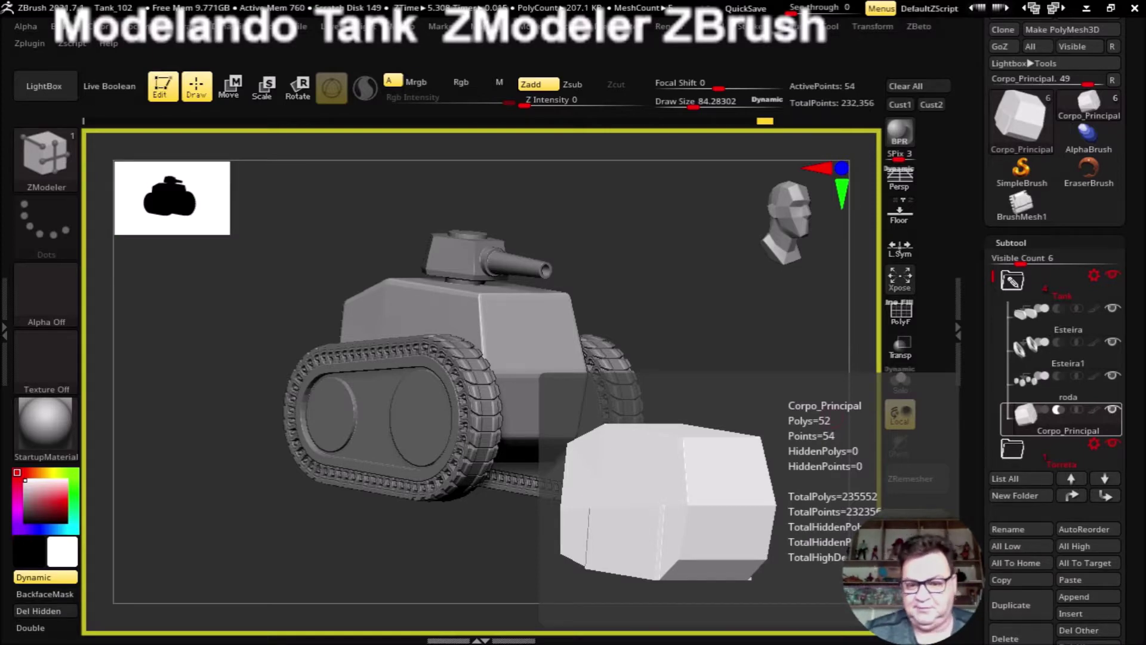
# Step: Orbit around the tank from several angles and make Esteira1 the active subtool
pyautogui.moveTo(698, 303)
pyautogui.mouseDown()
pyautogui.moveTo(665, 335)
pyautogui.moveTo(671, 302)
pyautogui.moveTo(673, 317)
pyautogui.moveTo(719, 332)
pyautogui.moveTo(607, 277)
pyautogui.mouseUp()
pyautogui.moveTo(742, 402)
pyautogui.mouseDown()
pyautogui.moveTo(729, 378)
pyautogui.moveTo(747, 379)
pyautogui.moveTo(688, 376)
pyautogui.moveTo(750, 384)
pyautogui.moveTo(740, 396)
pyautogui.moveTo(735, 383)
pyautogui.mouseUp()
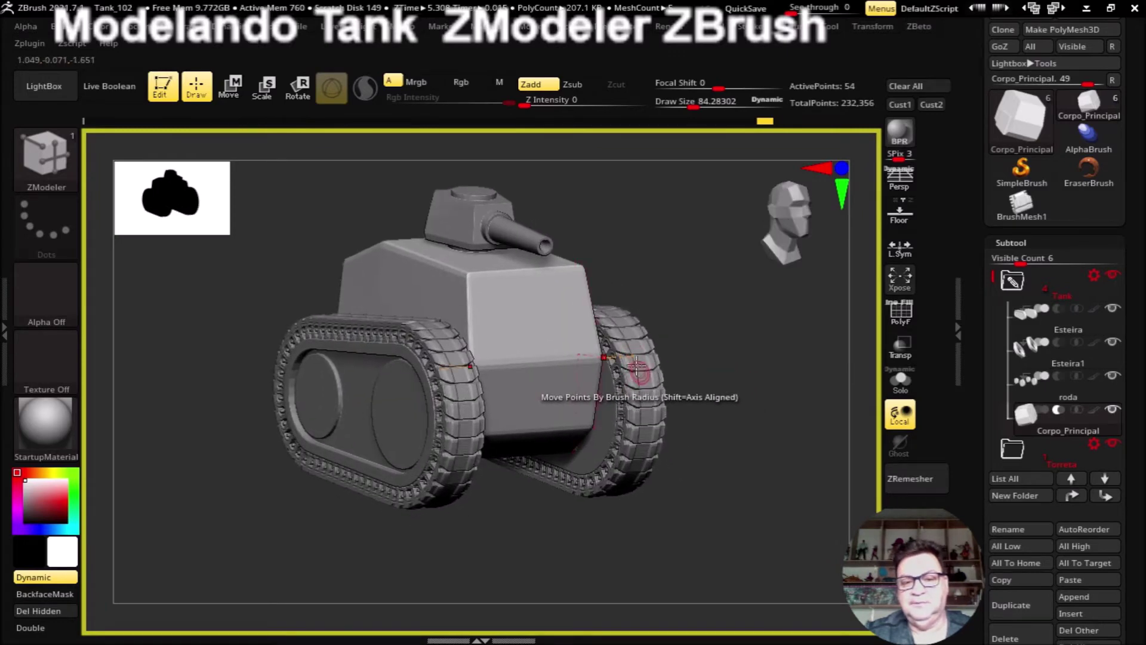
pyautogui.moveTo(691, 468); pyautogui.dragTo(721, 475)
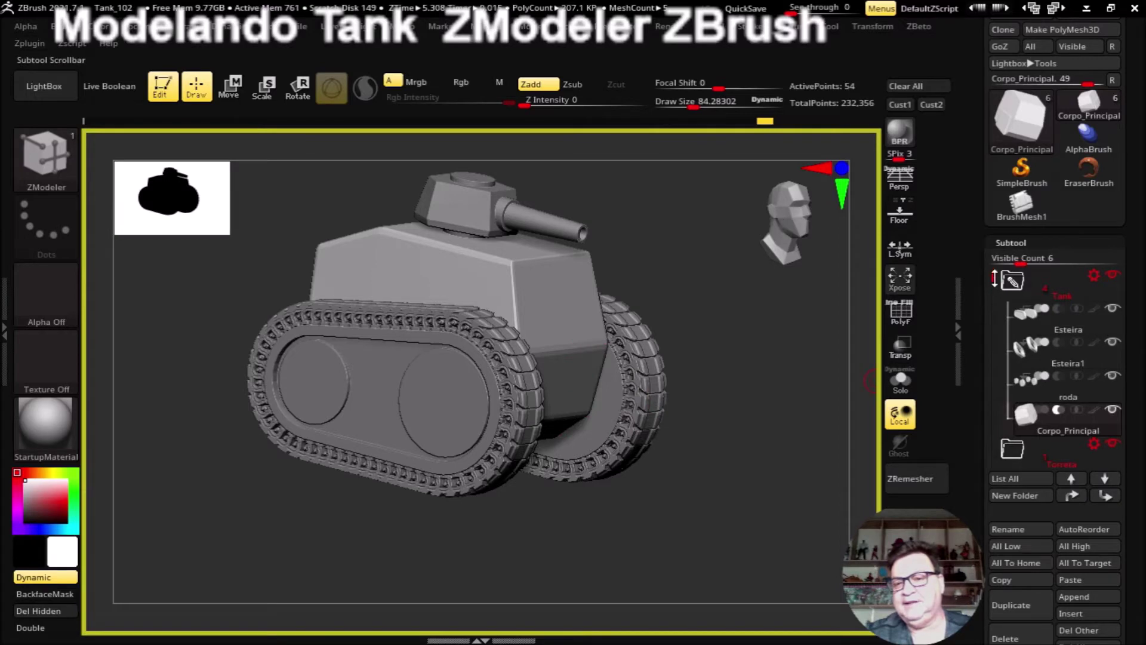
pyautogui.click(1059, 358)
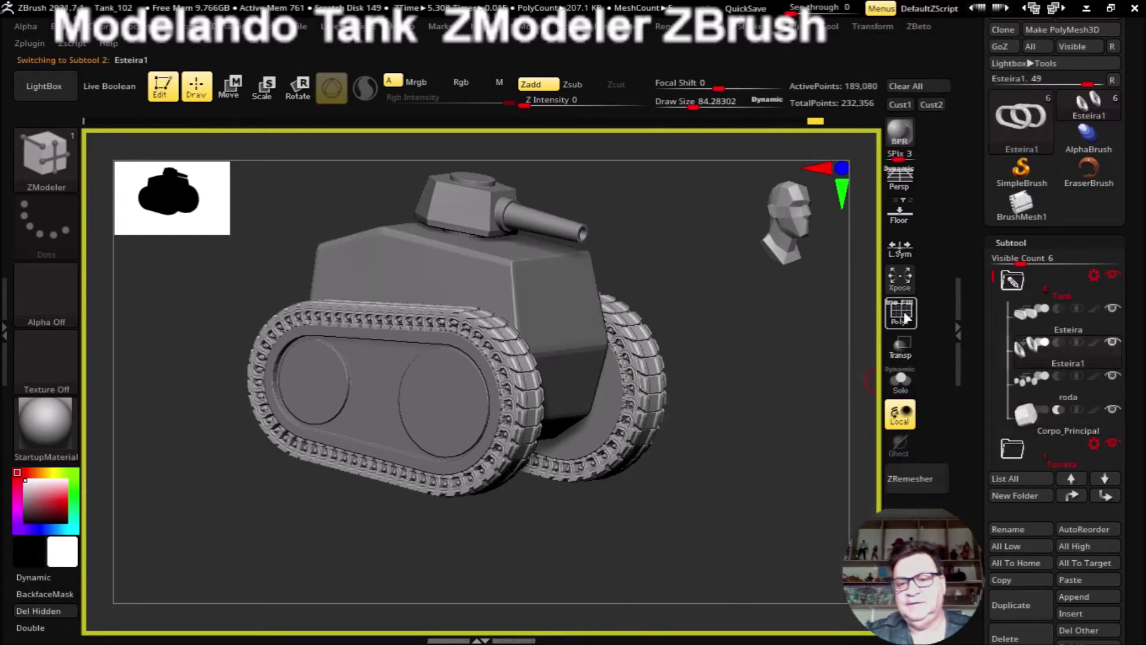
# Step: Enable PolyF and Solo to inspect the track wireframe, then turn Solo off
pyautogui.click(901, 312)
pyautogui.click(900, 380)
pyautogui.moveTo(731, 468)
pyautogui.mouseDown()
pyautogui.moveTo(754, 499)
pyautogui.moveTo(714, 441)
pyautogui.moveTo(772, 440)
pyautogui.moveTo(768, 460)
pyautogui.moveTo(652, 511)
pyautogui.moveTo(719, 502)
pyautogui.mouseUp()
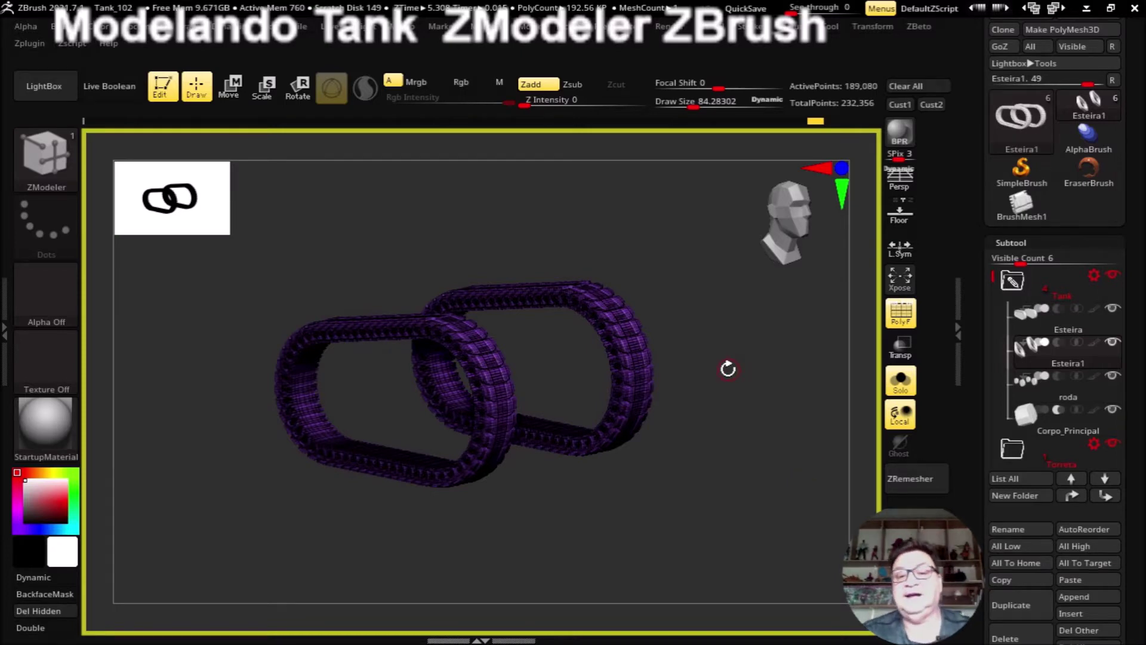
pyautogui.moveTo(714, 403)
pyautogui.mouseDown()
pyautogui.moveTo(734, 358)
pyautogui.moveTo(724, 376)
pyautogui.moveTo(760, 388)
pyautogui.moveTo(750, 384)
pyautogui.moveTo(763, 430)
pyautogui.moveTo(772, 420)
pyautogui.mouseUp()
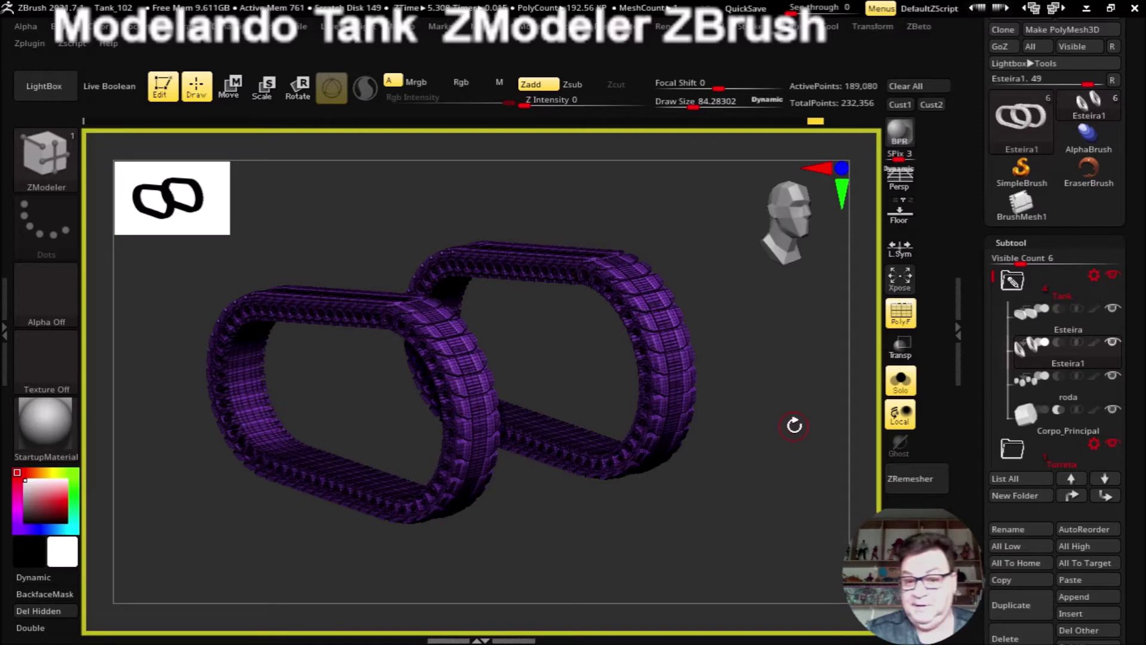
pyautogui.moveTo(752, 420)
pyautogui.mouseDown()
pyautogui.moveTo(750, 392)
pyautogui.moveTo(768, 402)
pyautogui.moveTo(747, 392)
pyautogui.moveTo(702, 422)
pyautogui.moveTo(749, 400)
pyautogui.mouseUp()
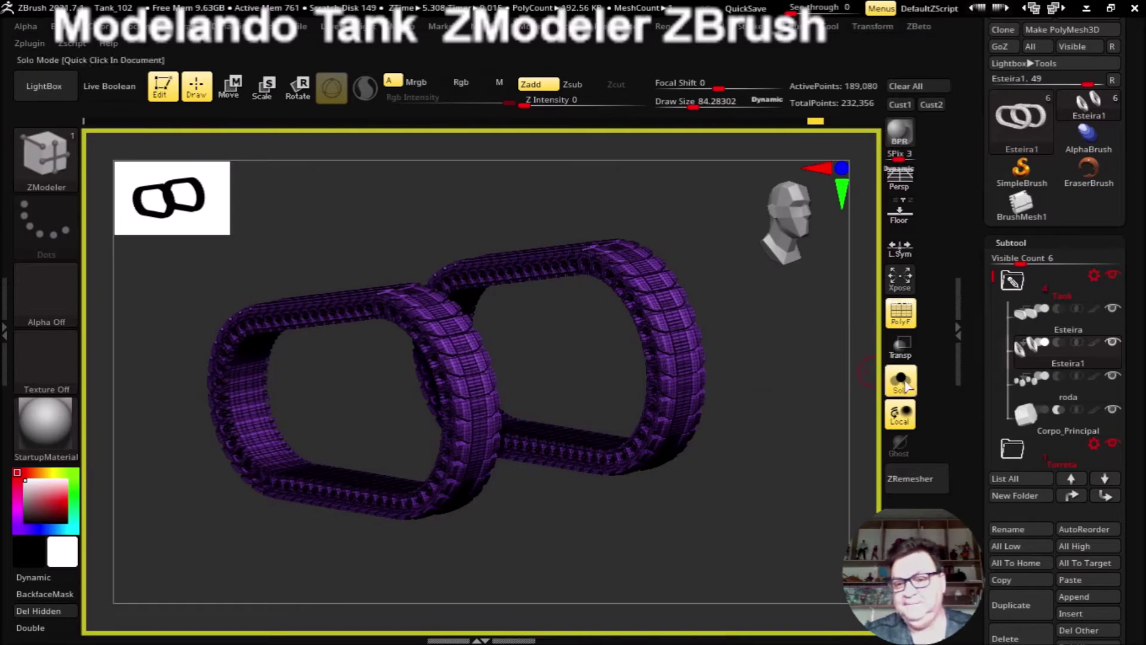
pyautogui.click(904, 387)
pyautogui.moveTo(717, 494)
pyautogui.mouseDown()
pyautogui.moveTo(714, 468)
pyautogui.moveTo(755, 463)
pyautogui.moveTo(752, 476)
pyautogui.moveTo(722, 471)
pyautogui.moveTo(752, 468)
pyautogui.moveTo(760, 482)
pyautogui.moveTo(745, 466)
pyautogui.moveTo(773, 471)
pyautogui.mouseUp()
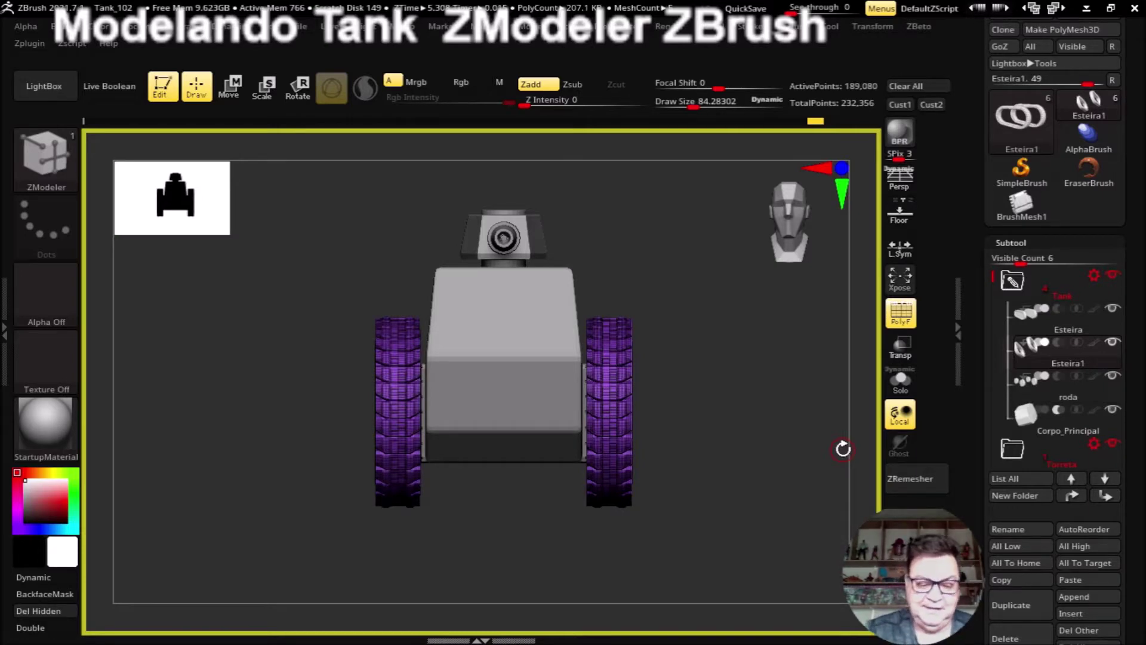
# Step: Delete the Esteira1 track subtool and confirm the deletion
pyautogui.moveTo(681, 325); pyautogui.dragTo(715, 362)
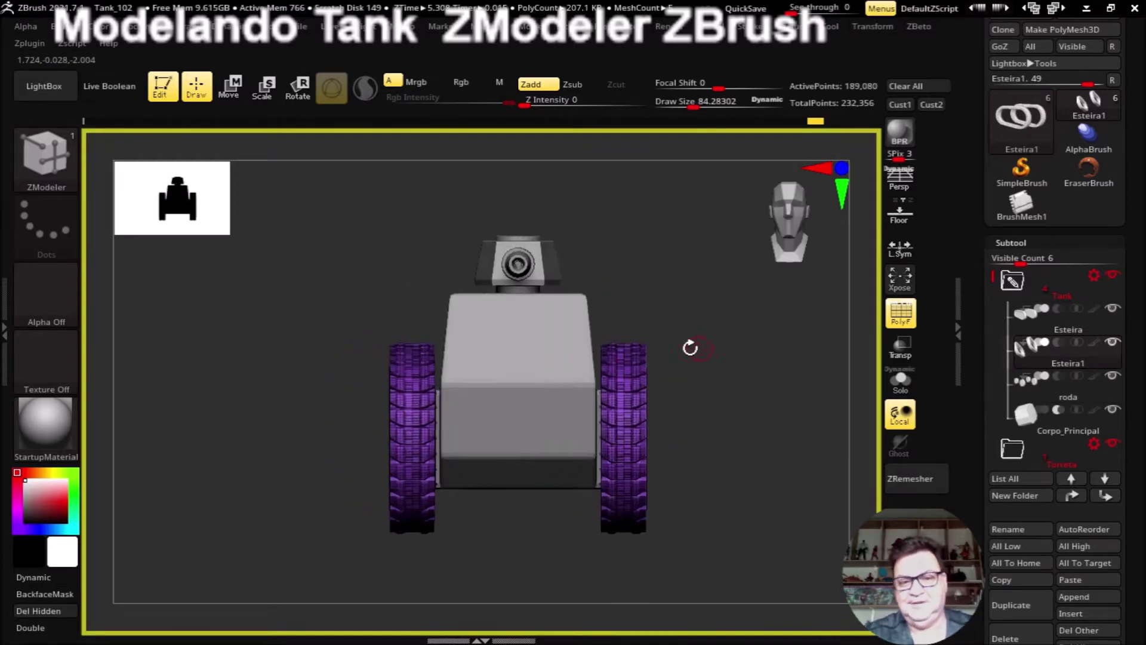
pyautogui.moveTo(751, 398); pyautogui.dragTo(597, 308)
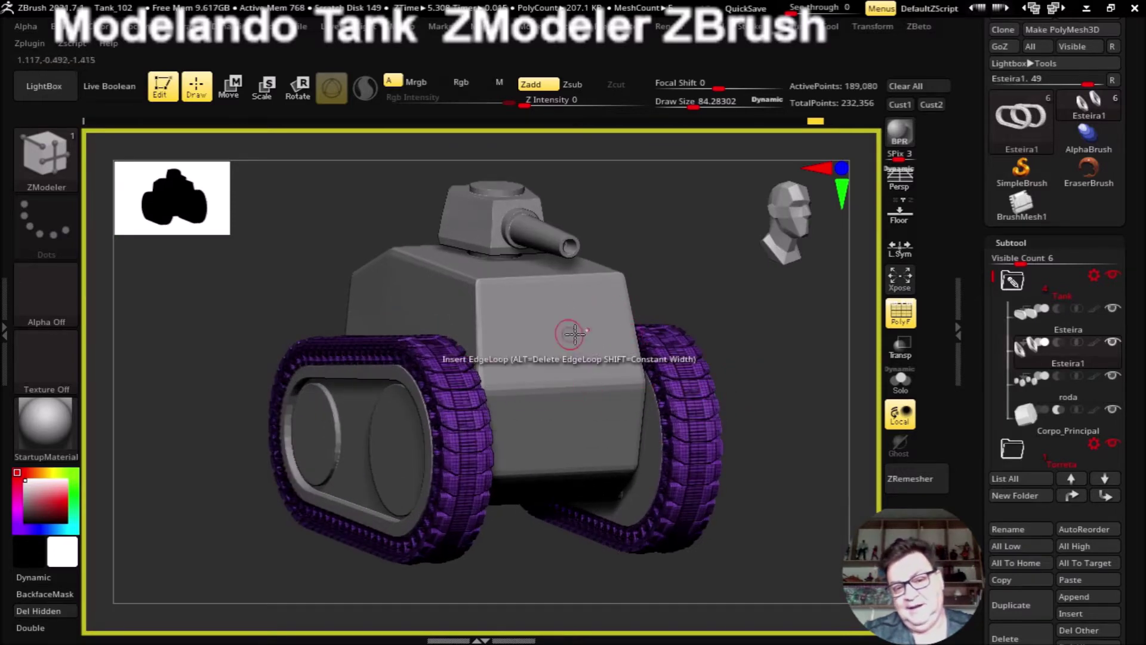
pyautogui.moveTo(763, 399)
pyautogui.keyDown('shift'); pyautogui.mouseDown()
pyautogui.moveTo(745, 378)
pyautogui.moveTo(694, 383)
pyautogui.moveTo(753, 376)
pyautogui.mouseUp(); pyautogui.keyUp('shift')
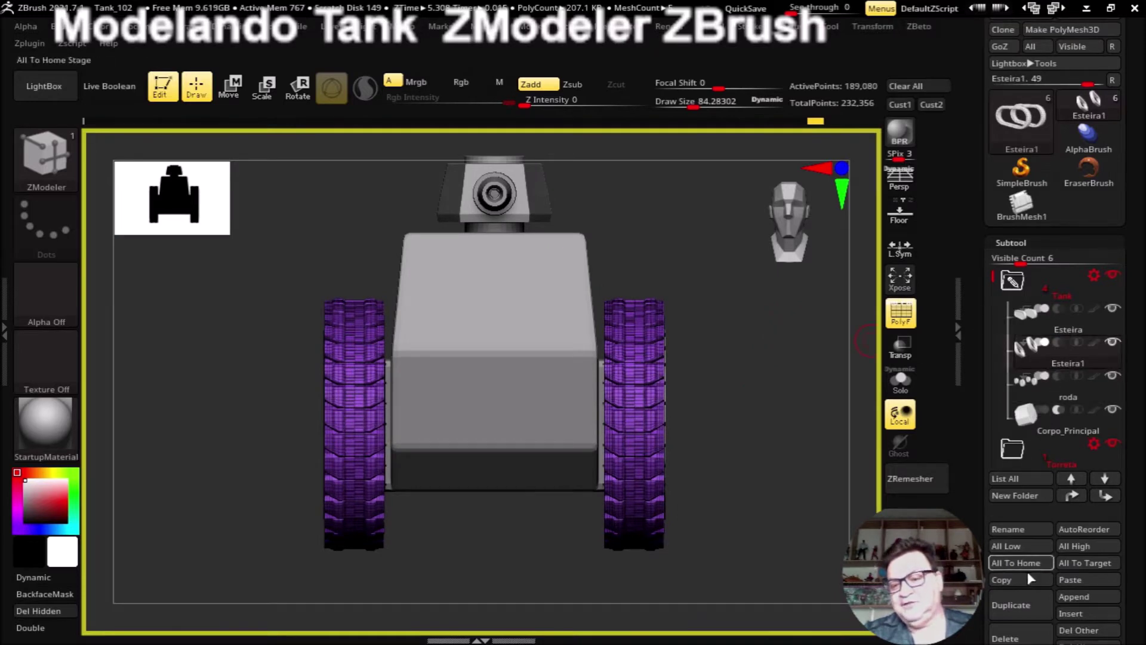
pyautogui.click(1009, 638)
pyautogui.click(869, 625)
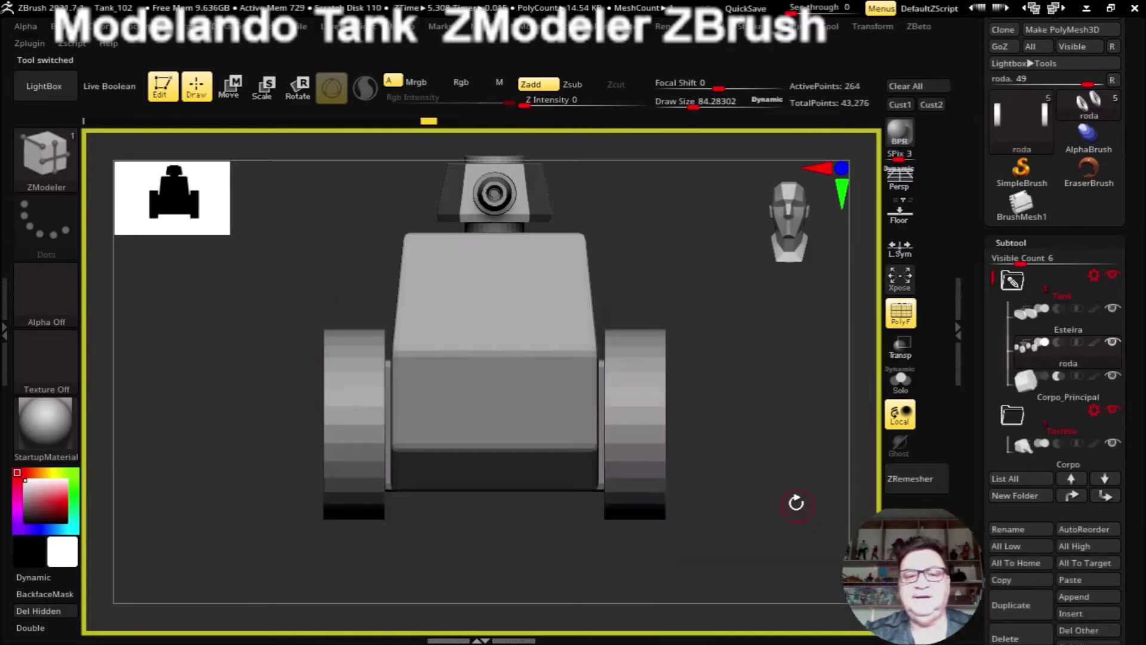
# Step: Hide the Corpo turret subtool using its eye icon
pyautogui.moveTo(796, 501)
pyautogui.mouseDown()
pyautogui.moveTo(785, 512)
pyautogui.moveTo(750, 486)
pyautogui.moveTo(758, 499)
pyautogui.moveTo(740, 493)
pyautogui.mouseUp()
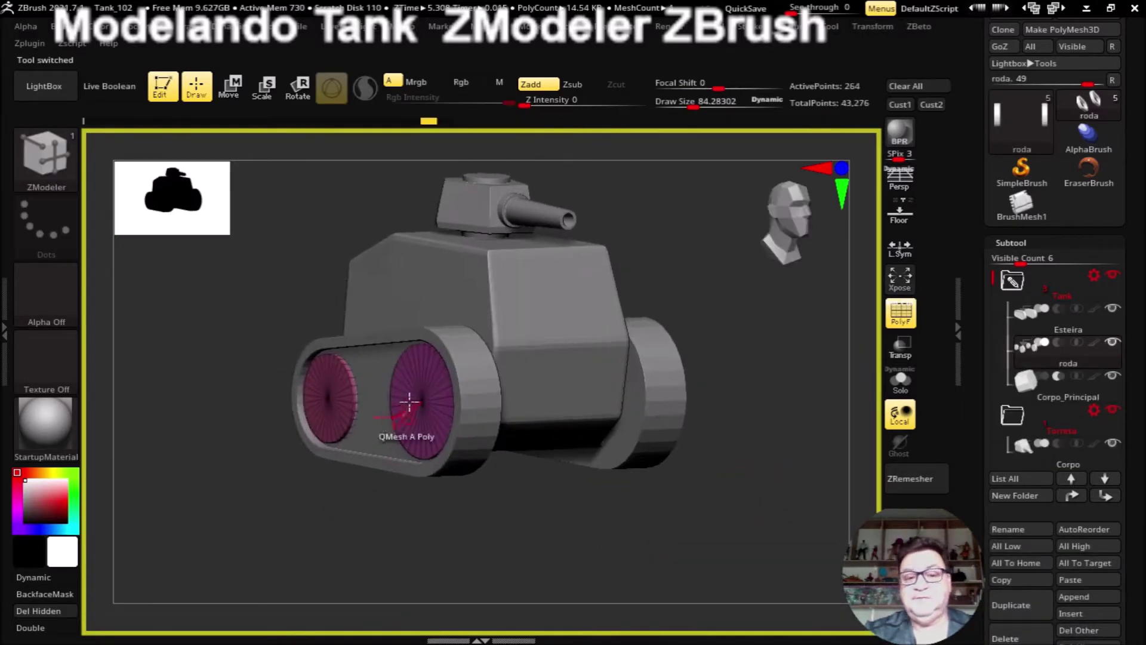
pyautogui.moveTo(668, 496)
pyautogui.mouseDown()
pyautogui.moveTo(655, 530)
pyautogui.moveTo(631, 520)
pyautogui.moveTo(653, 545)
pyautogui.mouseUp()
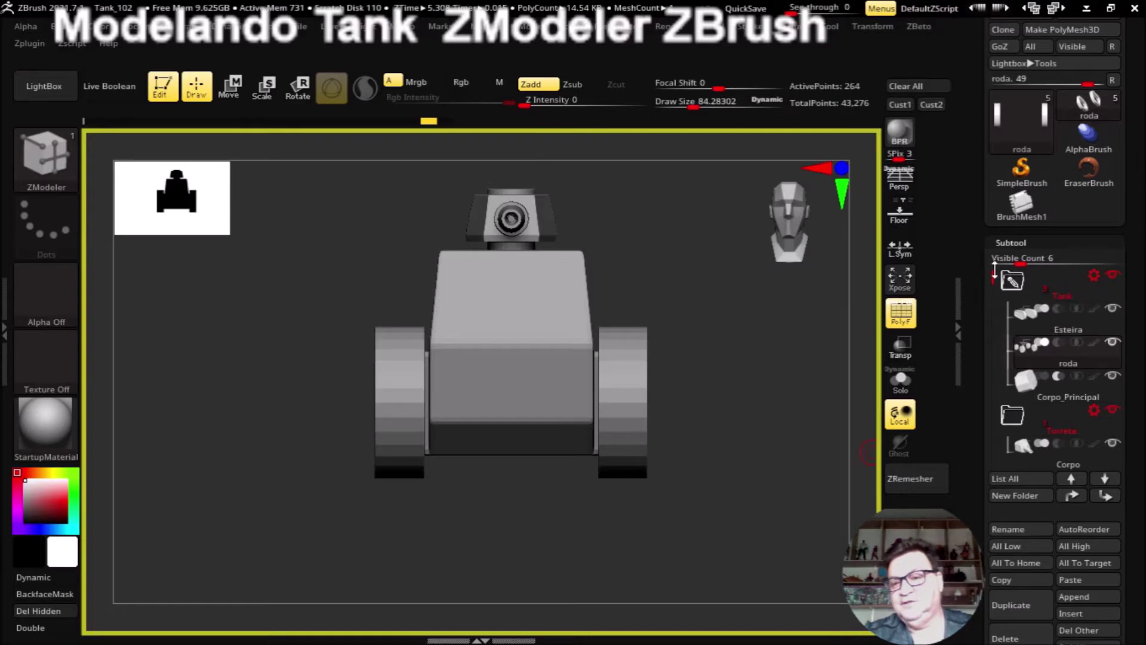
pyautogui.scroll(-3, 1063, 358)
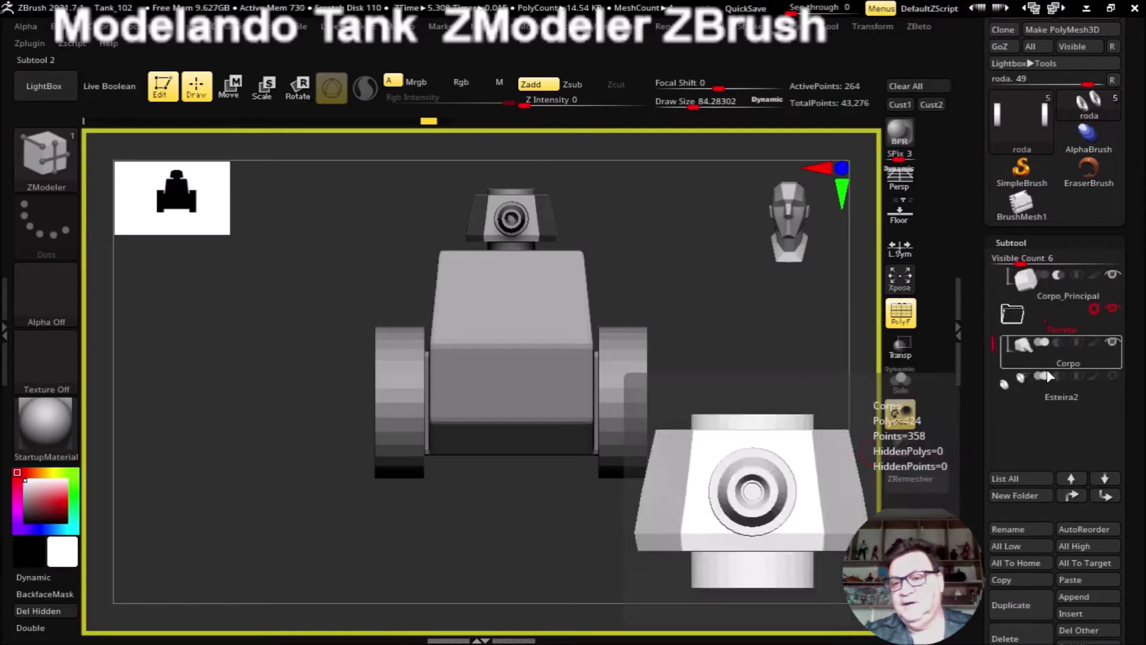
pyautogui.click(1112, 341)
pyautogui.moveTo(753, 454)
pyautogui.mouseDown()
pyautogui.moveTo(768, 492)
pyautogui.moveTo(758, 455)
pyautogui.moveTo(780, 472)
pyautogui.moveTo(755, 469)
pyautogui.mouseUp()
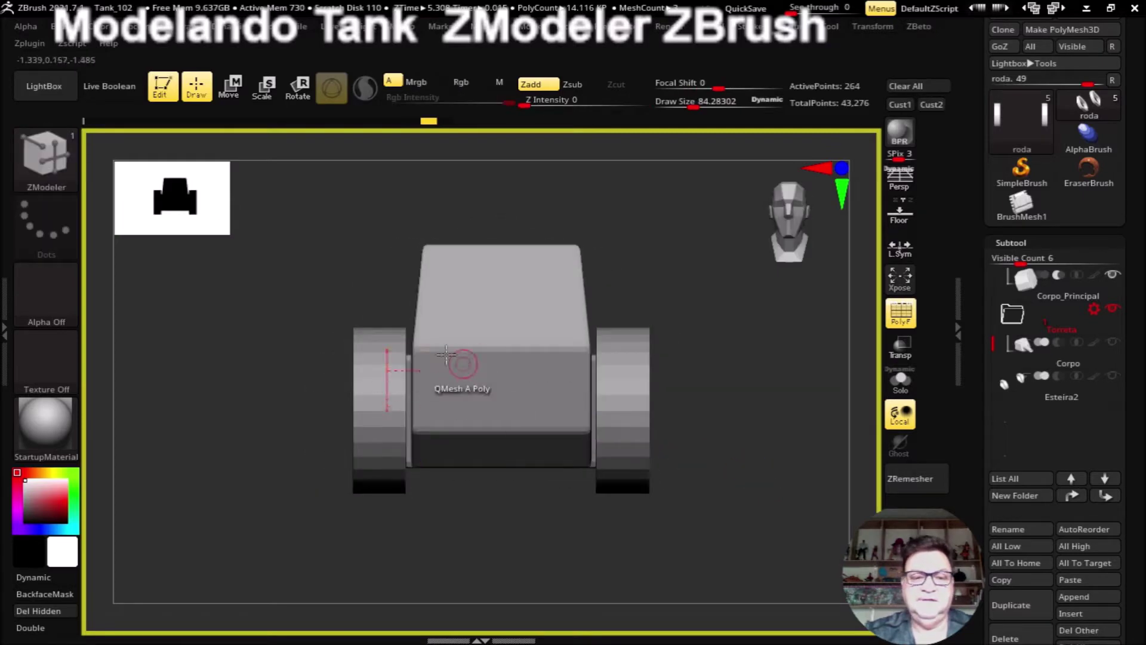
# Step: Select the ZModeler brush (BZM) and switch to the Move gizmo
pyautogui.press('b')
pyautogui.press('z')
pyautogui.press('m')
pyautogui.click(230, 87)
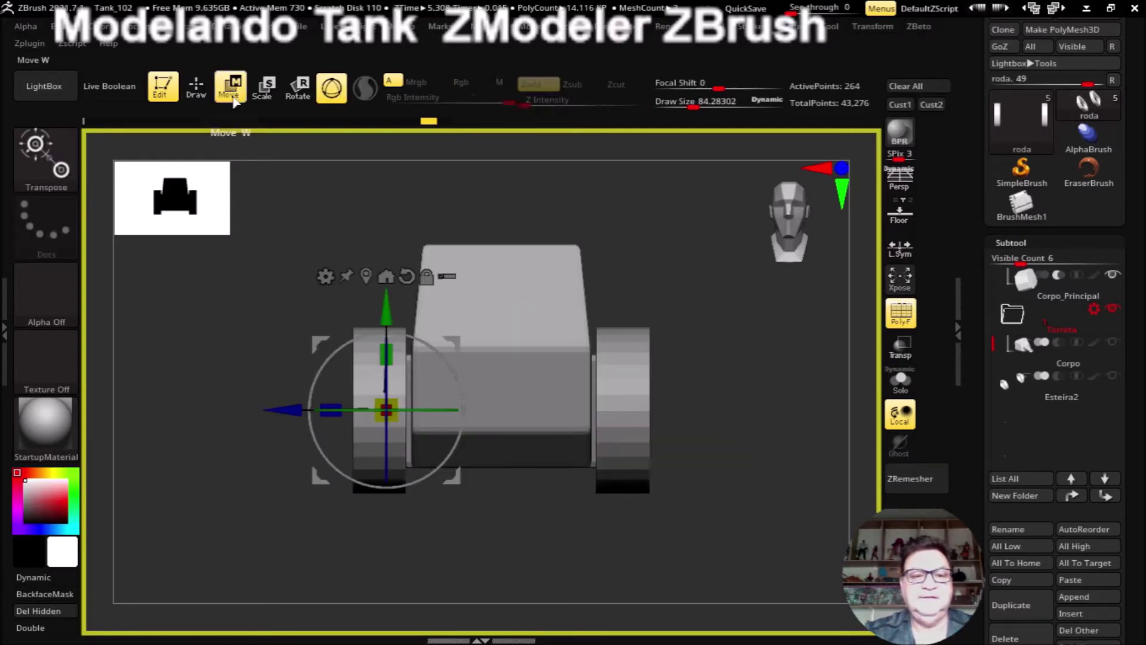
# Step: Recentre the gizmo on the tank body and stretch the wheels outward
pyautogui.click(874, 28)
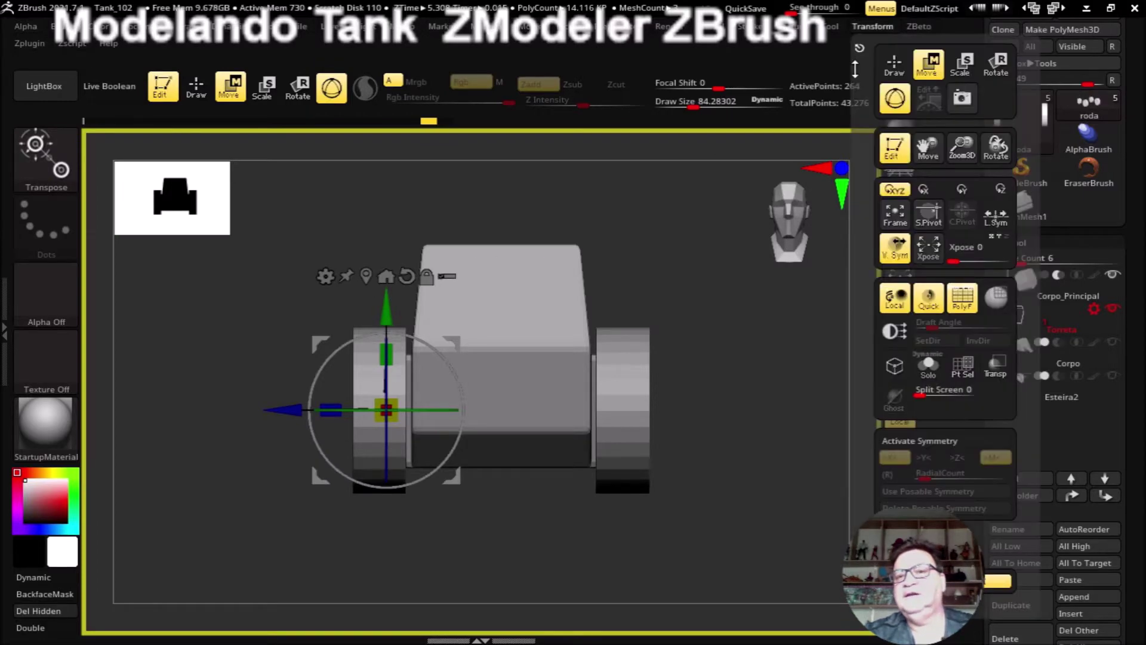
pyautogui.click(365, 275)
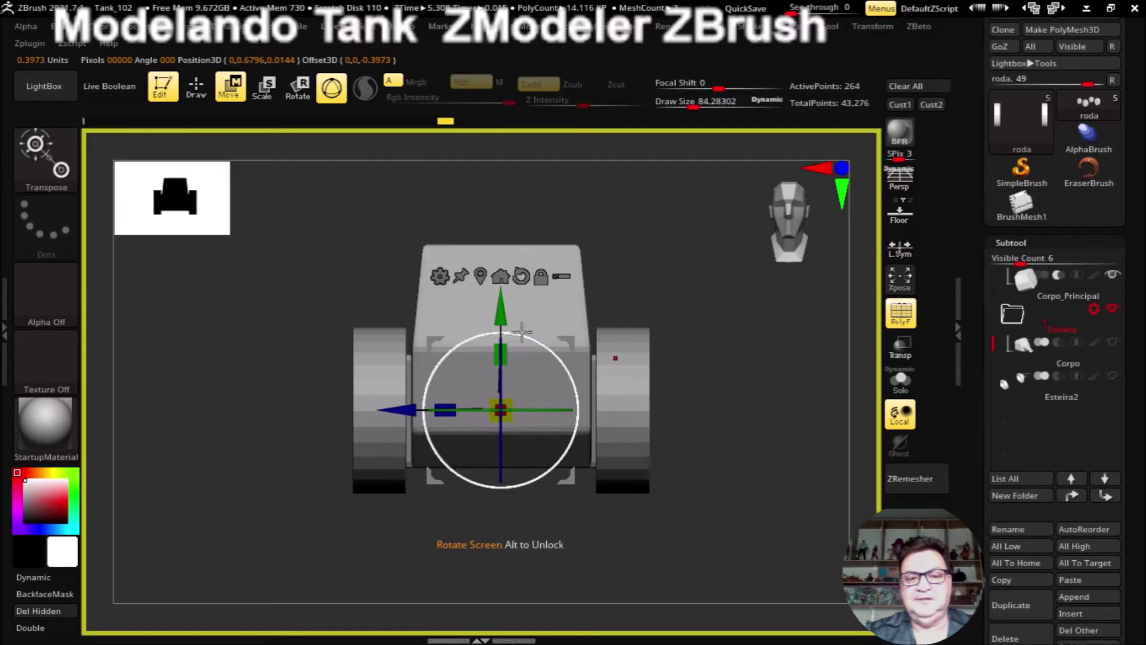
pyautogui.moveTo(775, 365); pyautogui.dragTo(798, 318)
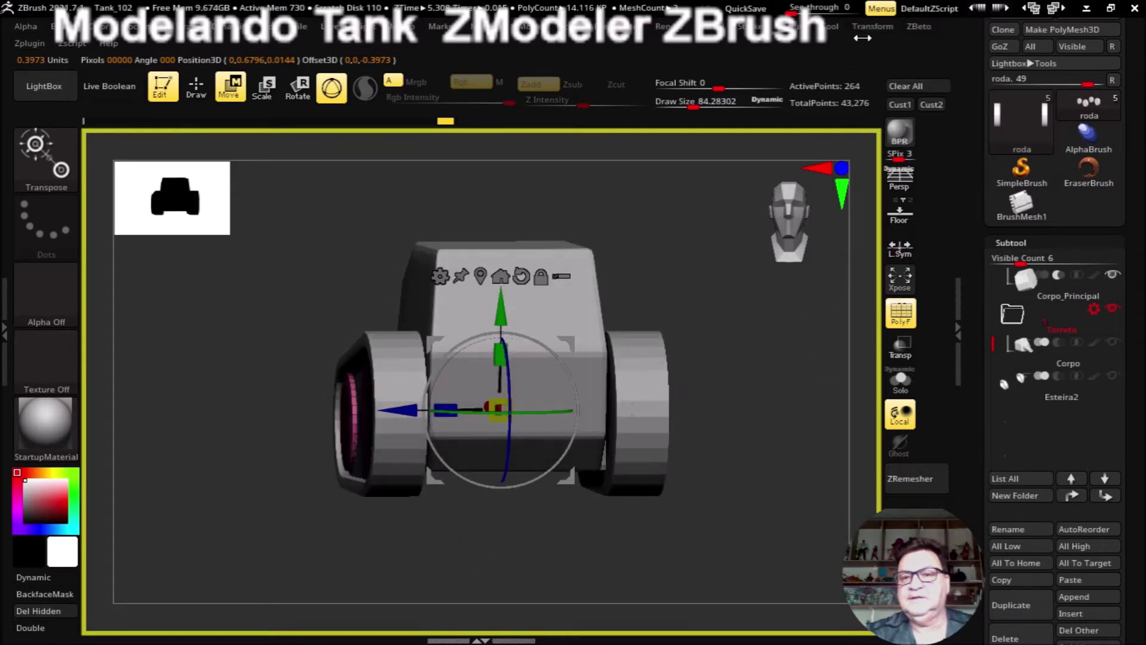
pyautogui.click(873, 27)
pyautogui.keyDown('shift'); pyautogui.moveTo(756, 364); pyautogui.dragTo(745, 356); pyautogui.keyUp('shift')
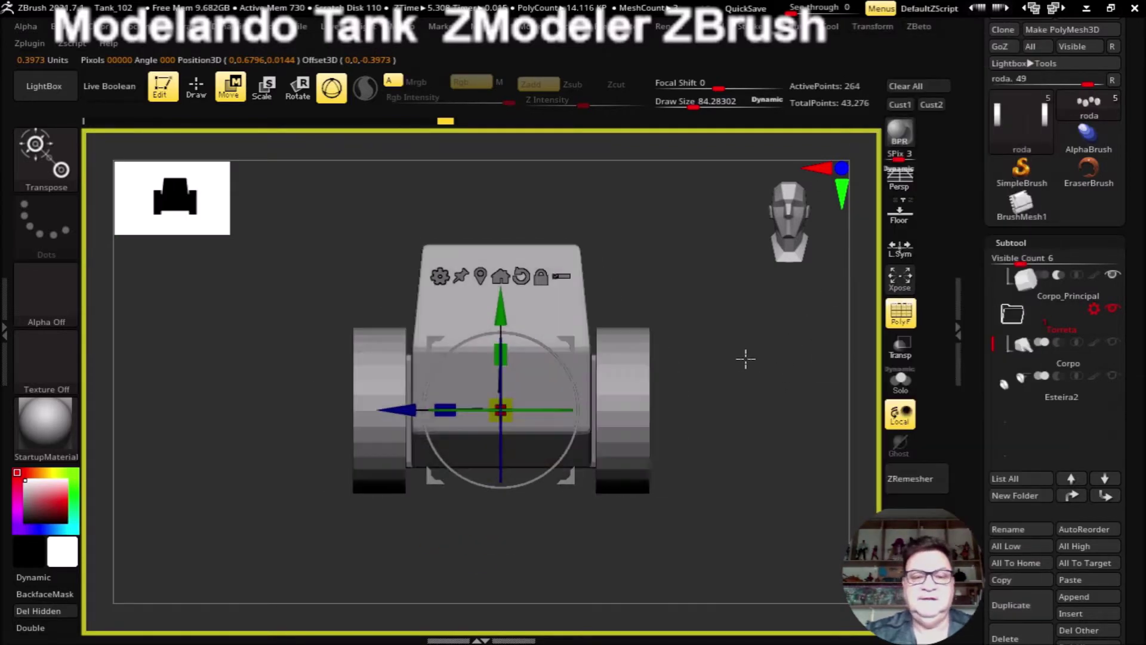
pyautogui.moveTo(709, 363)
pyautogui.mouseDown()
pyautogui.moveTo(737, 381)
pyautogui.moveTo(711, 374)
pyautogui.mouseUp()
pyautogui.moveTo(707, 369); pyautogui.dragTo(734, 379)
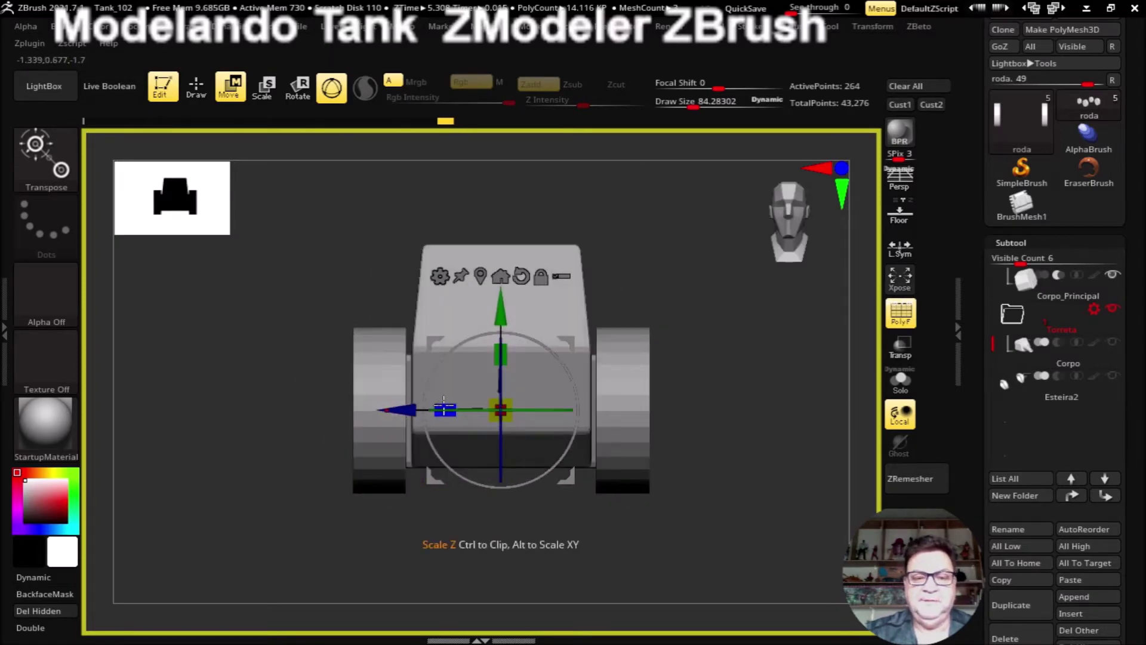
pyautogui.moveTo(444, 409)
pyautogui.mouseDown()
pyautogui.moveTo(403, 411)
pyautogui.moveTo(445, 409)
pyautogui.mouseUp()
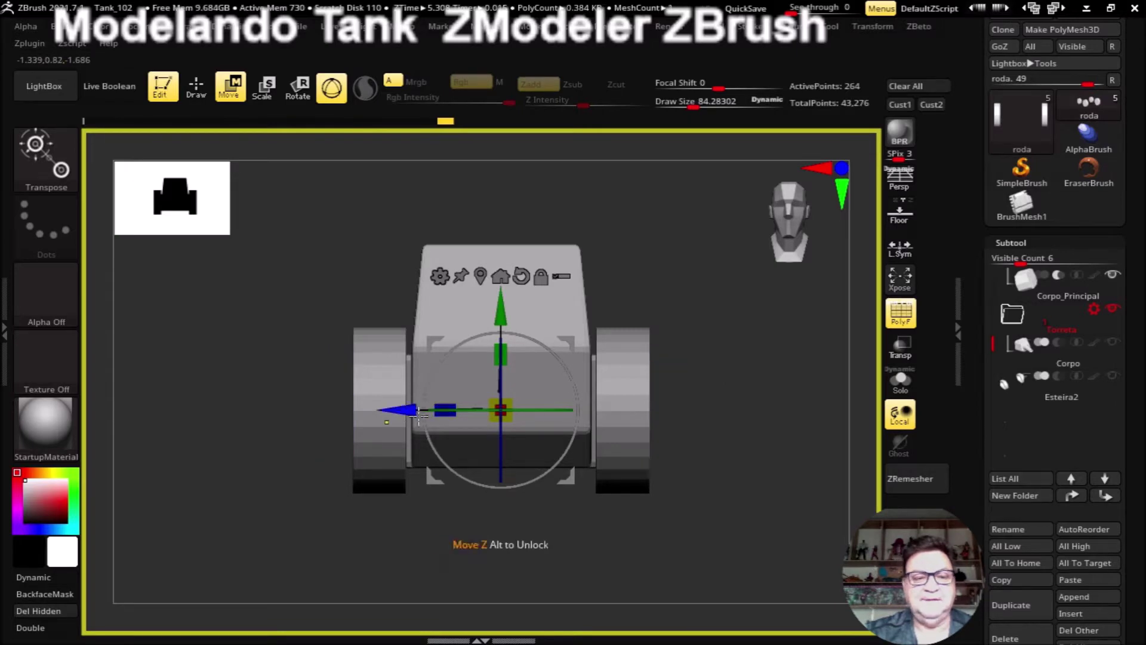
# Step: Widen hull and wheels with Transpose All Selected Subtools, undo, then enable rectangle selection
pyautogui.click(561, 276)
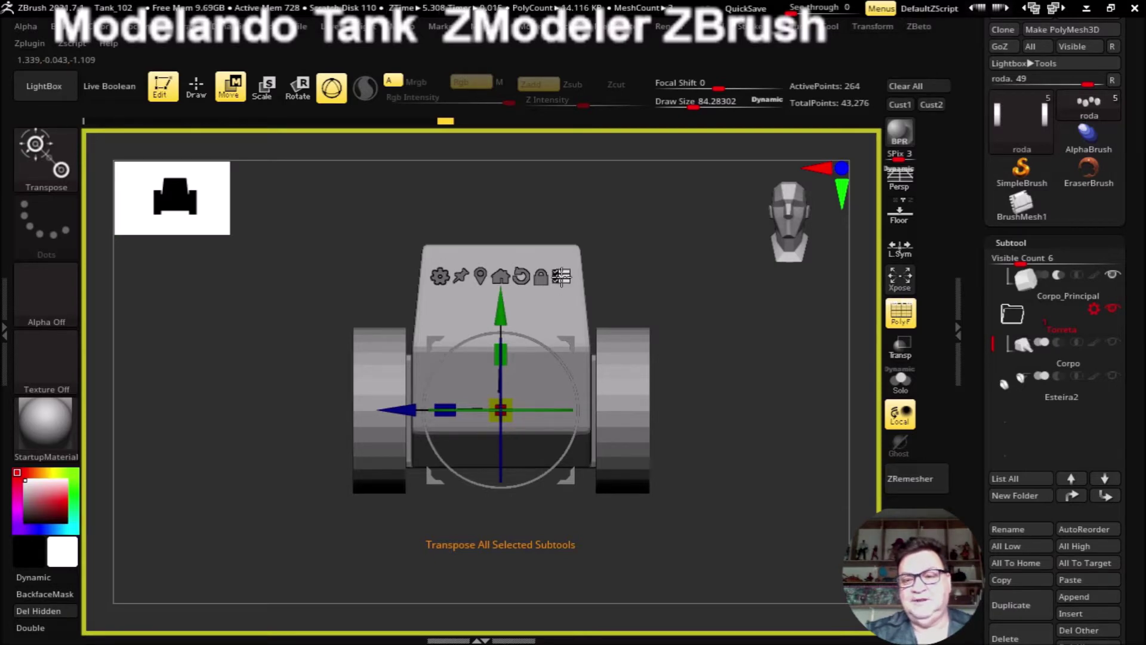
pyautogui.moveTo(992, 343)
pyautogui.mouseDown()
pyautogui.moveTo(1001, 261)
pyautogui.moveTo(1000, 280)
pyautogui.mouseUp()
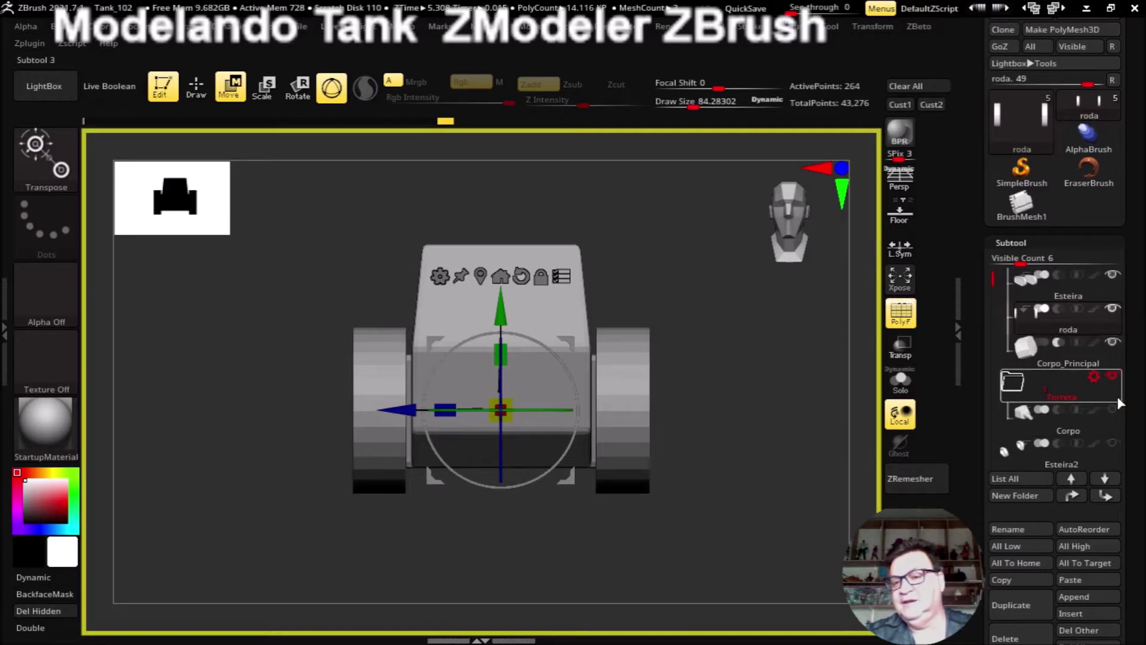
pyautogui.moveTo(1062, 419)
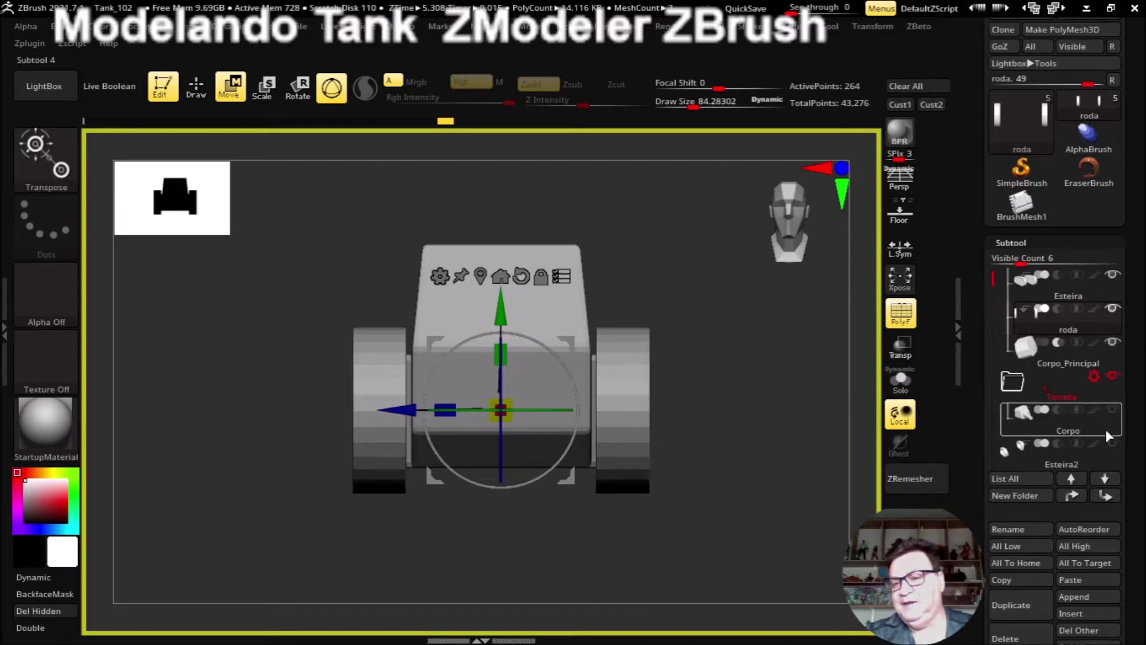
pyautogui.moveTo(443, 406); pyautogui.dragTo(405, 411)
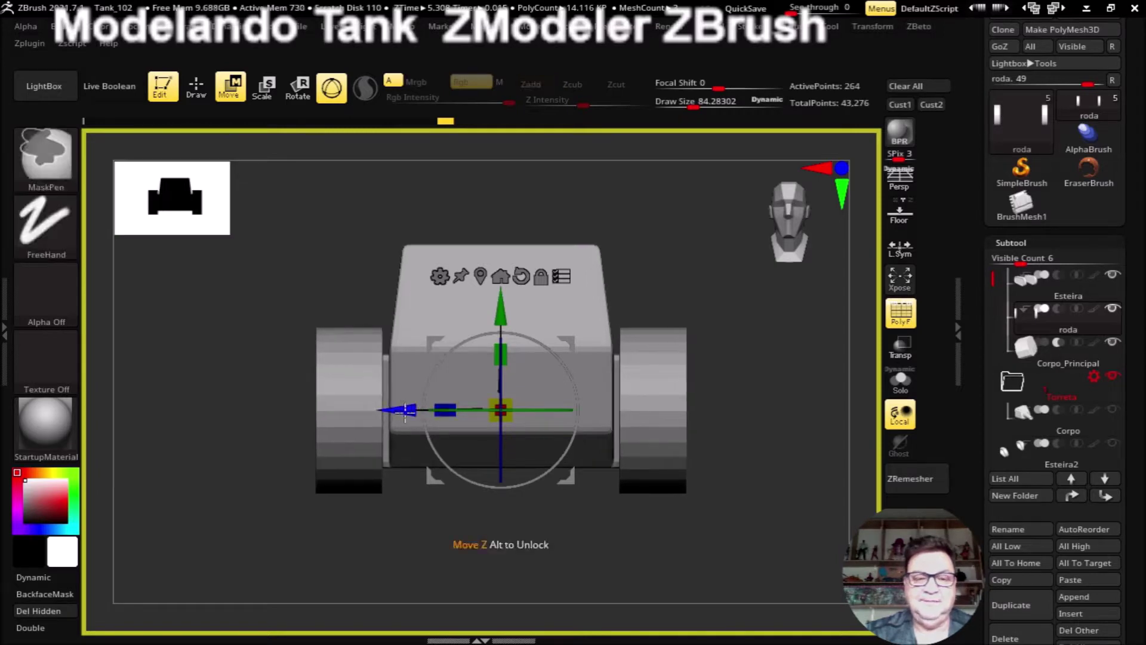
pyautogui.hotkey('ctrl', 'z')
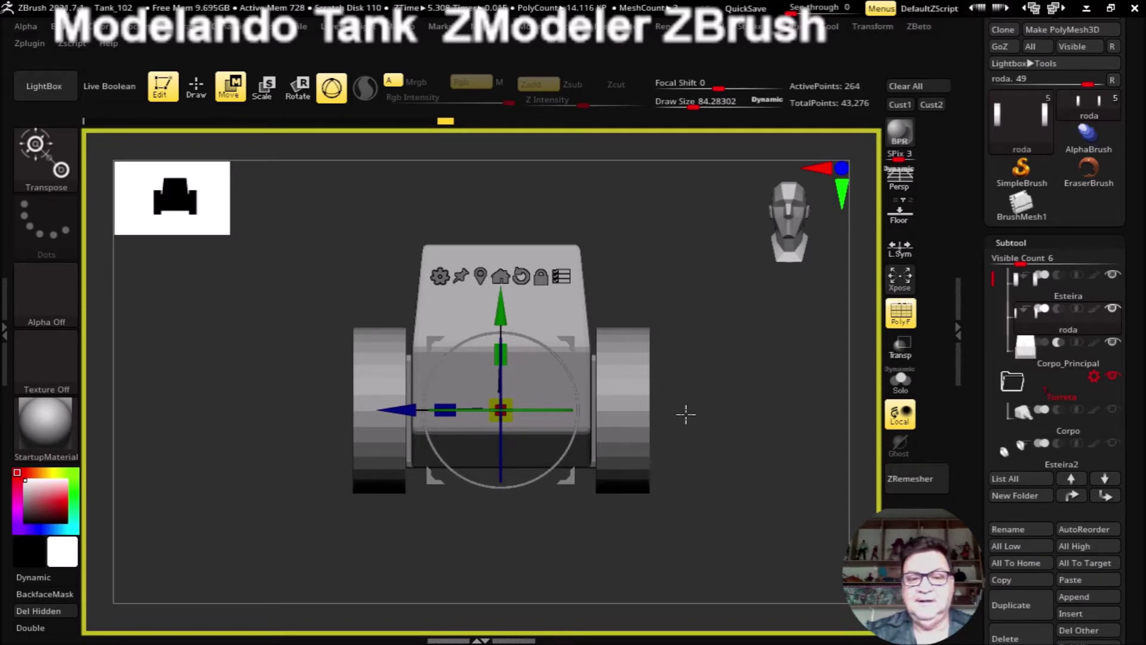
pyautogui.hotkey('ctrl', 'shift')
pyautogui.keyDown('ctrl'); pyautogui.keyDown('shift'); pyautogui.click(702, 405); pyautogui.keyUp('shift'); pyautogui.keyUp('ctrl')
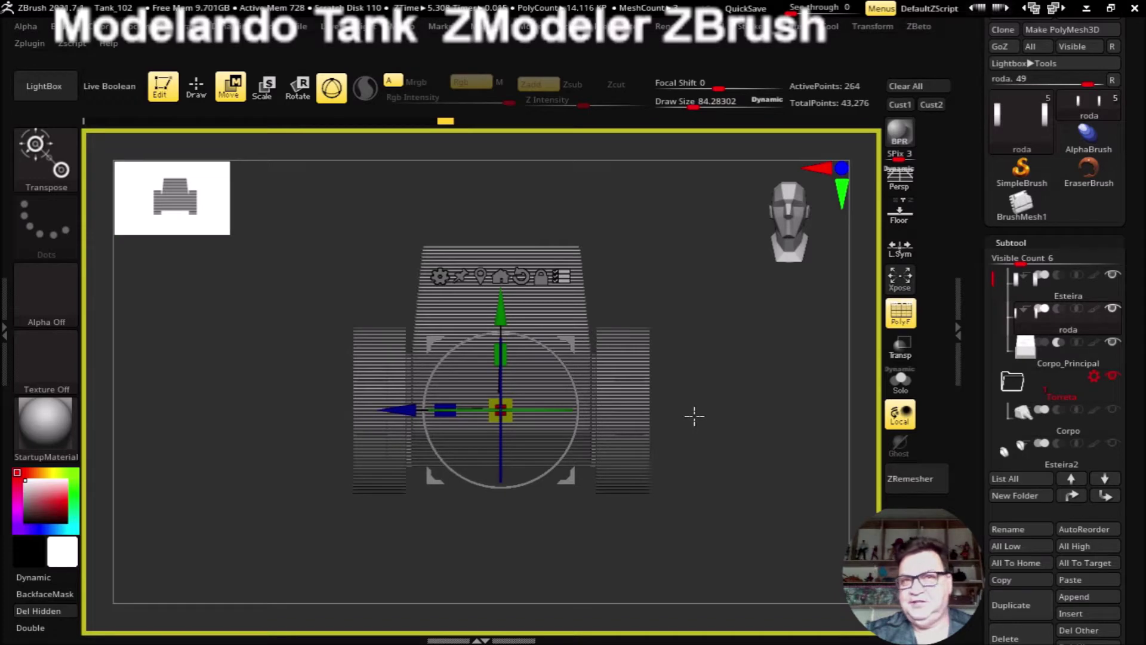
# Step: Enable X-axis mirror symmetry around the object's own centre
pyautogui.moveTo(696, 422)
pyautogui.mouseDown()
pyautogui.moveTo(734, 428)
pyautogui.moveTo(750, 448)
pyautogui.moveTo(695, 433)
pyautogui.mouseUp()
pyautogui.moveTo(727, 371); pyautogui.dragTo(727, 382)
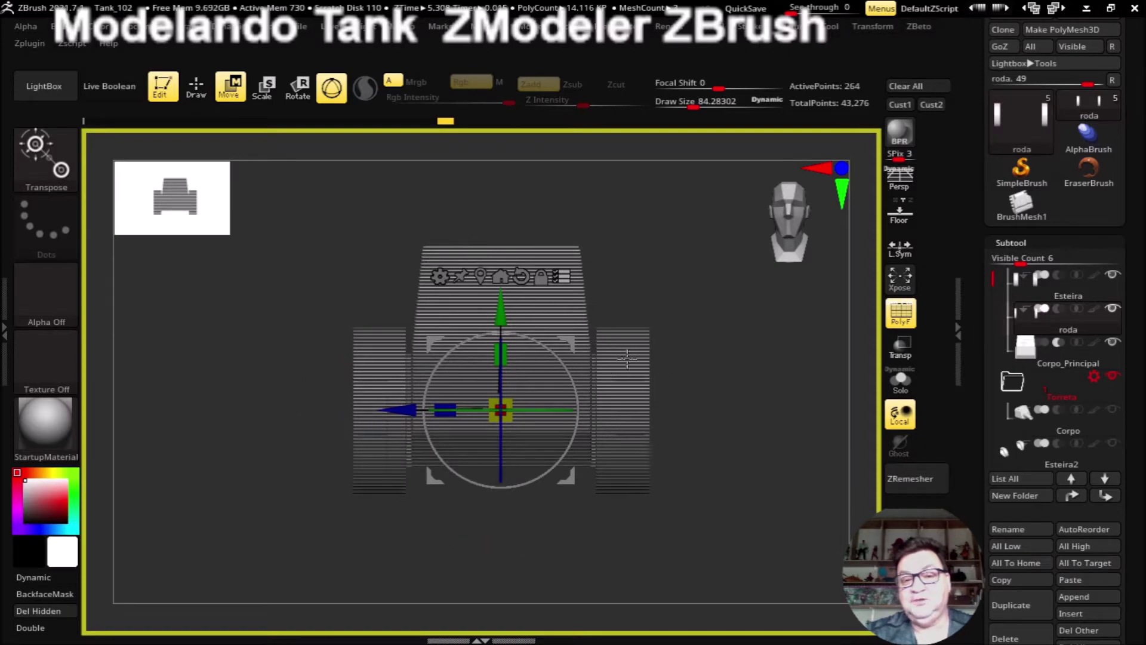
pyautogui.click(871, 26)
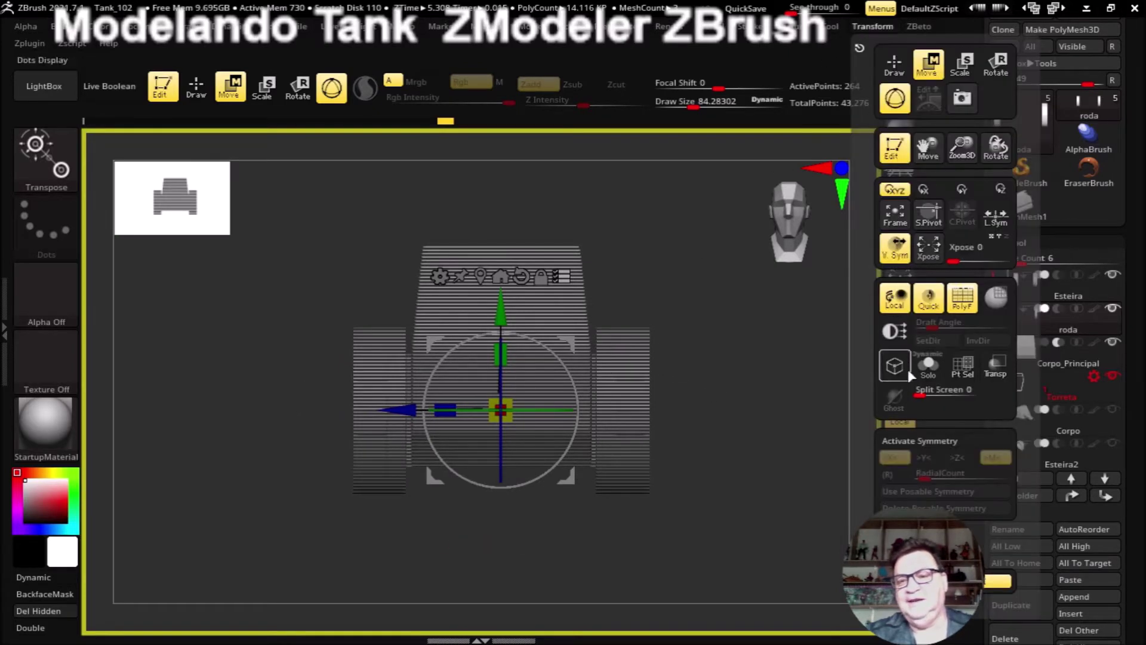
pyautogui.click(901, 441)
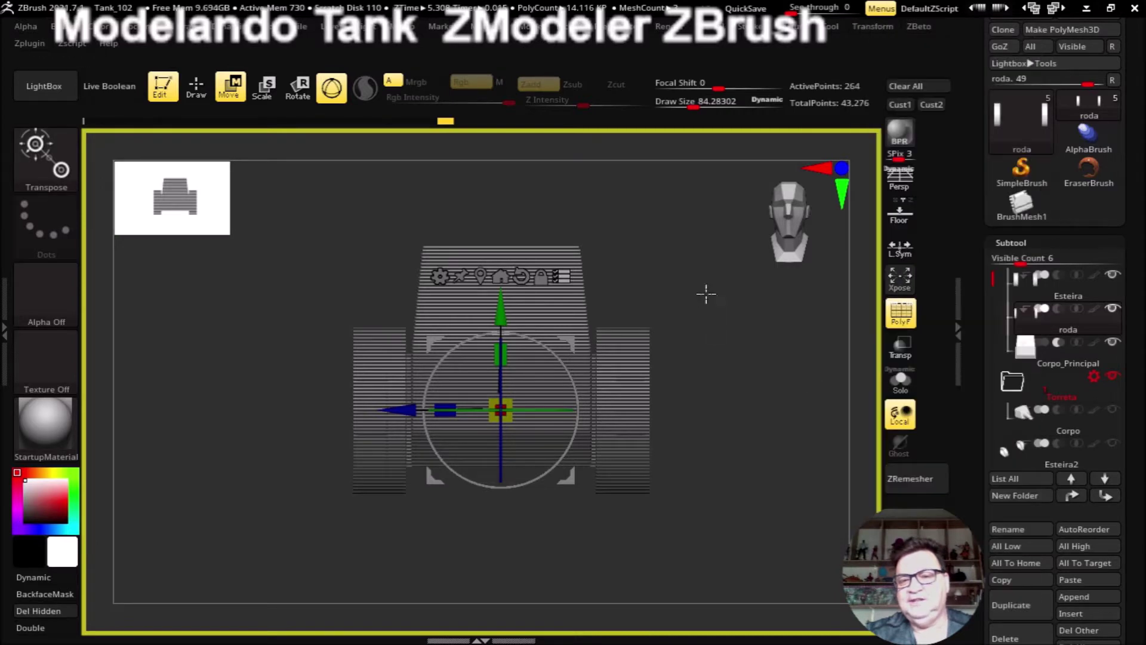
pyautogui.click(900, 248)
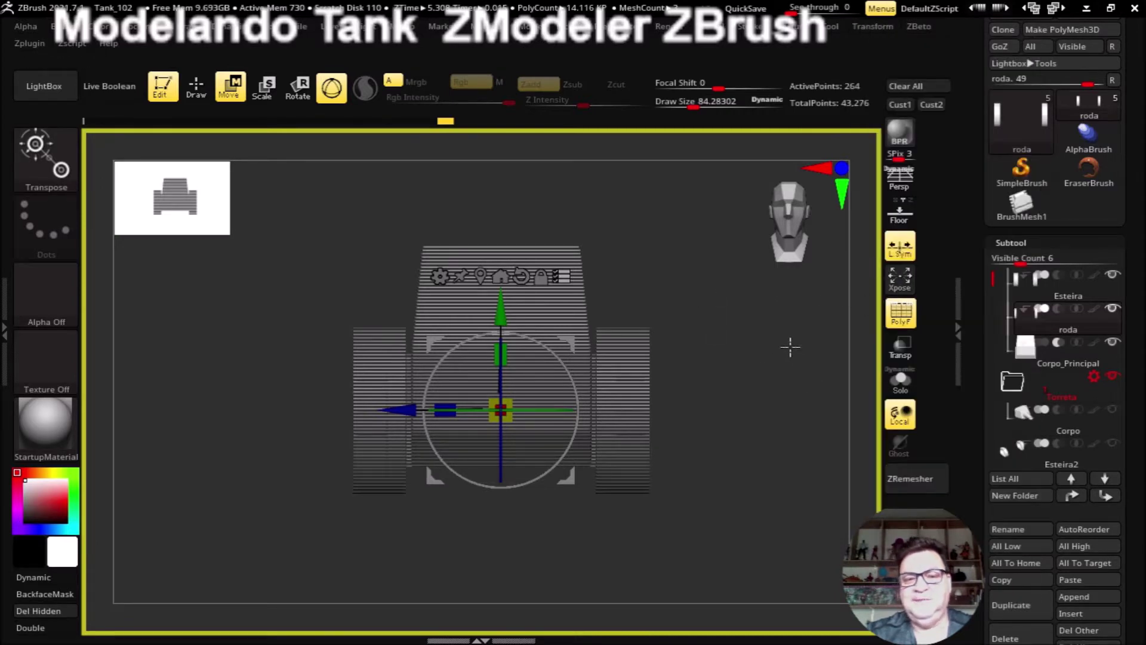
# Step: Shift the left wheel outward and stretch it slightly along its width
pyautogui.click(501, 275)
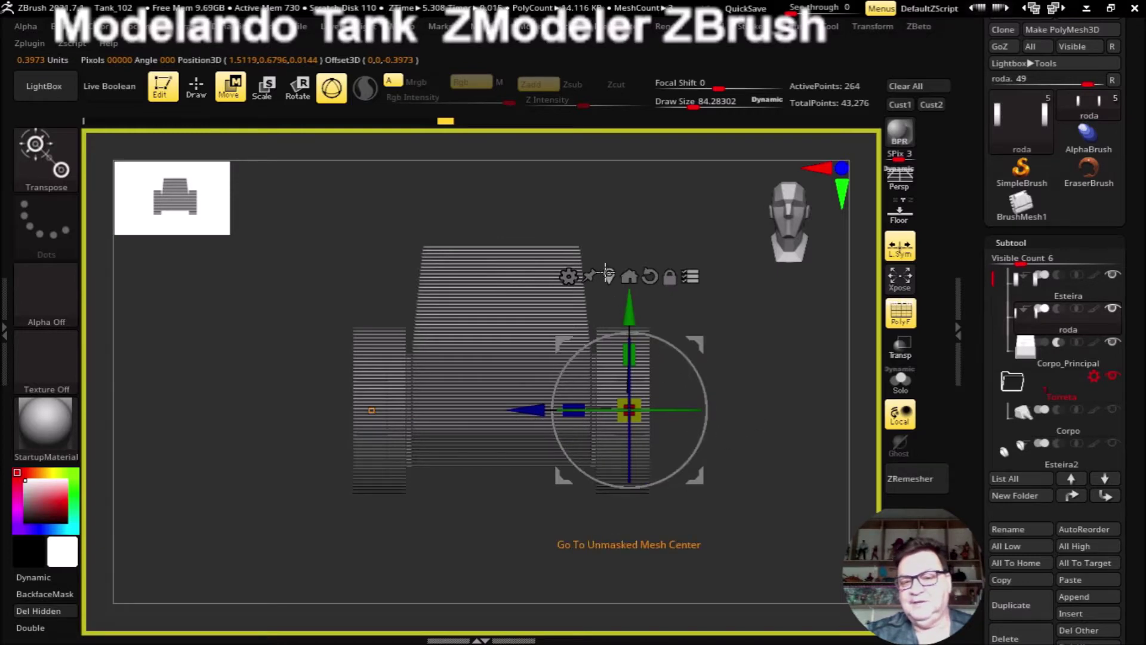
pyautogui.click(373, 410)
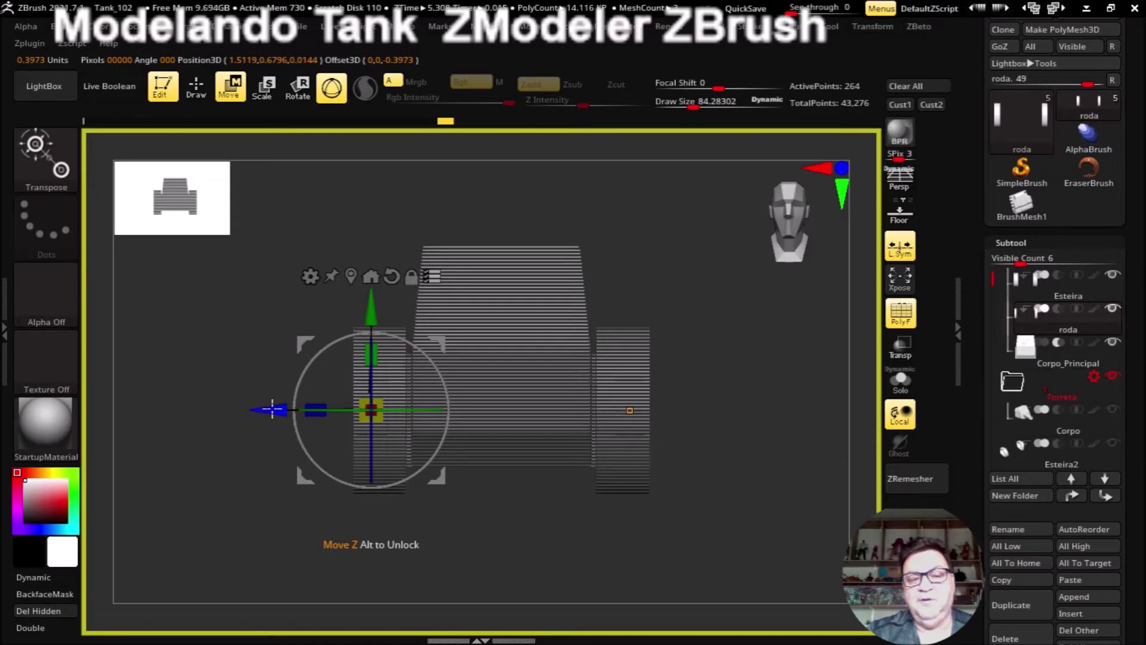
pyautogui.moveTo(272, 410); pyautogui.dragTo(313, 411)
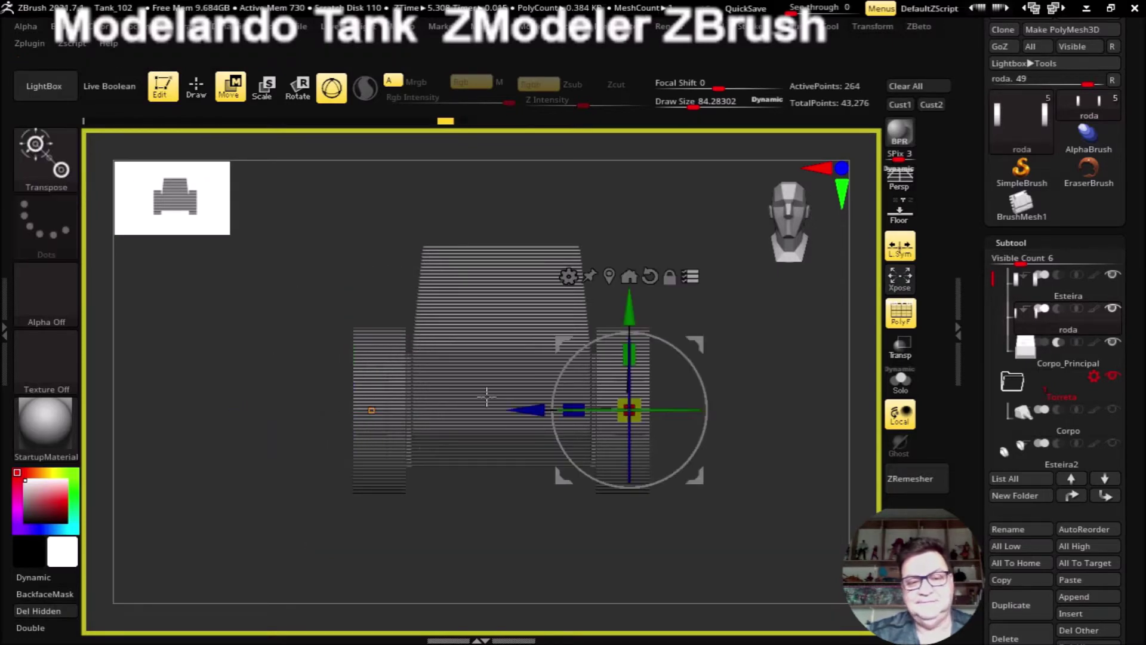
pyautogui.click(371, 410)
pyautogui.moveTo(309, 406); pyautogui.dragTo(290, 409)
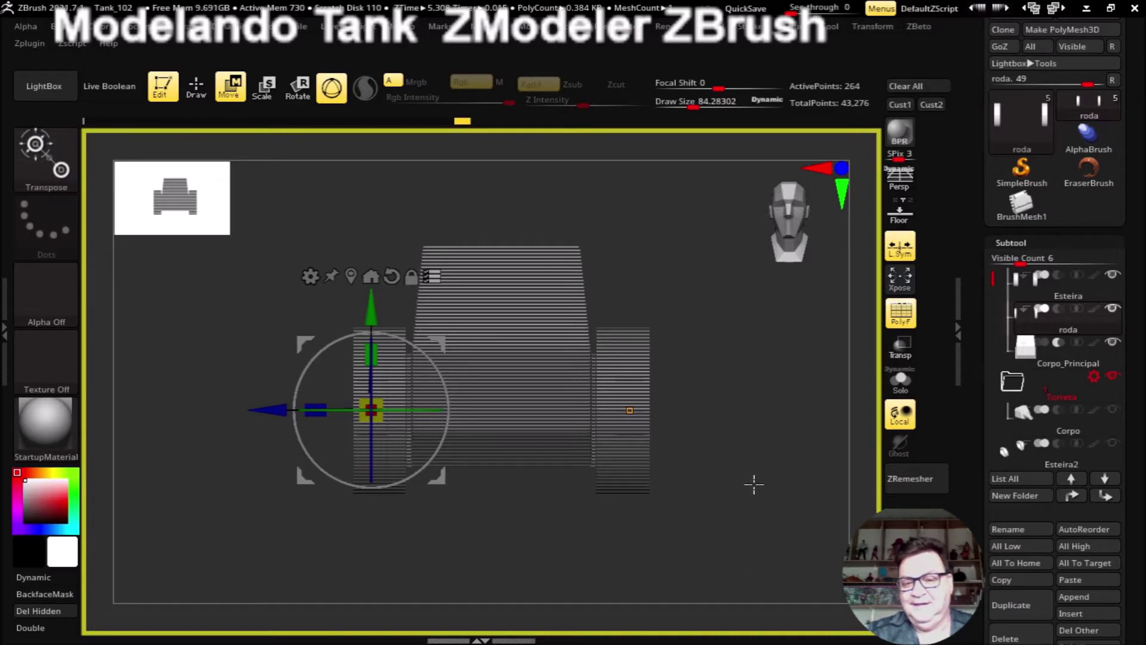
# Step: Show the turret, try stretching it wider, then undo the stretch
pyautogui.moveTo(763, 461)
pyautogui.mouseDown()
pyautogui.moveTo(770, 483)
pyautogui.moveTo(724, 458)
pyautogui.moveTo(752, 471)
pyautogui.moveTo(736, 465)
pyautogui.mouseUp()
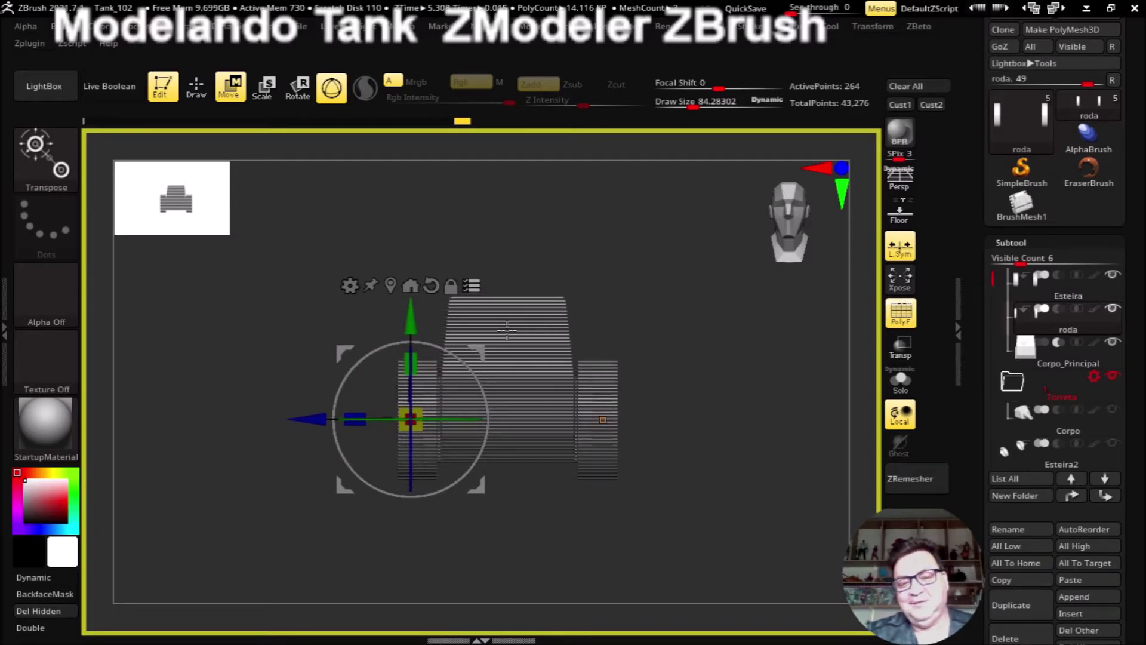
pyautogui.click(1106, 409)
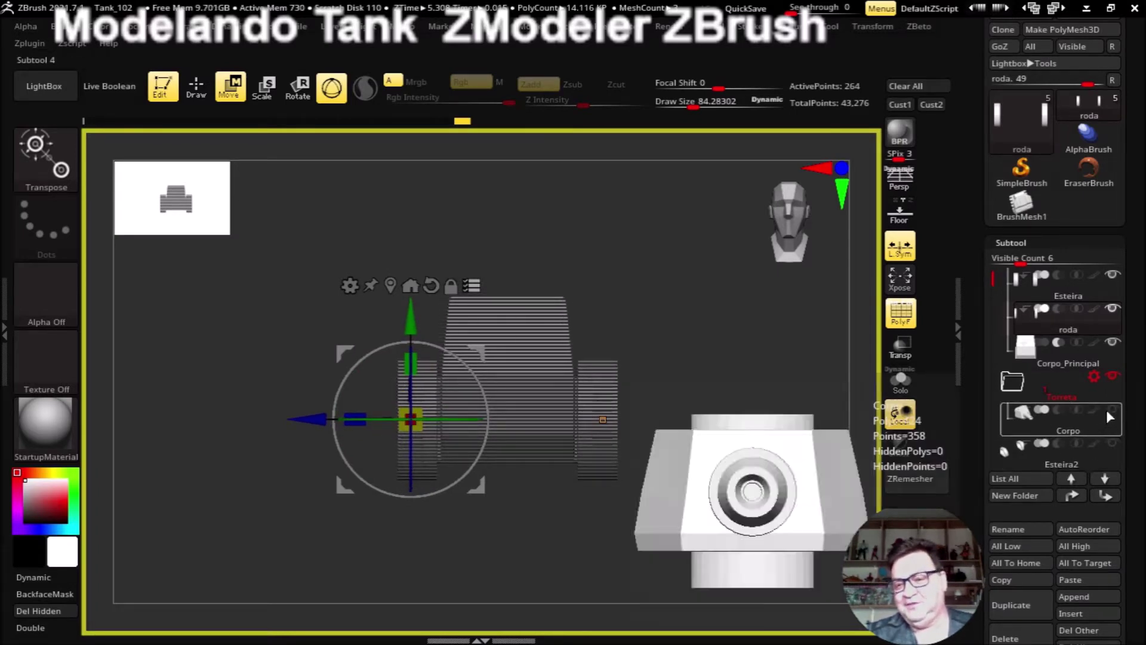
pyautogui.moveTo(689, 297)
pyautogui.mouseDown()
pyautogui.moveTo(722, 389)
pyautogui.moveTo(764, 434)
pyautogui.moveTo(755, 419)
pyautogui.mouseUp()
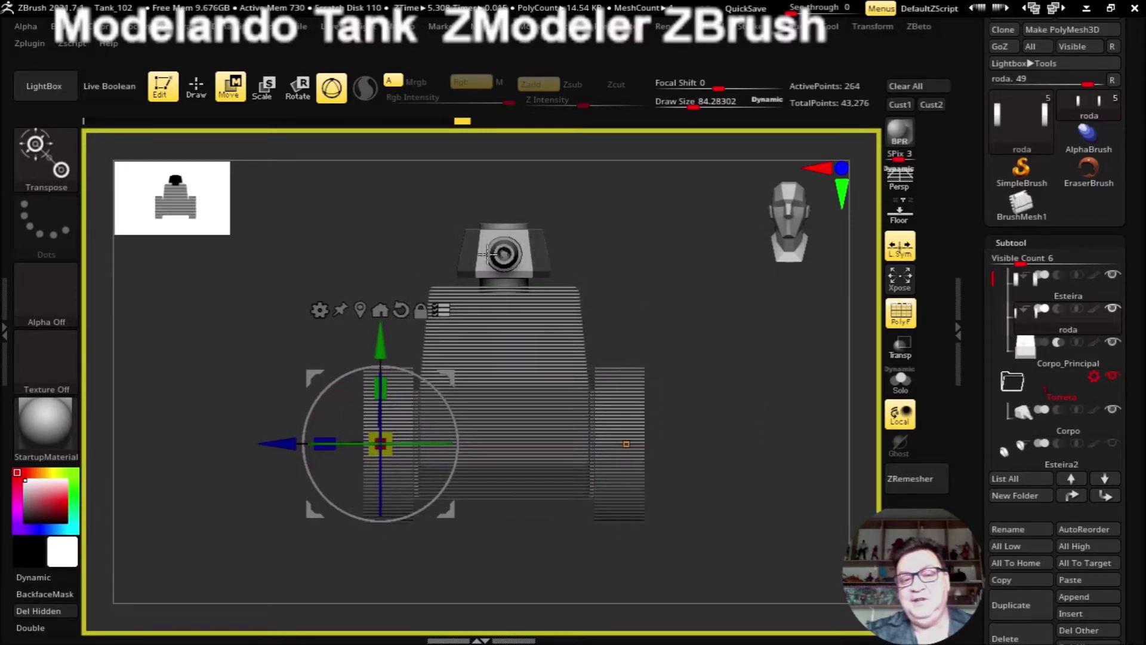
pyautogui.moveTo(275, 445)
pyautogui.mouseDown()
pyautogui.moveTo(215, 450)
pyautogui.moveTo(255, 454)
pyautogui.mouseUp()
pyautogui.hotkey('ctrl', 'z')
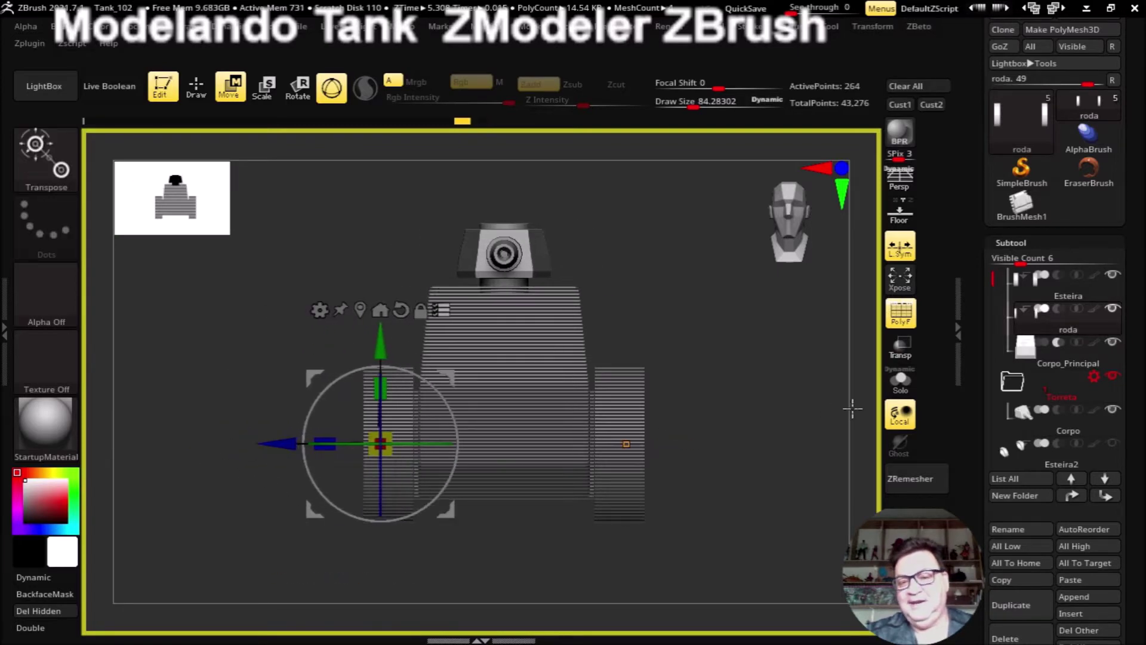
pyautogui.moveTo(1021, 414)
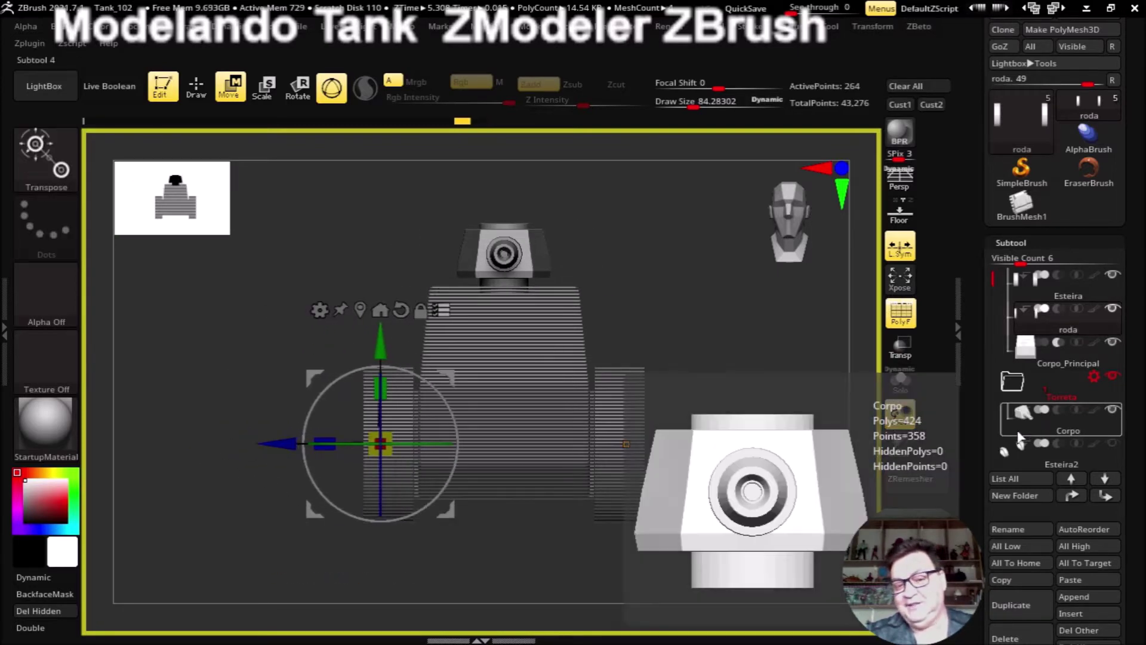
# Step: Invert visibility, push the tracks apart symmetrically and rescale, then undo
pyautogui.hotkey('ctrl', 'shift')
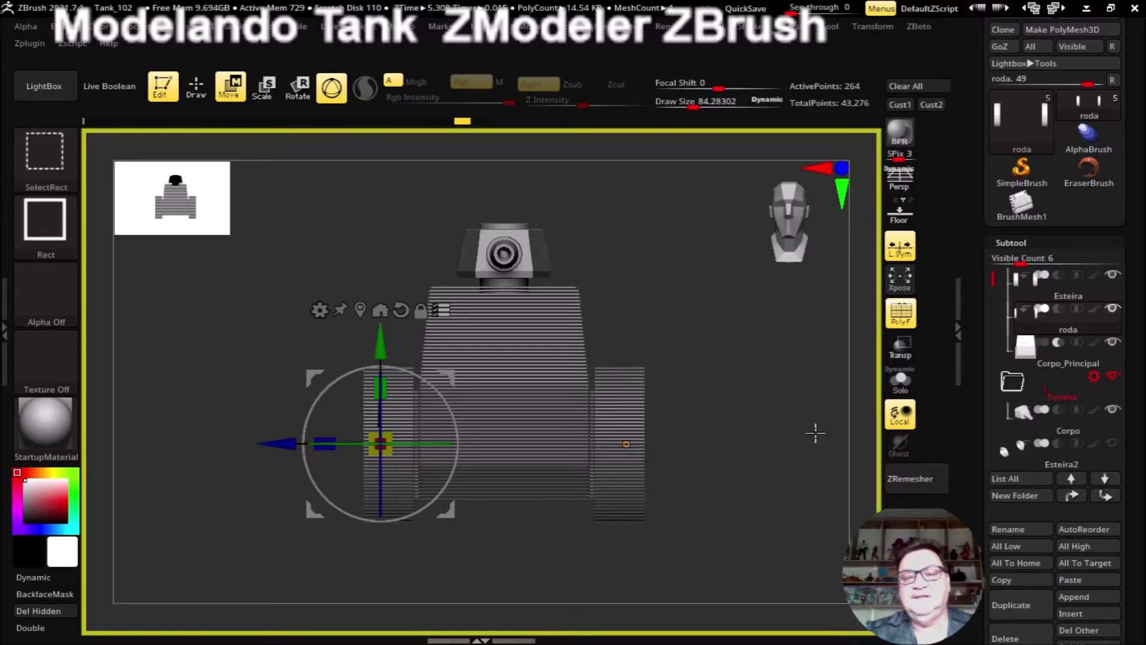
pyautogui.keyDown('ctrl'); pyautogui.keyDown('shift'); pyautogui.click(738, 455); pyautogui.keyUp('shift'); pyautogui.keyUp('ctrl')
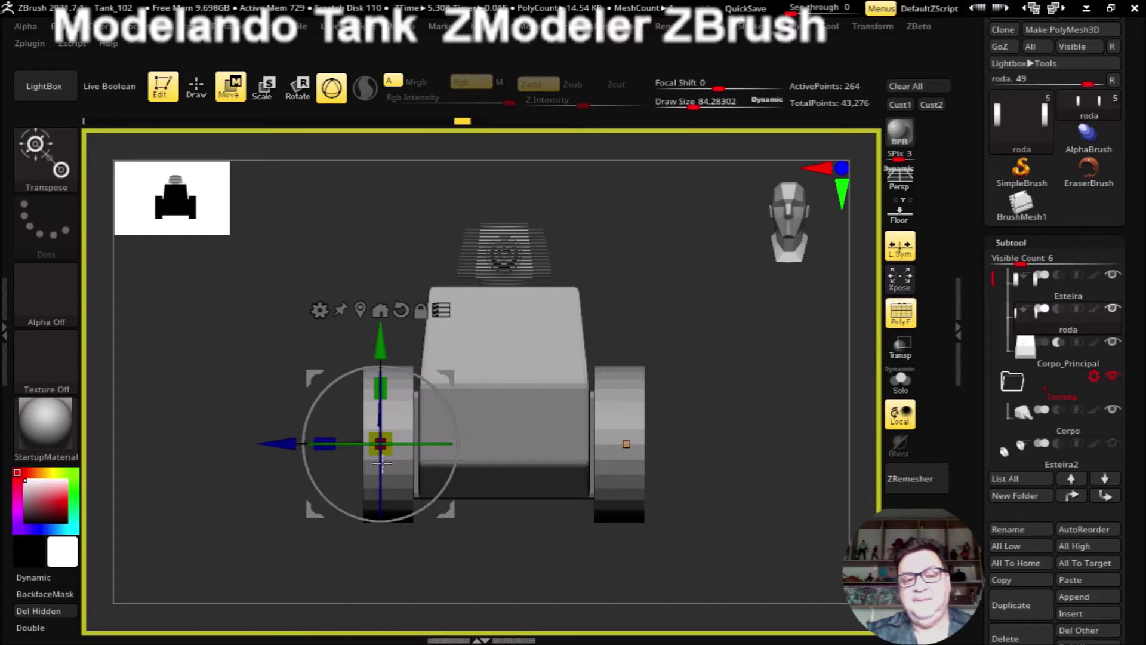
pyautogui.moveTo(290, 445)
pyautogui.mouseDown()
pyautogui.moveTo(272, 452)
pyautogui.moveTo(287, 443)
pyautogui.mouseUp()
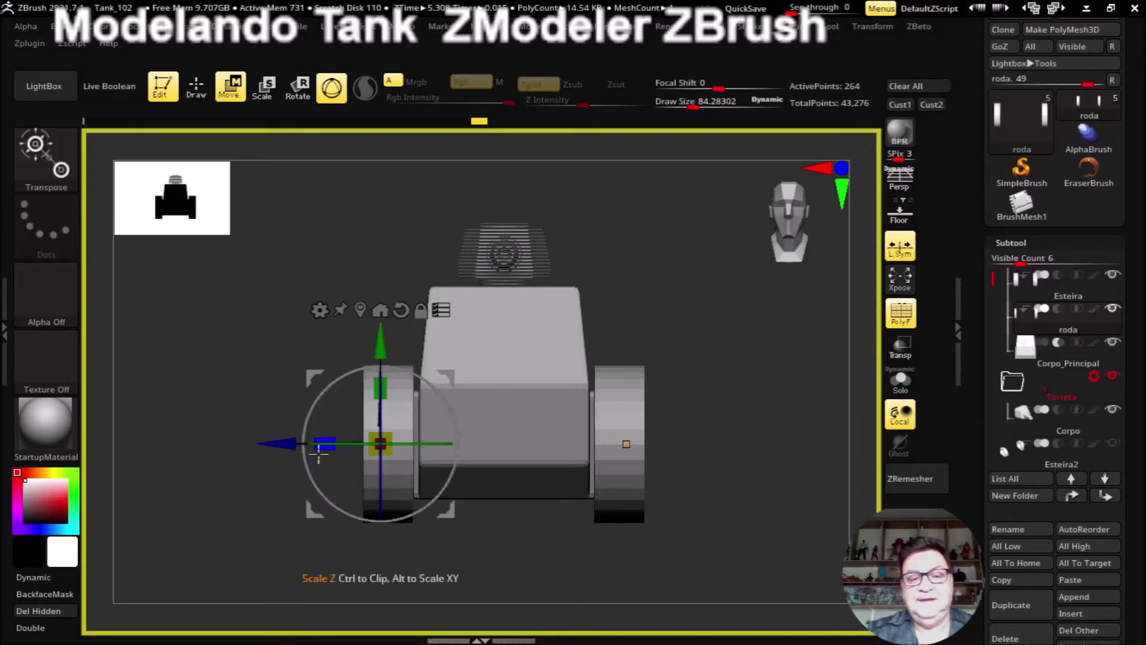
pyautogui.moveTo(287, 444)
pyautogui.mouseDown()
pyautogui.moveTo(266, 444)
pyautogui.moveTo(313, 443)
pyautogui.mouseUp()
pyautogui.click(304, 442)
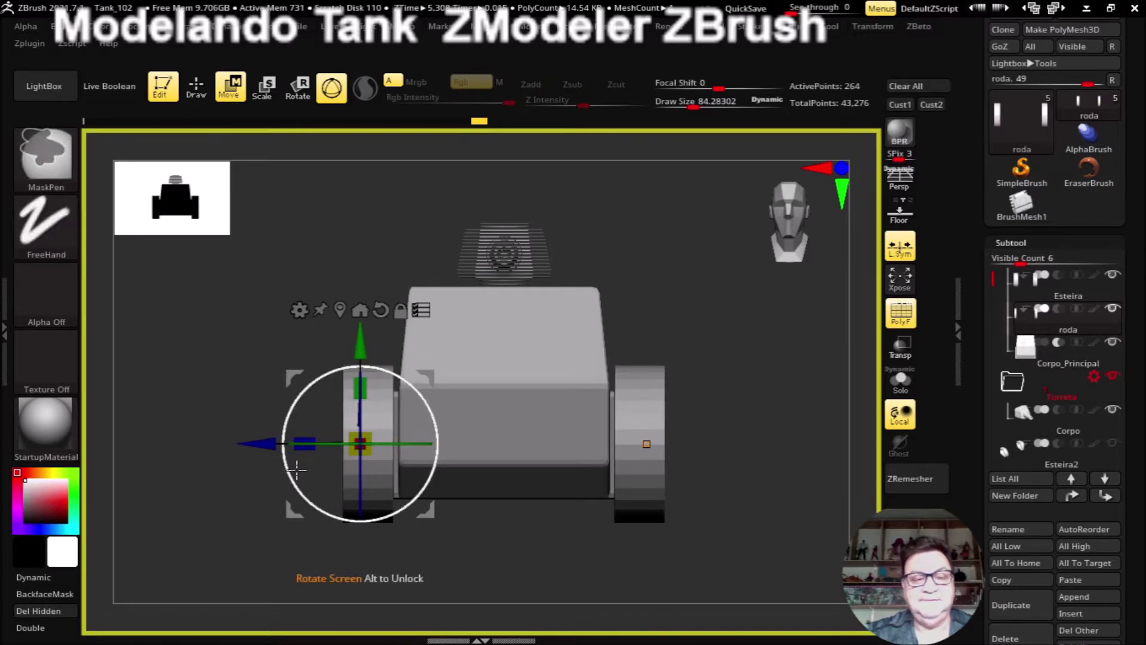
pyautogui.hotkey('ctrl', 'z')
# Step: Hide the polygon wireframe and box-select the tank body region
pyautogui.moveTo(725, 488)
pyautogui.mouseDown()
pyautogui.moveTo(769, 449)
pyautogui.moveTo(776, 423)
pyautogui.mouseUp()
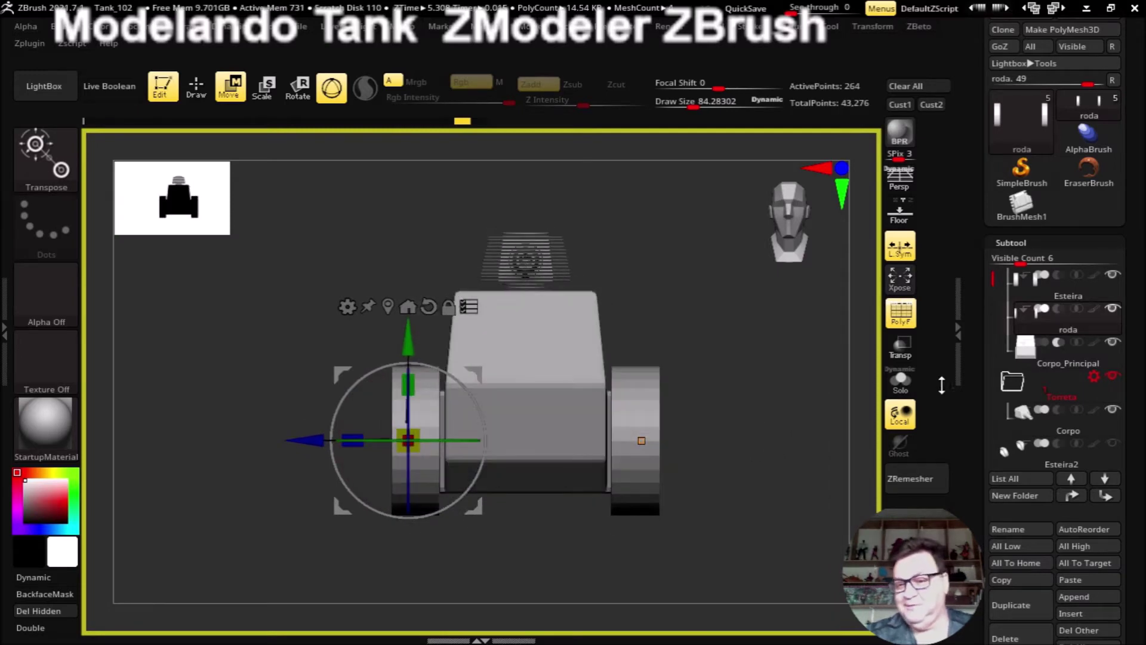
pyautogui.moveTo(1061, 416)
pyautogui.moveTo(751, 382)
pyautogui.mouseDown()
pyautogui.moveTo(769, 415)
pyautogui.moveTo(739, 386)
pyautogui.moveTo(758, 414)
pyautogui.moveTo(748, 378)
pyautogui.moveTo(735, 396)
pyautogui.moveTo(764, 406)
pyautogui.moveTo(734, 400)
pyautogui.moveTo(793, 377)
pyautogui.mouseUp()
pyautogui.hotkey('shift', 'f')
pyautogui.moveTo(776, 417)
pyautogui.mouseDown()
pyautogui.moveTo(762, 413)
pyautogui.moveTo(788, 404)
pyautogui.mouseUp()
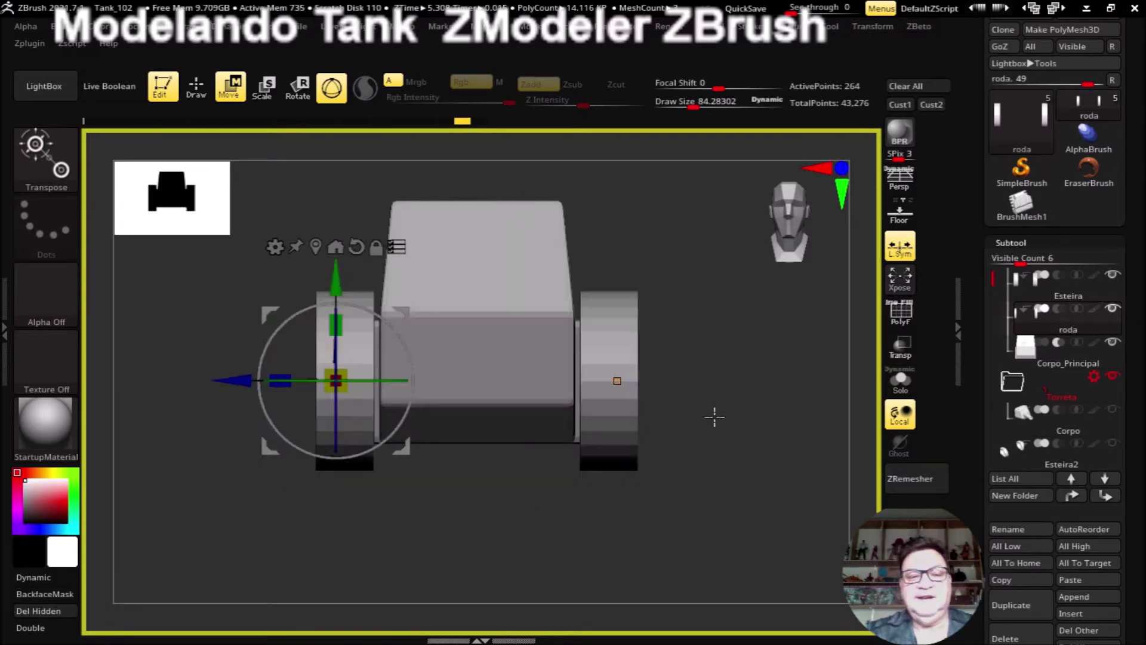
pyautogui.moveTo(745, 474); pyautogui.dragTo(597, 253)
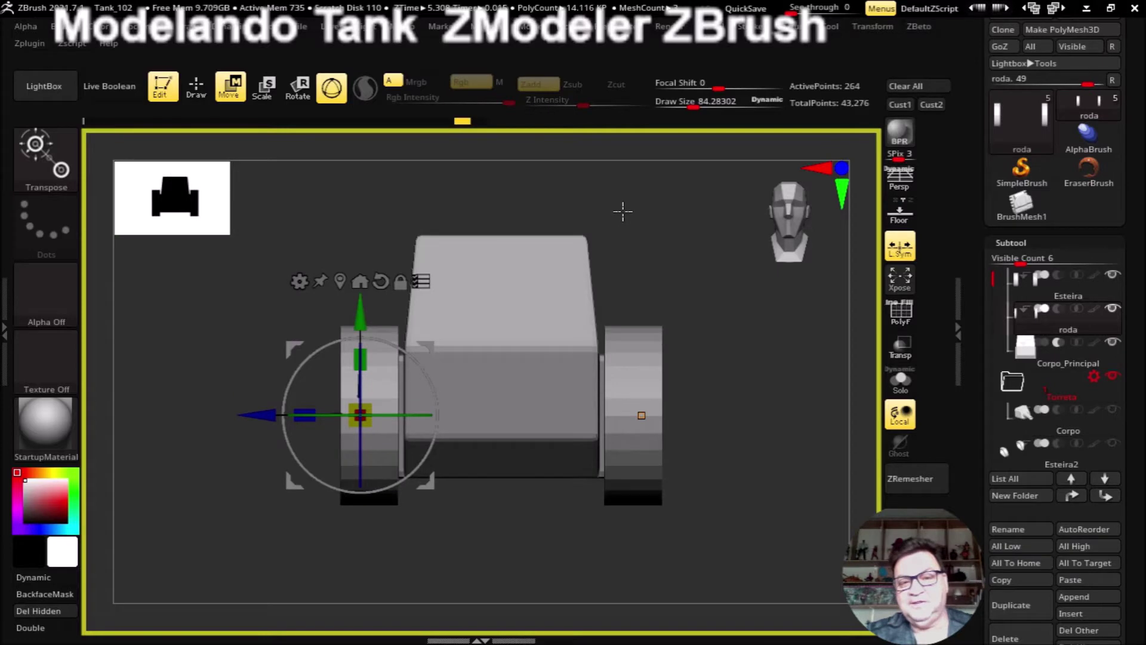
pyautogui.hotkey('ctrl', 'shift')
pyautogui.keyDown('ctrl'); pyautogui.keyDown('shift'); pyautogui.moveTo(616, 212); pyautogui.dragTo(573, 263); pyautogui.keyUp('shift'); pyautogui.keyUp('ctrl')
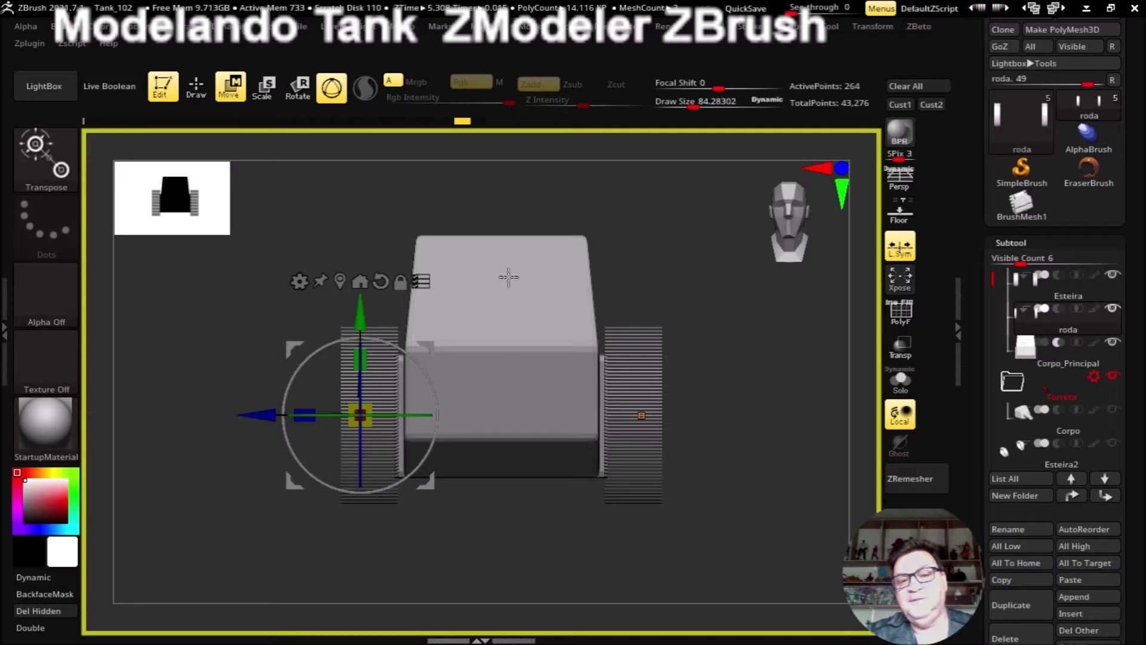
# Step: Make the tank body solid again, show the turret, and transform all selected parts
pyautogui.click(649, 414)
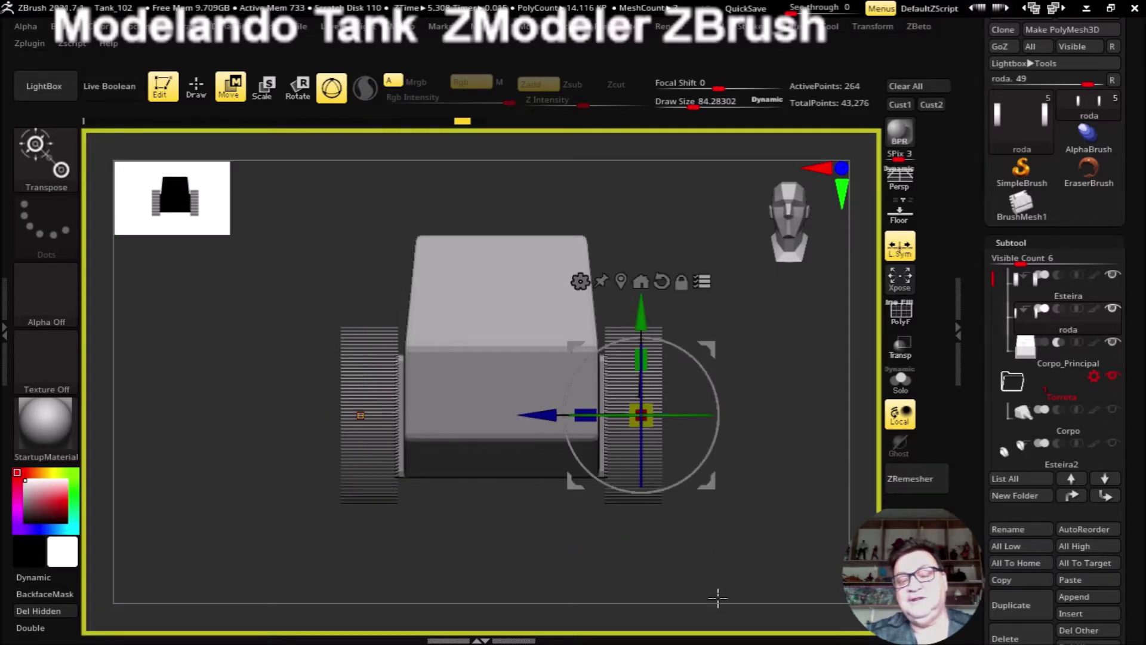
pyautogui.moveTo(729, 553)
pyautogui.mouseDown()
pyautogui.moveTo(680, 570)
pyautogui.moveTo(713, 573)
pyautogui.moveTo(697, 588)
pyautogui.moveTo(719, 588)
pyautogui.moveTo(545, 488)
pyautogui.mouseUp()
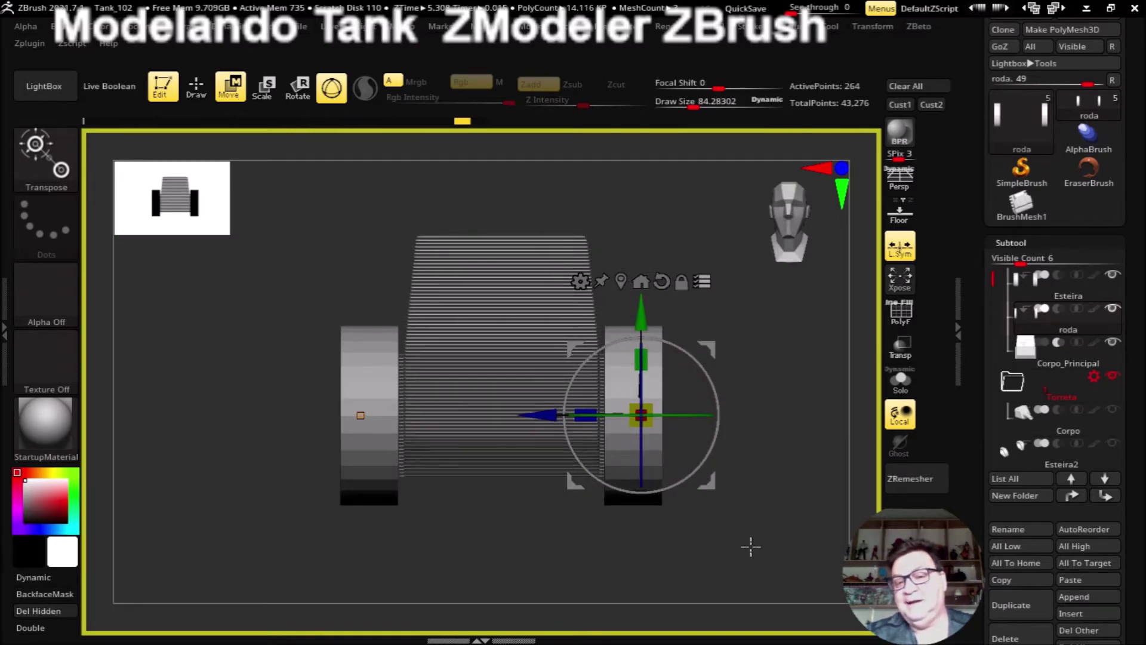
pyautogui.moveTo(751, 546); pyautogui.dragTo(727, 560)
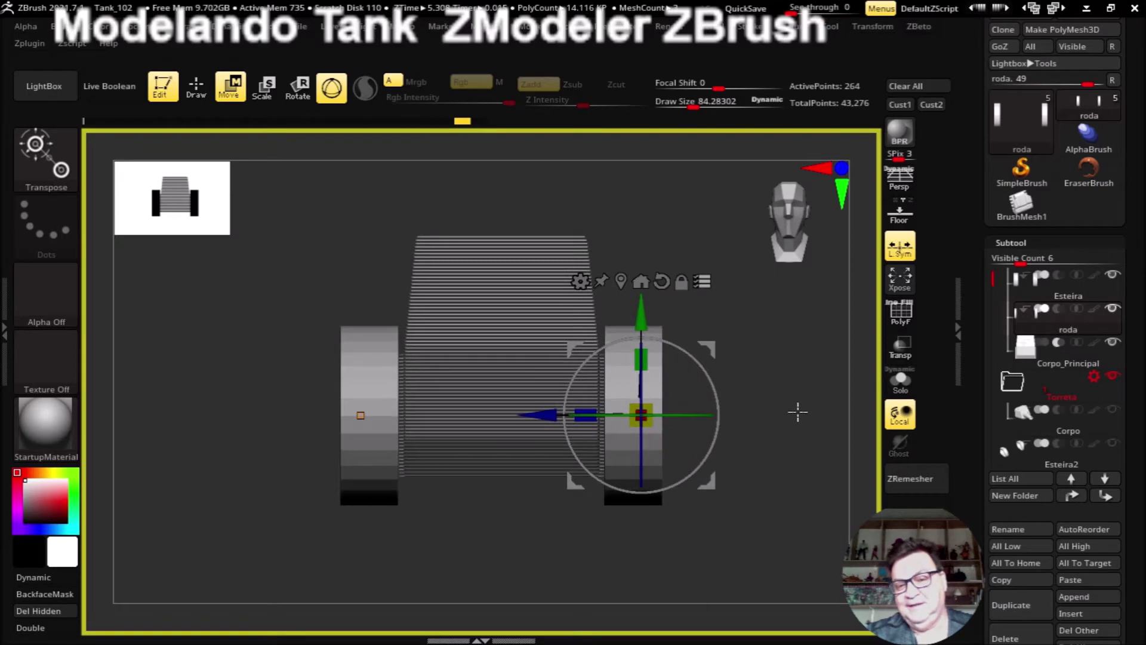
pyautogui.press('shift')
pyautogui.keyDown('ctrl'); pyautogui.keyDown('shift'); pyautogui.click(776, 459); pyautogui.keyUp('shift'); pyautogui.keyUp('ctrl')
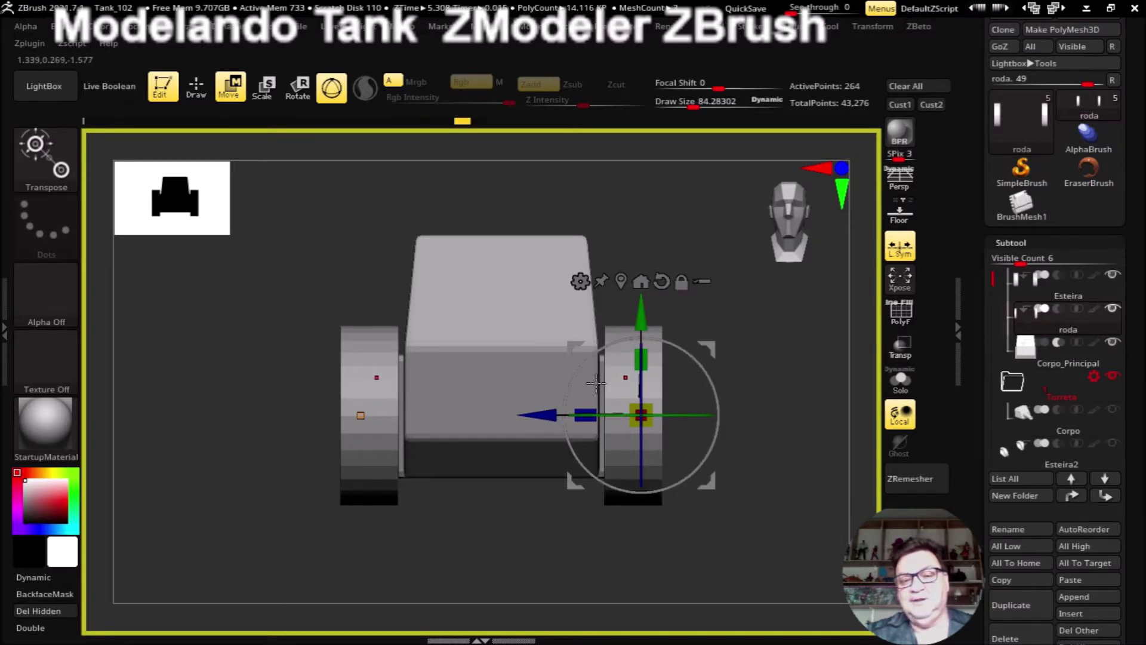
pyautogui.click(1111, 409)
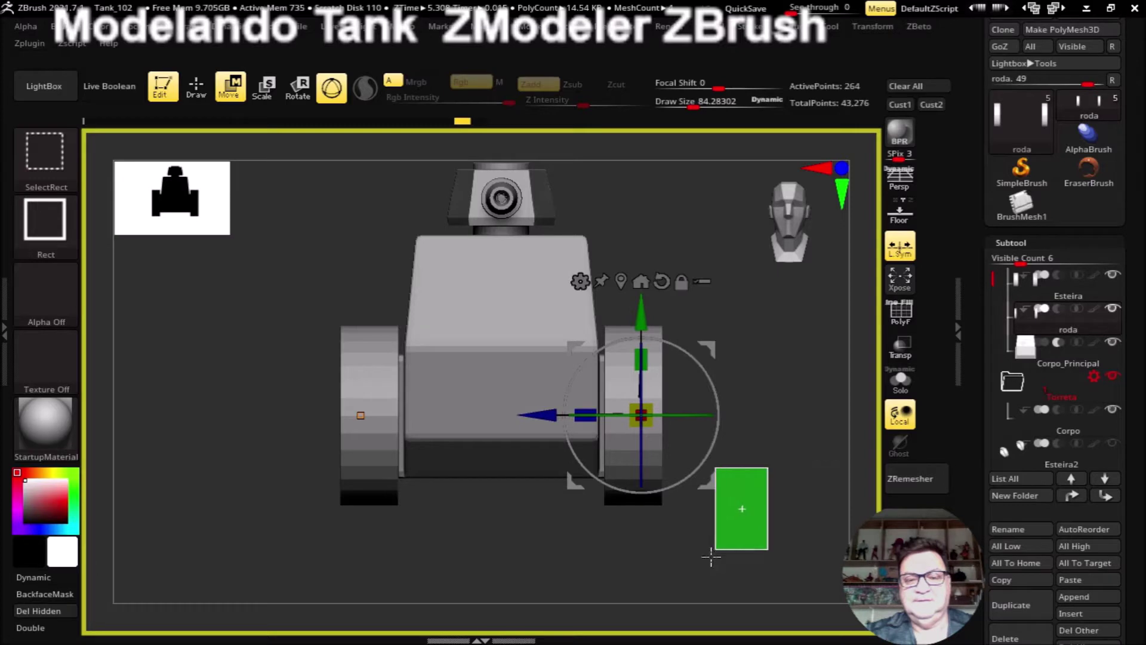
pyautogui.click(701, 284)
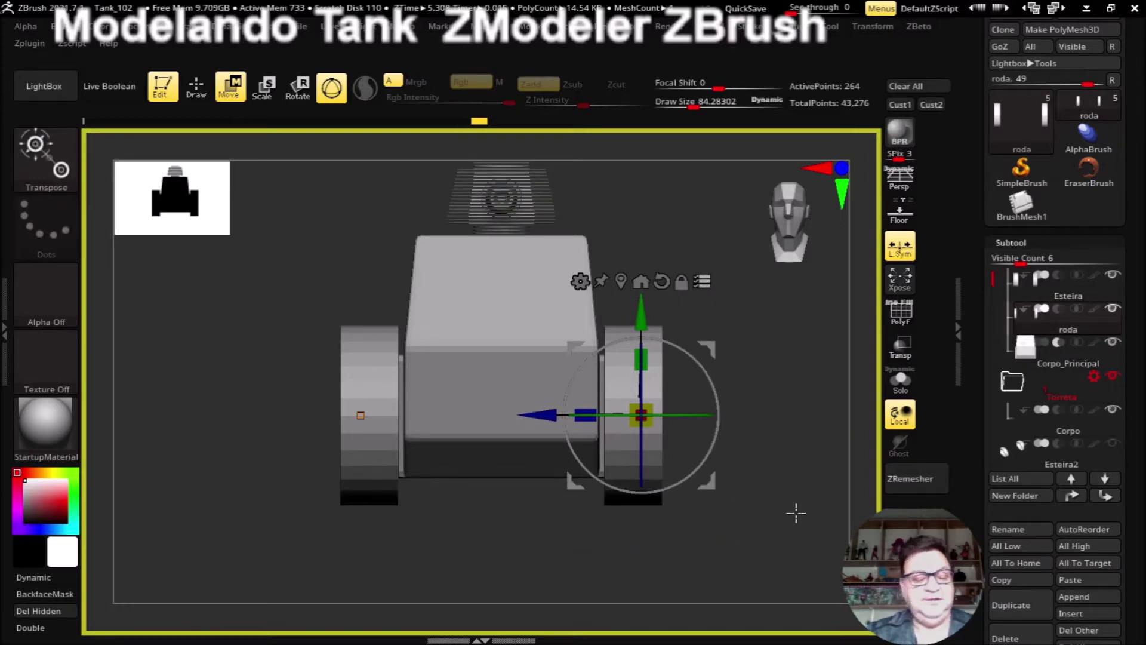
# Step: Recentre the gizmo on the left track and show the Esteira2 tracks
pyautogui.moveTo(785, 532)
pyautogui.mouseDown()
pyautogui.moveTo(768, 508)
pyautogui.moveTo(734, 504)
pyautogui.mouseUp()
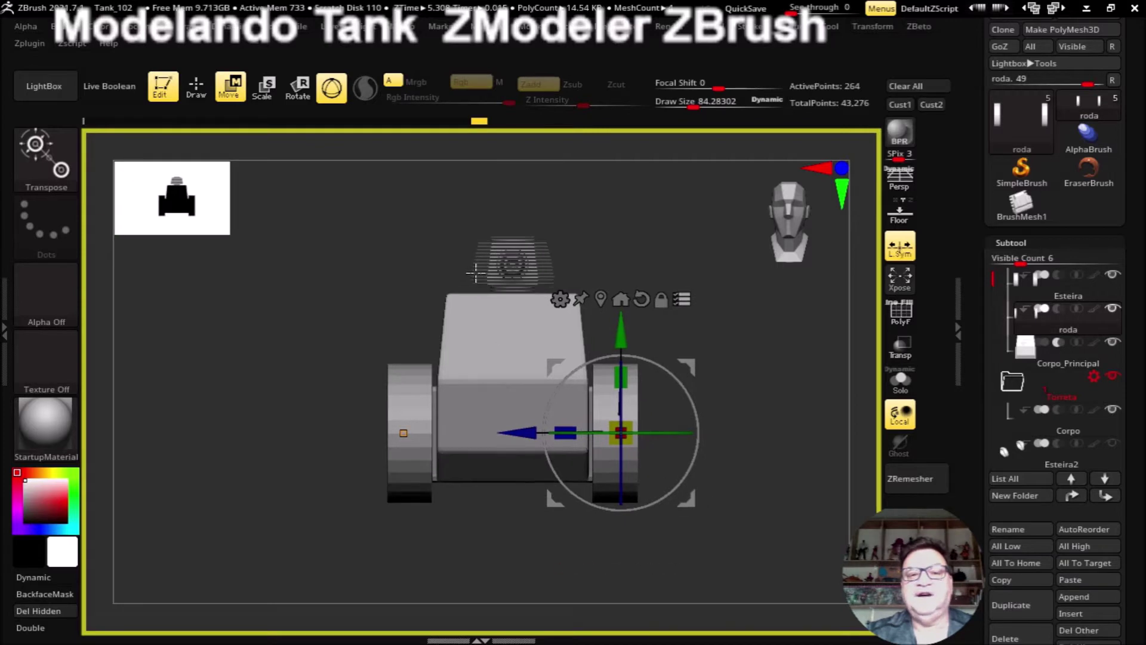
pyautogui.click(415, 371)
pyautogui.moveTo(268, 469)
pyautogui.mouseDown()
pyautogui.moveTo(286, 470)
pyautogui.moveTo(255, 504)
pyautogui.moveTo(289, 414)
pyautogui.mouseUp()
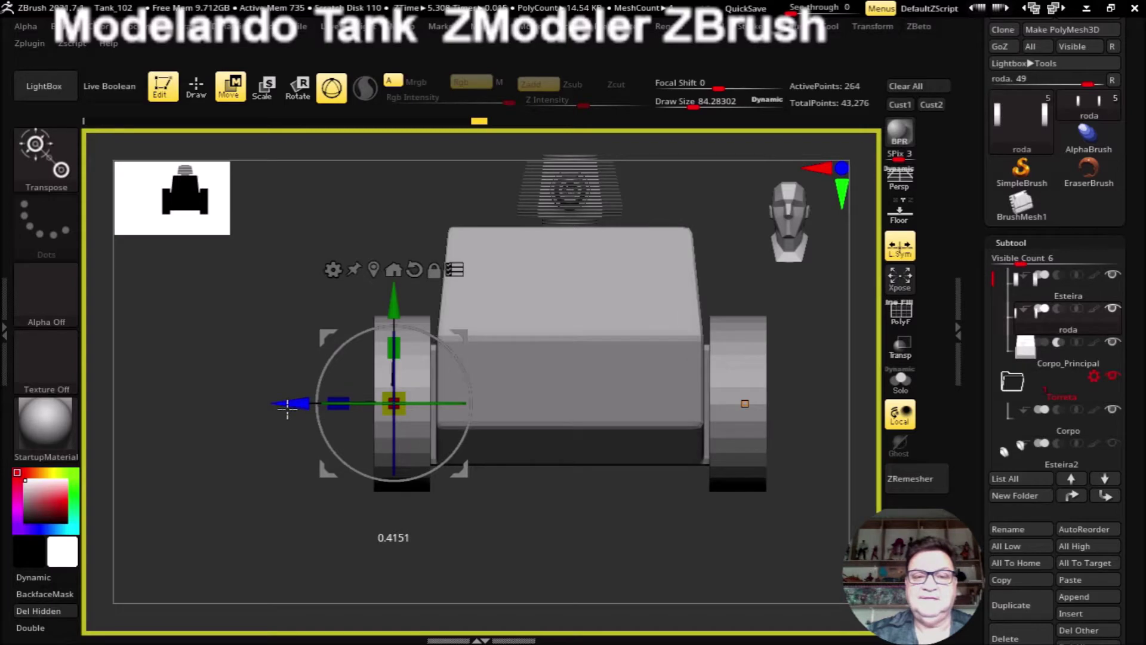
pyautogui.moveTo(291, 405); pyautogui.dragTo(282, 404)
pyautogui.moveTo(988, 276); pyautogui.dragTo(989, 302)
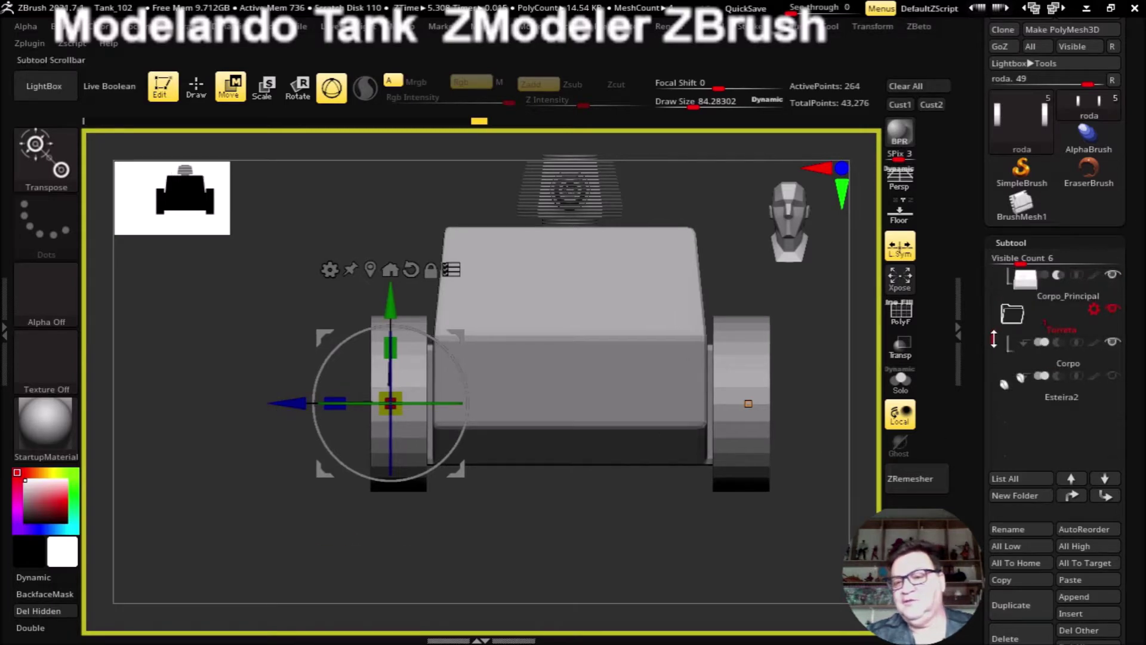
pyautogui.click(1110, 407)
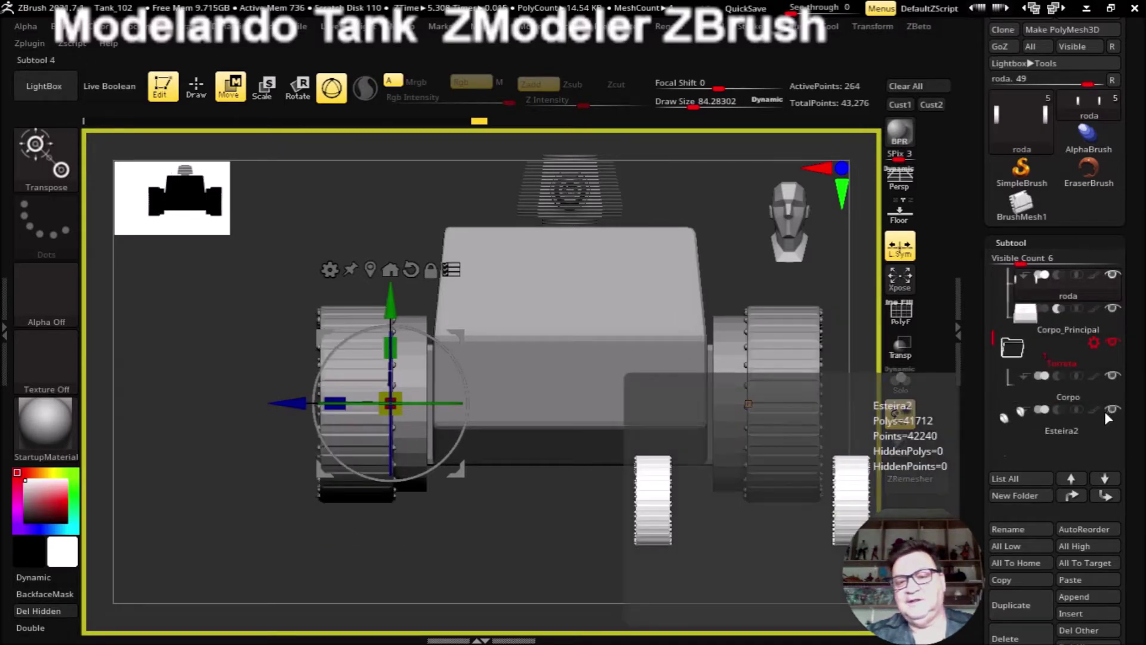
# Step: Hide Esteira2, shift the model along Z, then show Esteira2 again
pyautogui.moveTo(699, 558)
pyautogui.keyDown('alt'); pyautogui.mouseDown(button='right')
pyautogui.moveTo(653, 543)
pyautogui.moveTo(599, 446)
pyautogui.mouseUp(button='right'); pyautogui.keyUp('alt')
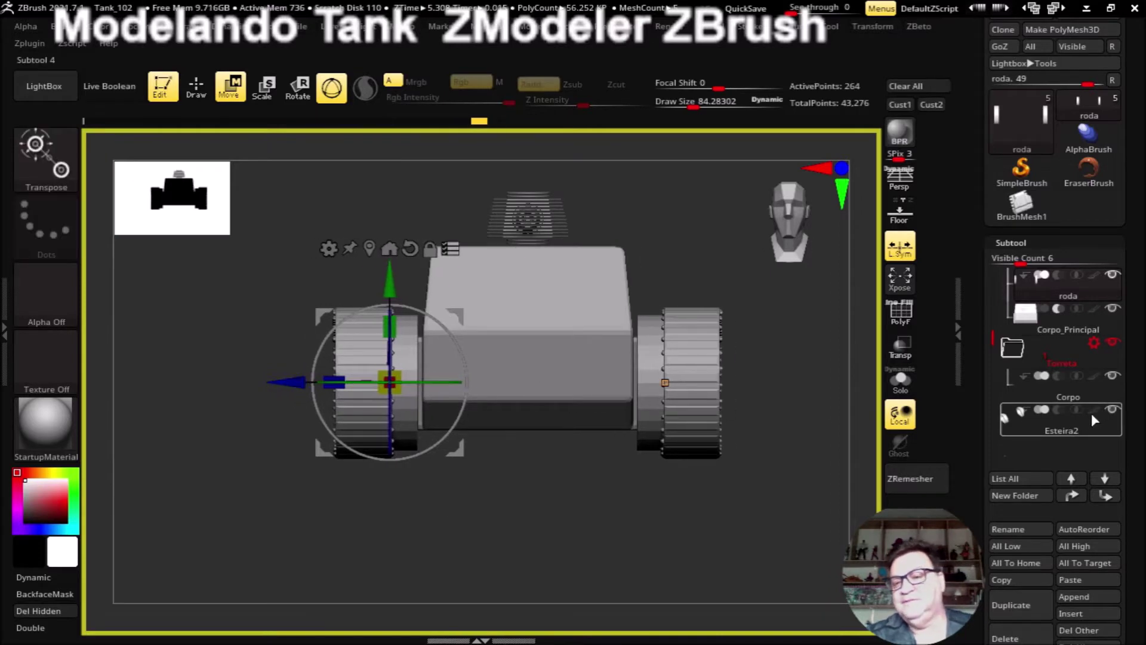
pyautogui.click(1112, 409)
pyautogui.moveTo(300, 381); pyautogui.dragTo(279, 382)
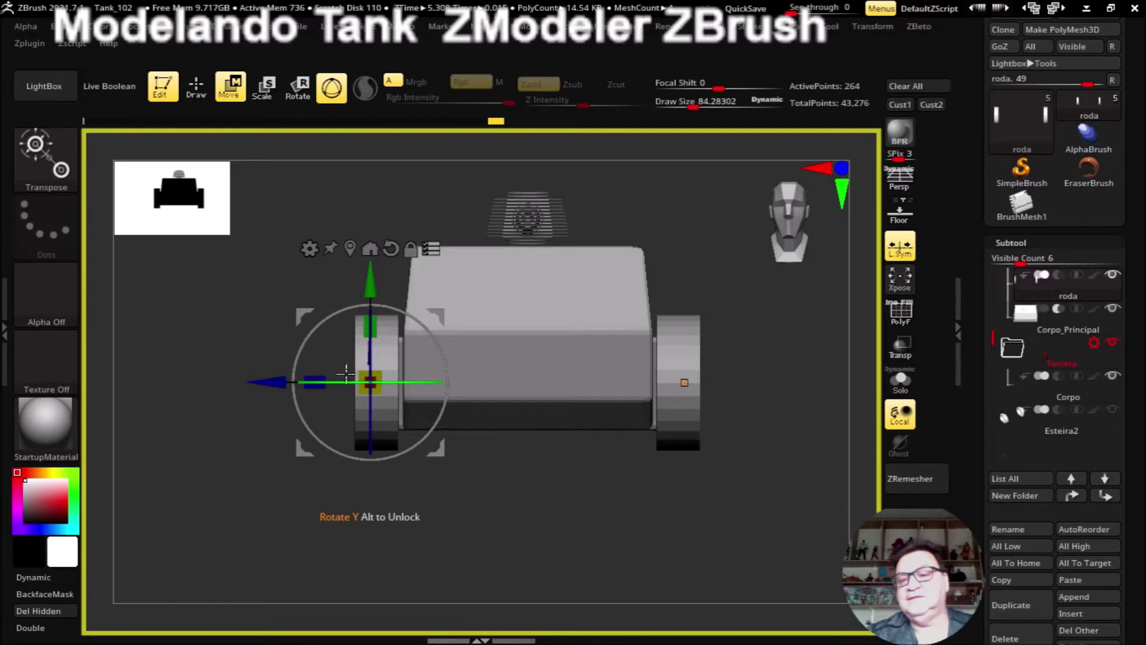
pyautogui.click(1108, 411)
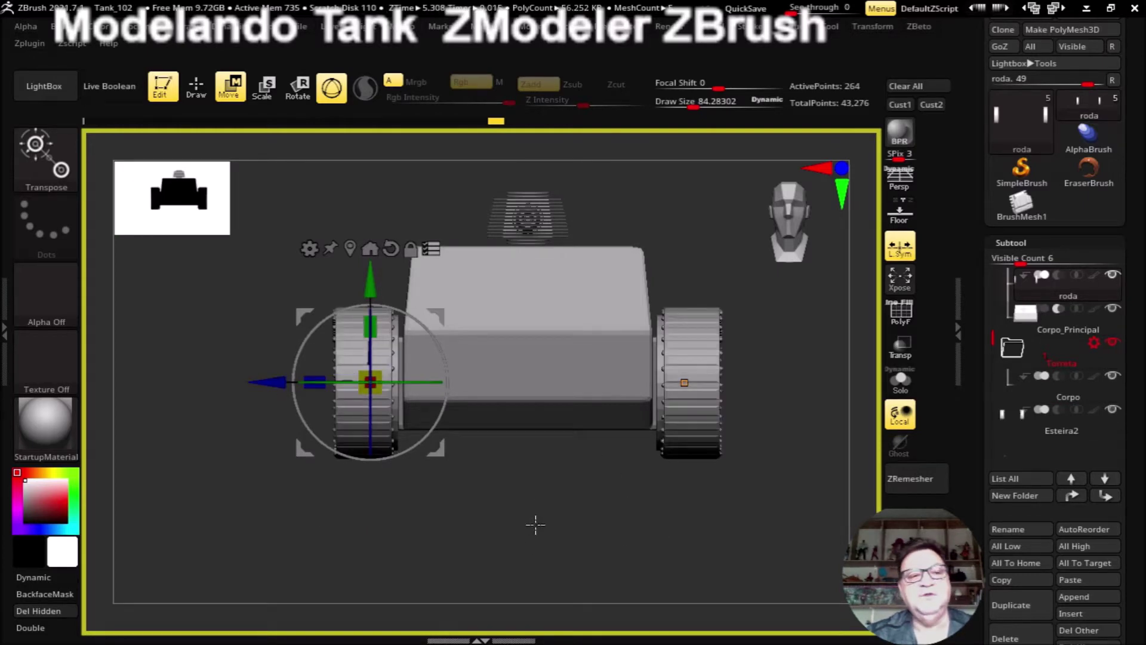
pyautogui.moveTo(577, 558)
pyautogui.mouseDown()
pyautogui.moveTo(576, 576)
pyautogui.moveTo(609, 574)
pyautogui.moveTo(614, 558)
pyautogui.mouseUp()
# Step: Unhide all parts, recentre on the right track, and hide the turret
pyautogui.hotkey('ctrl', 'shift')
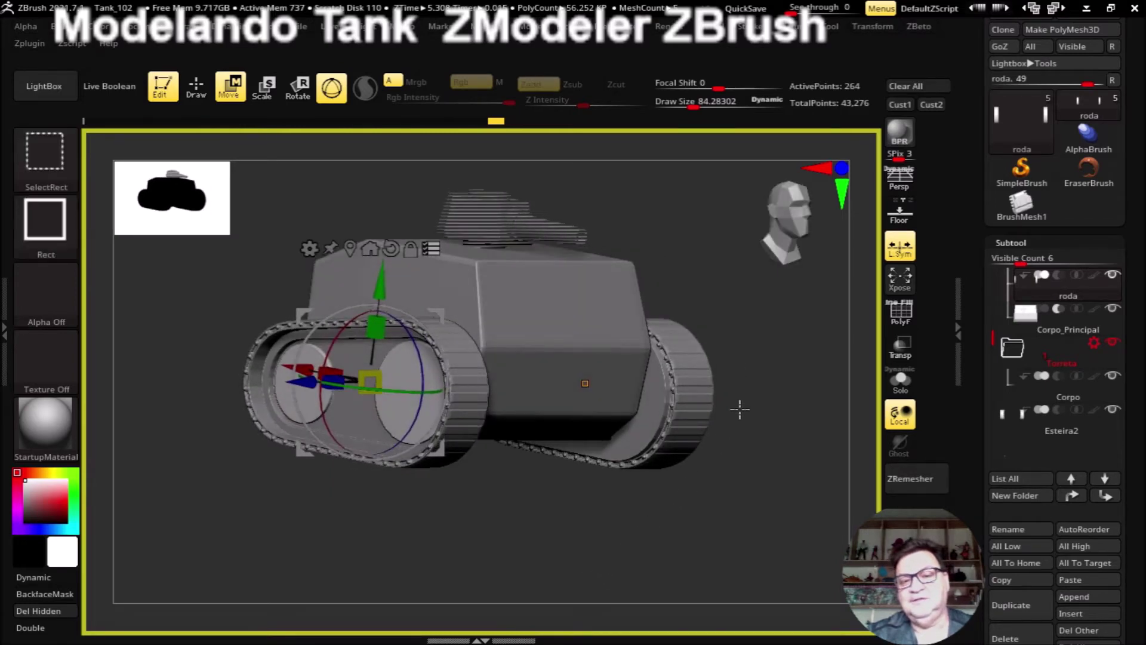
pyautogui.keyDown('ctrl'); pyautogui.keyDown('shift'); pyautogui.click(703, 537); pyautogui.keyUp('shift'); pyautogui.keyUp('ctrl')
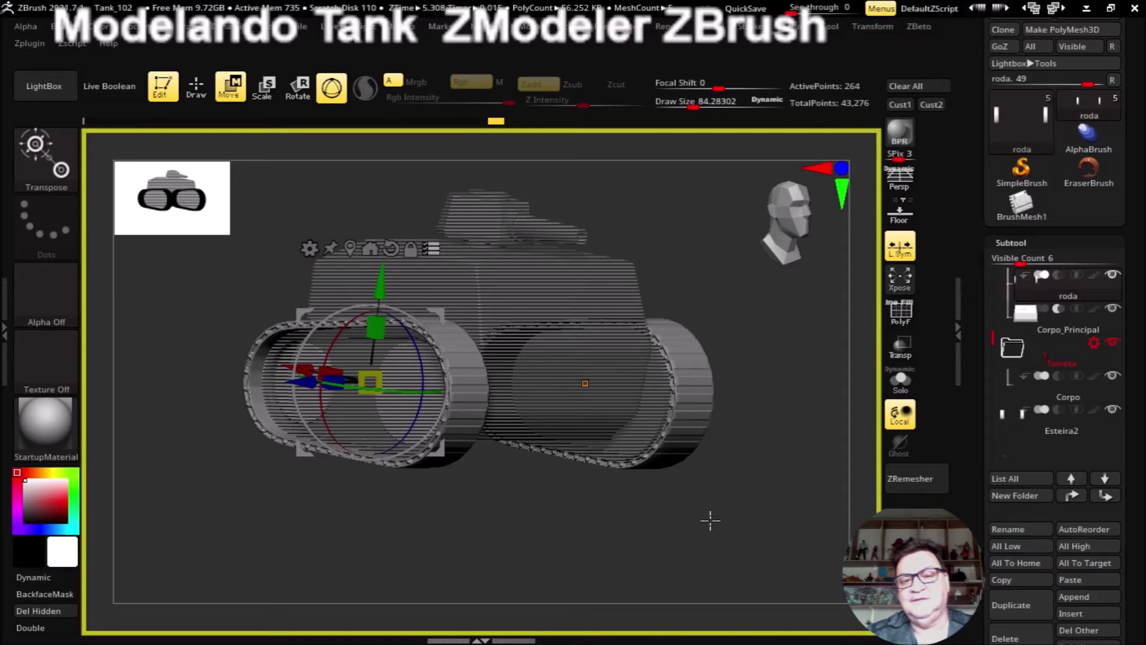
pyautogui.moveTo(715, 518); pyautogui.dragTo(673, 520)
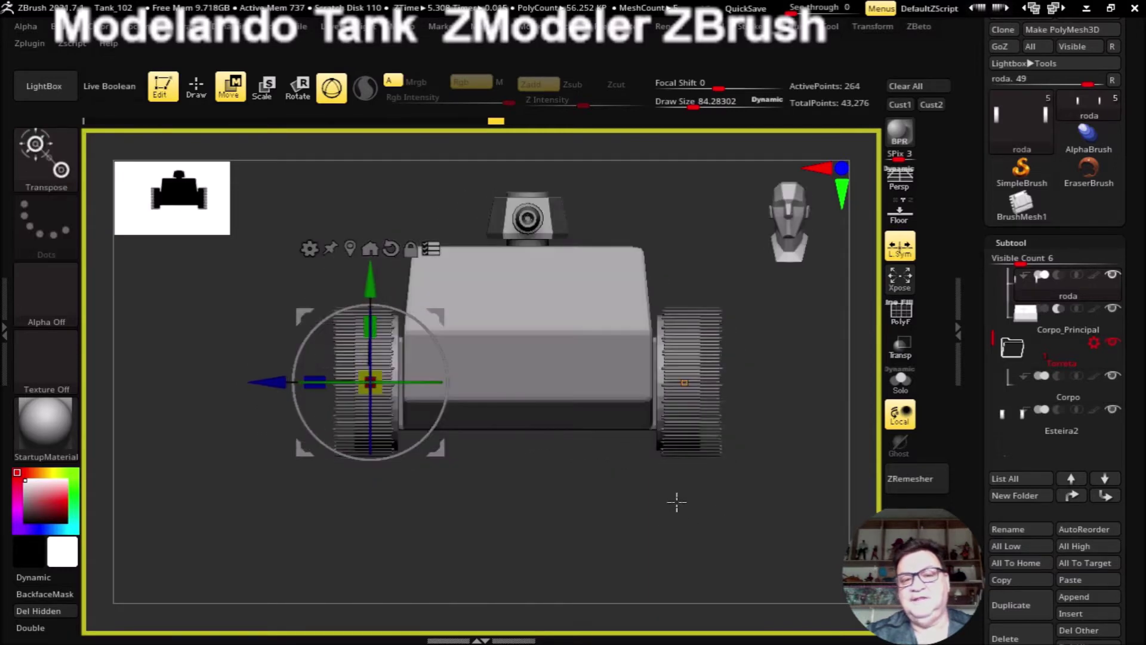
pyautogui.click(684, 383)
pyautogui.hotkey('ctrl', 'shift')
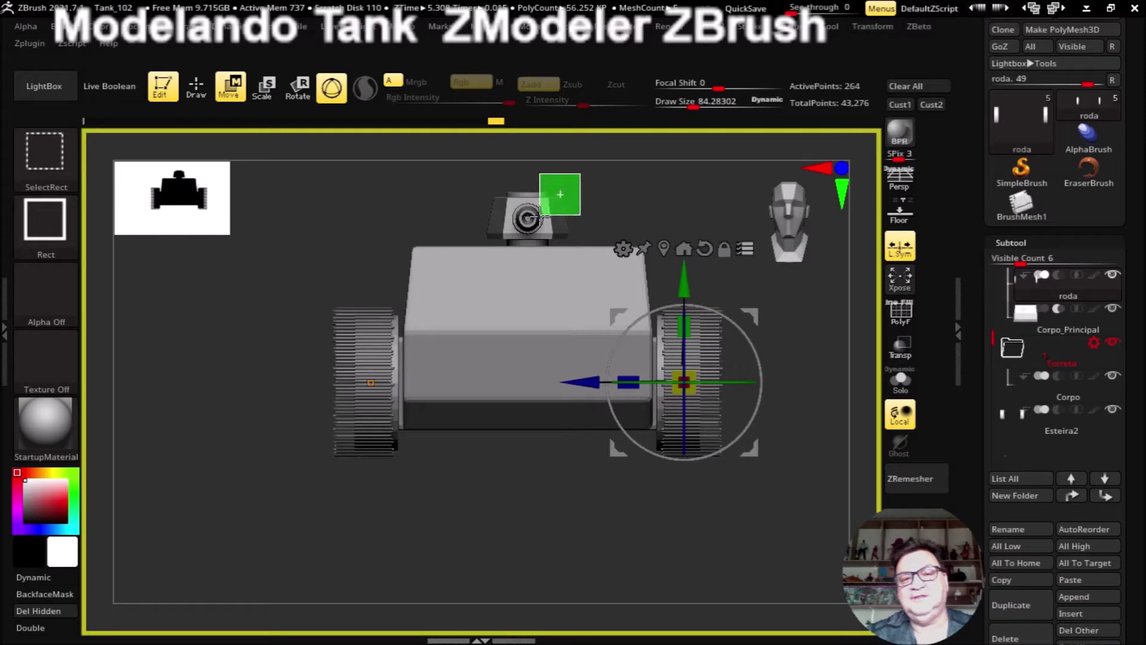
pyautogui.keyDown('ctrl'); pyautogui.keyDown('shift'); pyautogui.moveTo(540, 215); pyautogui.dragTo(540, 215); pyautogui.keyUp('shift'); pyautogui.keyUp('ctrl')
# Step: Try sliding the wheel sideways along its axis, then undo it
pyautogui.moveTo(533, 551)
pyautogui.mouseDown()
pyautogui.moveTo(537, 568)
pyautogui.moveTo(529, 564)
pyautogui.mouseUp()
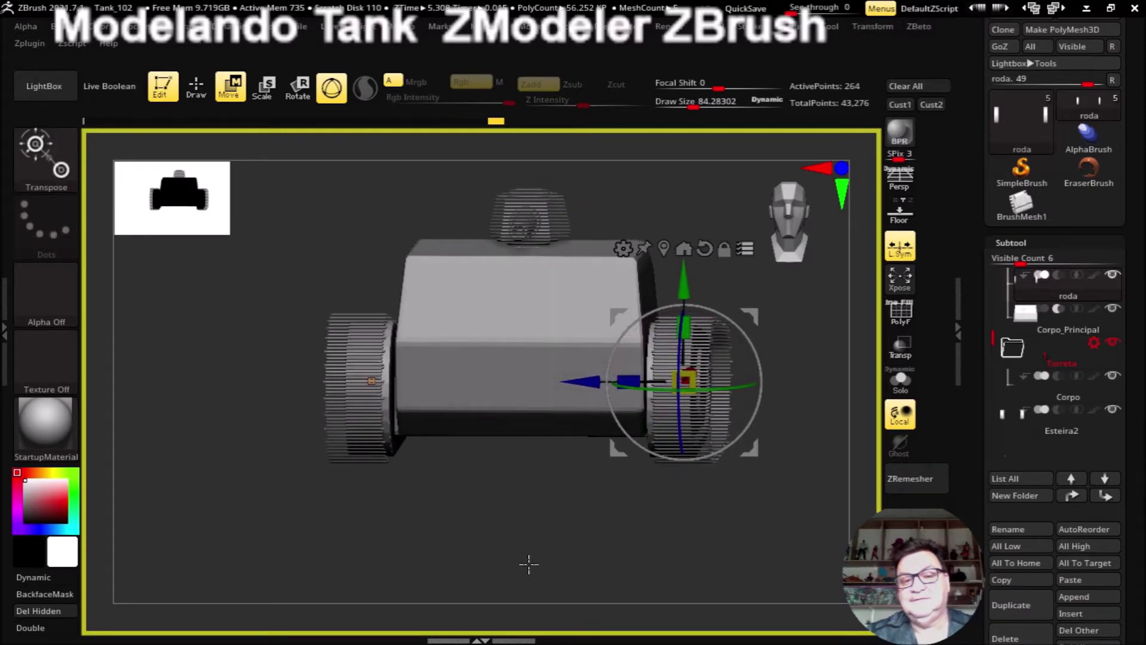
pyautogui.moveTo(545, 495); pyautogui.dragTo(537, 503)
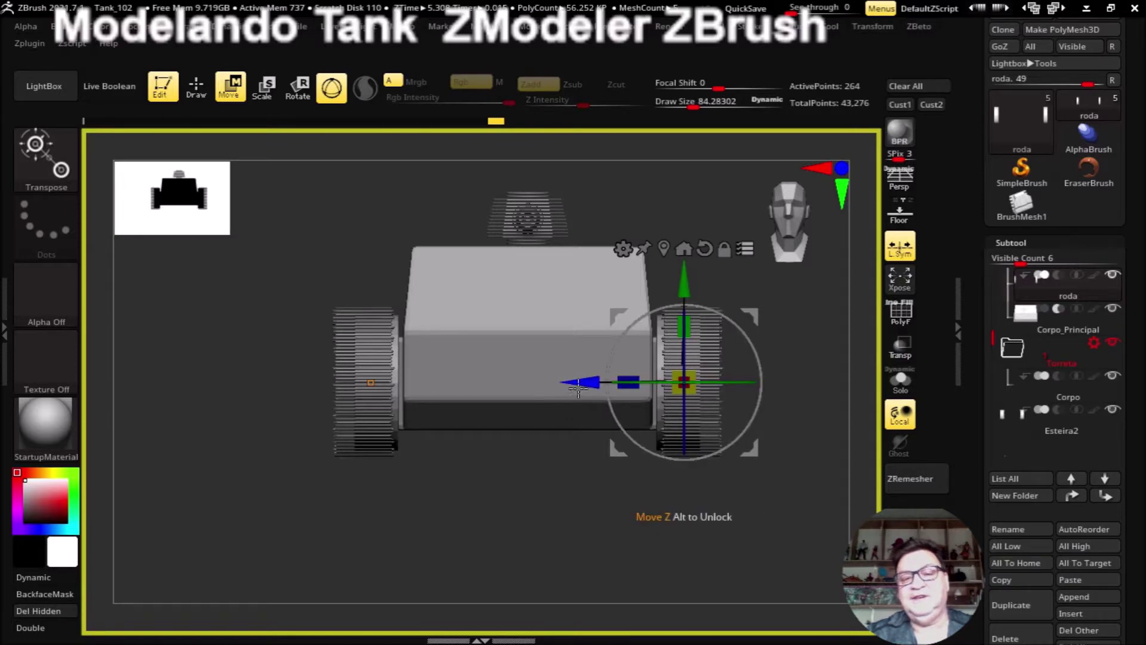
pyautogui.moveTo(586, 382); pyautogui.dragTo(595, 383)
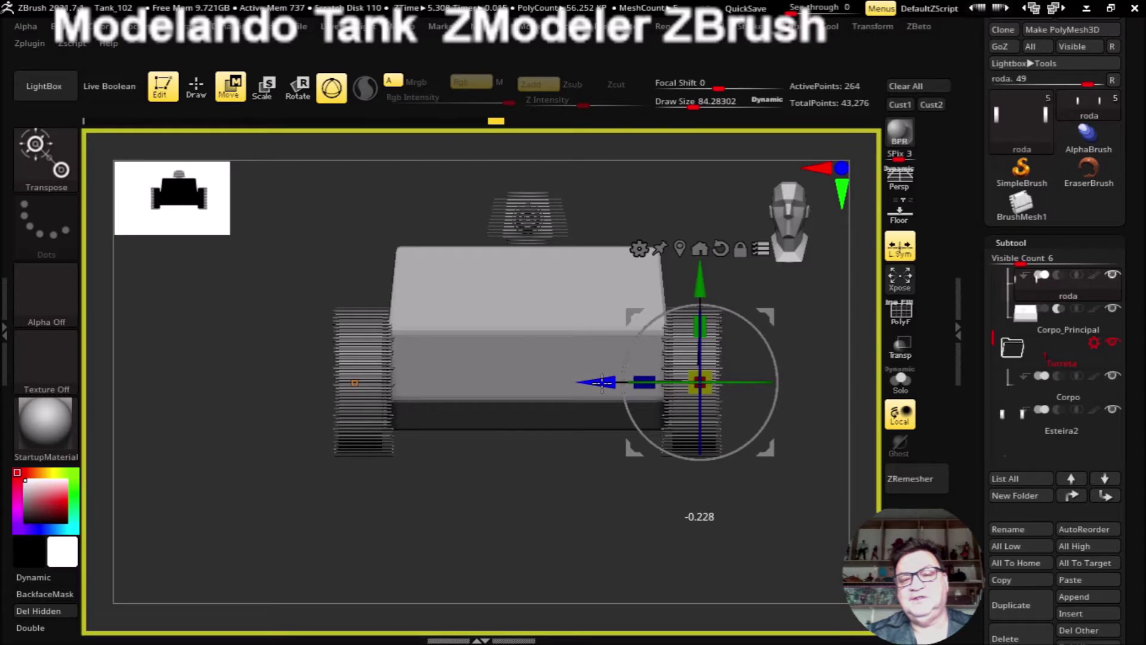
pyautogui.hotkey('ctrl', 'z')
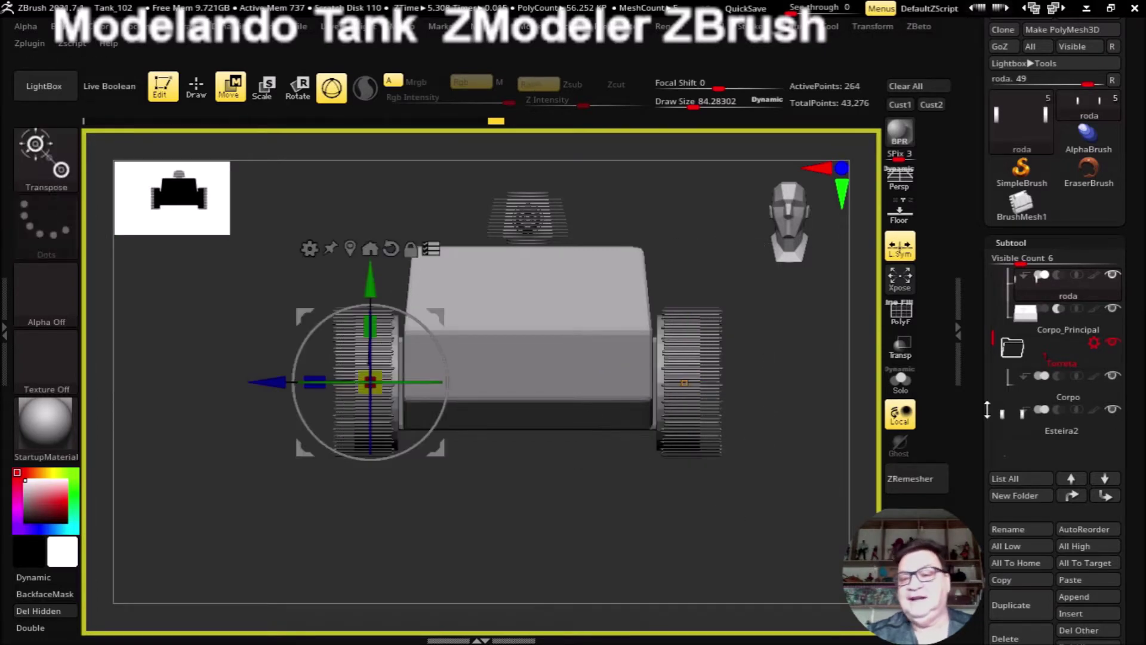
# Step: Hide the Esteira2 treads and spread both wheels outward symmetrically
pyautogui.click(1112, 410)
pyautogui.moveTo(681, 537)
pyautogui.mouseDown()
pyautogui.moveTo(650, 525)
pyautogui.moveTo(639, 555)
pyautogui.mouseUp()
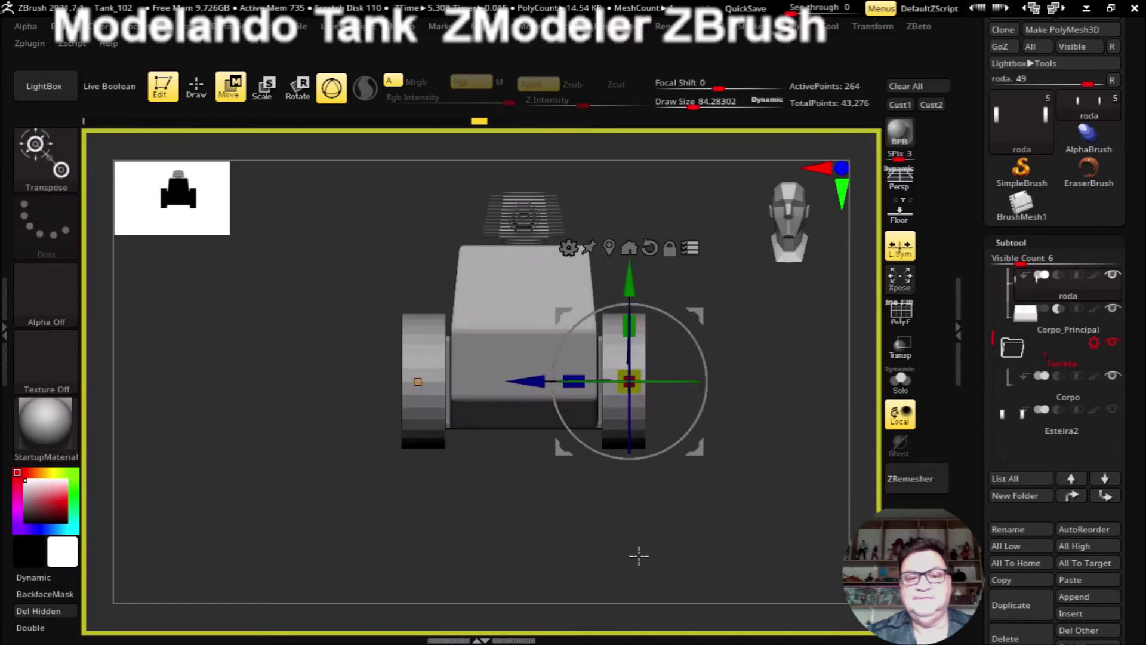
pyautogui.click(398, 391)
pyautogui.moveTo(311, 381)
pyautogui.mouseDown()
pyautogui.moveTo(291, 382)
pyautogui.moveTo(310, 388)
pyautogui.mouseUp()
pyautogui.moveTo(522, 527)
pyautogui.mouseDown()
pyautogui.moveTo(565, 548)
pyautogui.moveTo(599, 543)
pyautogui.moveTo(556, 544)
pyautogui.moveTo(659, 572)
pyautogui.moveTo(647, 575)
pyautogui.moveTo(696, 568)
pyautogui.moveTo(656, 548)
pyautogui.moveTo(722, 494)
pyautogui.moveTo(611, 521)
pyautogui.moveTo(658, 522)
pyautogui.moveTo(655, 543)
pyautogui.moveTo(643, 514)
pyautogui.mouseUp()
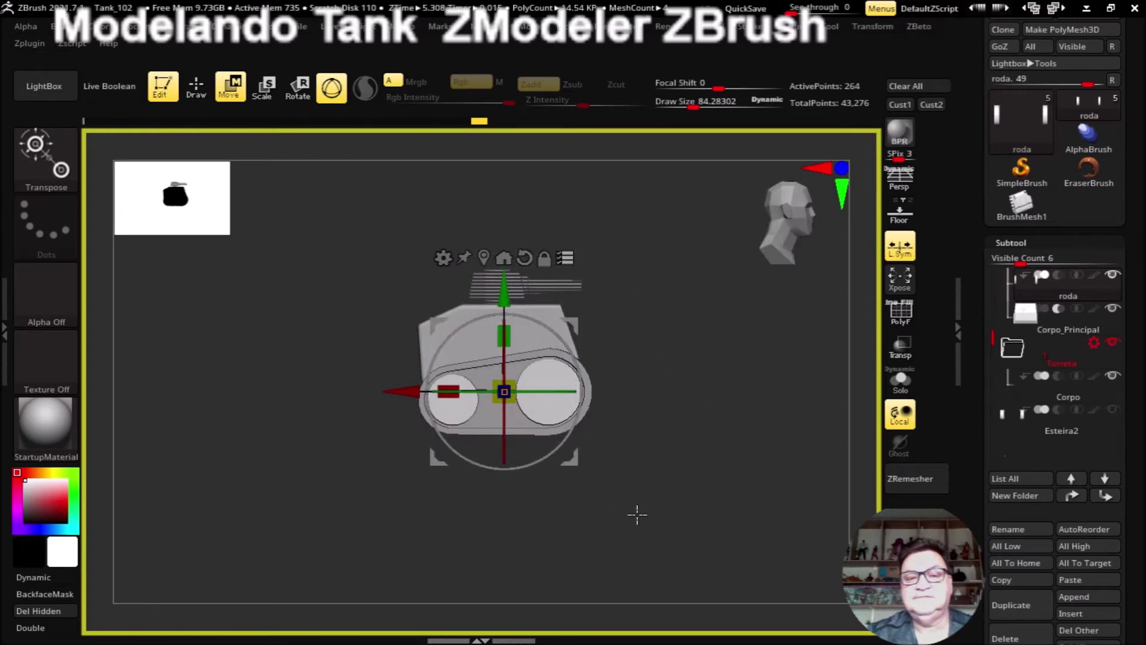
# Step: Show Esteira2 with PolyF on and make it the active subtool in Move mode
pyautogui.click(187, 91)
pyautogui.moveTo(769, 461)
pyautogui.mouseDown()
pyautogui.moveTo(686, 461)
pyautogui.moveTo(748, 477)
pyautogui.moveTo(855, 456)
pyautogui.mouseUp()
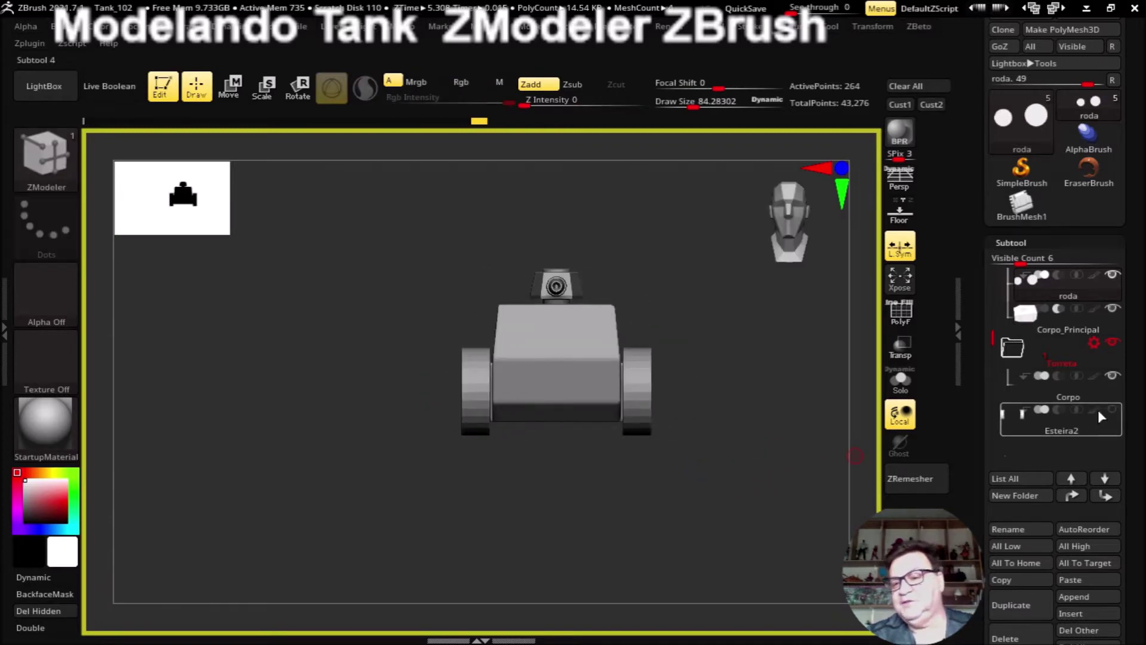
pyautogui.click(1110, 410)
pyautogui.keyDown('alt'); pyautogui.moveTo(736, 497); pyautogui.dragTo(589, 472); pyautogui.keyUp('alt')
pyautogui.click(900, 312)
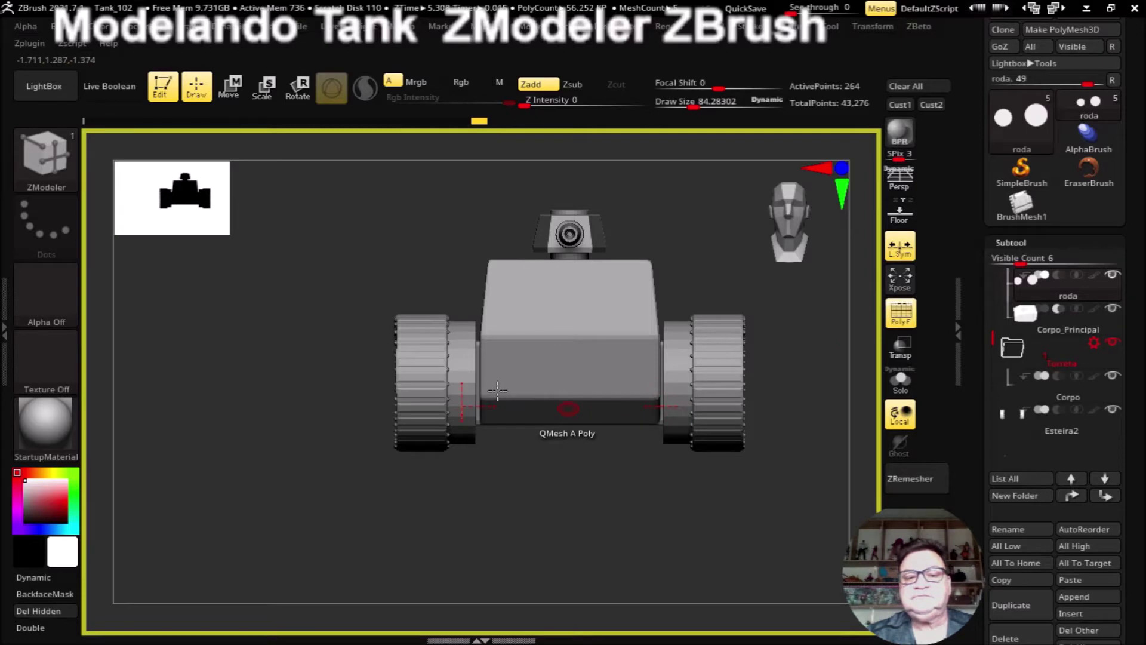
pyautogui.press('w')
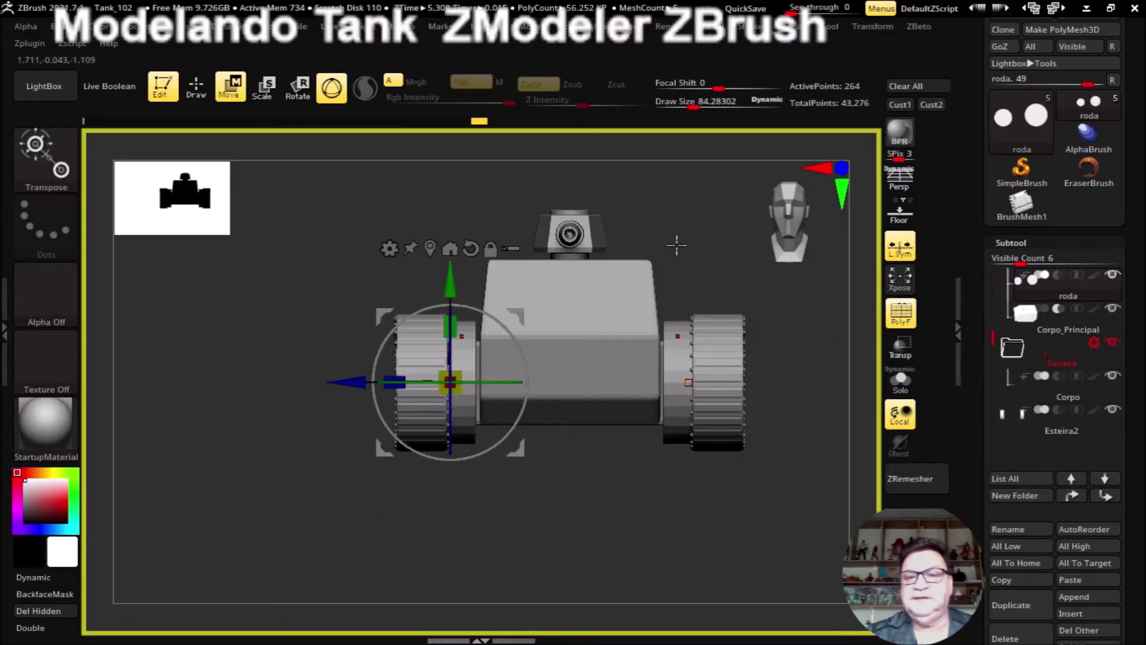
pyautogui.click(875, 27)
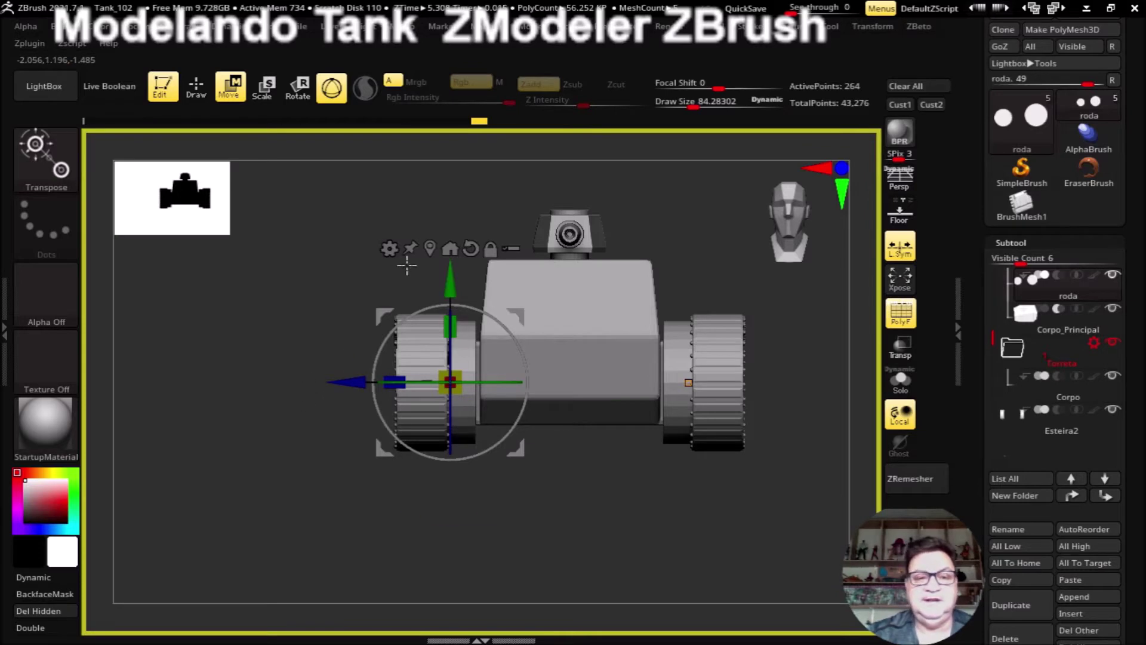
pyautogui.keyDown('alt'); pyautogui.moveTo(499, 471); pyautogui.dragTo(506, 499); pyautogui.keyUp('alt')
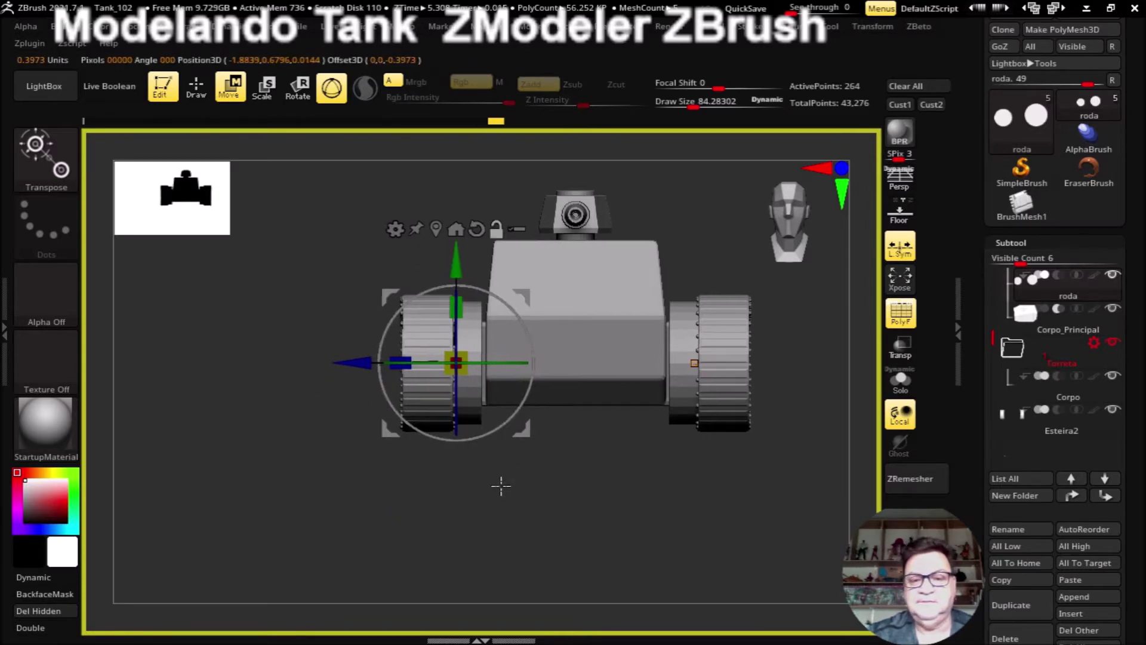
pyautogui.click(1066, 425)
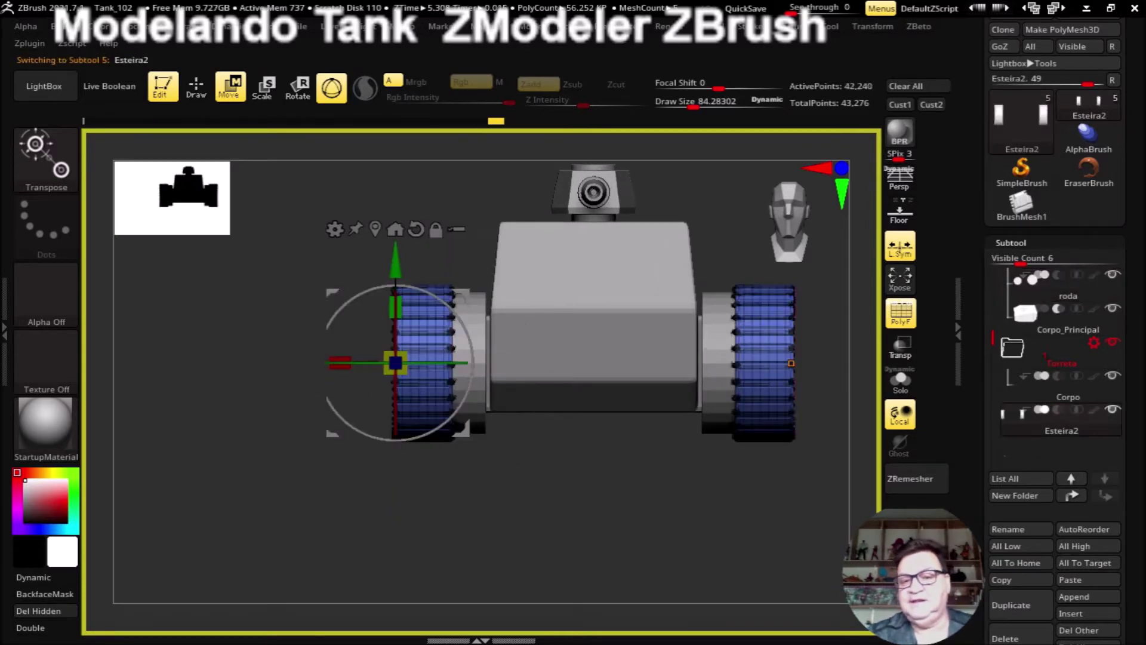
# Step: Move both Esteira2 tracks inward along the X axis toward the body
pyautogui.moveTo(501, 539); pyautogui.dragTo(520, 552)
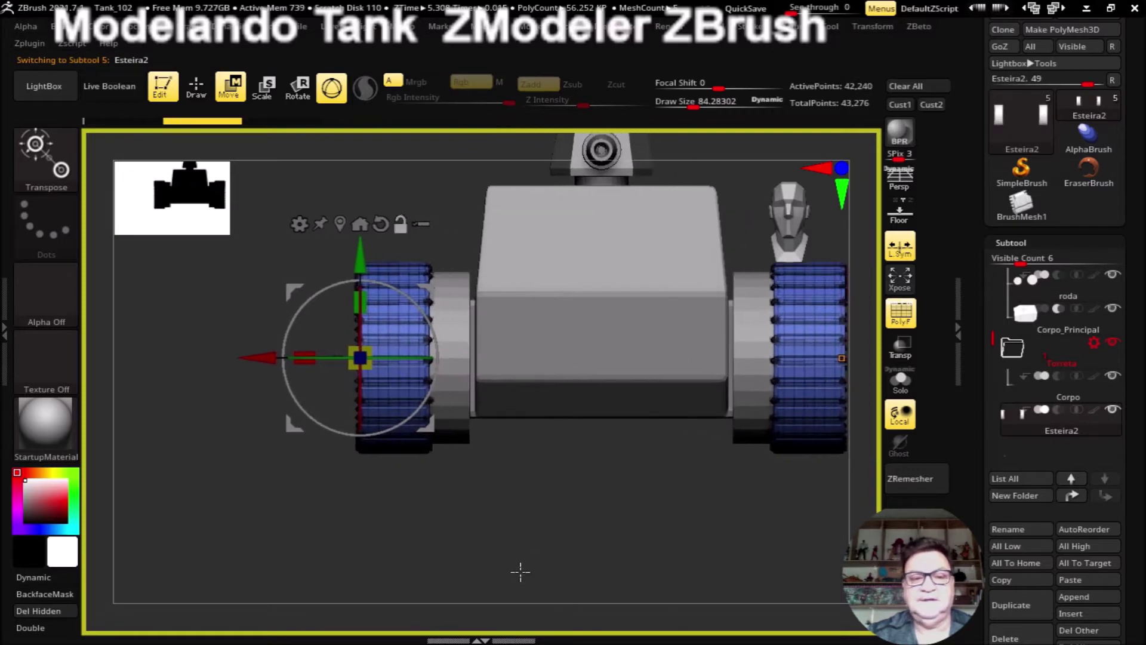
pyautogui.moveTo(273, 365); pyautogui.dragTo(308, 366)
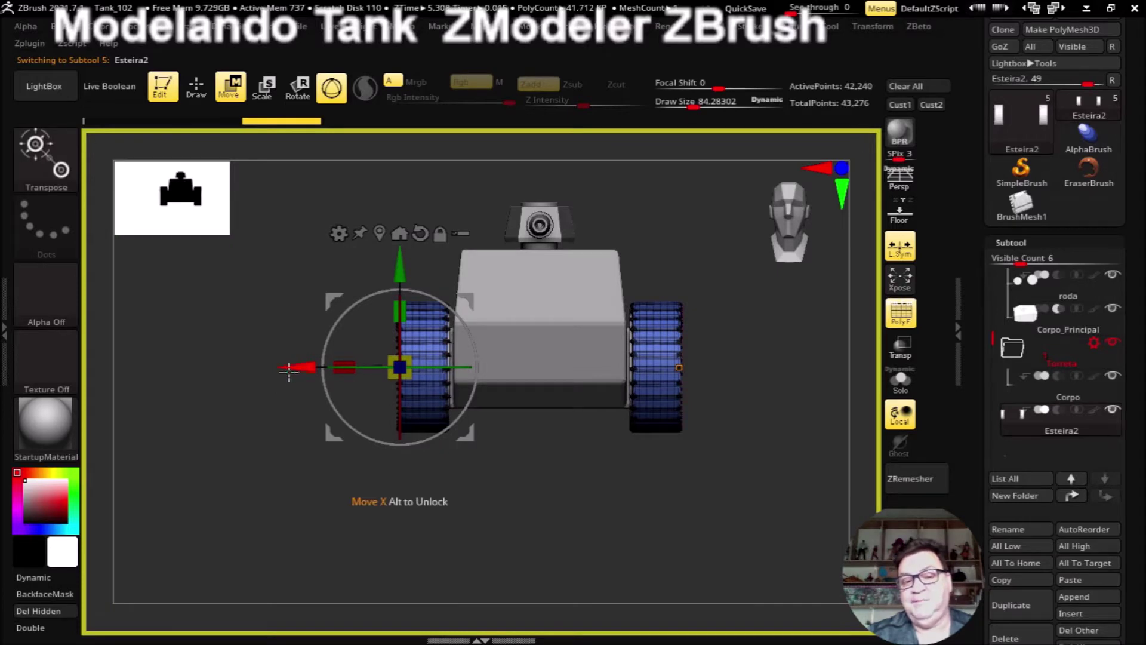
pyautogui.moveTo(532, 506)
pyautogui.keyDown('alt'); pyautogui.mouseDown()
pyautogui.moveTo(560, 550)
pyautogui.moveTo(540, 520)
pyautogui.moveTo(554, 533)
pyautogui.mouseUp(); pyautogui.keyUp('alt')
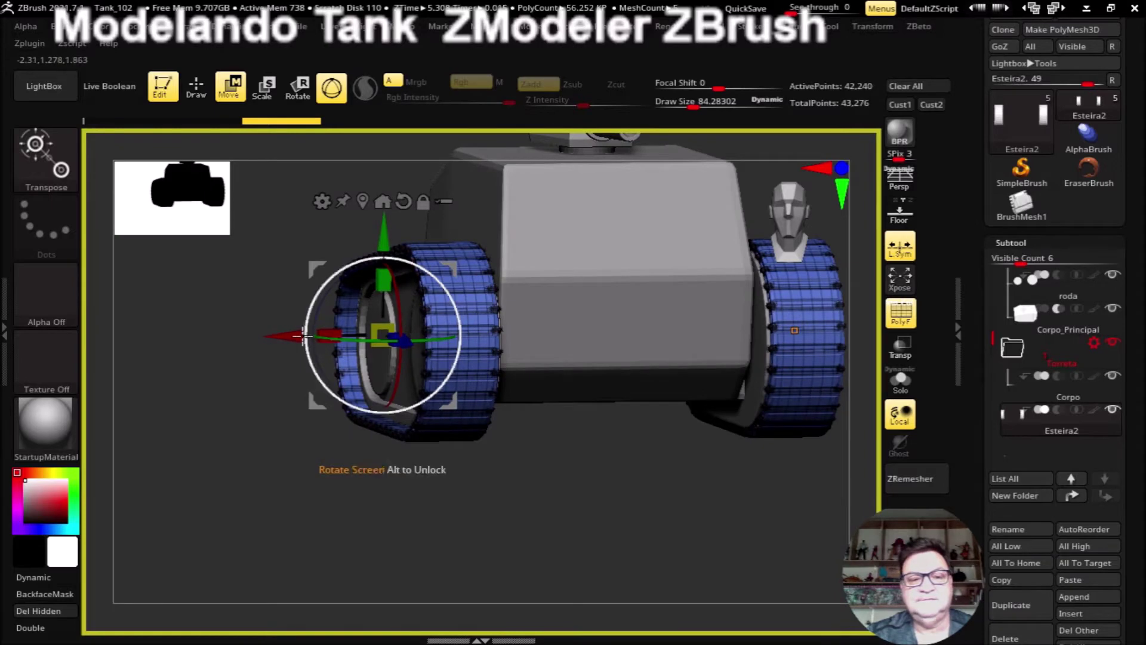
pyautogui.moveTo(293, 336); pyautogui.dragTo(303, 338)
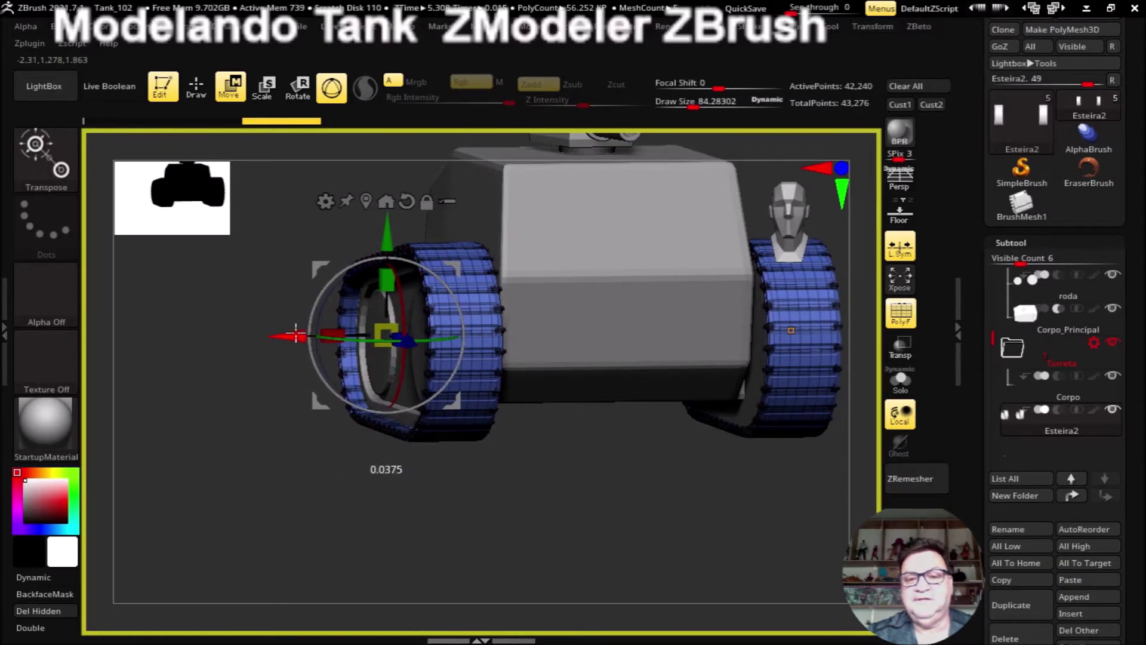
pyautogui.moveTo(454, 522)
pyautogui.mouseDown()
pyautogui.moveTo(442, 521)
pyautogui.moveTo(505, 517)
pyautogui.mouseUp()
pyautogui.moveTo(285, 334)
pyautogui.mouseDown()
pyautogui.moveTo(341, 332)
pyautogui.moveTo(301, 334)
pyautogui.mouseUp()
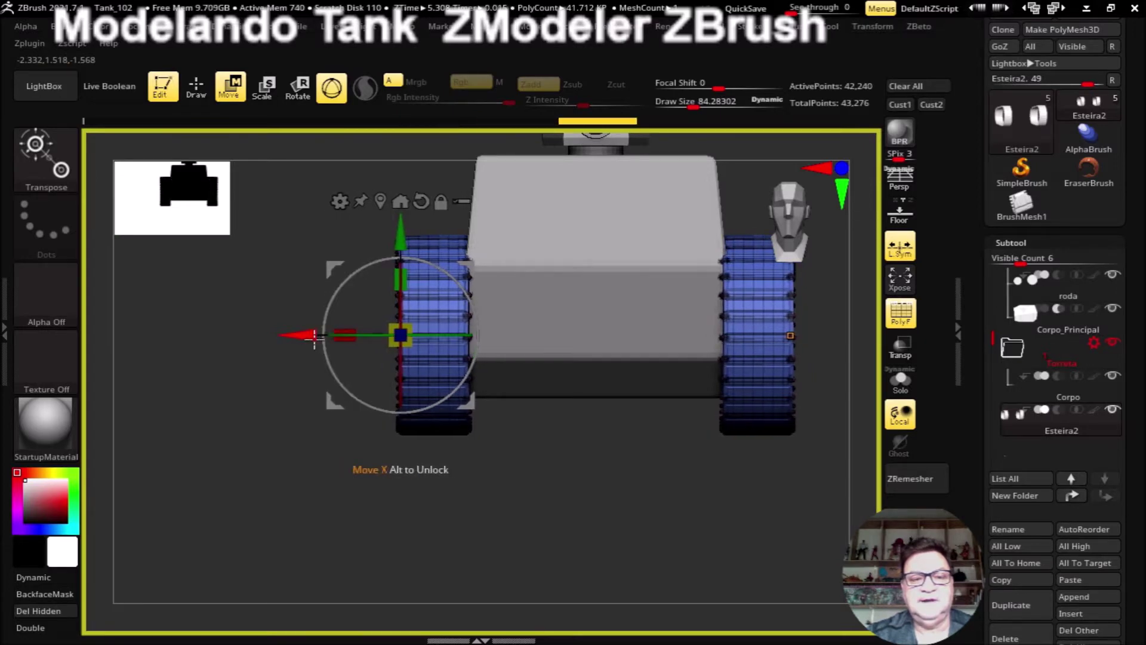
# Step: Scale the tracks along X and nudge them outward to fit the wheels
pyautogui.moveTo(442, 531)
pyautogui.mouseDown()
pyautogui.moveTo(473, 522)
pyautogui.moveTo(458, 506)
pyautogui.moveTo(476, 514)
pyautogui.moveTo(440, 507)
pyautogui.mouseUp()
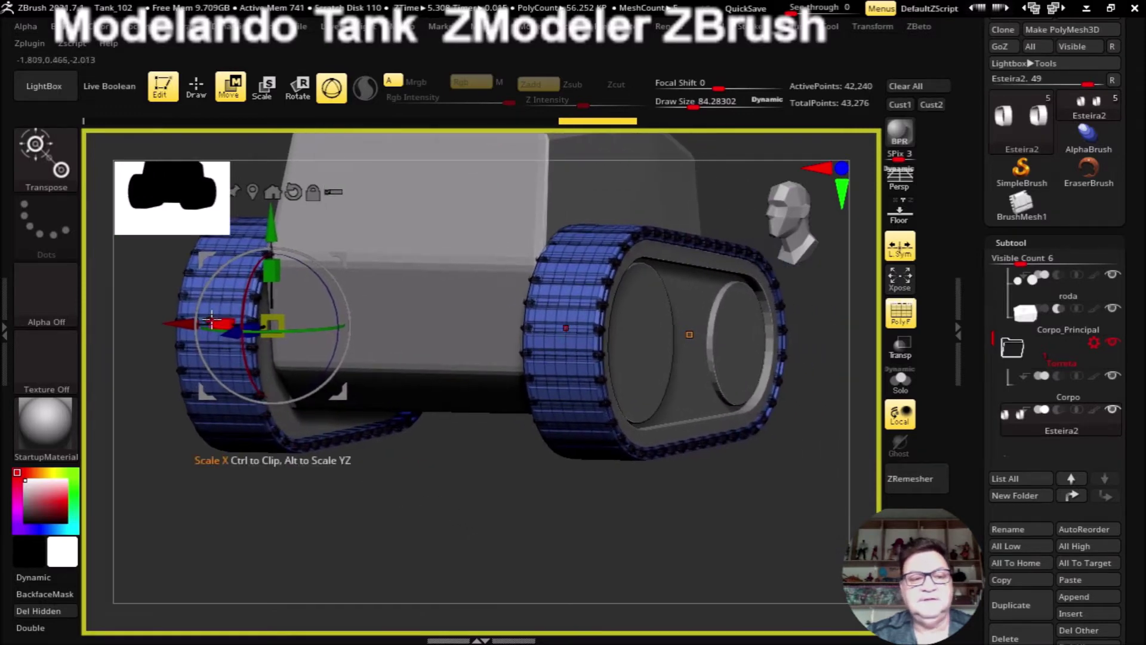
pyautogui.moveTo(218, 320)
pyautogui.mouseDown()
pyautogui.moveTo(172, 321)
pyautogui.moveTo(182, 323)
pyautogui.mouseUp()
pyautogui.moveTo(418, 508)
pyautogui.mouseDown()
pyautogui.moveTo(504, 503)
pyautogui.moveTo(493, 504)
pyautogui.moveTo(504, 519)
pyautogui.moveTo(525, 523)
pyautogui.mouseUp()
pyautogui.moveTo(272, 304); pyautogui.dragTo(265, 299)
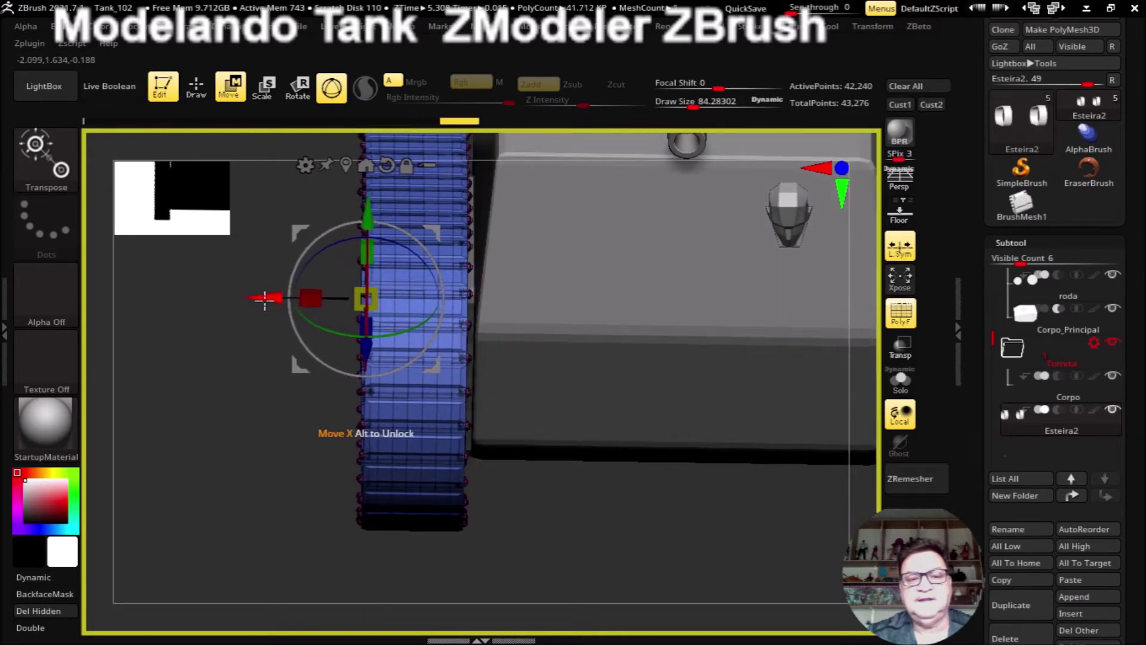
pyautogui.moveTo(512, 557)
pyautogui.mouseDown()
pyautogui.moveTo(496, 527)
pyautogui.moveTo(532, 519)
pyautogui.moveTo(535, 486)
pyautogui.moveTo(522, 468)
pyautogui.moveTo(528, 502)
pyautogui.moveTo(645, 528)
pyautogui.moveTo(570, 494)
pyautogui.moveTo(466, 479)
pyautogui.moveTo(501, 514)
pyautogui.moveTo(616, 474)
pyautogui.mouseUp()
pyautogui.press('q')
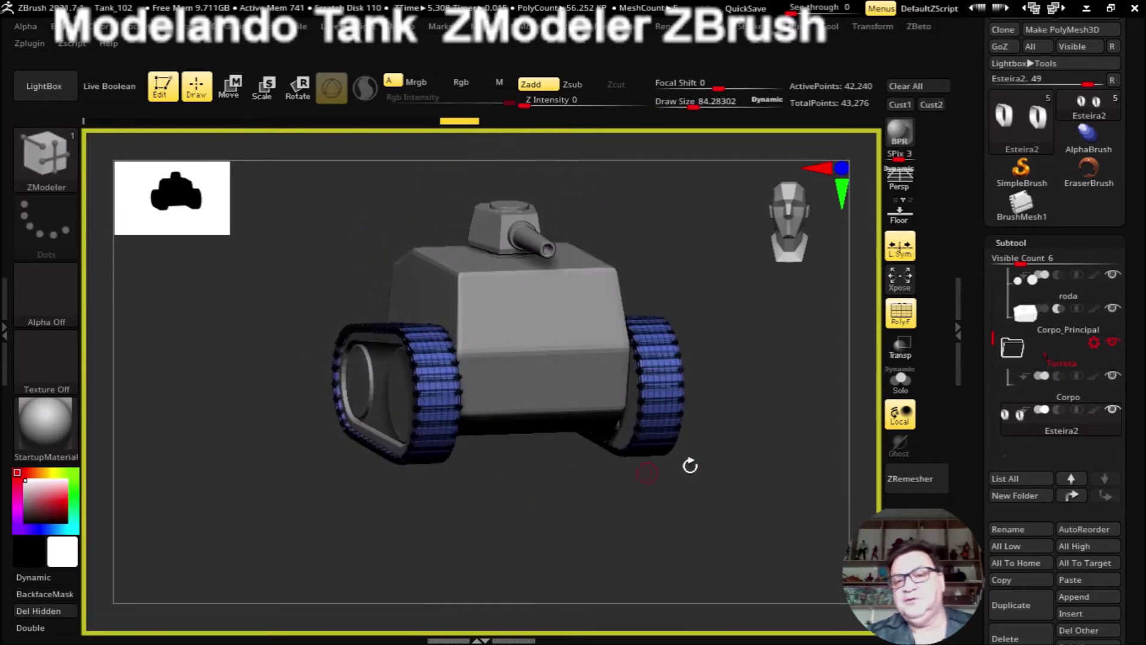
# Step: Turn off PolyF and orbit to view the shaded Esteira2 treads
pyautogui.click(901, 322)
pyautogui.moveTo(662, 525)
pyautogui.mouseDown()
pyautogui.moveTo(609, 532)
pyautogui.moveTo(585, 525)
pyautogui.moveTo(586, 504)
pyautogui.moveTo(560, 537)
pyautogui.moveTo(645, 542)
pyautogui.moveTo(522, 540)
pyautogui.moveTo(681, 532)
pyautogui.moveTo(566, 538)
pyautogui.moveTo(509, 519)
pyautogui.moveTo(535, 448)
pyautogui.moveTo(591, 514)
pyautogui.moveTo(644, 543)
pyautogui.moveTo(612, 511)
pyautogui.moveTo(604, 542)
pyautogui.mouseUp()
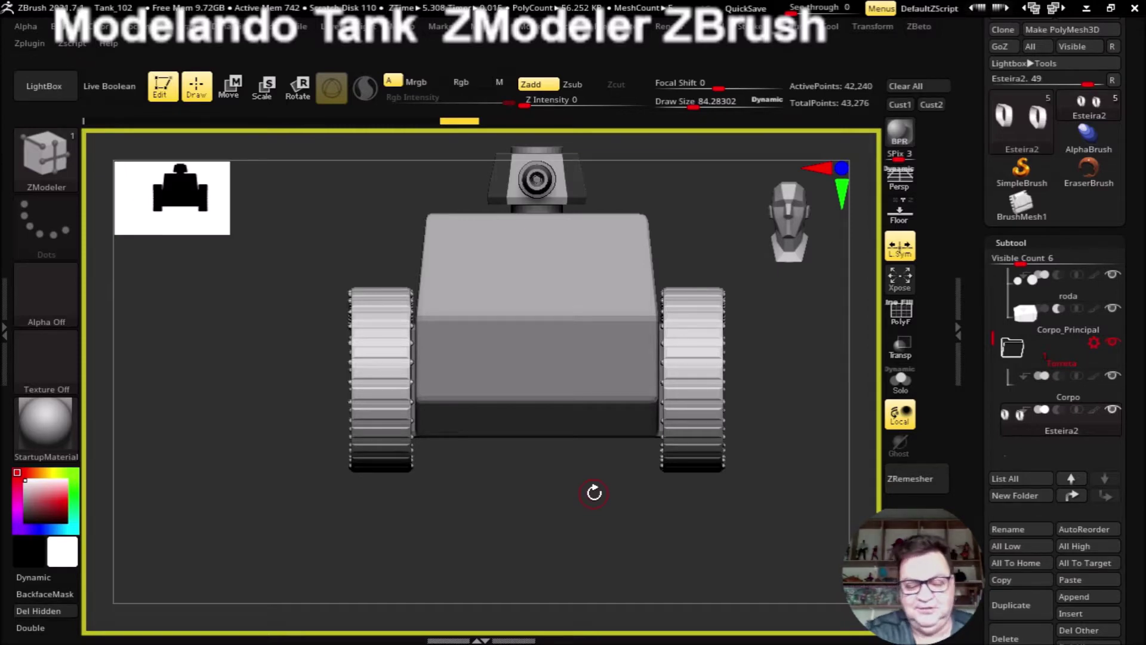
pyautogui.moveTo(530, 505)
pyautogui.mouseDown()
pyautogui.moveTo(606, 521)
pyautogui.moveTo(600, 503)
pyautogui.moveTo(668, 501)
pyautogui.moveTo(611, 522)
pyautogui.moveTo(626, 508)
pyautogui.mouseUp()
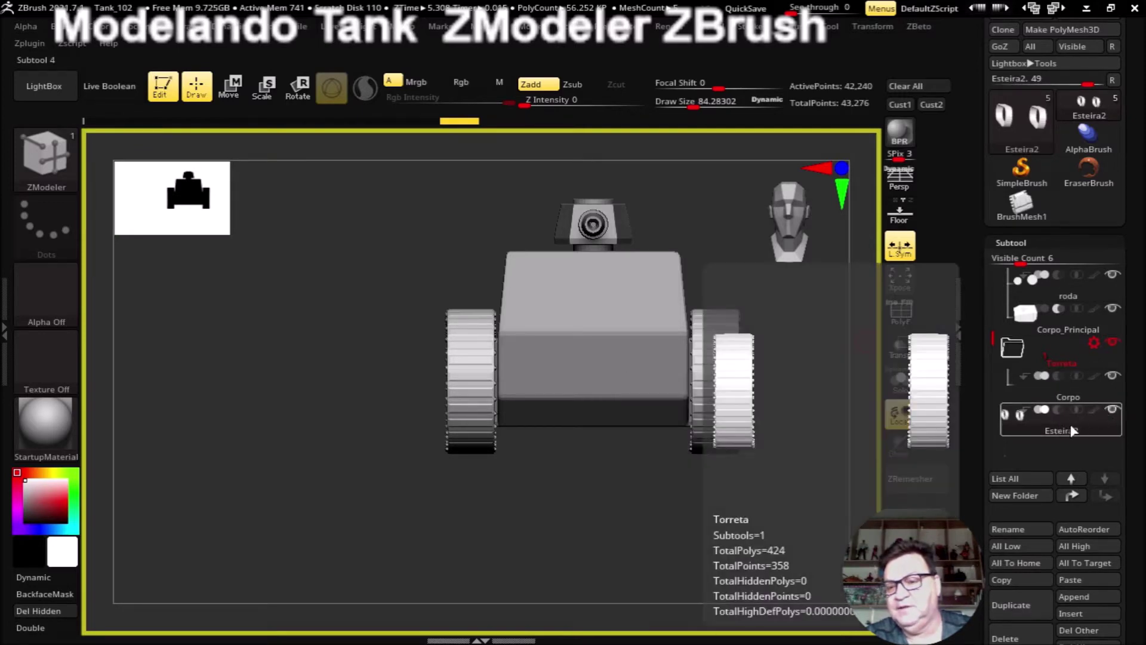
# Step: Move the Esteira2 subtool up the list so it sits beside Esteira
pyautogui.click(1069, 501)
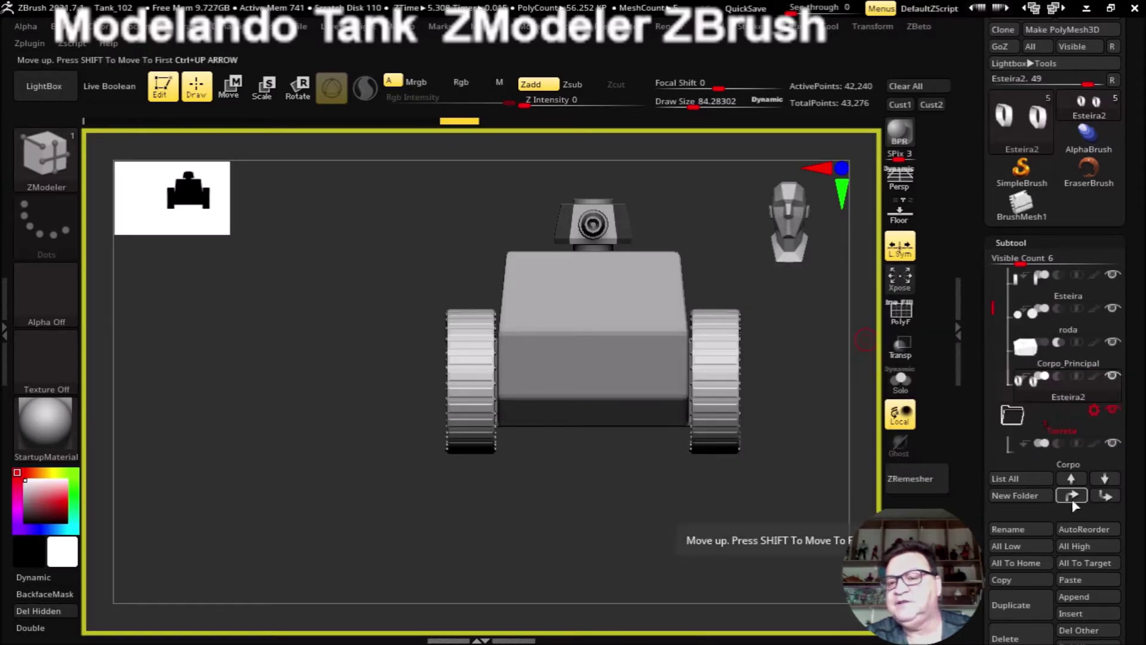
pyautogui.click(1072, 500)
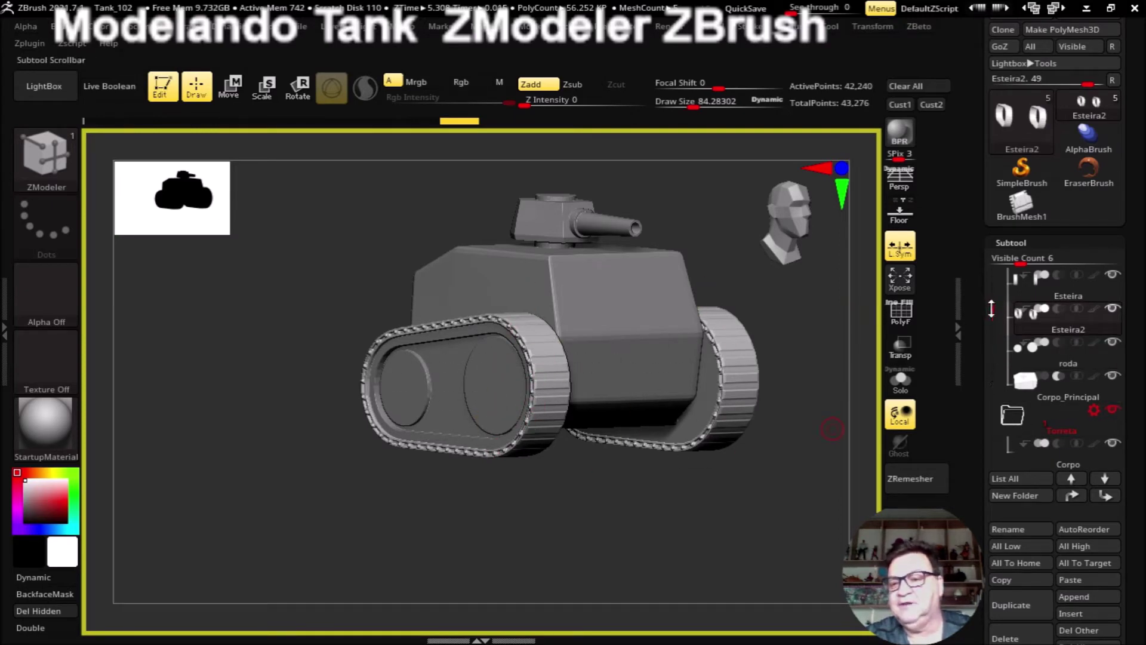
pyautogui.moveTo(991, 309); pyautogui.dragTo(993, 338)
# Step: Make Corpo the active subtool and put the move gizmo on it from a top view
pyautogui.click(1050, 417)
pyautogui.moveTo(739, 533)
pyautogui.mouseDown()
pyautogui.moveTo(660, 581)
pyautogui.moveTo(665, 603)
pyautogui.moveTo(639, 581)
pyautogui.moveTo(593, 578)
pyautogui.moveTo(588, 637)
pyautogui.mouseUp()
pyautogui.click(231, 87)
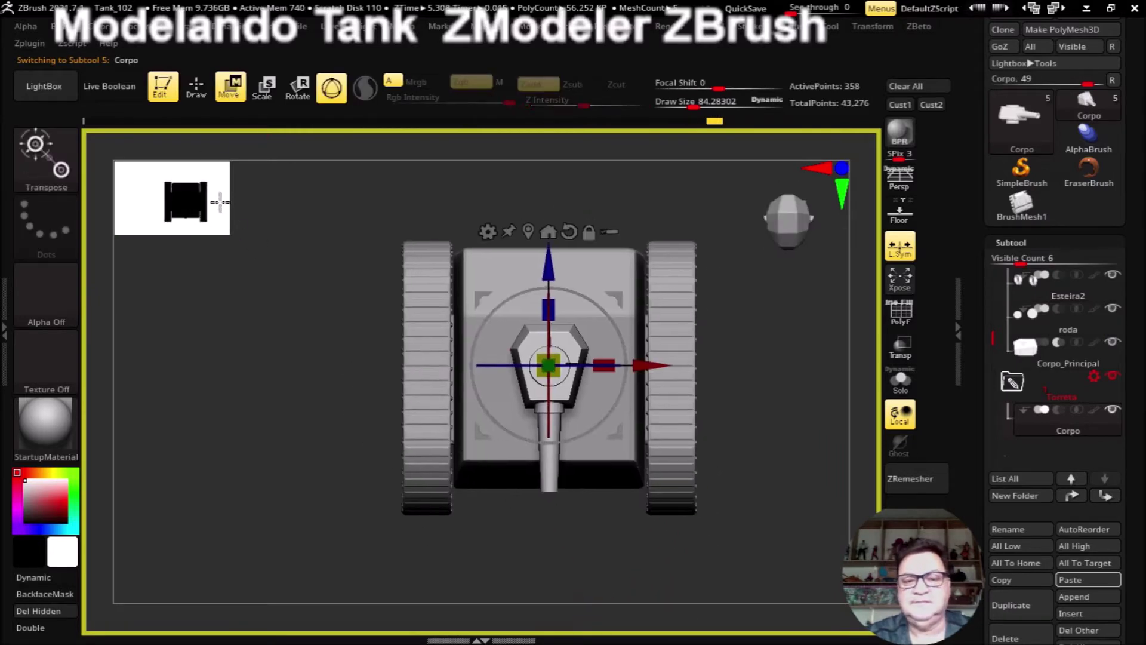
# Step: Recentre the transform gizmo on the turret and orbit to a tilted front view
pyautogui.click(220, 202)
pyautogui.click(867, 30)
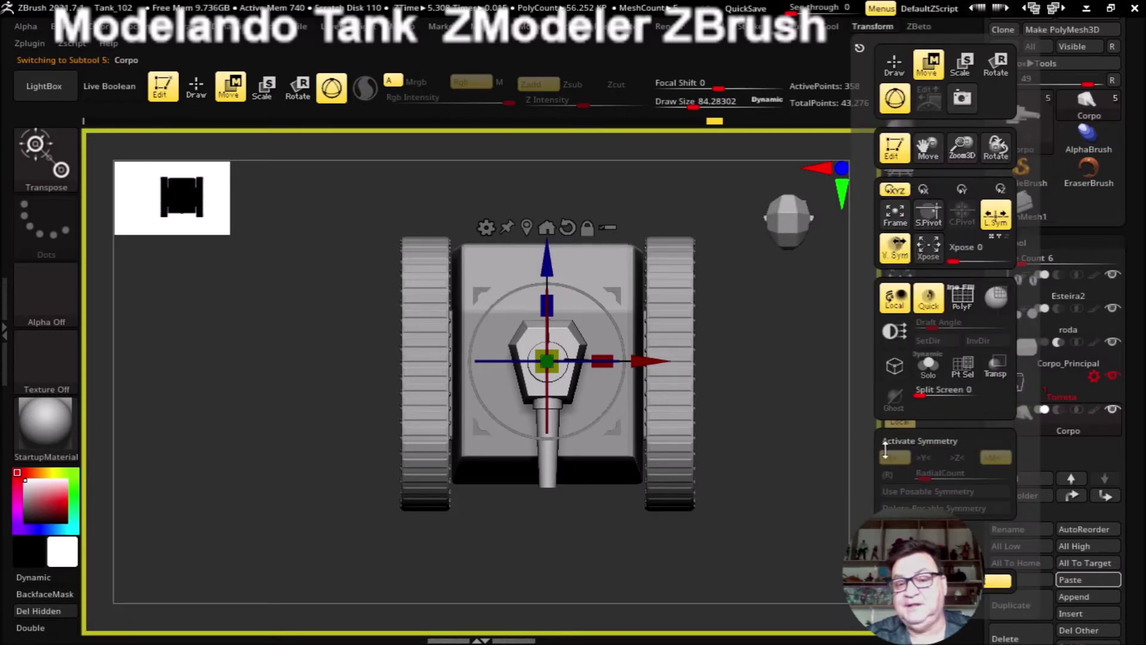
pyautogui.moveTo(622, 593)
pyautogui.keyDown('alt'); pyautogui.mouseDown()
pyautogui.moveTo(594, 561)
pyautogui.moveTo(604, 578)
pyautogui.mouseUp(); pyautogui.keyUp('alt')
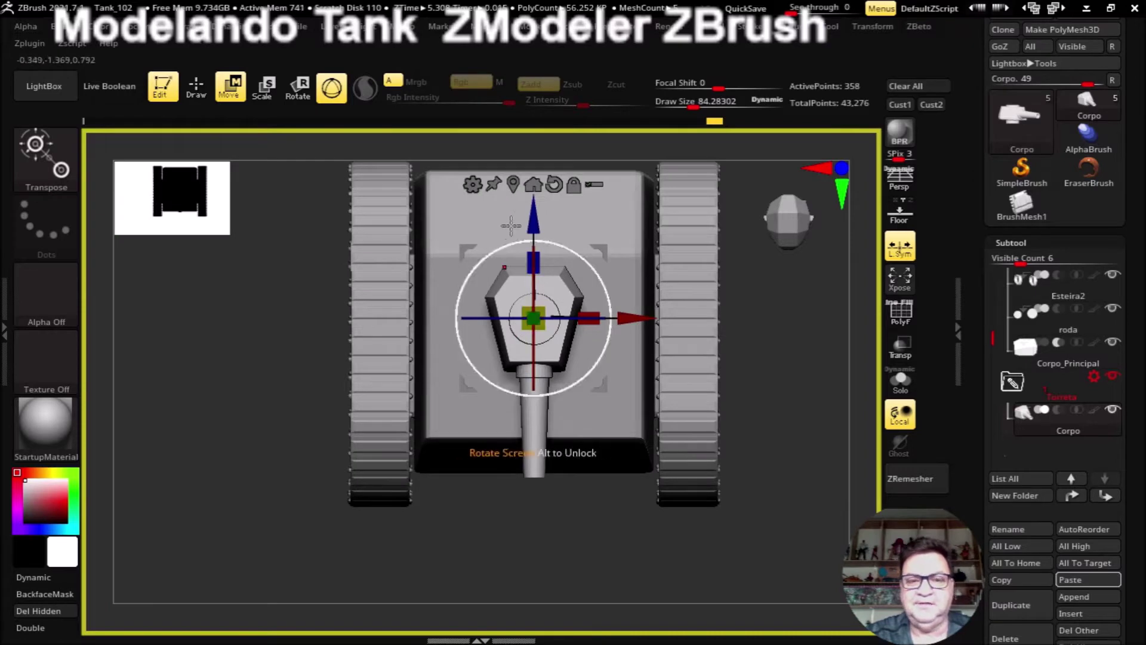
pyautogui.click(533, 184)
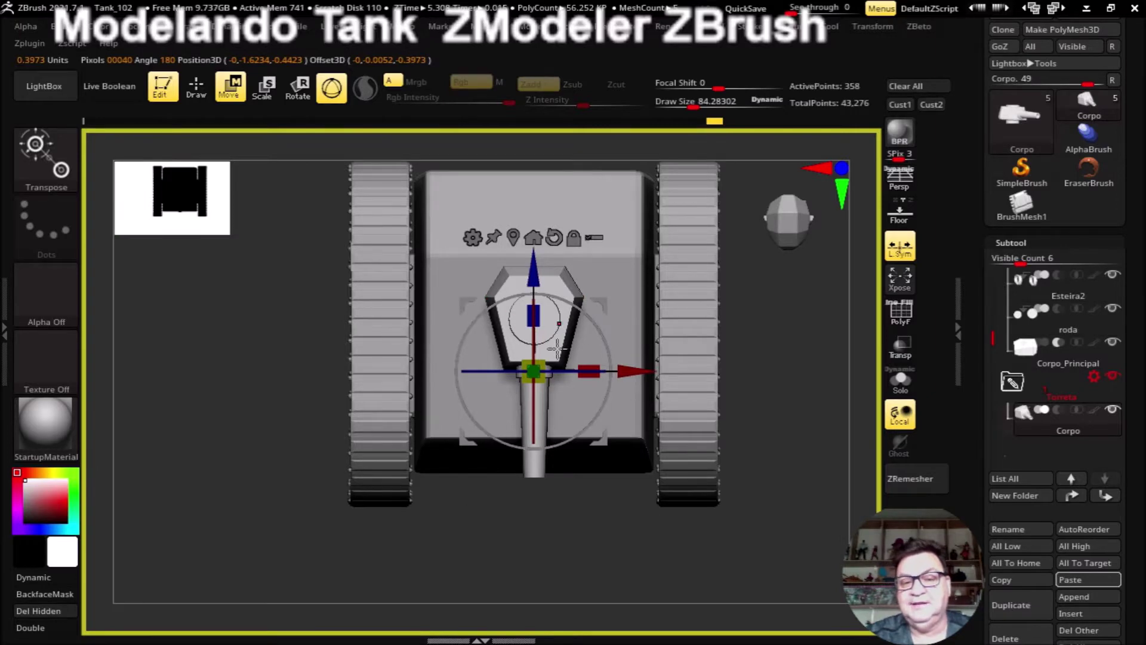
pyautogui.moveTo(609, 552)
pyautogui.mouseDown()
pyautogui.moveTo(771, 443)
pyautogui.moveTo(740, 403)
pyautogui.mouseUp()
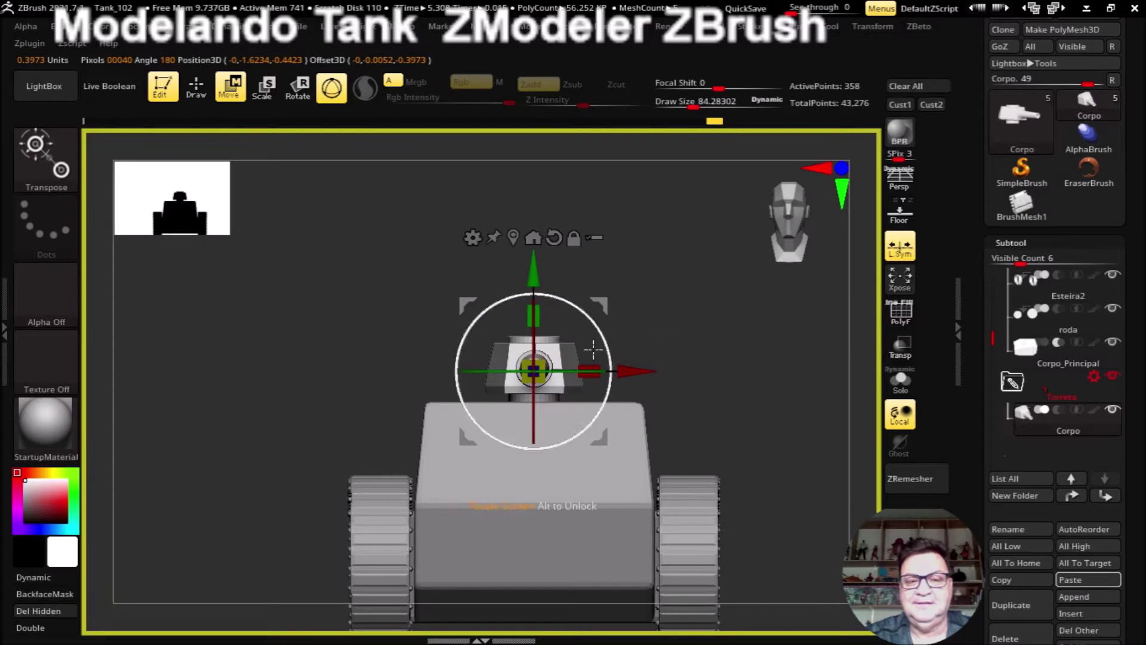
# Step: Adjust the turret's scale and shift it sideways and upward above the hull
pyautogui.moveTo(540, 363); pyautogui.dragTo(634, 370)
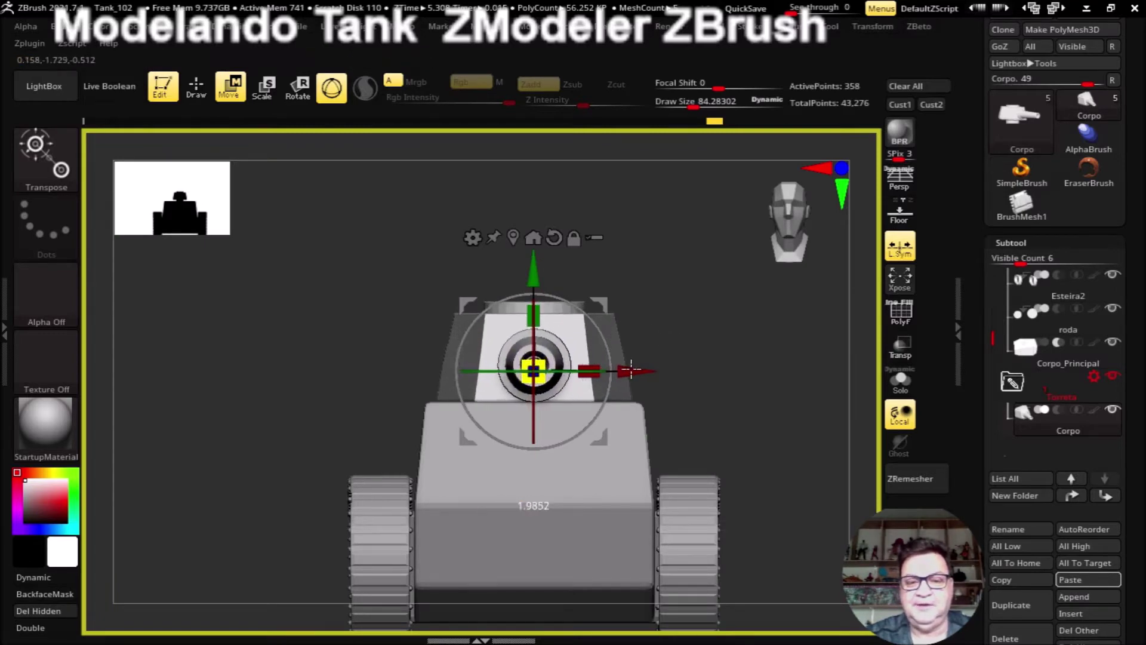
pyautogui.moveTo(719, 412)
pyautogui.keyDown('alt'); pyautogui.mouseDown()
pyautogui.moveTo(707, 333)
pyautogui.moveTo(722, 358)
pyautogui.moveTo(701, 327)
pyautogui.moveTo(742, 345)
pyautogui.moveTo(473, 314)
pyautogui.mouseUp(); pyautogui.keyUp('alt')
pyautogui.moveTo(416, 270); pyautogui.dragTo(455, 273)
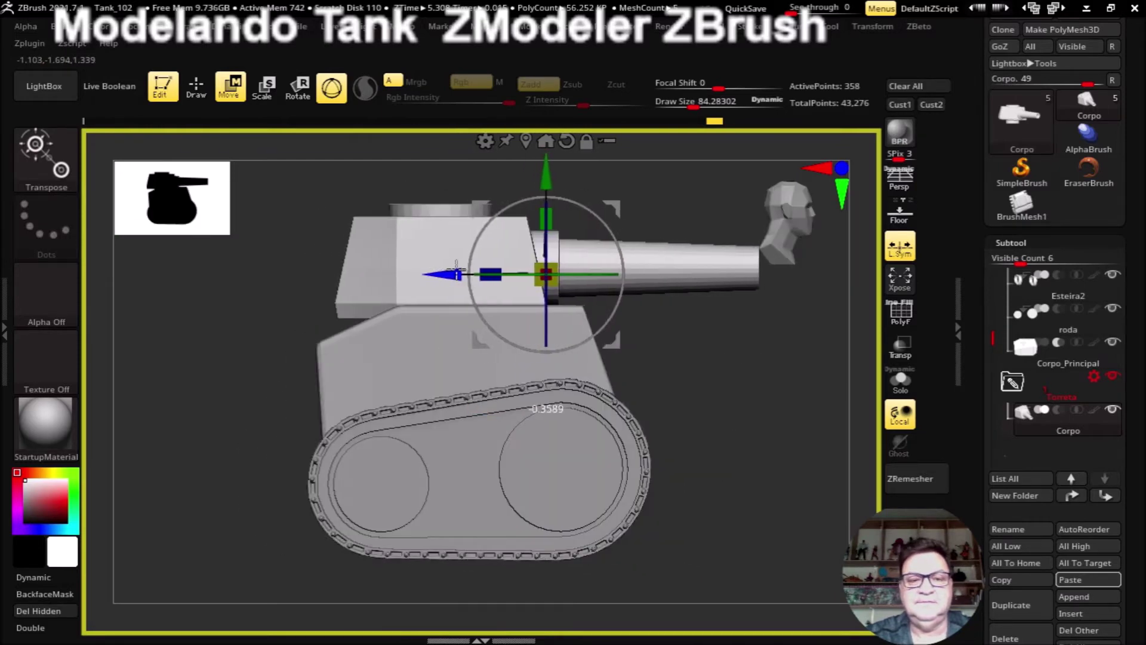
pyautogui.moveTo(555, 182); pyautogui.dragTo(565, 158)
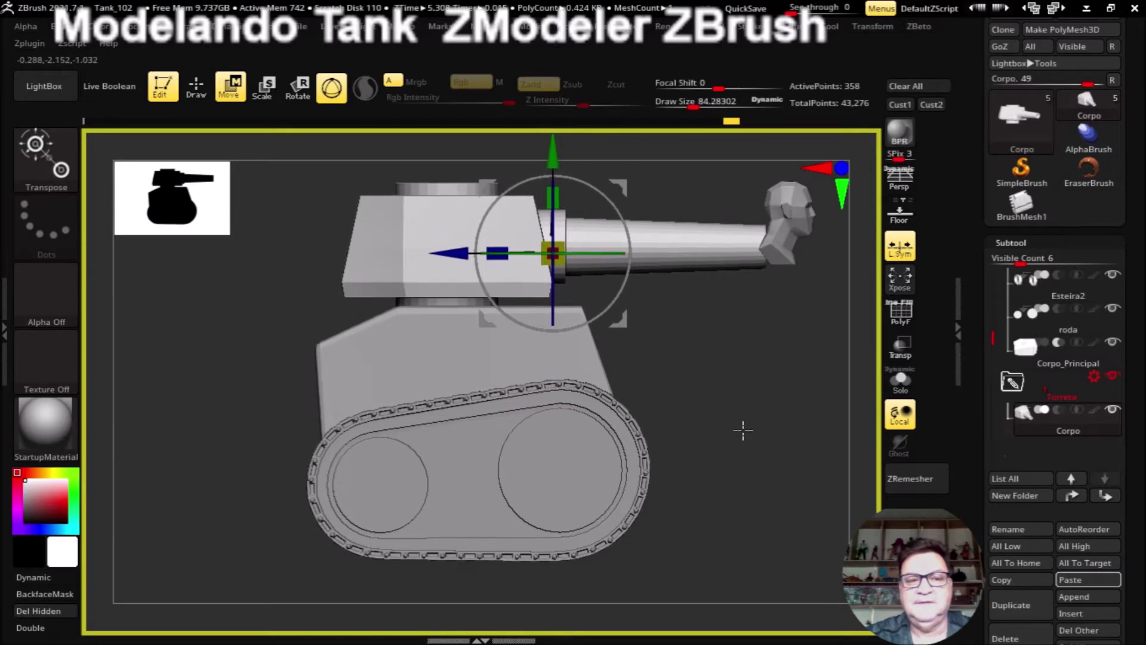
pyautogui.keyDown('alt'); pyautogui.moveTo(726, 378); pyautogui.dragTo(716, 400); pyautogui.keyUp('alt')
pyautogui.moveTo(739, 465)
pyautogui.mouseDown()
pyautogui.moveTo(773, 542)
pyautogui.moveTo(755, 576)
pyautogui.moveTo(691, 538)
pyautogui.moveTo(742, 474)
pyautogui.moveTo(684, 479)
pyautogui.mouseUp()
pyautogui.keyDown('alt'); pyautogui.moveTo(633, 533); pyautogui.dragTo(606, 389); pyautogui.keyUp('alt')
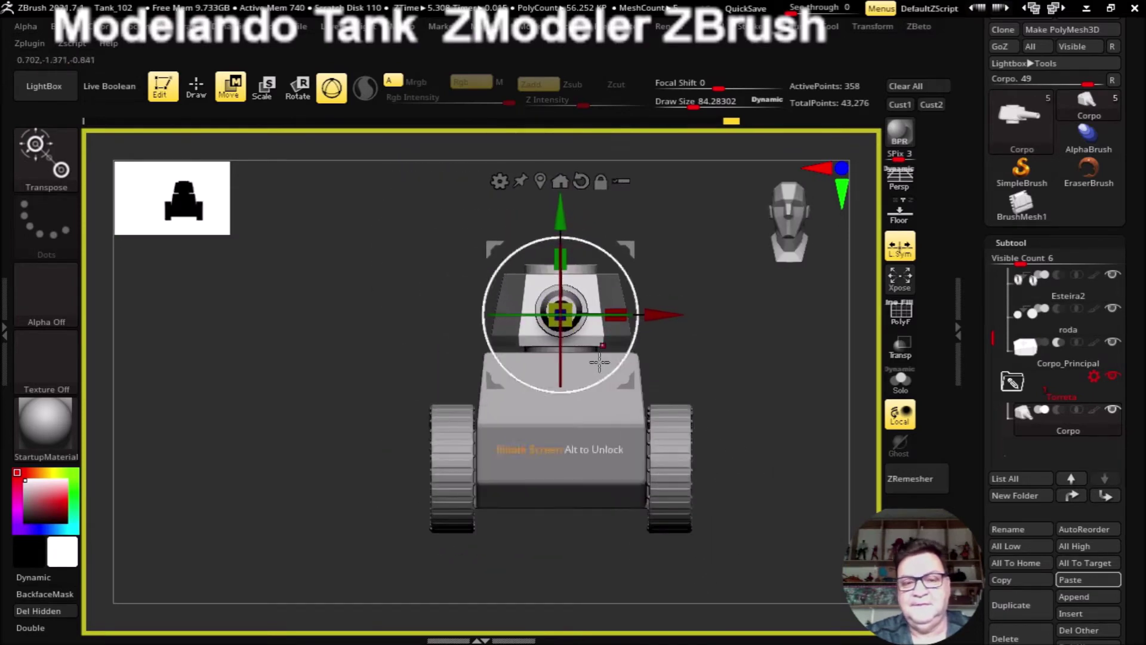
# Step: Shrink the turret to about 0.88 and return to the ZModeler brush
pyautogui.click(197, 87)
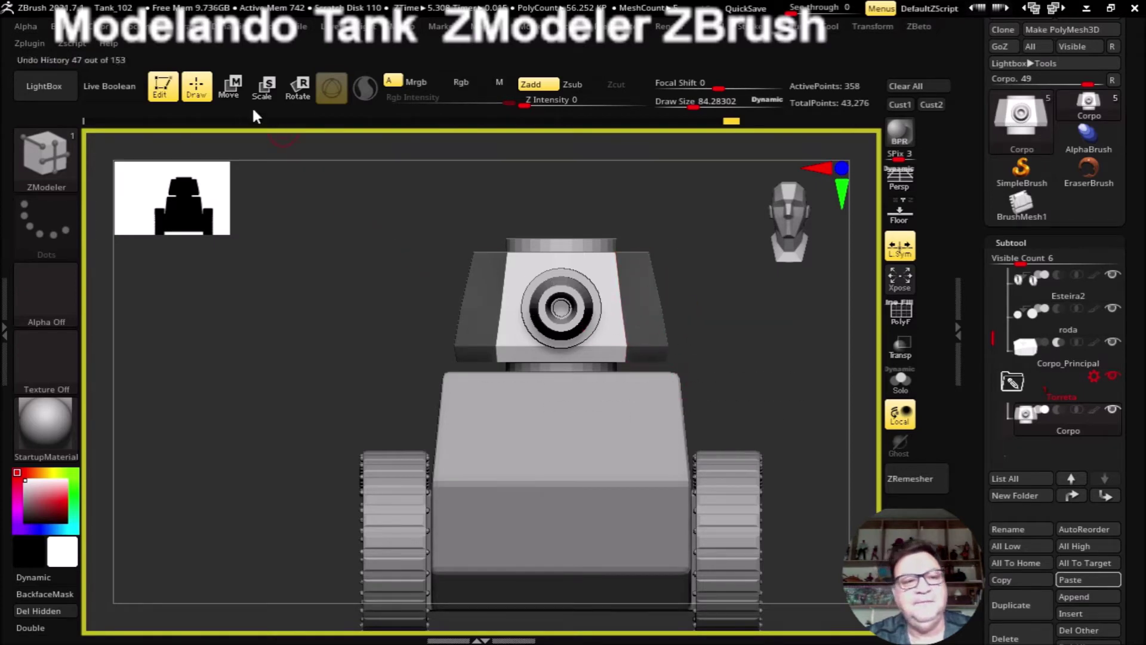
pyautogui.click(232, 87)
pyautogui.moveTo(569, 308); pyautogui.dragTo(559, 315)
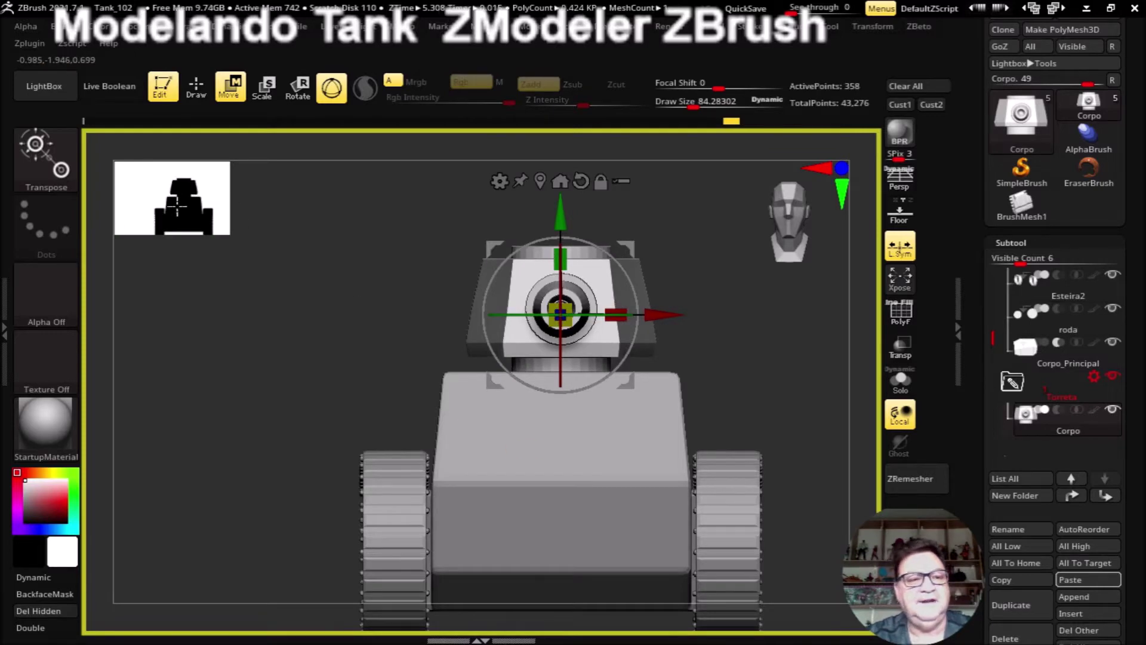
pyautogui.moveTo(207, 221); pyautogui.dragTo(269, 291)
pyautogui.moveTo(352, 392)
pyautogui.keyDown('alt'); pyautogui.mouseDown()
pyautogui.moveTo(302, 379)
pyautogui.moveTo(309, 363)
pyautogui.moveTo(349, 371)
pyautogui.moveTo(376, 358)
pyautogui.moveTo(318, 321)
pyautogui.mouseUp(); pyautogui.keyUp('alt')
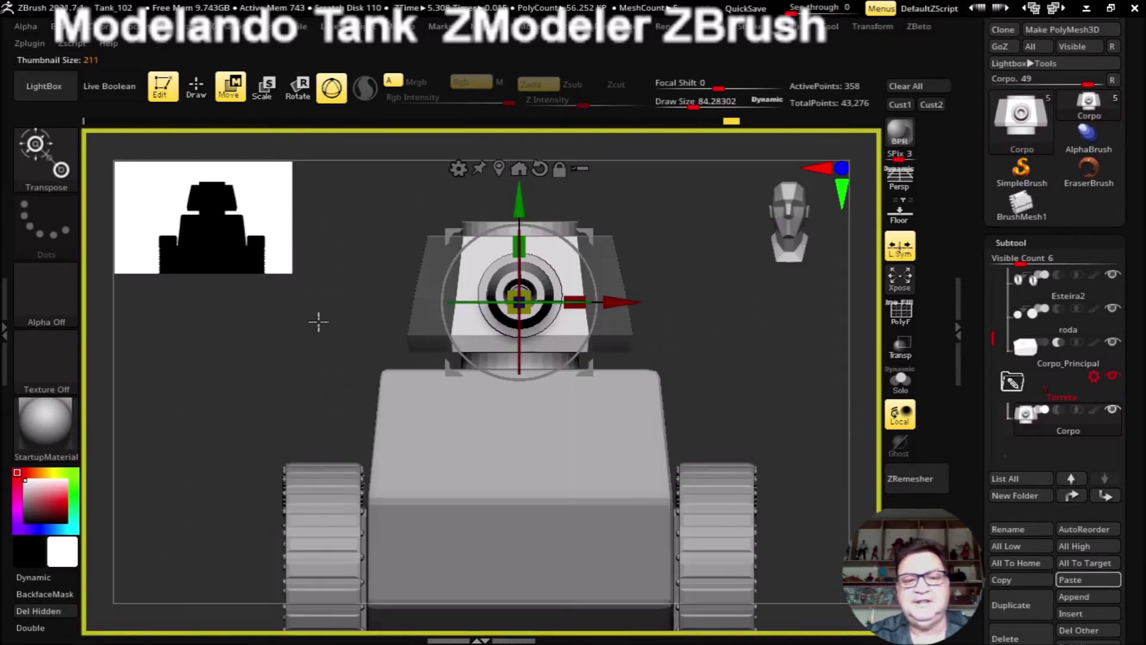
pyautogui.click(192, 85)
pyautogui.moveTo(274, 255)
pyautogui.mouseDown()
pyautogui.moveTo(268, 306)
pyautogui.moveTo(320, 266)
pyautogui.moveTo(742, 450)
pyautogui.moveTo(740, 473)
pyautogui.mouseUp()
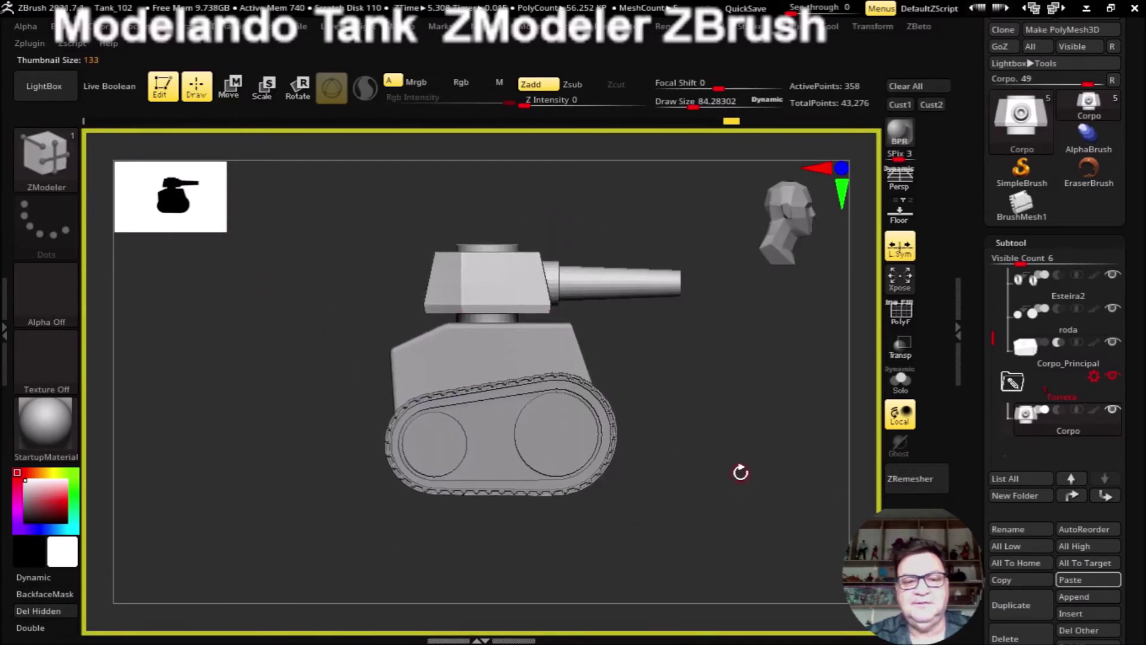
# Step: Lower the turret slightly onto the hull and switch back to the ZModeler brush
pyautogui.press('w')
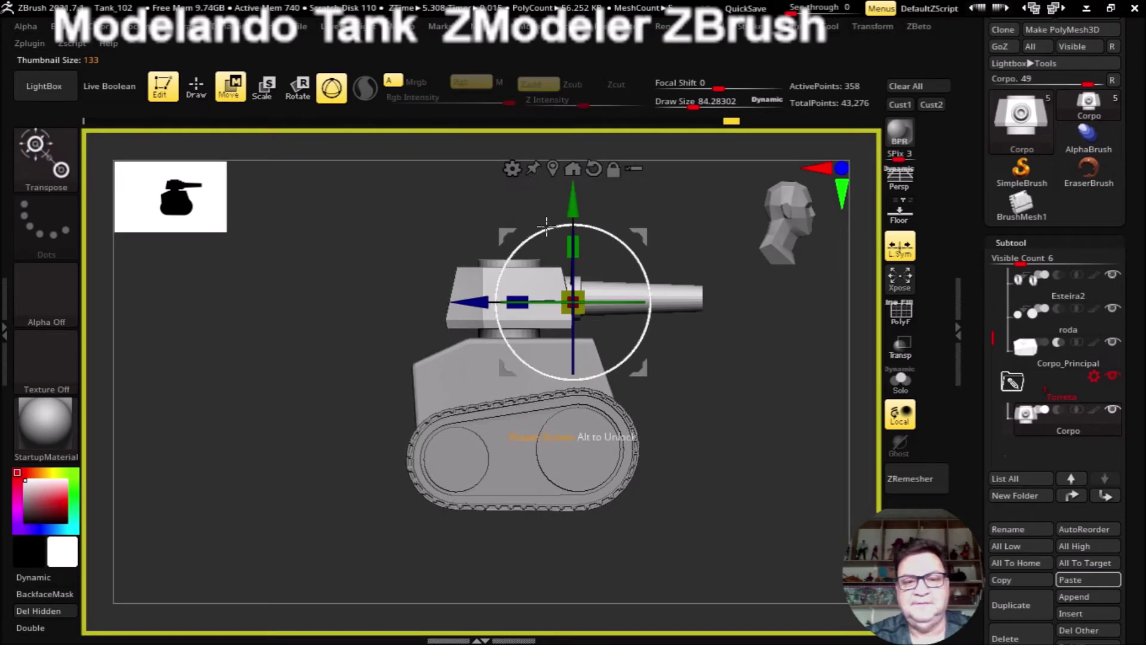
pyautogui.moveTo(575, 206); pyautogui.dragTo(576, 210)
pyautogui.press('q')
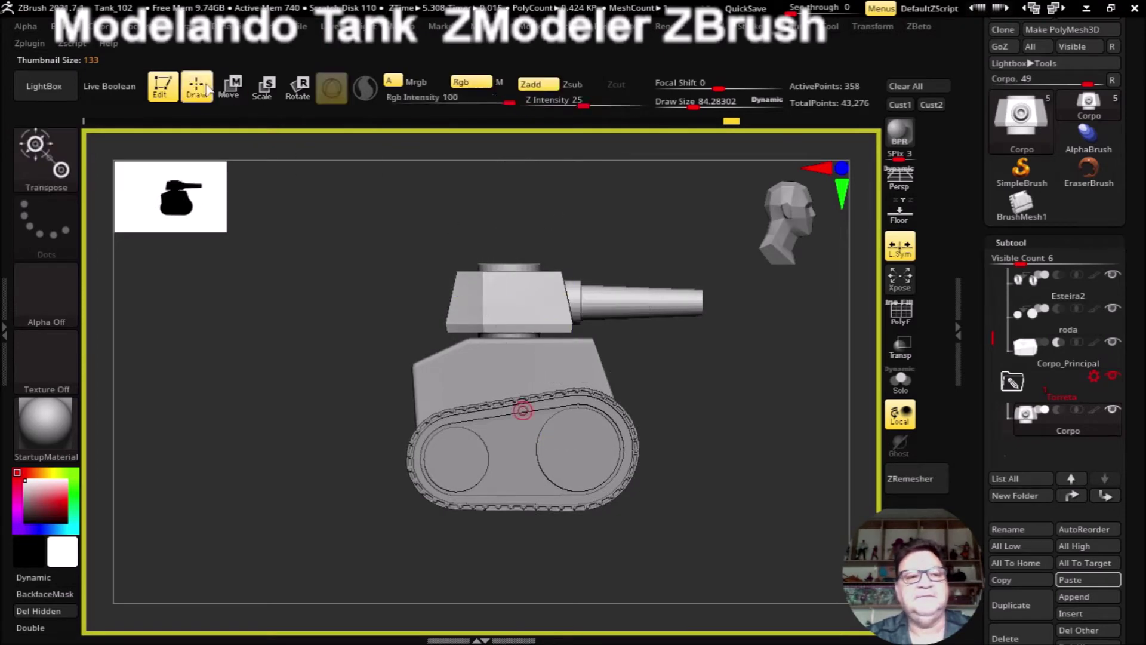
pyautogui.press('b')
pyautogui.press('z')
pyautogui.press('m')
# Step: Orbit the tank through front and three-quarter views to check the turret
pyautogui.moveTo(793, 522)
pyautogui.mouseDown()
pyautogui.moveTo(701, 481)
pyautogui.moveTo(736, 515)
pyautogui.moveTo(750, 499)
pyautogui.moveTo(722, 486)
pyautogui.moveTo(750, 544)
pyautogui.moveTo(734, 520)
pyautogui.mouseUp()
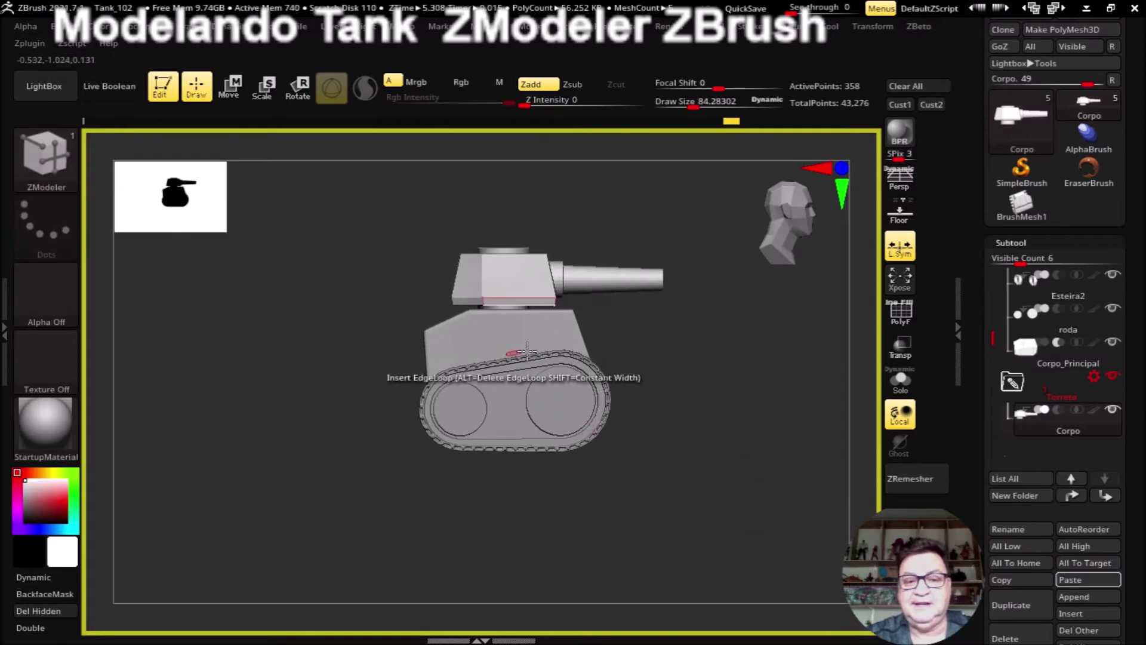
pyautogui.moveTo(596, 529); pyautogui.dragTo(465, 389)
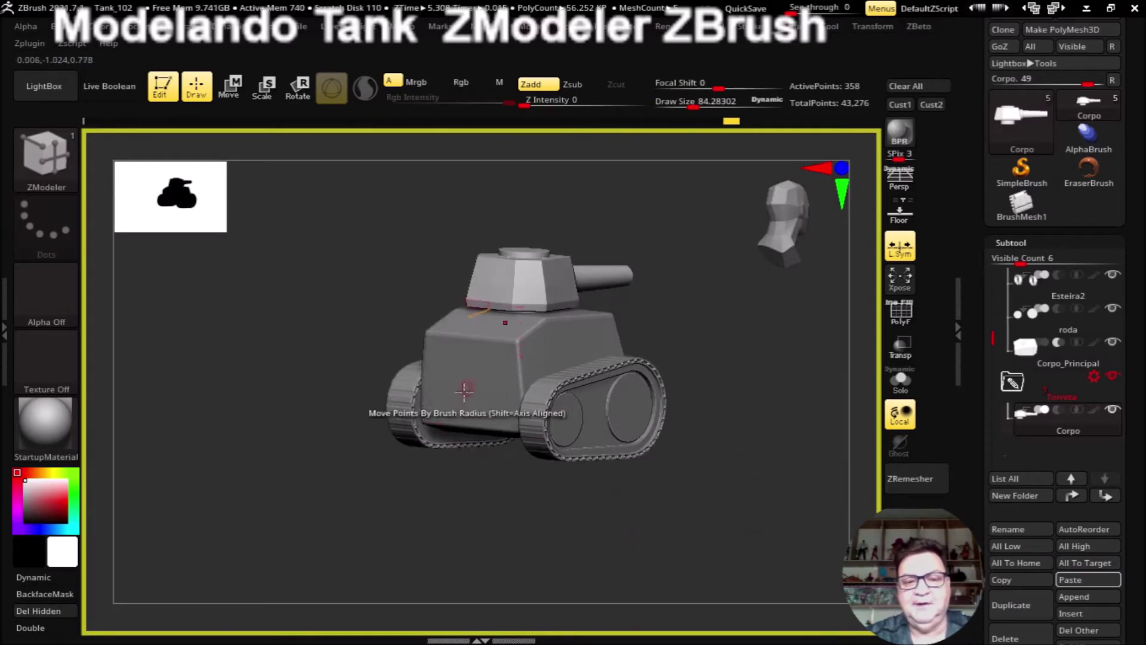
pyautogui.moveTo(703, 557)
pyautogui.keyDown('shift'); pyautogui.mouseDown()
pyautogui.moveTo(609, 550)
pyautogui.moveTo(653, 576)
pyautogui.moveTo(673, 562)
pyautogui.moveTo(704, 584)
pyautogui.moveTo(684, 560)
pyautogui.moveTo(708, 553)
pyautogui.moveTo(706, 517)
pyautogui.moveTo(711, 543)
pyautogui.moveTo(676, 543)
pyautogui.moveTo(680, 522)
pyautogui.moveTo(709, 548)
pyautogui.moveTo(732, 549)
pyautogui.moveTo(749, 584)
pyautogui.moveTo(524, 455)
pyautogui.mouseUp(); pyautogui.keyUp('shift')
pyautogui.moveTo(603, 537)
pyautogui.mouseDown()
pyautogui.moveTo(615, 551)
pyautogui.moveTo(589, 543)
pyautogui.mouseUp()
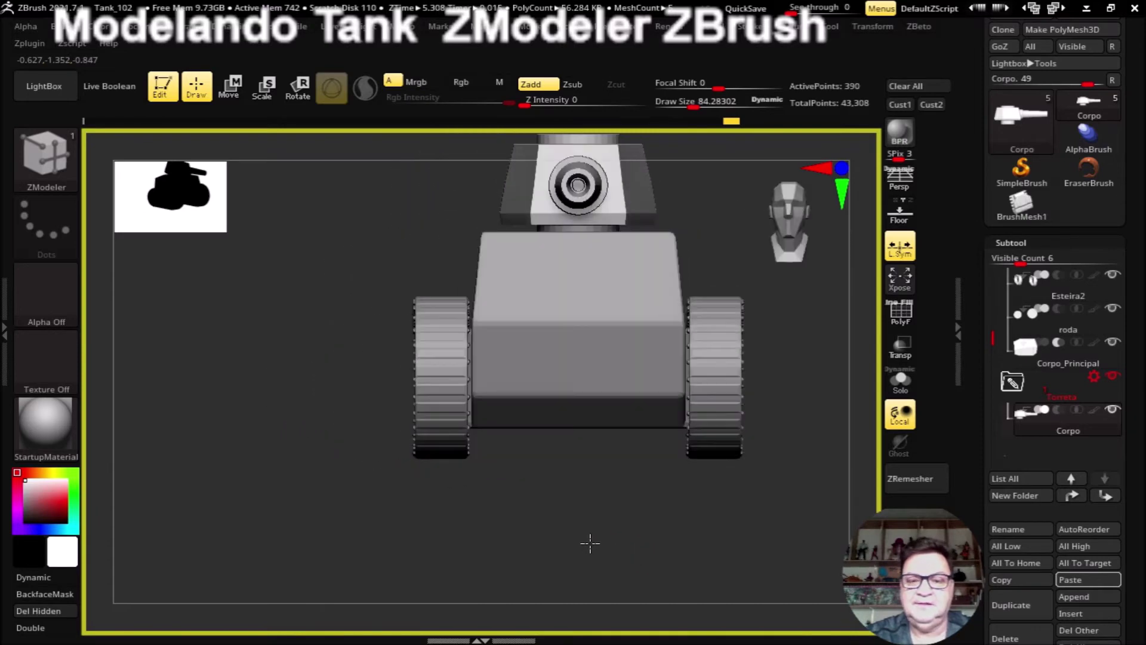
pyautogui.moveTo(722, 568); pyautogui.dragTo(646, 508)
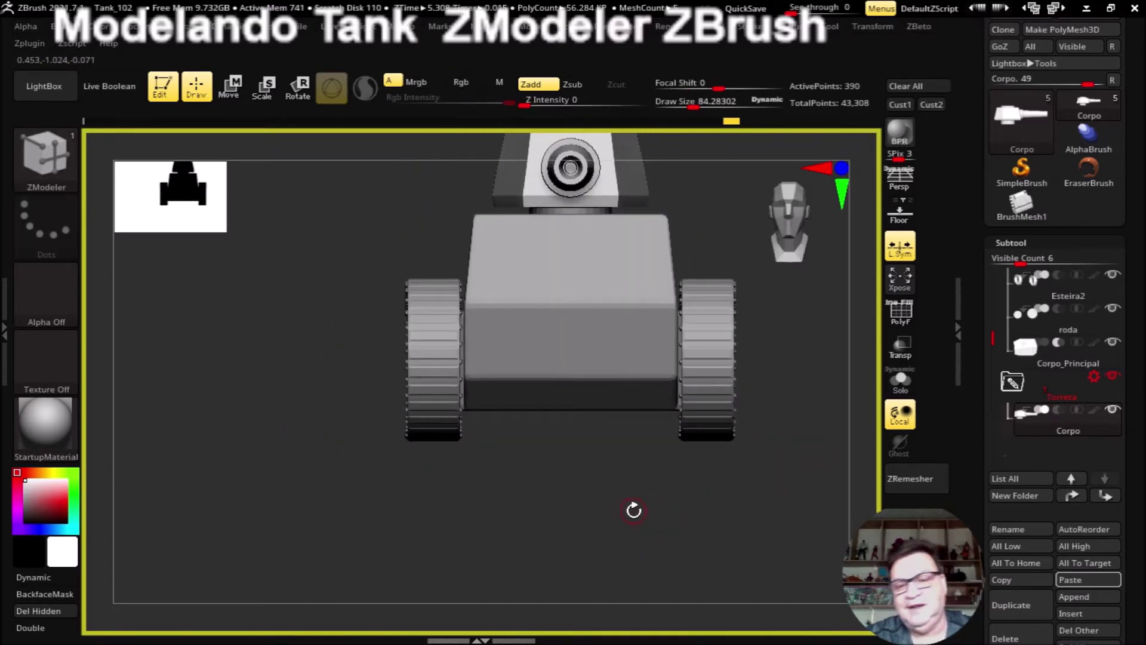
pyautogui.moveTo(625, 546)
pyautogui.mouseDown()
pyautogui.moveTo(604, 545)
pyautogui.moveTo(611, 530)
pyautogui.moveTo(620, 538)
pyautogui.mouseUp()
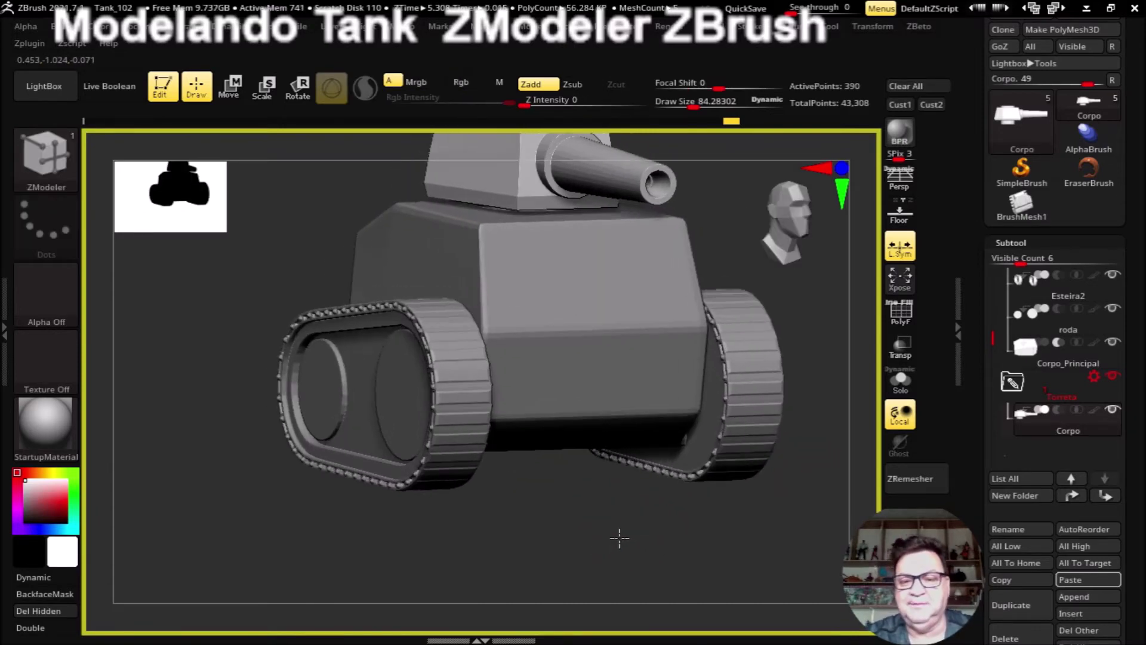
pyautogui.moveTo(671, 491)
pyautogui.mouseDown()
pyautogui.moveTo(661, 567)
pyautogui.moveTo(657, 552)
pyautogui.moveTo(629, 542)
pyautogui.moveTo(651, 527)
pyautogui.mouseUp()
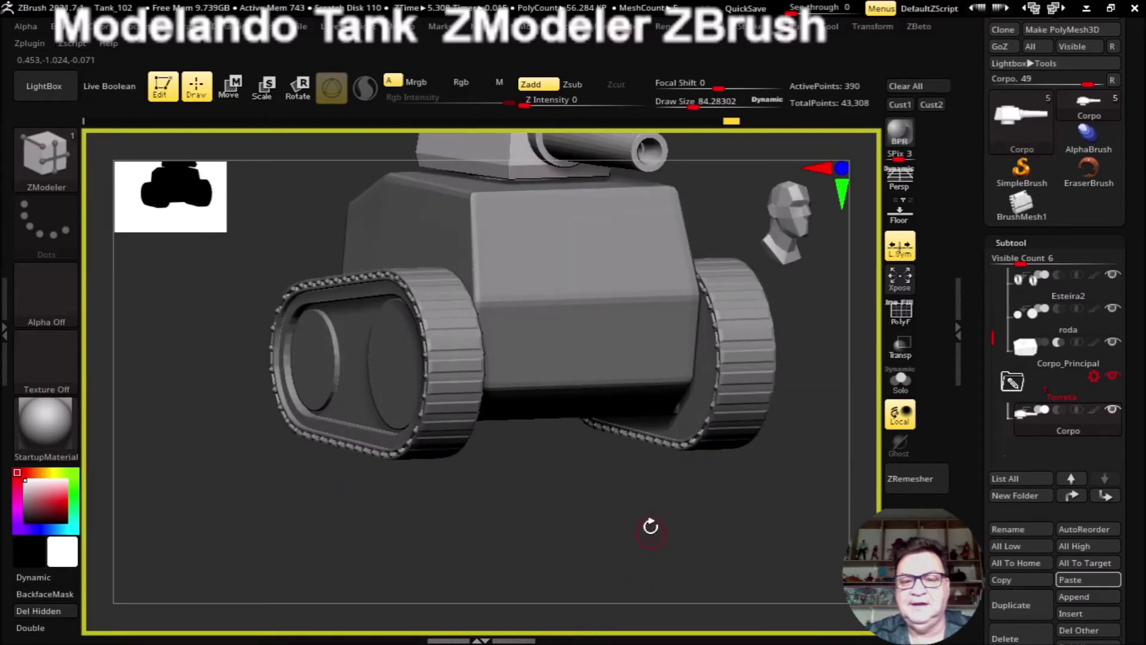
pyautogui.click(115, 88)
pyautogui.moveTo(592, 464)
pyautogui.mouseDown()
pyautogui.moveTo(565, 483)
pyautogui.moveTo(637, 379)
pyautogui.mouseUp()
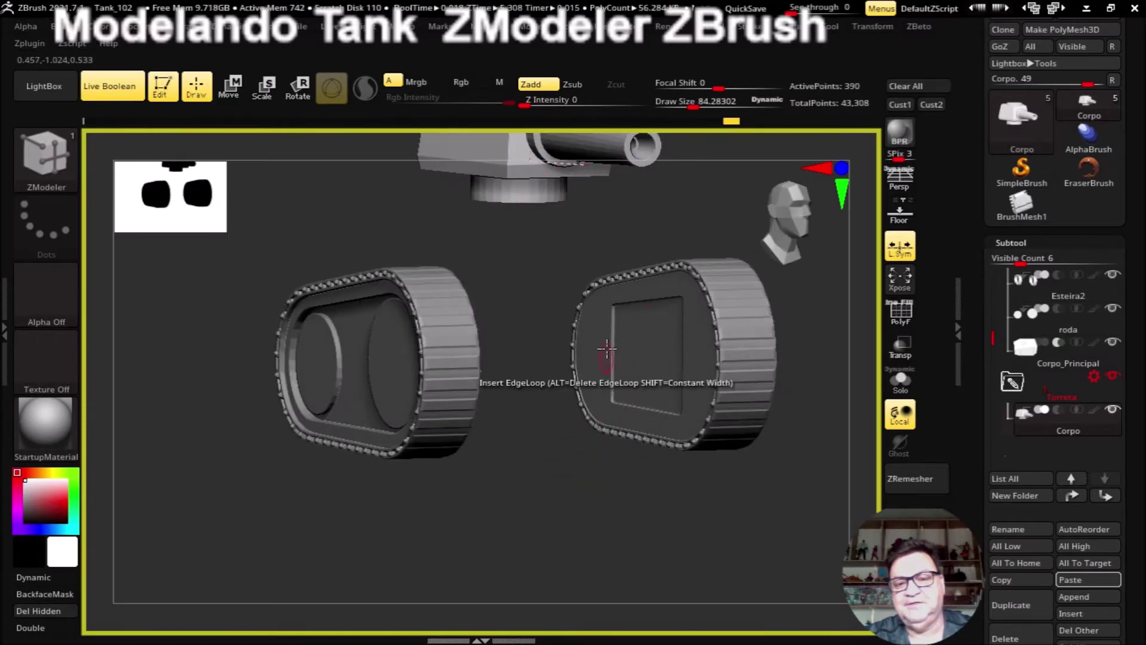
pyautogui.click(115, 88)
pyautogui.moveTo(653, 545)
pyautogui.mouseDown()
pyautogui.moveTo(614, 499)
pyautogui.moveTo(609, 545)
pyautogui.moveTo(634, 544)
pyautogui.mouseUp()
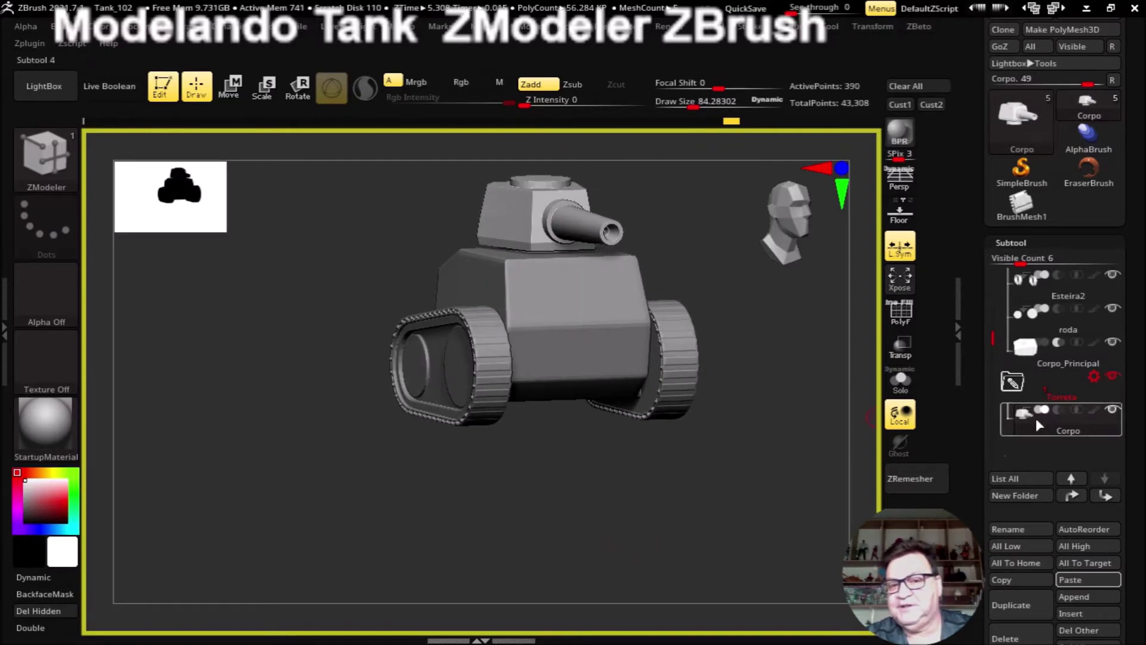
pyautogui.moveTo(1061, 417)
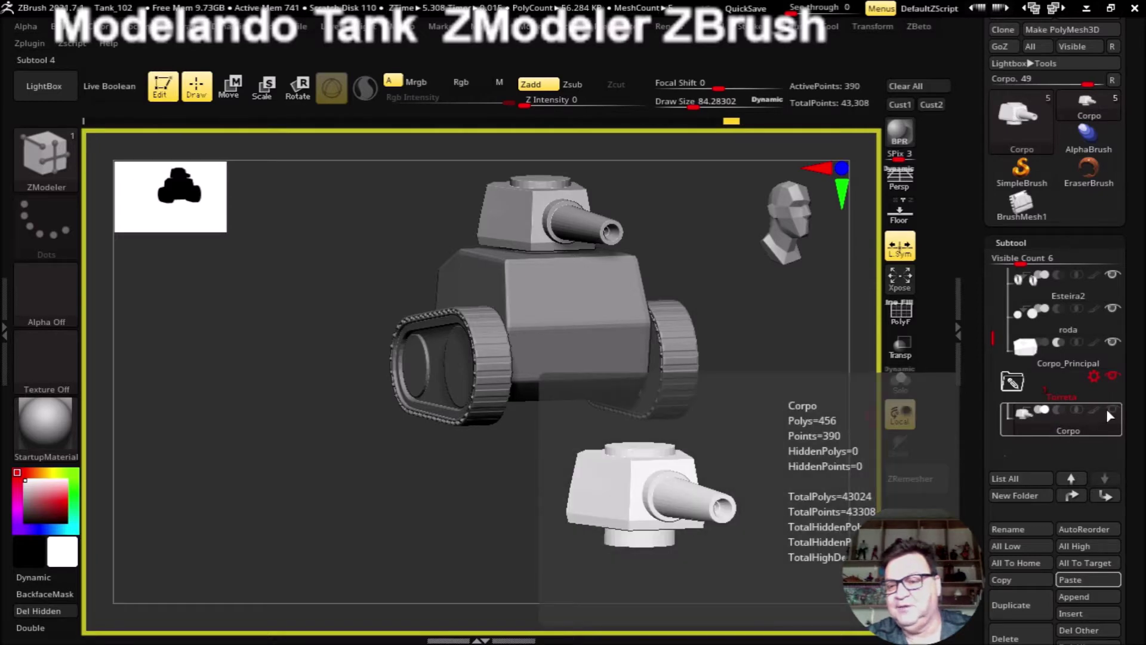
# Step: Duplicate the turret as subtool Corpo1 and show polygroups with PolyF
pyautogui.click(1013, 608)
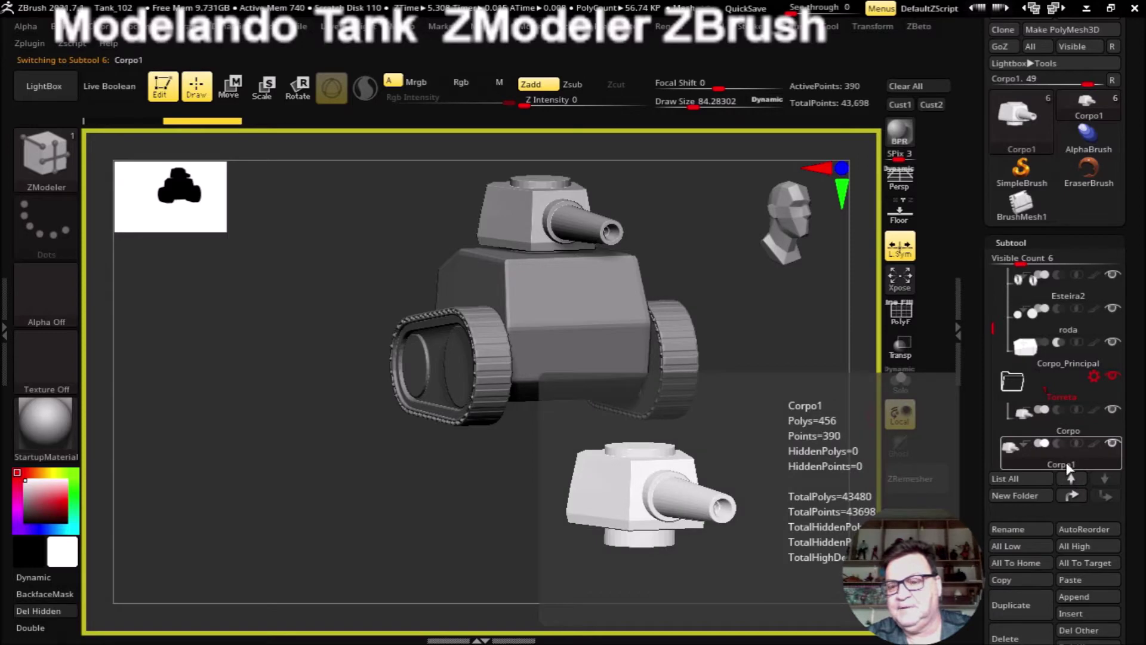
pyautogui.moveTo(836, 526)
pyautogui.mouseDown()
pyautogui.moveTo(740, 537)
pyautogui.moveTo(709, 524)
pyautogui.mouseUp()
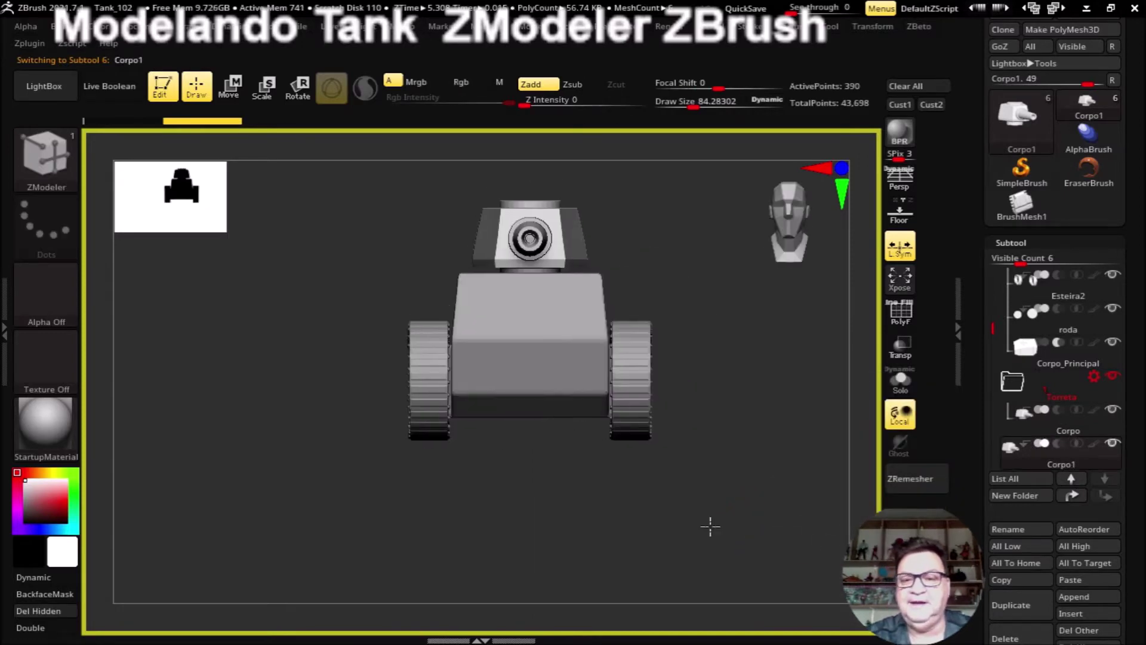
pyautogui.click(896, 314)
pyautogui.keyDown('shift'); pyautogui.moveTo(671, 463); pyautogui.dragTo(667, 513); pyautogui.keyUp('shift')
pyautogui.click(231, 87)
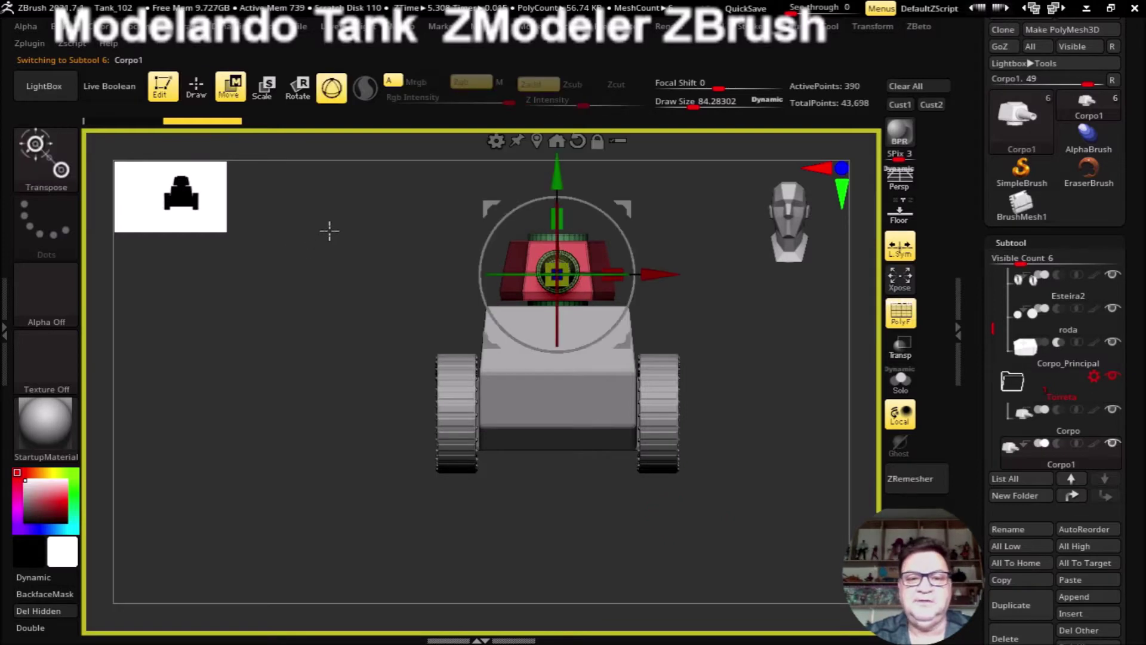
pyautogui.keyDown('alt'); pyautogui.moveTo(544, 138); pyautogui.dragTo(480, 212); pyautogui.keyUp('alt')
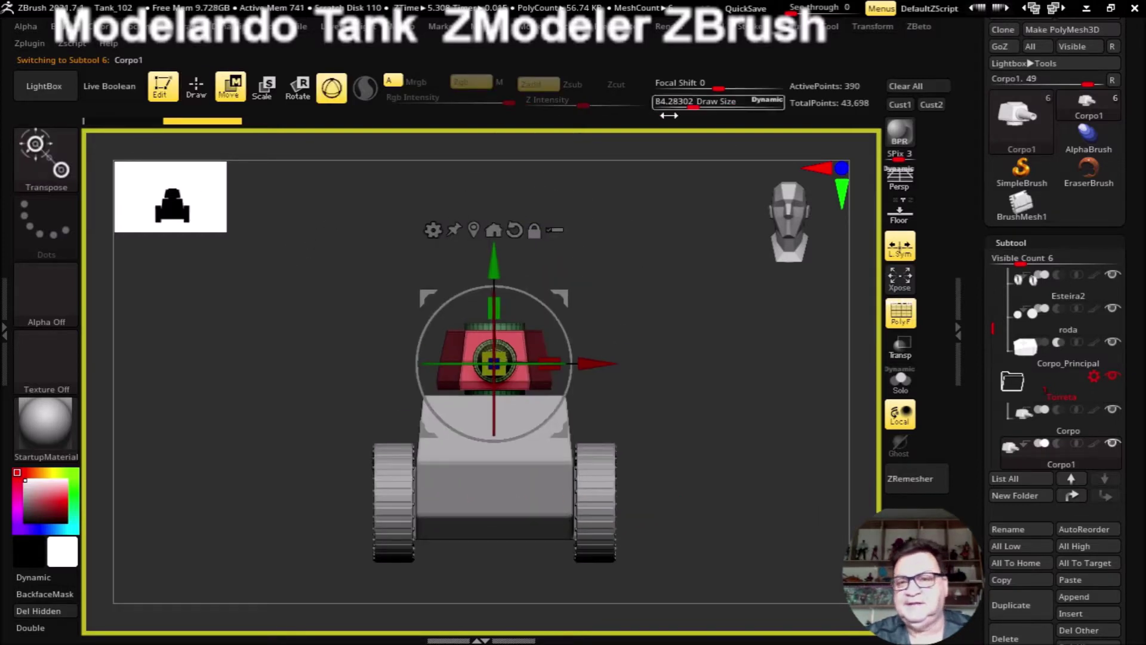
# Step: Replace Corpo1 with a PolyCube and reduce its divisions to 1, viewed from the front
pyautogui.click(434, 230)
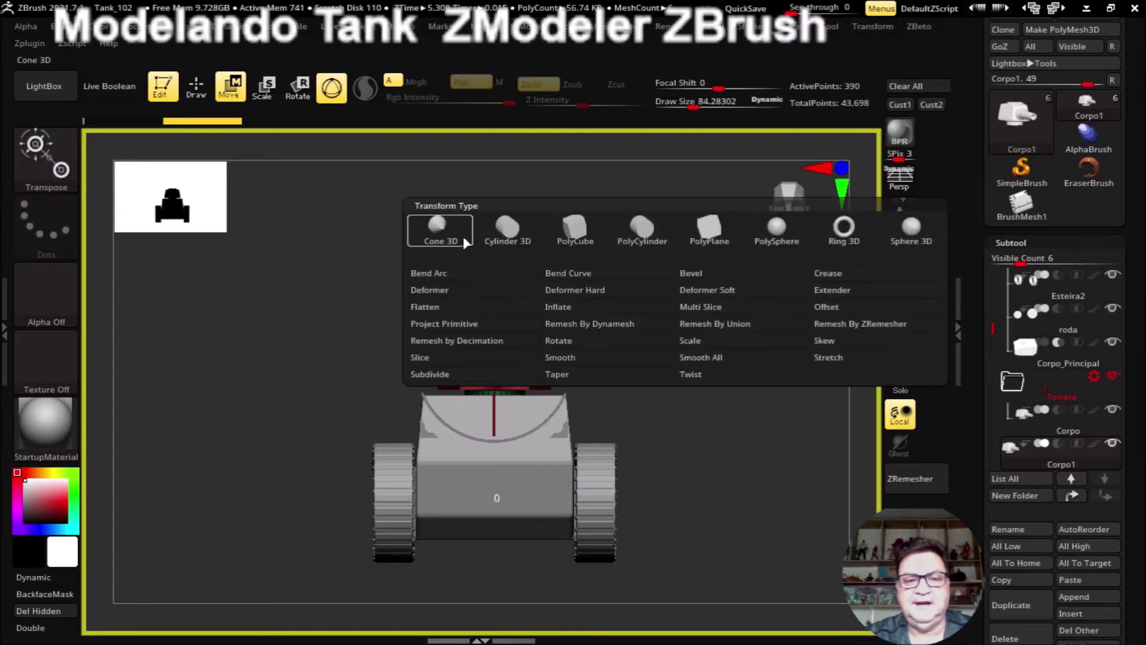
pyautogui.click(571, 233)
pyautogui.moveTo(826, 459)
pyautogui.keyDown('alt'); pyautogui.mouseDown()
pyautogui.moveTo(706, 330)
pyautogui.moveTo(685, 317)
pyautogui.moveTo(691, 335)
pyautogui.moveTo(621, 315)
pyautogui.moveTo(655, 294)
pyautogui.mouseUp(); pyautogui.keyUp('alt')
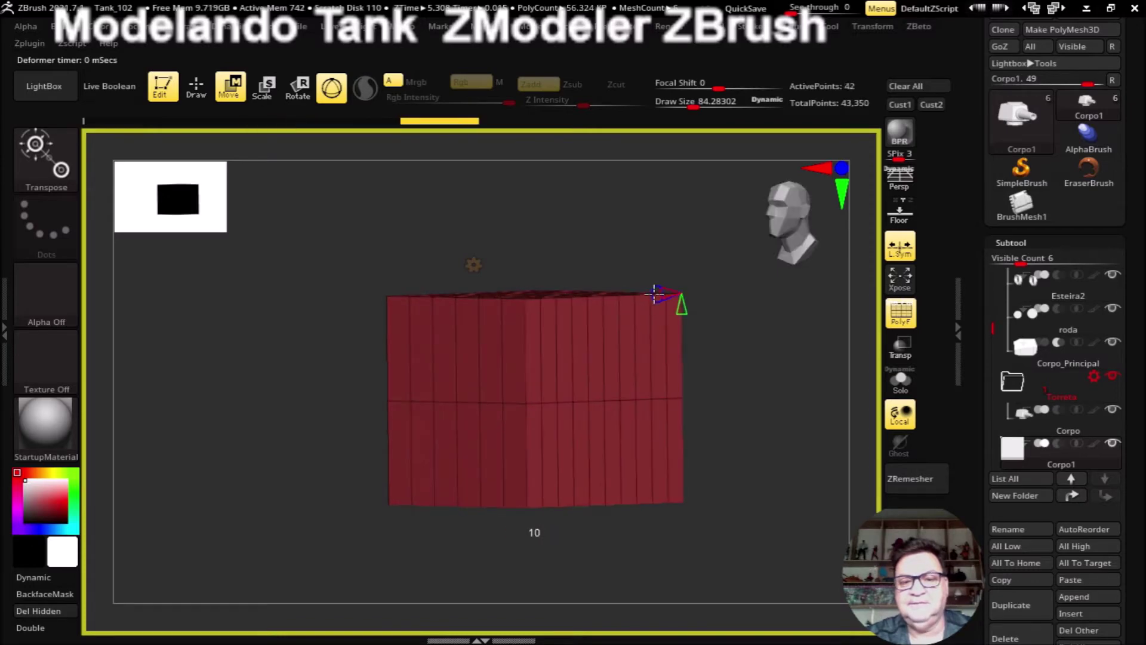
pyautogui.moveTo(735, 415)
pyautogui.mouseDown()
pyautogui.moveTo(752, 417)
pyautogui.moveTo(742, 402)
pyautogui.moveTo(781, 463)
pyautogui.moveTo(695, 301)
pyautogui.mouseUp()
pyautogui.moveTo(673, 243); pyautogui.dragTo(758, 422)
pyautogui.moveTo(670, 235); pyautogui.dragTo(672, 210)
pyautogui.moveTo(775, 414)
pyautogui.mouseDown()
pyautogui.moveTo(742, 315)
pyautogui.moveTo(778, 364)
pyautogui.mouseUp()
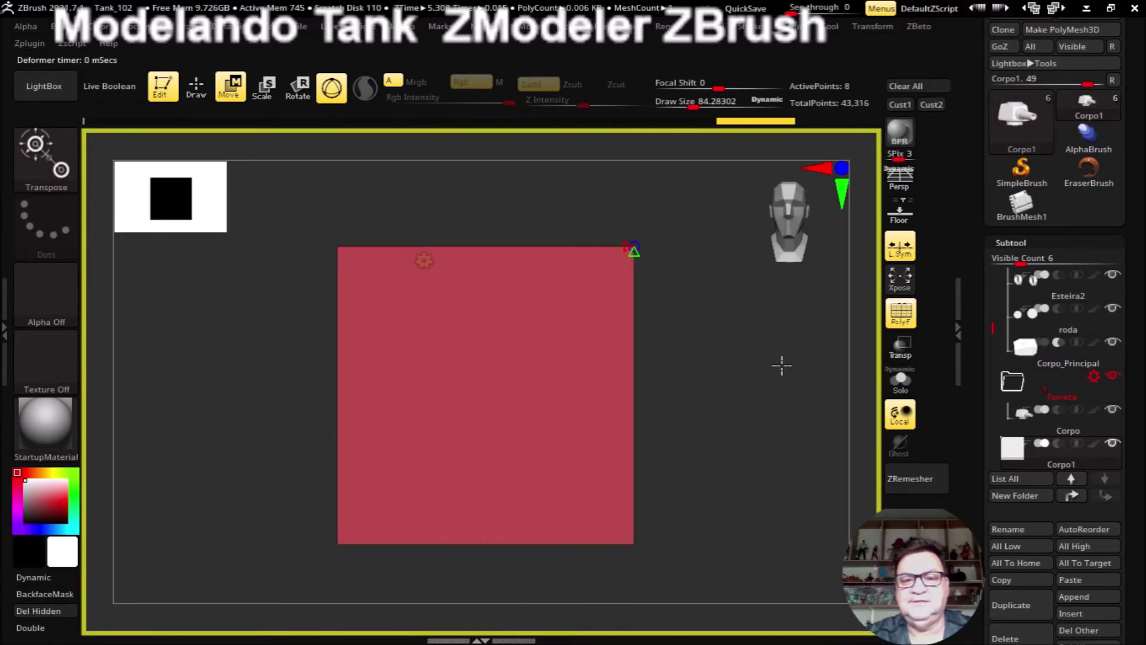
pyautogui.moveTo(749, 410)
pyautogui.keyDown('alt'); pyautogui.mouseDown()
pyautogui.moveTo(742, 345)
pyautogui.moveTo(768, 340)
pyautogui.mouseUp(); pyautogui.keyUp('alt')
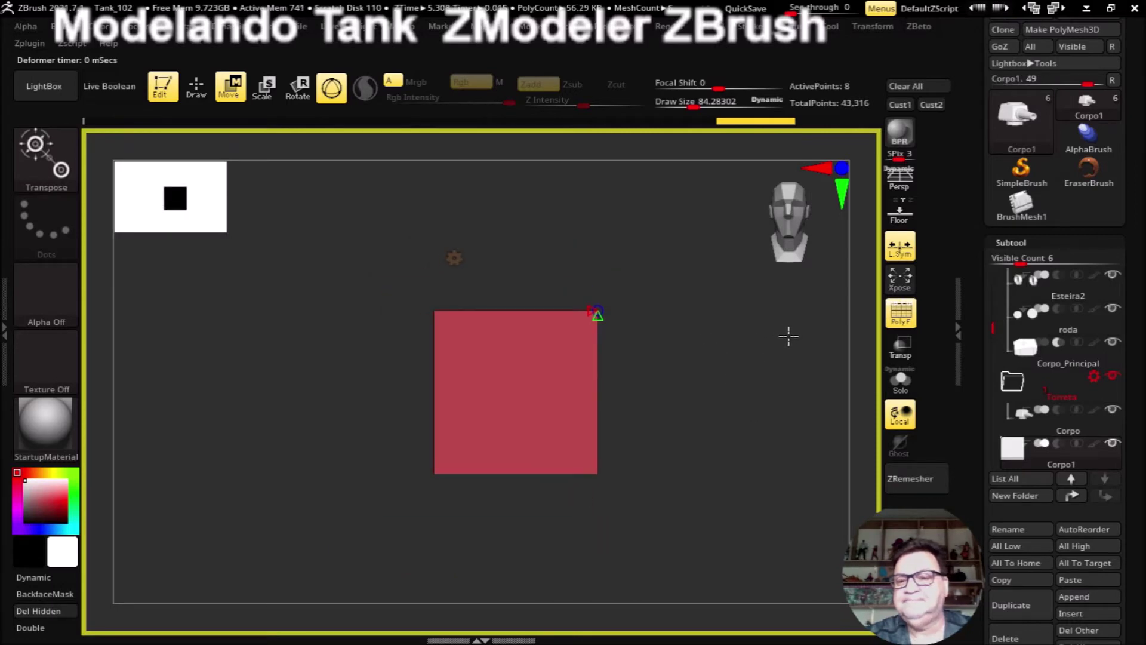
pyautogui.moveTo(748, 389)
pyautogui.mouseDown()
pyautogui.moveTo(757, 430)
pyautogui.moveTo(739, 418)
pyautogui.mouseUp()
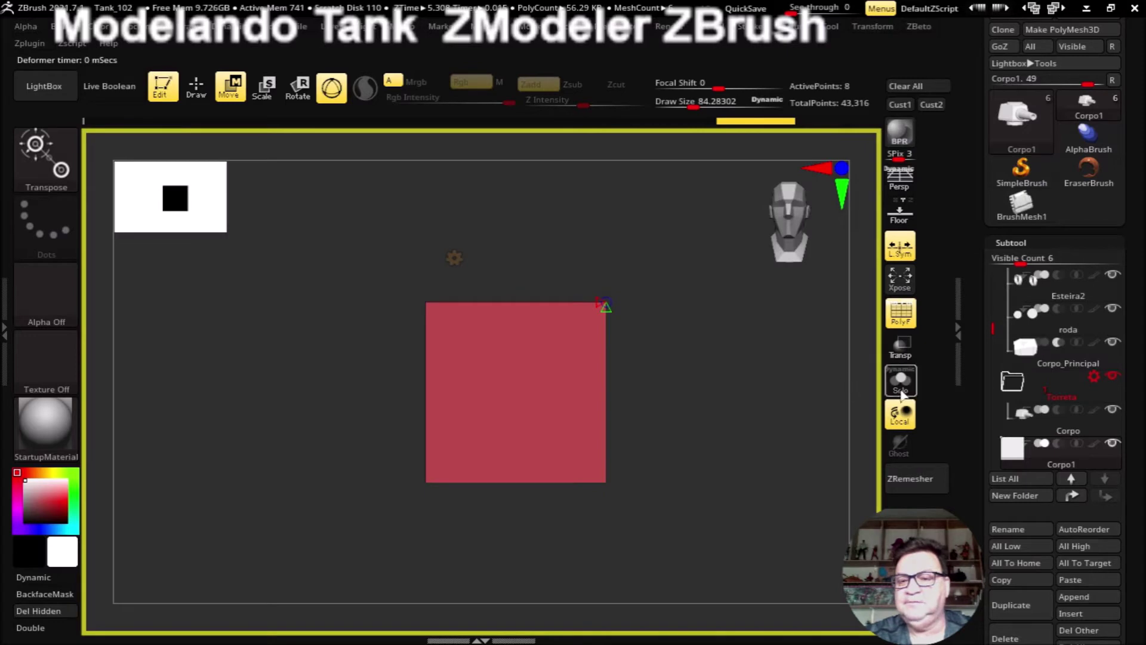
pyautogui.click(203, 98)
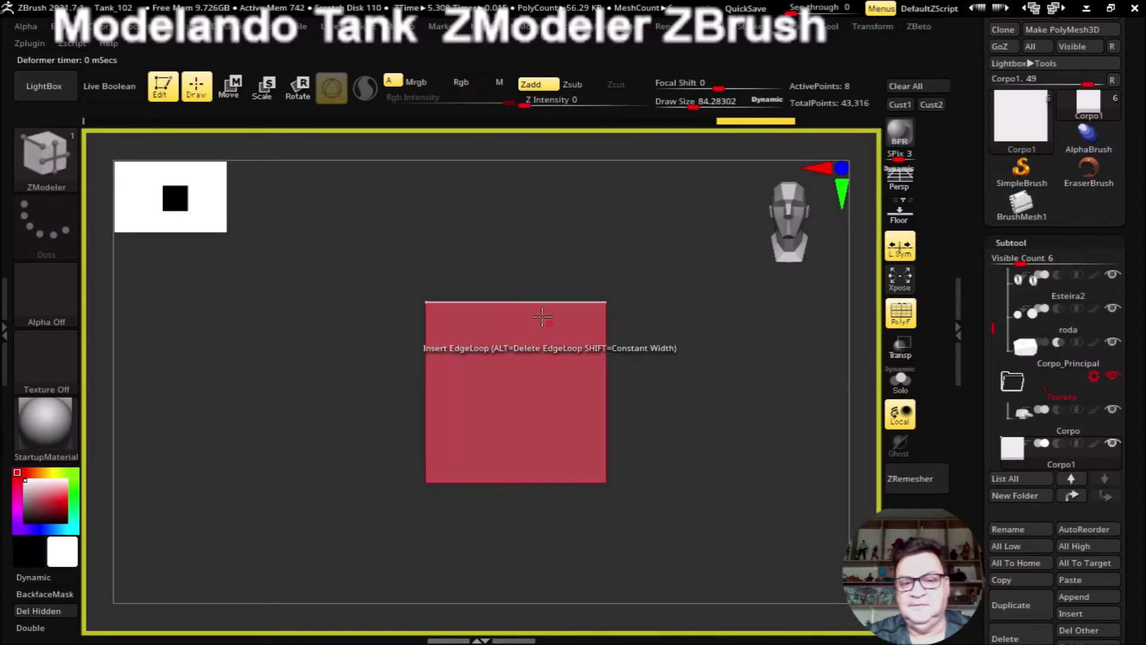
# Step: Scale the red cube down, tilt it to the track slope, and make it thinner
pyautogui.click(234, 87)
pyautogui.click(453, 257)
pyautogui.moveTo(517, 379); pyautogui.dragTo(474, 463)
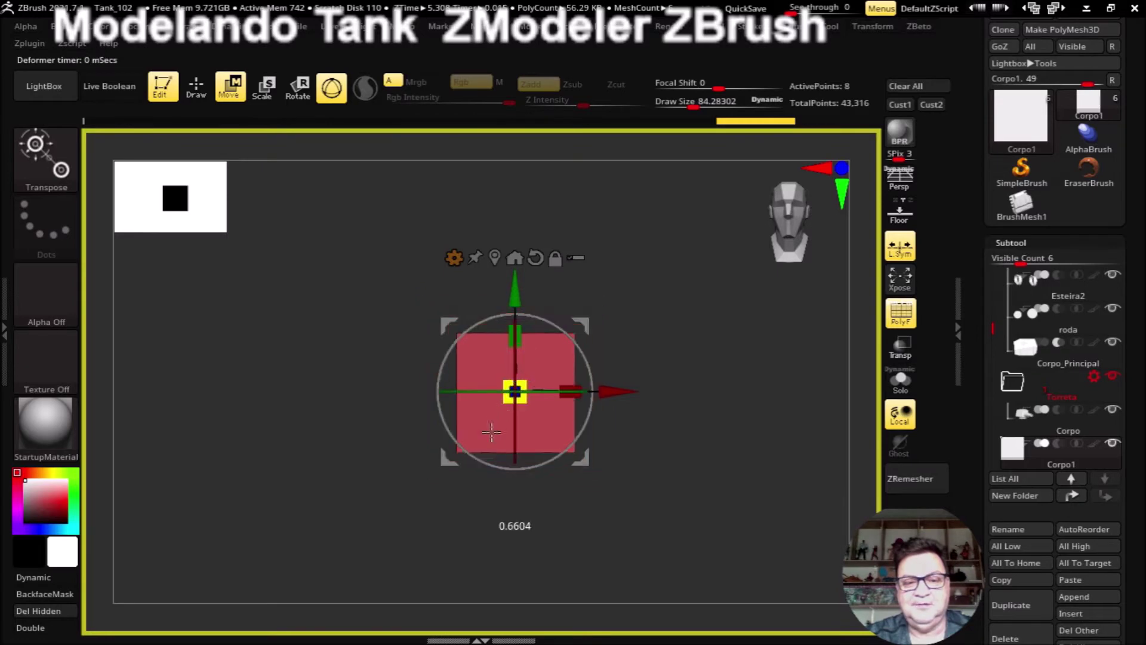
pyautogui.moveTo(624, 527)
pyautogui.keyDown('alt'); pyautogui.mouseDown()
pyautogui.moveTo(653, 438)
pyautogui.moveTo(691, 545)
pyautogui.moveTo(527, 507)
pyautogui.moveTo(550, 496)
pyautogui.moveTo(622, 529)
pyautogui.moveTo(530, 212)
pyautogui.moveTo(586, 337)
pyautogui.moveTo(560, 350)
pyautogui.mouseUp(); pyautogui.keyUp('alt')
pyautogui.moveTo(473, 368)
pyautogui.mouseDown()
pyautogui.moveTo(501, 567)
pyautogui.moveTo(618, 540)
pyautogui.moveTo(593, 573)
pyautogui.mouseUp()
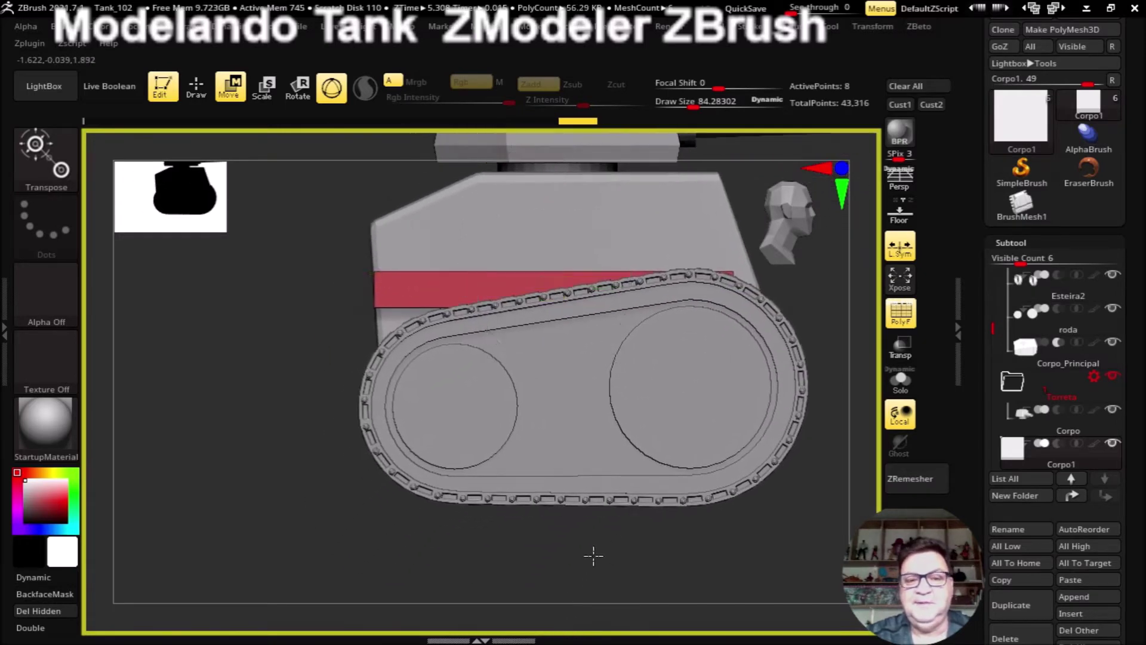
pyautogui.moveTo(253, 324)
pyautogui.keyDown('alt'); pyautogui.mouseDown()
pyautogui.moveTo(556, 275)
pyautogui.moveTo(515, 241)
pyautogui.mouseUp(); pyautogui.keyUp('alt')
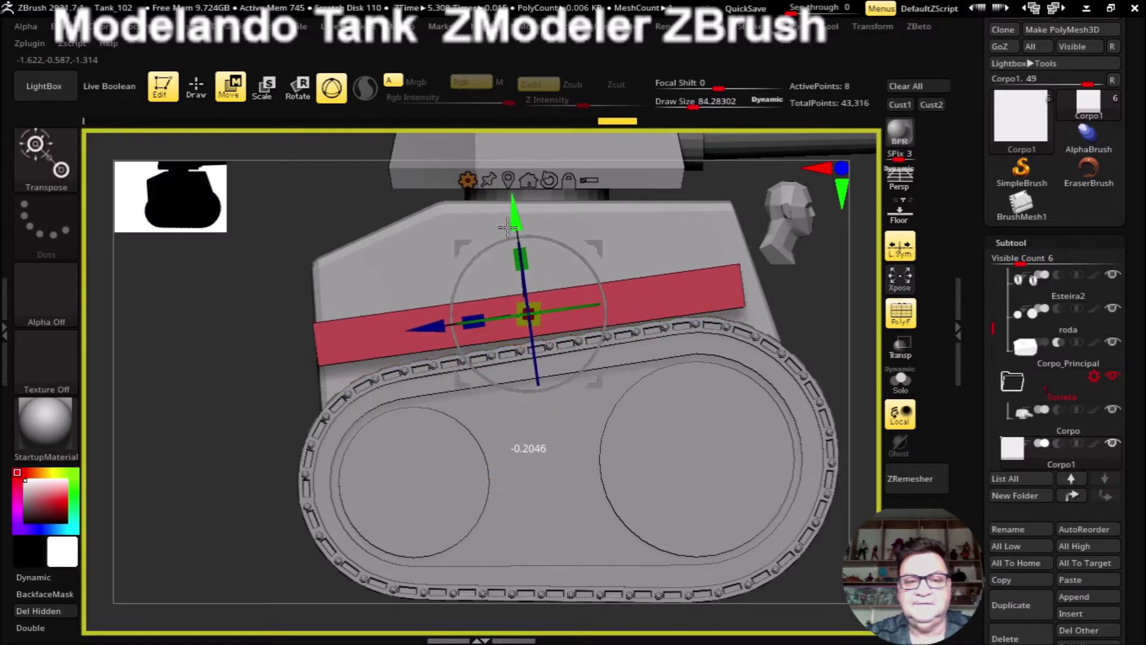
pyautogui.moveTo(515, 241); pyautogui.dragTo(560, 248)
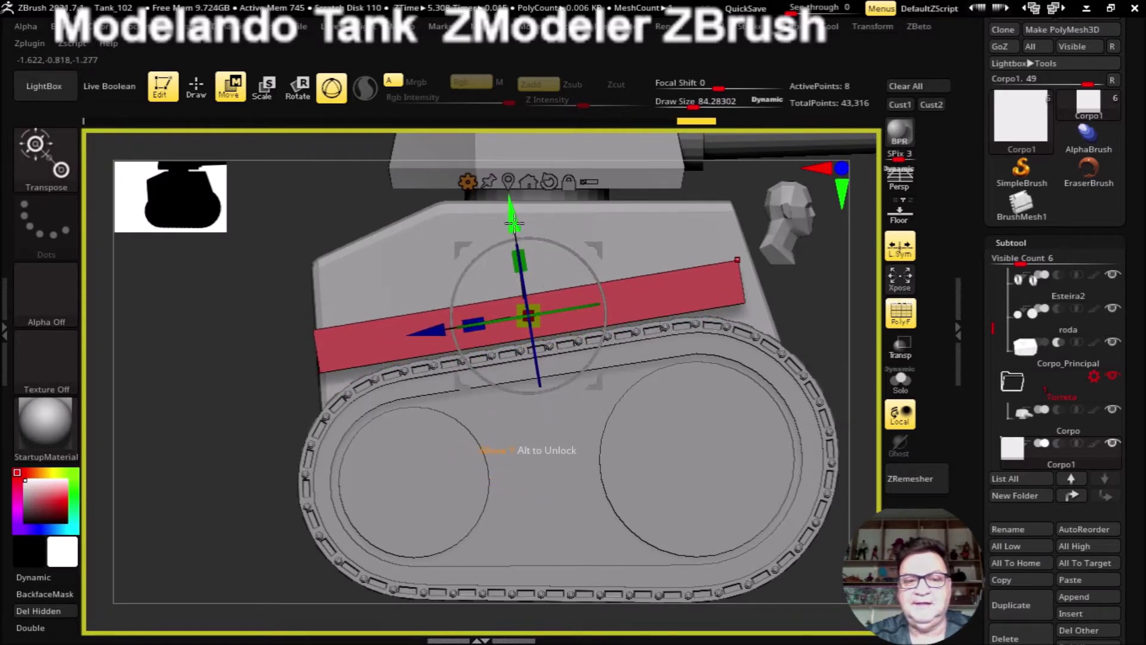
pyautogui.moveTo(523, 257); pyautogui.dragTo(578, 403)
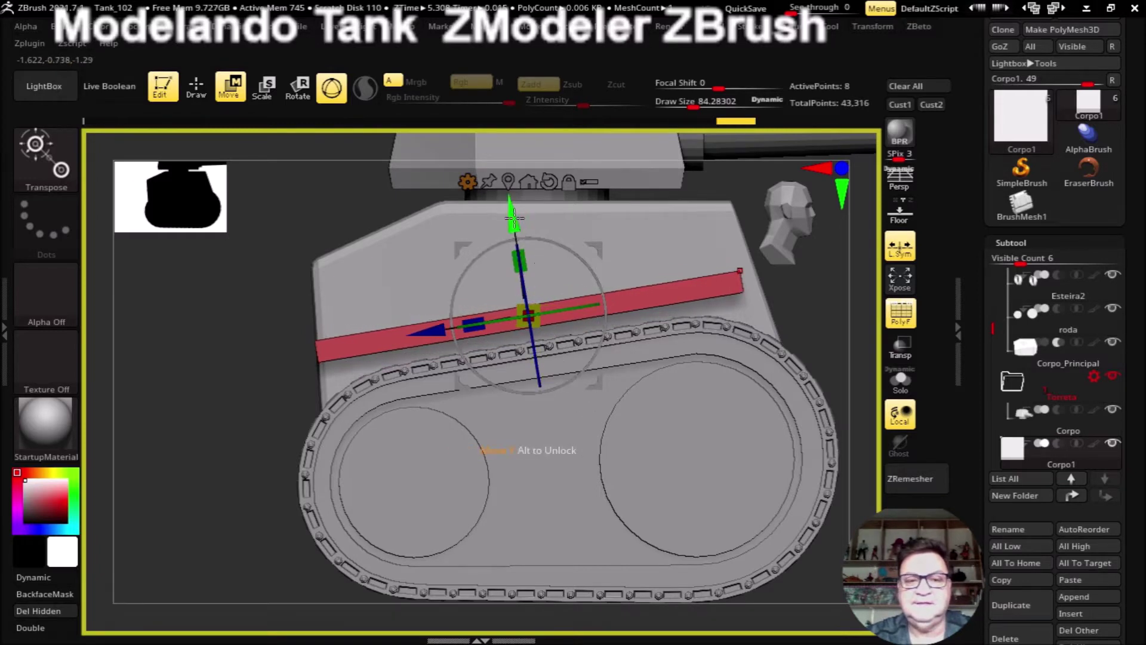
# Step: From the front, narrow the red plate and shift it over the left track
pyautogui.moveTo(366, 411)
pyautogui.keyDown('shift'); pyautogui.mouseDown()
pyautogui.moveTo(524, 583)
pyautogui.moveTo(597, 595)
pyautogui.mouseUp(); pyautogui.keyUp('shift')
pyautogui.moveTo(679, 344); pyautogui.dragTo(596, 359)
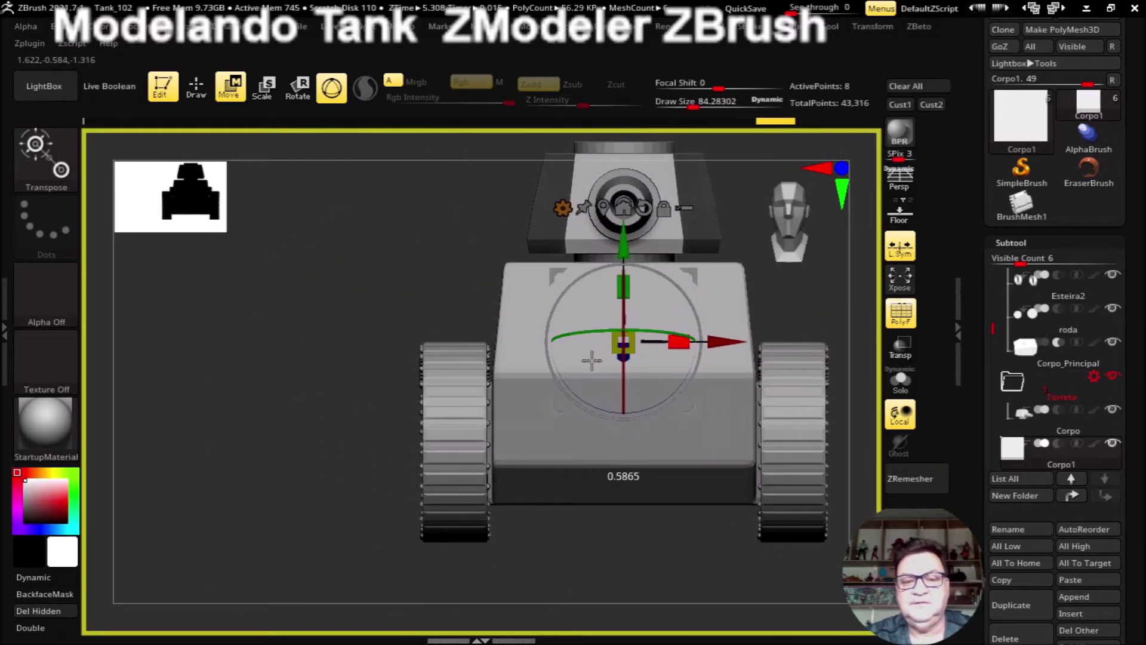
pyautogui.moveTo(719, 342); pyautogui.dragTo(667, 344)
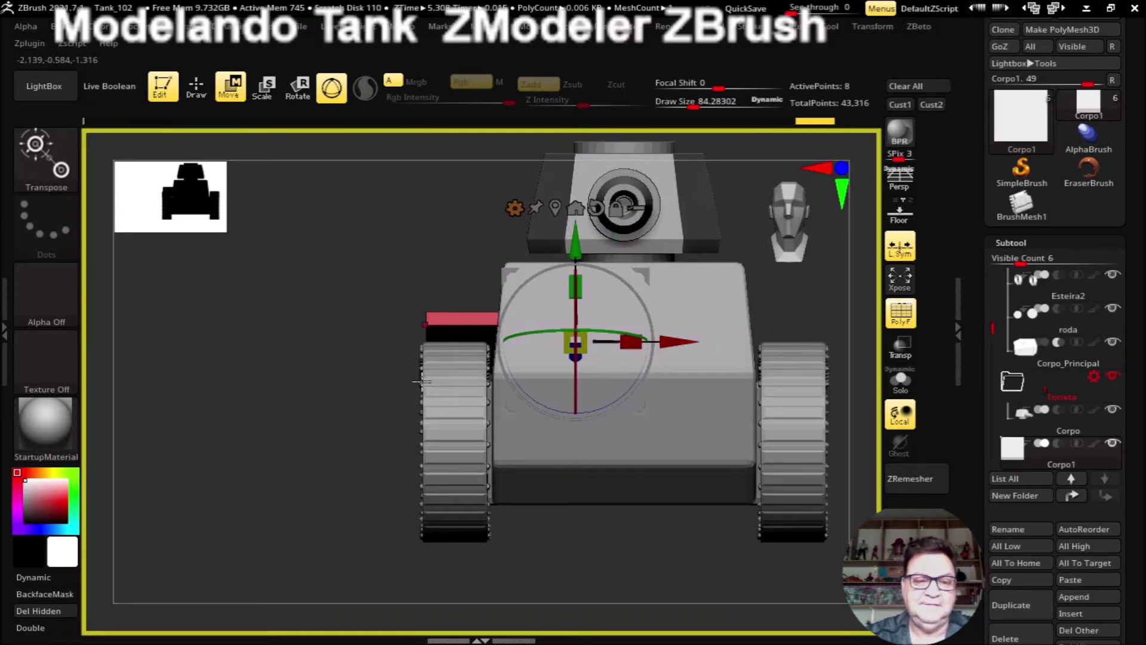
pyautogui.keyDown('alt'); pyautogui.moveTo(421, 381); pyautogui.dragTo(462, 240); pyautogui.keyUp('alt')
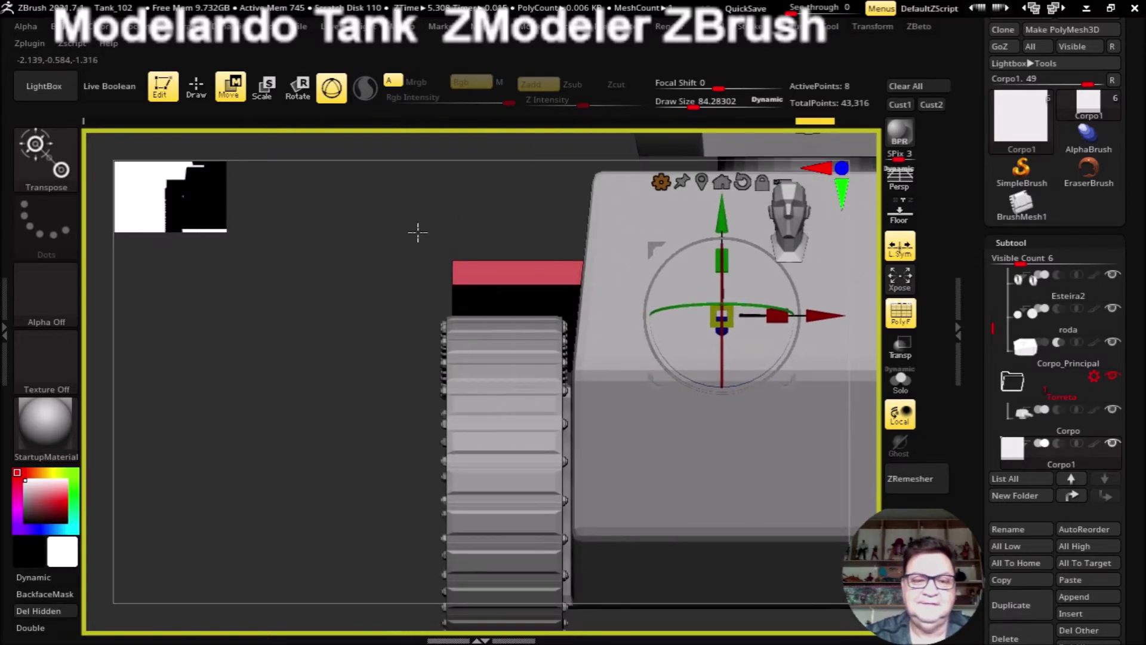
pyautogui.moveTo(816, 314); pyautogui.dragTo(810, 316)
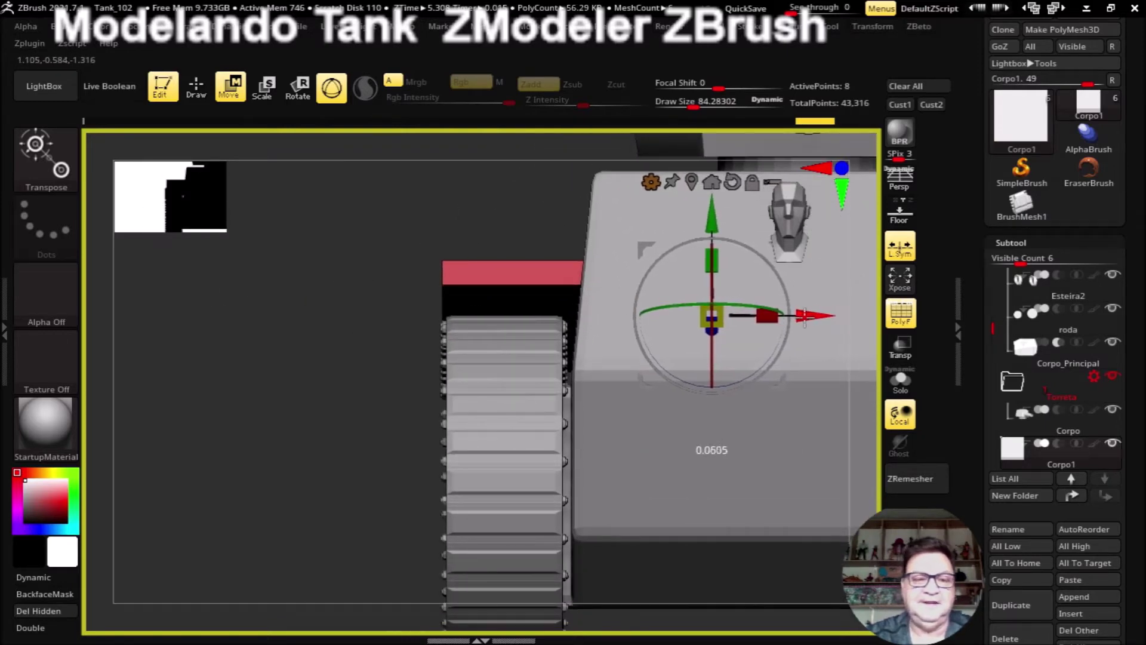
pyautogui.keyDown('alt'); pyautogui.moveTo(425, 400); pyautogui.dragTo(322, 327); pyautogui.keyUp('alt')
pyautogui.press('f')
pyautogui.keyDown('ctrl'); pyautogui.moveTo(411, 257); pyautogui.dragTo(260, 475); pyautogui.keyUp('ctrl')
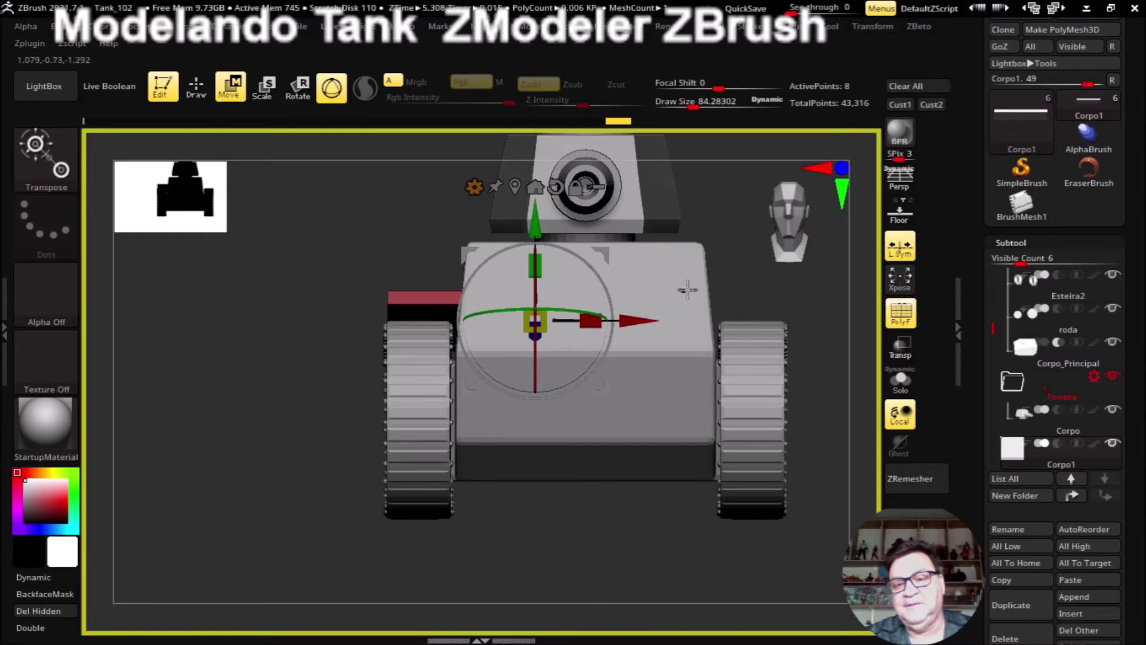
# Step: With transparency on, shorten the plate's right end and lengthen it along its axis
pyautogui.click(899, 348)
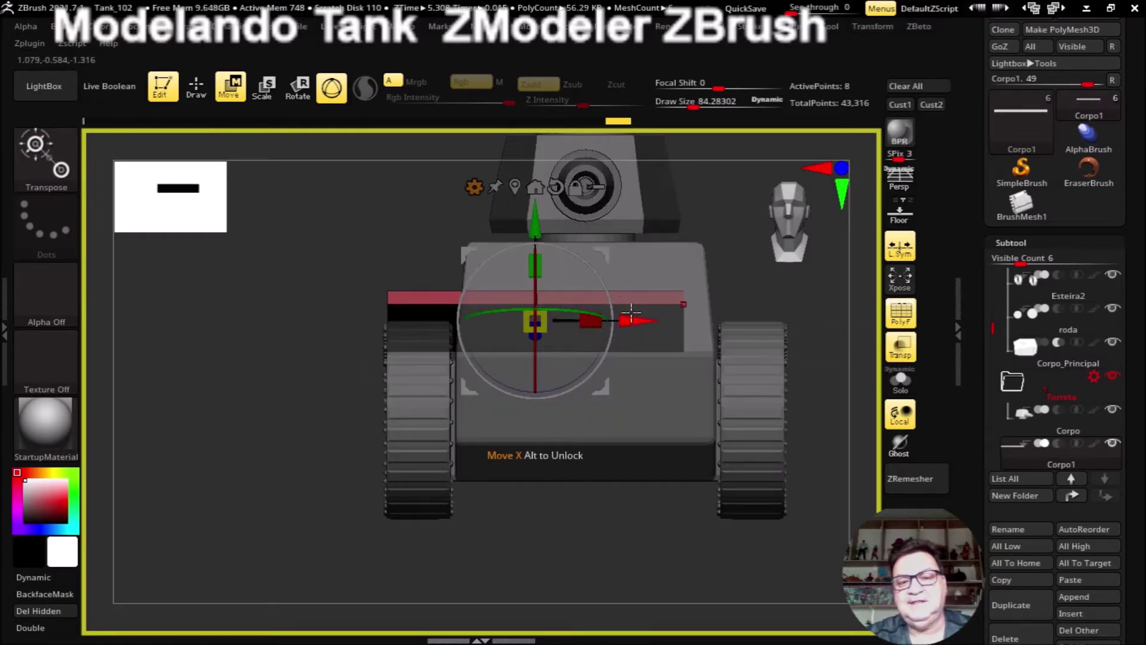
pyautogui.moveTo(632, 316); pyautogui.dragTo(389, 340)
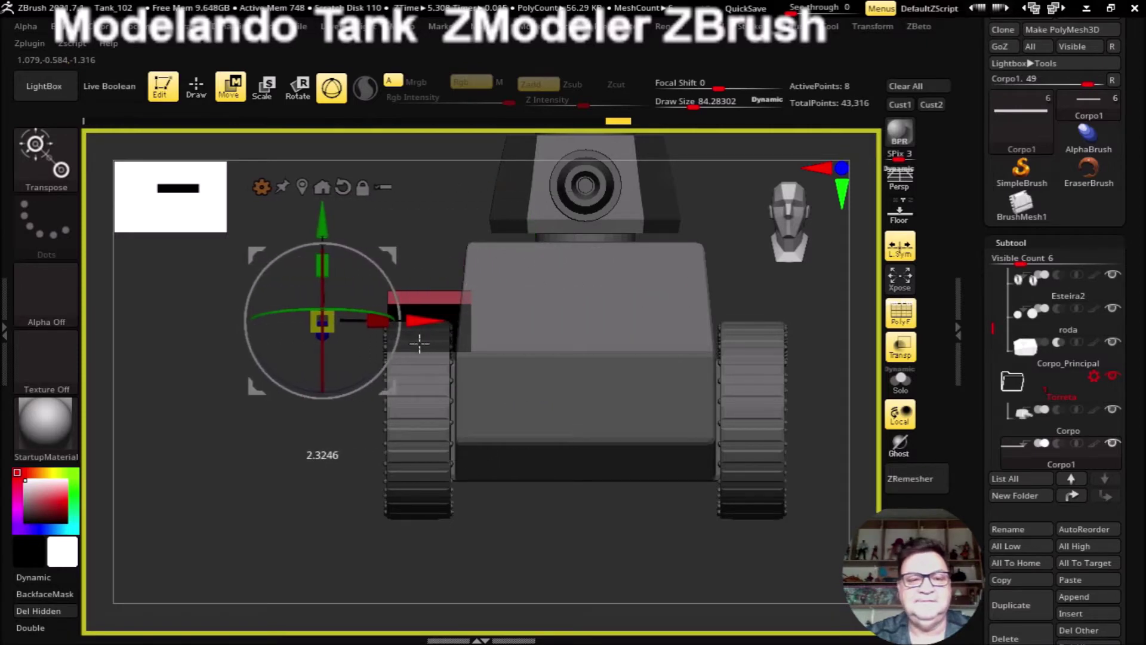
pyautogui.moveTo(557, 537)
pyautogui.mouseDown()
pyautogui.moveTo(593, 585)
pyautogui.moveTo(621, 553)
pyautogui.moveTo(665, 539)
pyautogui.moveTo(615, 525)
pyautogui.moveTo(587, 561)
pyautogui.moveTo(597, 525)
pyautogui.mouseUp()
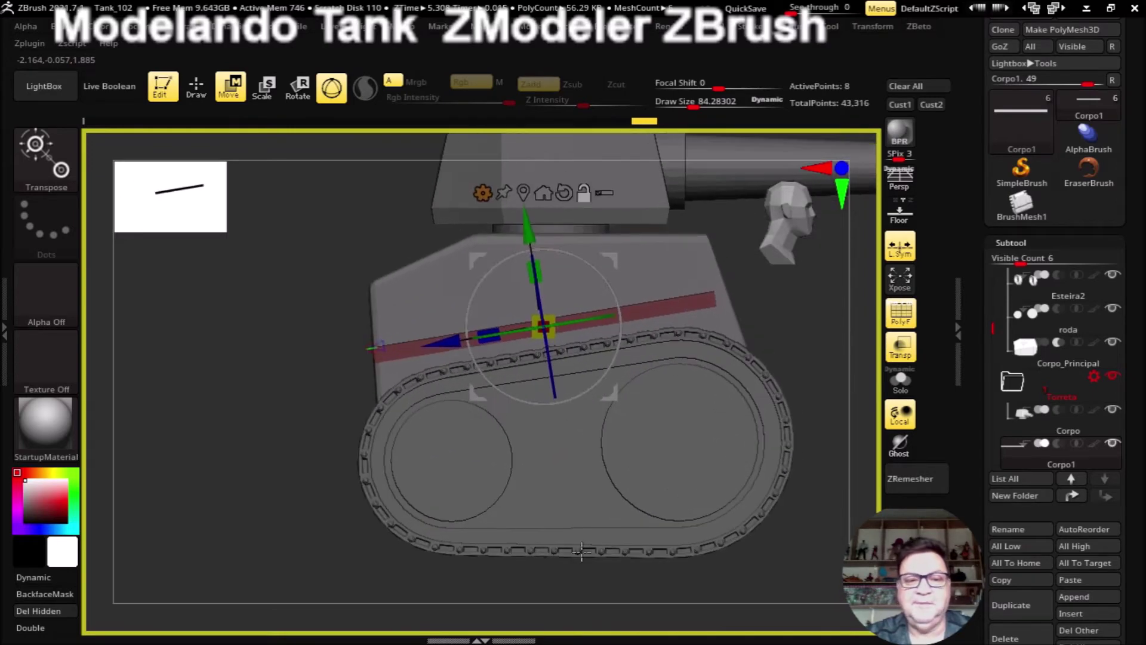
pyautogui.moveTo(488, 333); pyautogui.dragTo(445, 334)
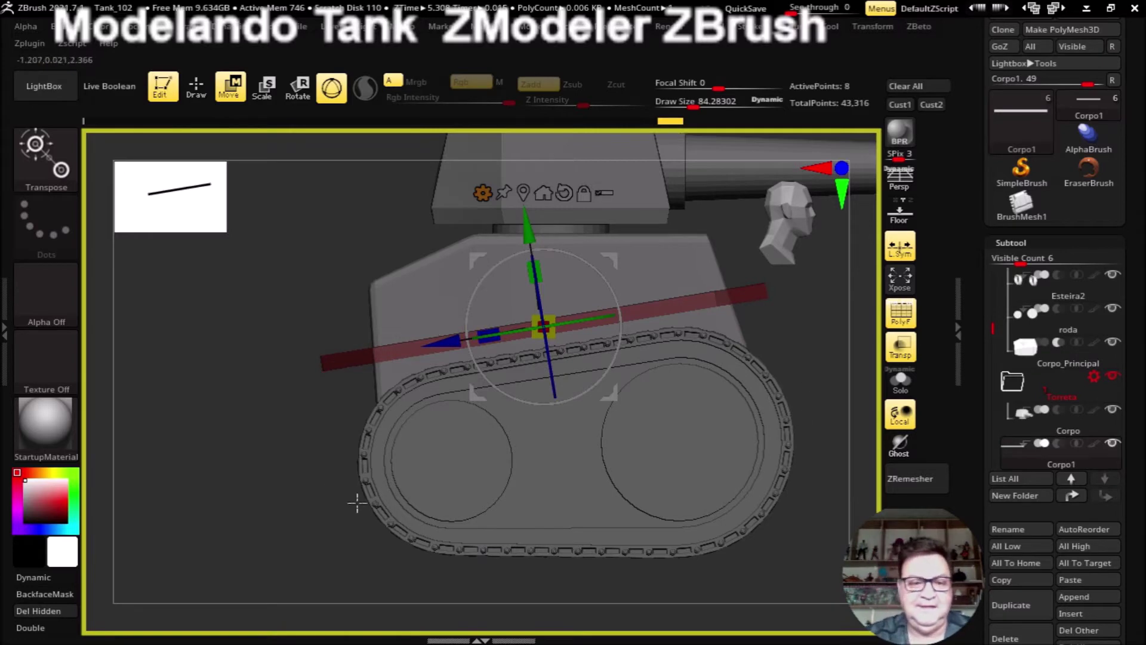
# Step: Stretch the red plate slightly longer and return to a flat side view
pyautogui.press('b')
pyautogui.press('z')
pyautogui.press('m')
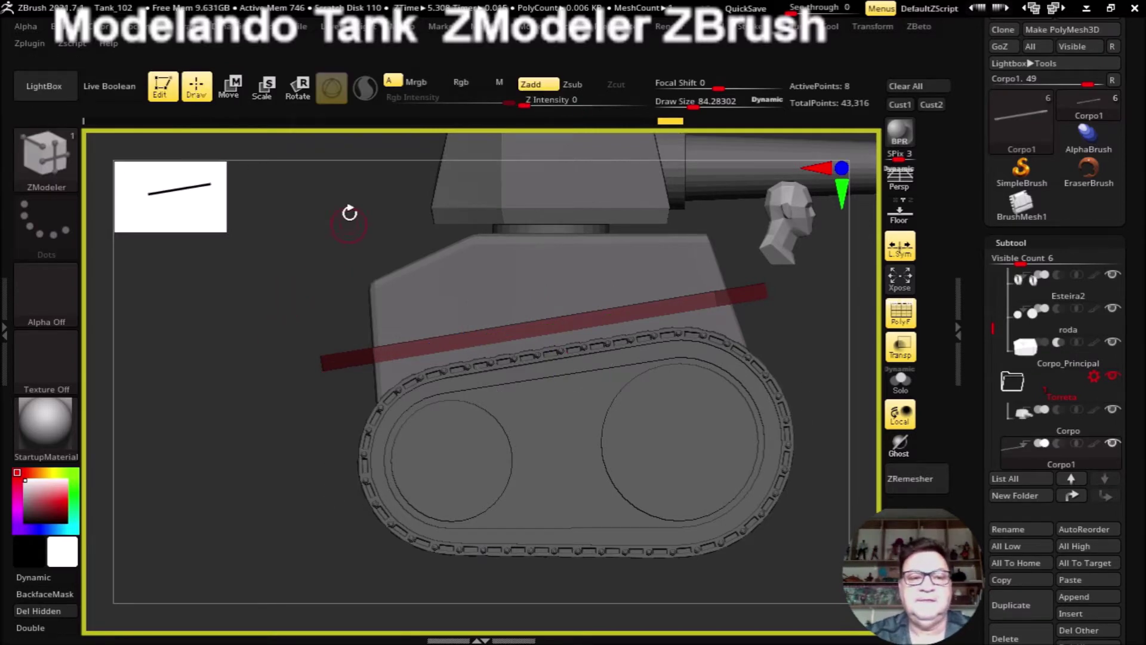
pyautogui.press('w')
pyautogui.moveTo(496, 333); pyautogui.dragTo(480, 331)
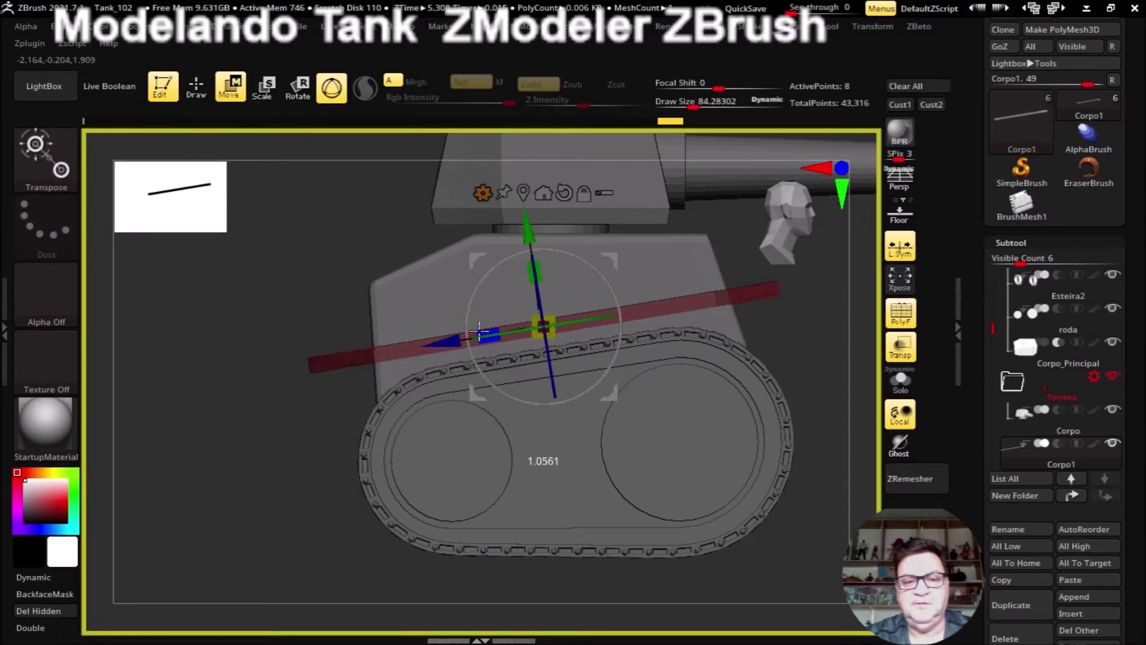
pyautogui.press('b')
pyautogui.press('z')
pyautogui.press('m')
pyautogui.moveTo(588, 576)
pyautogui.keyDown('shift'); pyautogui.mouseDown()
pyautogui.moveTo(597, 553)
pyautogui.moveTo(649, 571)
pyautogui.mouseUp(); pyautogui.keyUp('shift')
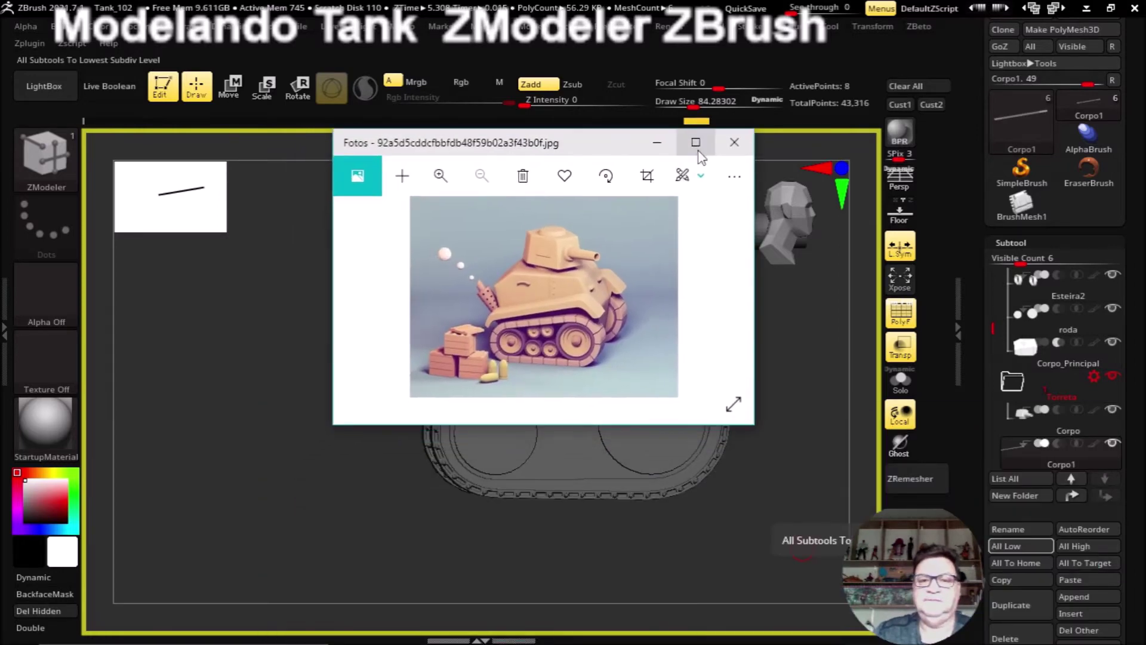
pyautogui.click(691, 141)
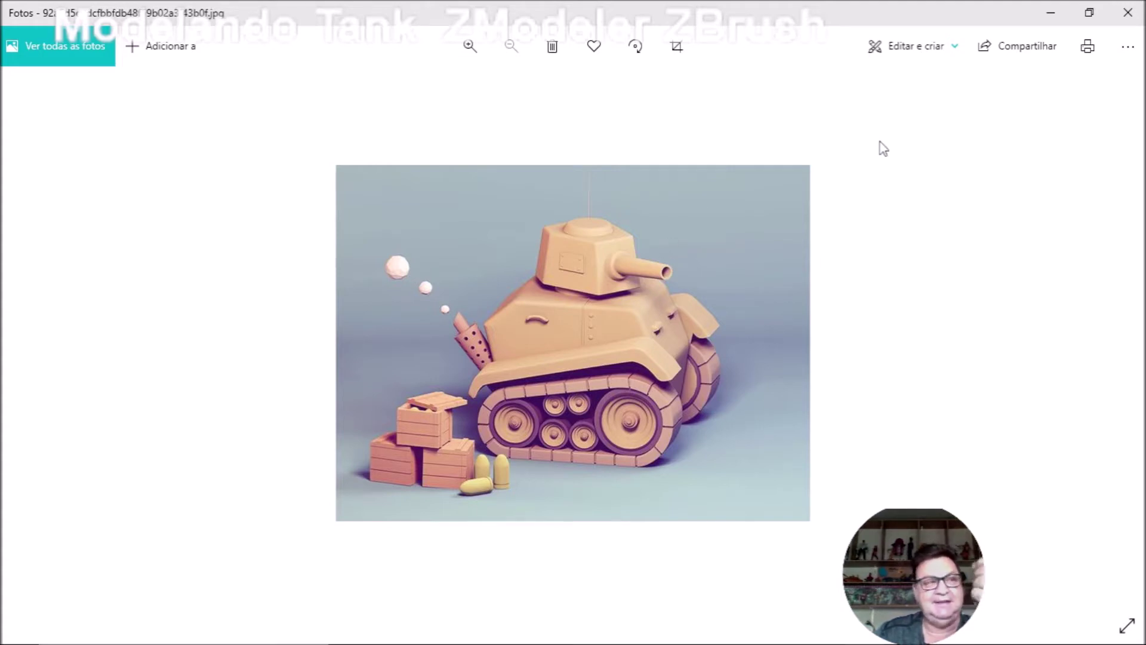
pyautogui.click(1089, 12)
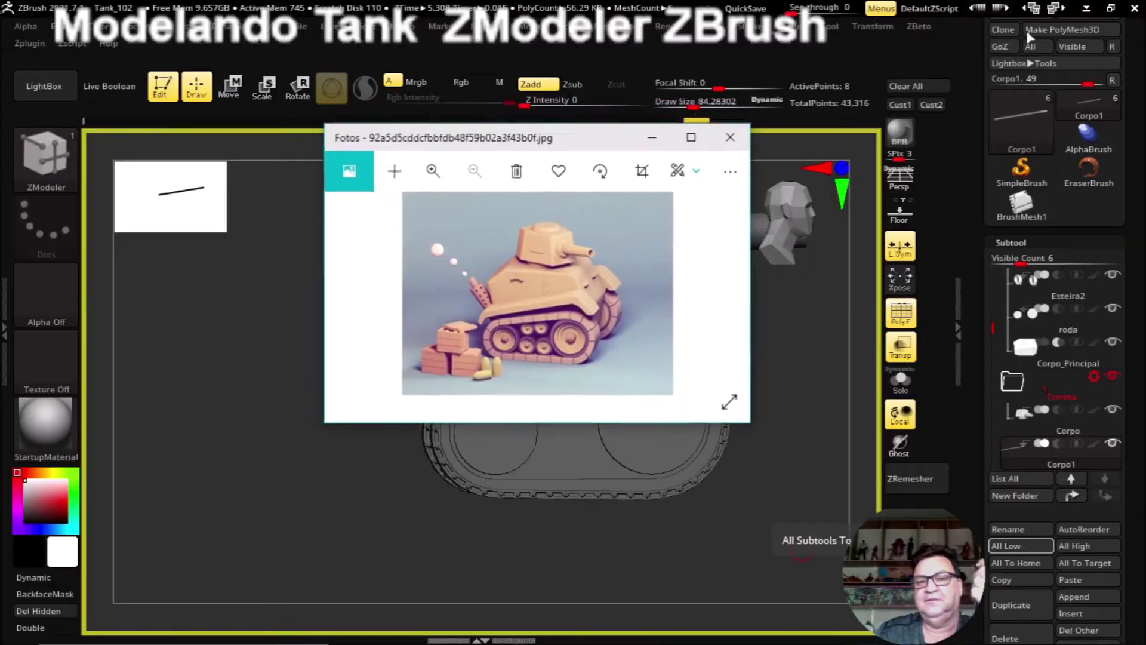
pyautogui.click(657, 142)
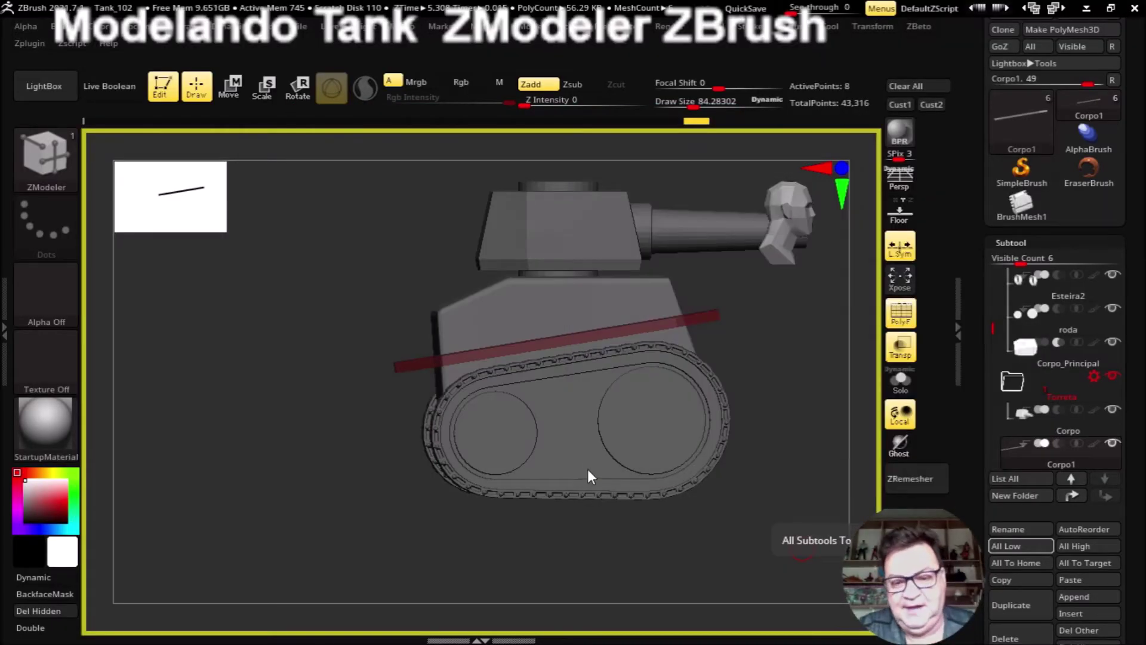
# Step: Undo the flared QMesh ends on the red plate
pyautogui.moveTo(677, 532)
pyautogui.mouseDown()
pyautogui.moveTo(614, 550)
pyautogui.moveTo(678, 545)
pyautogui.moveTo(678, 568)
pyautogui.moveTo(660, 554)
pyautogui.moveTo(642, 567)
pyautogui.moveTo(872, 376)
pyautogui.moveTo(699, 520)
pyautogui.moveTo(690, 542)
pyautogui.mouseUp()
pyautogui.moveTo(686, 593)
pyautogui.mouseDown()
pyautogui.moveTo(704, 550)
pyautogui.moveTo(702, 607)
pyautogui.mouseUp()
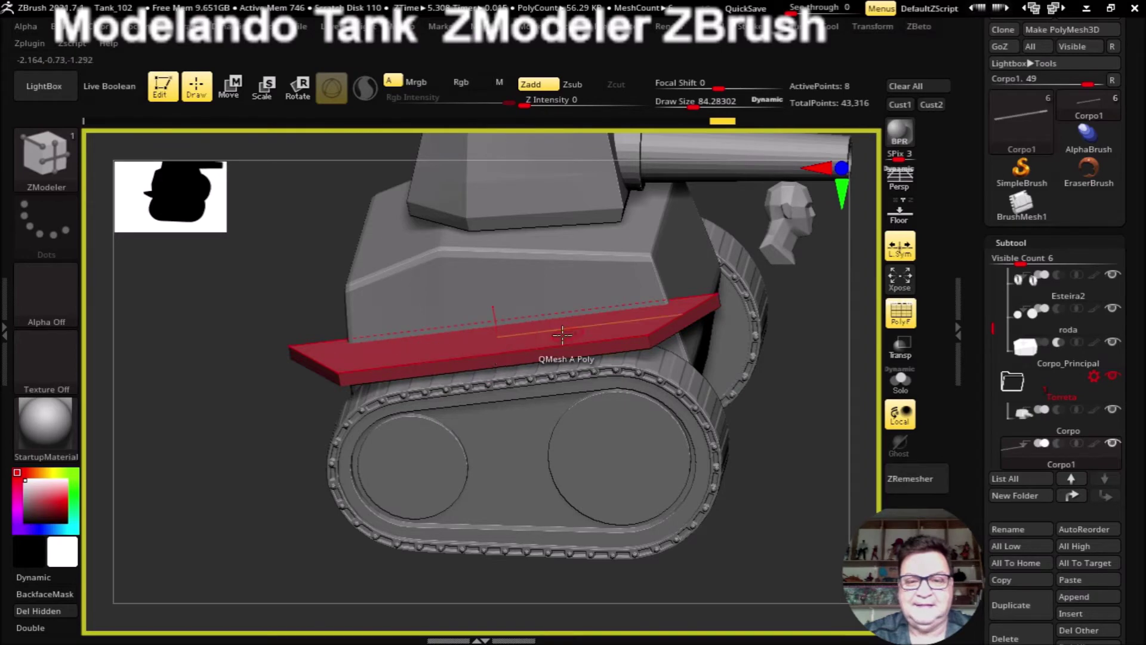
pyautogui.hotkey('ctrl', 'z')
pyautogui.hotkey('ctrl', 'z')
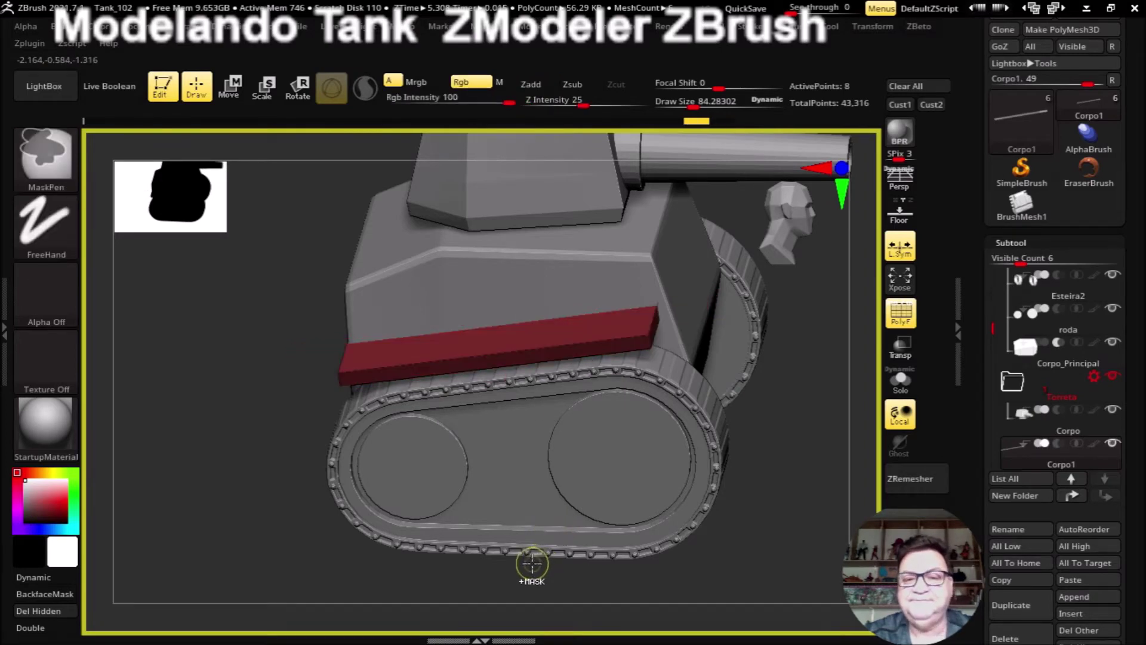
pyautogui.moveTo(520, 591); pyautogui.dragTo(318, 220)
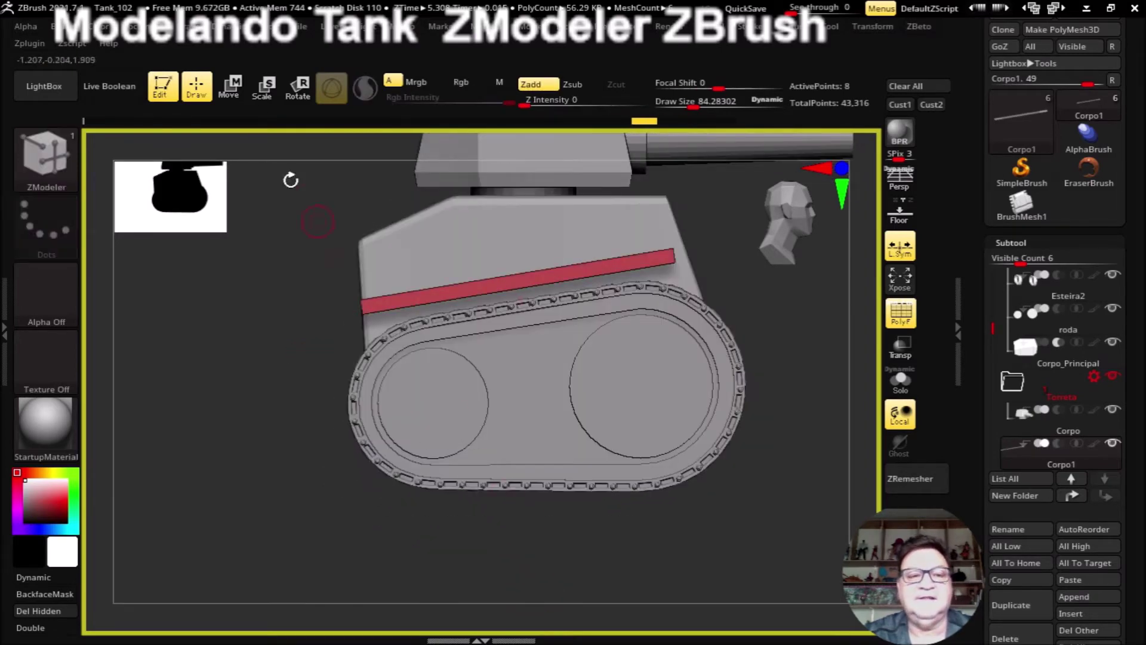
# Step: Stretch the red plate with the Transpose gizmo so it overhangs both track ends
pyautogui.press('w')
pyautogui.moveTo(226, 230)
pyautogui.mouseDown()
pyautogui.moveTo(290, 271)
pyautogui.moveTo(210, 222)
pyautogui.moveTo(256, 338)
pyautogui.moveTo(243, 391)
pyautogui.moveTo(245, 320)
pyautogui.mouseUp()
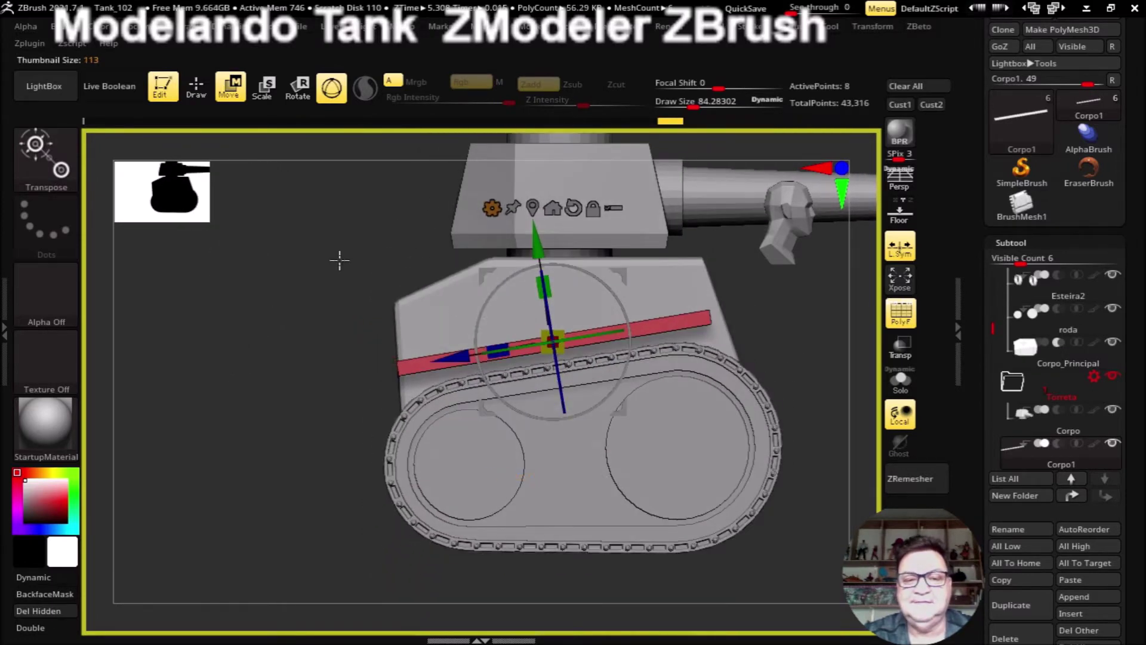
pyautogui.moveTo(339, 255); pyautogui.dragTo(340, 286)
pyautogui.keyDown('shift'); pyautogui.moveTo(350, 342); pyautogui.dragTo(352, 280); pyautogui.keyUp('shift')
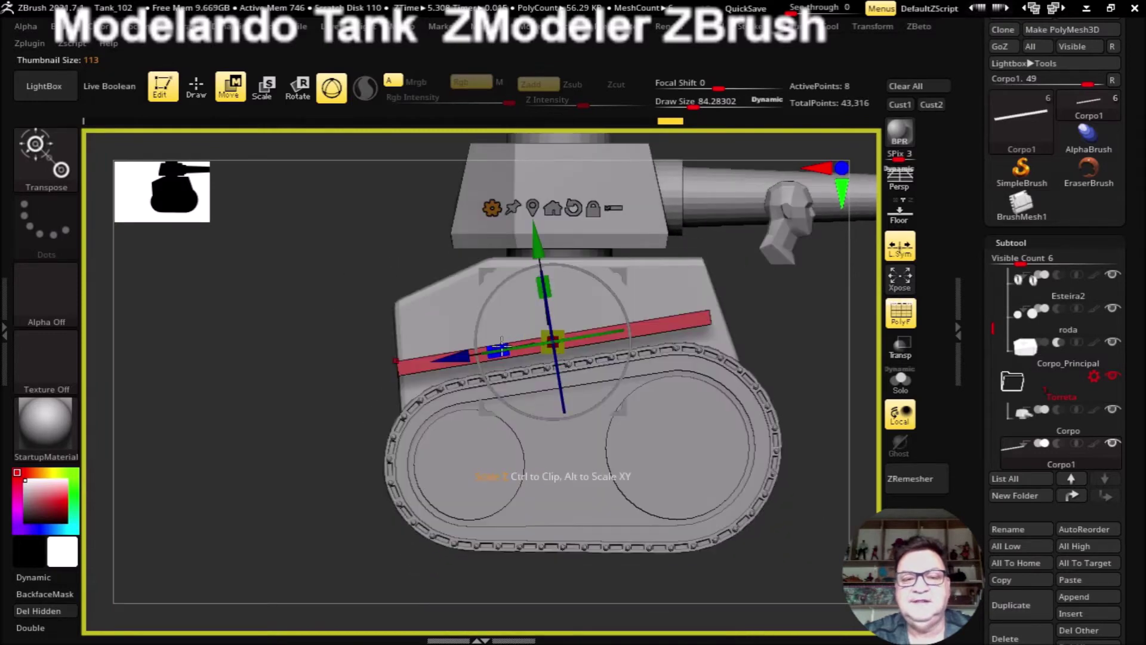
pyautogui.moveTo(497, 345); pyautogui.dragTo(422, 366)
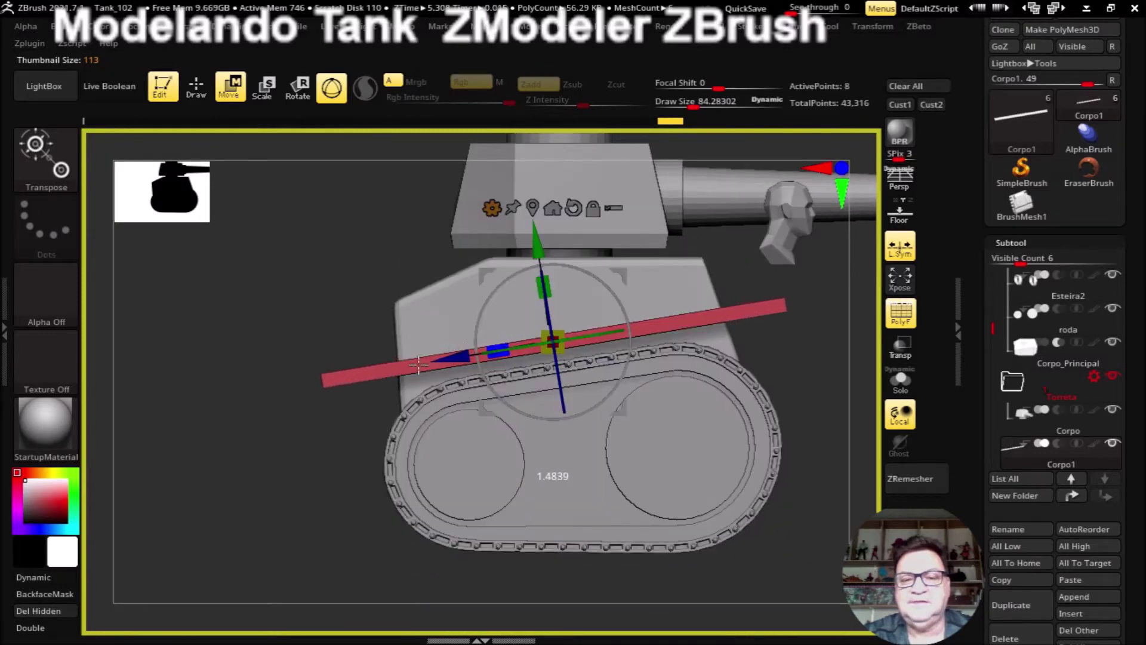
pyautogui.keyDown('shift'); pyautogui.moveTo(275, 444); pyautogui.dragTo(281, 428); pyautogui.keyUp('shift')
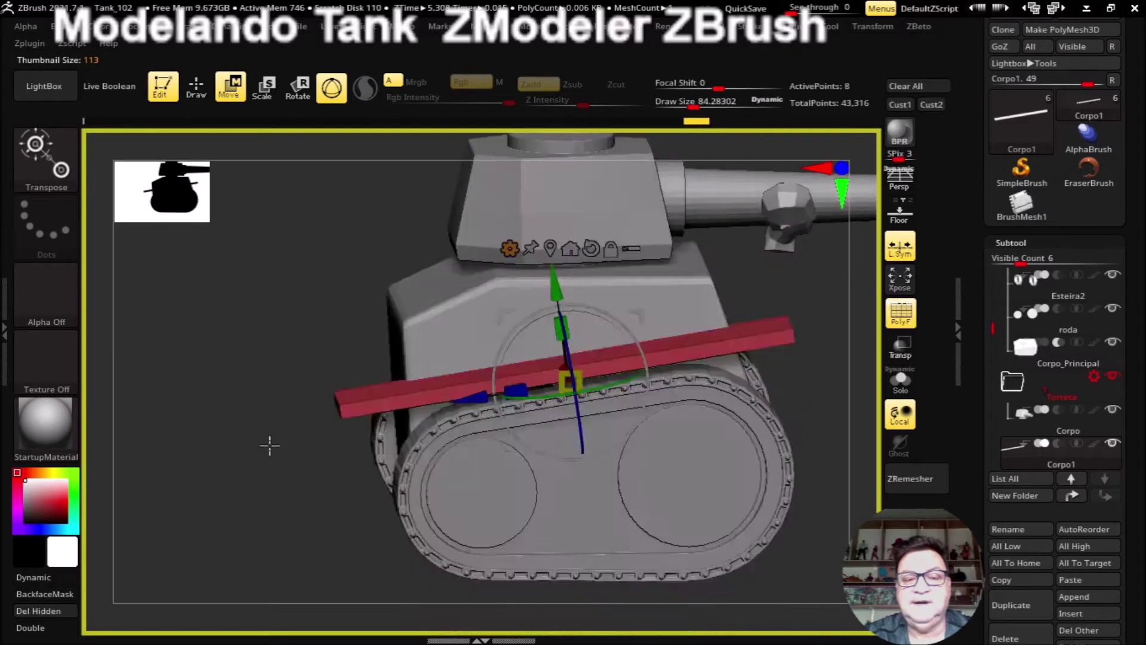
pyautogui.press('q')
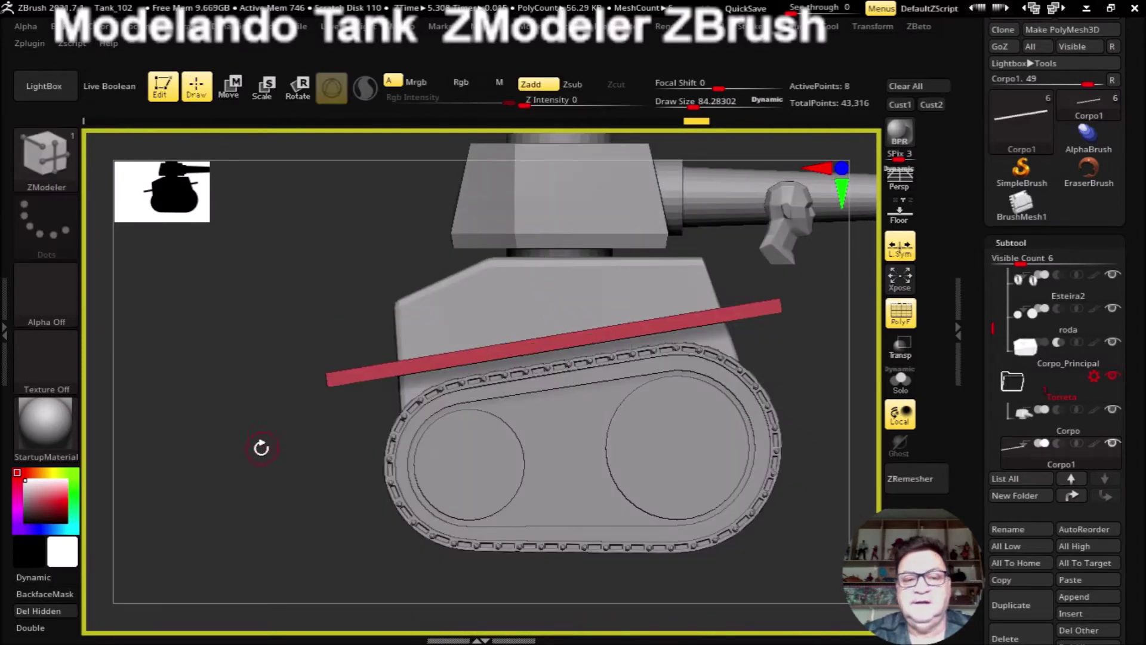
# Step: Isolate the red plate with Solo and zoom in on it
pyautogui.keyDown('alt'); pyautogui.moveTo(258, 446); pyautogui.dragTo(254, 418); pyautogui.keyUp('alt')
pyautogui.moveTo(346, 297)
pyautogui.mouseDown()
pyautogui.moveTo(299, 340)
pyautogui.moveTo(258, 284)
pyautogui.mouseUp()
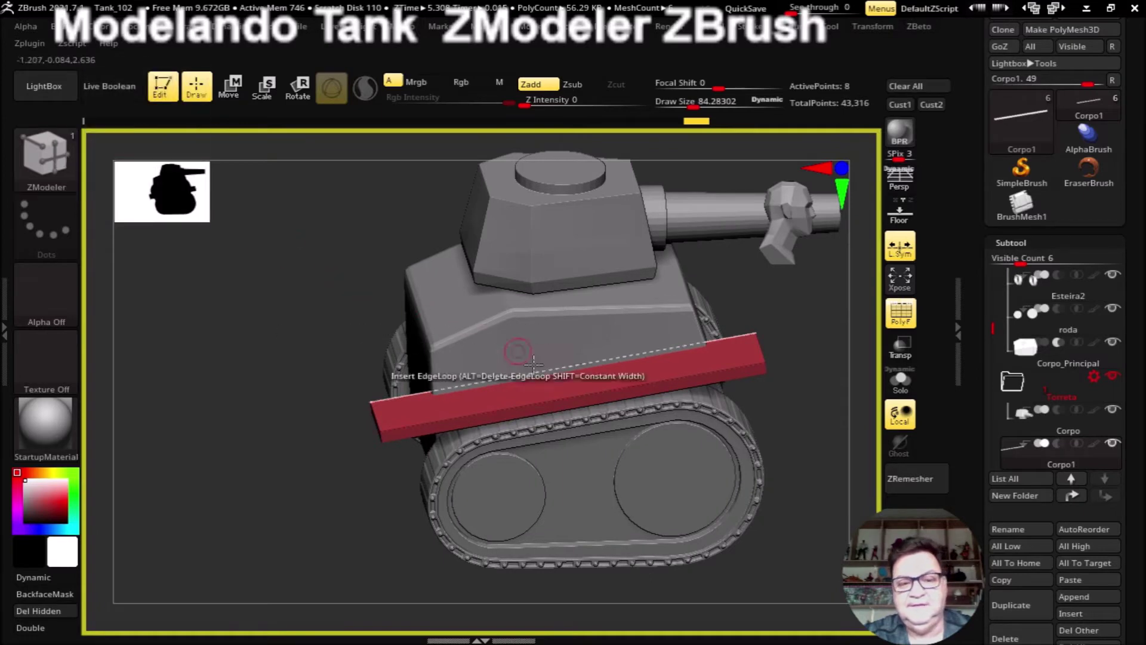
pyautogui.click(900, 380)
pyautogui.moveTo(768, 511)
pyautogui.mouseDown()
pyautogui.moveTo(714, 450)
pyautogui.moveTo(742, 517)
pyautogui.moveTo(601, 461)
pyautogui.moveTo(606, 488)
pyautogui.moveTo(647, 464)
pyautogui.mouseUp()
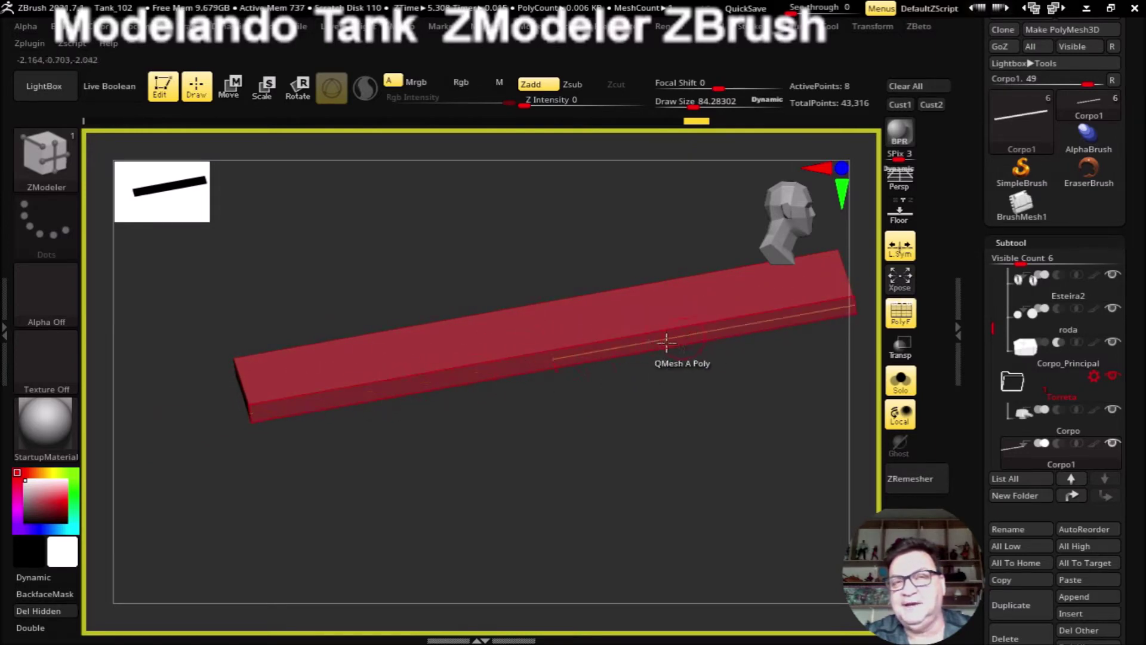
# Step: Insert Multiple EdgeLoops along the red plate for about 24 segments, then turn Solo off
pyautogui.moveTo(568, 494)
pyautogui.keyDown('alt'); pyautogui.mouseDown()
pyautogui.moveTo(546, 491)
pyautogui.moveTo(568, 471)
pyautogui.moveTo(614, 499)
pyautogui.moveTo(550, 392)
pyautogui.mouseUp(); pyautogui.keyUp('alt')
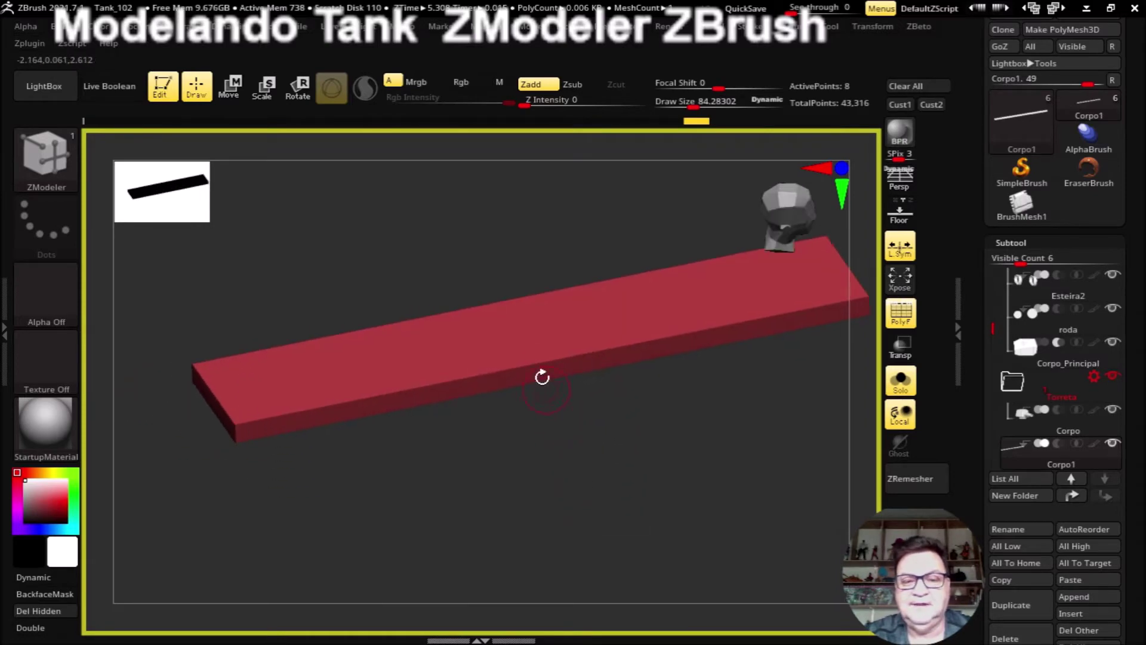
pyautogui.press('space')
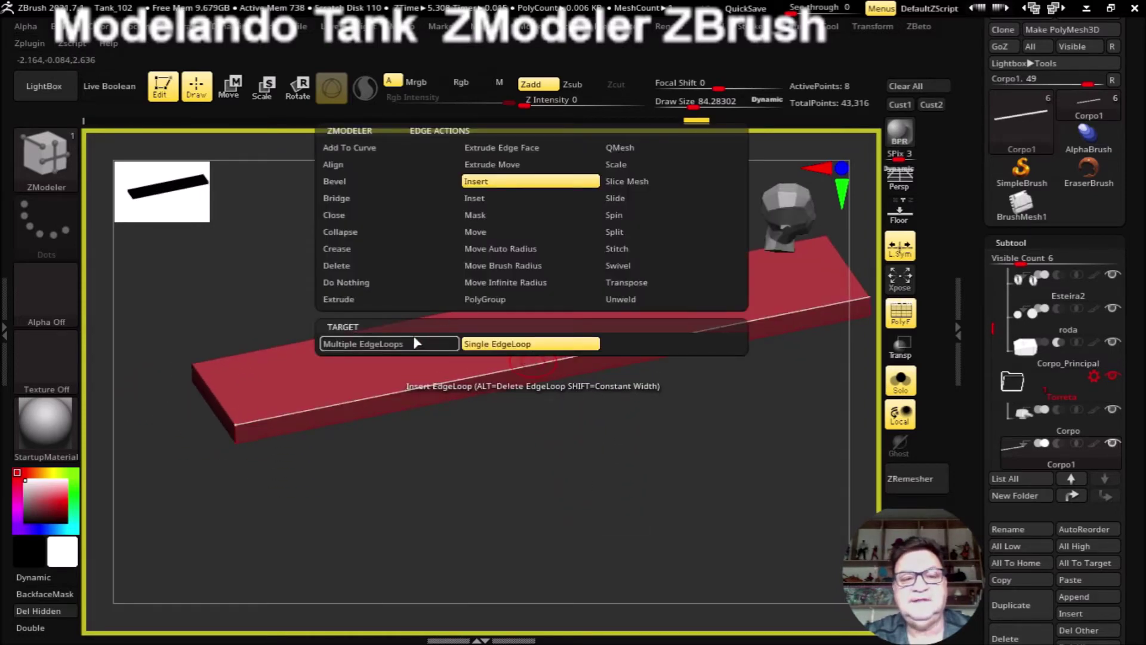
pyautogui.click(416, 343)
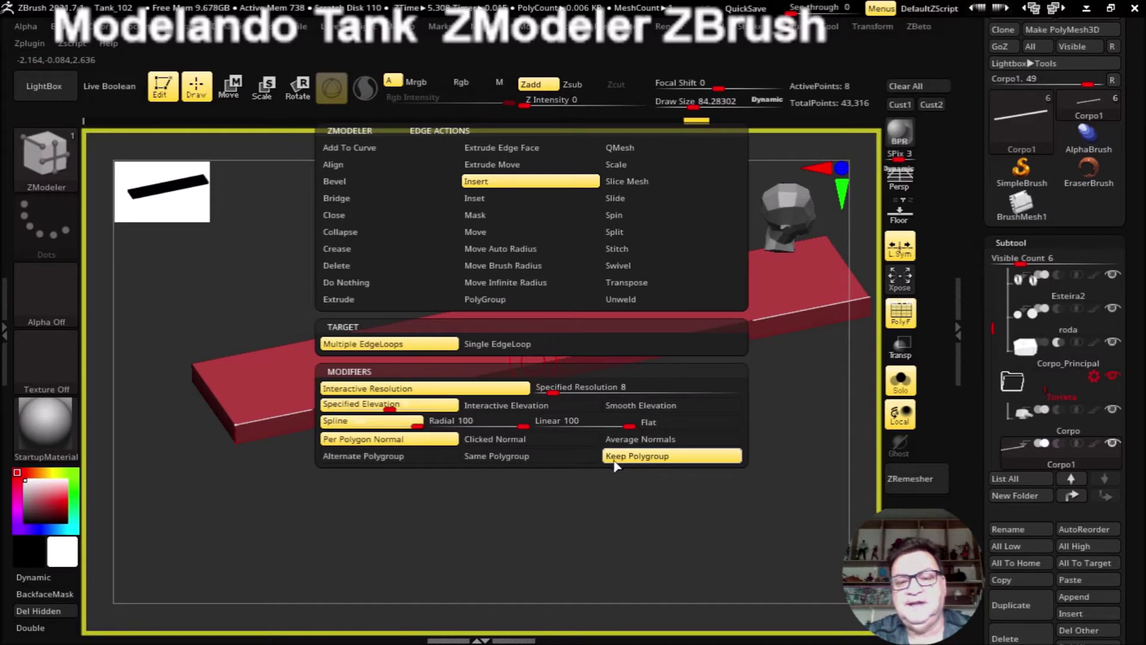
pyautogui.moveTo(530, 362); pyautogui.dragTo(541, 460)
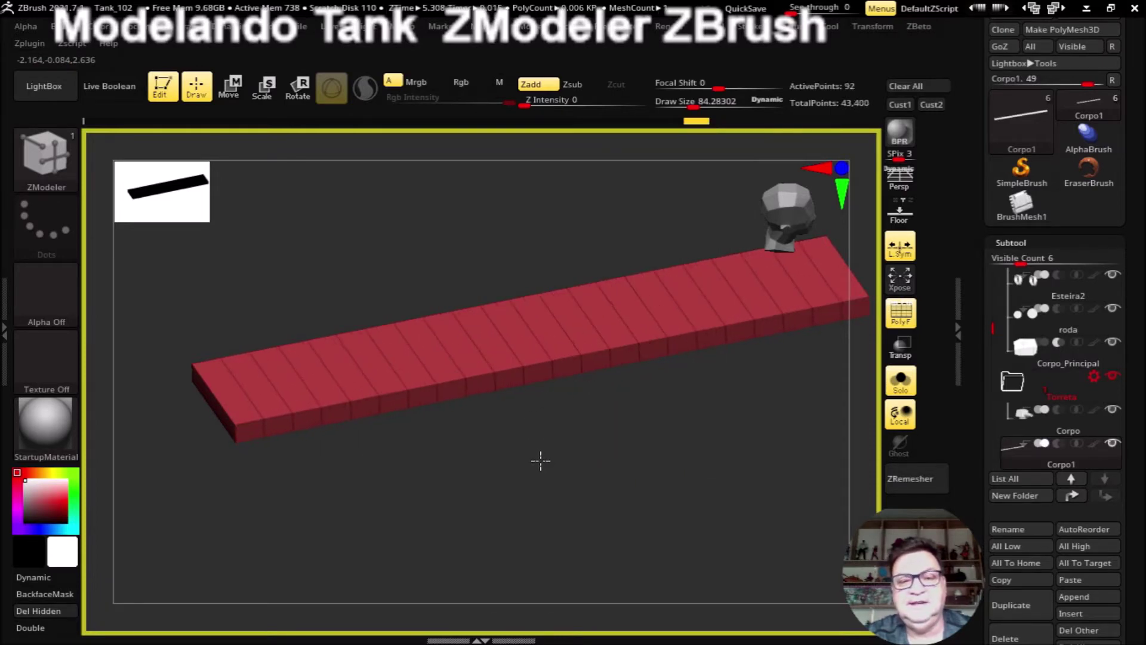
pyautogui.moveTo(539, 507)
pyautogui.mouseDown()
pyautogui.moveTo(554, 511)
pyautogui.moveTo(545, 481)
pyautogui.moveTo(535, 486)
pyautogui.moveTo(557, 452)
pyautogui.moveTo(593, 445)
pyautogui.mouseUp()
pyautogui.moveTo(575, 484)
pyautogui.mouseDown()
pyautogui.moveTo(583, 464)
pyautogui.moveTo(591, 496)
pyautogui.moveTo(559, 450)
pyautogui.mouseUp()
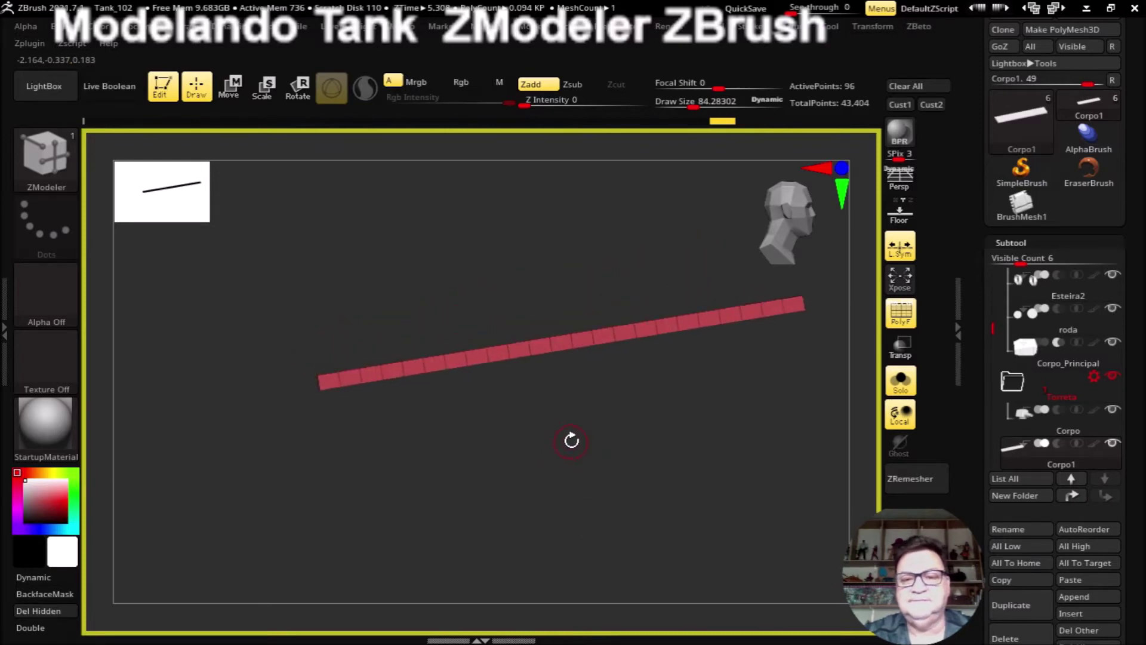
pyautogui.click(878, 385)
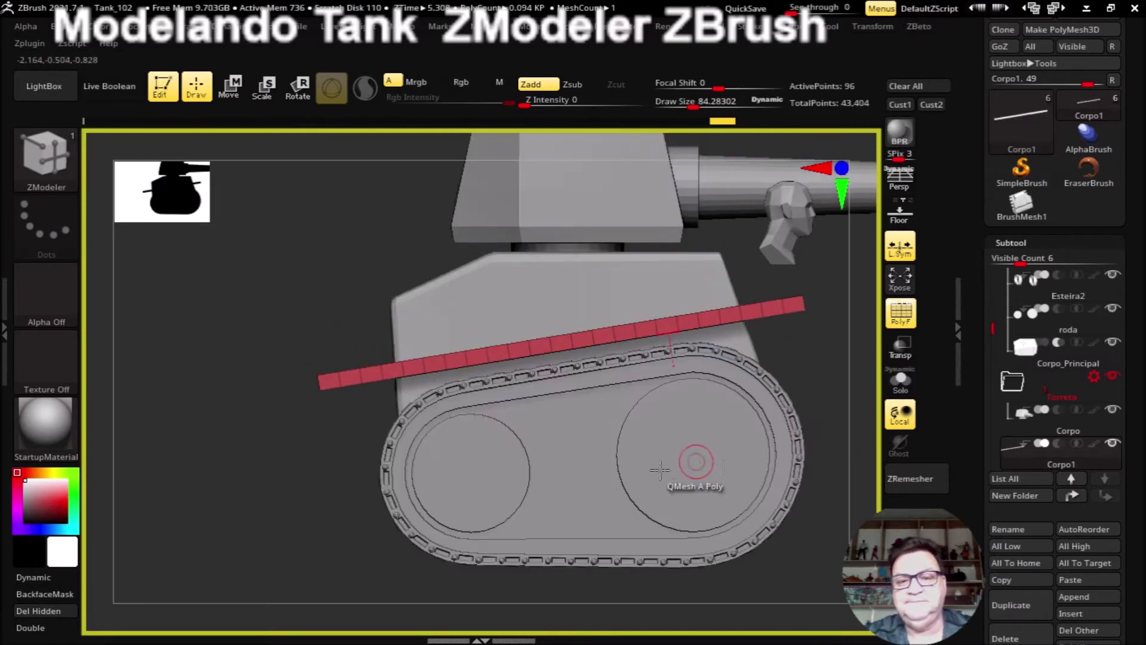
# Step: Apply a Bend Curve deformer to the red strip and lower its curve resolution to 6
pyautogui.click(232, 87)
pyautogui.keyDown('alt'); pyautogui.moveTo(329, 236); pyautogui.dragTo(301, 252); pyautogui.keyUp('alt')
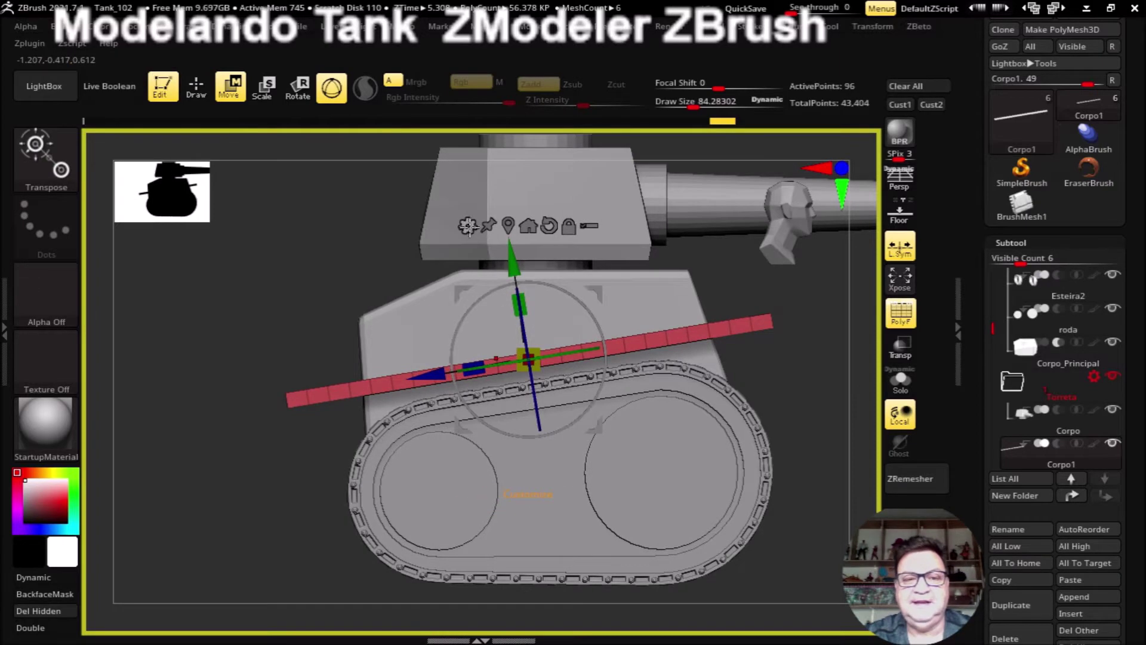
pyautogui.click(469, 227)
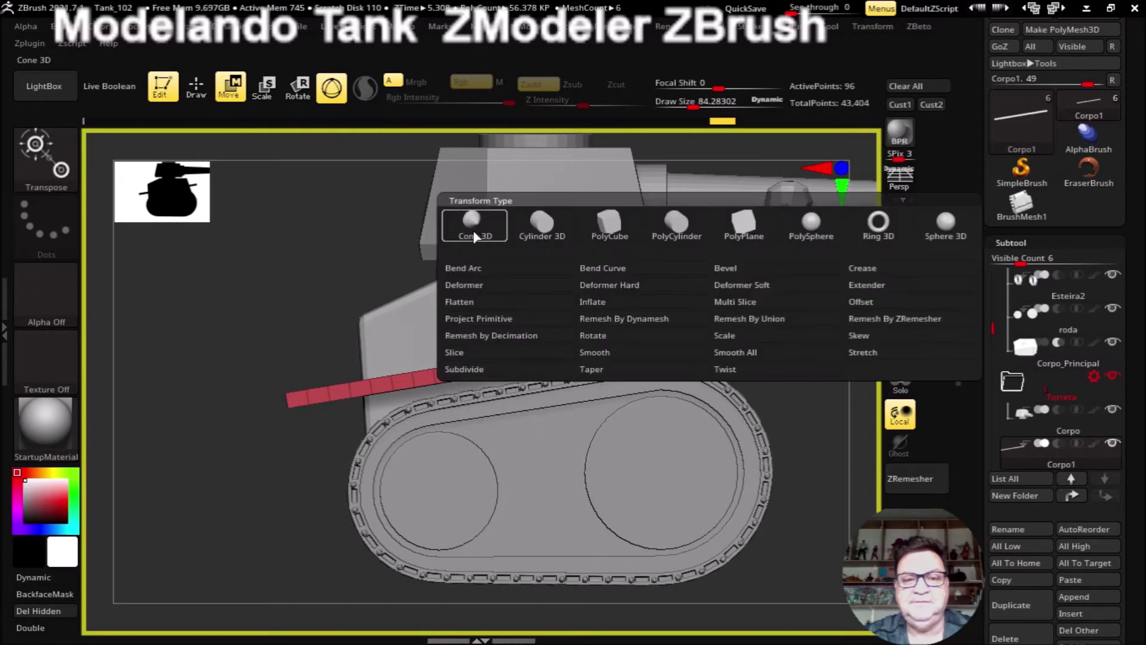
pyautogui.click(599, 271)
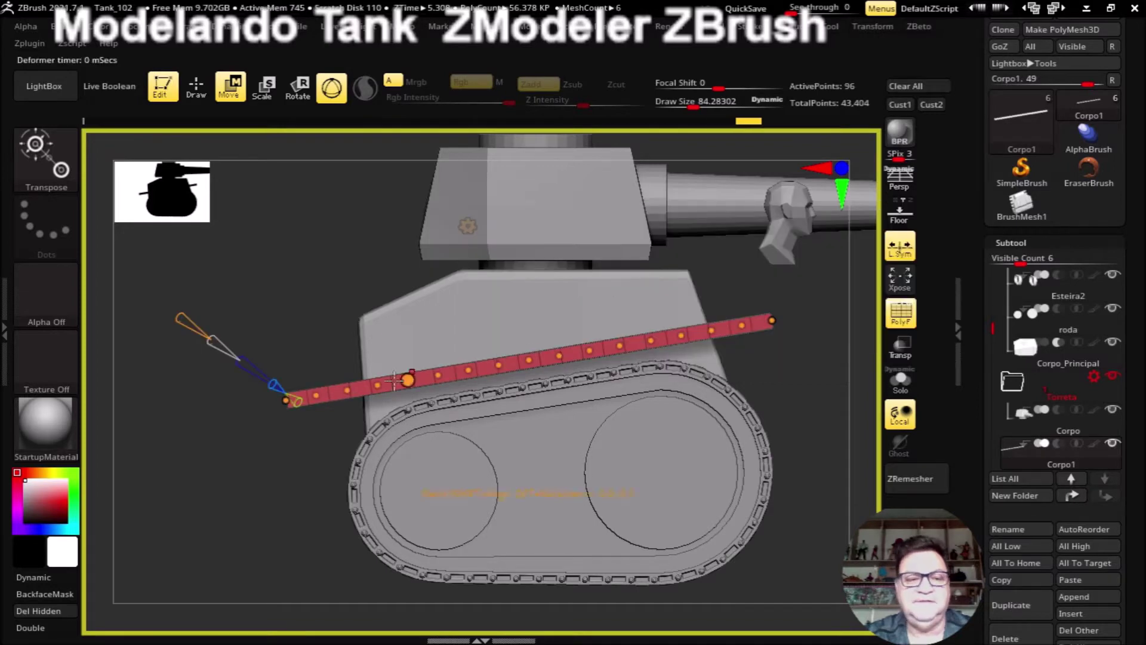
pyautogui.moveTo(268, 464)
pyautogui.keyDown('alt'); pyautogui.mouseDown()
pyautogui.moveTo(292, 468)
pyautogui.moveTo(269, 477)
pyautogui.mouseUp(); pyautogui.keyUp('alt')
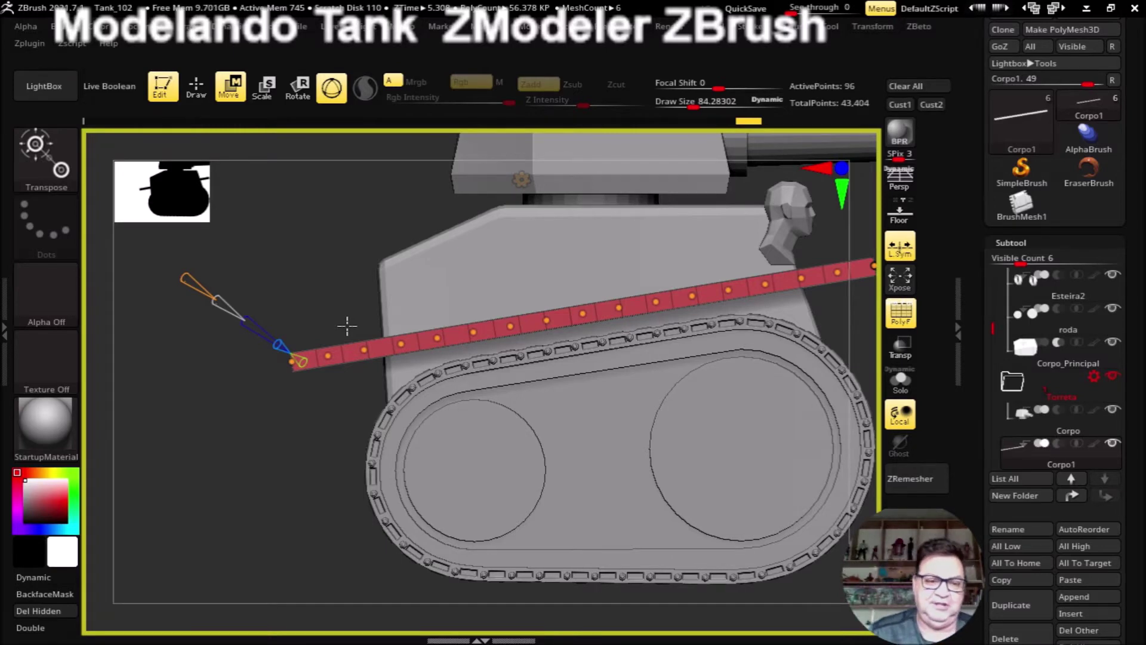
pyautogui.moveTo(185, 278); pyautogui.dragTo(206, 292)
pyautogui.moveTo(330, 504)
pyautogui.mouseDown()
pyautogui.moveTo(305, 491)
pyautogui.moveTo(299, 450)
pyautogui.moveTo(317, 486)
pyautogui.moveTo(292, 395)
pyautogui.moveTo(324, 423)
pyautogui.mouseUp()
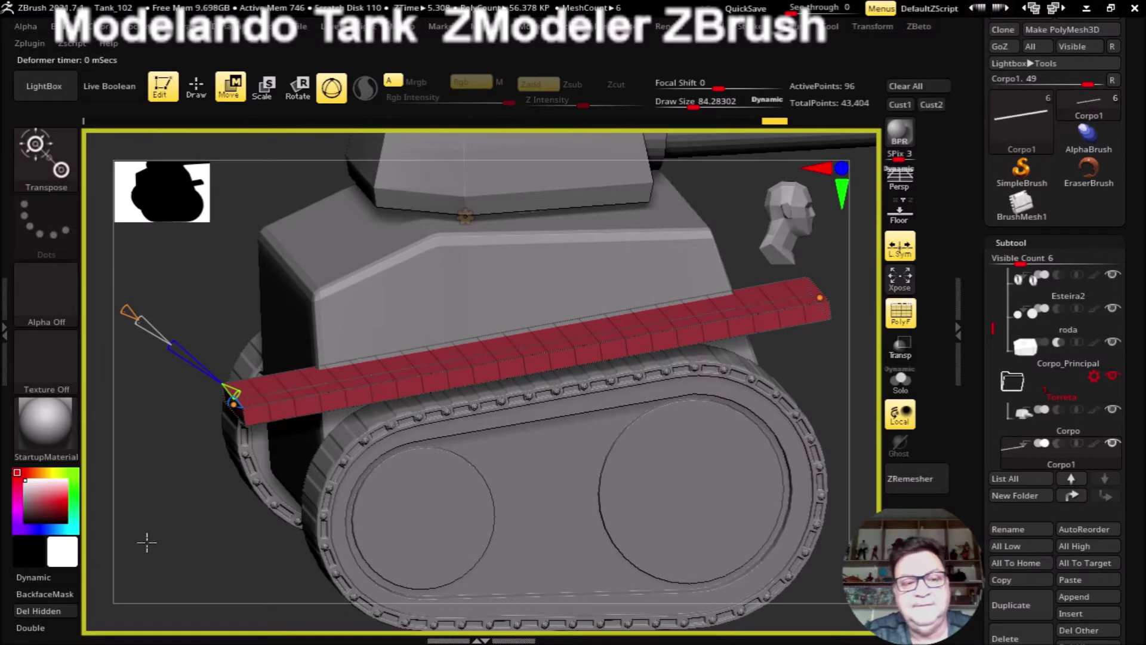
pyautogui.moveTo(146, 539); pyautogui.dragTo(215, 383)
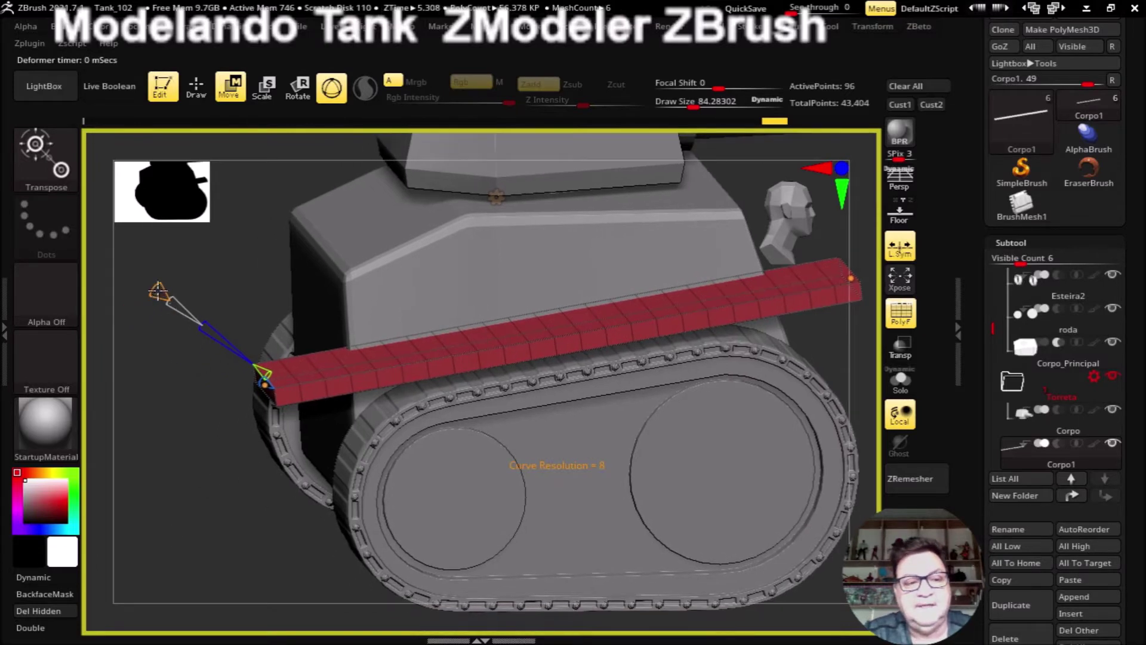
pyautogui.moveTo(155, 293); pyautogui.dragTo(132, 275)
# Step: Drag the bend deformer into place along the red strip and view it from higher up
pyautogui.moveTo(229, 517)
pyautogui.keyDown('alt'); pyautogui.mouseDown()
pyautogui.moveTo(251, 510)
pyautogui.moveTo(243, 489)
pyautogui.moveTo(335, 419)
pyautogui.mouseUp(); pyautogui.keyUp('alt')
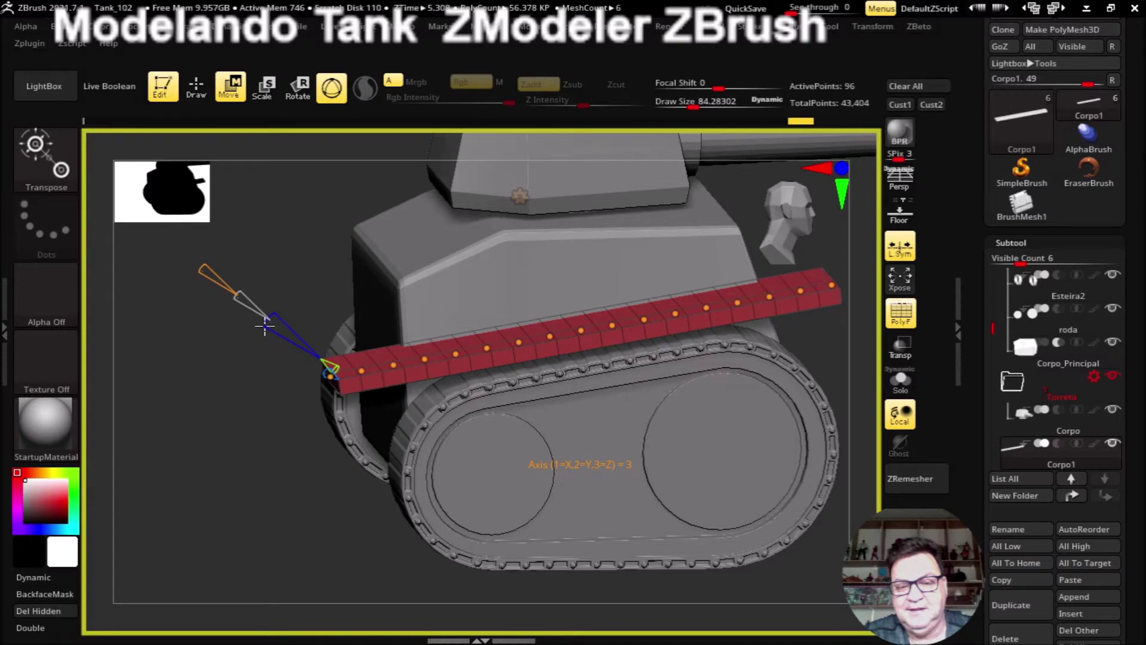
pyautogui.moveTo(272, 323)
pyautogui.mouseDown()
pyautogui.moveTo(286, 345)
pyautogui.moveTo(318, 351)
pyautogui.mouseUp()
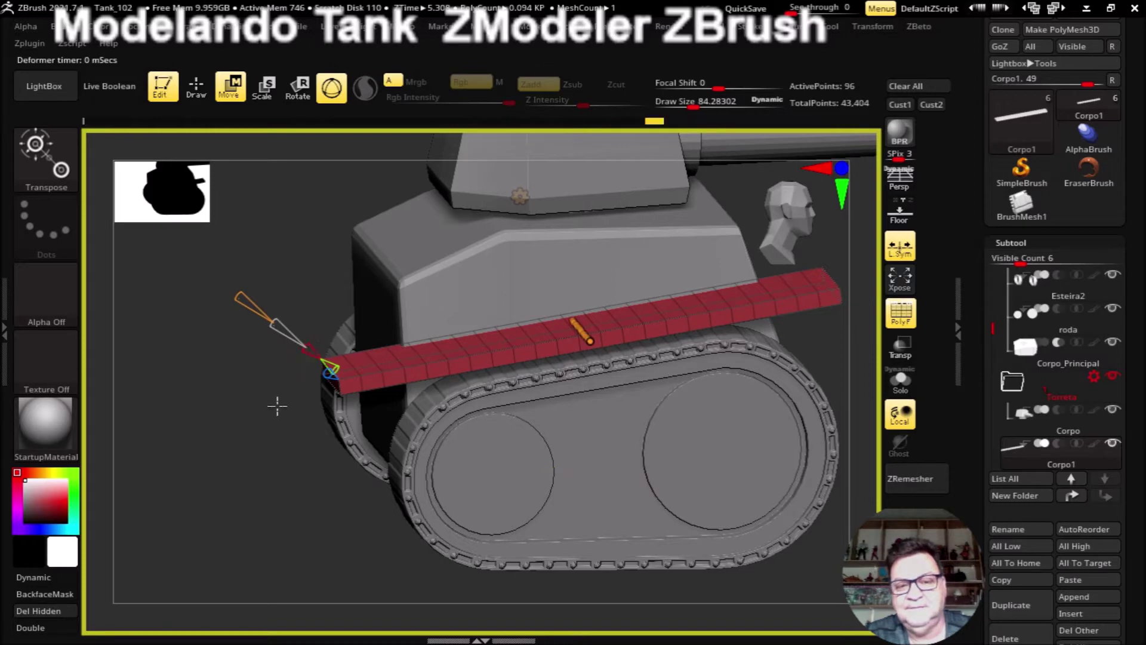
pyautogui.moveTo(271, 474)
pyautogui.mouseDown()
pyautogui.moveTo(282, 509)
pyautogui.moveTo(346, 466)
pyautogui.mouseUp()
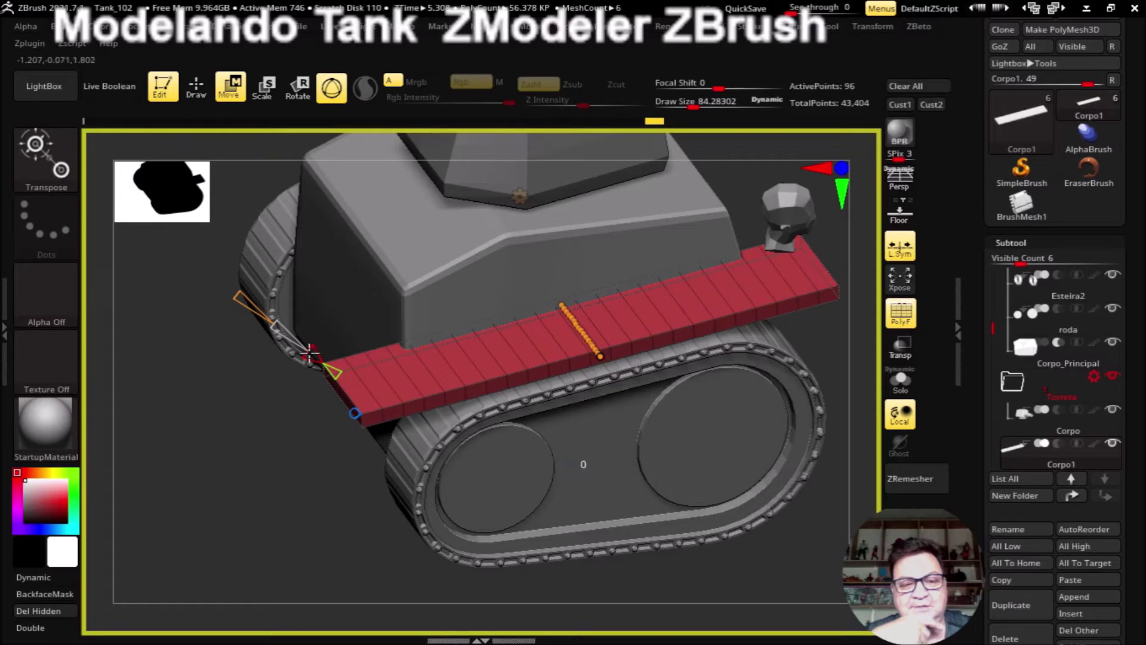
# Step: Switch the bend to its second axis and shift the bend point along the red bar
pyautogui.click(294, 339)
pyautogui.moveTo(294, 339); pyautogui.dragTo(299, 352)
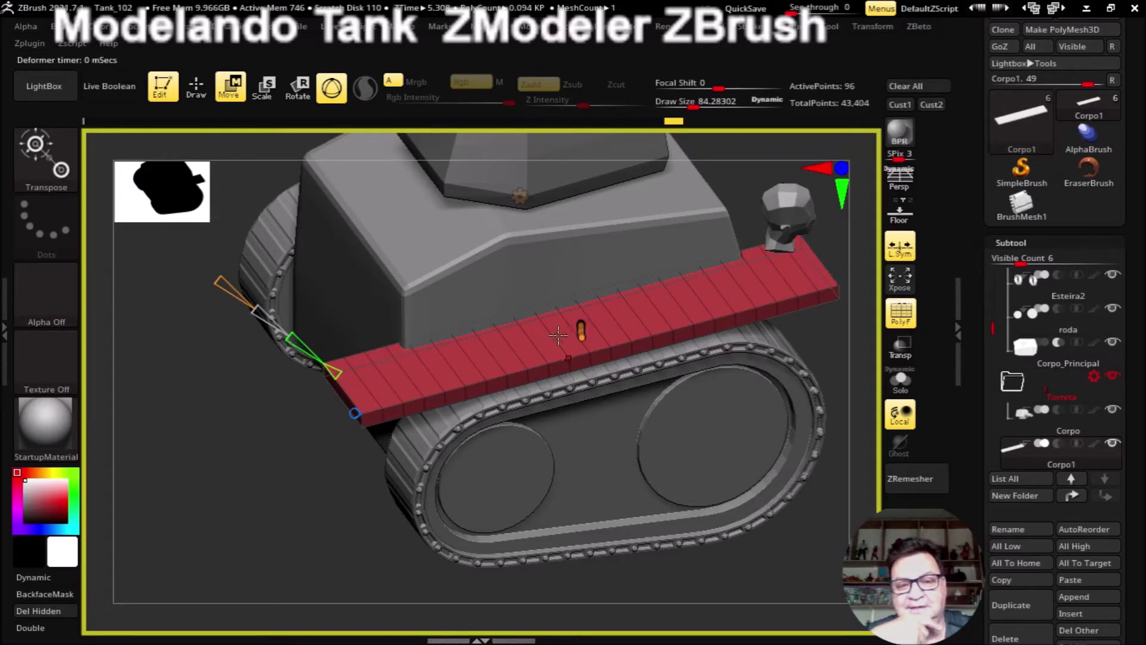
pyautogui.moveTo(576, 331)
pyautogui.mouseDown()
pyautogui.moveTo(455, 369)
pyautogui.moveTo(582, 330)
pyautogui.mouseUp()
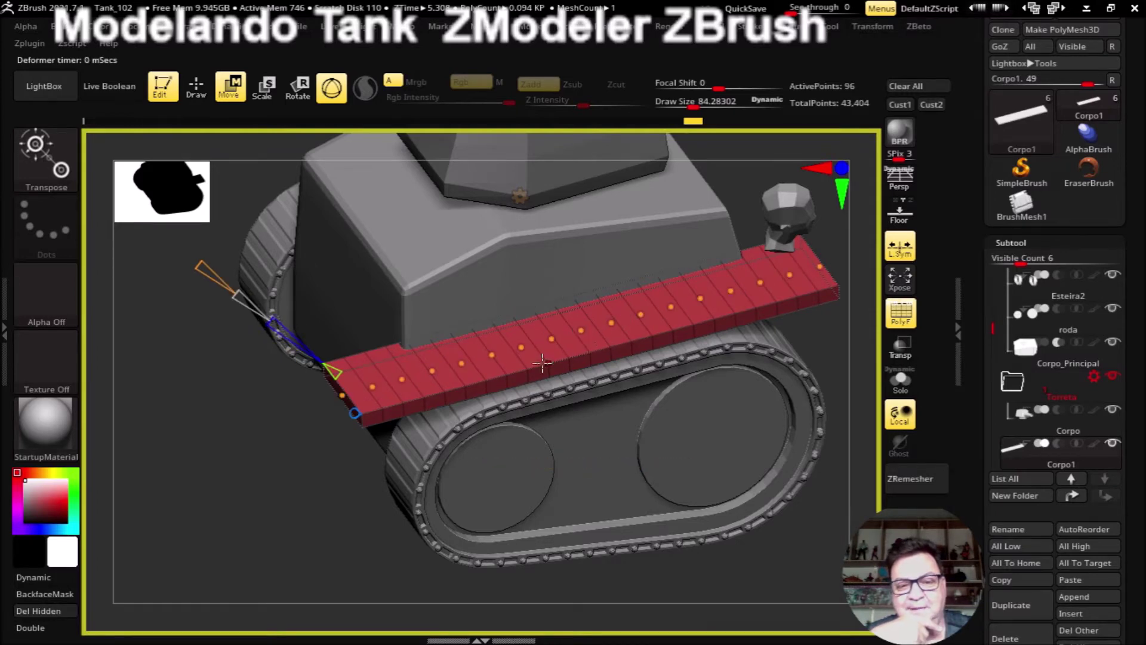
pyautogui.moveTo(302, 486); pyautogui.dragTo(273, 499)
pyautogui.moveTo(356, 552)
pyautogui.mouseDown()
pyautogui.moveTo(302, 538)
pyautogui.moveTo(325, 494)
pyautogui.moveTo(341, 504)
pyautogui.mouseUp()
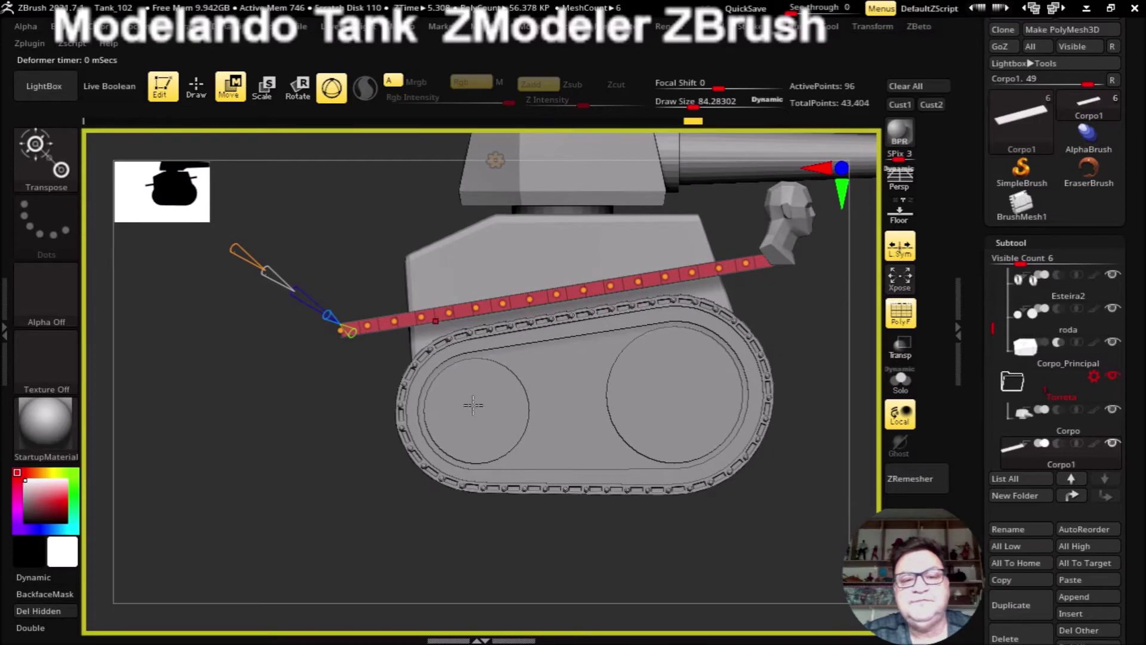
pyautogui.moveTo(814, 426)
pyautogui.keyDown('alt'); pyautogui.mouseDown()
pyautogui.moveTo(740, 427)
pyautogui.moveTo(760, 440)
pyautogui.moveTo(768, 427)
pyautogui.moveTo(791, 437)
pyautogui.moveTo(747, 404)
pyautogui.moveTo(775, 404)
pyautogui.moveTo(596, 350)
pyautogui.mouseUp(); pyautogui.keyUp('alt')
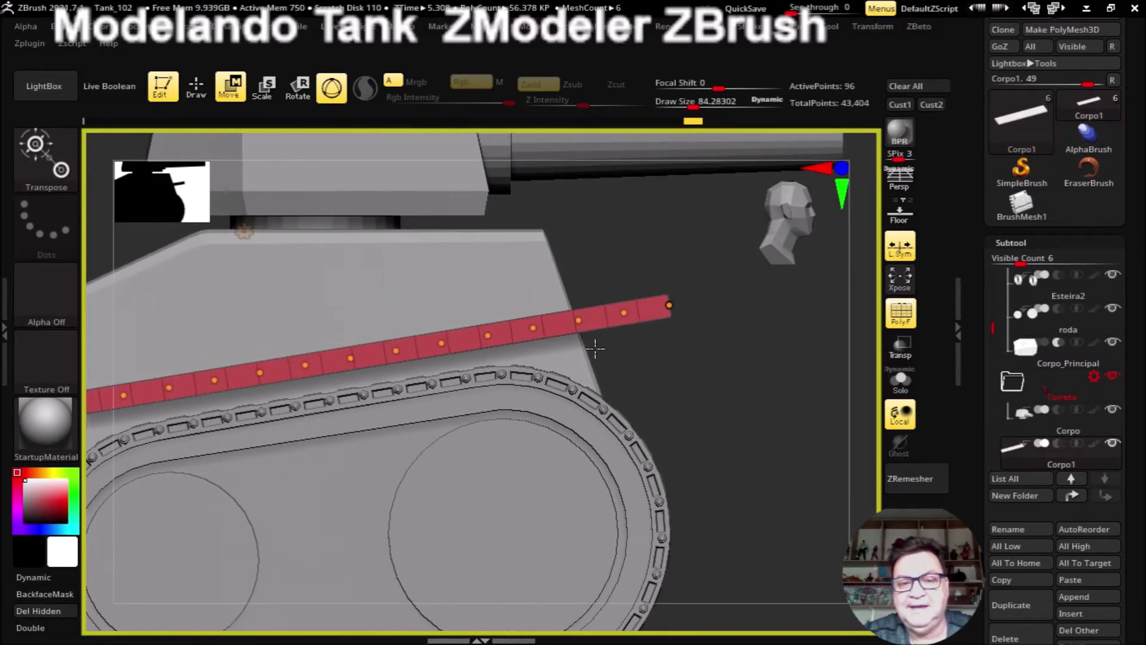
# Step: Bend the strip's right end downward so it hugs the track's curve
pyautogui.moveTo(669, 305); pyautogui.dragTo(674, 416)
pyautogui.moveTo(625, 327)
pyautogui.mouseDown()
pyautogui.moveTo(573, 323)
pyautogui.moveTo(535, 338)
pyautogui.mouseUp()
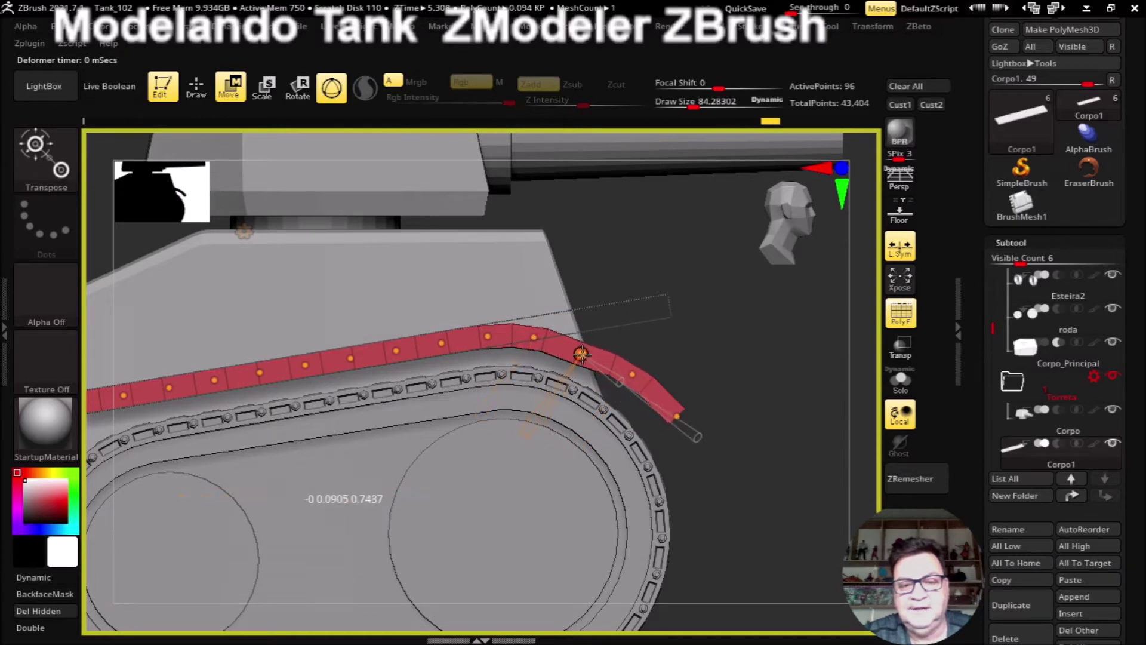
pyautogui.moveTo(595, 357)
pyautogui.mouseDown()
pyautogui.moveTo(542, 339)
pyautogui.moveTo(657, 382)
pyautogui.moveTo(606, 355)
pyautogui.moveTo(542, 343)
pyautogui.moveTo(622, 379)
pyautogui.moveTo(670, 410)
pyautogui.moveTo(654, 420)
pyautogui.moveTo(737, 461)
pyautogui.mouseUp()
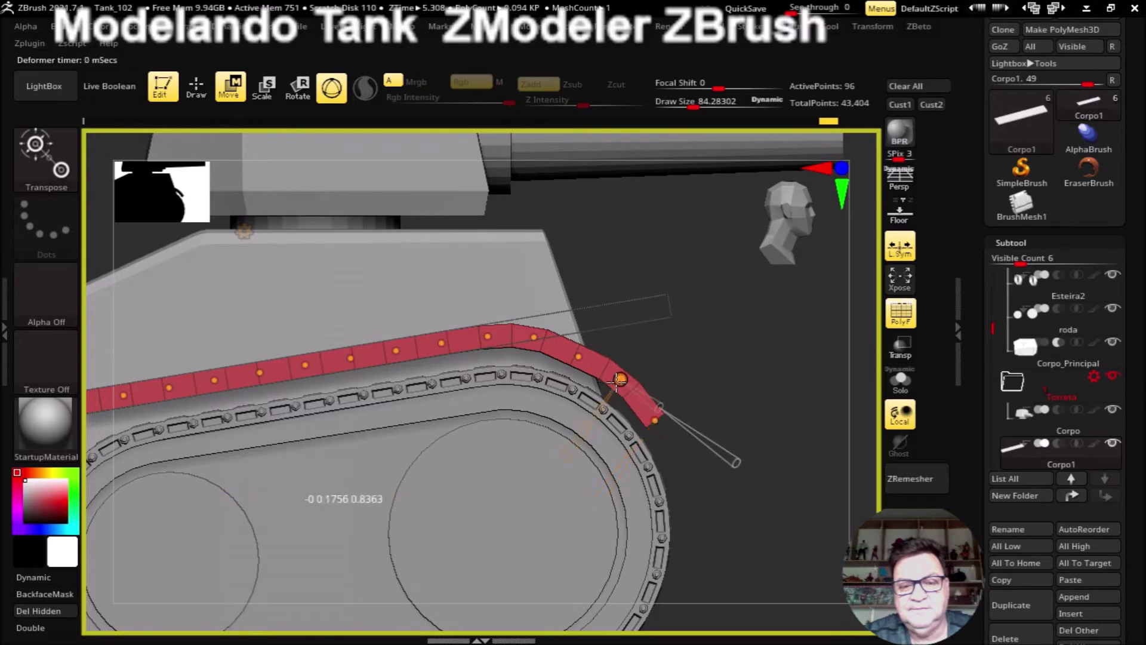
pyautogui.moveTo(578, 357); pyautogui.dragTo(694, 436)
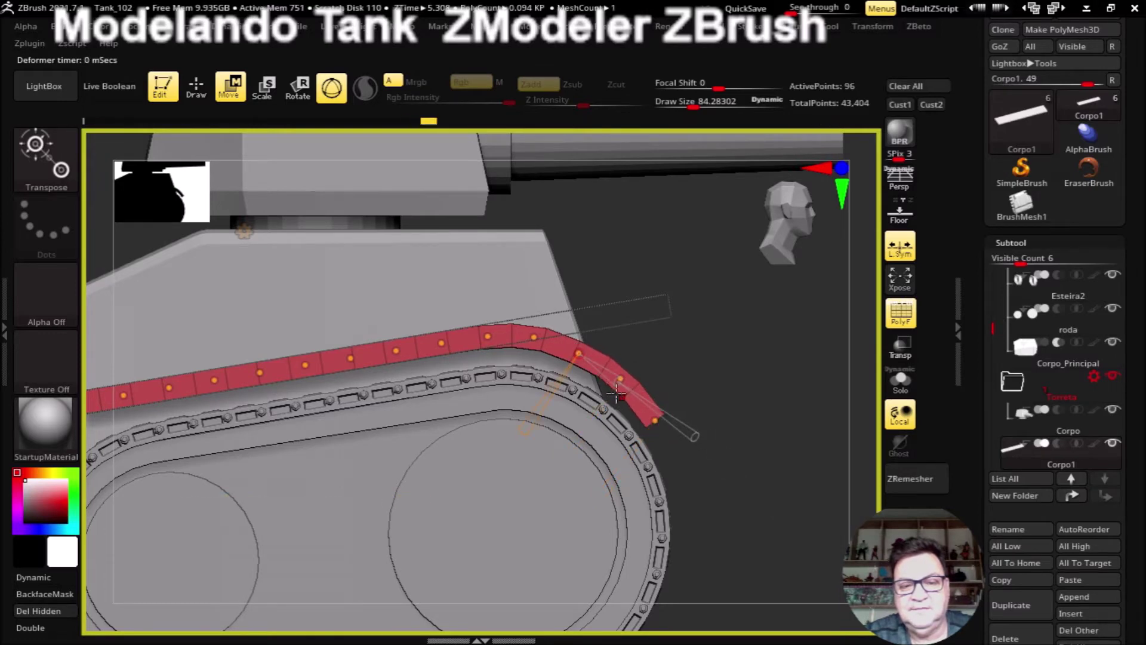
pyautogui.hotkey('ctrl', 'z')
pyautogui.keyDown('ctrl'); pyautogui.moveTo(654, 411); pyautogui.dragTo(778, 379, button='right'); pyautogui.keyUp('ctrl')
pyautogui.keyDown('alt'); pyautogui.moveTo(863, 325); pyautogui.dragTo(599, 328, button='right'); pyautogui.keyUp('alt')
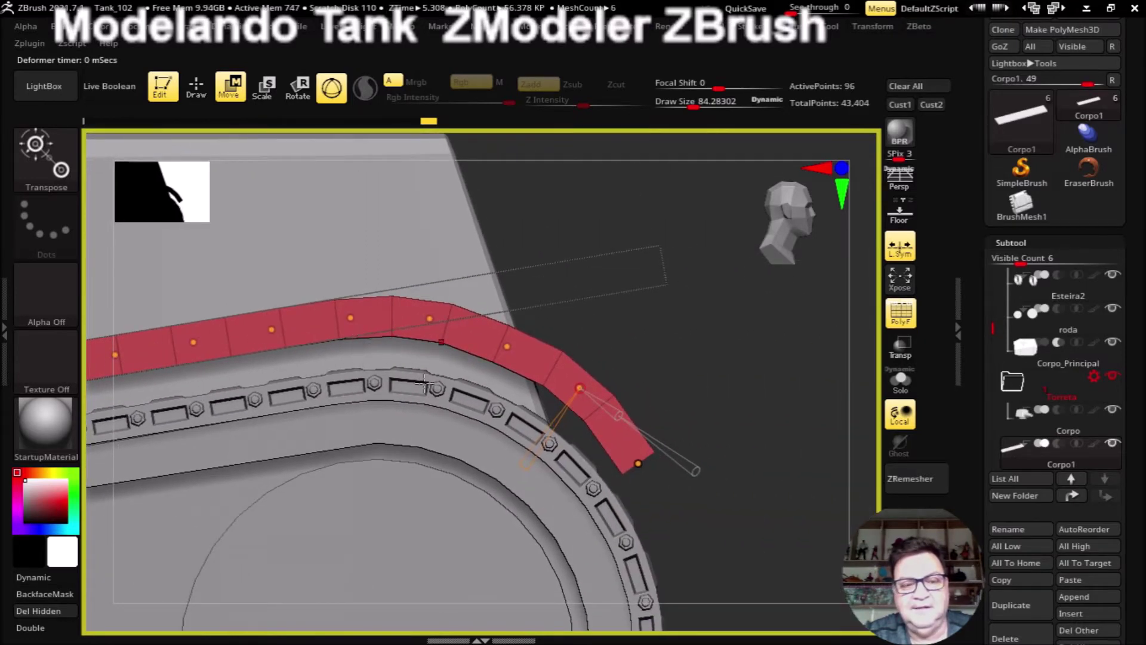
pyautogui.moveTo(636, 461); pyautogui.dragTo(648, 449)
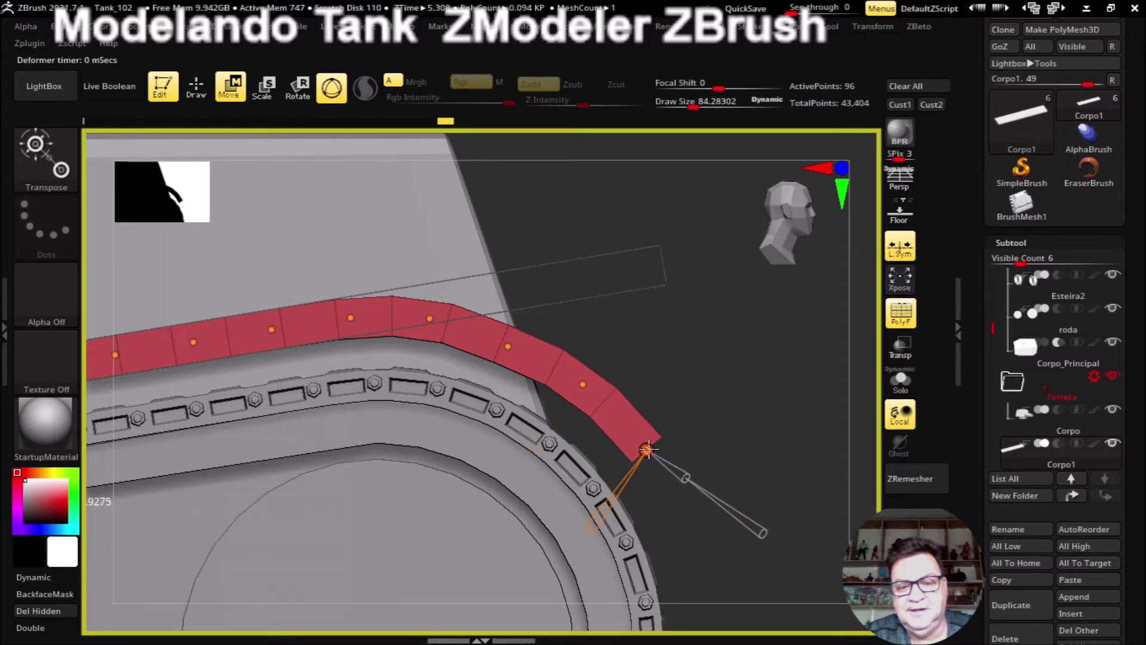
pyautogui.moveTo(646, 449); pyautogui.dragTo(637, 439)
# Step: Set the bend anchor on curve points near the strip's end and check the side view
pyautogui.click(583, 382)
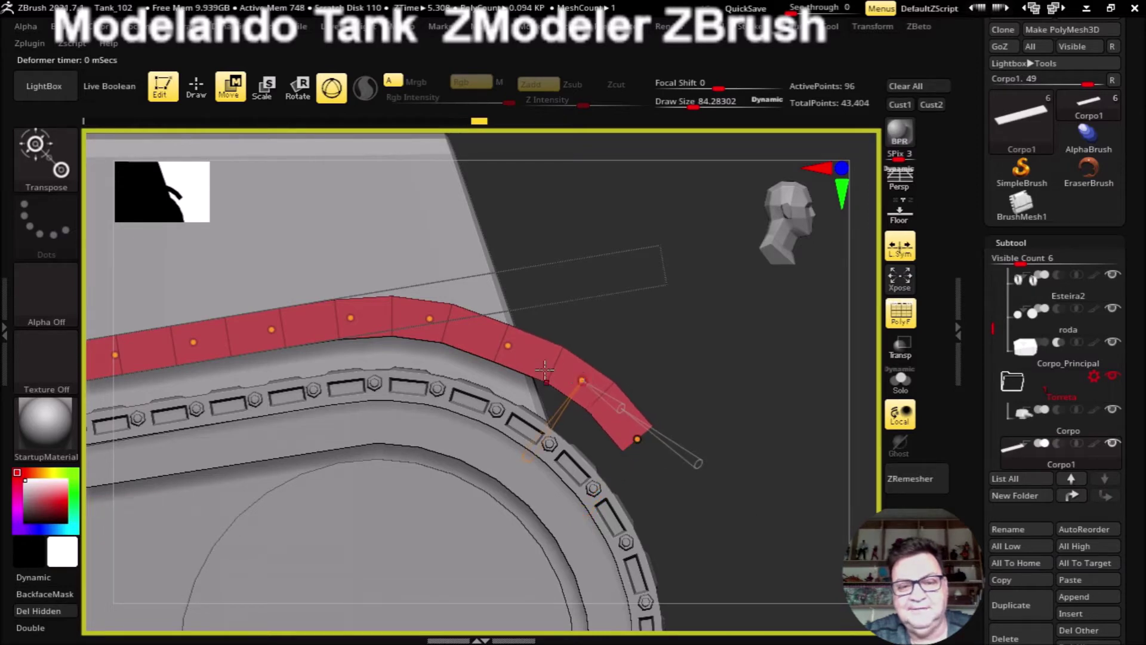
pyautogui.click(506, 345)
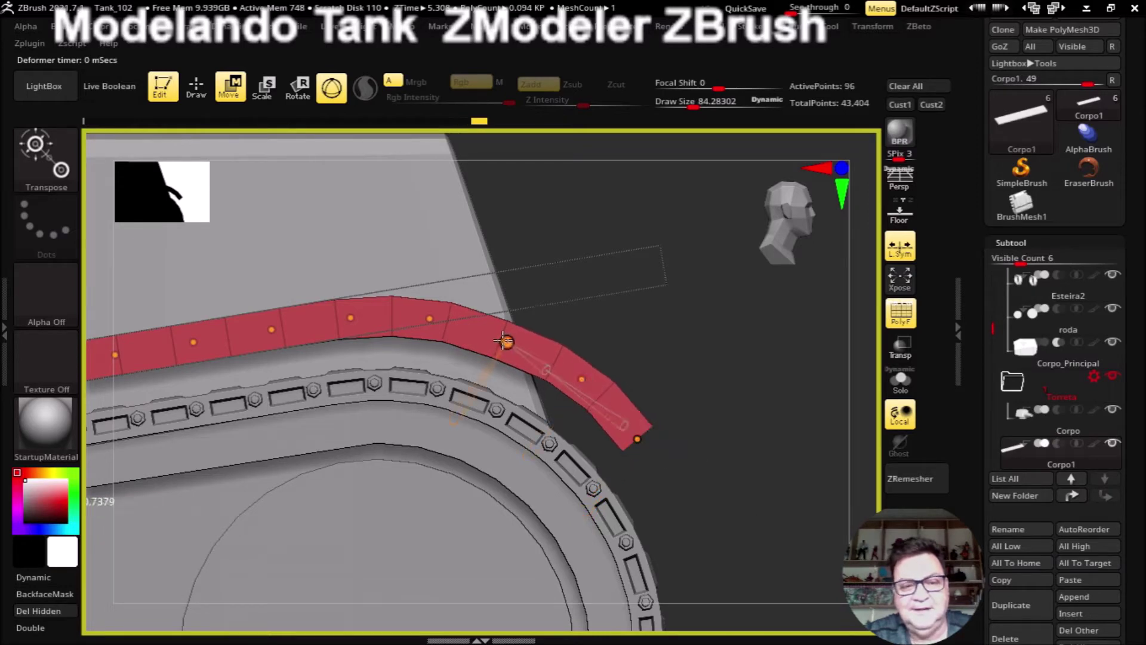
pyautogui.click(430, 319)
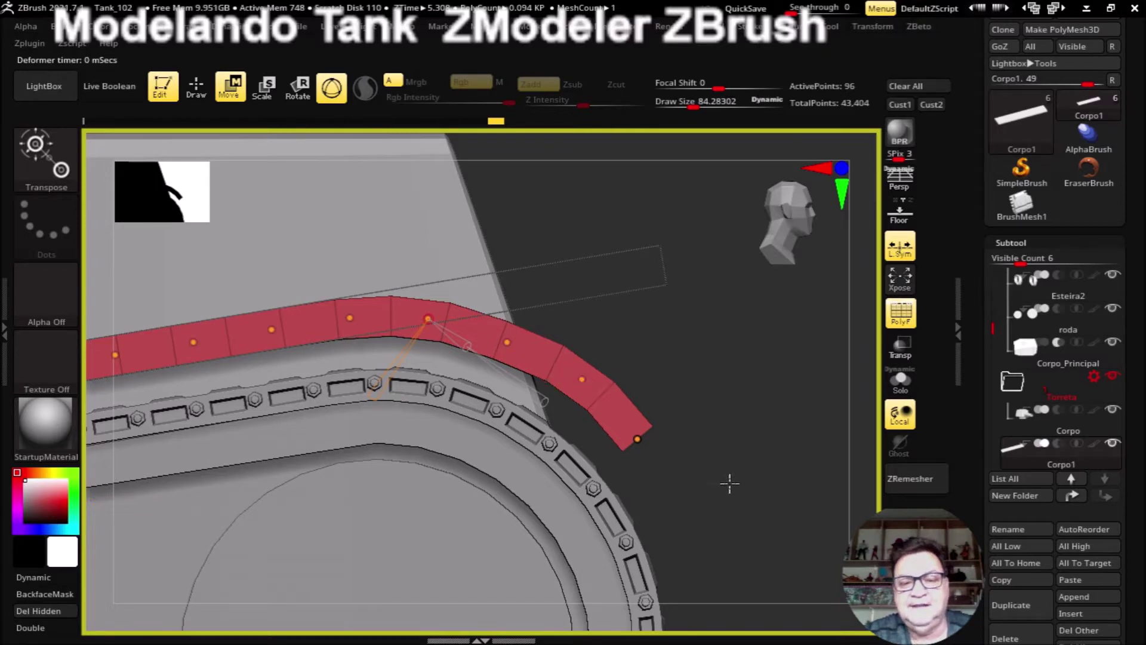
pyautogui.click(507, 341)
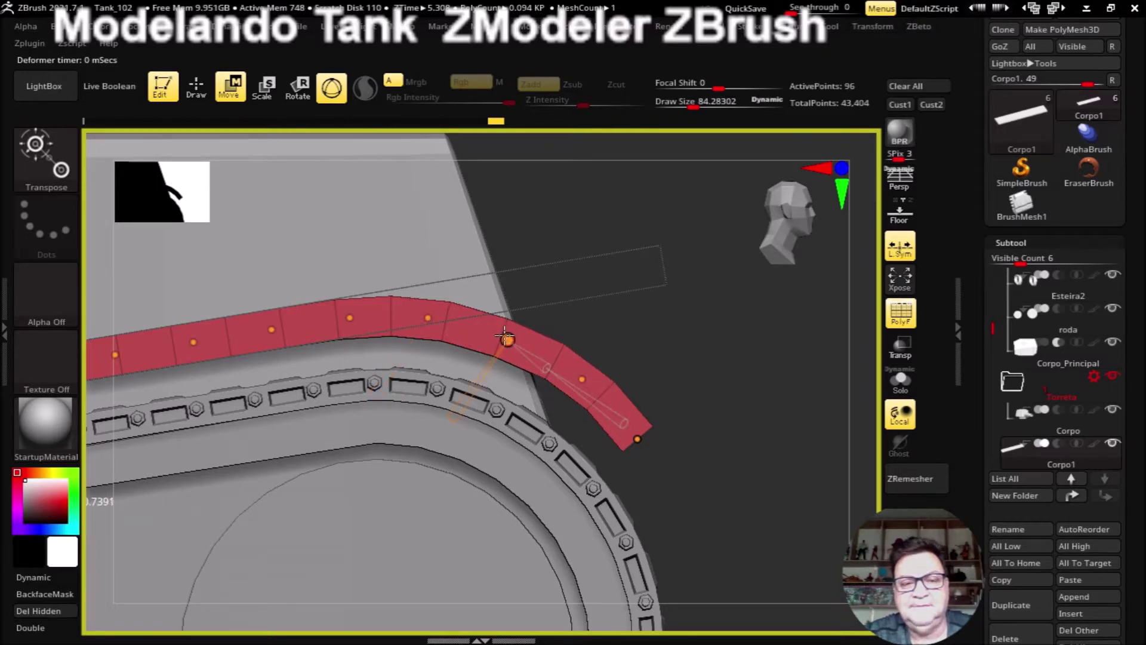
pyautogui.click(582, 380)
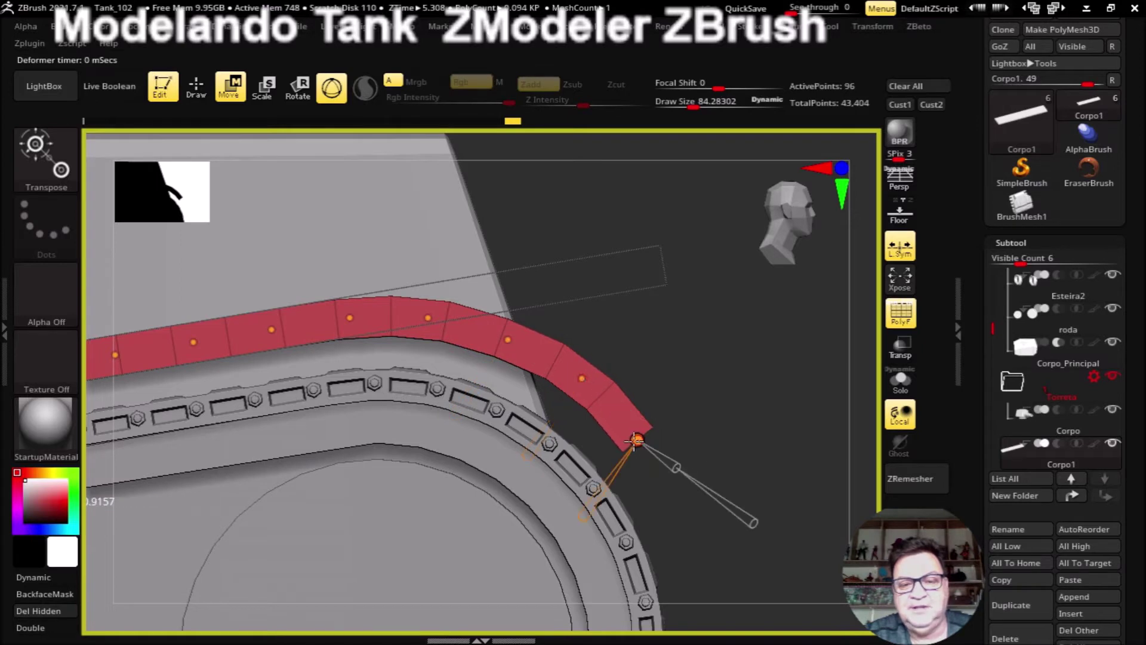
pyautogui.moveTo(737, 545); pyautogui.dragTo(496, 455)
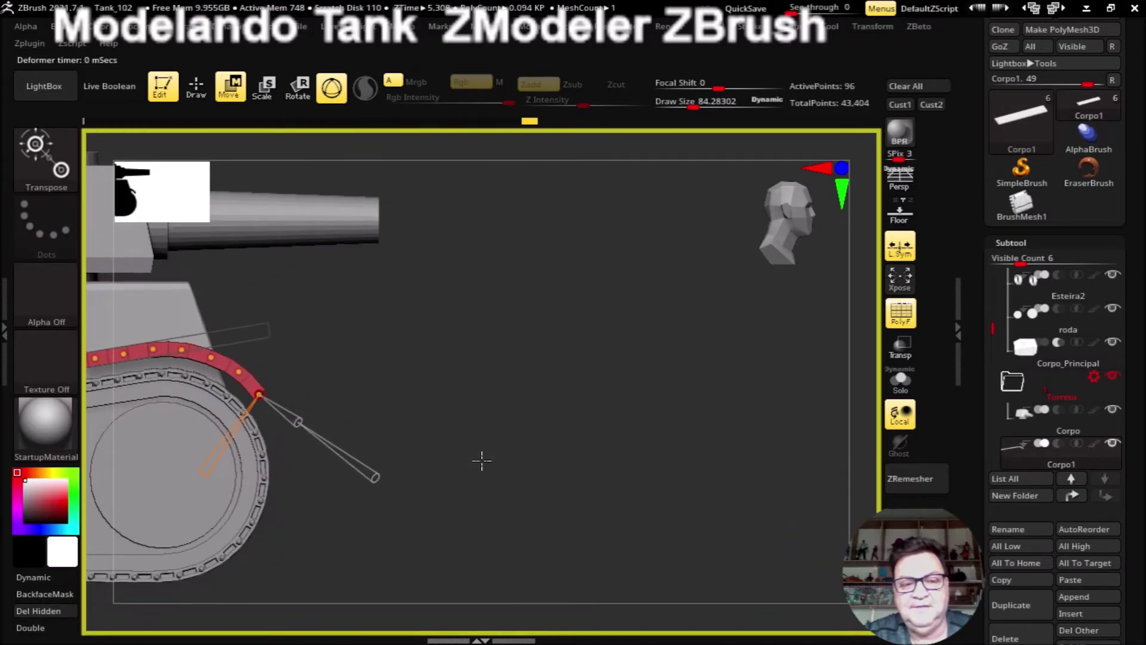
# Step: Place Bend Curve points along the red strip and bend its left end downward
pyautogui.press('f')
pyautogui.moveTo(359, 486)
pyautogui.keyDown('alt'); pyautogui.mouseDown()
pyautogui.moveTo(273, 452)
pyautogui.moveTo(525, 281)
pyautogui.moveTo(415, 471)
pyautogui.moveTo(335, 509)
pyautogui.moveTo(384, 477)
pyautogui.moveTo(381, 488)
pyautogui.moveTo(373, 451)
pyautogui.mouseUp(); pyautogui.keyUp('alt')
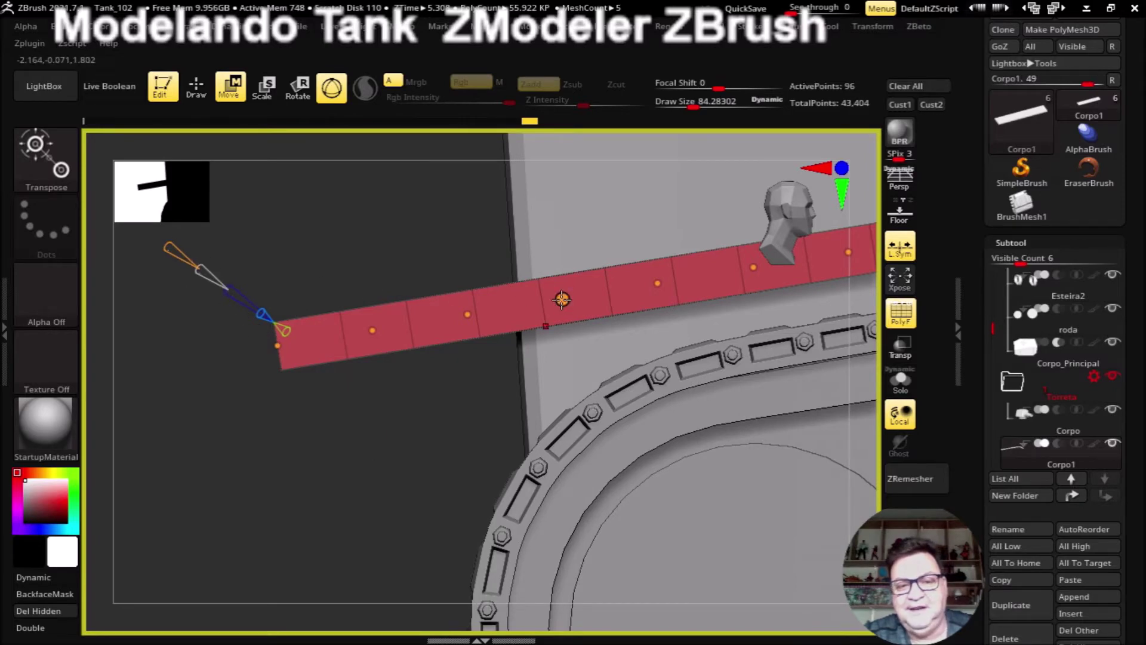
pyautogui.moveTo(564, 299); pyautogui.dragTo(382, 457)
pyautogui.moveTo(400, 416); pyautogui.dragTo(449, 345)
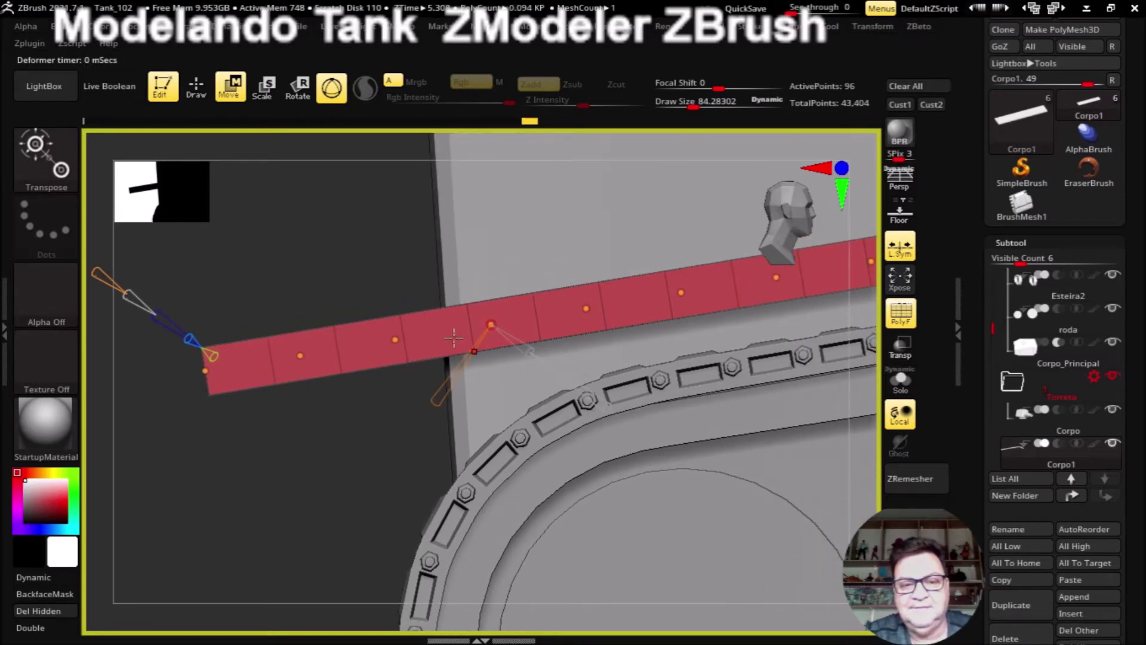
pyautogui.click(586, 310)
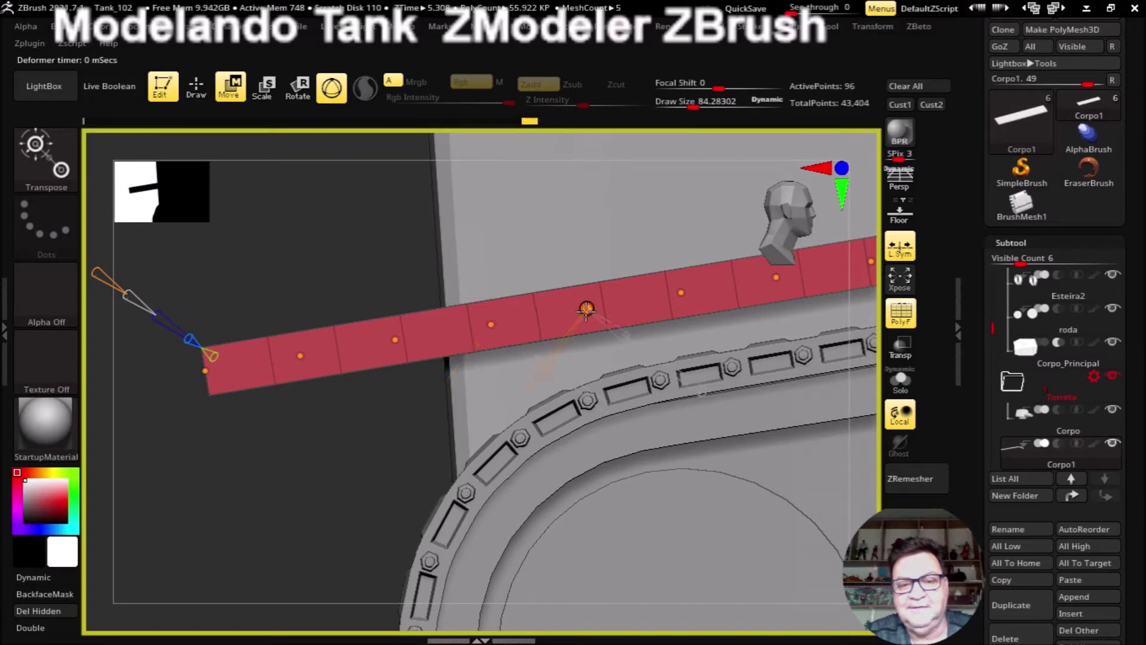
pyautogui.click(391, 339)
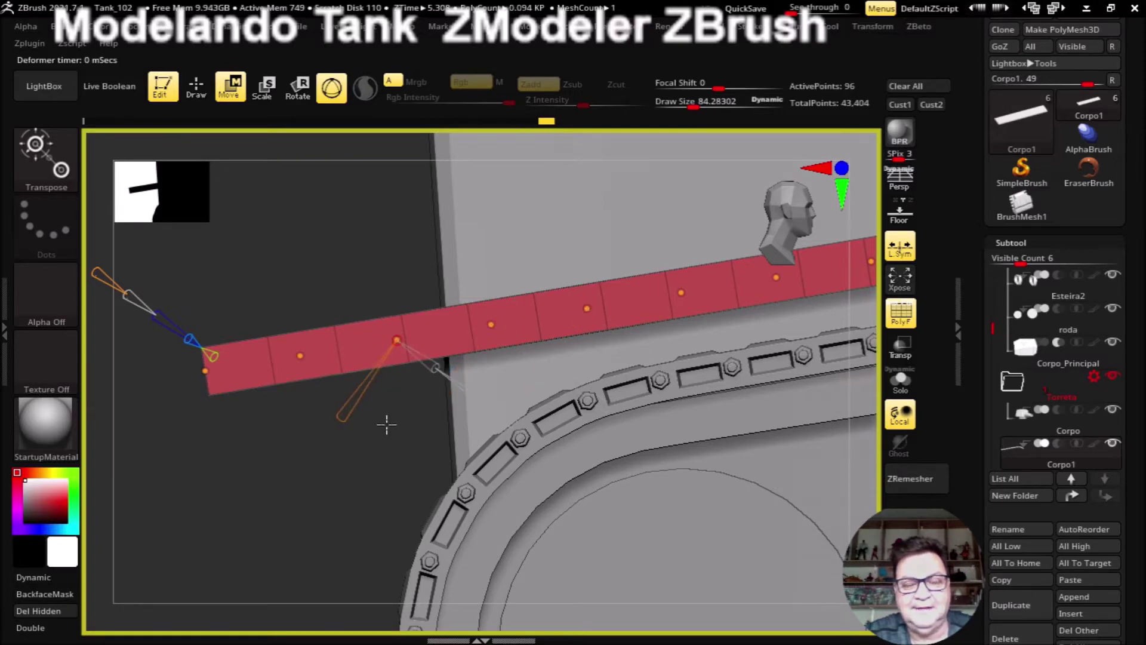
pyautogui.moveTo(244, 386)
pyautogui.mouseDown()
pyautogui.moveTo(307, 396)
pyautogui.moveTo(346, 346)
pyautogui.mouseUp()
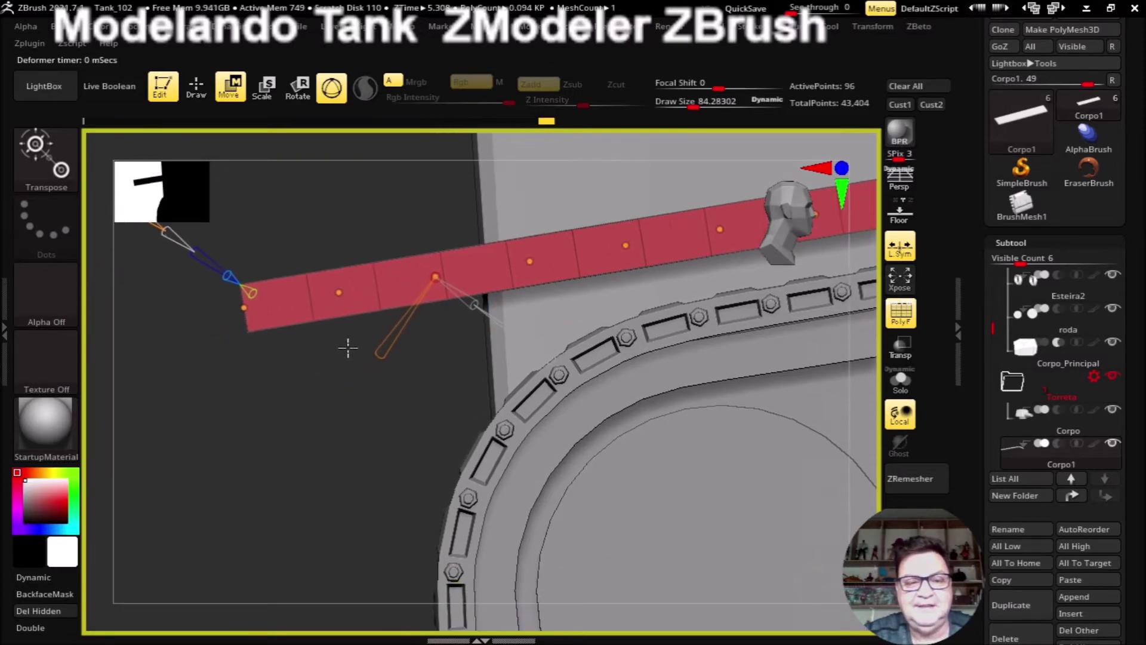
pyautogui.moveTo(235, 314); pyautogui.dragTo(322, 376)
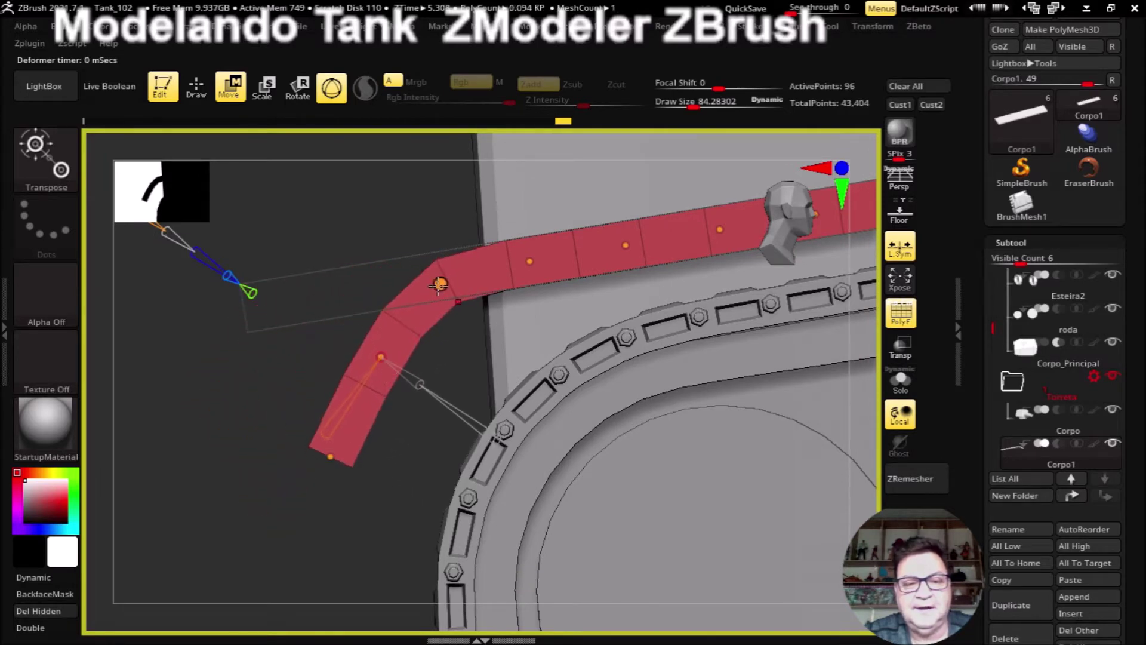
# Step: Smooth the left-end bend into a rounded curve and tip the strip's end up and right
pyautogui.moveTo(348, 311)
pyautogui.mouseDown()
pyautogui.moveTo(458, 312)
pyautogui.moveTo(537, 276)
pyautogui.mouseUp()
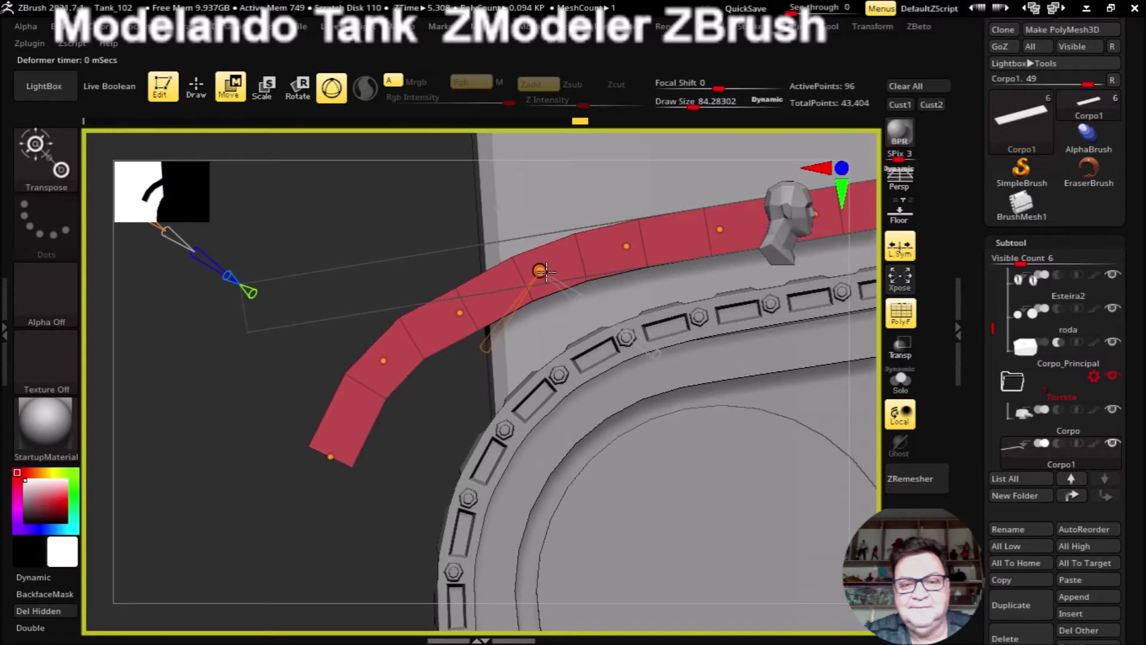
pyautogui.click(469, 312)
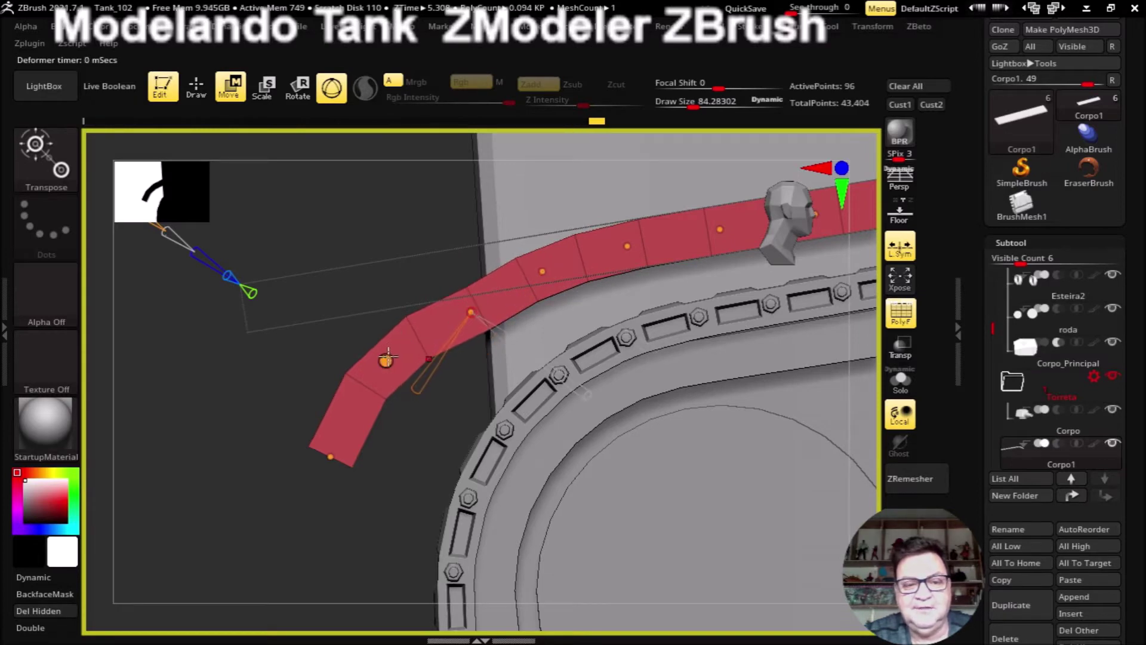
pyautogui.moveTo(388, 357); pyautogui.dragTo(371, 414)
pyautogui.moveTo(332, 457)
pyautogui.mouseDown()
pyautogui.moveTo(275, 534)
pyautogui.moveTo(370, 449)
pyautogui.mouseUp()
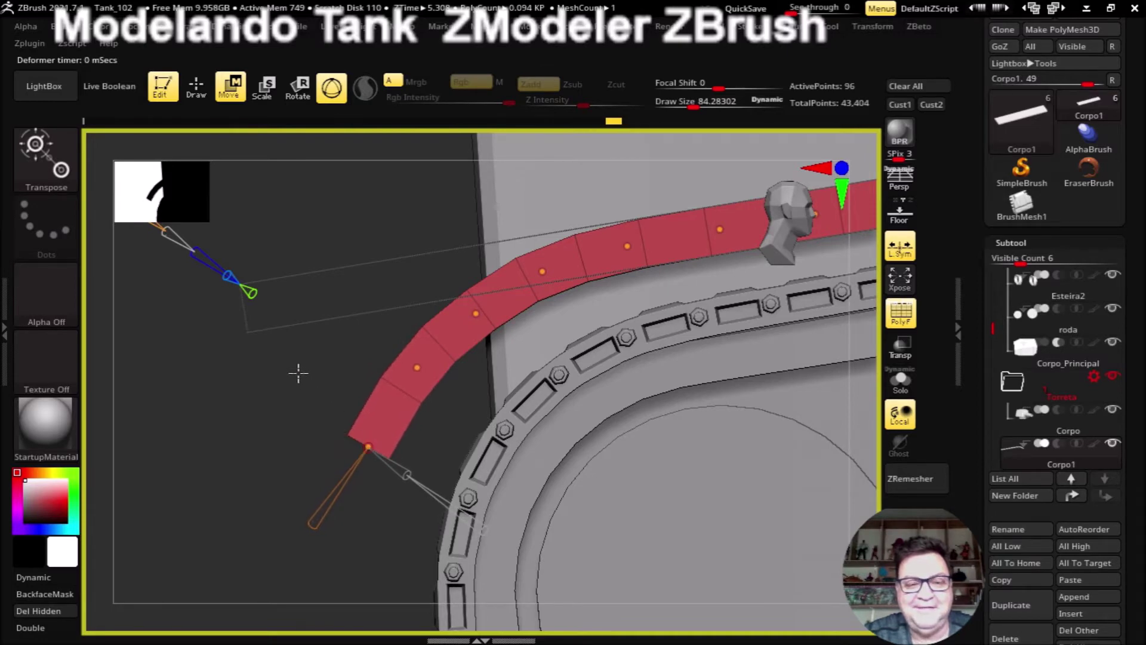
pyautogui.keyDown('alt'); pyautogui.moveTo(300, 368); pyautogui.dragTo(283, 381); pyautogui.keyUp('alt')
pyautogui.moveTo(402, 381); pyautogui.dragTo(351, 459)
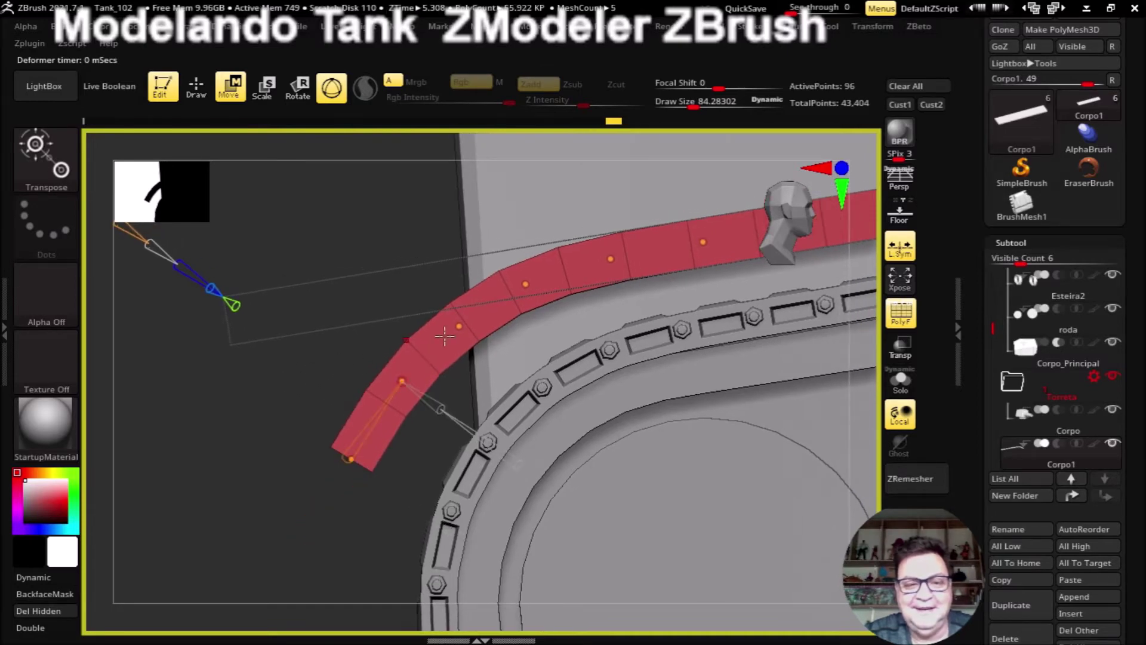
# Step: Refine the bend at the strip's middle and tip so its lower end angles toward the track
pyautogui.click(529, 283)
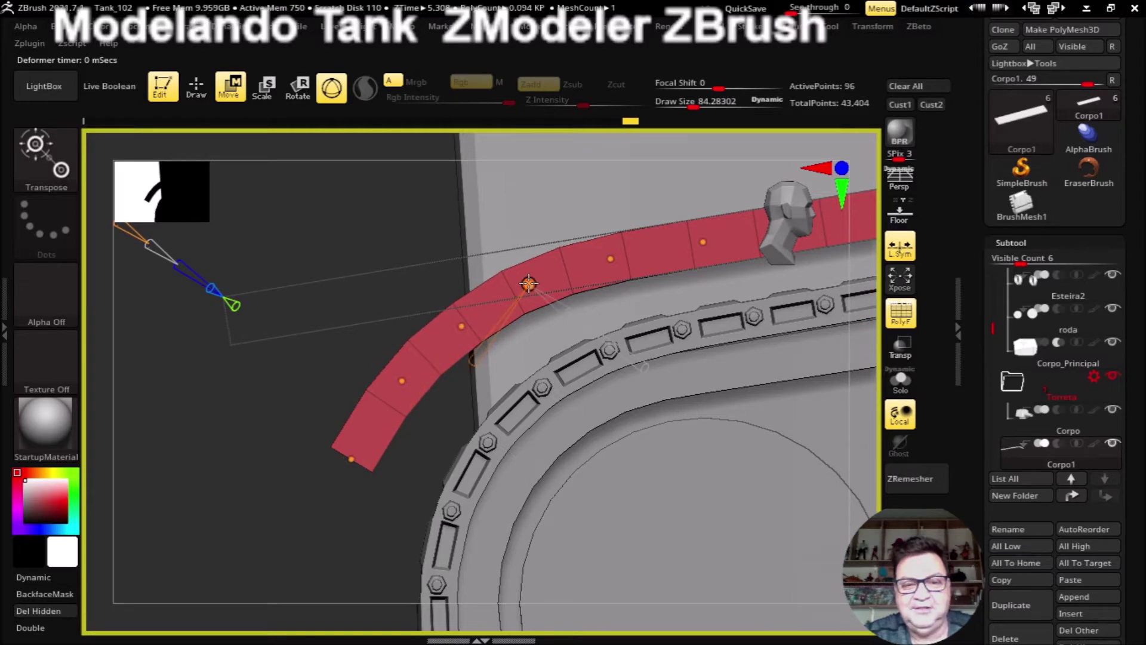
pyautogui.click(355, 459)
pyautogui.moveTo(356, 458); pyautogui.dragTo(403, 381)
pyautogui.click(462, 326)
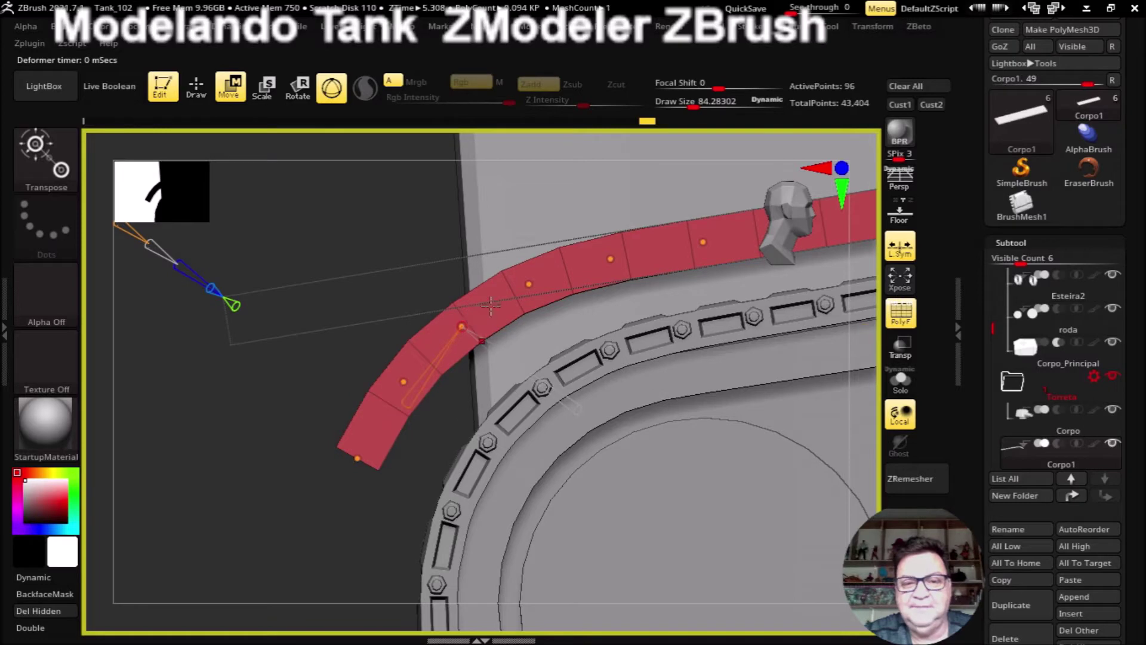
pyautogui.moveTo(528, 283); pyautogui.dragTo(528, 285)
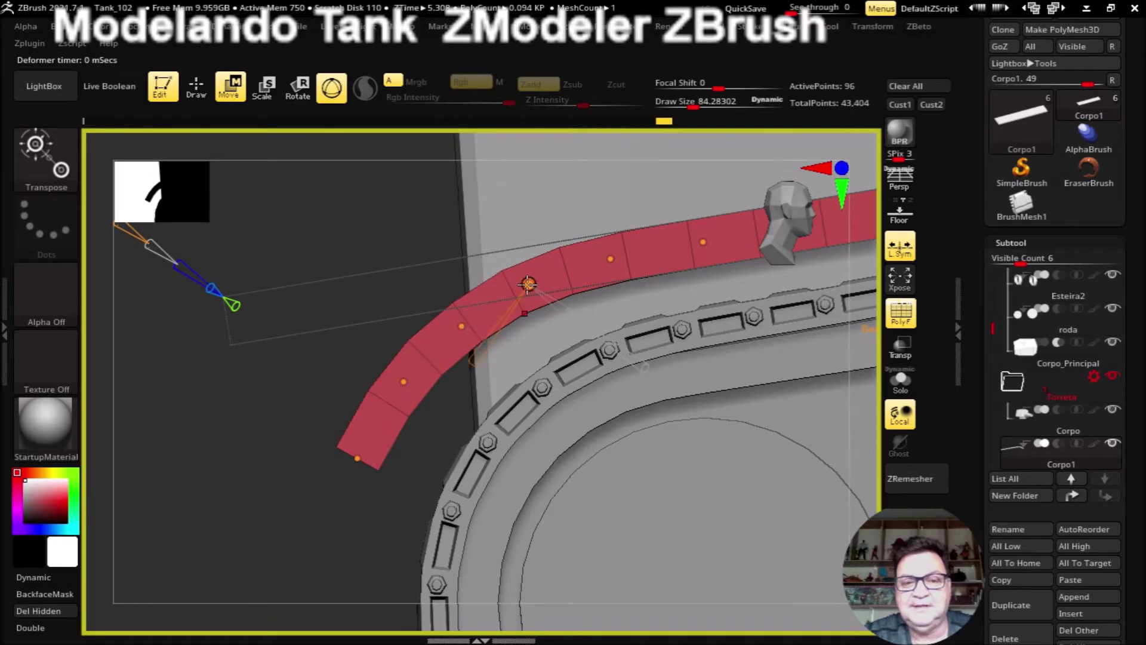
pyautogui.moveTo(457, 332); pyautogui.dragTo(461, 344)
pyautogui.moveTo(401, 386); pyautogui.dragTo(403, 385)
pyautogui.moveTo(353, 456); pyautogui.dragTo(356, 458)
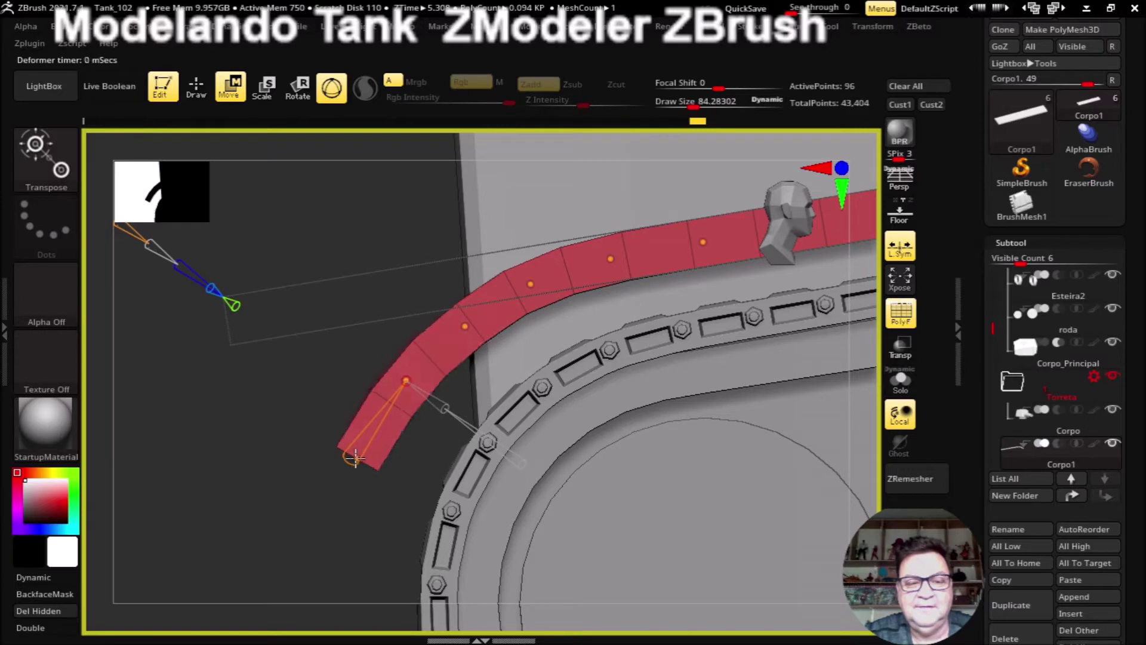
pyautogui.moveTo(346, 460); pyautogui.dragTo(342, 454)
pyautogui.moveTo(452, 332); pyautogui.dragTo(460, 351)
pyautogui.click(357, 458)
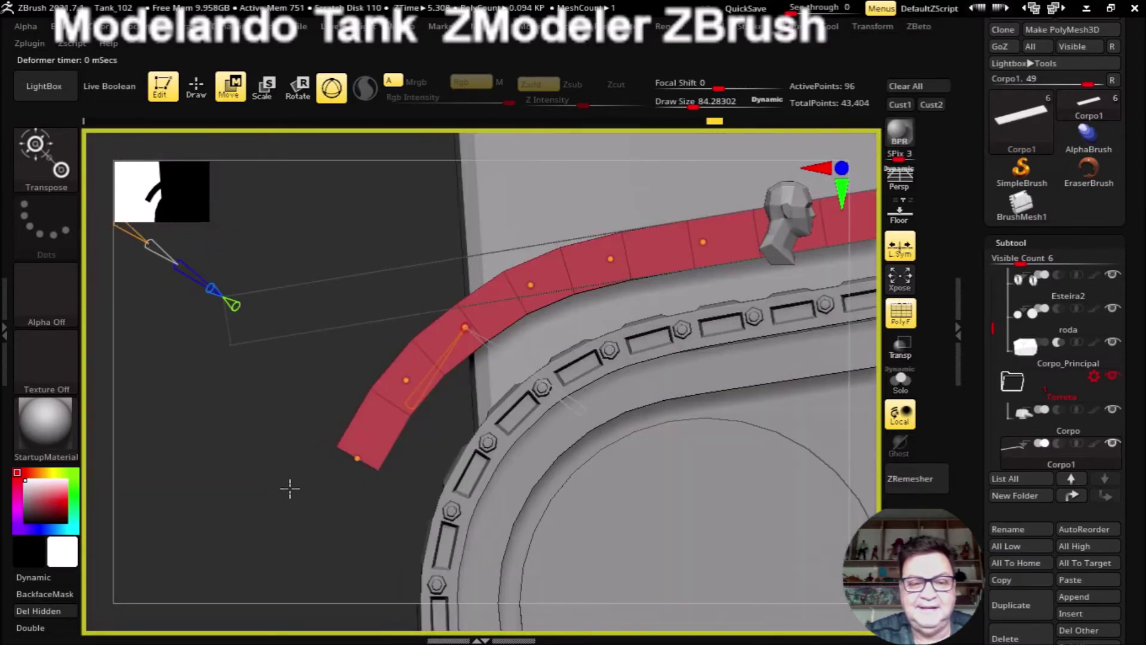
# Step: Pull the strip's lower end further down around the track, then show the whole tank
pyautogui.moveTo(357, 458); pyautogui.dragTo(308, 536)
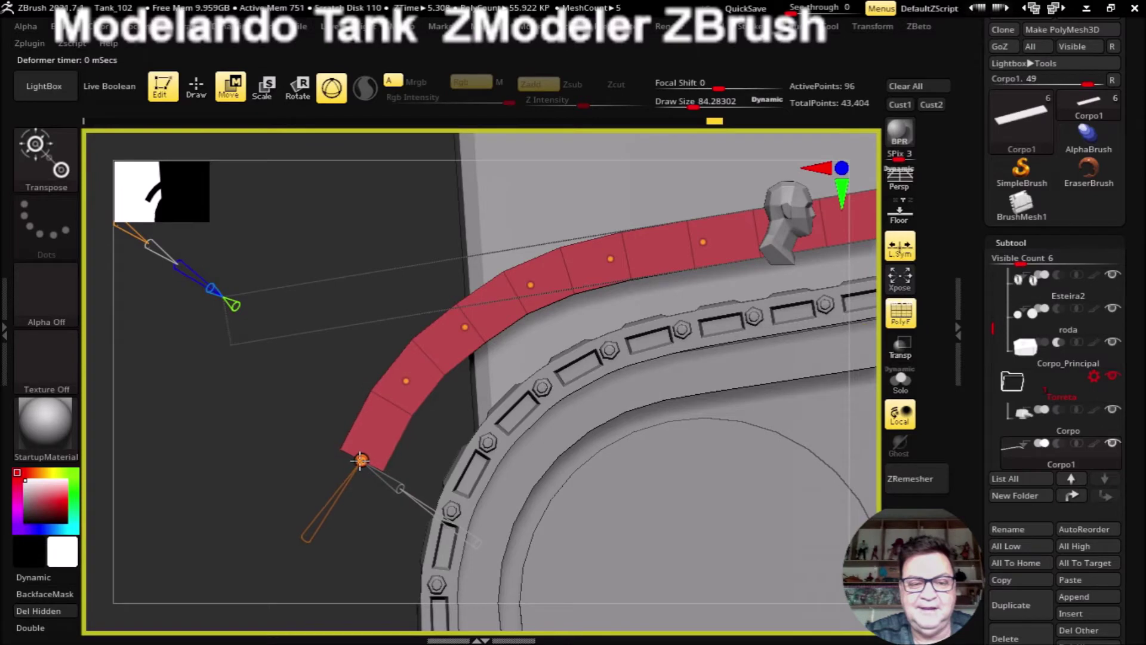
pyautogui.moveTo(361, 459); pyautogui.dragTo(365, 461)
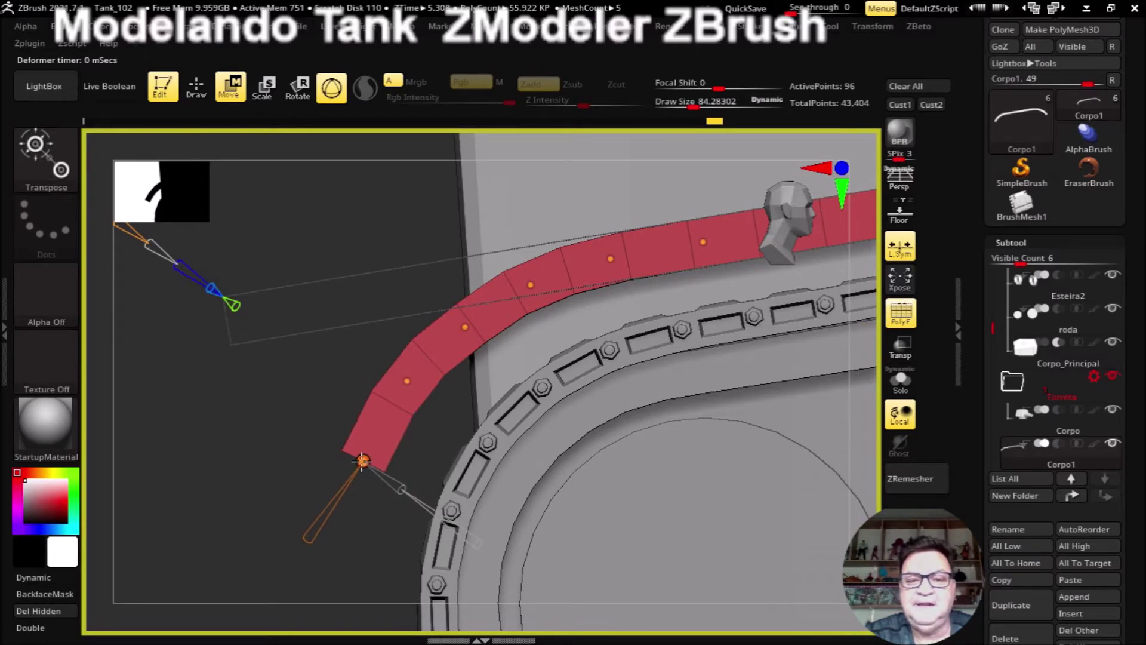
pyautogui.click(407, 381)
pyautogui.click(467, 327)
pyautogui.moveTo(299, 521)
pyautogui.keyDown('alt'); pyautogui.mouseDown()
pyautogui.moveTo(153, 430)
pyautogui.moveTo(195, 475)
pyautogui.moveTo(271, 468)
pyautogui.moveTo(184, 496)
pyautogui.mouseUp(); pyautogui.keyUp('alt')
pyautogui.keyDown('alt'); pyautogui.moveTo(454, 175); pyautogui.dragTo(443, 294); pyautogui.keyUp('alt')
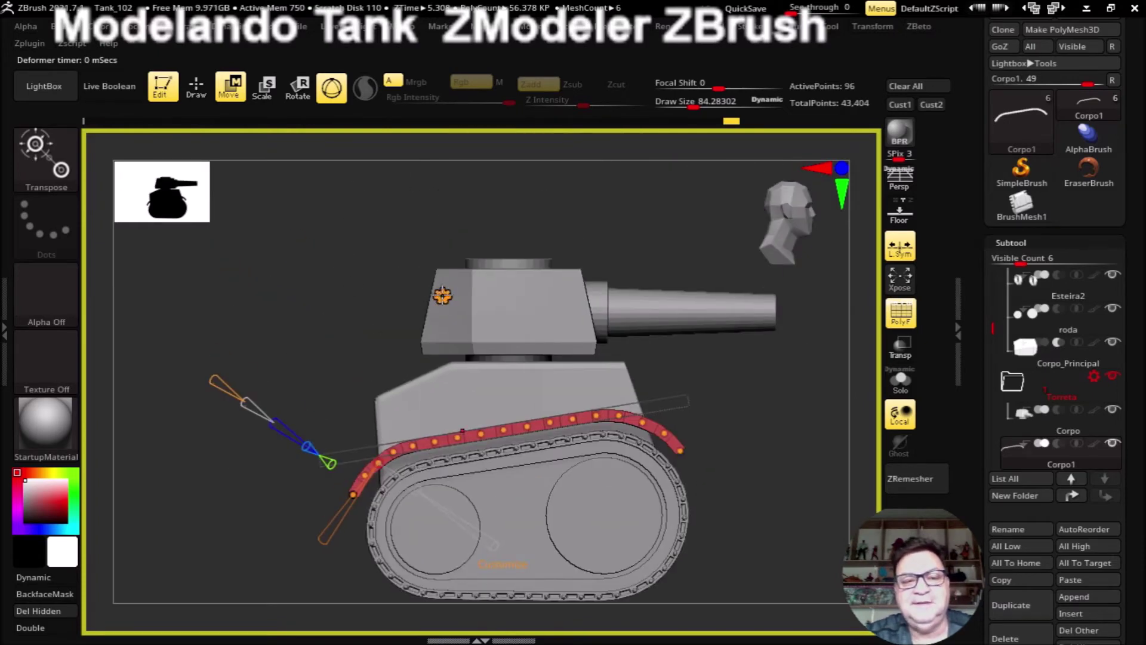
# Step: Accept the Bend Curve deformer on the red strip and return to ZModeler
pyautogui.click(443, 295)
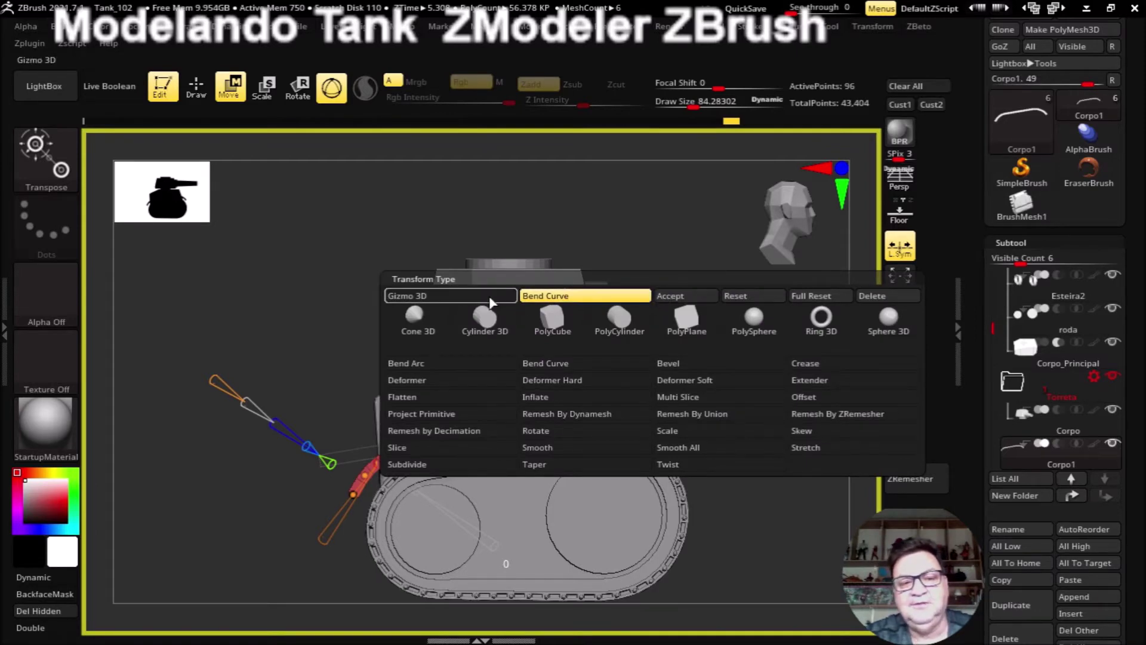
pyautogui.moveTo(780, 512)
pyautogui.keyDown('ctrl'); pyautogui.mouseDown(button='right')
pyautogui.moveTo(742, 487)
pyautogui.moveTo(747, 441)
pyautogui.moveTo(683, 529)
pyautogui.moveTo(565, 519)
pyautogui.mouseUp(button='right'); pyautogui.keyUp('ctrl')
pyautogui.click(196, 90)
pyautogui.moveTo(325, 394)
pyautogui.mouseDown(button='right')
pyautogui.moveTo(358, 340)
pyautogui.moveTo(319, 317)
pyautogui.moveTo(297, 321)
pyautogui.moveTo(296, 370)
pyautogui.mouseUp(button='right')
pyautogui.moveTo(589, 529)
pyautogui.mouseDown(button='right')
pyautogui.moveTo(607, 550)
pyautogui.moveTo(492, 591)
pyautogui.moveTo(606, 471)
pyautogui.moveTo(584, 550)
pyautogui.moveTo(535, 573)
pyautogui.moveTo(491, 507)
pyautogui.mouseUp(button='right')
pyautogui.moveTo(387, 427)
pyautogui.mouseDown(button='right')
pyautogui.moveTo(427, 555)
pyautogui.moveTo(389, 557)
pyautogui.moveTo(578, 545)
pyautogui.moveTo(460, 546)
pyautogui.mouseUp(button='right')
# Step: Nudge the red fender strip slightly sideways and down with the Move gizmo
pyautogui.click(229, 89)
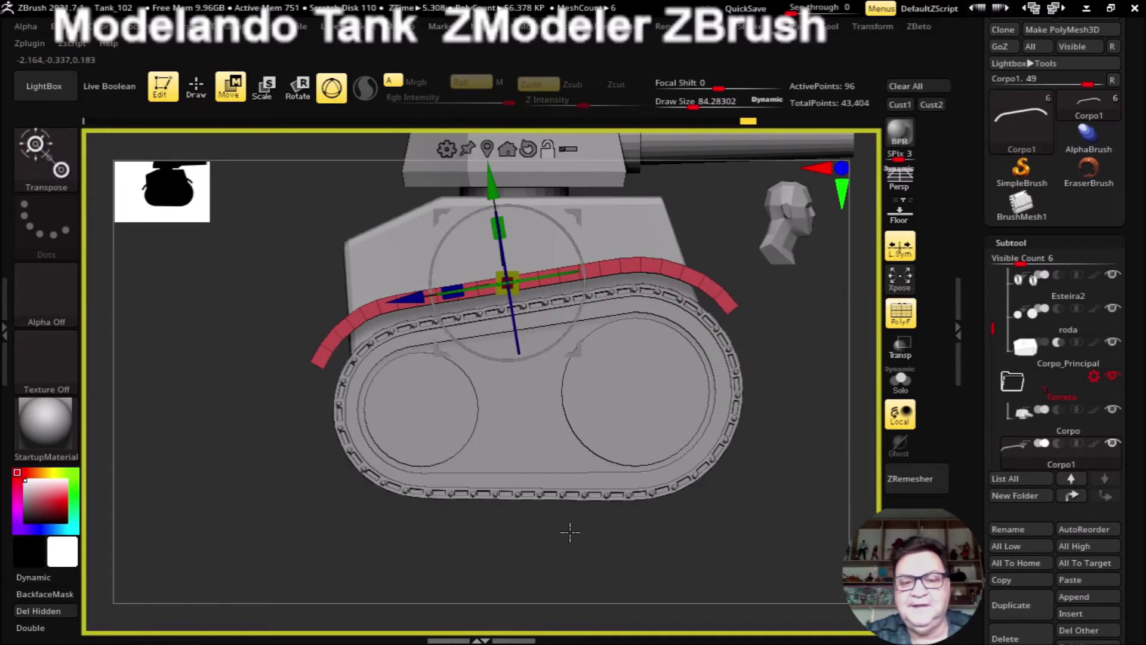
pyautogui.moveTo(382, 537); pyautogui.dragTo(421, 355, button='right')
pyautogui.moveTo(421, 353); pyautogui.dragTo(428, 352)
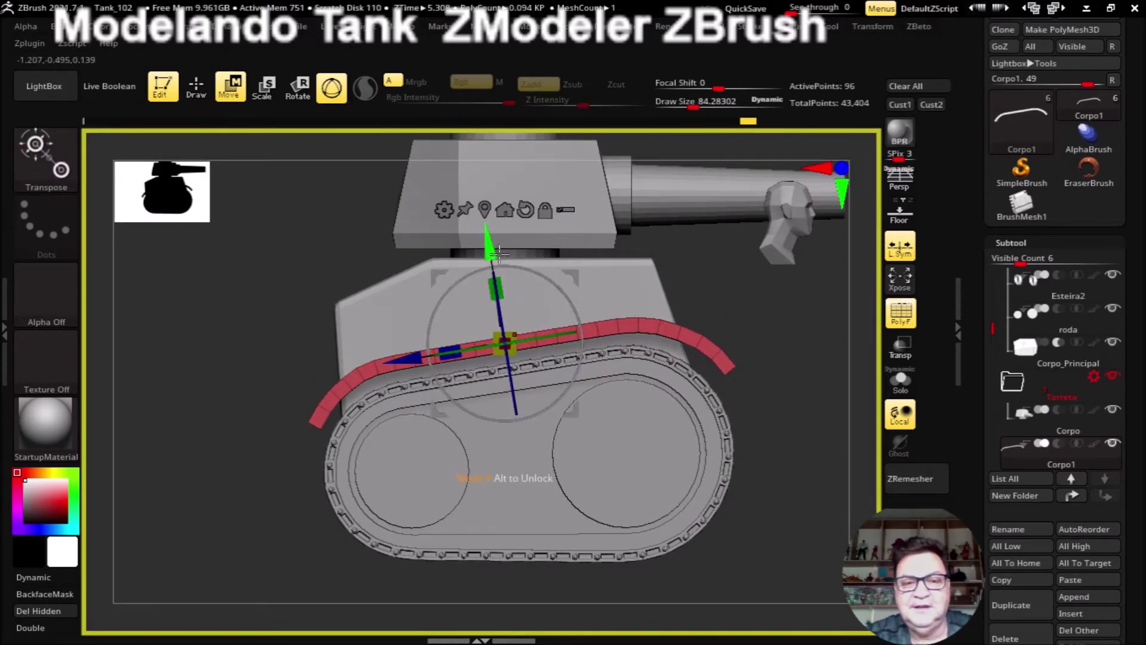
pyautogui.moveTo(493, 253); pyautogui.dragTo(493, 255)
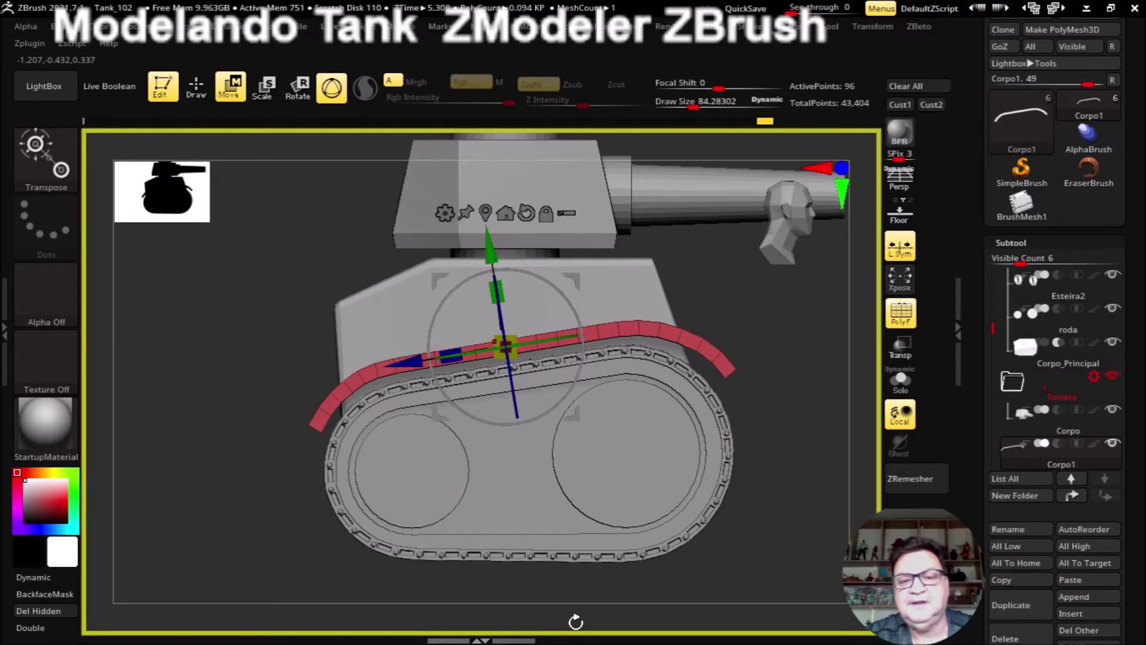
pyautogui.moveTo(594, 609); pyautogui.dragTo(603, 594)
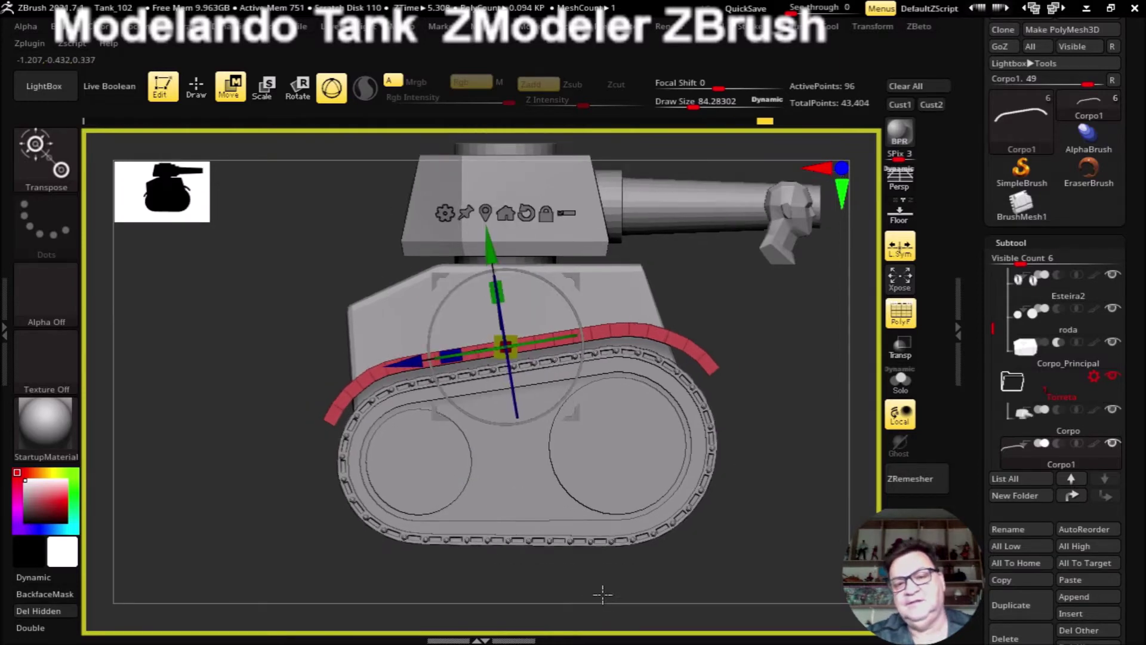
# Step: Mask the red strip and add a new Bend Curve along it from the gizmo's gear menu
pyautogui.click(196, 87)
pyautogui.moveTo(728, 406)
pyautogui.mouseDown()
pyautogui.moveTo(745, 532)
pyautogui.moveTo(714, 529)
pyautogui.mouseUp()
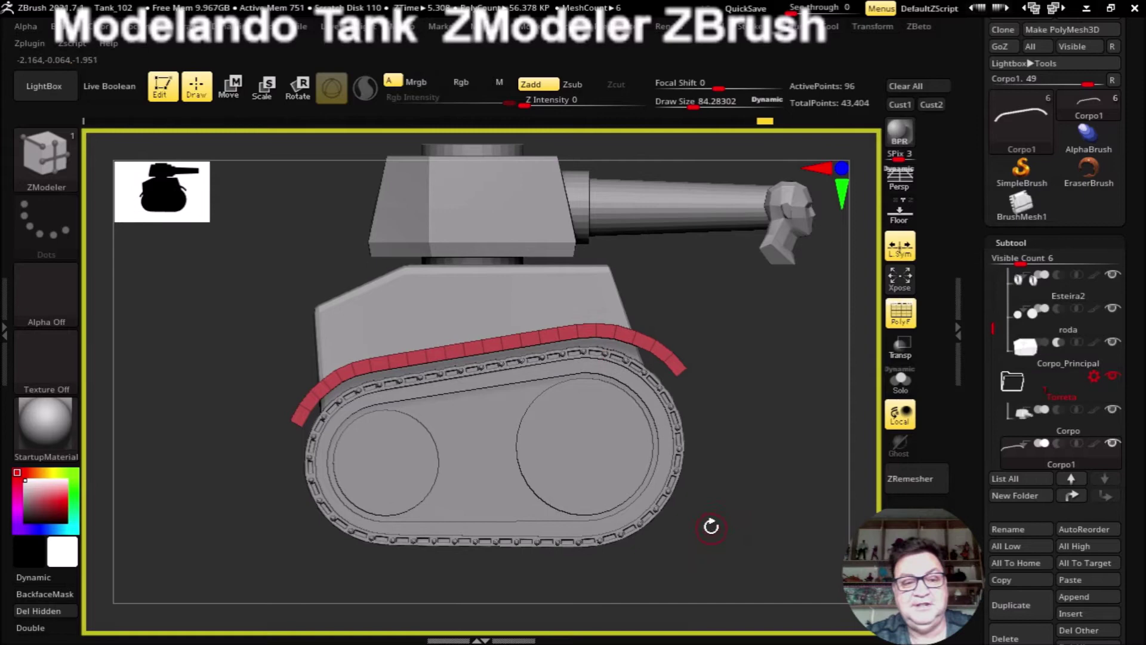
pyautogui.keyDown('ctrl'); pyautogui.click(699, 504); pyautogui.keyUp('ctrl')
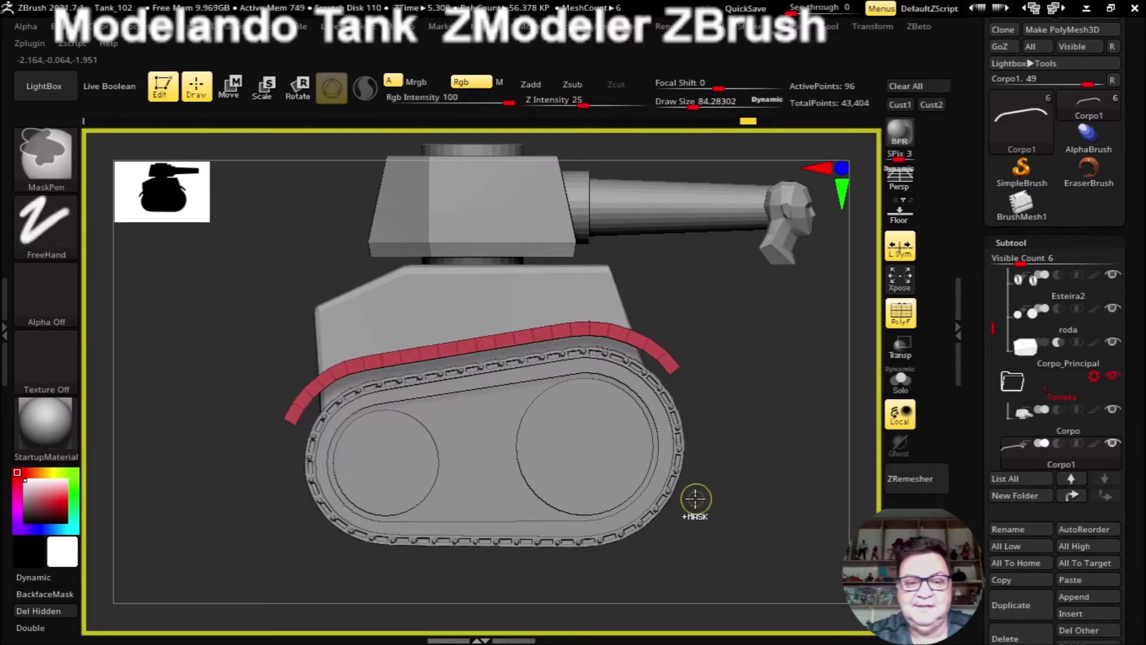
pyautogui.click(230, 87)
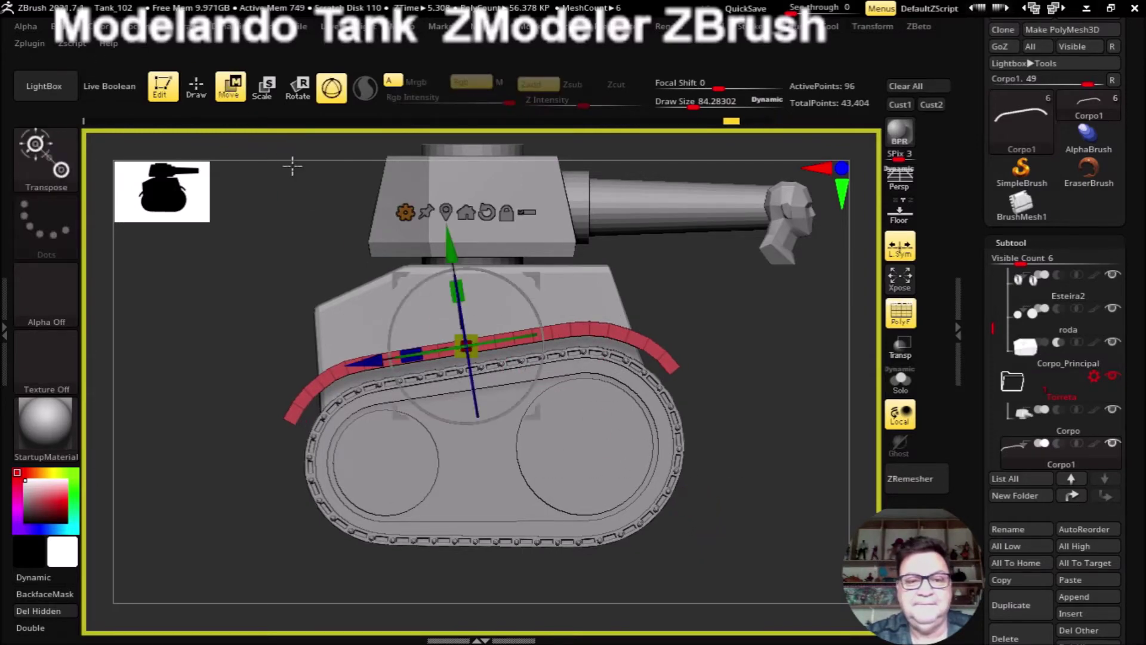
pyautogui.click(406, 213)
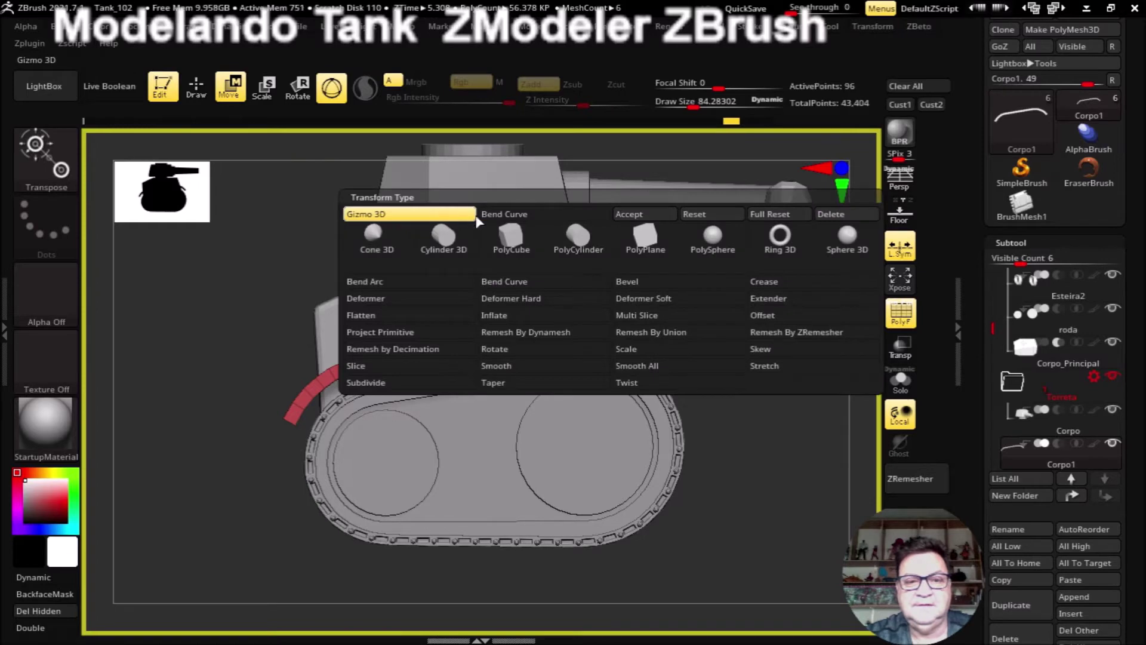
pyautogui.click(511, 282)
# Step: Bend the strip's right and left ends down over the track with the bend curve
pyautogui.moveTo(767, 430)
pyautogui.mouseDown()
pyautogui.moveTo(779, 451)
pyautogui.moveTo(791, 435)
pyautogui.moveTo(756, 397)
pyautogui.moveTo(762, 413)
pyautogui.mouseUp()
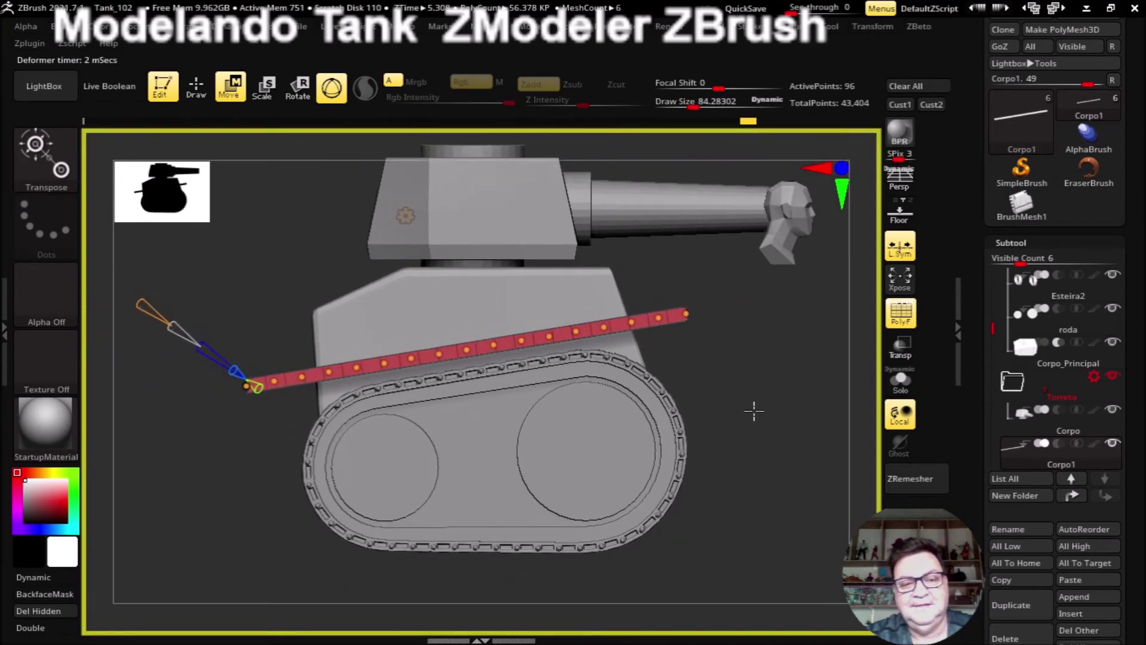
pyautogui.moveTo(732, 378)
pyautogui.mouseDown()
pyautogui.moveTo(775, 387)
pyautogui.moveTo(650, 325)
pyautogui.moveTo(653, 358)
pyautogui.mouseUp()
pyautogui.click(682, 318)
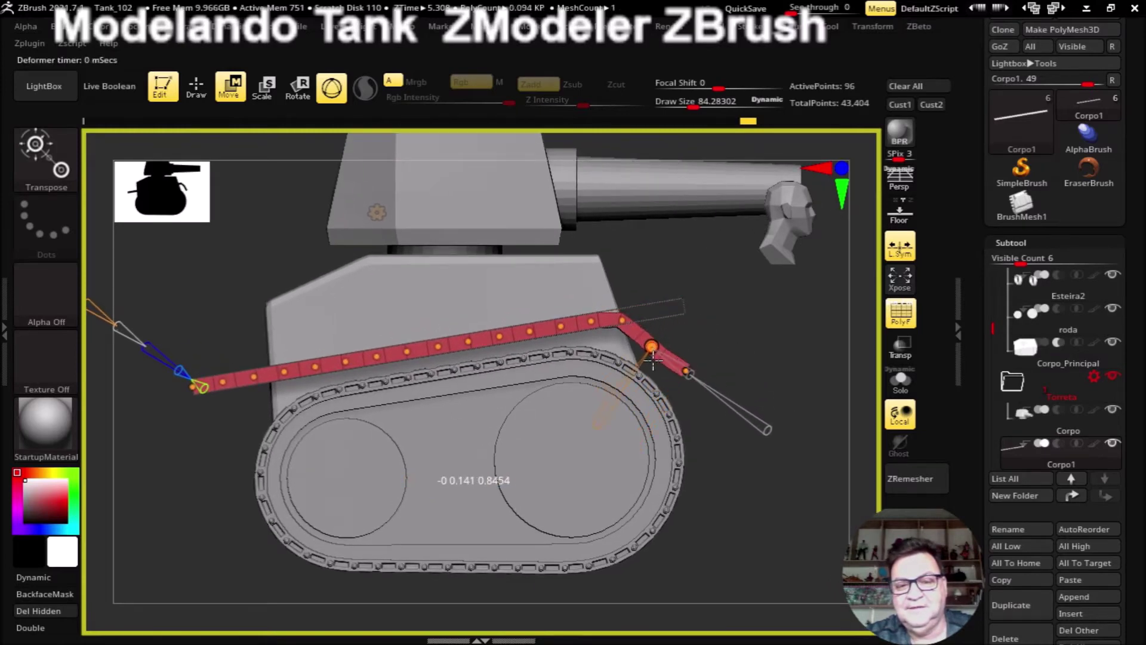
pyautogui.moveTo(621, 322)
pyautogui.mouseDown()
pyautogui.moveTo(756, 485)
pyautogui.moveTo(721, 478)
pyautogui.moveTo(584, 308)
pyautogui.moveTo(607, 306)
pyautogui.mouseUp()
pyautogui.moveTo(600, 309); pyautogui.dragTo(705, 379)
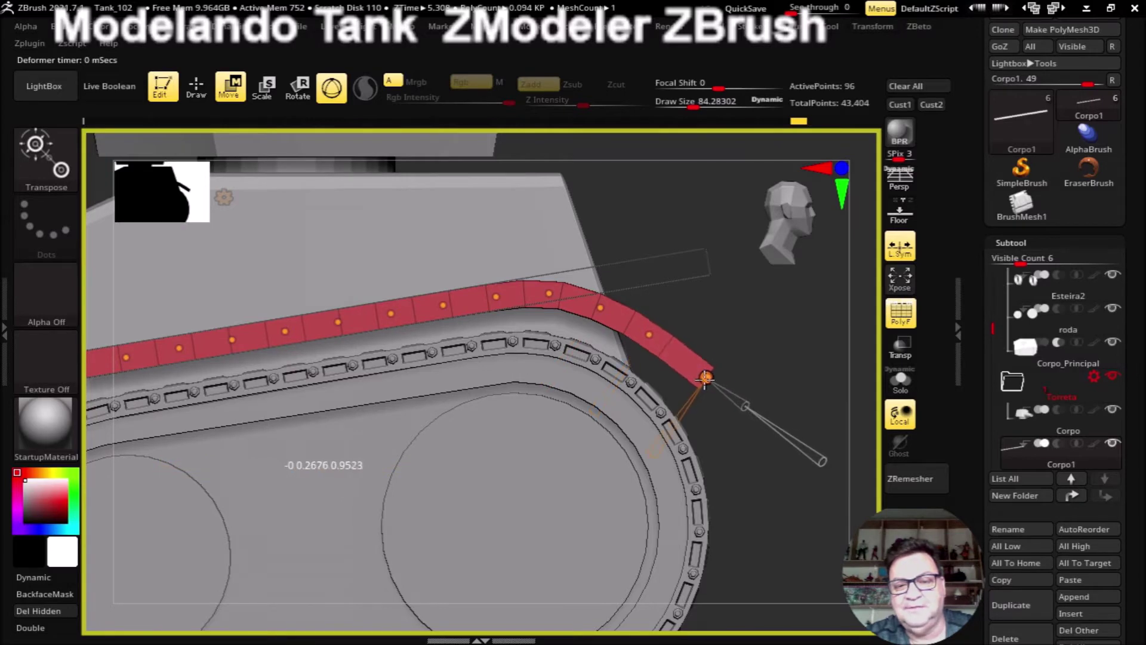
pyautogui.moveTo(764, 564)
pyautogui.keyDown('alt'); pyautogui.mouseDown()
pyautogui.moveTo(693, 509)
pyautogui.moveTo(478, 442)
pyautogui.moveTo(346, 478)
pyautogui.moveTo(228, 481)
pyautogui.moveTo(507, 333)
pyautogui.moveTo(539, 339)
pyautogui.moveTo(495, 354)
pyautogui.moveTo(509, 374)
pyautogui.moveTo(497, 379)
pyautogui.mouseUp(); pyautogui.keyUp('alt')
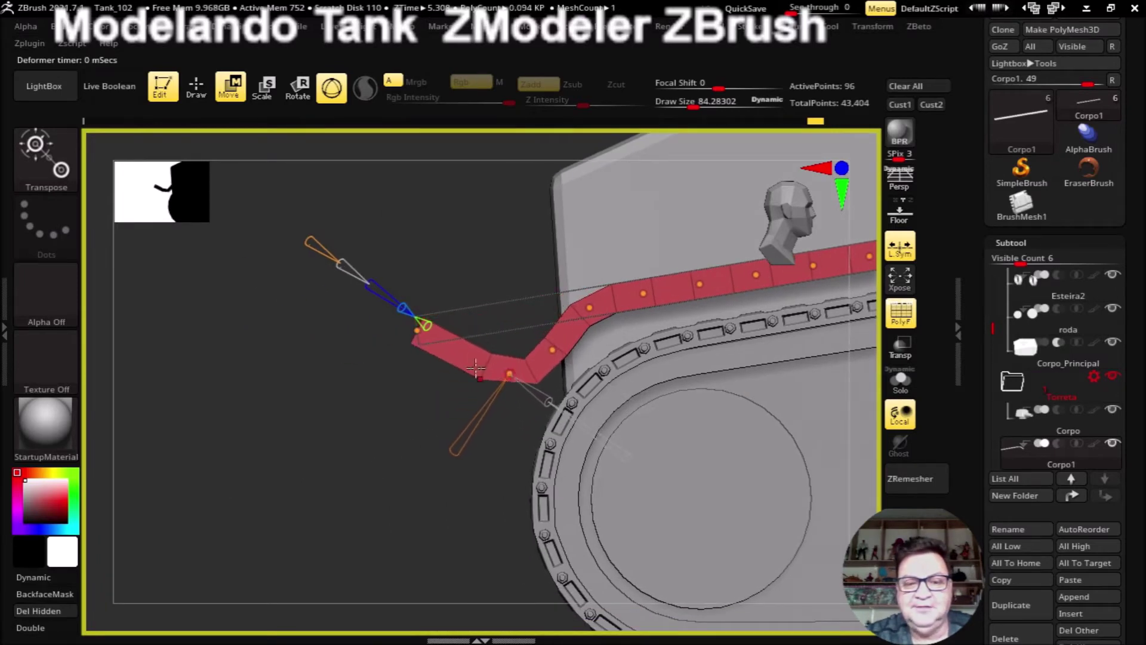
pyautogui.moveTo(416, 340)
pyautogui.mouseDown()
pyautogui.moveTo(460, 412)
pyautogui.moveTo(504, 436)
pyautogui.moveTo(548, 338)
pyautogui.mouseUp()
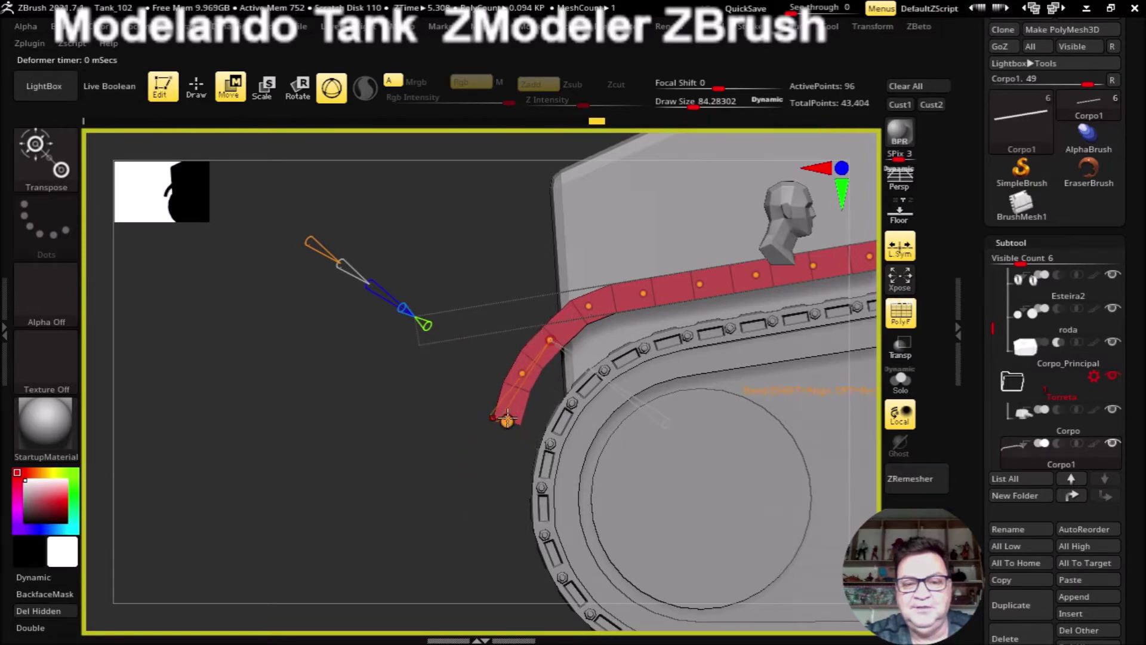
pyautogui.moveTo(506, 420); pyautogui.dragTo(454, 498)
pyautogui.moveTo(320, 508); pyautogui.dragTo(448, 512)
pyautogui.moveTo(504, 612)
pyautogui.keyDown('alt'); pyautogui.mouseDown()
pyautogui.moveTo(537, 561)
pyautogui.moveTo(506, 542)
pyautogui.moveTo(311, 548)
pyautogui.mouseUp(); pyautogui.keyUp('alt')
pyautogui.moveTo(413, 529)
pyautogui.mouseDown()
pyautogui.moveTo(481, 543)
pyautogui.moveTo(355, 557)
pyautogui.moveTo(352, 541)
pyautogui.moveTo(379, 568)
pyautogui.mouseUp()
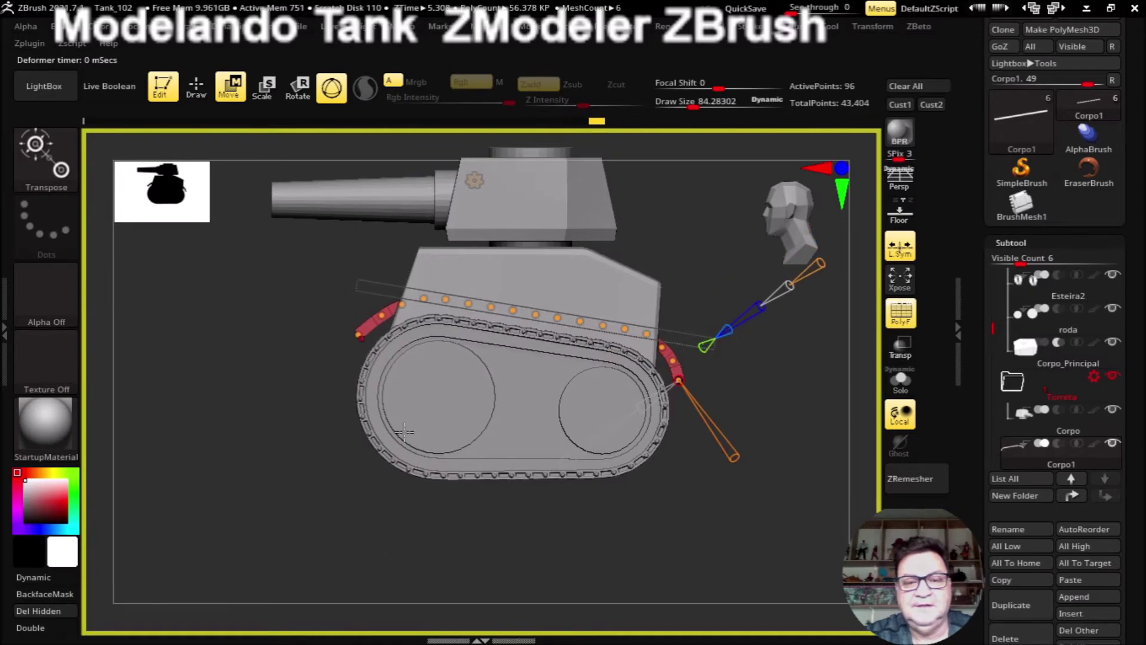
# Step: Add a fresh bend curve to the fender and angle its right-end segment downward
pyautogui.click(474, 180)
pyautogui.click(427, 206)
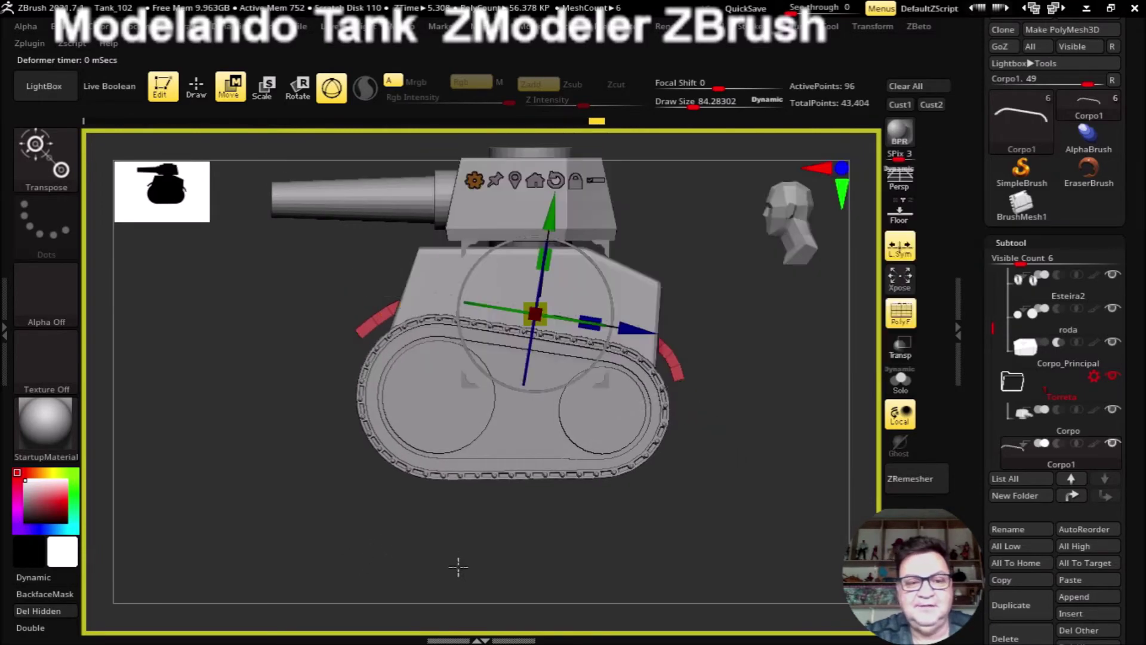
pyautogui.keyDown('alt'); pyautogui.moveTo(547, 422); pyautogui.dragTo(581, 434); pyautogui.keyUp('alt')
pyautogui.moveTo(453, 564); pyautogui.dragTo(426, 570)
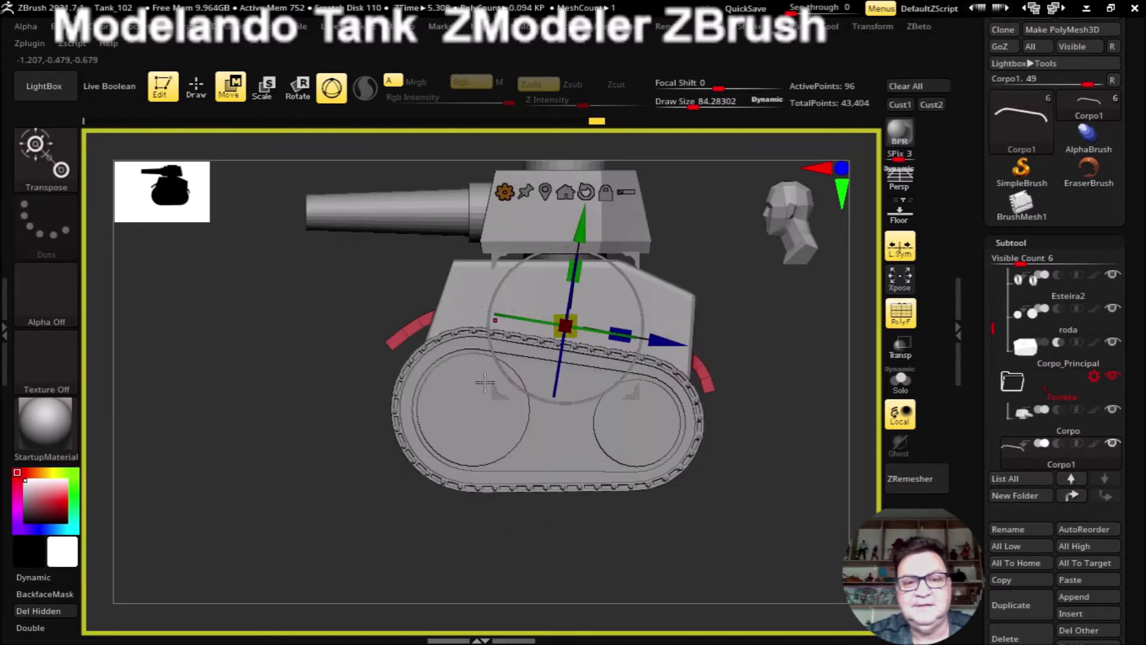
pyautogui.click(504, 191)
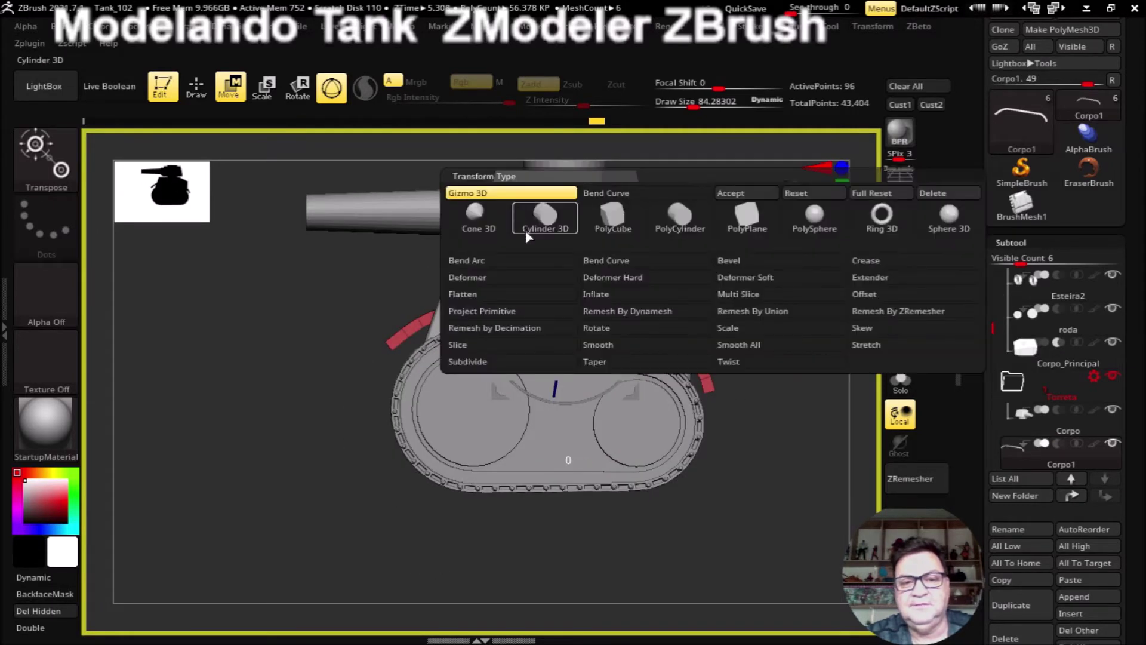
pyautogui.click(597, 258)
pyautogui.moveTo(729, 486)
pyautogui.keyDown('alt'); pyautogui.mouseDown()
pyautogui.moveTo(750, 521)
pyautogui.moveTo(708, 491)
pyautogui.moveTo(734, 525)
pyautogui.moveTo(680, 445)
pyautogui.mouseUp(); pyautogui.keyUp('alt')
pyautogui.moveTo(639, 400); pyautogui.dragTo(643, 395)
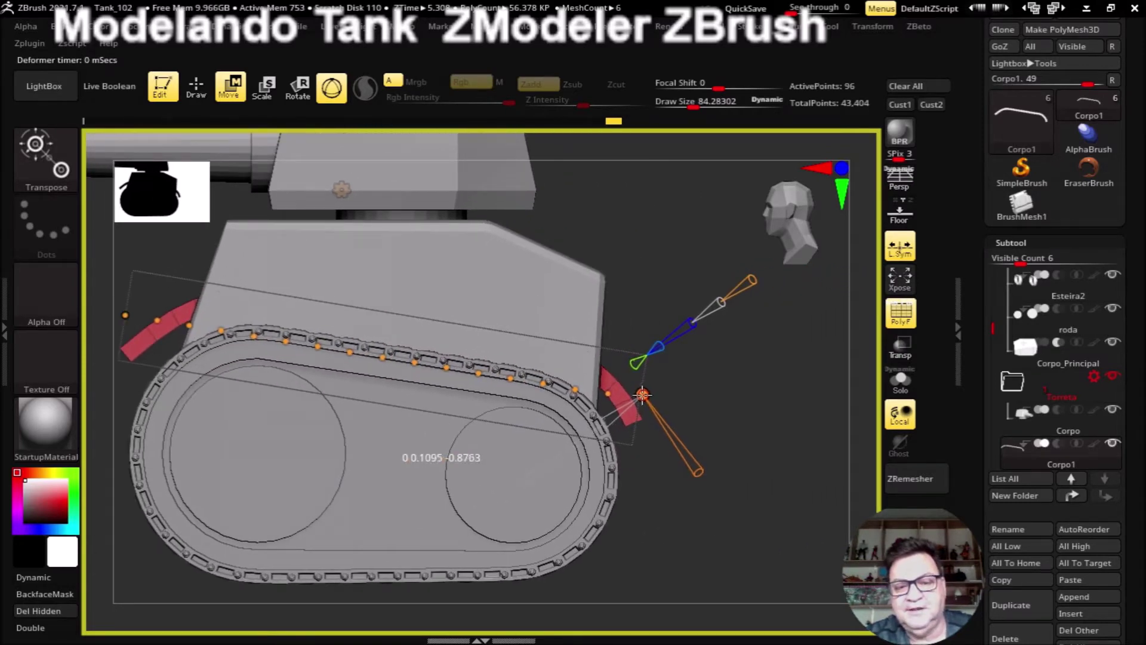
pyautogui.moveTo(608, 393); pyautogui.dragTo(609, 391)
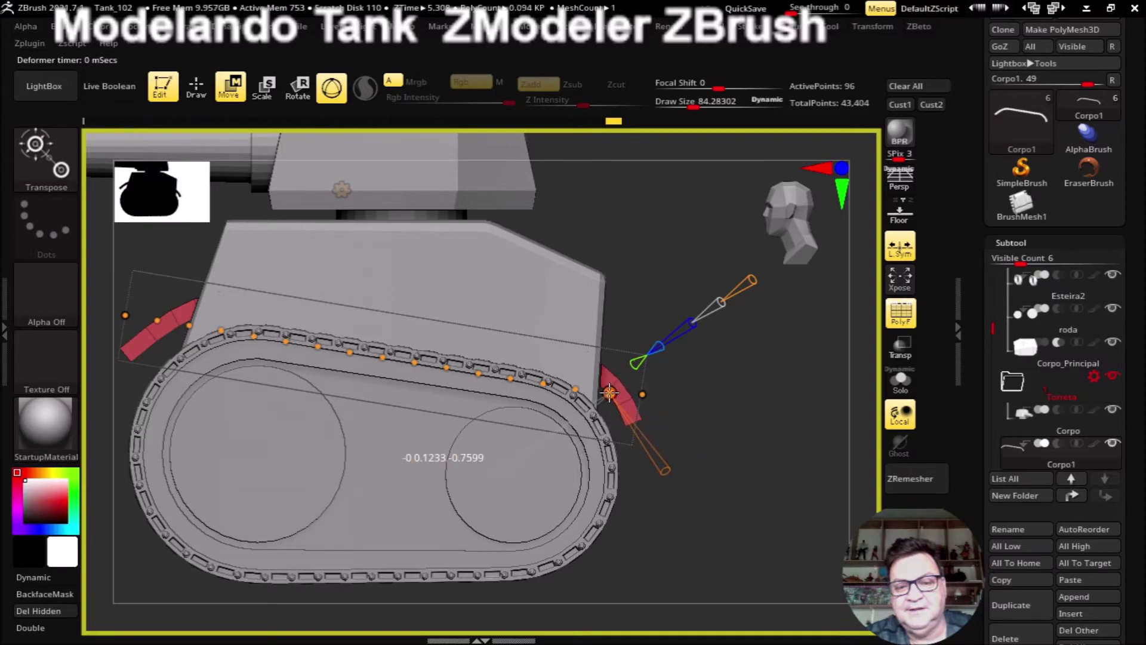
# Step: Bend the fender's left end down along the track and zoom out to the whole tank
pyautogui.moveTo(685, 535)
pyautogui.mouseDown()
pyautogui.moveTo(225, 513)
pyautogui.moveTo(396, 542)
pyautogui.moveTo(314, 411)
pyautogui.mouseUp()
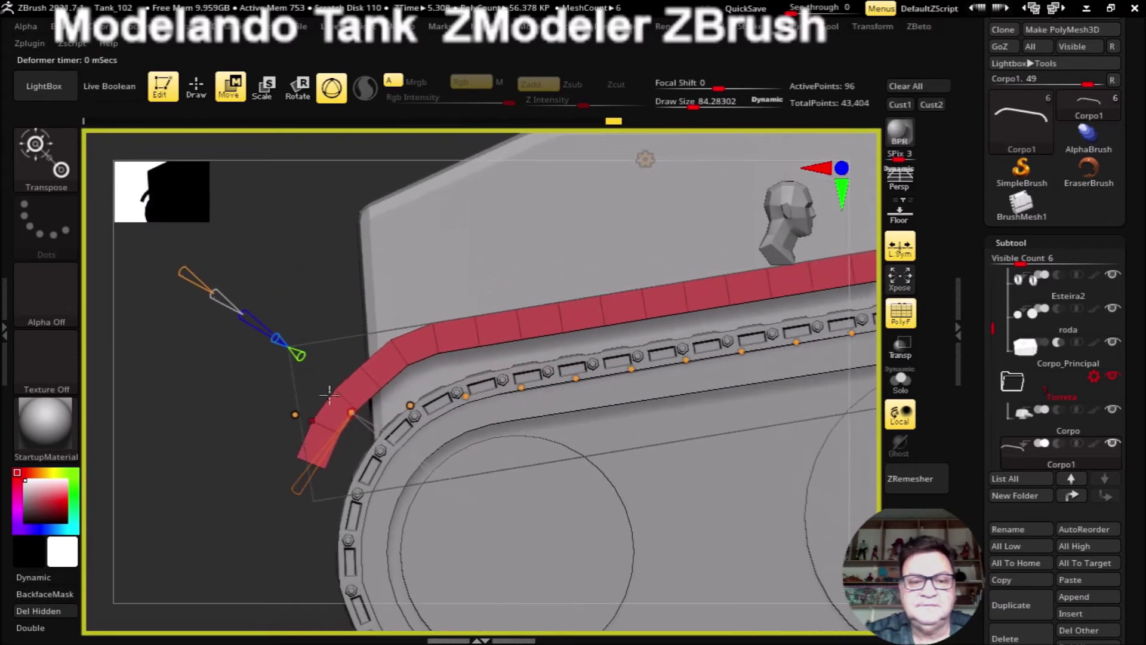
pyautogui.click(406, 403)
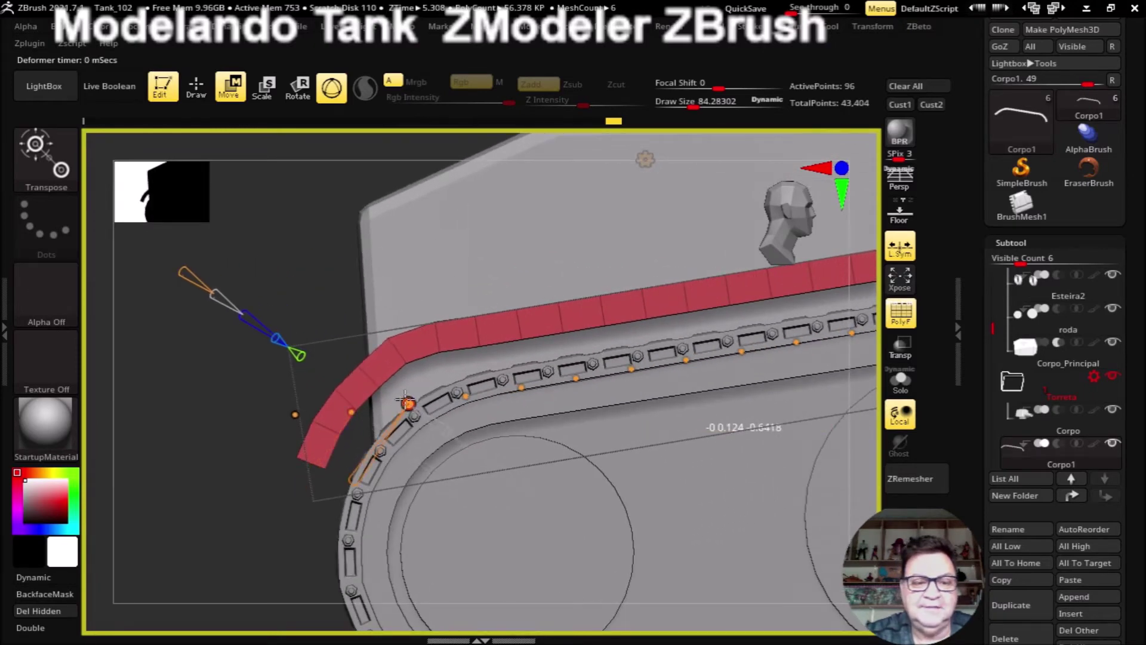
pyautogui.moveTo(407, 404); pyautogui.dragTo(351, 411)
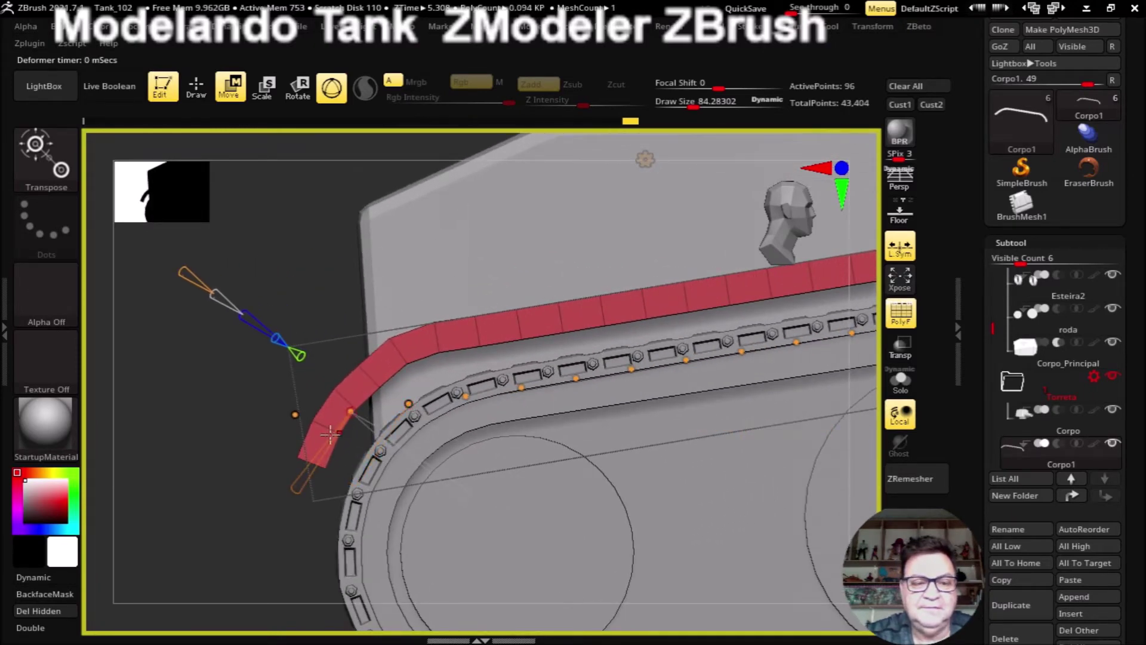
pyautogui.moveTo(212, 537)
pyautogui.keyDown('alt'); pyautogui.mouseDown()
pyautogui.moveTo(374, 453)
pyautogui.moveTo(396, 468)
pyautogui.mouseUp(); pyautogui.keyUp('alt')
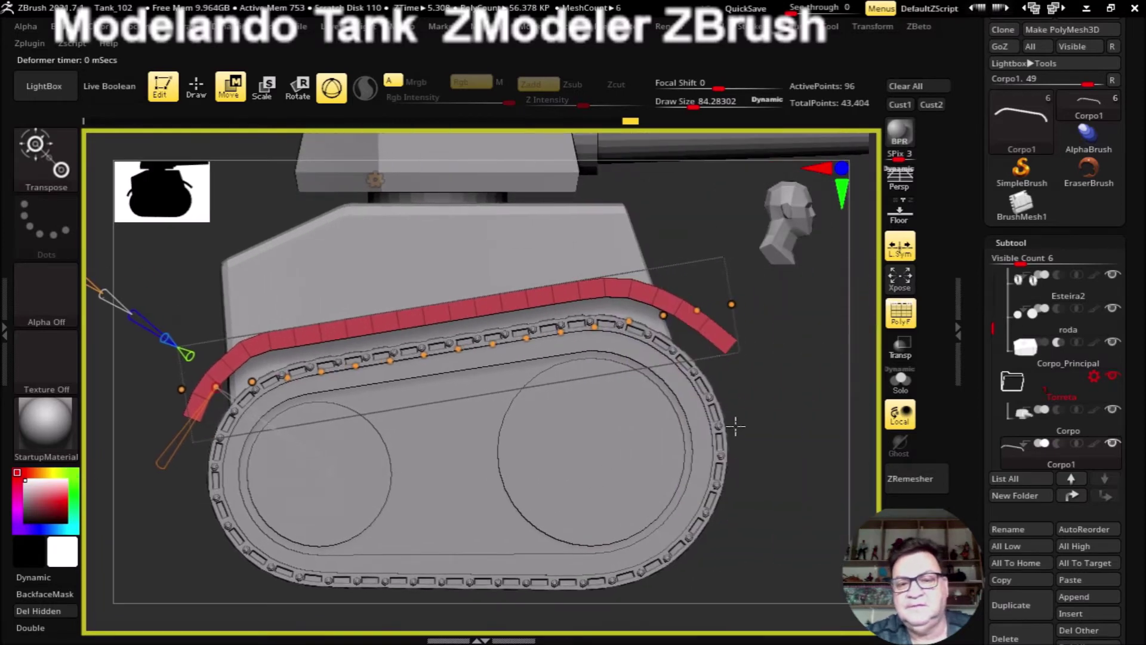
# Step: Switch the transform type back to Gizmo 3D and face the tank's front
pyautogui.click(375, 180)
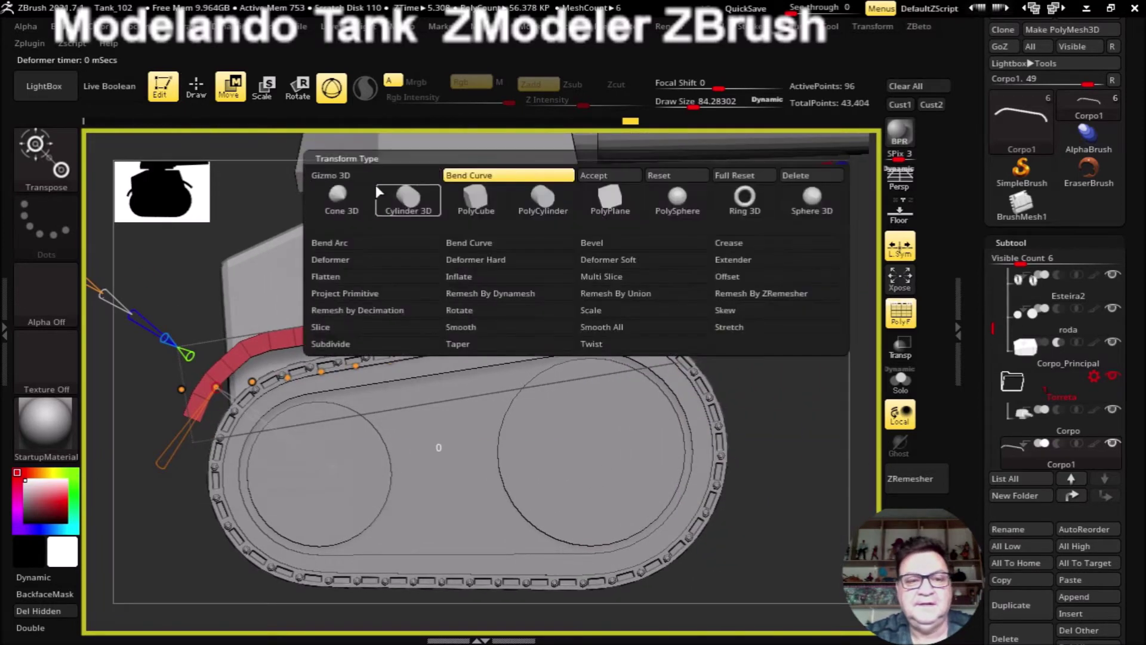
pyautogui.click(370, 173)
pyautogui.moveTo(798, 540)
pyautogui.keyDown('alt'); pyautogui.mouseDown()
pyautogui.moveTo(775, 503)
pyautogui.moveTo(694, 518)
pyautogui.mouseUp(); pyautogui.keyUp('alt')
pyautogui.moveTo(581, 552); pyautogui.dragTo(544, 558)
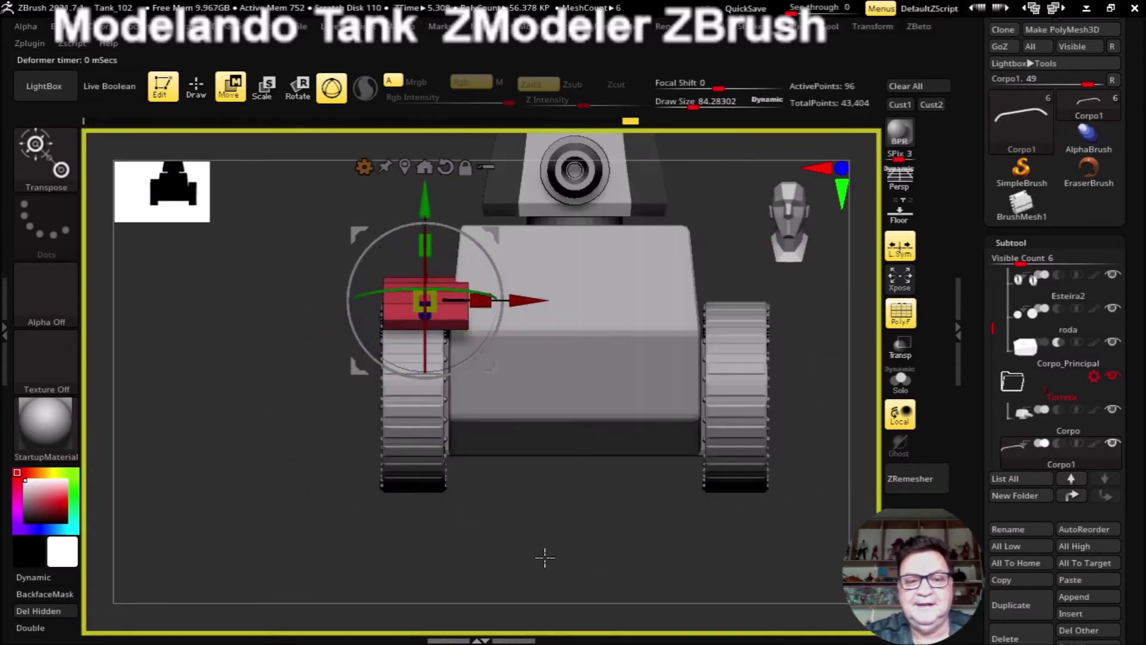
# Step: Insert multiple edge loops into the red fender plate, reducing them from seven to six
pyautogui.press('q')
pyautogui.moveTo(443, 543)
pyautogui.mouseDown()
pyautogui.moveTo(451, 563)
pyautogui.moveTo(353, 529)
pyautogui.moveTo(335, 550)
pyautogui.moveTo(410, 361)
pyautogui.mouseUp()
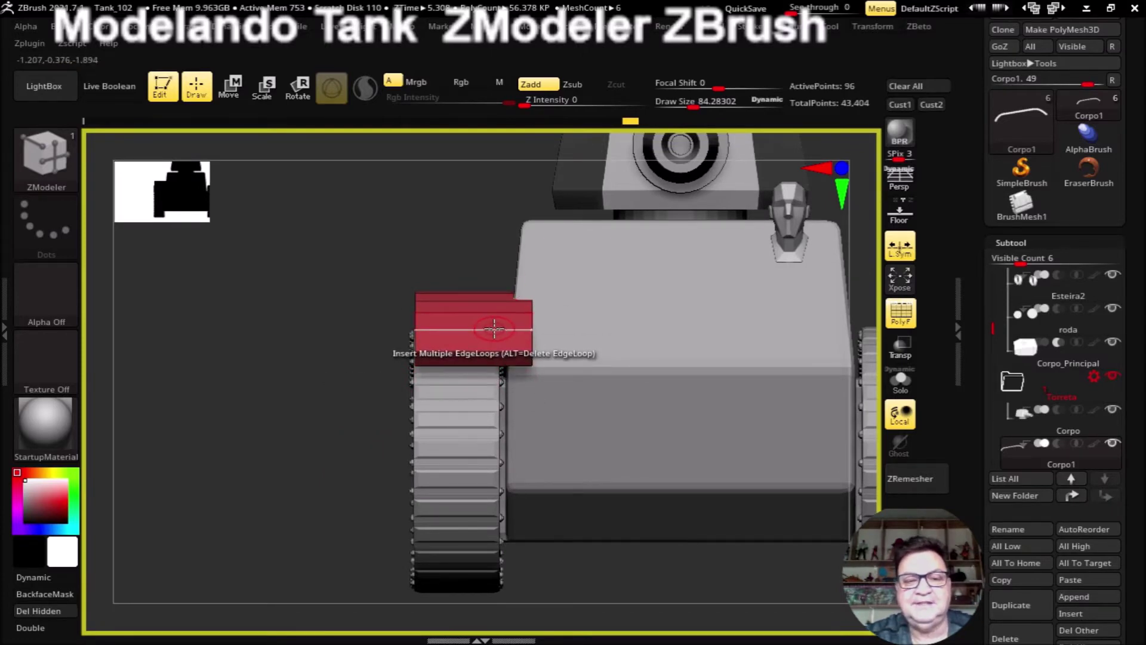
pyautogui.keyDown('alt'); pyautogui.moveTo(456, 250); pyautogui.dragTo(491, 333); pyautogui.keyUp('alt')
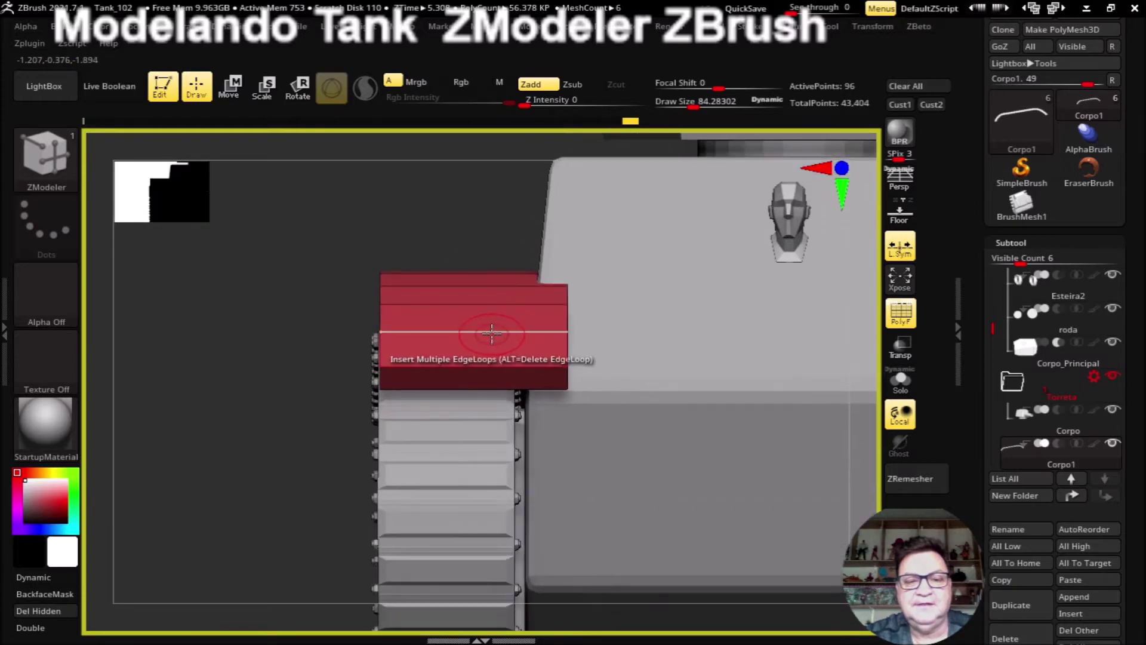
pyautogui.click(491, 330)
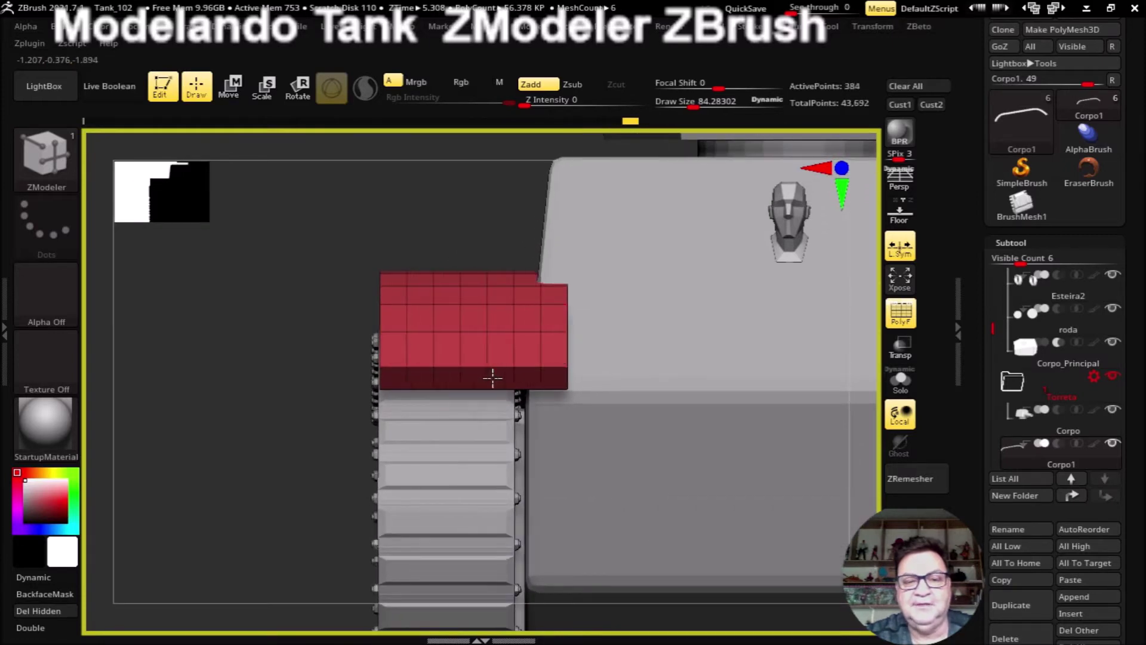
pyautogui.hotkey('ctrl', 'z')
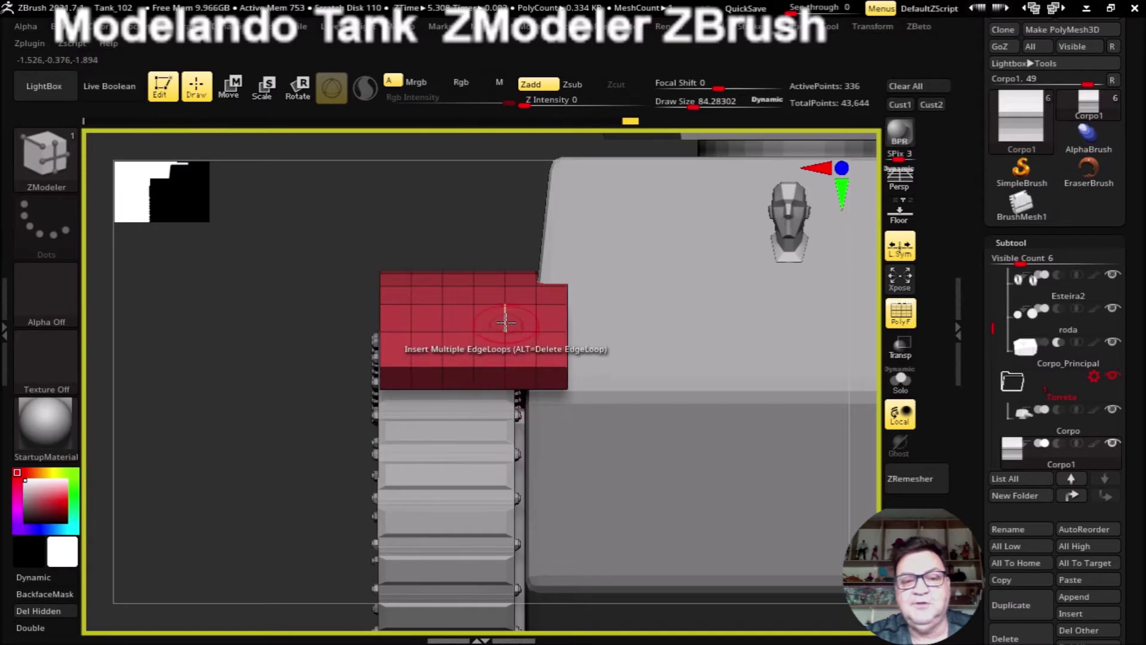
# Step: Delete three vertical edge loops from the red fender plate
pyautogui.keyDown('alt'); pyautogui.click(470, 312); pyautogui.keyUp('alt')
pyautogui.keyDown('alt'); pyautogui.click(442, 312); pyautogui.keyUp('alt')
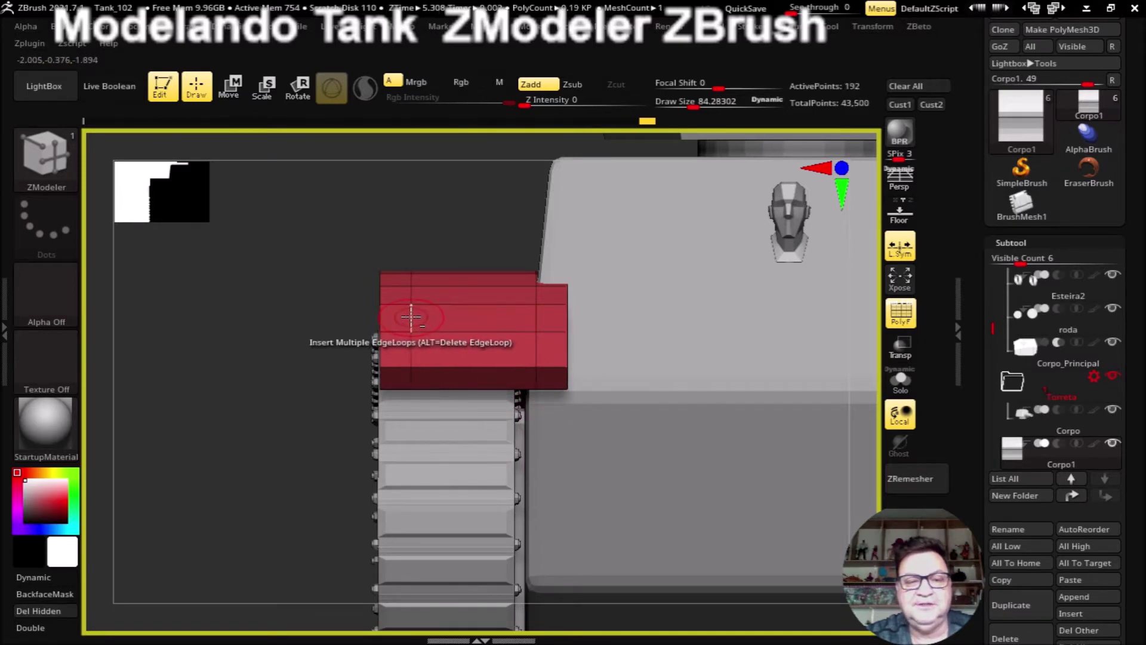
pyautogui.keyDown('alt'); pyautogui.click(410, 315); pyautogui.keyUp('alt')
# Step: With Solo on, extrude the fender's end faces twice into angled segments
pyautogui.moveTo(245, 445); pyautogui.dragTo(299, 440)
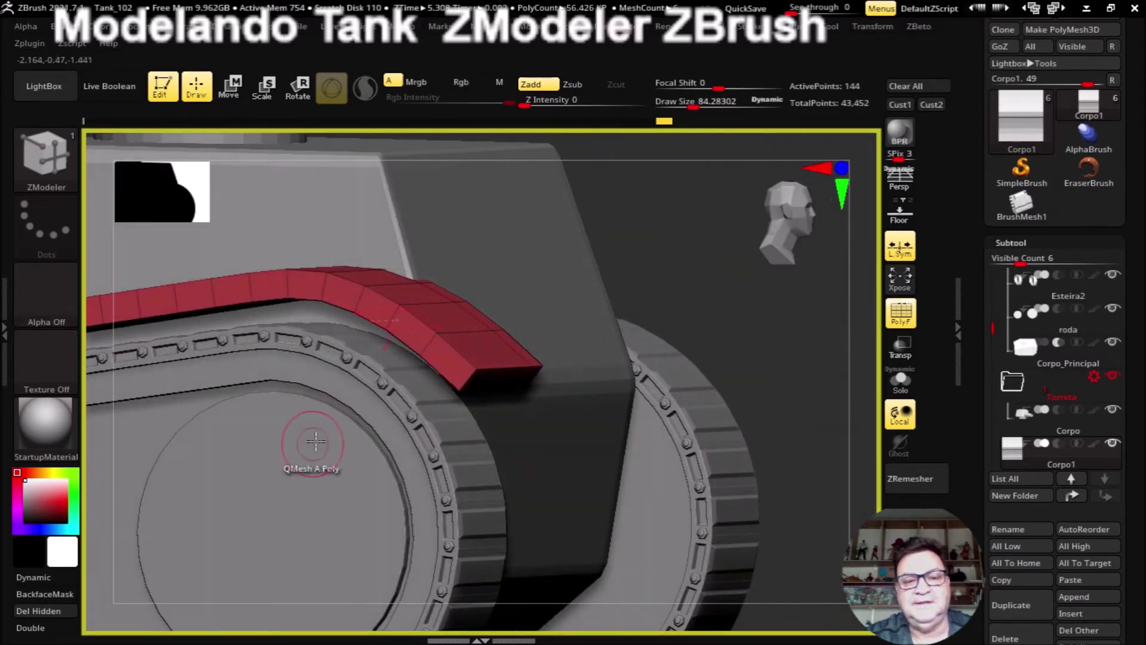
pyautogui.moveTo(754, 427)
pyautogui.mouseDown()
pyautogui.moveTo(788, 392)
pyautogui.moveTo(780, 289)
pyautogui.mouseUp()
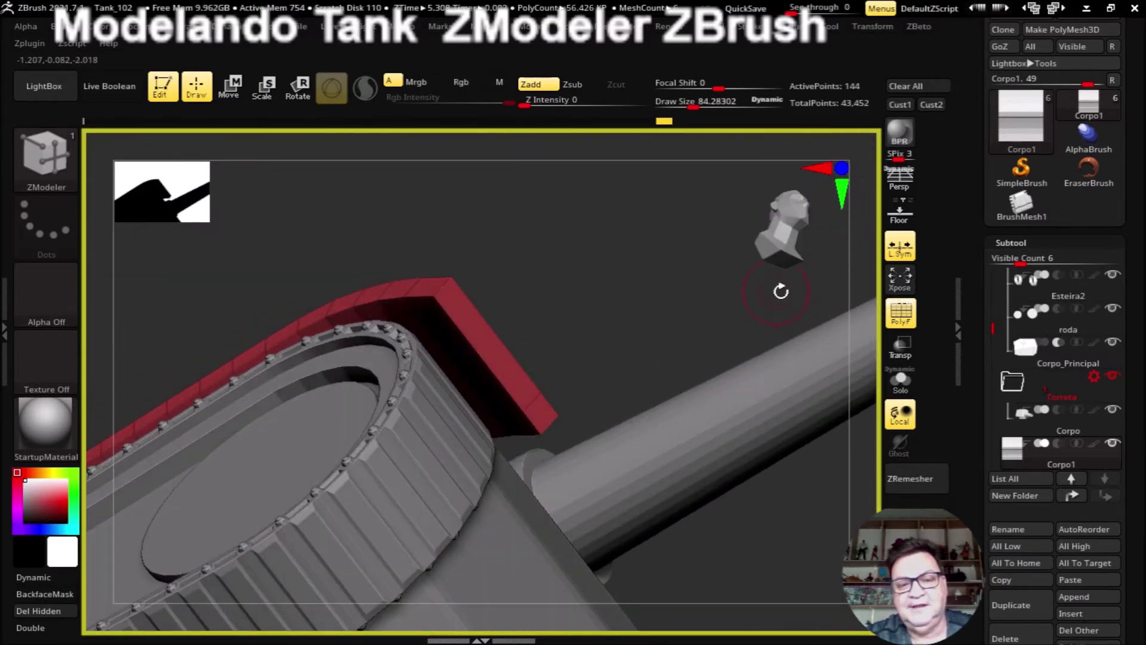
pyautogui.click(901, 379)
pyautogui.moveTo(631, 415); pyautogui.dragTo(698, 345)
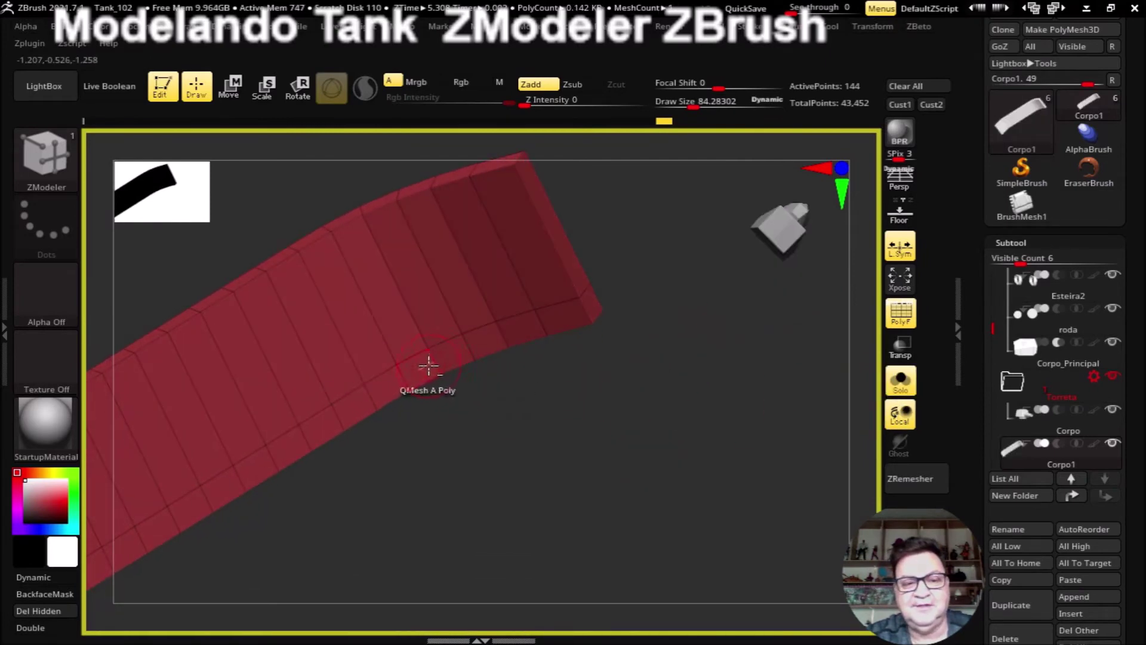
pyautogui.moveTo(442, 354); pyautogui.dragTo(597, 335)
pyautogui.moveTo(435, 505)
pyautogui.mouseDown()
pyautogui.moveTo(554, 529)
pyautogui.moveTo(557, 486)
pyautogui.moveTo(430, 476)
pyautogui.mouseUp()
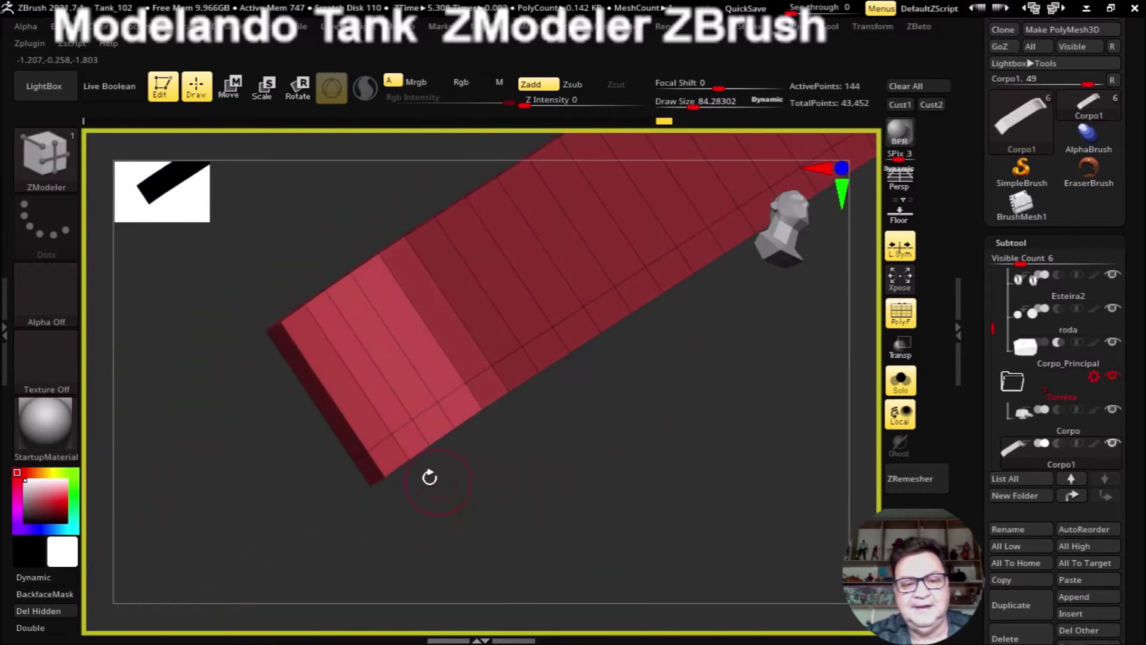
pyautogui.moveTo(481, 441)
pyautogui.mouseDown()
pyautogui.moveTo(683, 530)
pyautogui.moveTo(550, 491)
pyautogui.mouseUp()
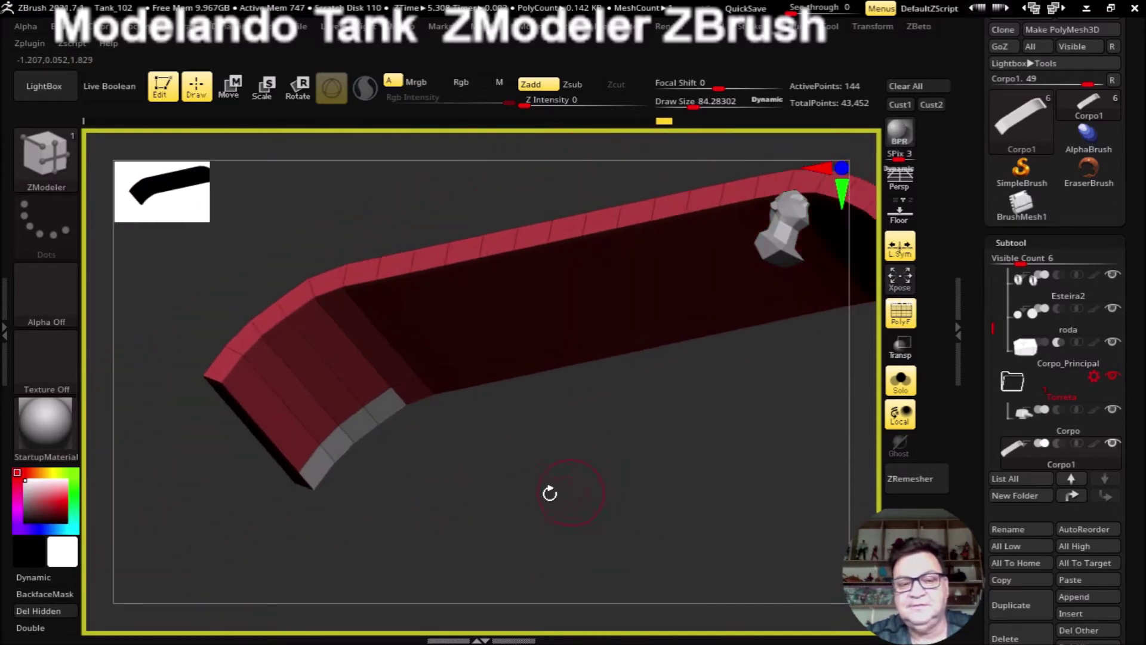
pyautogui.moveTo(358, 428); pyautogui.dragTo(435, 486)
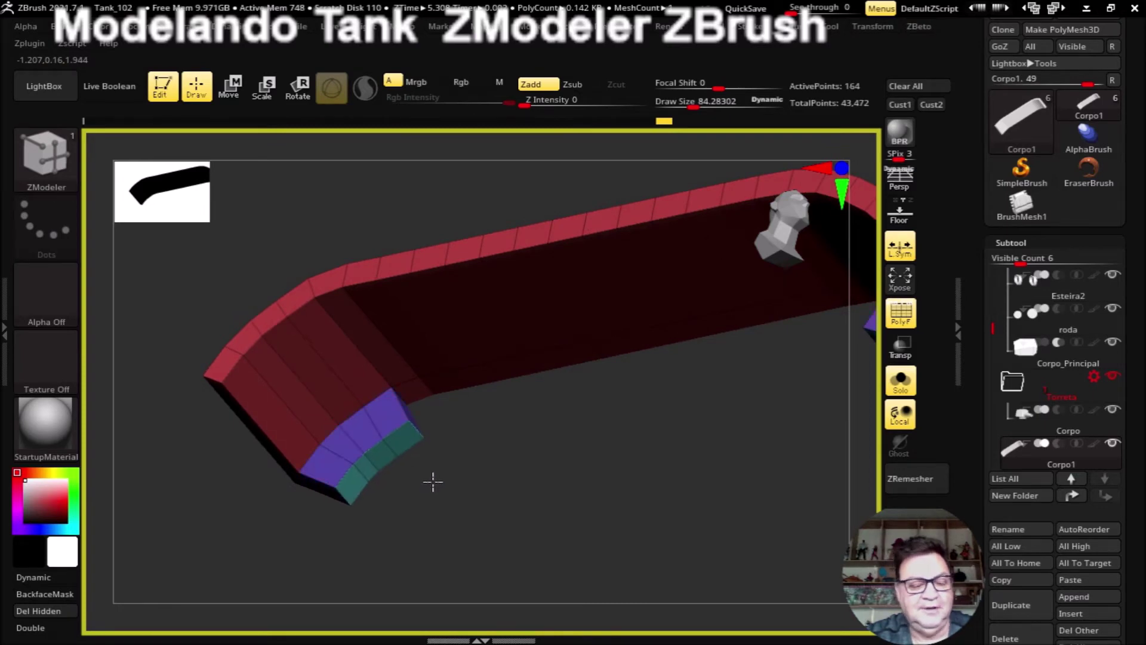
# Step: Turn Solo off and inspect the extruded red fender over the wheel
pyautogui.click(901, 380)
pyautogui.moveTo(501, 385)
pyautogui.mouseDown()
pyautogui.moveTo(417, 190)
pyautogui.moveTo(320, 212)
pyautogui.moveTo(294, 146)
pyautogui.mouseUp()
pyautogui.moveTo(535, 366)
pyautogui.mouseDown()
pyautogui.moveTo(718, 343)
pyautogui.moveTo(468, 335)
pyautogui.moveTo(442, 382)
pyautogui.moveTo(435, 621)
pyautogui.moveTo(359, 442)
pyautogui.moveTo(158, 472)
pyautogui.mouseUp()
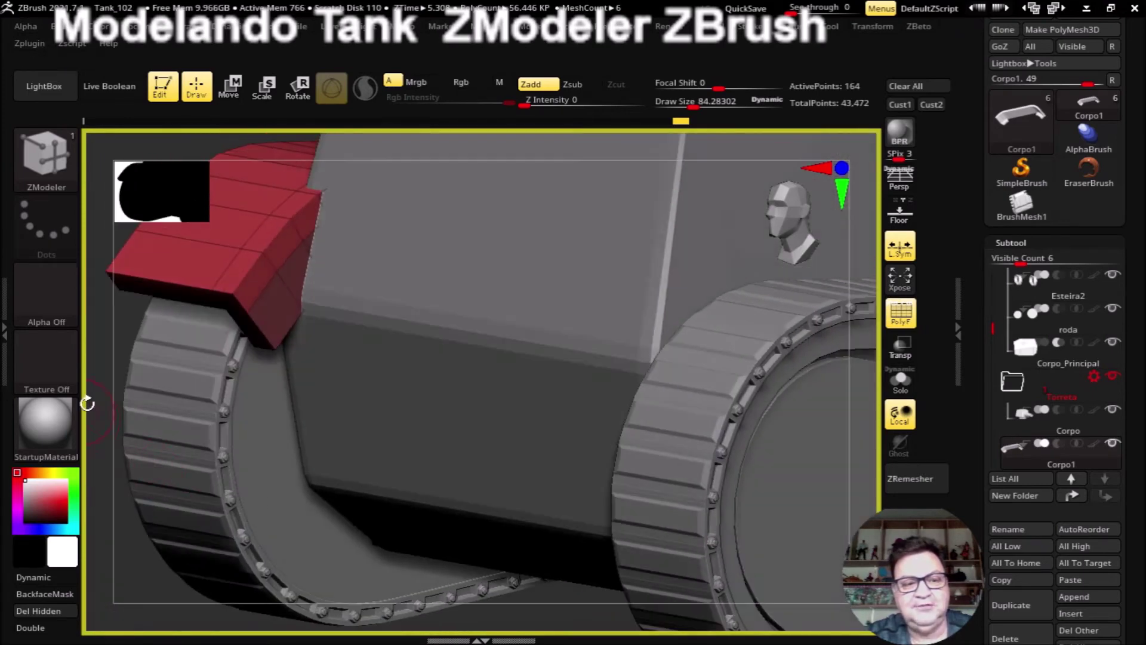
pyautogui.moveTo(108, 396)
pyautogui.mouseDown()
pyautogui.moveTo(354, 392)
pyautogui.moveTo(281, 392)
pyautogui.moveTo(261, 375)
pyautogui.moveTo(266, 383)
pyautogui.moveTo(343, 358)
pyautogui.moveTo(278, 359)
pyautogui.moveTo(269, 346)
pyautogui.moveTo(281, 360)
pyautogui.moveTo(261, 407)
pyautogui.moveTo(269, 388)
pyautogui.moveTo(245, 385)
pyautogui.moveTo(258, 375)
pyautogui.moveTo(368, 368)
pyautogui.moveTo(264, 373)
pyautogui.mouseUp()
pyautogui.keyDown('ctrl'); pyautogui.click(46, 158); pyautogui.keyUp('ctrl')
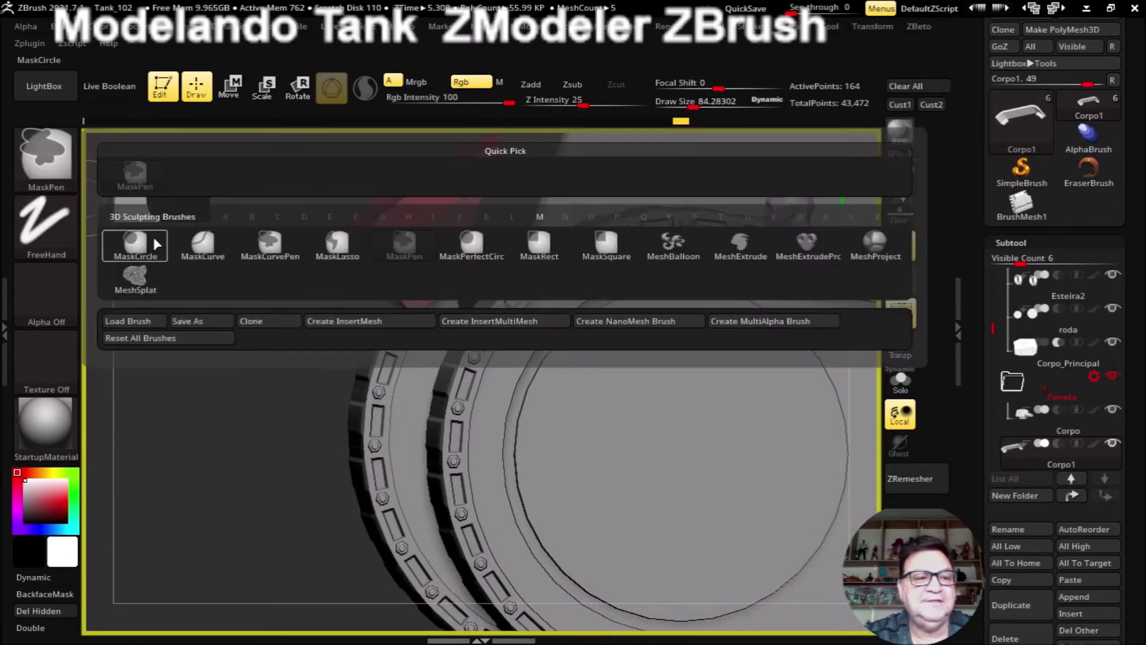
# Step: Lasso-mask the fender's angled end with MaskLasso, switch to Move, and solo the fender
pyautogui.click(331, 264)
pyautogui.keyDown('ctrl'); pyautogui.moveTo(351, 332); pyautogui.dragTo(419, 279); pyautogui.keyUp('ctrl')
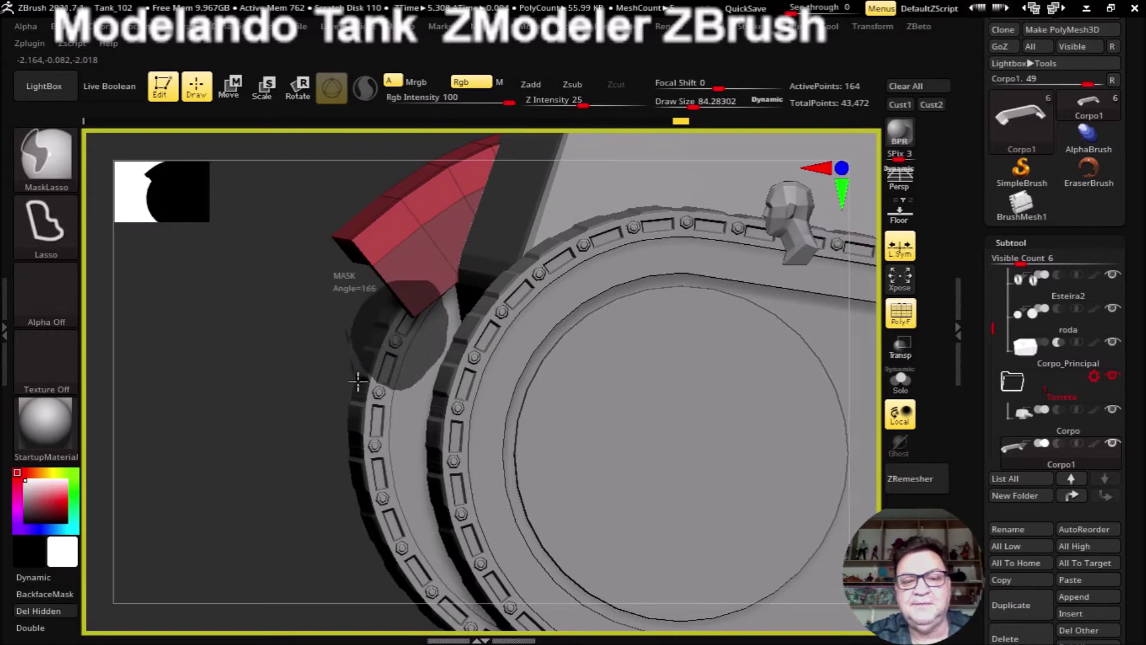
pyautogui.keyDown('ctrl'); pyautogui.moveTo(358, 382); pyautogui.dragTo(358, 391); pyautogui.keyUp('ctrl')
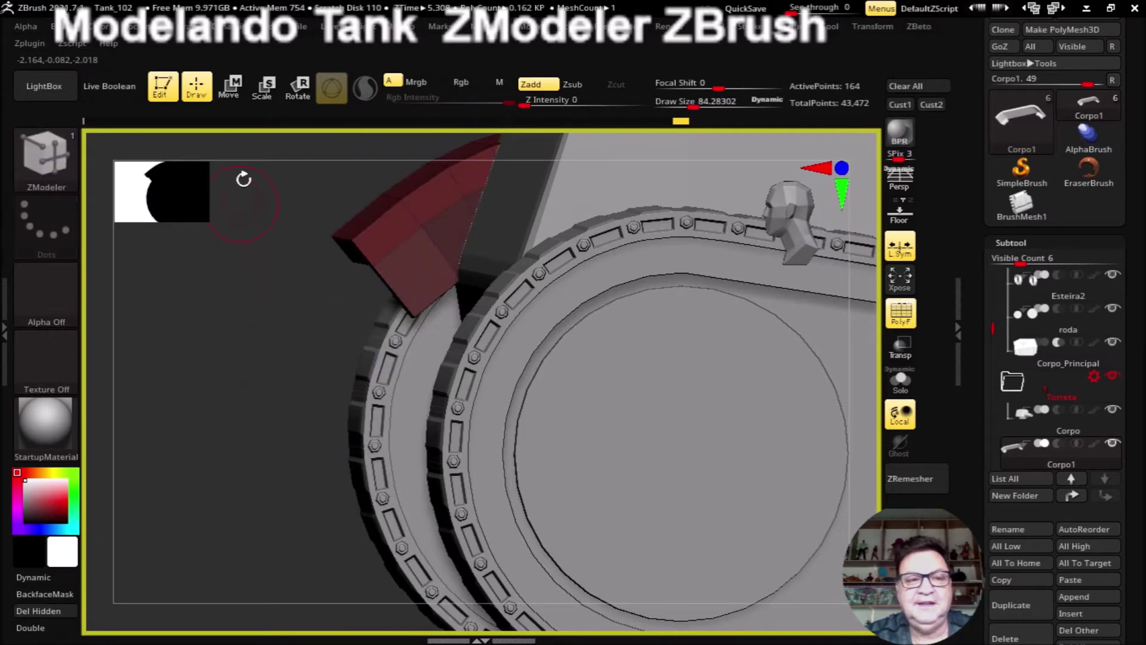
pyautogui.click(230, 90)
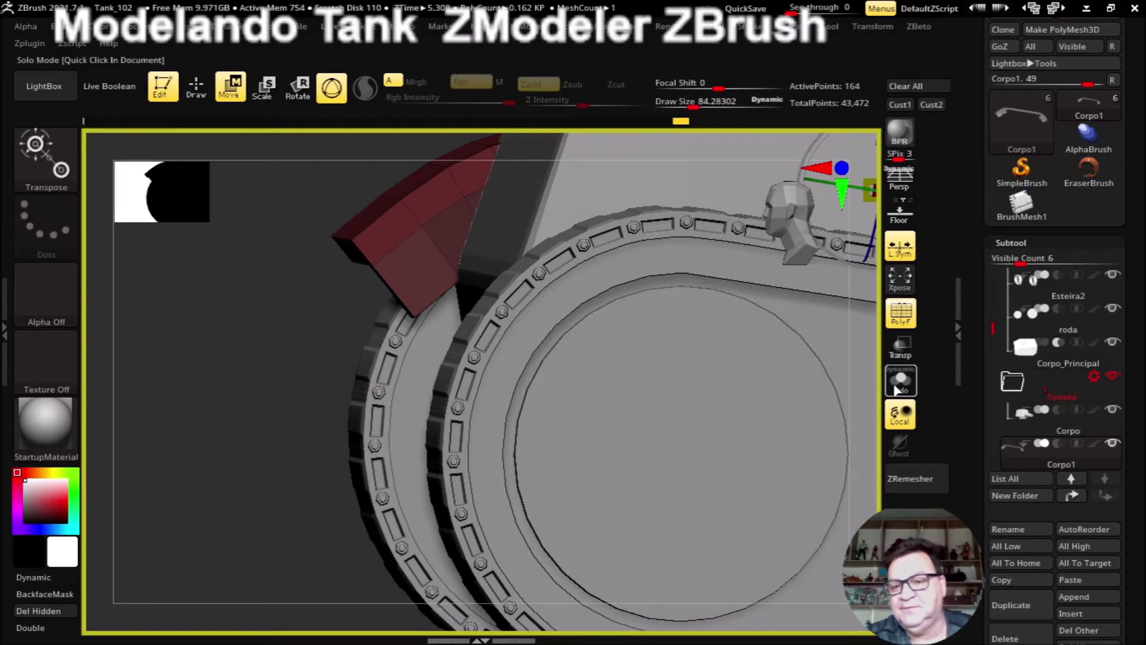
pyautogui.click(901, 381)
pyautogui.moveTo(437, 526)
pyautogui.mouseDown()
pyautogui.moveTo(510, 522)
pyautogui.moveTo(454, 512)
pyautogui.moveTo(512, 520)
pyautogui.moveTo(455, 531)
pyautogui.moveTo(525, 502)
pyautogui.moveTo(494, 517)
pyautogui.moveTo(469, 478)
pyautogui.mouseUp()
pyautogui.moveTo(449, 430)
pyautogui.mouseDown()
pyautogui.moveTo(512, 519)
pyautogui.moveTo(622, 489)
pyautogui.moveTo(545, 478)
pyautogui.mouseUp()
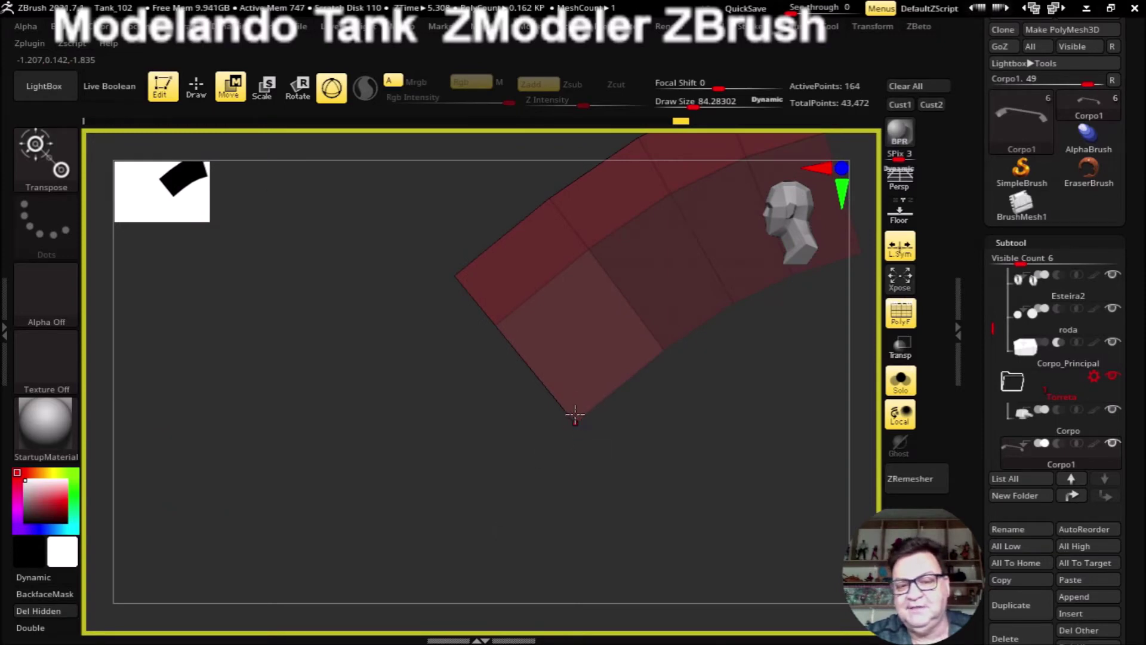
# Step: Place the gizmo on the end's corner vertex and try aligning it, undoing the last change
pyautogui.moveTo(571, 425)
pyautogui.mouseDown()
pyautogui.moveTo(545, 499)
pyautogui.moveTo(501, 530)
pyautogui.moveTo(580, 488)
pyautogui.mouseUp()
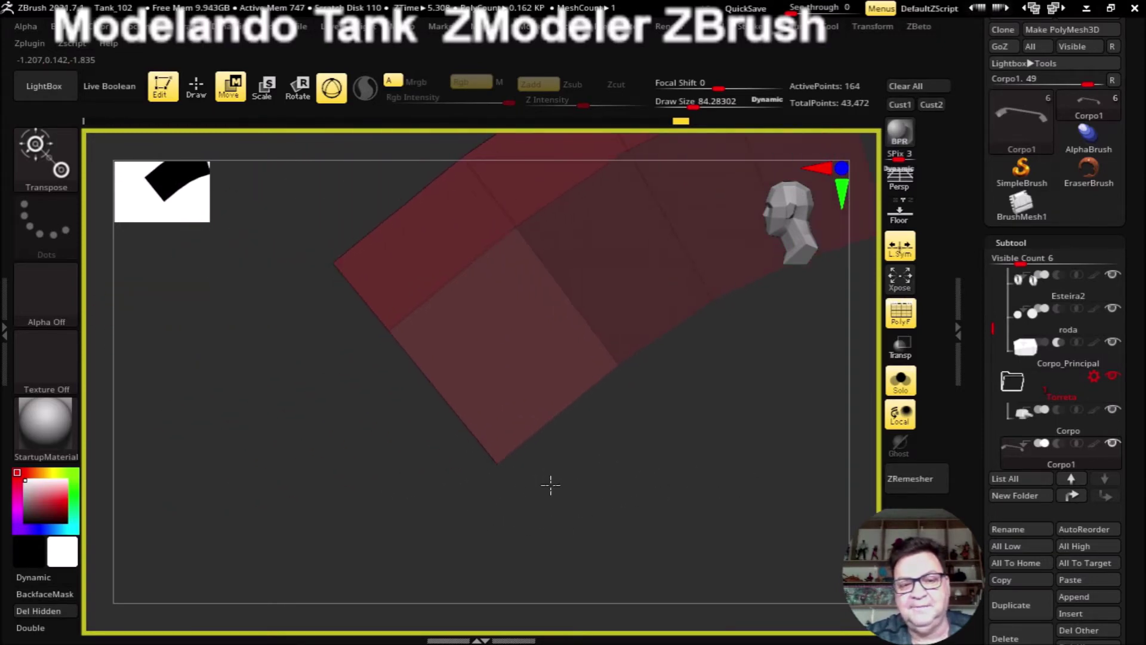
pyautogui.keyDown('alt'); pyautogui.click(496, 462); pyautogui.keyUp('alt')
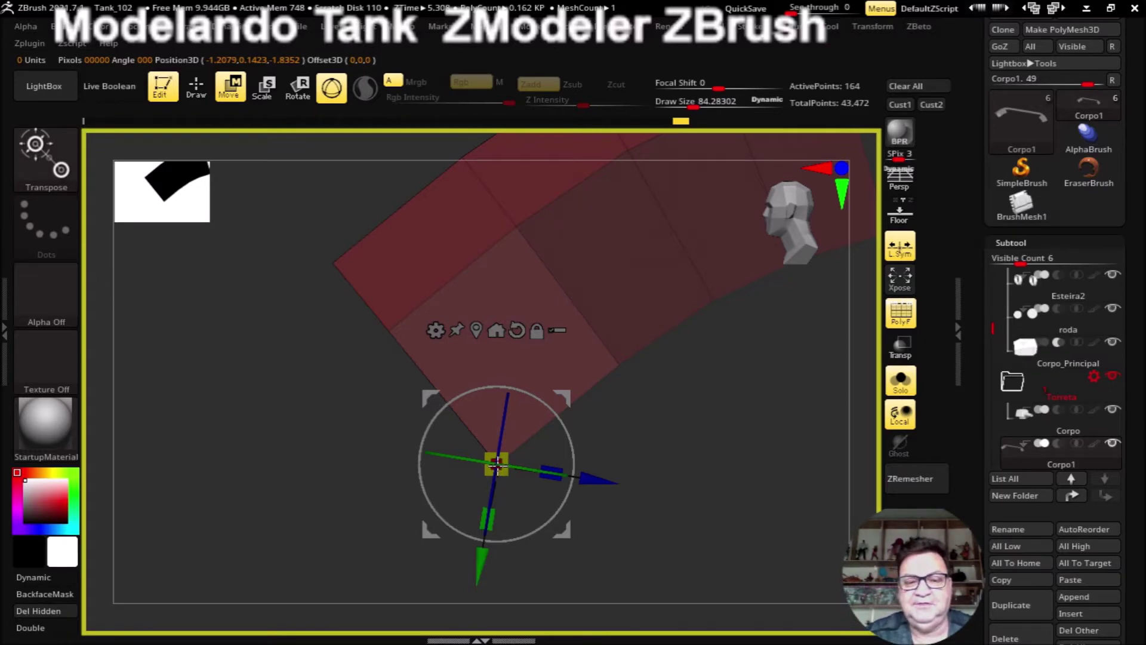
pyautogui.keyDown('alt'); pyautogui.moveTo(494, 455); pyautogui.dragTo(403, 349); pyautogui.keyUp('alt')
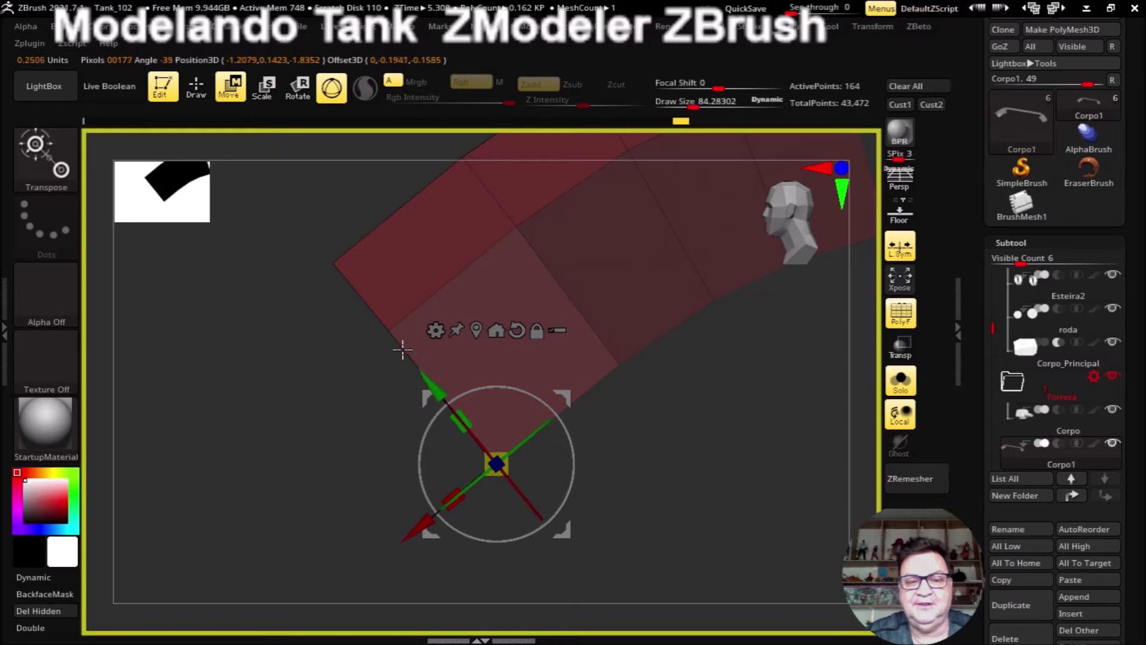
pyautogui.keyDown('alt'); pyautogui.moveTo(400, 344); pyautogui.dragTo(391, 334); pyautogui.keyUp('alt')
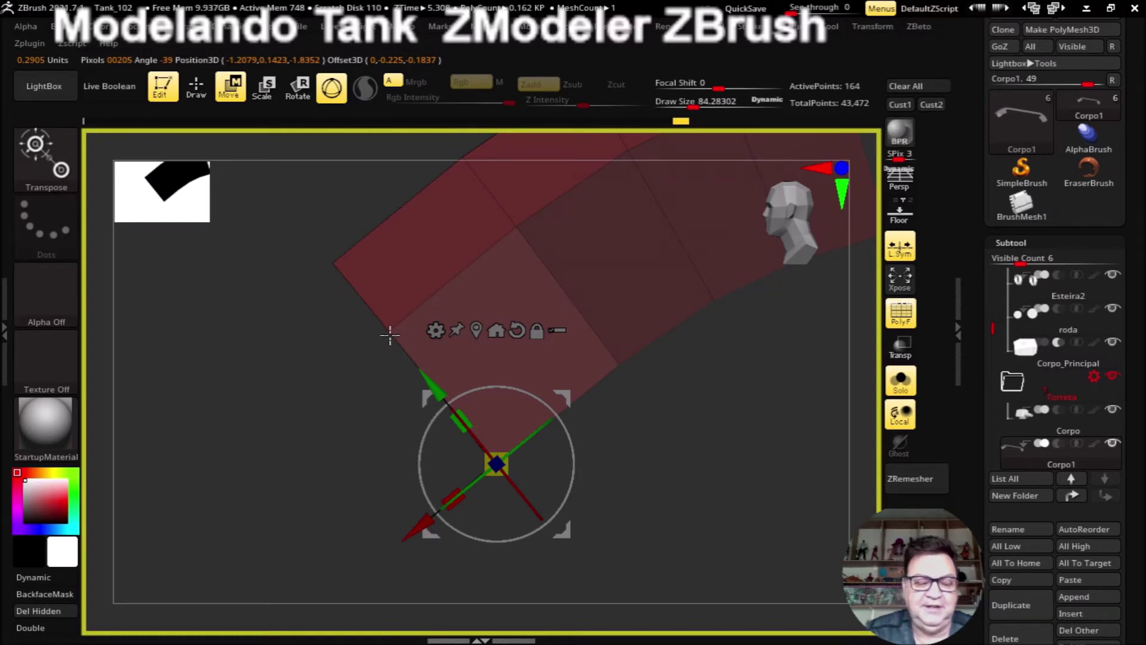
pyautogui.keyDown('alt'); pyautogui.moveTo(386, 336); pyautogui.dragTo(387, 336); pyautogui.keyUp('alt')
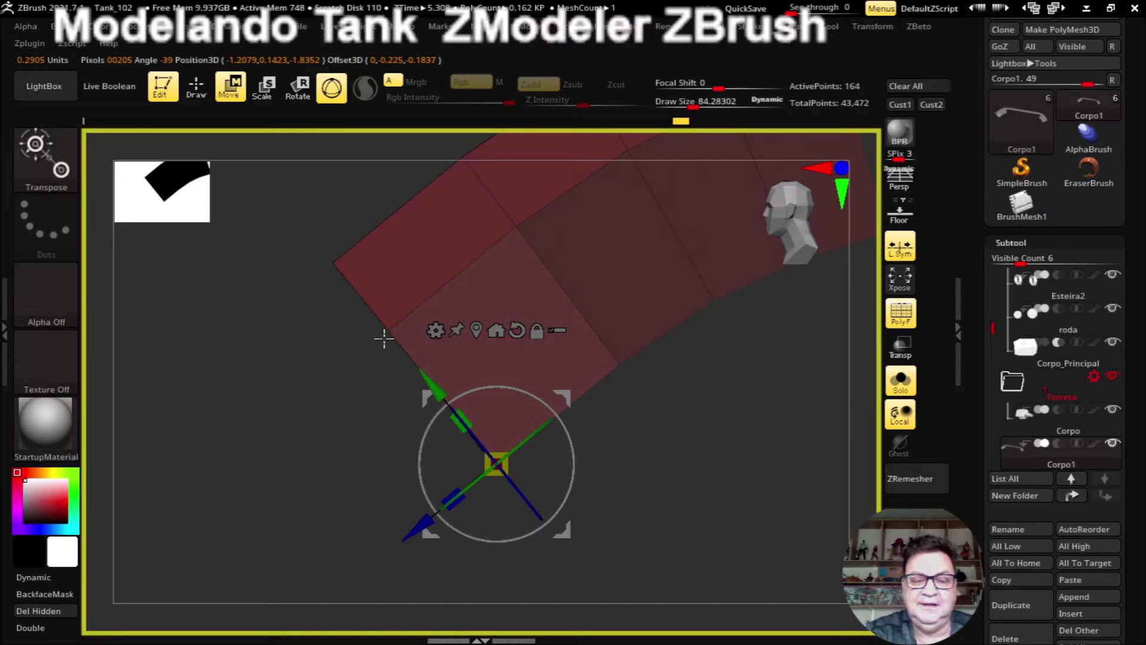
pyautogui.hotkey('ctrl', 'z')
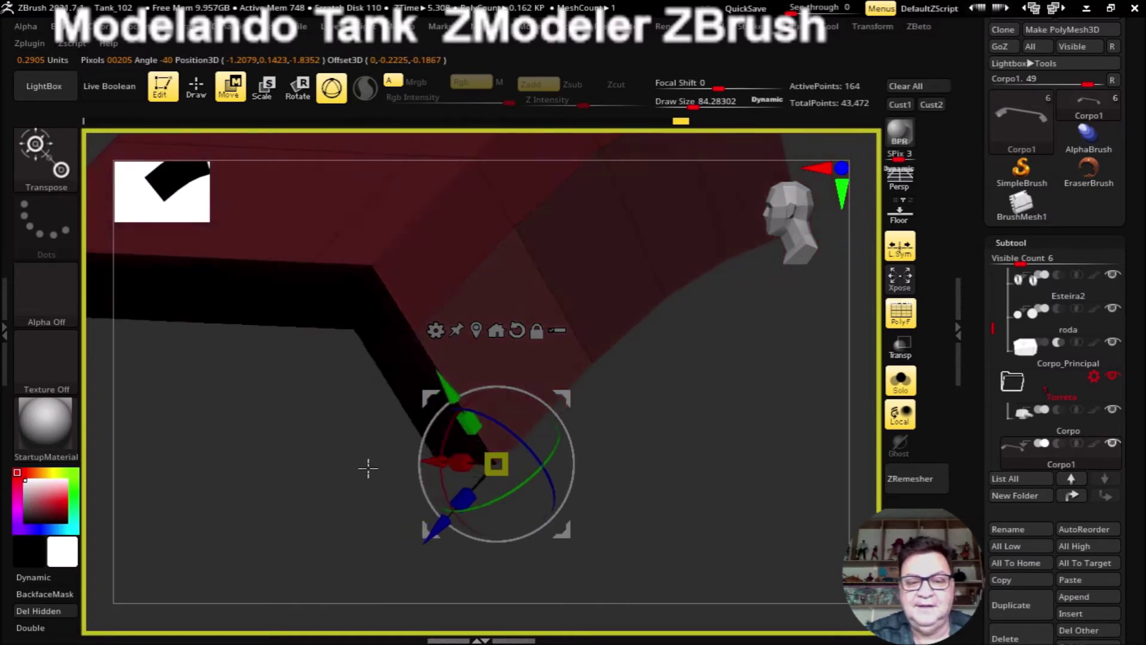
# Step: From a front view, re-place the gizmo on the corner vertex and align it to the angled end
pyautogui.keyDown('shift'); pyautogui.moveTo(365, 468); pyautogui.dragTo(652, 546); pyautogui.keyUp('shift')
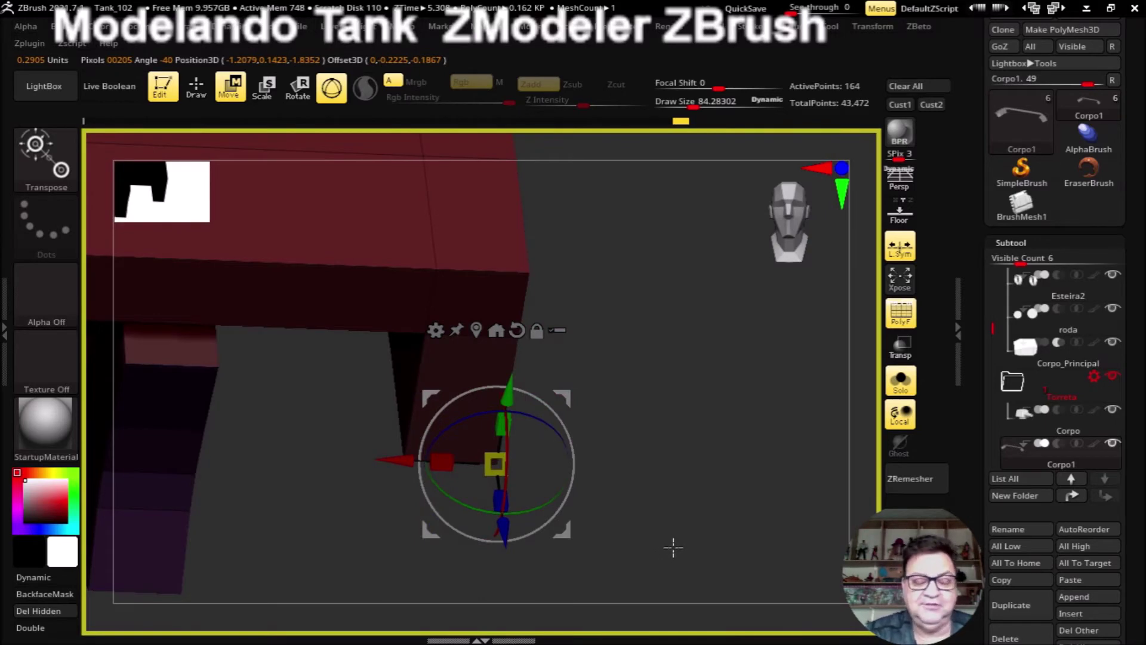
pyautogui.moveTo(660, 536)
pyautogui.keyDown('alt'); pyautogui.mouseDown()
pyautogui.moveTo(649, 495)
pyautogui.moveTo(679, 471)
pyautogui.moveTo(627, 530)
pyautogui.moveTo(568, 565)
pyautogui.moveTo(613, 545)
pyautogui.moveTo(560, 566)
pyautogui.mouseUp(); pyautogui.keyUp('alt')
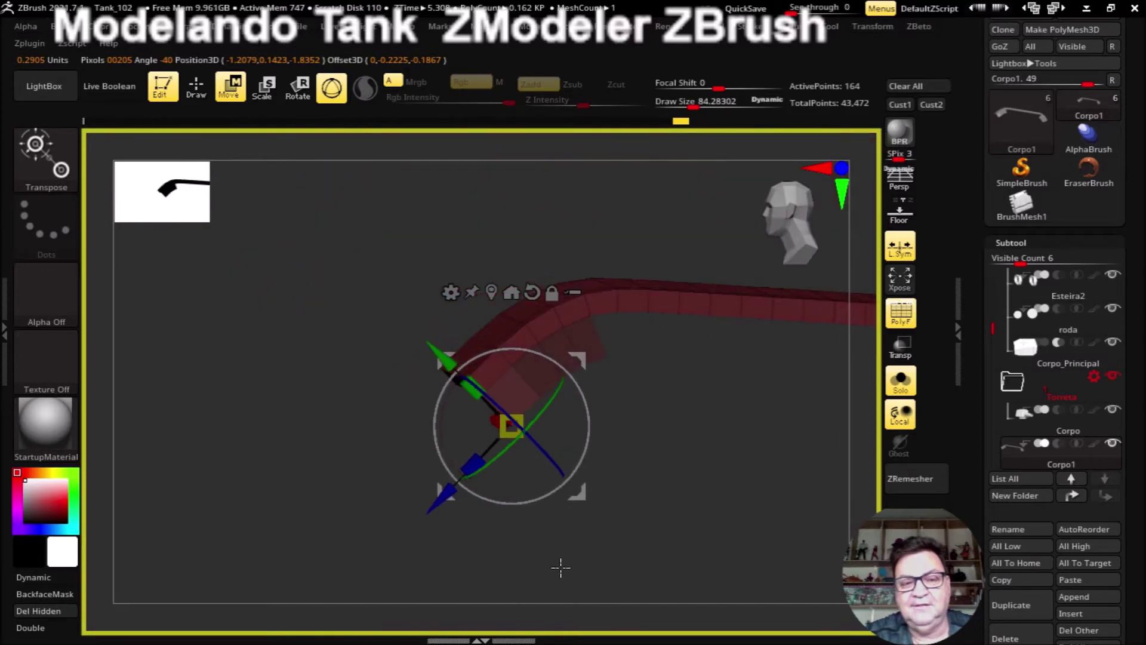
pyautogui.moveTo(616, 403)
pyautogui.keyDown('alt'); pyautogui.mouseDown()
pyautogui.moveTo(660, 542)
pyautogui.moveTo(478, 388)
pyautogui.moveTo(624, 387)
pyautogui.mouseUp(); pyautogui.keyUp('alt')
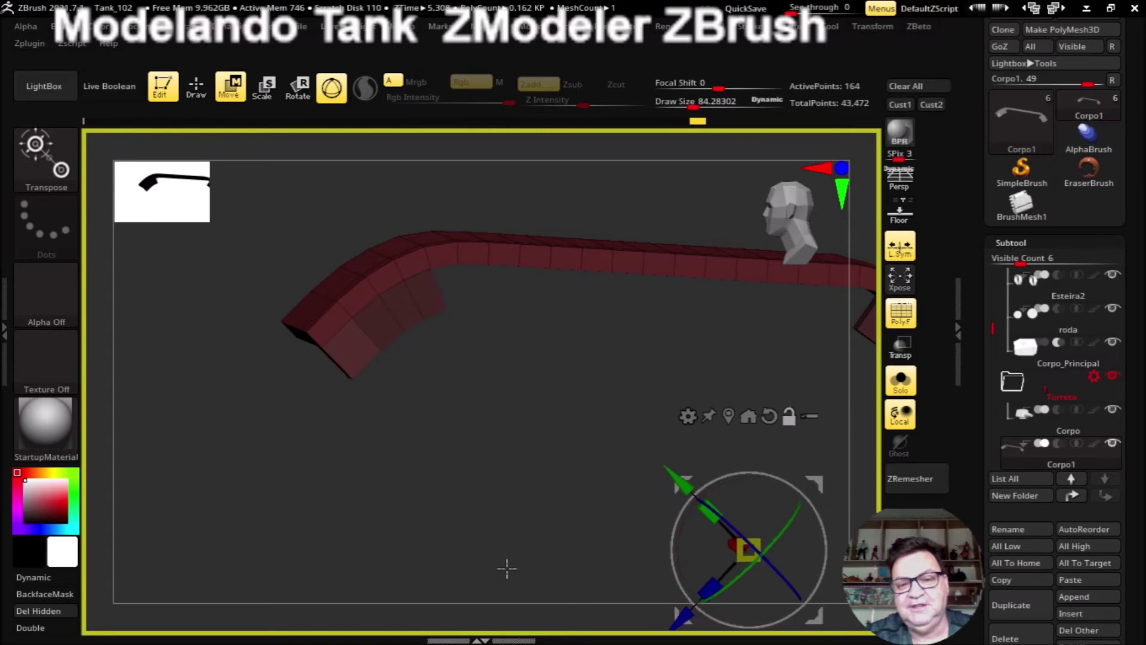
pyautogui.moveTo(454, 512)
pyautogui.keyDown('alt'); pyautogui.mouseDown()
pyautogui.moveTo(442, 502)
pyautogui.moveTo(499, 532)
pyautogui.moveTo(369, 421)
pyautogui.moveTo(555, 543)
pyautogui.mouseUp(); pyautogui.keyUp('alt')
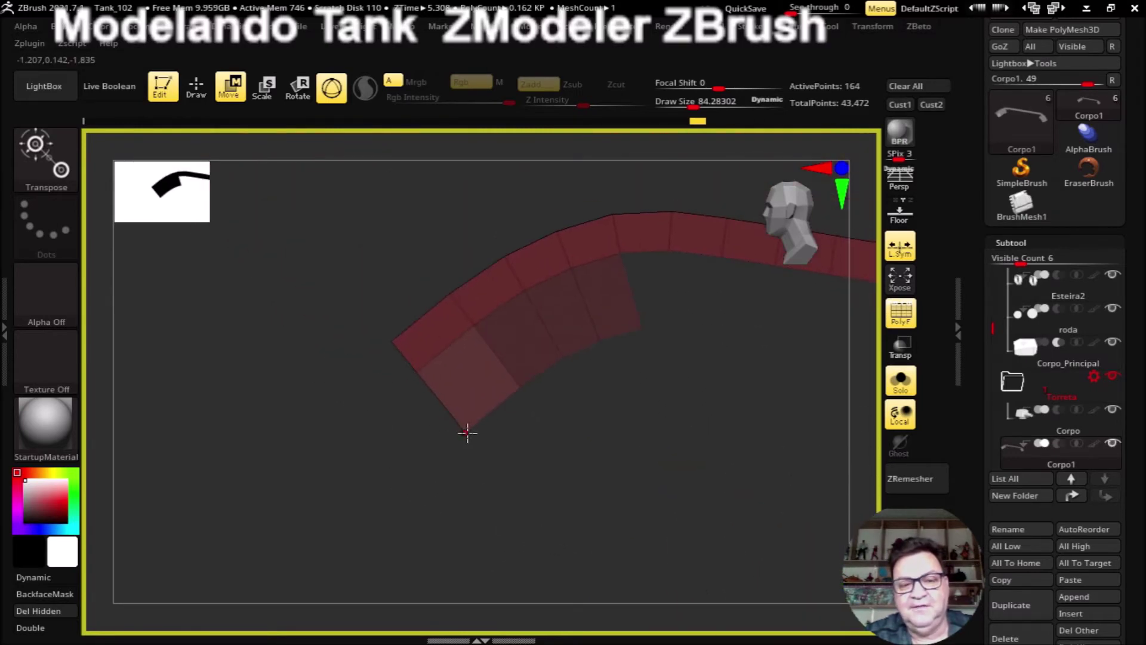
pyautogui.moveTo(464, 442)
pyautogui.keyDown('alt'); pyautogui.mouseDown()
pyautogui.moveTo(465, 499)
pyautogui.moveTo(514, 507)
pyautogui.moveTo(398, 425)
pyautogui.mouseUp(); pyautogui.keyUp('alt')
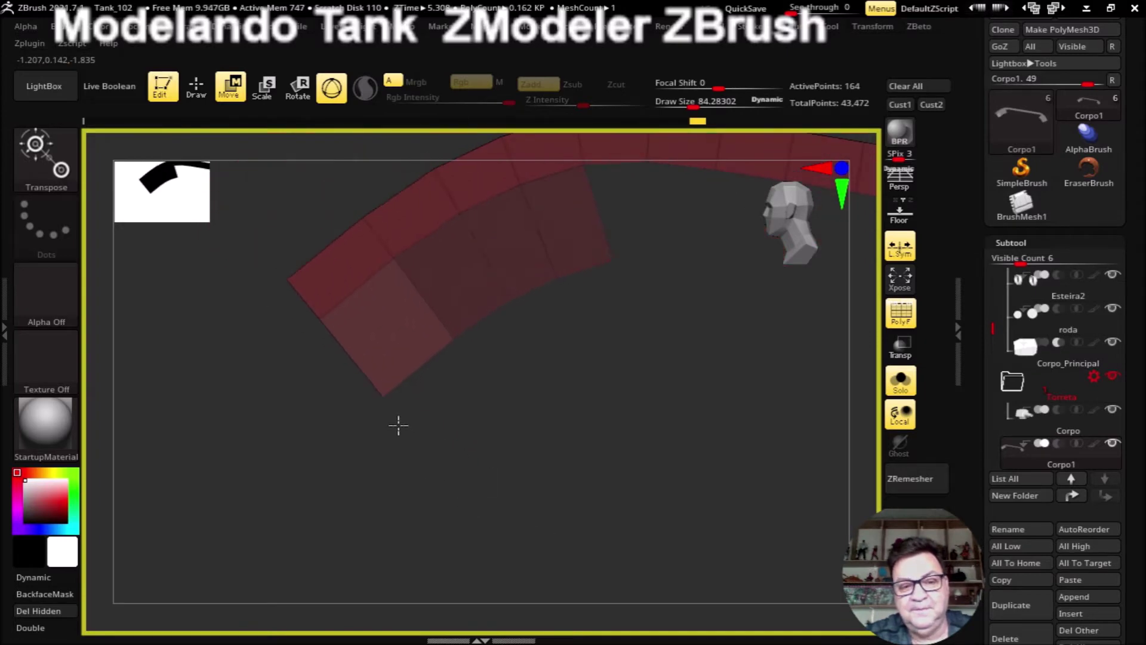
pyautogui.click(383, 397)
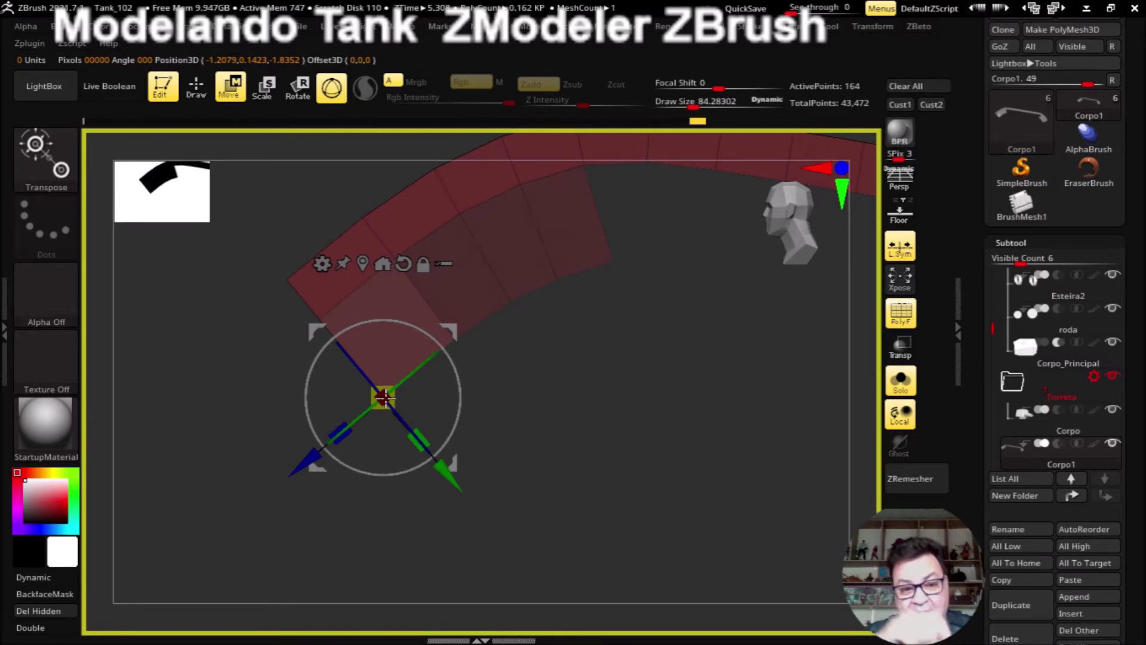
pyautogui.moveTo(379, 396); pyautogui.dragTo(292, 288)
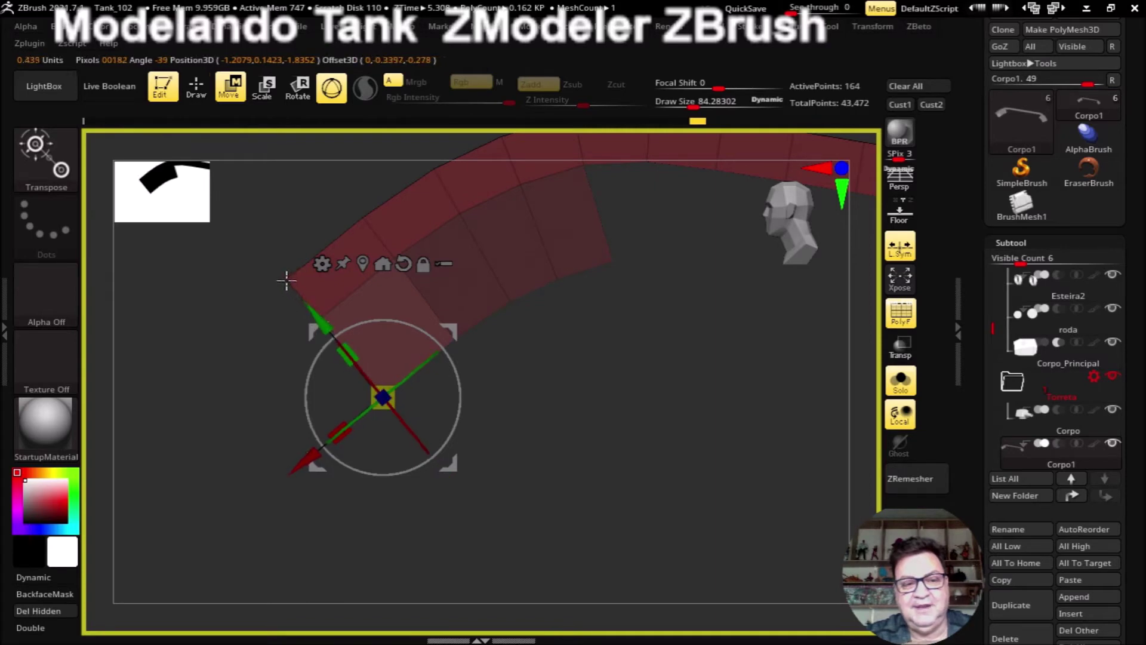
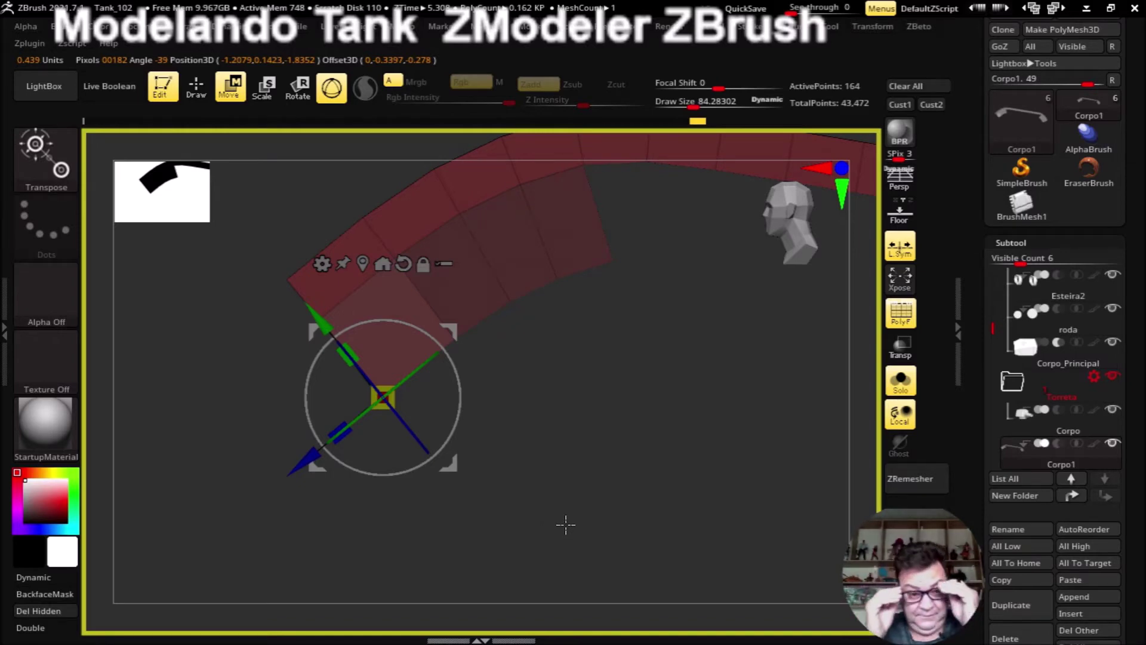
# Step: Show the whole tank and raise the guard piece along Y to sit just above the left track
pyautogui.click(913, 397)
pyautogui.moveTo(179, 409); pyautogui.dragTo(342, 448)
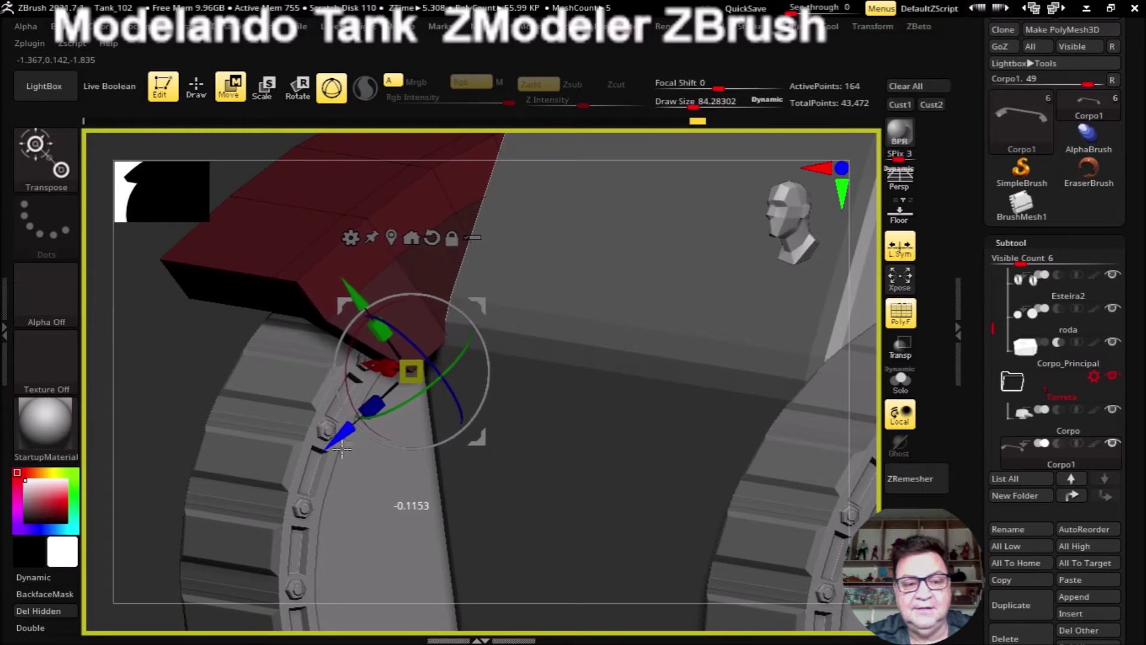
pyautogui.moveTo(357, 302); pyautogui.dragTo(339, 280)
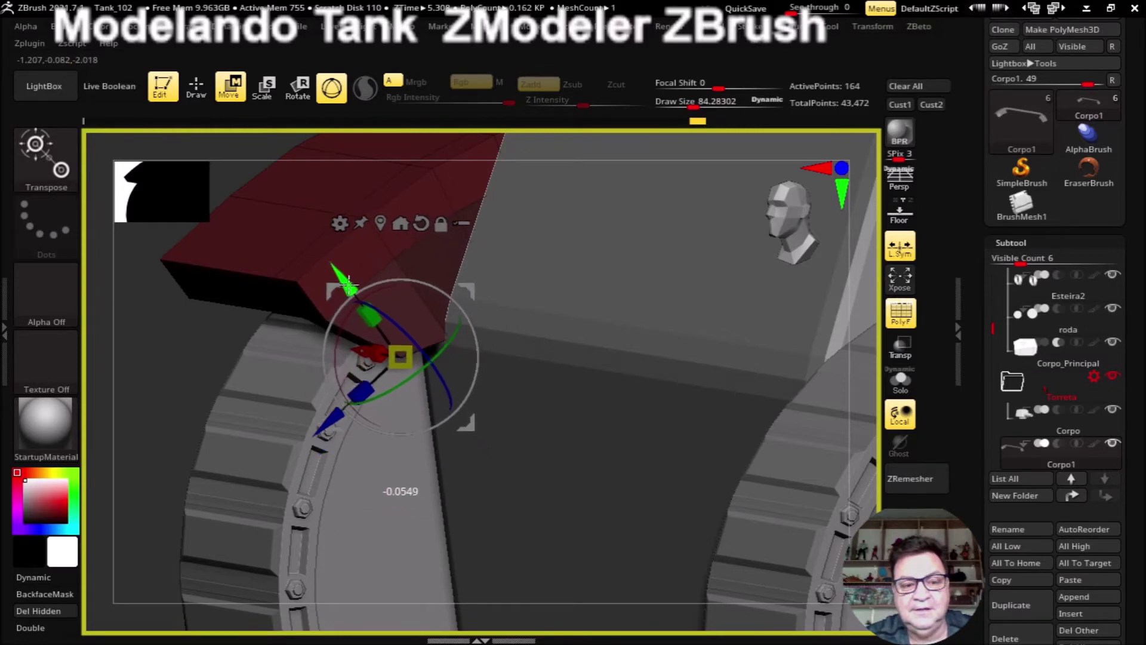
pyautogui.moveTo(162, 400)
pyautogui.mouseDown()
pyautogui.moveTo(161, 353)
pyautogui.moveTo(133, 358)
pyautogui.moveTo(209, 409)
pyautogui.moveTo(283, 413)
pyautogui.moveTo(179, 428)
pyautogui.moveTo(190, 445)
pyautogui.moveTo(228, 406)
pyautogui.moveTo(281, 442)
pyautogui.moveTo(560, 570)
pyautogui.moveTo(538, 535)
pyautogui.moveTo(543, 547)
pyautogui.moveTo(586, 525)
pyautogui.moveTo(544, 556)
pyautogui.moveTo(506, 537)
pyautogui.moveTo(527, 553)
pyautogui.moveTo(486, 563)
pyautogui.moveTo(524, 583)
pyautogui.moveTo(519, 571)
pyautogui.mouseUp()
pyautogui.press('q')
# Step: Inspect the teal guard in Solo, then bring back the tank in a front view
pyautogui.click(900, 380)
pyautogui.moveTo(577, 533)
pyautogui.mouseDown()
pyautogui.moveTo(657, 460)
pyautogui.moveTo(604, 401)
pyautogui.moveTo(621, 512)
pyautogui.moveTo(504, 558)
pyautogui.moveTo(563, 533)
pyautogui.moveTo(535, 535)
pyautogui.moveTo(834, 468)
pyautogui.mouseUp()
pyautogui.click(900, 379)
pyautogui.moveTo(534, 551); pyautogui.dragTo(576, 563)
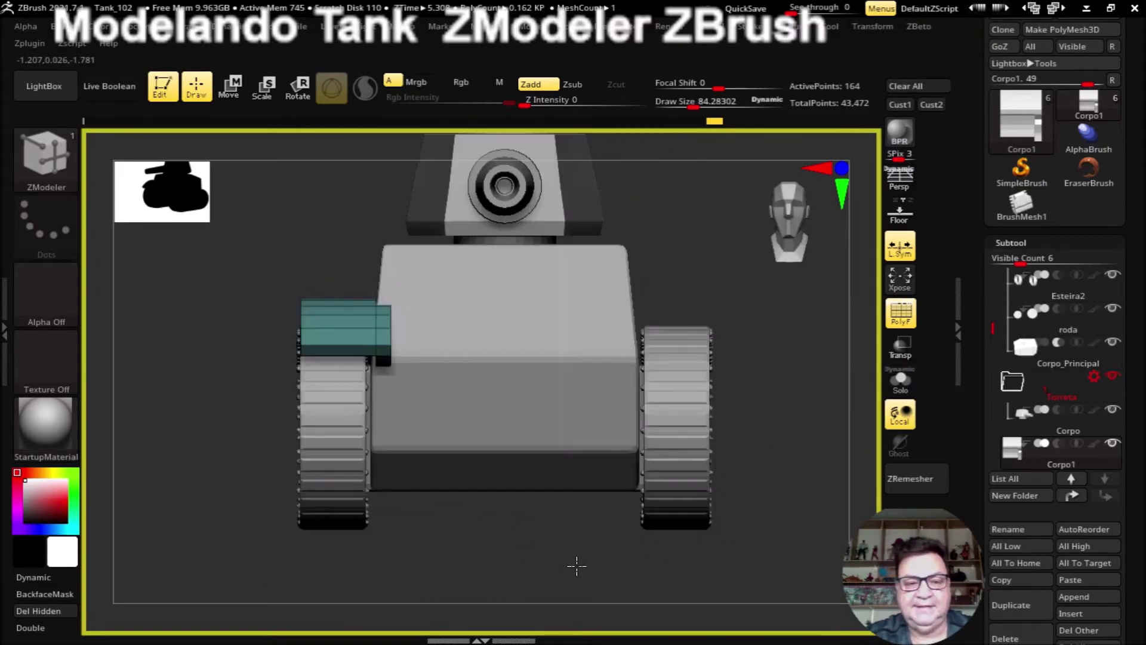
# Step: Hide the Esteira and Esteira2 track subtools
pyautogui.moveTo(468, 576); pyautogui.dragTo(699, 496)
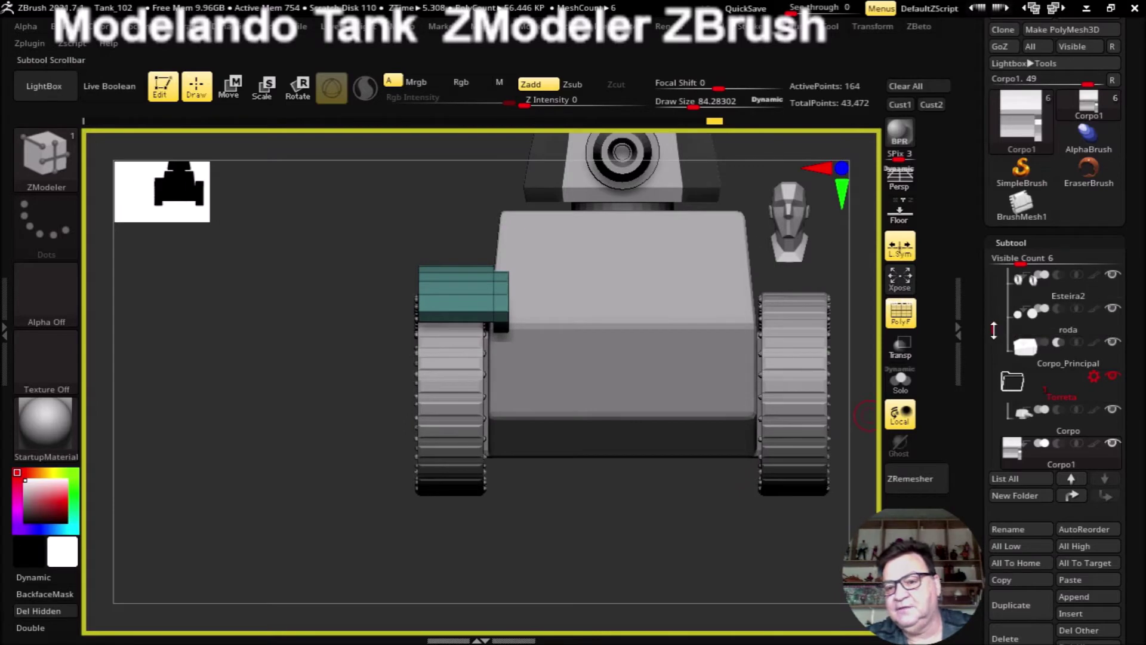
pyautogui.moveTo(994, 329); pyautogui.dragTo(991, 298)
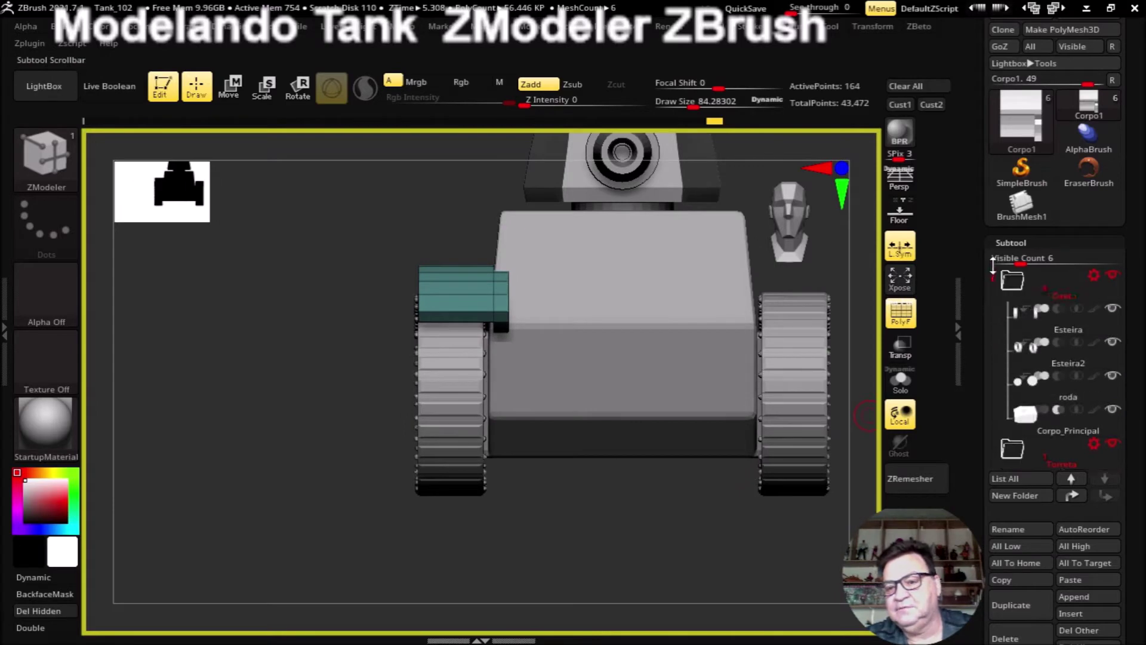
pyautogui.click(1111, 341)
pyautogui.click(1112, 375)
pyautogui.moveTo(594, 499)
pyautogui.mouseDown()
pyautogui.moveTo(588, 538)
pyautogui.moveTo(348, 507)
pyautogui.moveTo(350, 471)
pyautogui.moveTo(278, 341)
pyautogui.moveTo(284, 309)
pyautogui.mouseUp()
# Step: Shift the teal guard along X to line up with the hull, then check from side view
pyautogui.click(230, 88)
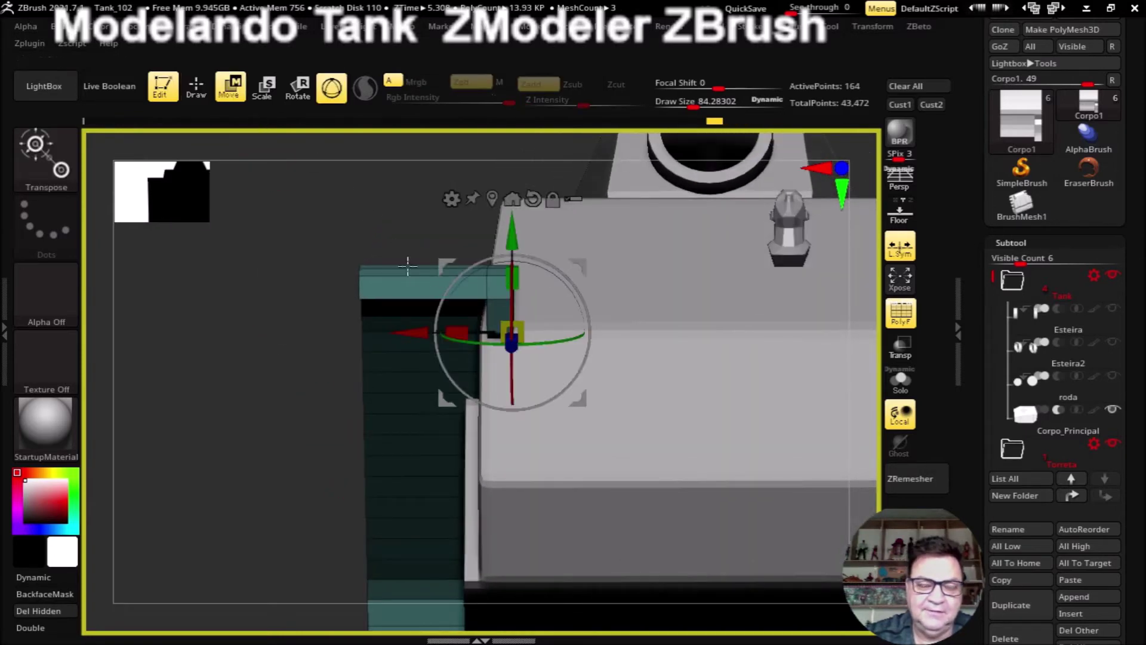
pyautogui.moveTo(415, 336)
pyautogui.mouseDown()
pyautogui.moveTo(297, 356)
pyautogui.moveTo(343, 491)
pyautogui.moveTo(391, 128)
pyautogui.mouseUp()
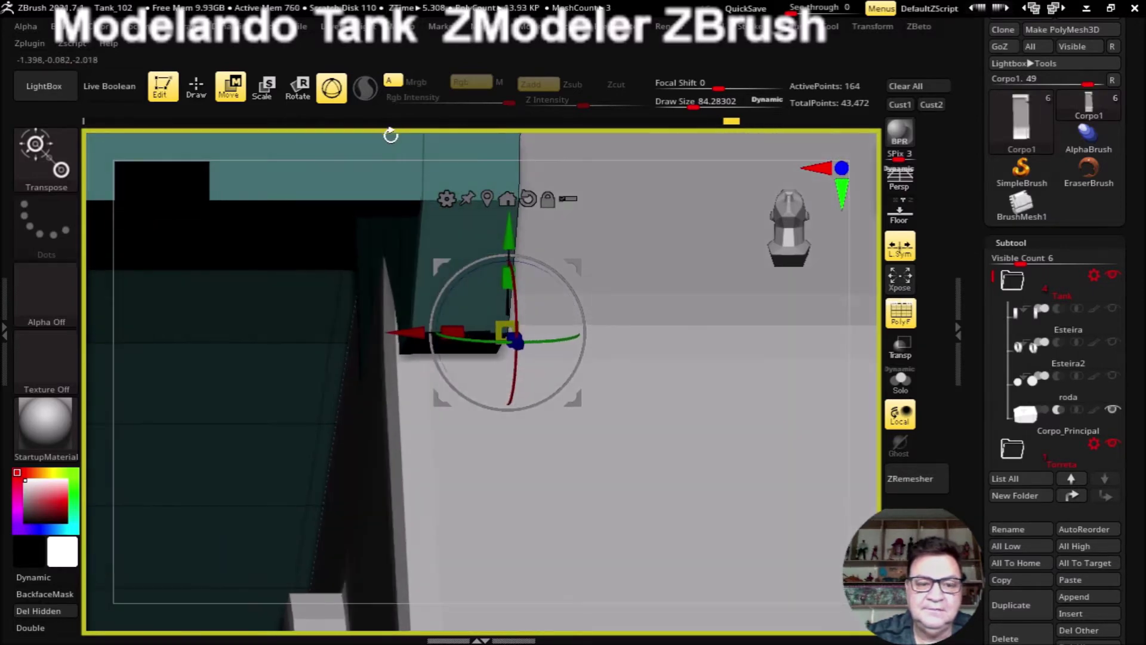
pyautogui.moveTo(353, 150); pyautogui.dragTo(361, 140)
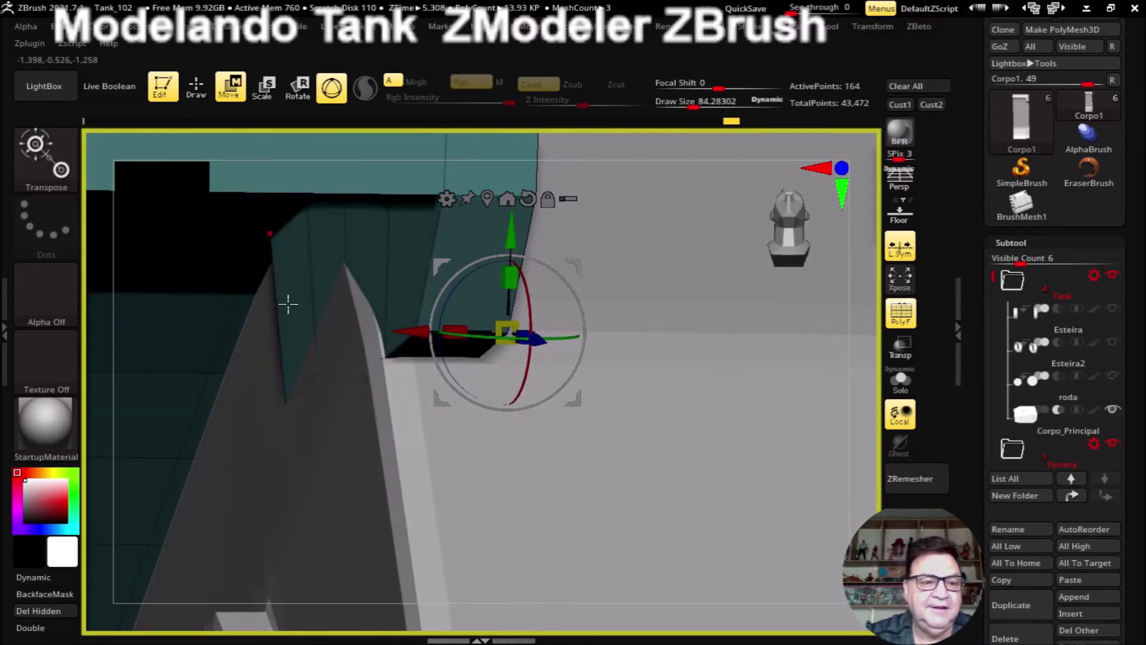
pyautogui.moveTo(418, 332)
pyautogui.mouseDown()
pyautogui.moveTo(448, 332)
pyautogui.moveTo(421, 334)
pyautogui.mouseUp()
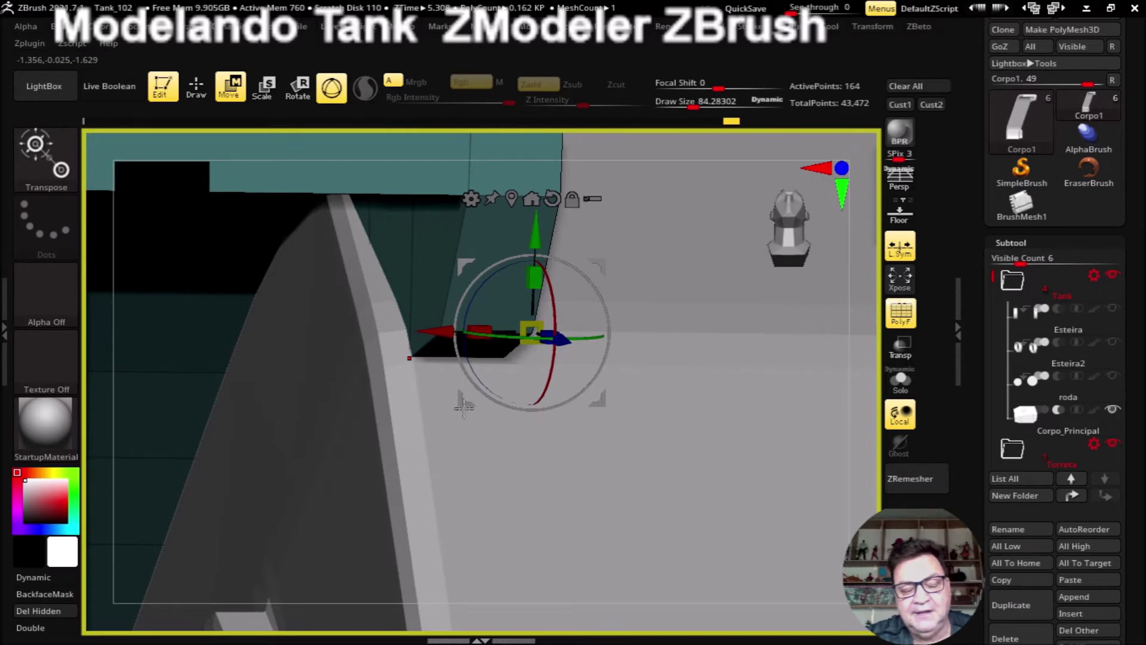
pyautogui.moveTo(838, 531)
pyautogui.mouseDown()
pyautogui.moveTo(852, 519)
pyautogui.moveTo(561, 406)
pyautogui.mouseUp()
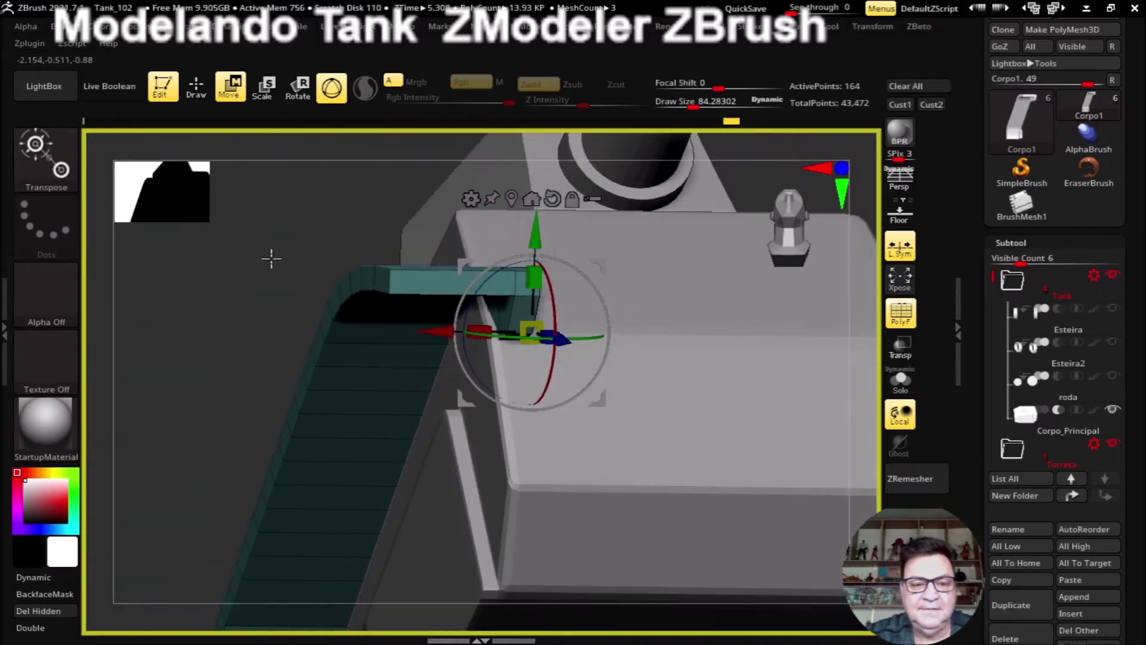
pyautogui.keyDown('shift'); pyautogui.moveTo(272, 256); pyautogui.dragTo(254, 327); pyautogui.keyUp('shift')
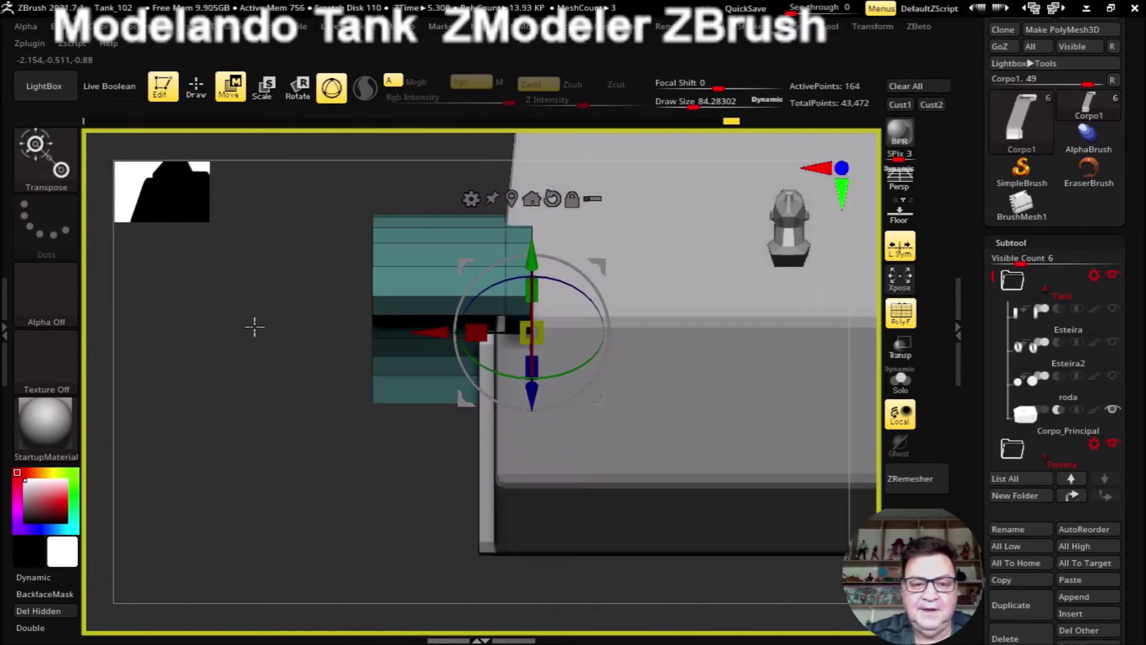
# Step: Make the Esteira, Esteira2 and roda subtools visible again
pyautogui.click(1111, 308)
pyautogui.click(1111, 341)
pyautogui.click(1111, 376)
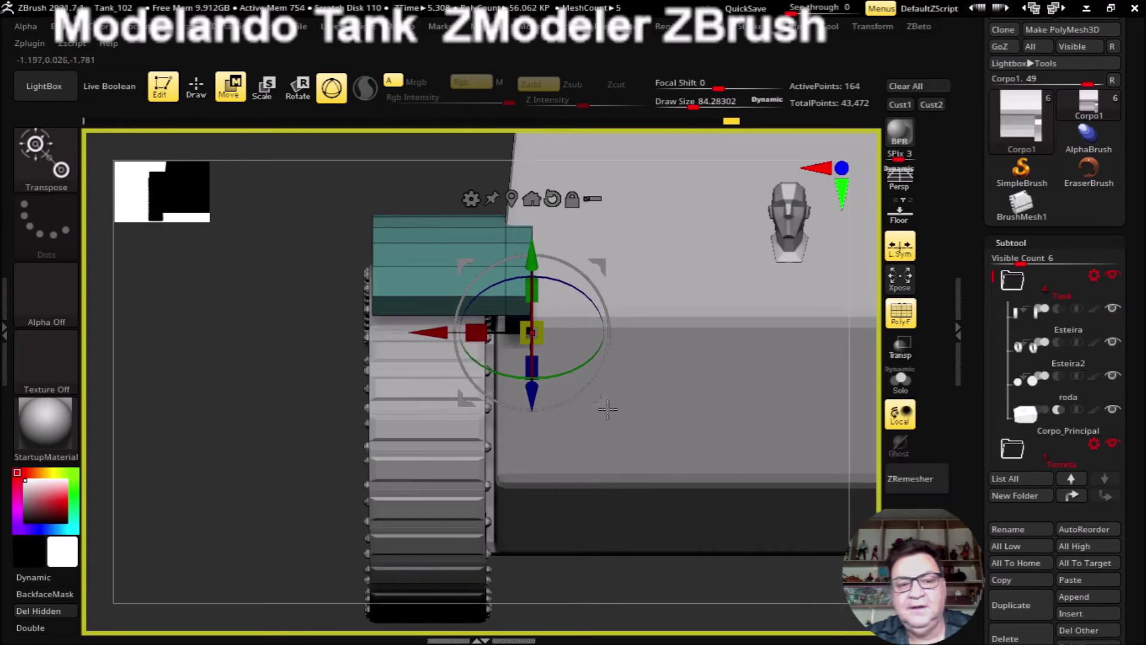
pyautogui.moveTo(254, 306)
pyautogui.mouseDown()
pyautogui.moveTo(220, 350)
pyautogui.moveTo(210, 340)
pyautogui.mouseUp()
pyautogui.click(199, 89)
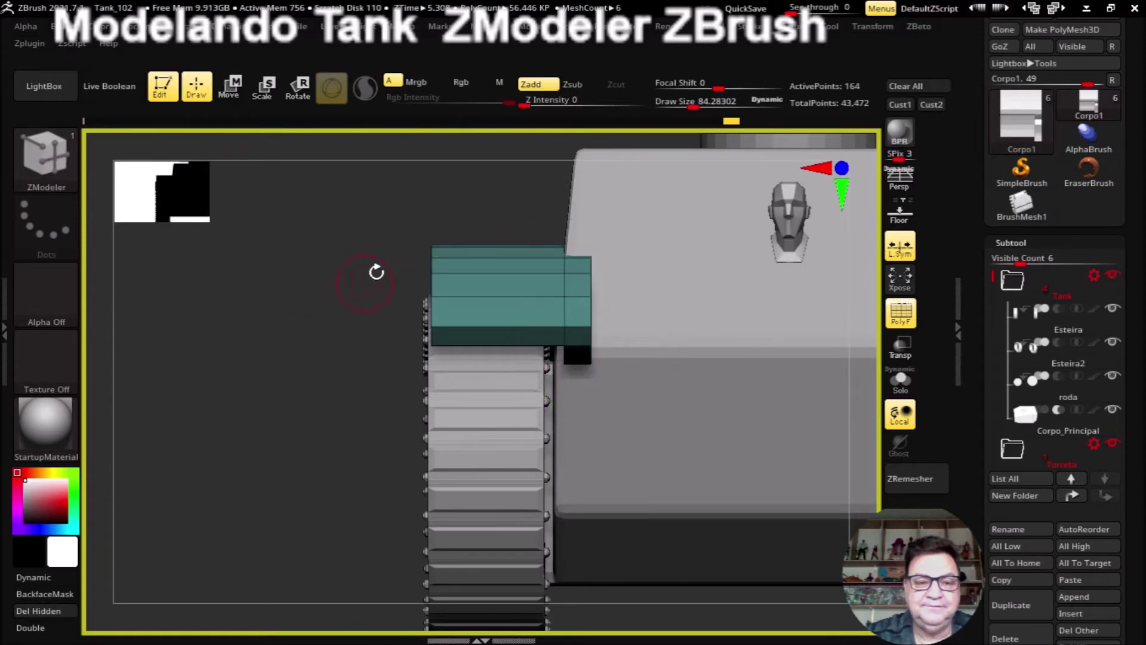
# Step: Mask around the track and slide the teal guard along X over the left track
pyautogui.keyDown('ctrl'); pyautogui.moveTo(468, 220); pyautogui.dragTo(471, 439); pyautogui.keyUp('ctrl')
pyautogui.click(231, 89)
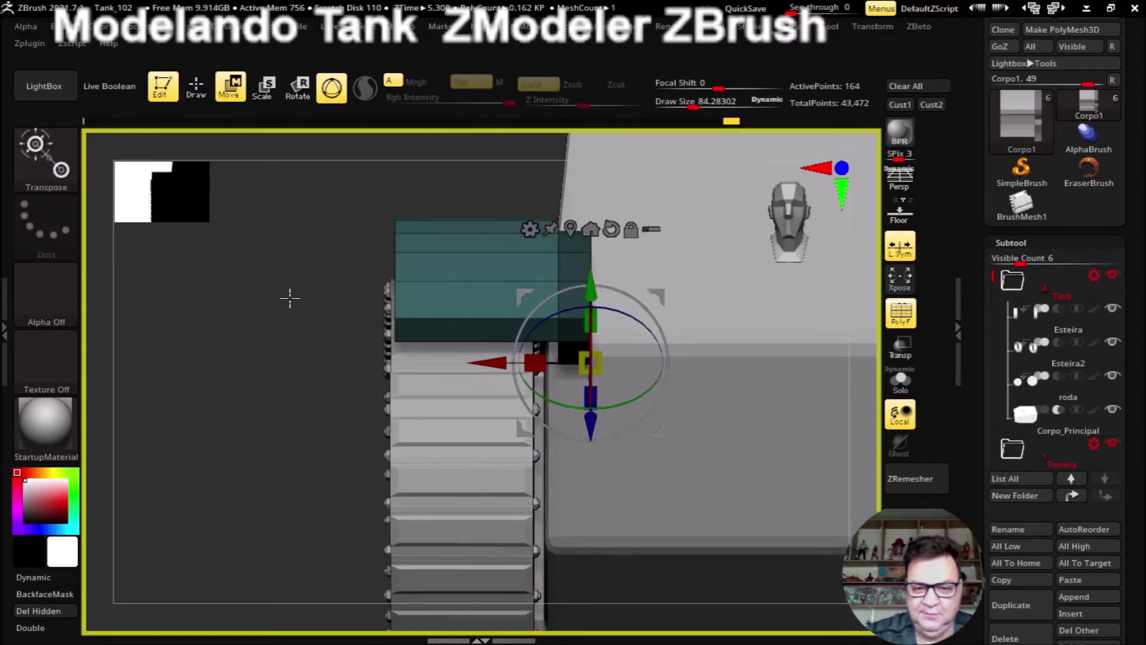
pyautogui.moveTo(495, 362); pyautogui.dragTo(485, 364)
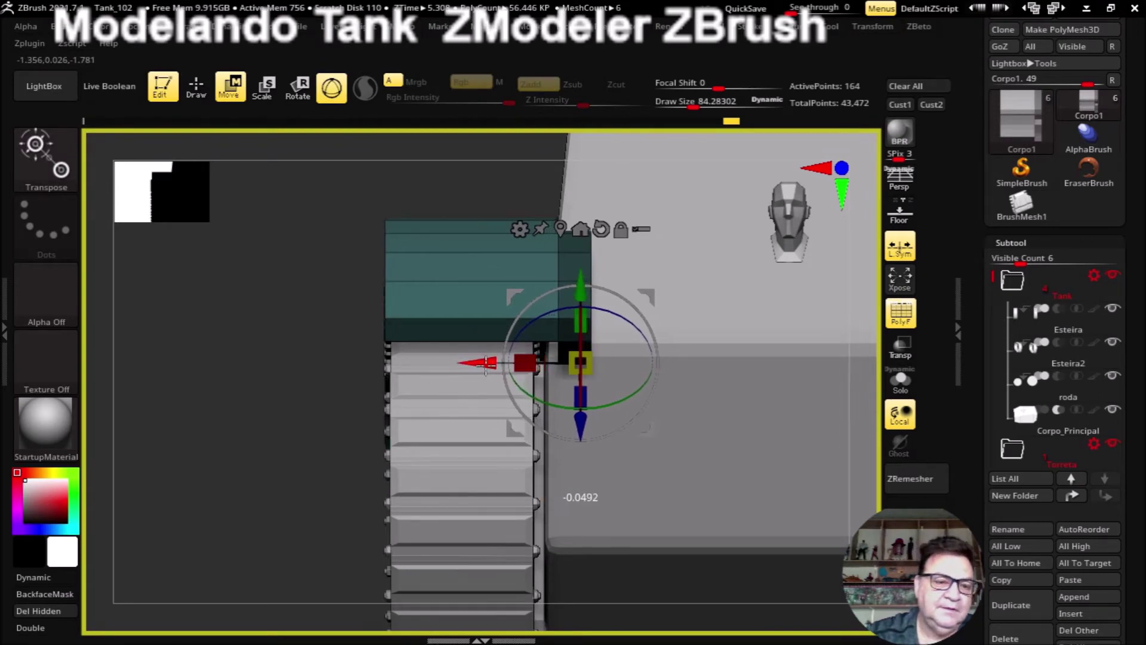
pyautogui.moveTo(263, 382)
pyautogui.mouseDown()
pyautogui.moveTo(281, 414)
pyautogui.moveTo(255, 463)
pyautogui.moveTo(261, 358)
pyautogui.moveTo(295, 395)
pyautogui.mouseUp()
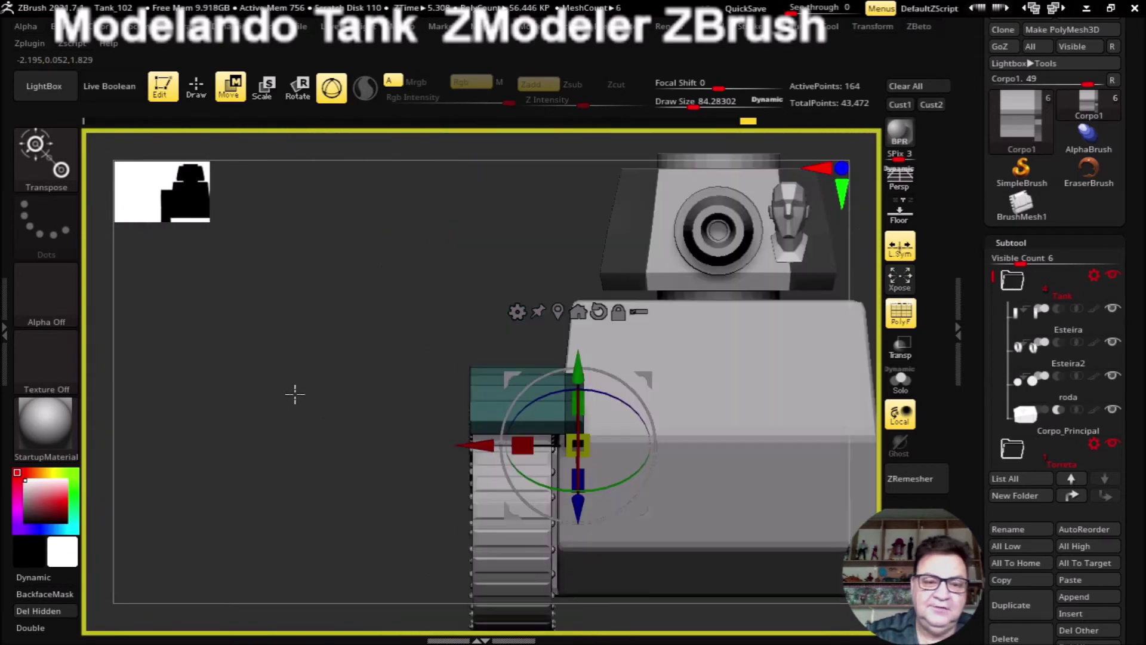
pyautogui.moveTo(485, 445)
pyautogui.mouseDown()
pyautogui.moveTo(452, 447)
pyautogui.moveTo(539, 449)
pyautogui.moveTo(449, 451)
pyautogui.moveTo(483, 457)
pyautogui.mouseUp()
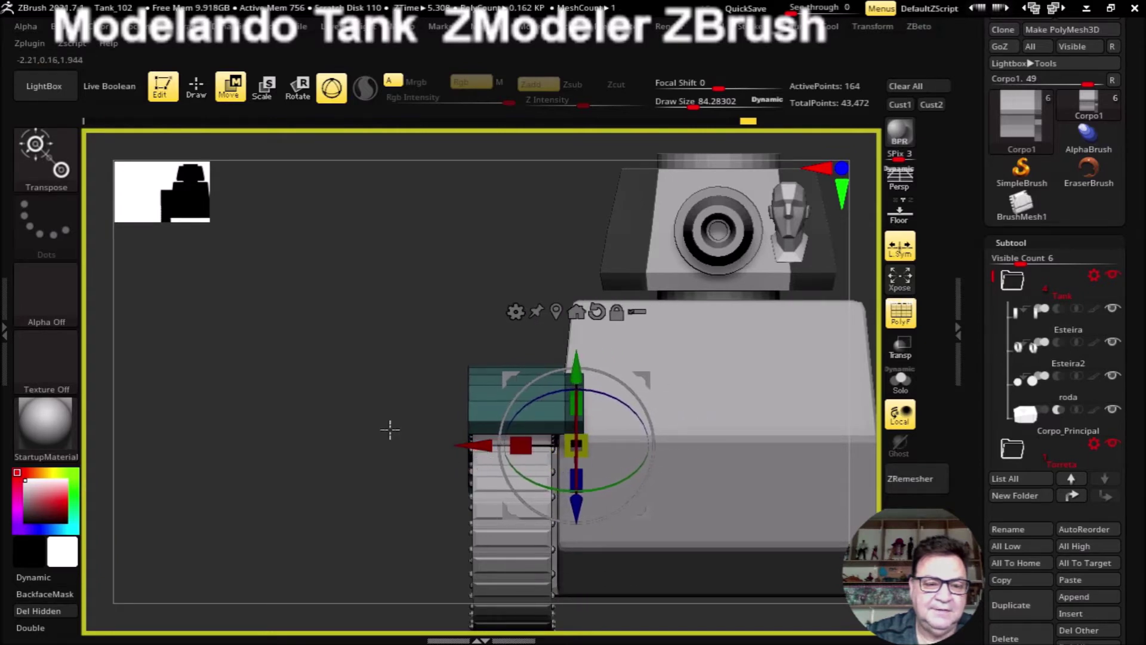
pyautogui.moveTo(391, 426); pyautogui.dragTo(375, 470)
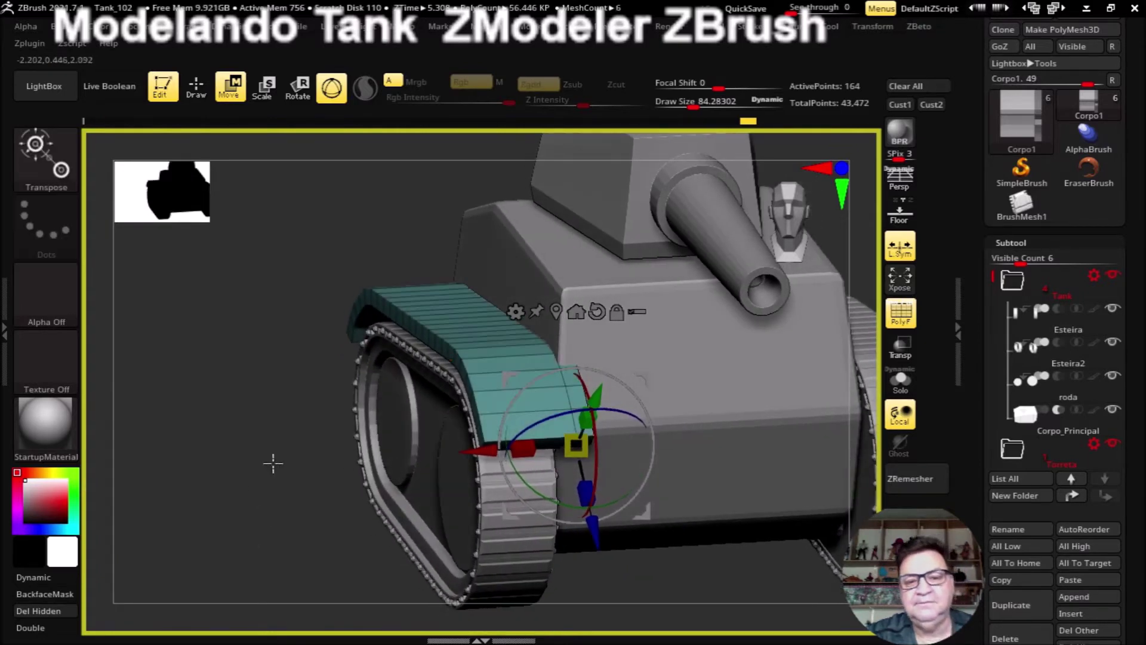
pyautogui.click(197, 88)
# Step: Check the tank from the front and angles, then turn off local symmetry
pyautogui.press('f')
pyautogui.moveTo(256, 358)
pyautogui.keyDown('shift'); pyautogui.mouseDown()
pyautogui.moveTo(538, 523)
pyautogui.moveTo(520, 479)
pyautogui.mouseUp(); pyautogui.keyUp('shift')
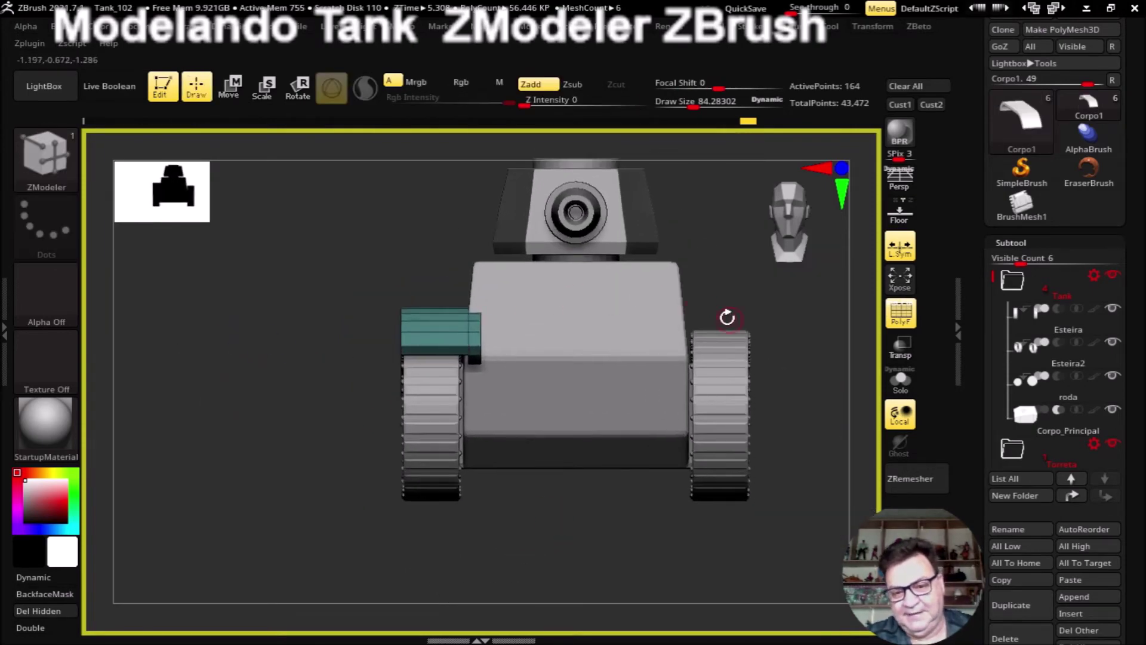
pyautogui.moveTo(605, 545)
pyautogui.keyDown('alt'); pyautogui.mouseDown()
pyautogui.moveTo(581, 530)
pyautogui.moveTo(591, 540)
pyautogui.moveTo(674, 471)
pyautogui.mouseUp(); pyautogui.keyUp('alt')
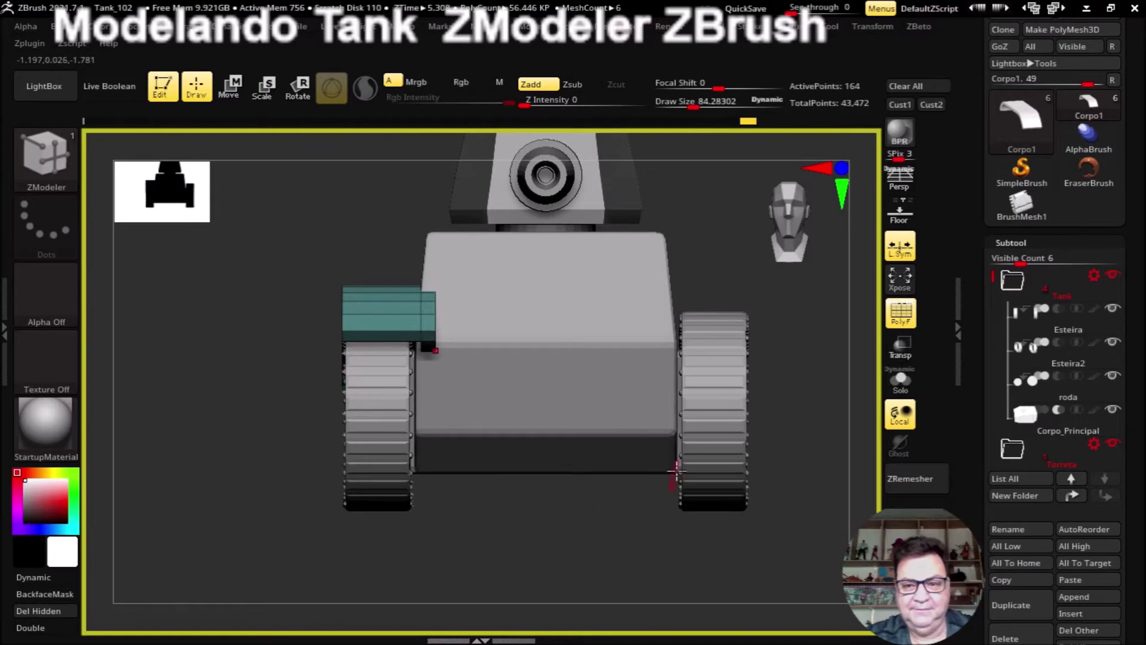
pyautogui.moveTo(618, 536); pyautogui.dragTo(610, 544)
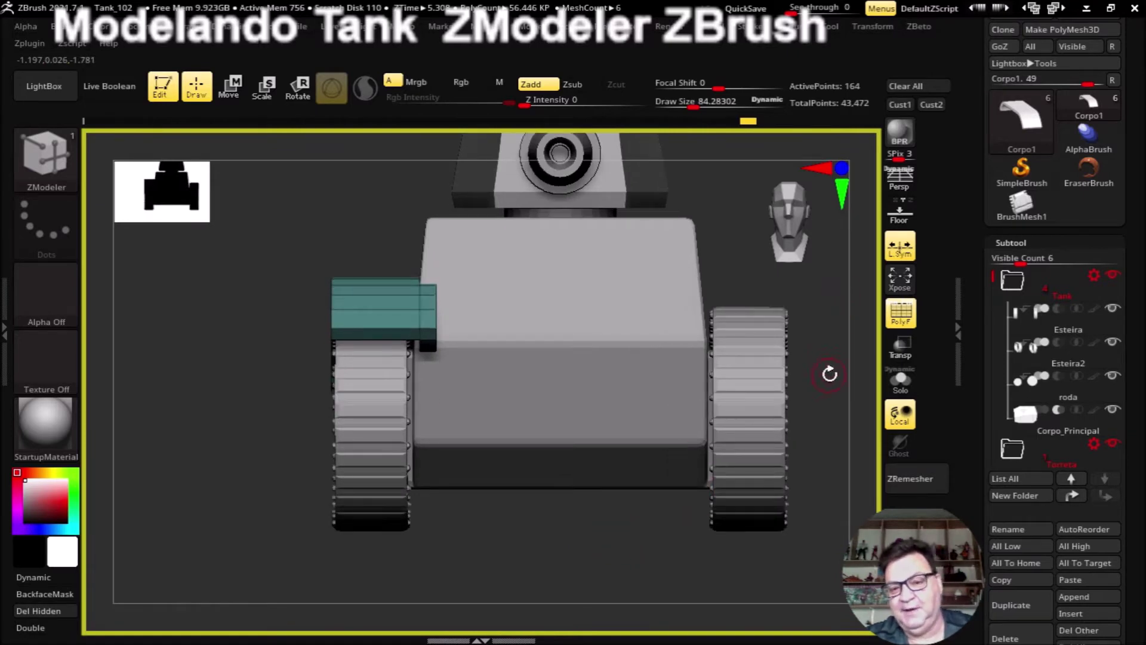
pyautogui.keyDown('alt'); pyautogui.moveTo(830, 373); pyautogui.dragTo(782, 365); pyautogui.keyUp('alt')
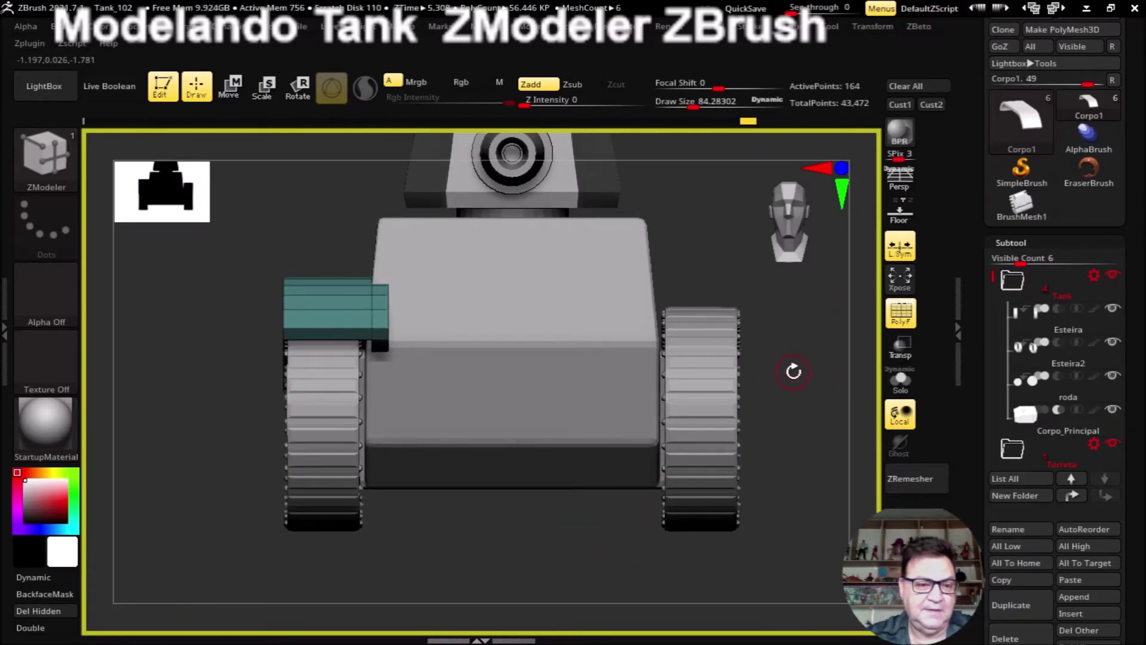
pyautogui.moveTo(797, 379)
pyautogui.mouseDown()
pyautogui.moveTo(783, 376)
pyautogui.moveTo(791, 356)
pyautogui.mouseUp()
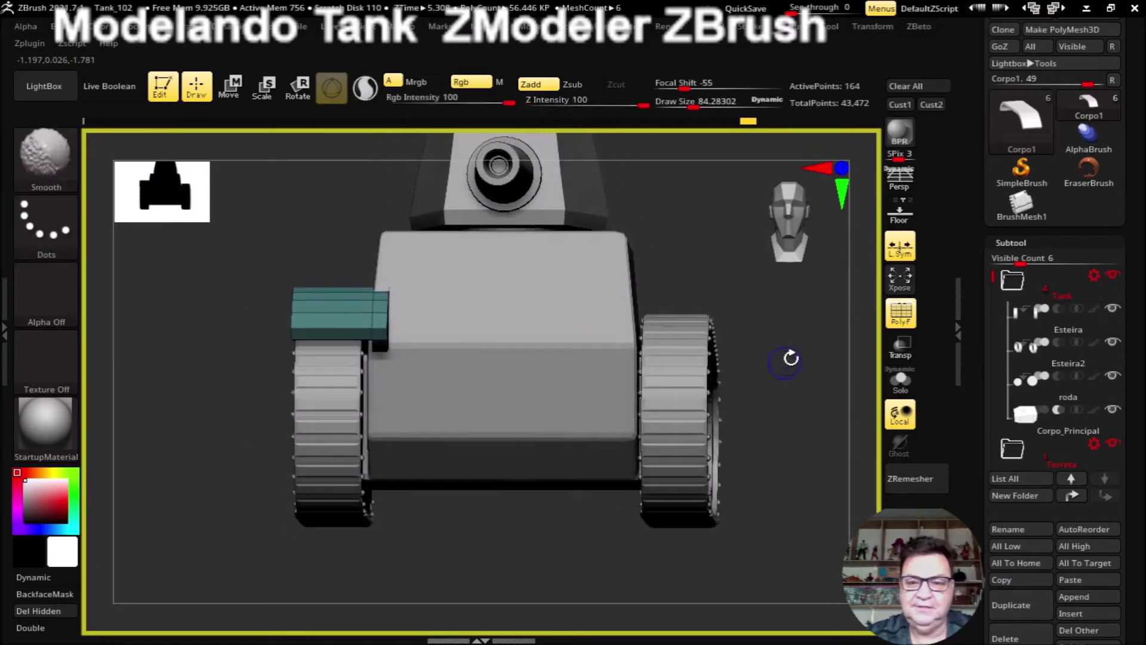
pyautogui.click(900, 257)
# Step: Mirror And Weld the track guard so a matching guard covers the right track
pyautogui.moveTo(798, 396); pyautogui.dragTo(837, 387)
pyautogui.scroll(-5, 1124, 374)
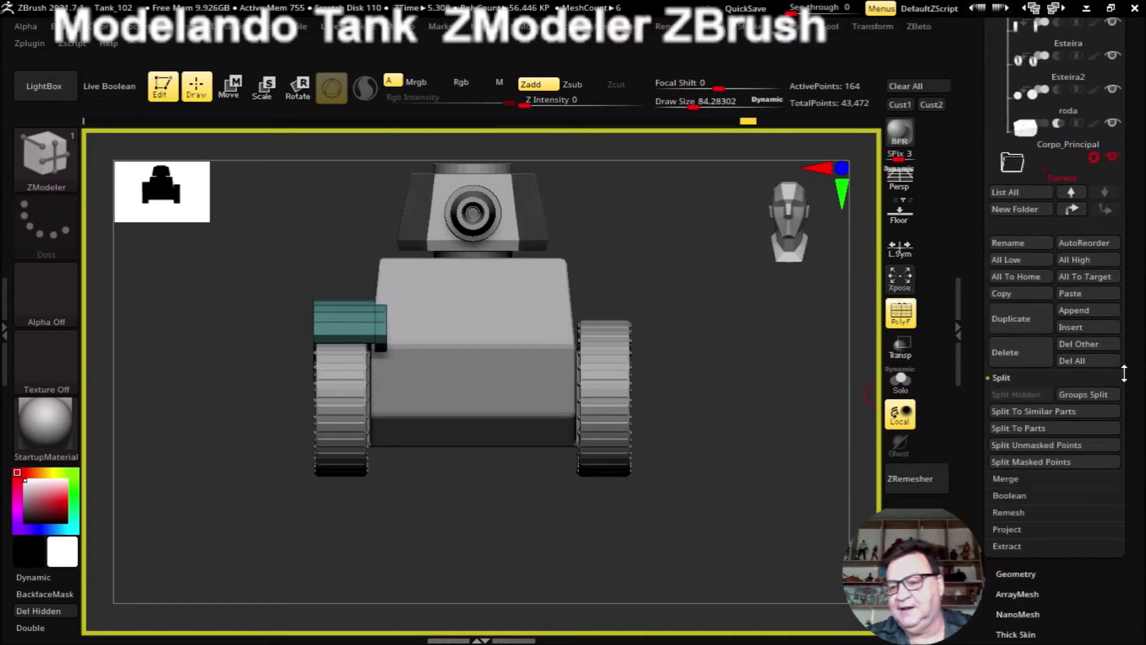
pyautogui.click(1015, 571)
pyautogui.click(1029, 552)
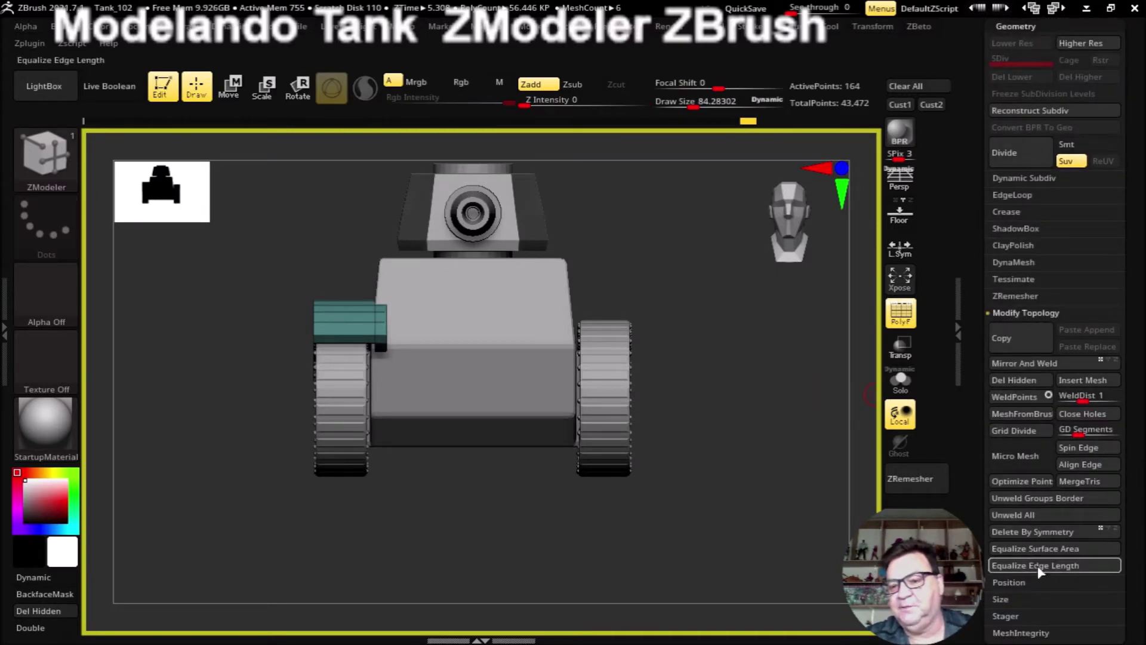
pyautogui.click(1023, 311)
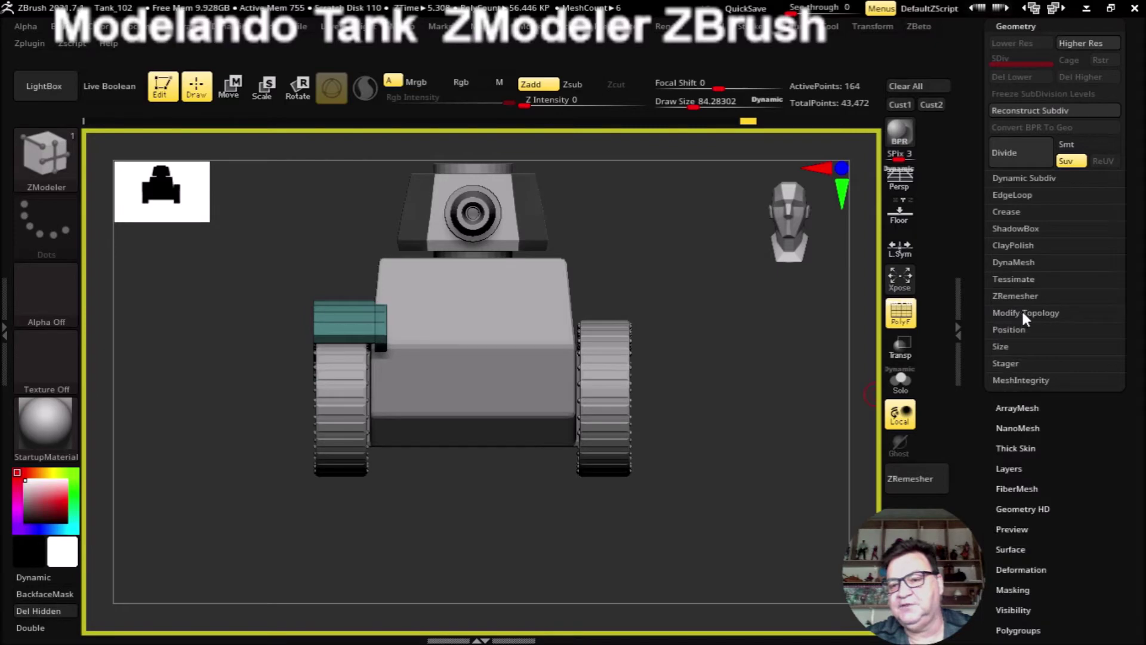
pyautogui.click(1025, 364)
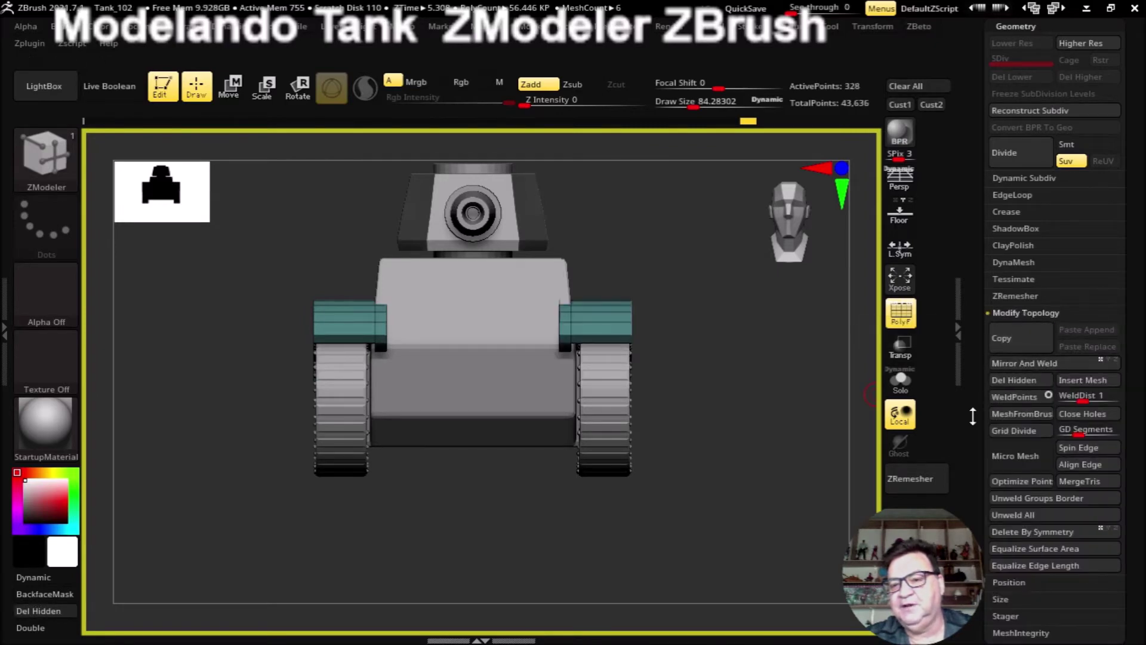
pyautogui.moveTo(734, 464)
pyautogui.mouseDown()
pyautogui.moveTo(846, 359)
pyautogui.moveTo(717, 448)
pyautogui.moveTo(747, 452)
pyautogui.moveTo(709, 479)
pyautogui.moveTo(721, 527)
pyautogui.moveTo(775, 493)
pyautogui.moveTo(751, 495)
pyautogui.moveTo(763, 503)
pyautogui.moveTo(629, 535)
pyautogui.moveTo(714, 542)
pyautogui.moveTo(584, 547)
pyautogui.moveTo(615, 540)
pyautogui.moveTo(565, 560)
pyautogui.moveTo(620, 551)
pyautogui.moveTo(609, 539)
pyautogui.moveTo(668, 543)
pyautogui.moveTo(652, 545)
pyautogui.mouseUp()
# Step: Hide the PolyFrame colouring and bring up the tank reference photo
pyautogui.hotkey('shift', 'f')
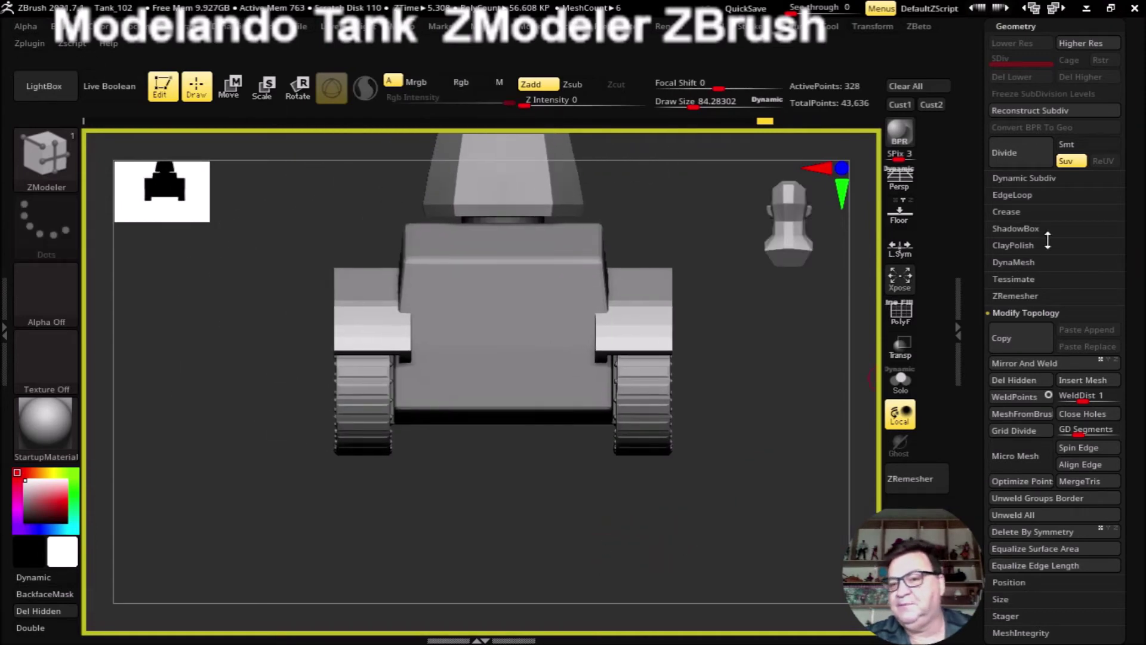
pyautogui.scroll(1, 1135, 189)
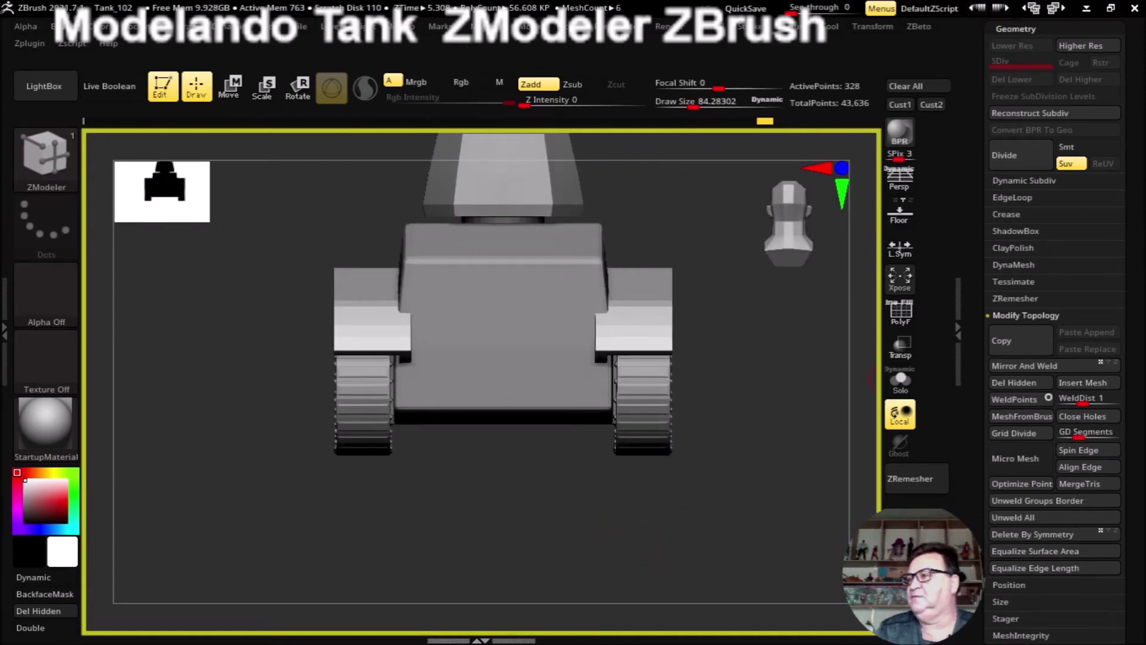
pyautogui.click(1128, 418)
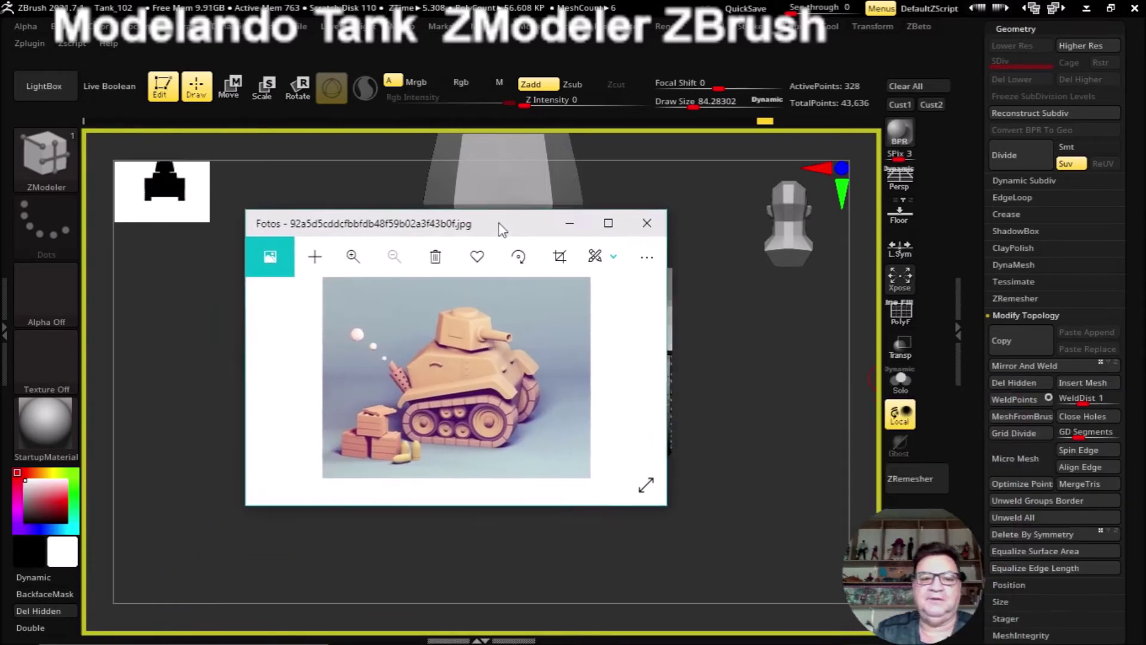
# Step: View the first tank reference full size, then put the Photos viewer away
pyautogui.click(623, 206)
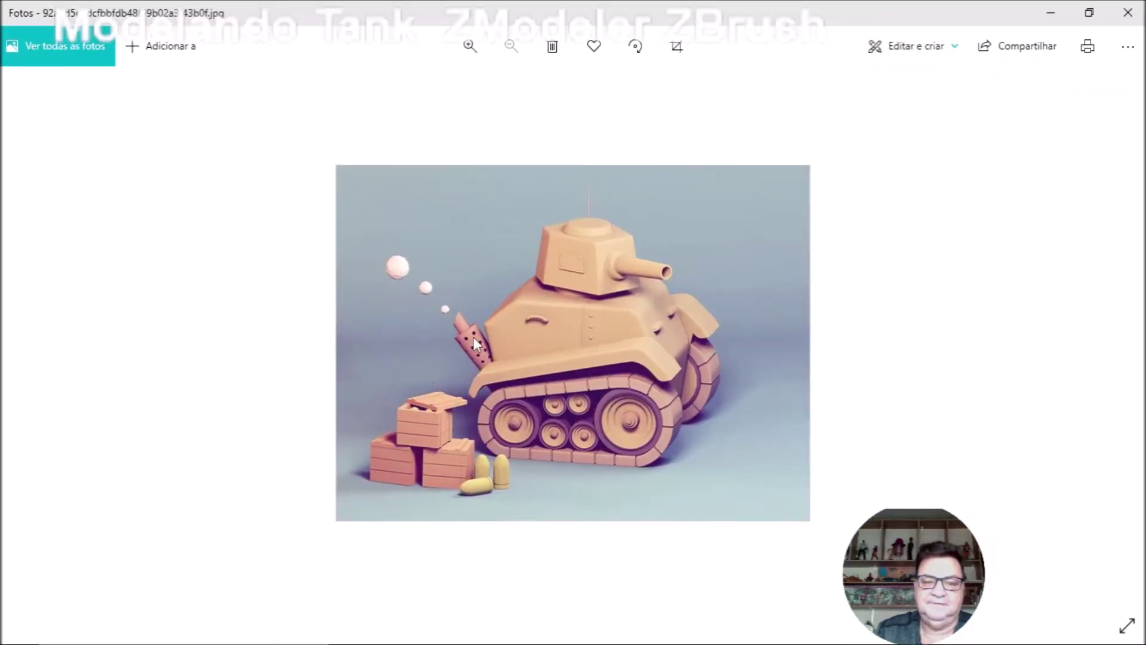
pyautogui.click(1089, 12)
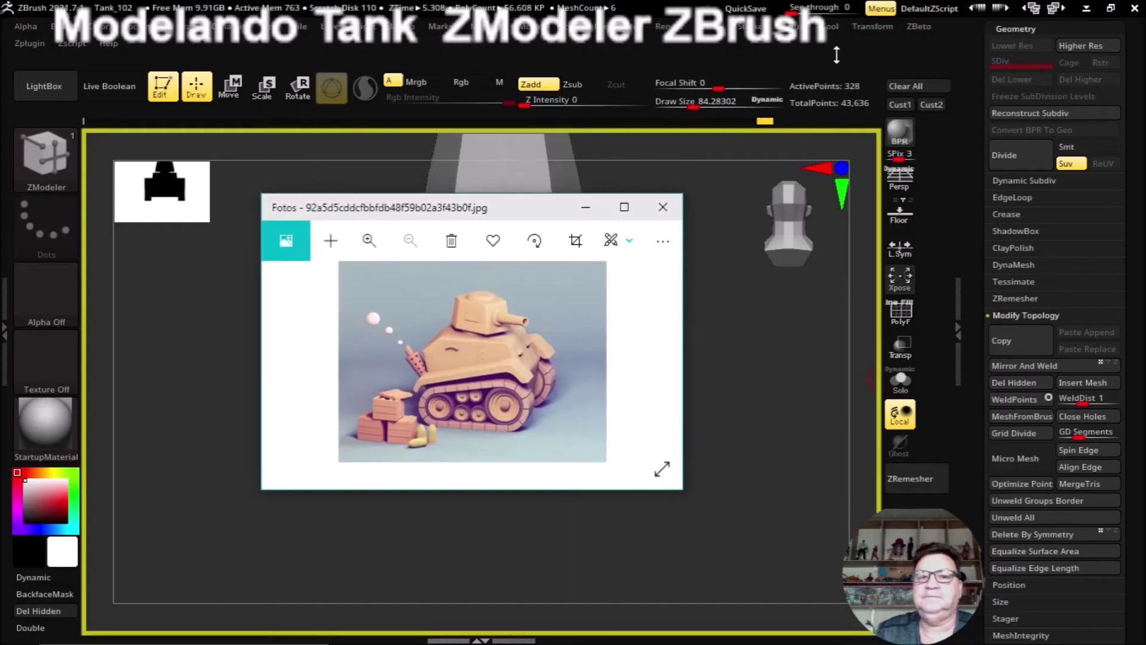
pyautogui.click(586, 207)
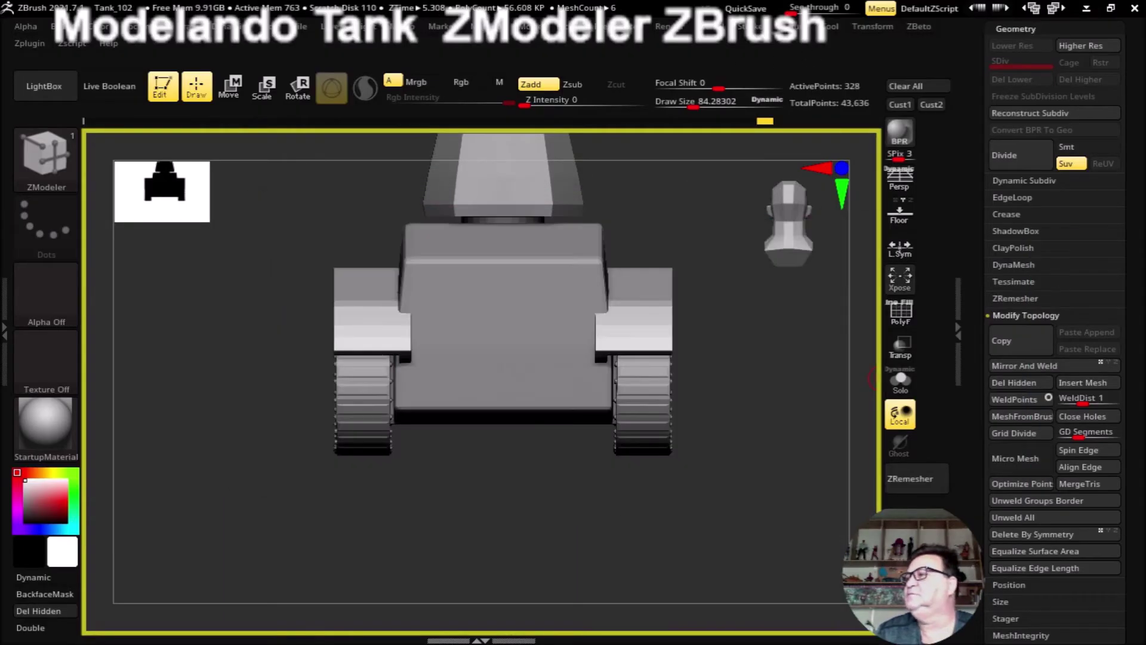
# Step: View the second yellow tank reference full size, then minimize Photos back to ZBrush
pyautogui.hotkey('alt', 'Tab')
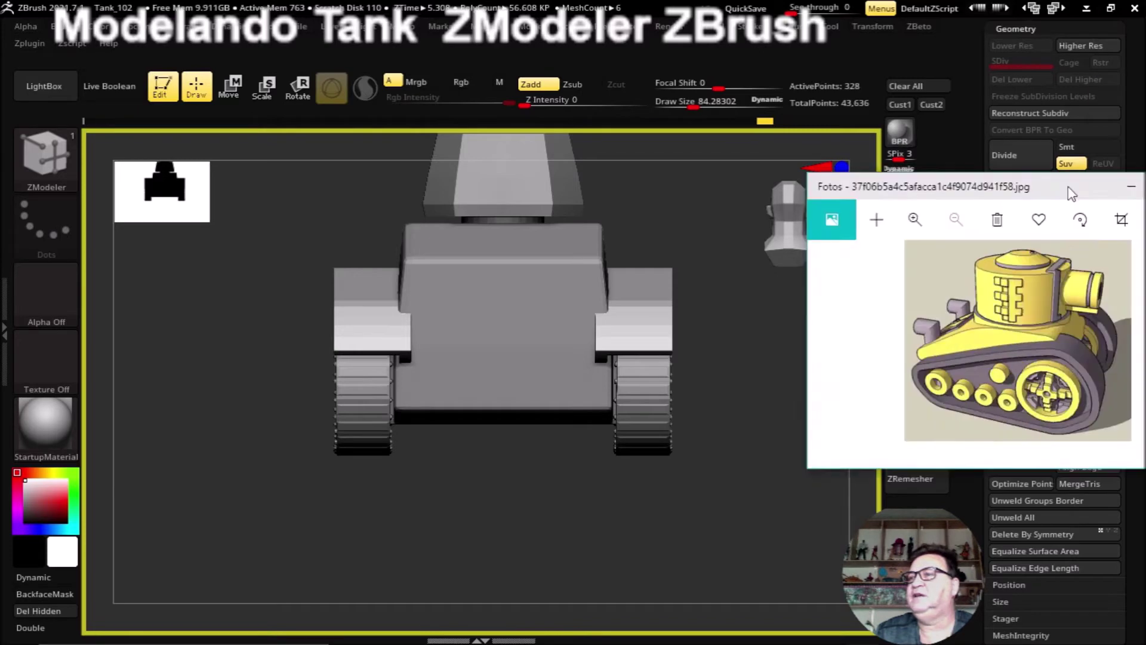
pyautogui.click(646, 116)
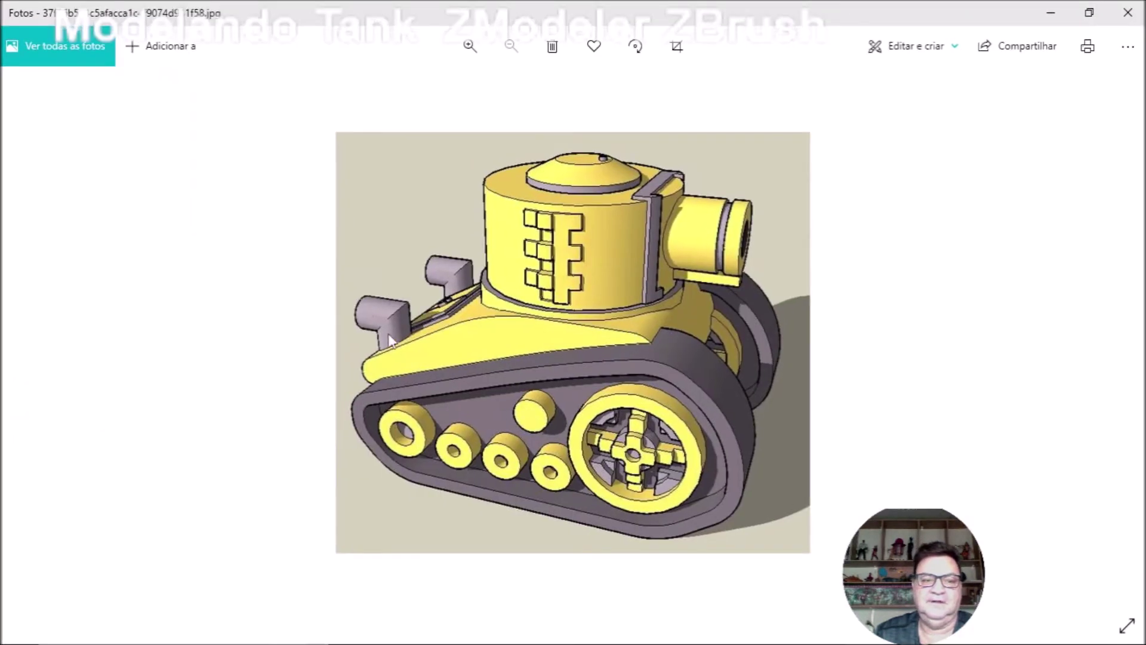
pyautogui.click(1089, 13)
pyautogui.moveTo(571, 118); pyautogui.dragTo(1082, 213)
pyautogui.click(1121, 207)
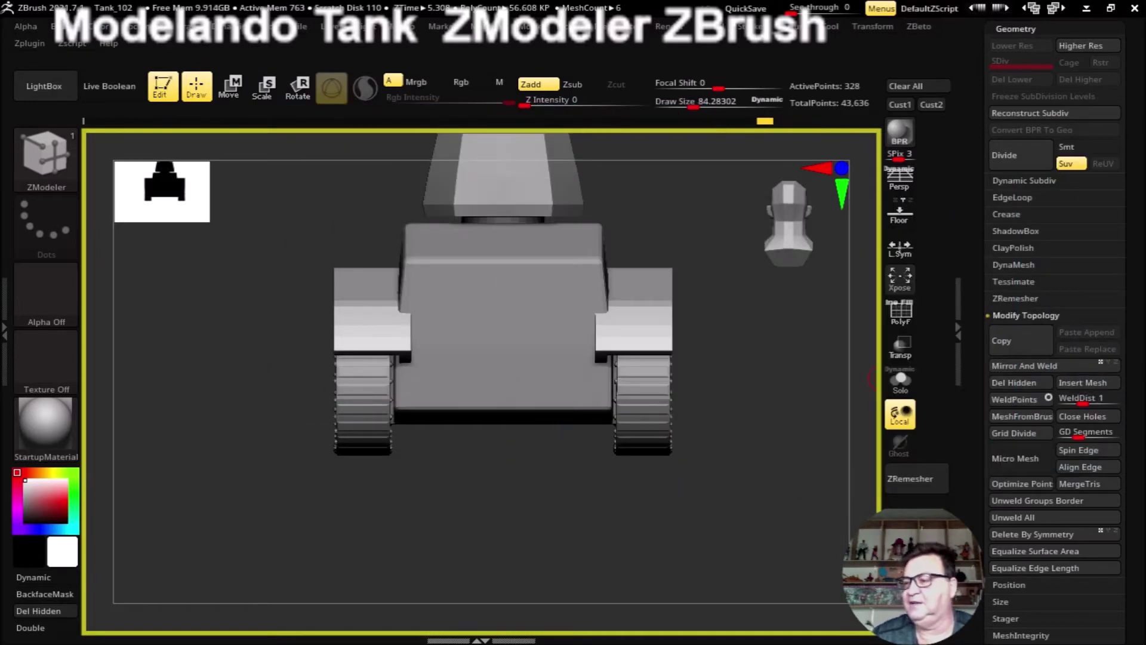
# Step: Rename the Corpo1 subtool to Paralama
pyautogui.moveTo(529, 544)
pyautogui.mouseDown()
pyautogui.moveTo(502, 545)
pyautogui.moveTo(540, 545)
pyautogui.moveTo(519, 559)
pyautogui.mouseUp()
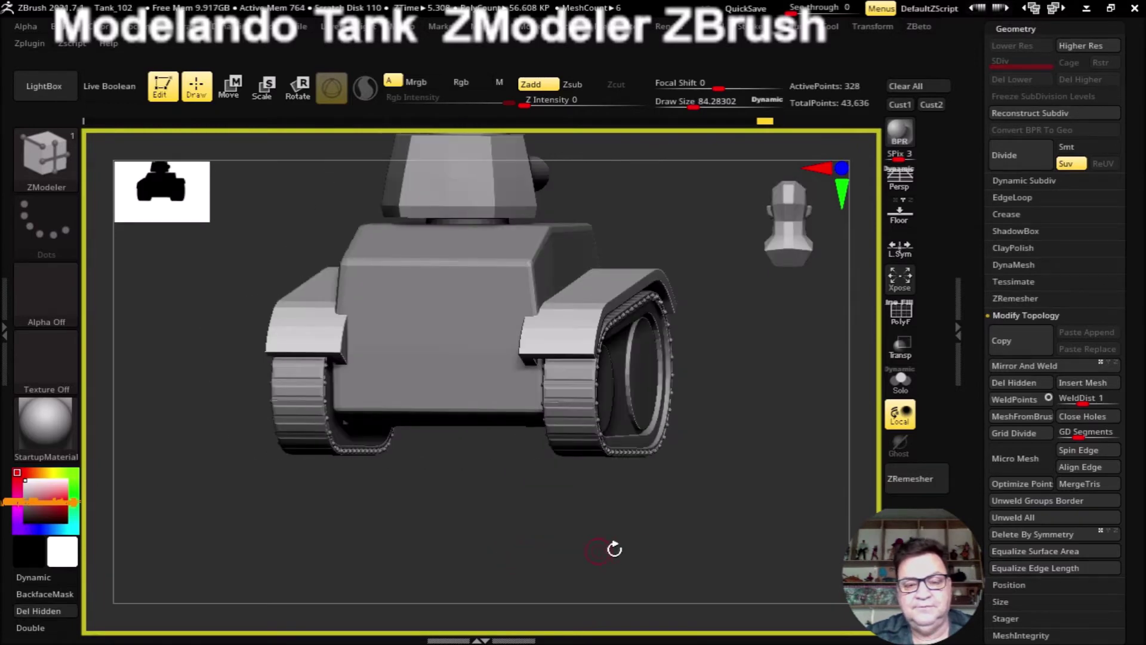
pyautogui.moveTo(1134, 182); pyautogui.dragTo(1126, 372)
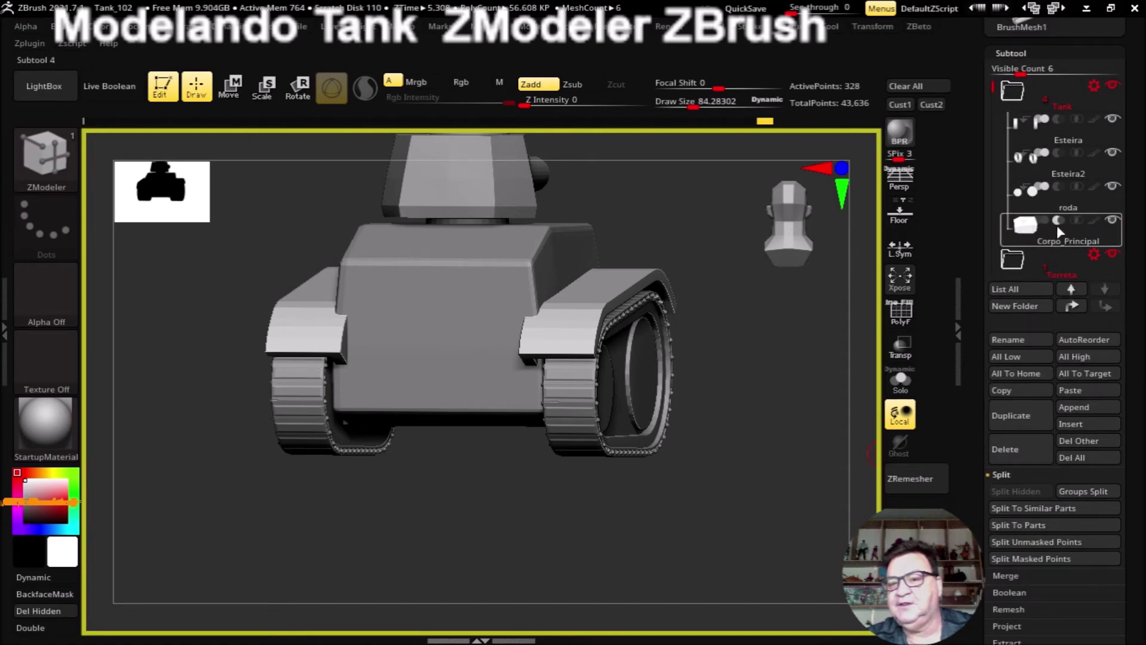
pyautogui.moveTo(1000, 124); pyautogui.dragTo(1000, 158)
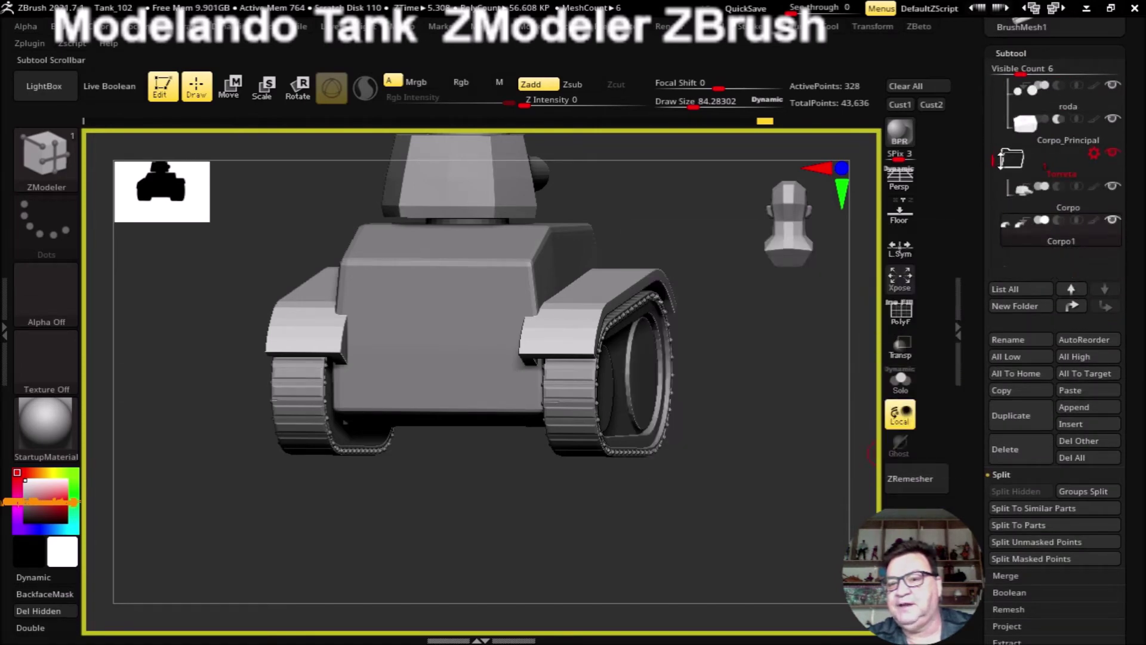
pyautogui.moveTo(1060, 231)
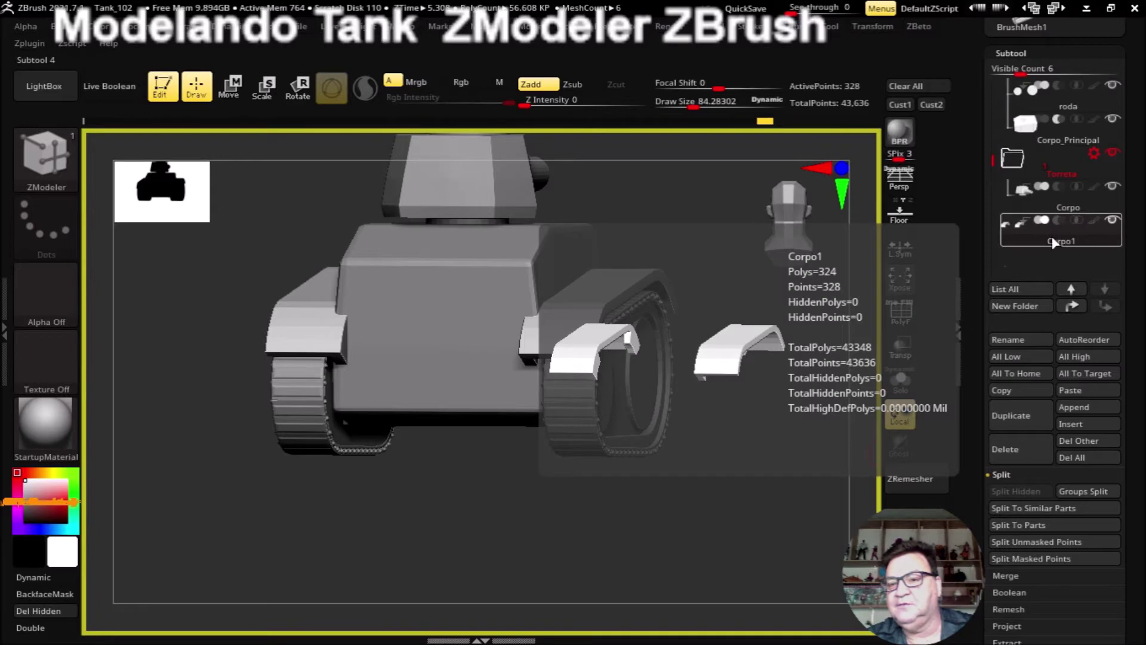
pyautogui.click(1017, 342)
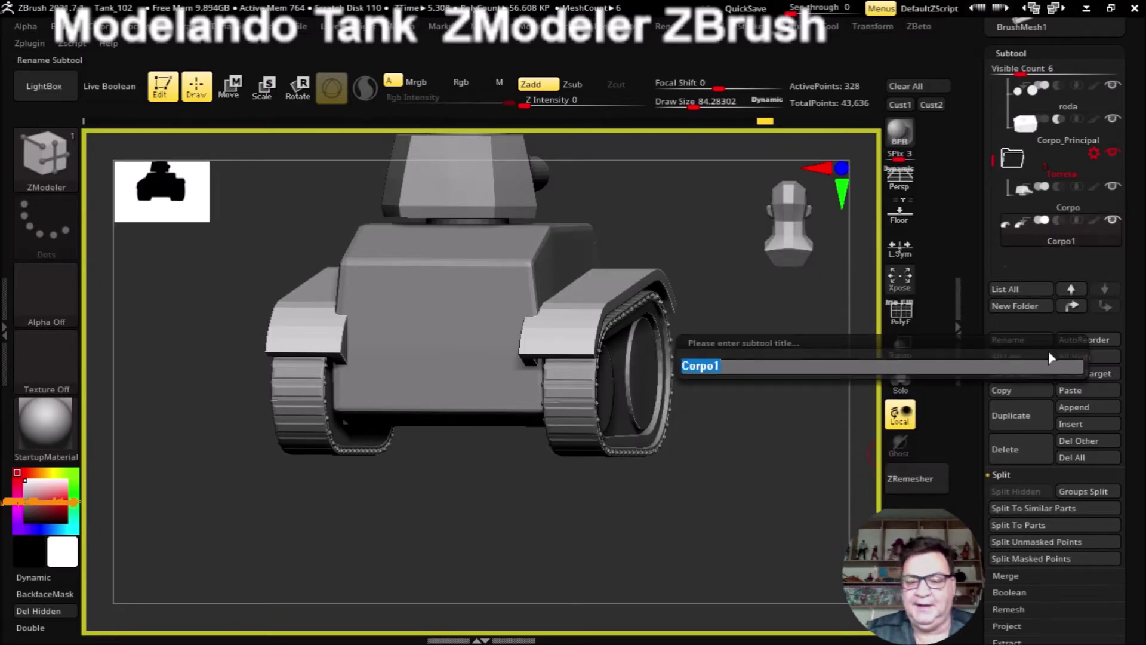
pyautogui.write('Paralama')
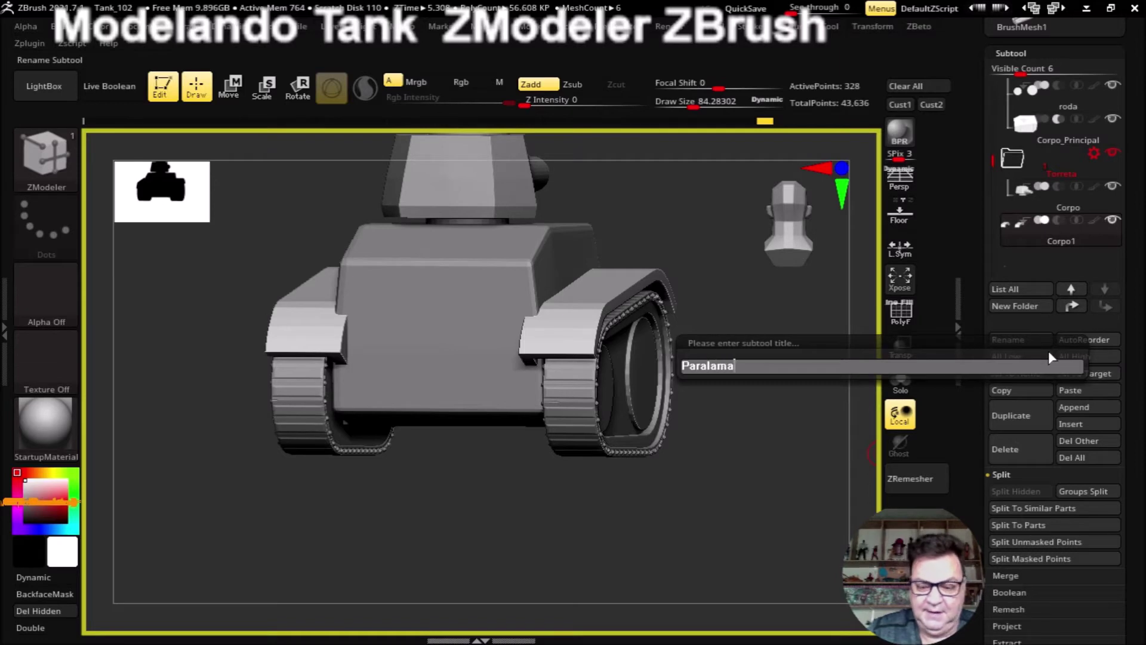
pyautogui.press('Return')
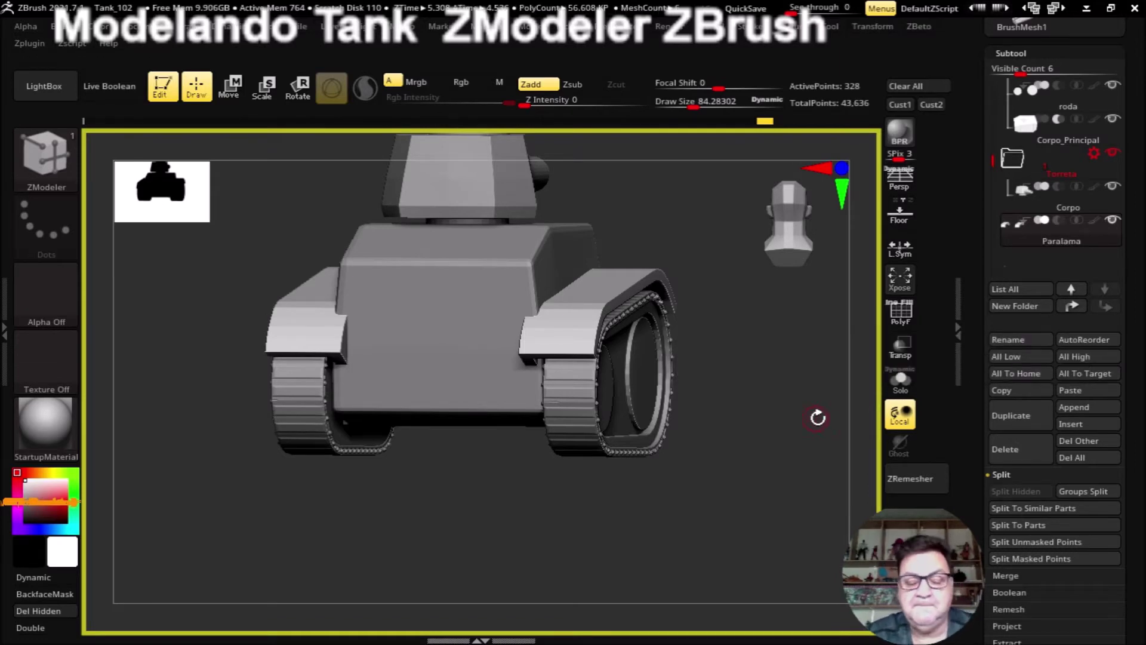
# Step: Move Paralama above the Corpo subtool and inspect both fenders around the tank
pyautogui.moveTo(788, 426)
pyautogui.mouseDown()
pyautogui.moveTo(770, 442)
pyautogui.moveTo(938, 361)
pyautogui.mouseUp()
pyautogui.click(1046, 243)
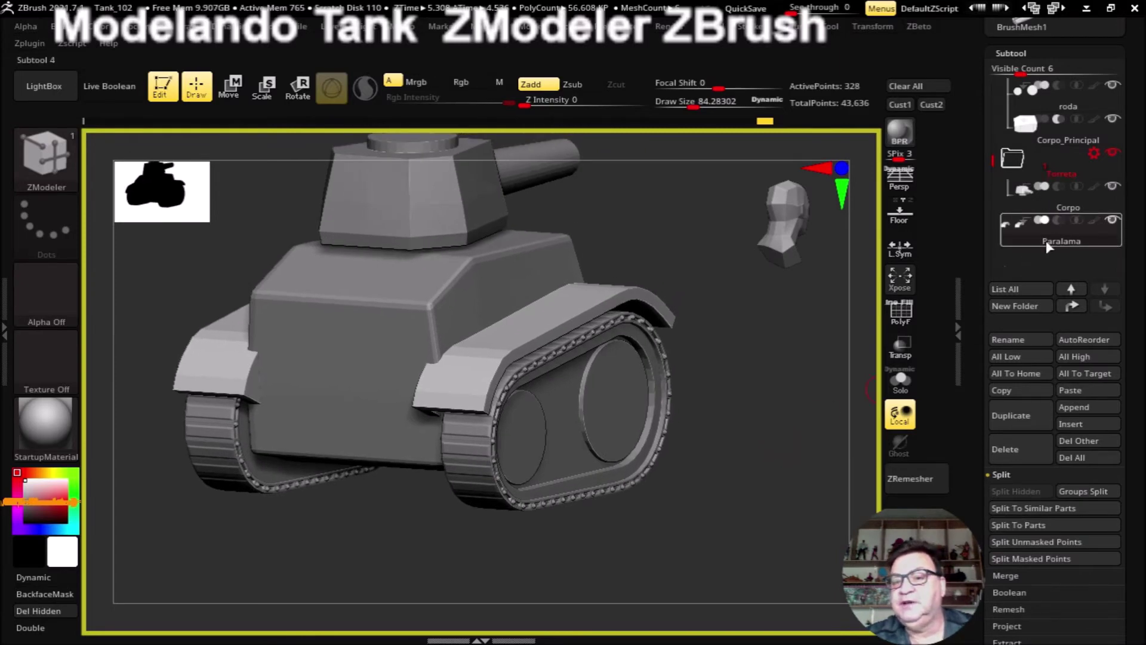
pyautogui.moveTo(1046, 241)
pyautogui.mouseDown()
pyautogui.moveTo(1052, 223)
pyautogui.moveTo(1046, 239)
pyautogui.mouseUp()
pyautogui.moveTo(745, 414)
pyautogui.mouseDown()
pyautogui.moveTo(752, 423)
pyautogui.moveTo(739, 379)
pyautogui.moveTo(751, 418)
pyautogui.moveTo(781, 404)
pyautogui.moveTo(774, 391)
pyautogui.moveTo(772, 404)
pyautogui.moveTo(734, 422)
pyautogui.moveTo(750, 422)
pyautogui.moveTo(735, 384)
pyautogui.moveTo(750, 422)
pyautogui.moveTo(689, 426)
pyautogui.moveTo(686, 463)
pyautogui.moveTo(711, 424)
pyautogui.moveTo(732, 422)
pyautogui.moveTo(740, 441)
pyautogui.moveTo(716, 460)
pyautogui.mouseUp()
pyautogui.moveTo(449, 458)
pyautogui.mouseDown()
pyautogui.moveTo(504, 483)
pyautogui.moveTo(505, 471)
pyautogui.mouseUp()
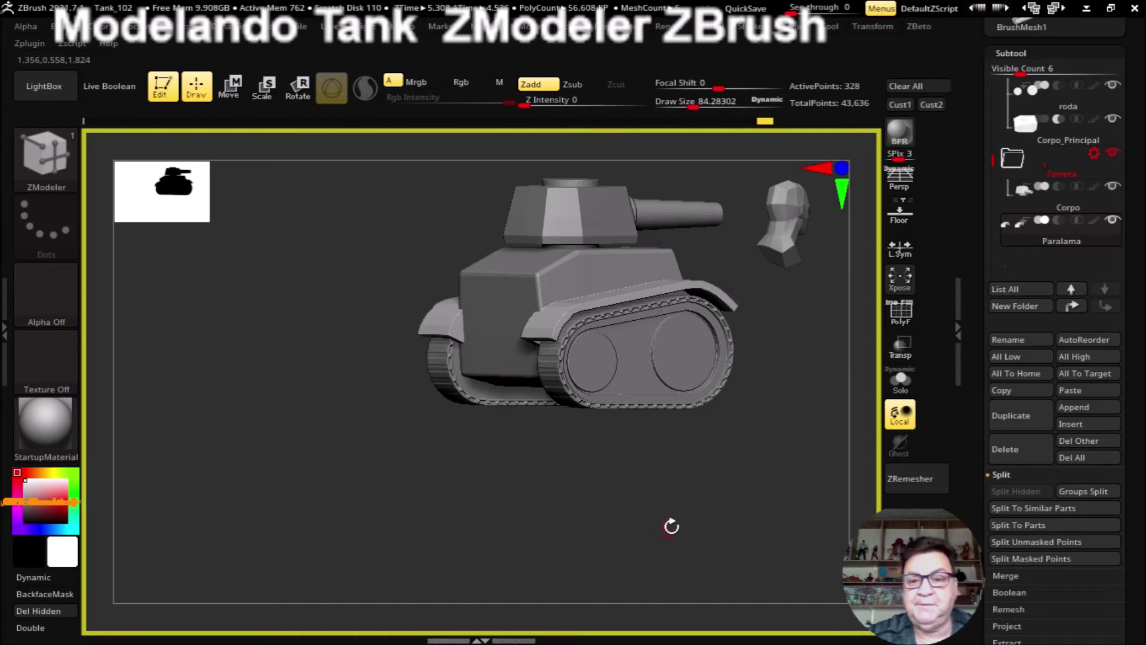
pyautogui.keyDown('shift'); pyautogui.moveTo(671, 526); pyautogui.dragTo(688, 486); pyautogui.keyUp('shift')
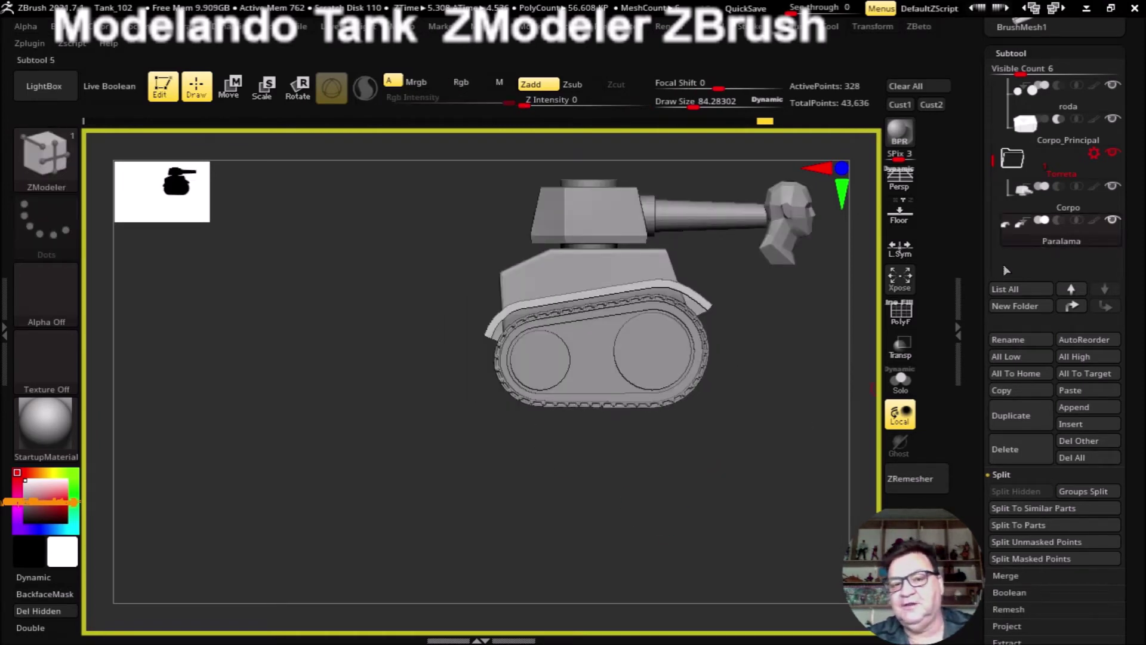
# Step: Duplicate the Paralama fenders into a new Paralama1 subtool
pyautogui.click(1009, 418)
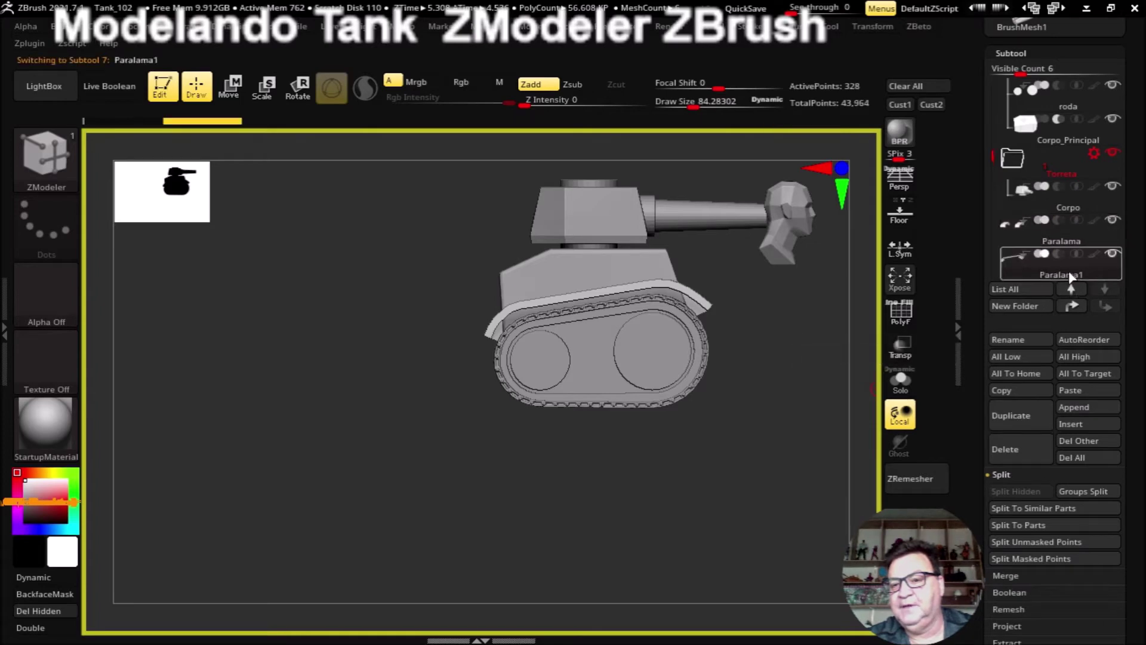
pyautogui.keyDown('shift'); pyautogui.moveTo(409, 163); pyautogui.dragTo(466, 370); pyautogui.keyUp('shift')
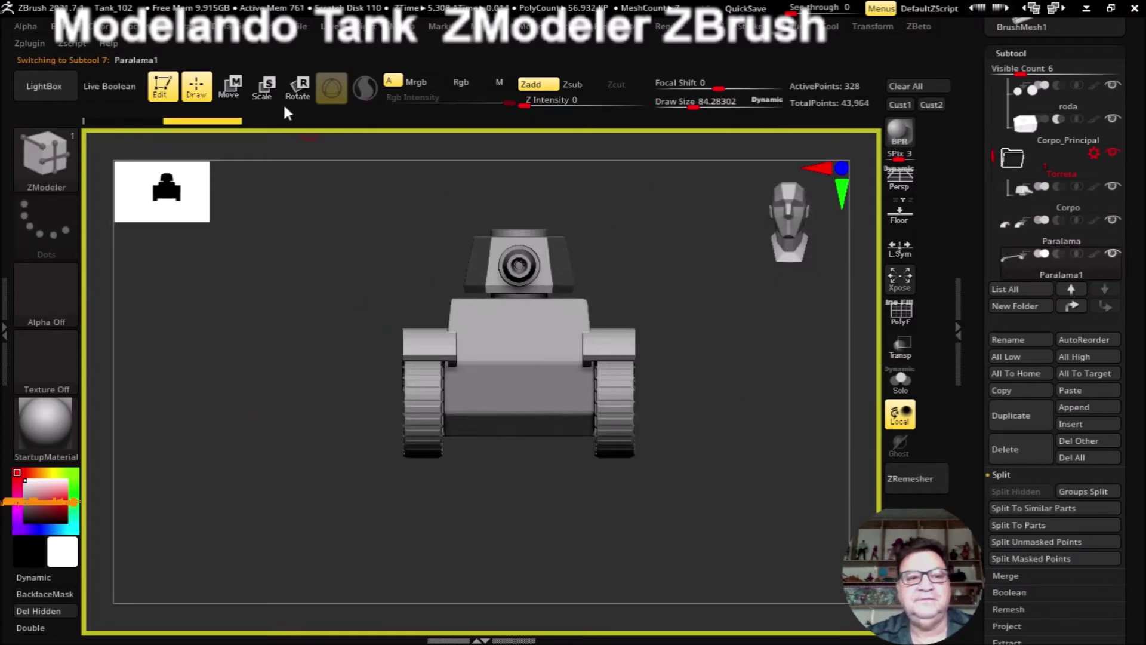
pyautogui.click(239, 93)
# Step: Centre the gizmo on the unmasked mesh, reset its orientation, and enable PolyF
pyautogui.click(871, 27)
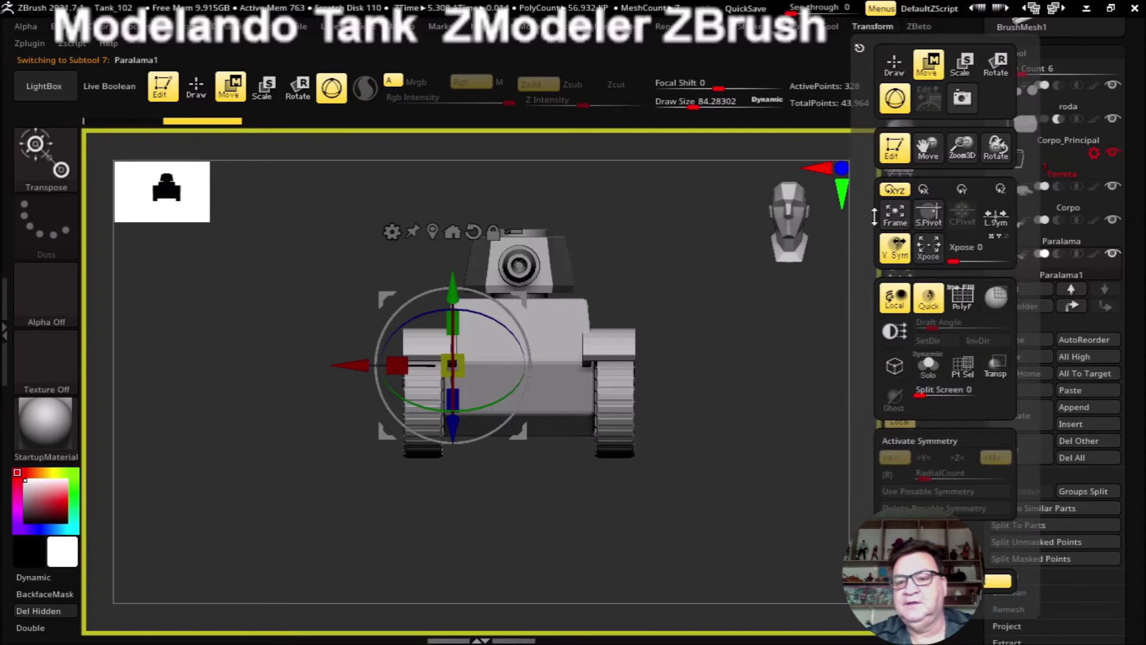
pyautogui.click(433, 231)
pyautogui.click(540, 227)
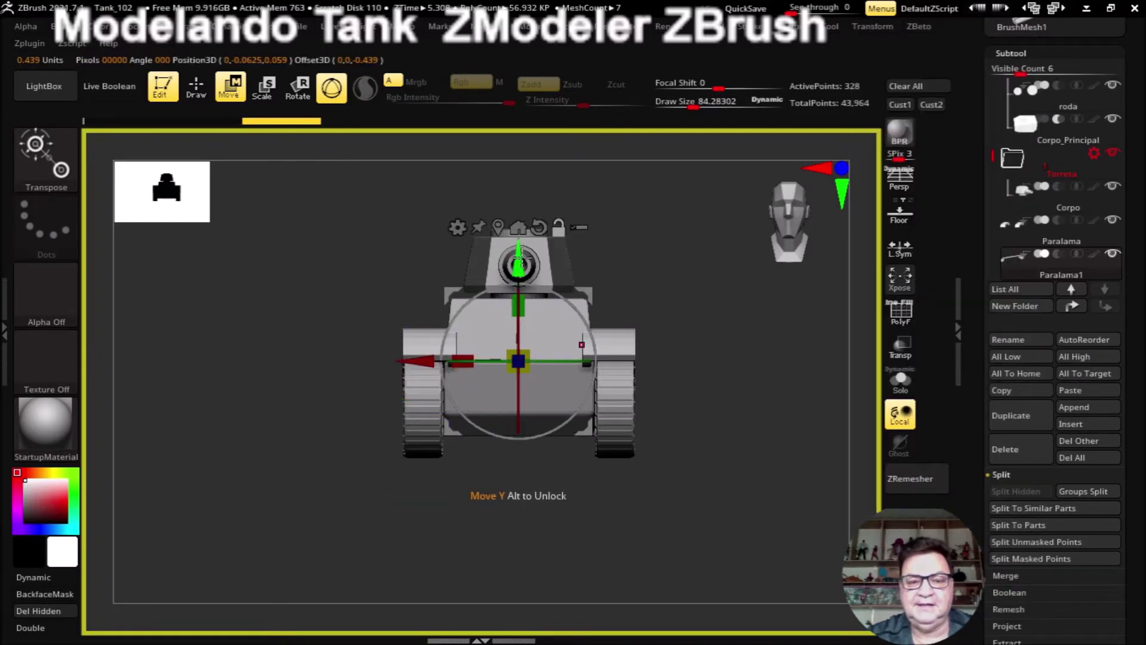
pyautogui.click(901, 321)
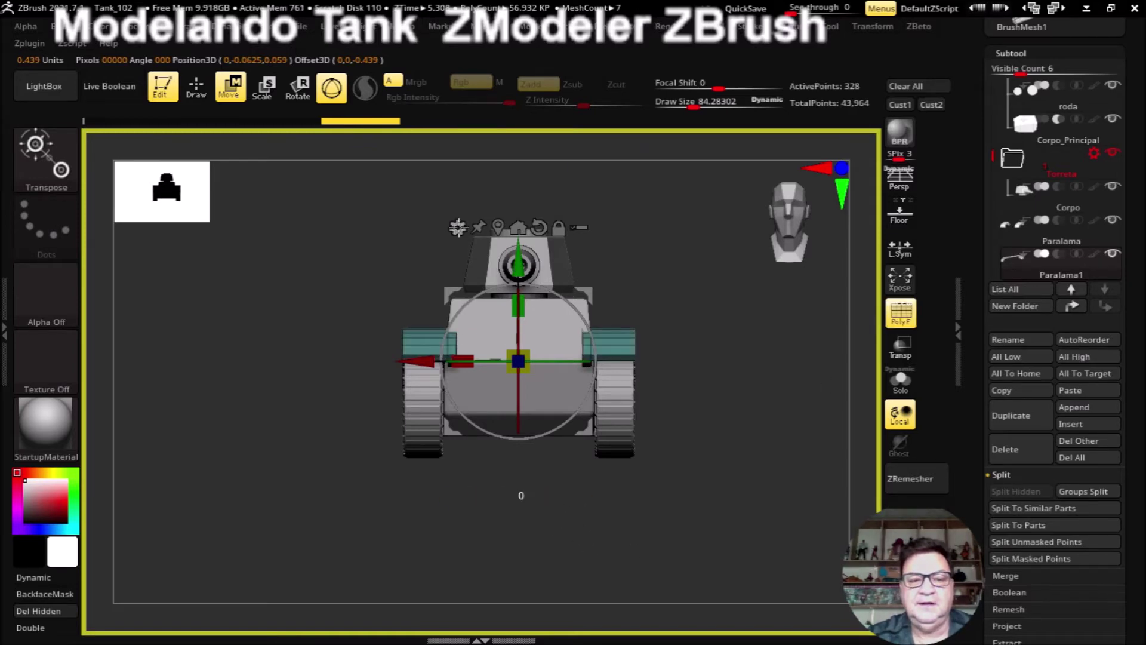
pyautogui.click(458, 227)
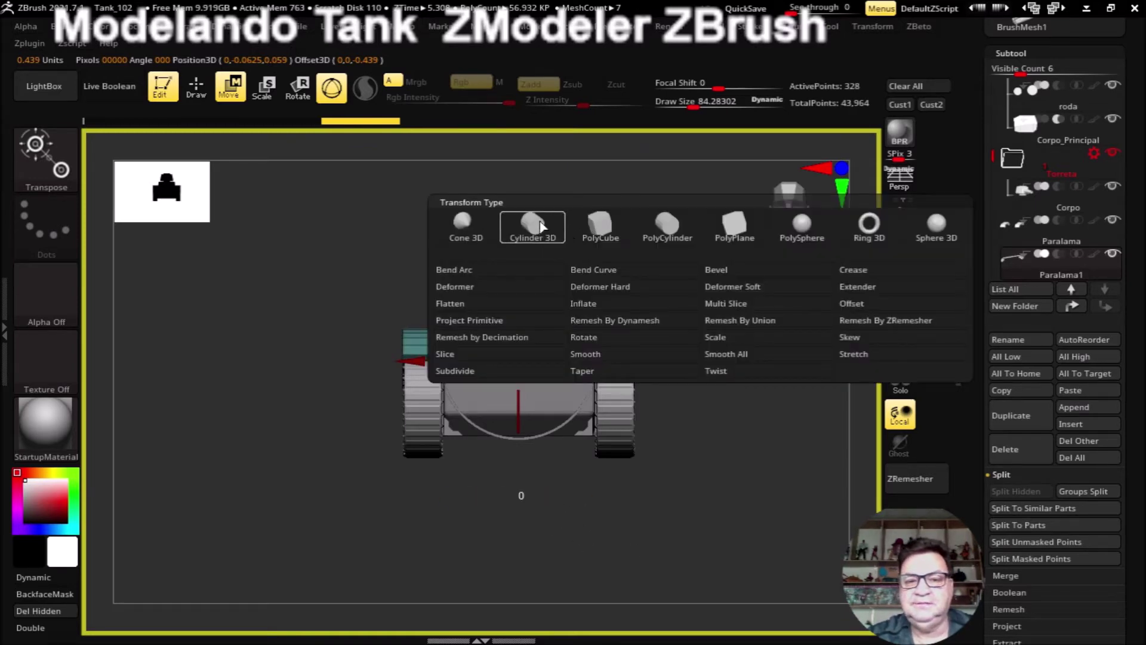
# Step: Try a Cylinder 3D conversion on Paralama1, then undo it
pyautogui.click(540, 225)
pyautogui.moveTo(536, 532)
pyautogui.mouseDown()
pyautogui.moveTo(579, 548)
pyautogui.moveTo(537, 542)
pyautogui.mouseUp()
pyautogui.hotkey('ctrl', 'z')
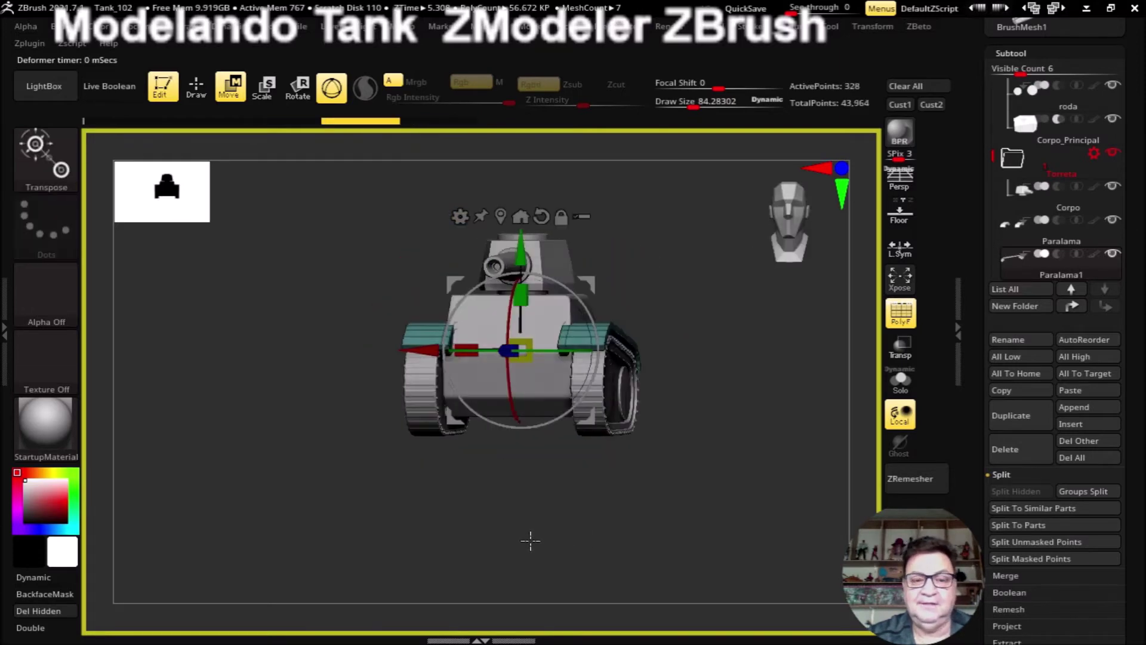
pyautogui.moveTo(517, 521)
pyautogui.mouseDown()
pyautogui.moveTo(563, 545)
pyautogui.moveTo(626, 537)
pyautogui.moveTo(623, 523)
pyautogui.moveTo(547, 532)
pyautogui.moveTo(558, 552)
pyautogui.moveTo(536, 550)
pyautogui.mouseUp()
# Step: Isolate Paralama1, rotate the gizmo -90° about X, and convert it to Cylinder 3D
pyautogui.click(900, 380)
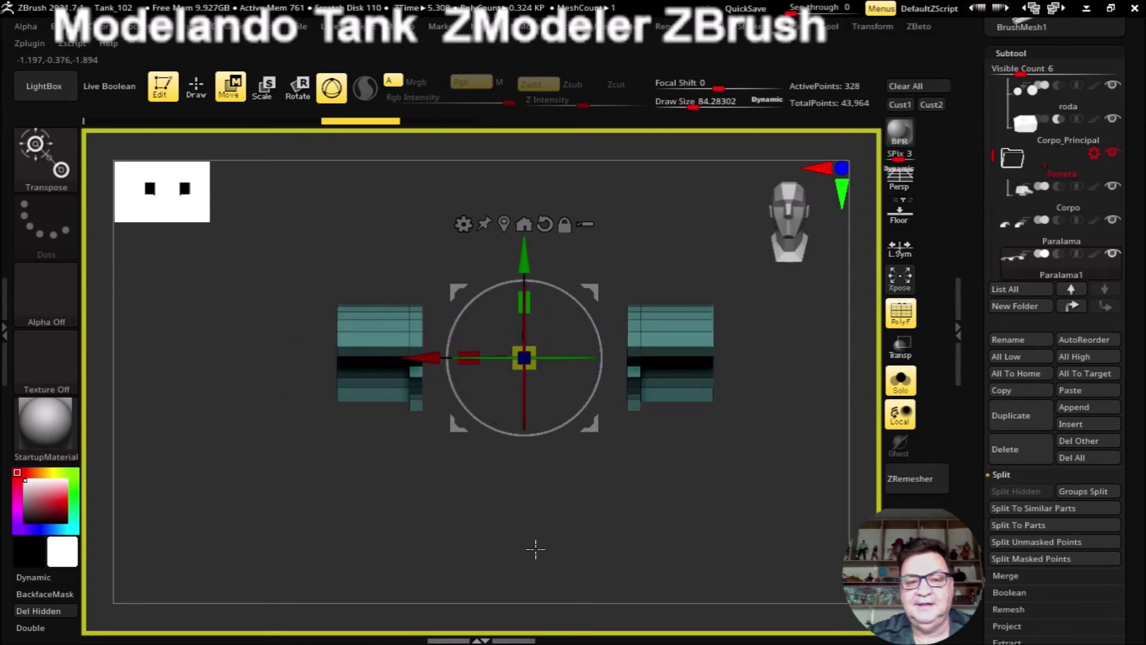
pyautogui.moveTo(587, 489)
pyautogui.mouseDown()
pyautogui.moveTo(597, 526)
pyautogui.moveTo(572, 512)
pyautogui.moveTo(554, 463)
pyautogui.mouseUp()
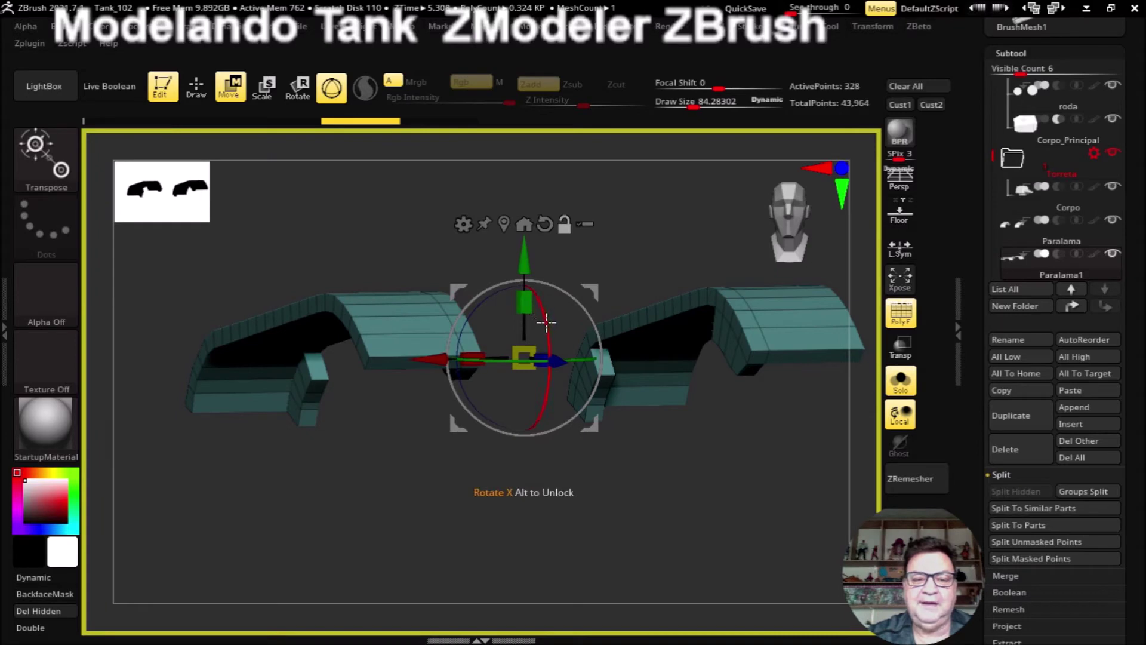
pyautogui.moveTo(545, 323); pyautogui.dragTo(500, 187)
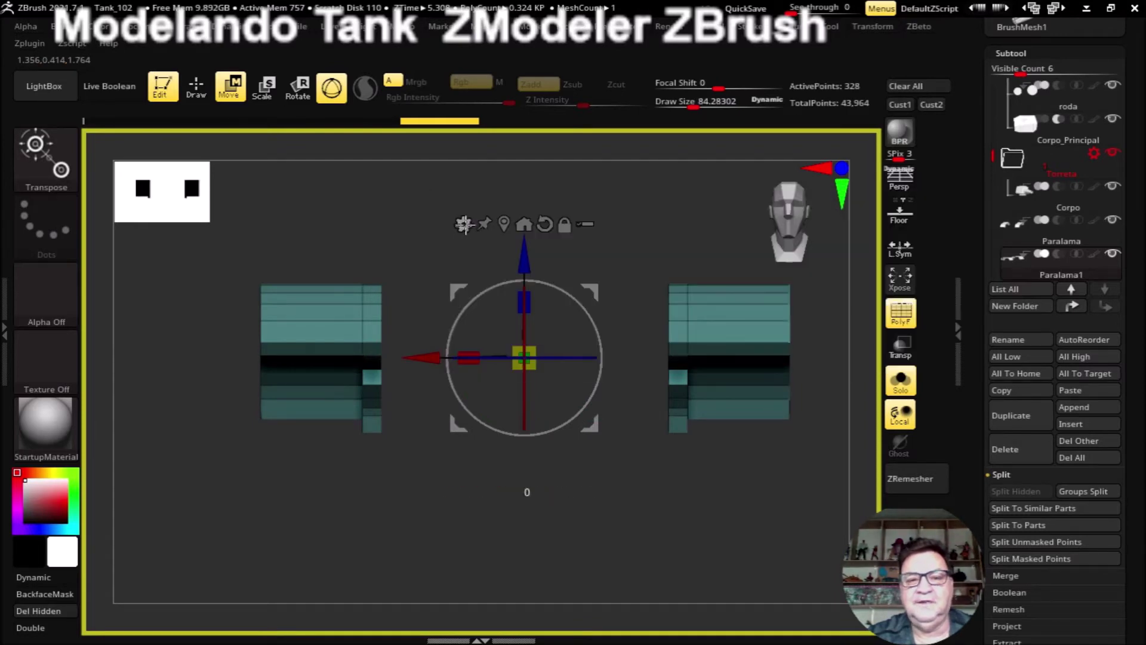
pyautogui.click(464, 225)
pyautogui.click(547, 233)
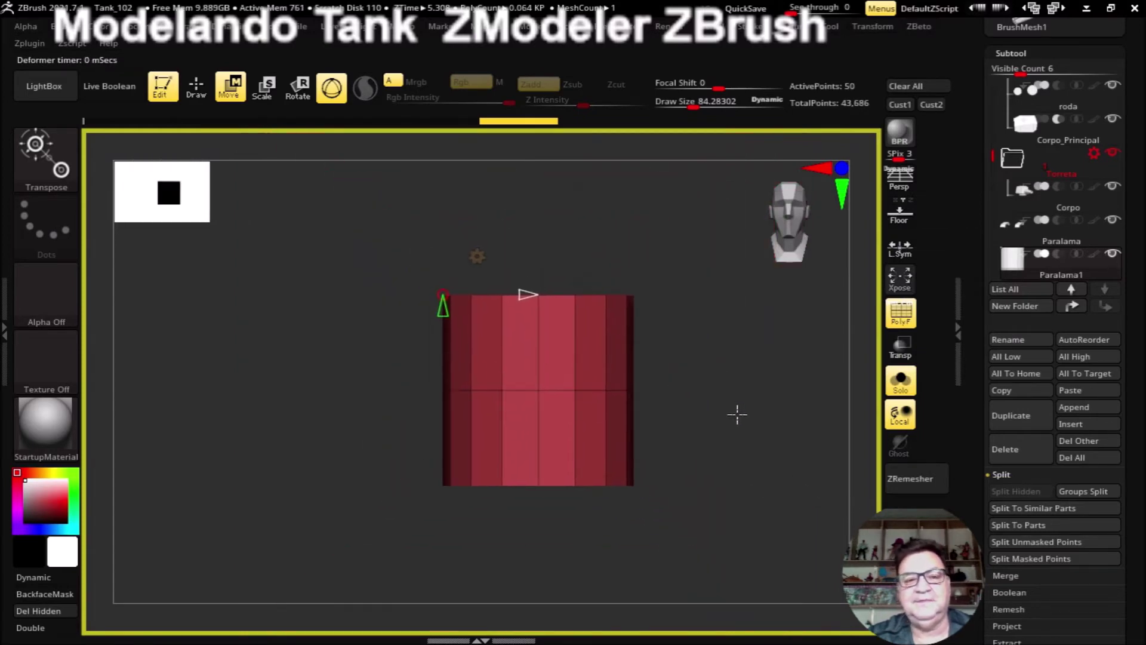
# Step: Show the whole tank, then shrink the red cylinder and move it off the tank
pyautogui.click(477, 256)
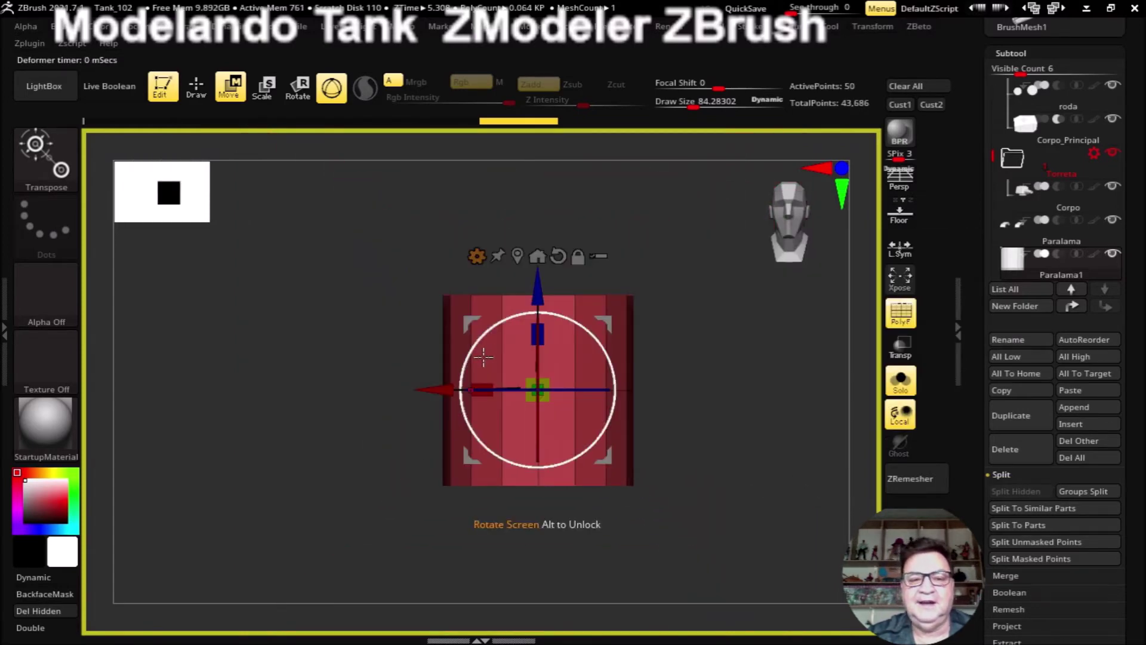
pyautogui.click(891, 394)
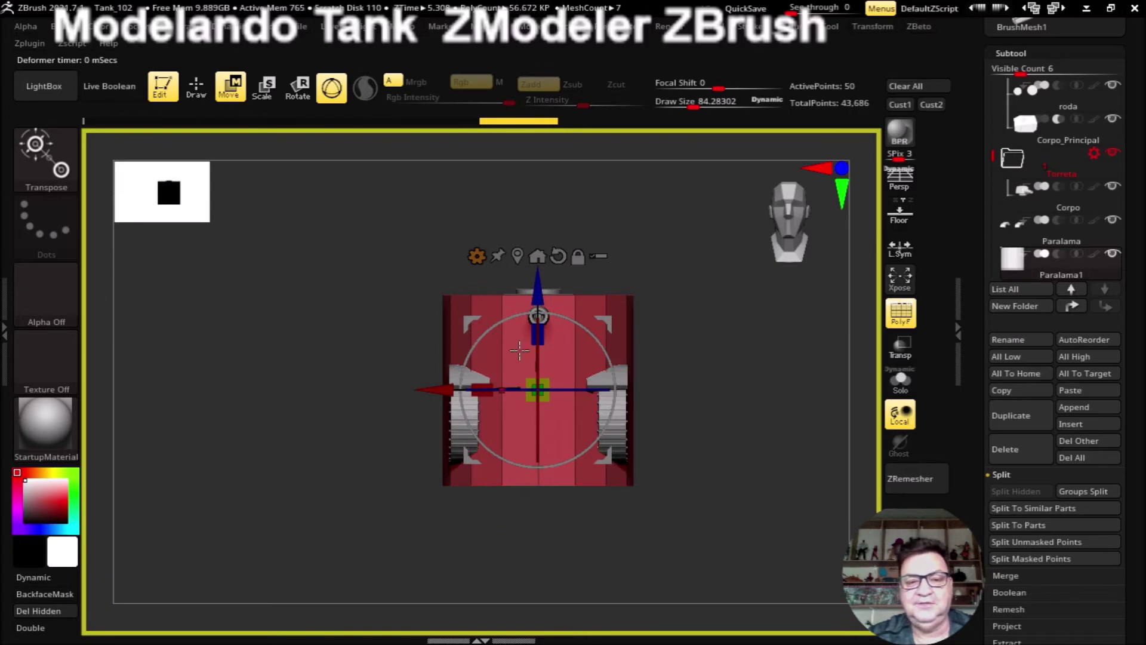
pyautogui.moveTo(537, 389)
pyautogui.mouseDown()
pyautogui.moveTo(488, 517)
pyautogui.moveTo(558, 545)
pyautogui.mouseUp()
pyautogui.moveTo(435, 389)
pyautogui.mouseDown()
pyautogui.moveTo(335, 412)
pyautogui.moveTo(560, 531)
pyautogui.mouseUp()
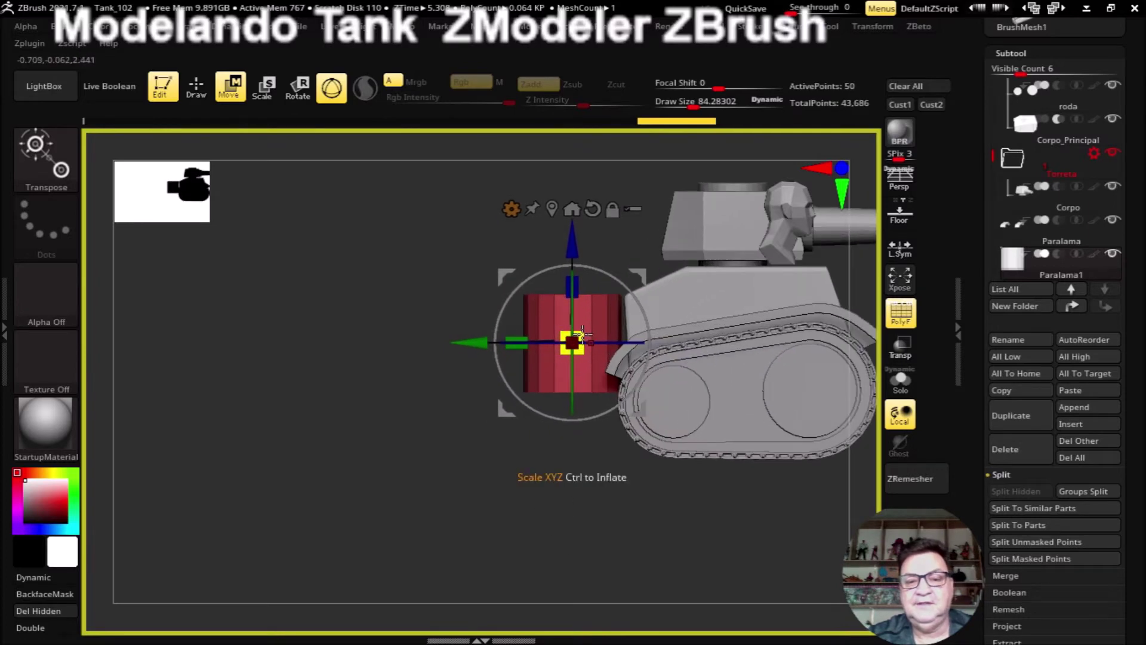
pyautogui.moveTo(583, 334); pyautogui.dragTo(572, 346)
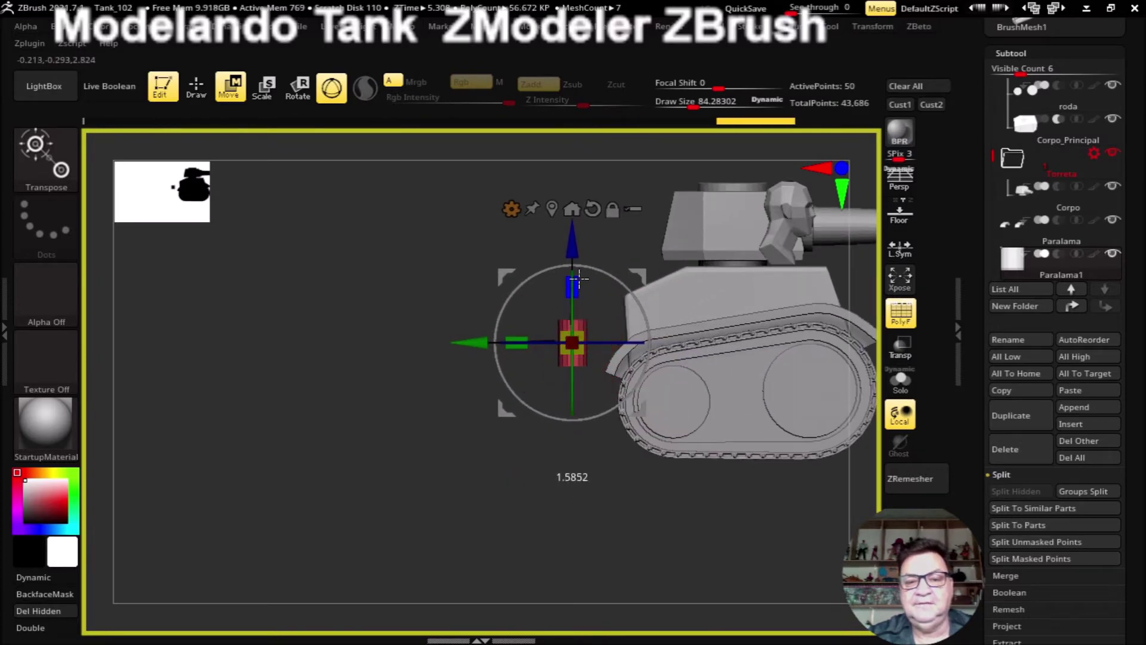
# Step: Stretch the cylinder taller beside the front track, then isolate it in ZModeler
pyautogui.moveTo(574, 286); pyautogui.dragTo(564, 219)
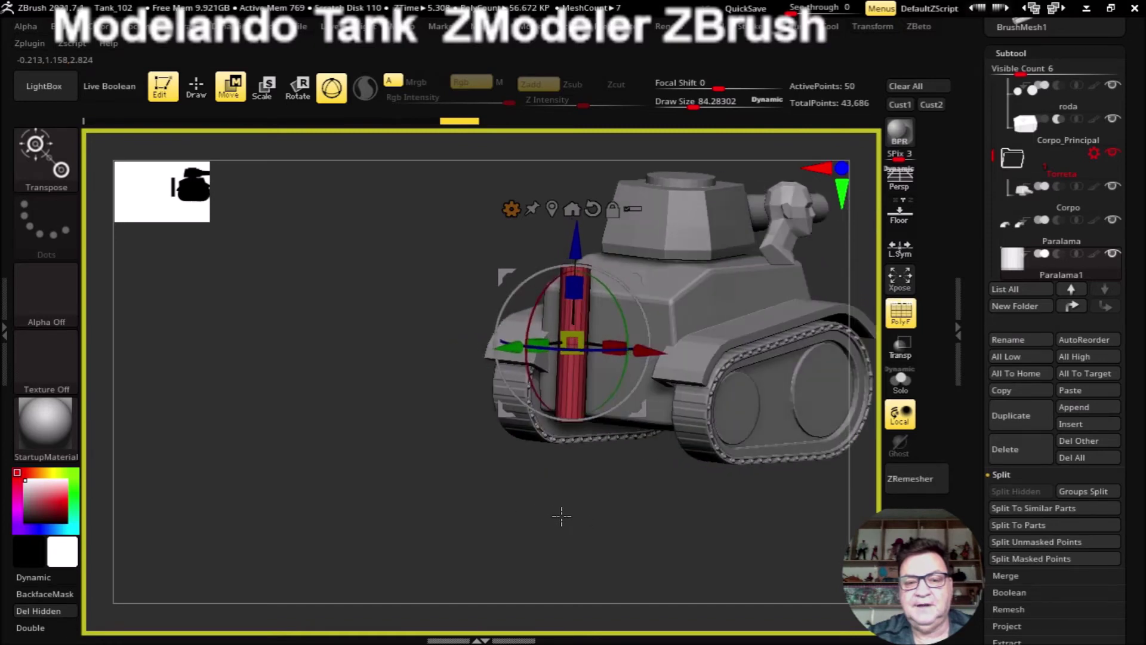
pyautogui.moveTo(489, 346); pyautogui.dragTo(508, 514)
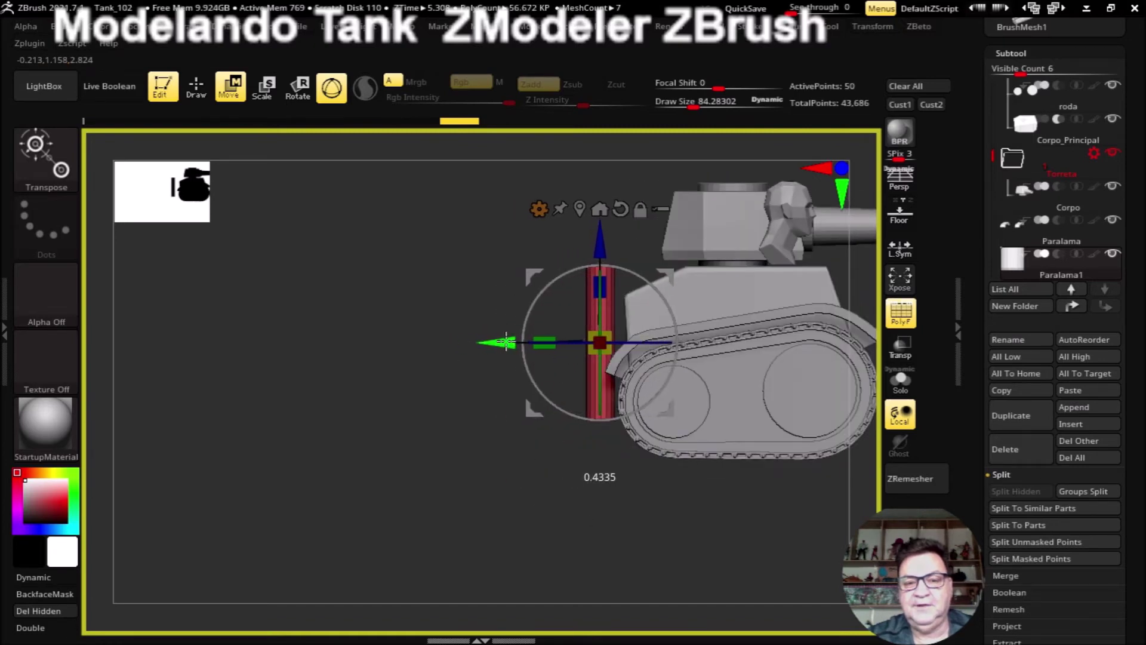
pyautogui.moveTo(509, 514)
pyautogui.keyDown('shift'); pyautogui.mouseDown()
pyautogui.moveTo(552, 540)
pyautogui.moveTo(563, 530)
pyautogui.moveTo(504, 535)
pyautogui.moveTo(525, 502)
pyautogui.moveTo(540, 578)
pyautogui.moveTo(528, 518)
pyautogui.moveTo(506, 494)
pyautogui.moveTo(517, 493)
pyautogui.moveTo(468, 504)
pyautogui.mouseUp(); pyautogui.keyUp('shift')
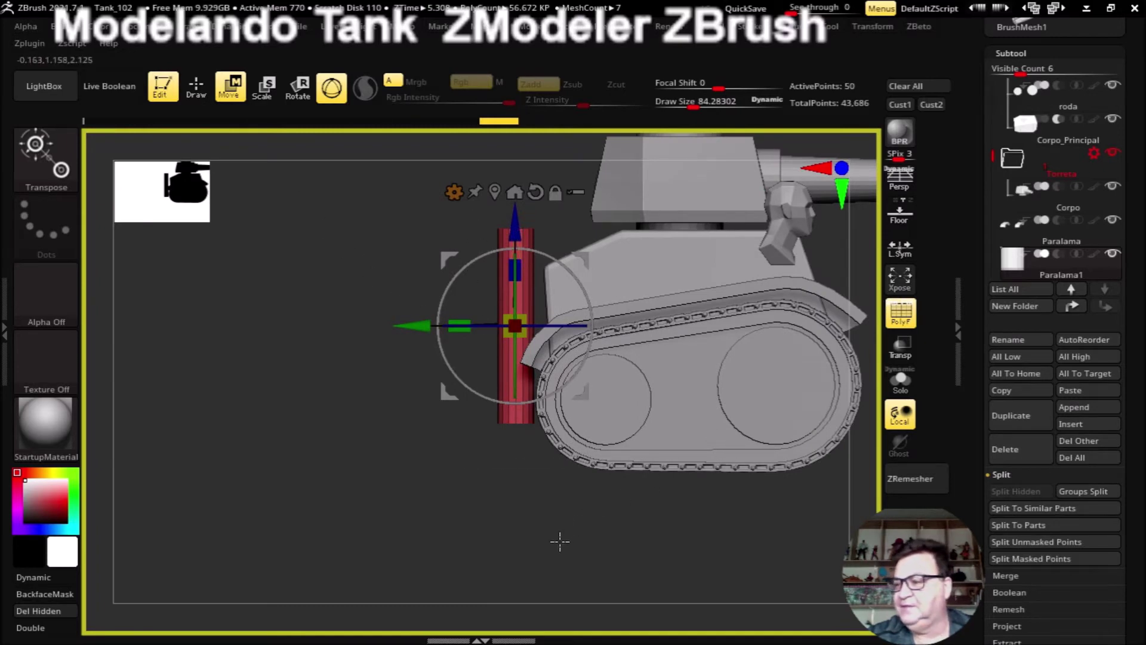
pyautogui.moveTo(560, 541); pyautogui.dragTo(560, 545)
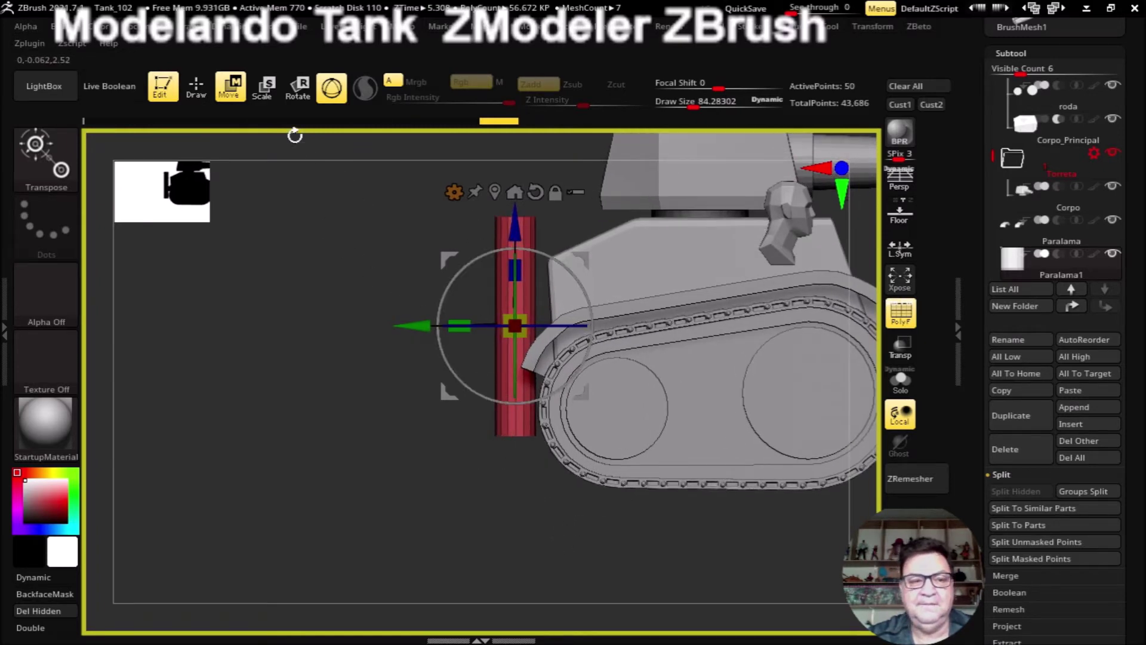
pyautogui.click(210, 98)
pyautogui.click(901, 380)
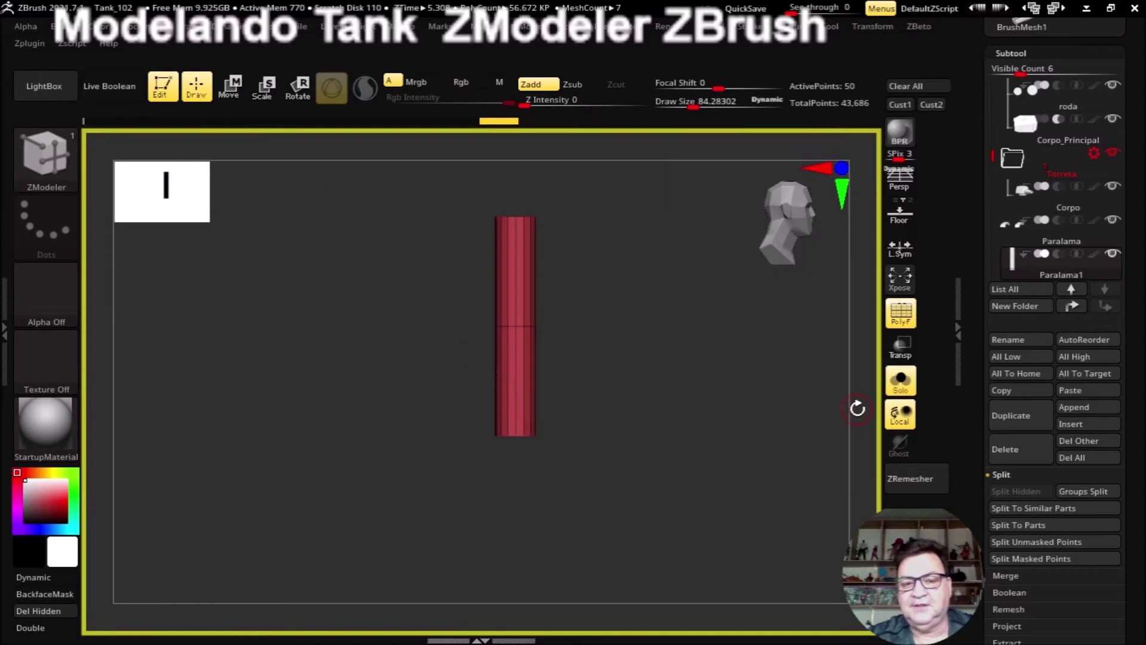
# Step: Delete the cylinder's middle edge loop, mask the lower part, and flare the top outward
pyautogui.press('f')
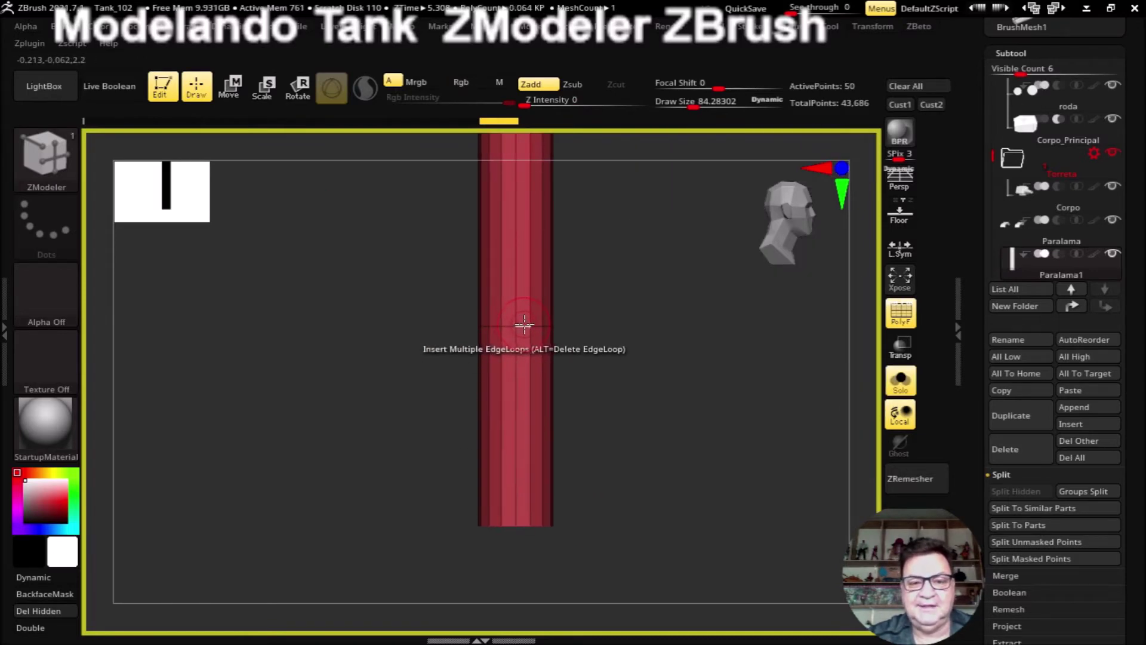
pyautogui.keyDown('alt'); pyautogui.click(523, 324); pyautogui.keyUp('alt')
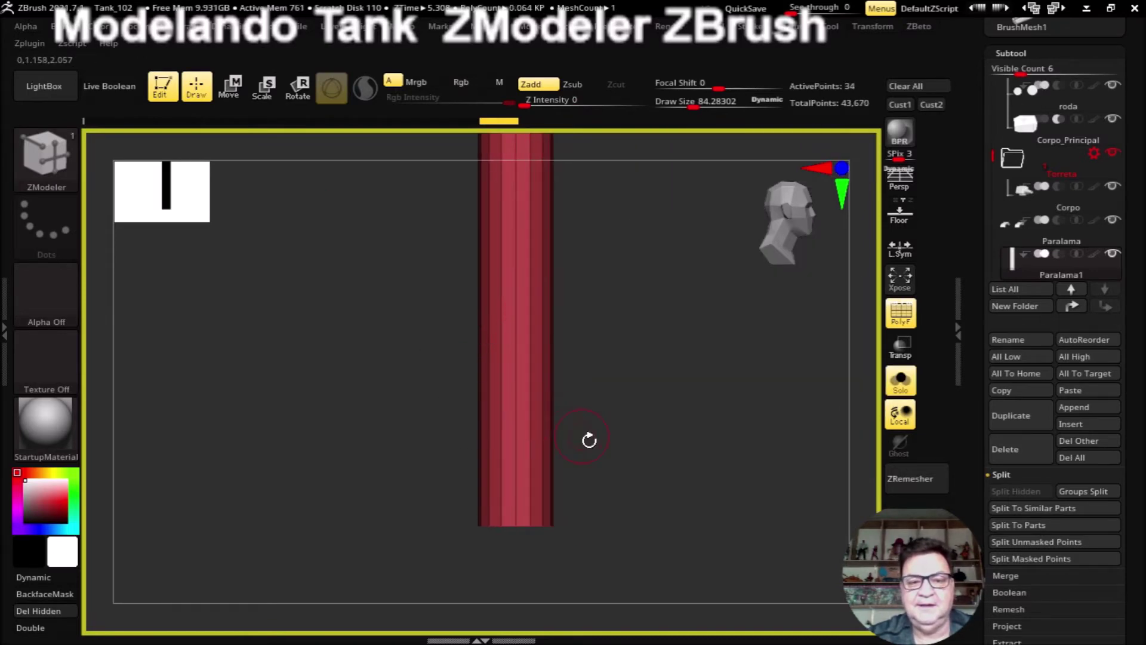
pyautogui.moveTo(627, 456)
pyautogui.keyDown('ctrl'); pyautogui.mouseDown(button='right')
pyautogui.moveTo(601, 352)
pyautogui.moveTo(609, 374)
pyautogui.mouseUp(button='right'); pyautogui.keyUp('ctrl')
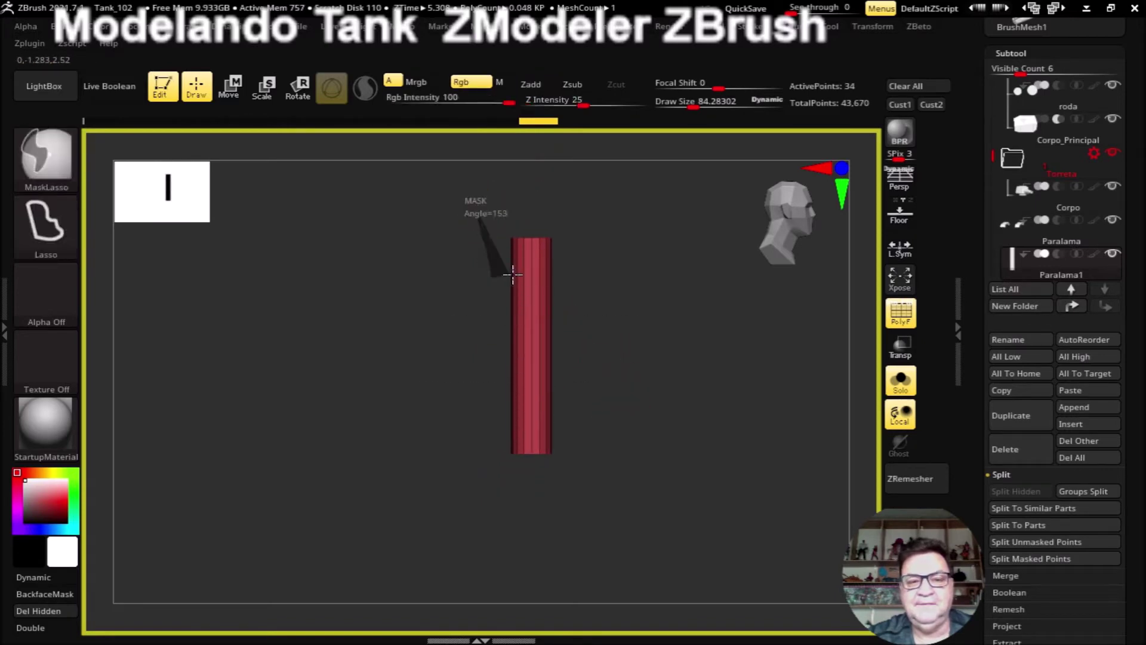
pyautogui.keyDown('ctrl'); pyautogui.moveTo(504, 275); pyautogui.dragTo(615, 182); pyautogui.keyUp('ctrl')
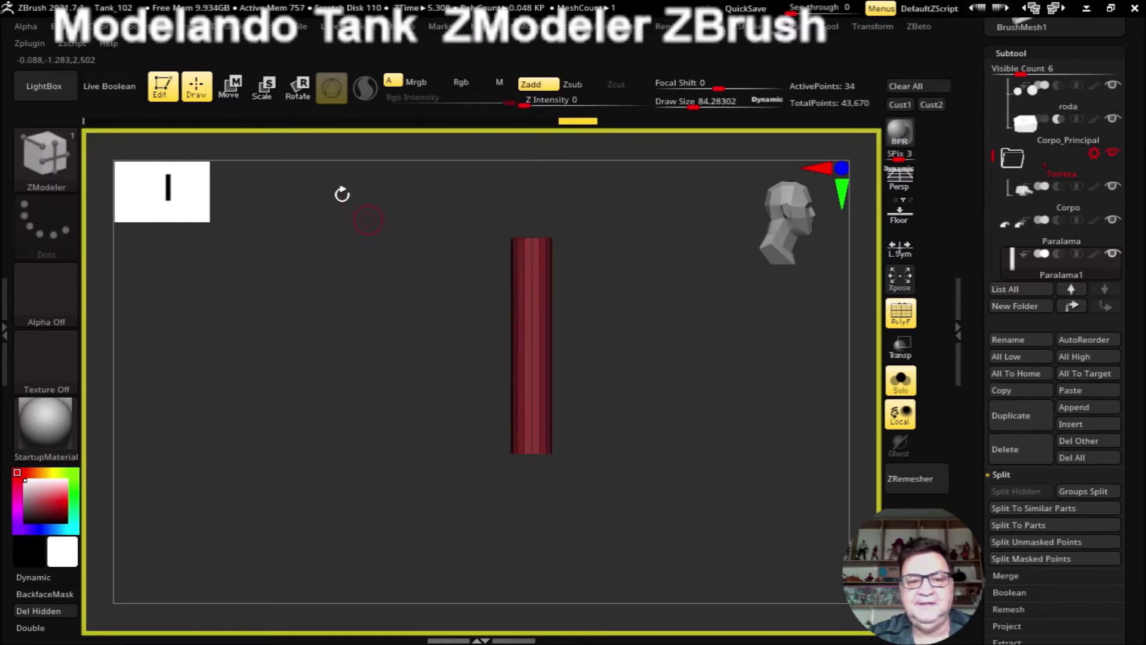
pyautogui.click(236, 99)
pyautogui.click(501, 214)
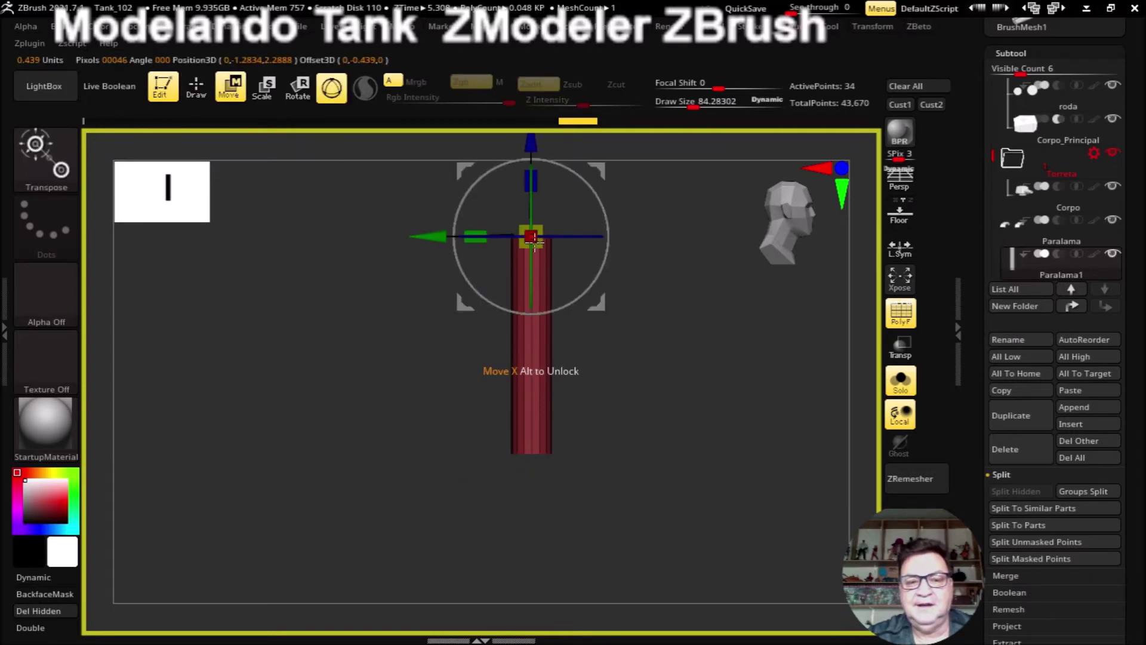
pyautogui.moveTo(537, 238); pyautogui.dragTo(552, 242)
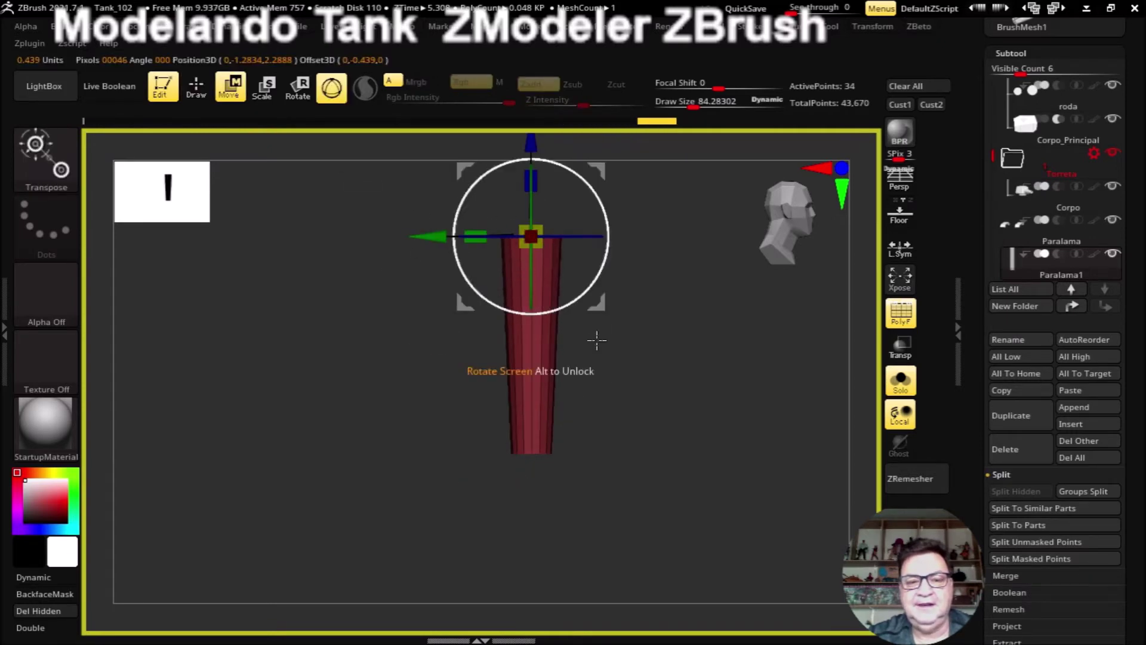
# Step: Adjust the width at the post's lower end to finish the taper
pyautogui.moveTo(670, 432)
pyautogui.keyDown('shift'); pyautogui.mouseDown()
pyautogui.moveTo(711, 434)
pyautogui.moveTo(675, 464)
pyautogui.moveTo(670, 510)
pyautogui.moveTo(660, 404)
pyautogui.moveTo(666, 446)
pyautogui.moveTo(619, 455)
pyautogui.moveTo(631, 473)
pyautogui.mouseUp(); pyautogui.keyUp('shift')
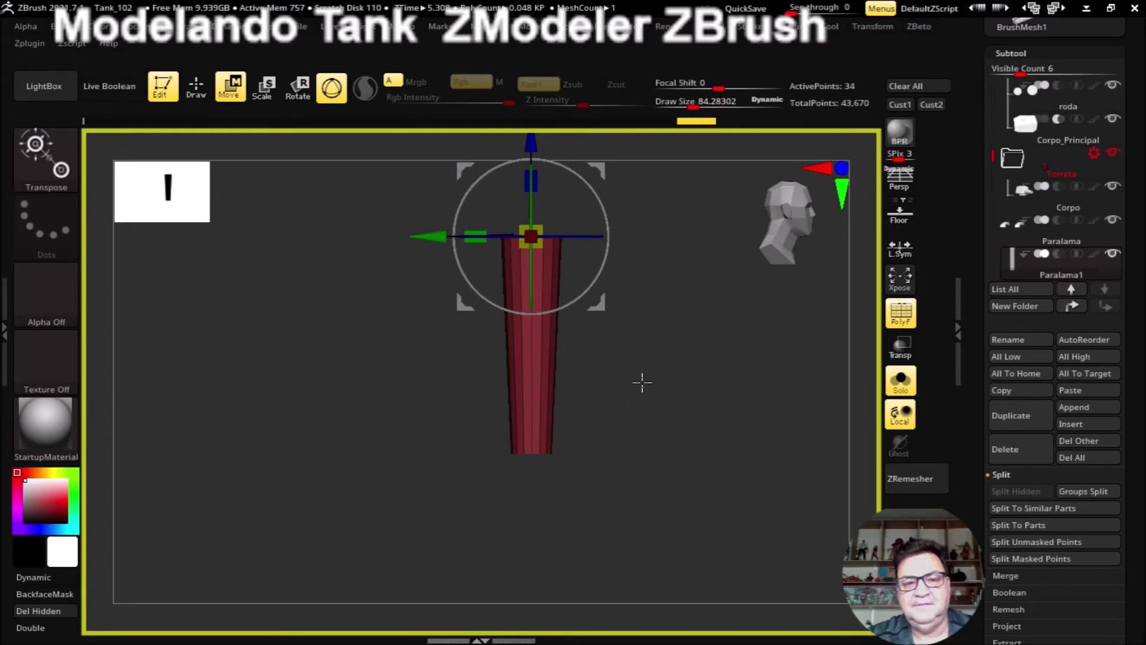
pyautogui.keyDown('alt'); pyautogui.moveTo(641, 382); pyautogui.dragTo(648, 433); pyautogui.keyUp('alt')
pyautogui.keyDown('alt'); pyautogui.moveTo(522, 161); pyautogui.dragTo(678, 402); pyautogui.keyUp('alt')
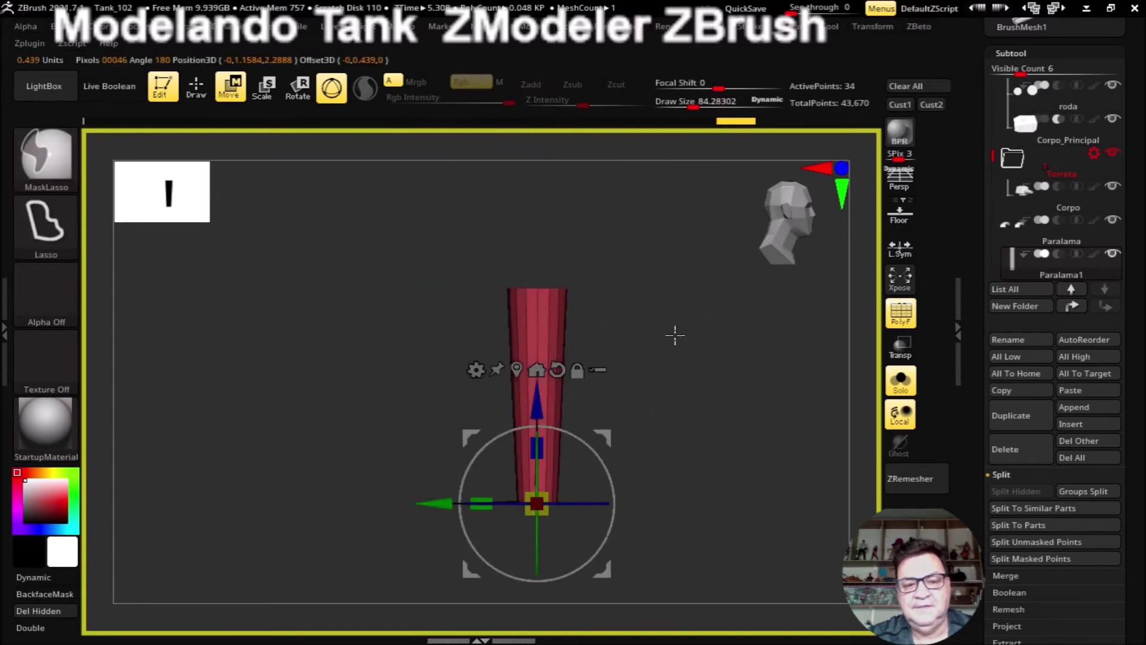
pyautogui.keyDown('alt'); pyautogui.moveTo(678, 456); pyautogui.dragTo(595, 349); pyautogui.keyUp('alt')
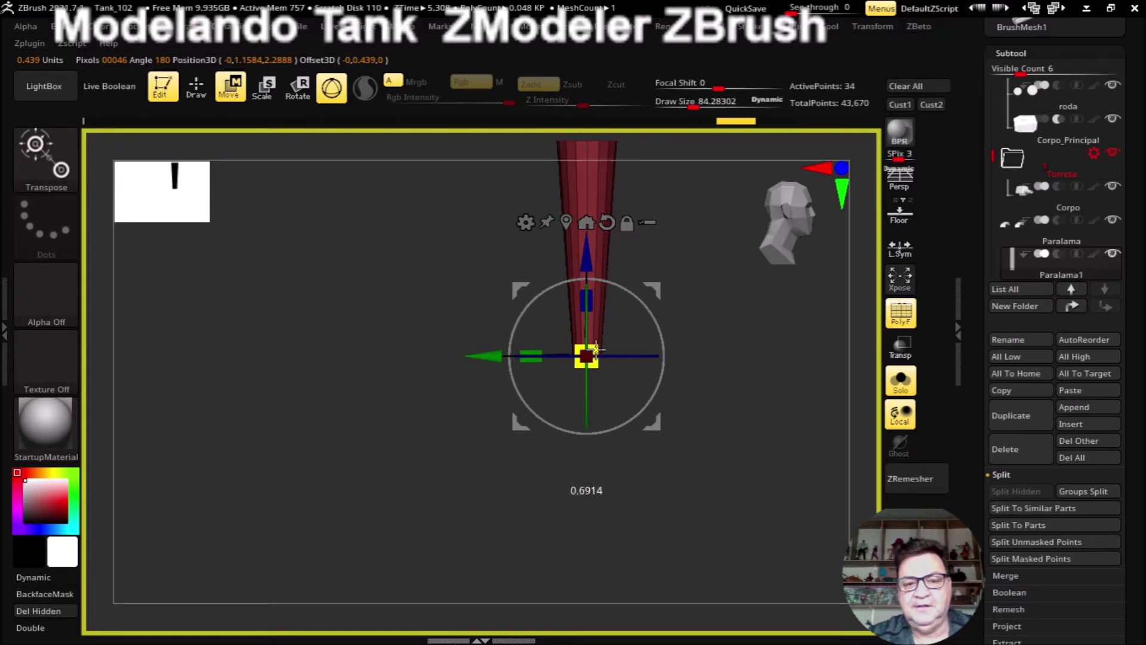
pyautogui.moveTo(637, 527)
pyautogui.mouseDown()
pyautogui.moveTo(625, 567)
pyautogui.moveTo(637, 534)
pyautogui.mouseUp()
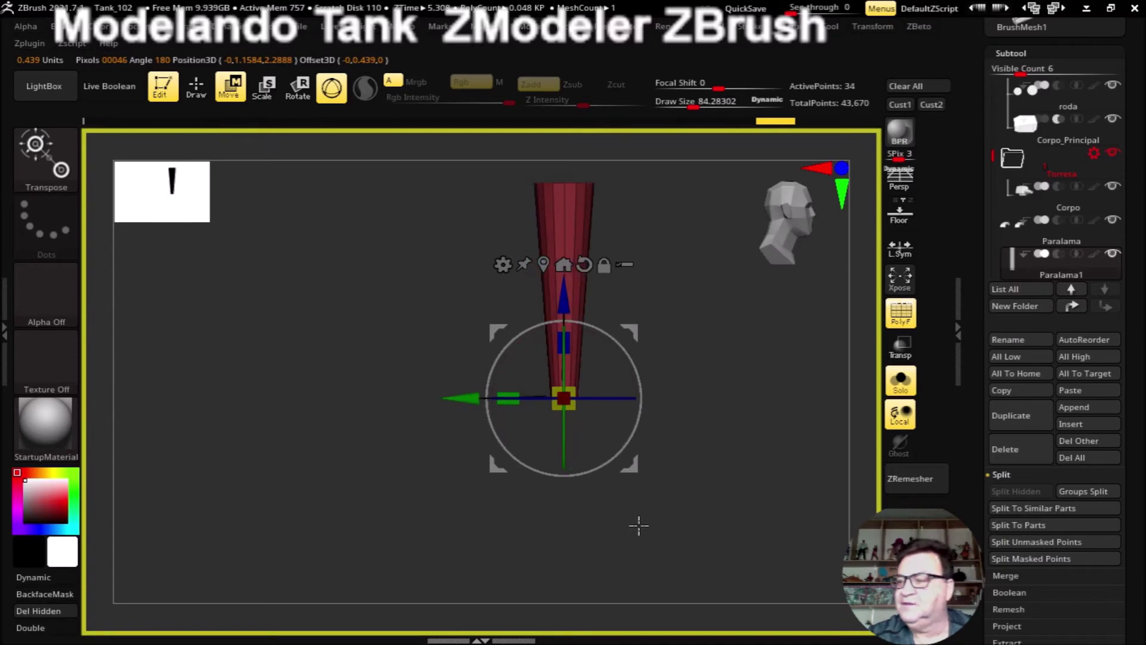
pyautogui.moveTo(564, 398); pyautogui.dragTo(583, 404)
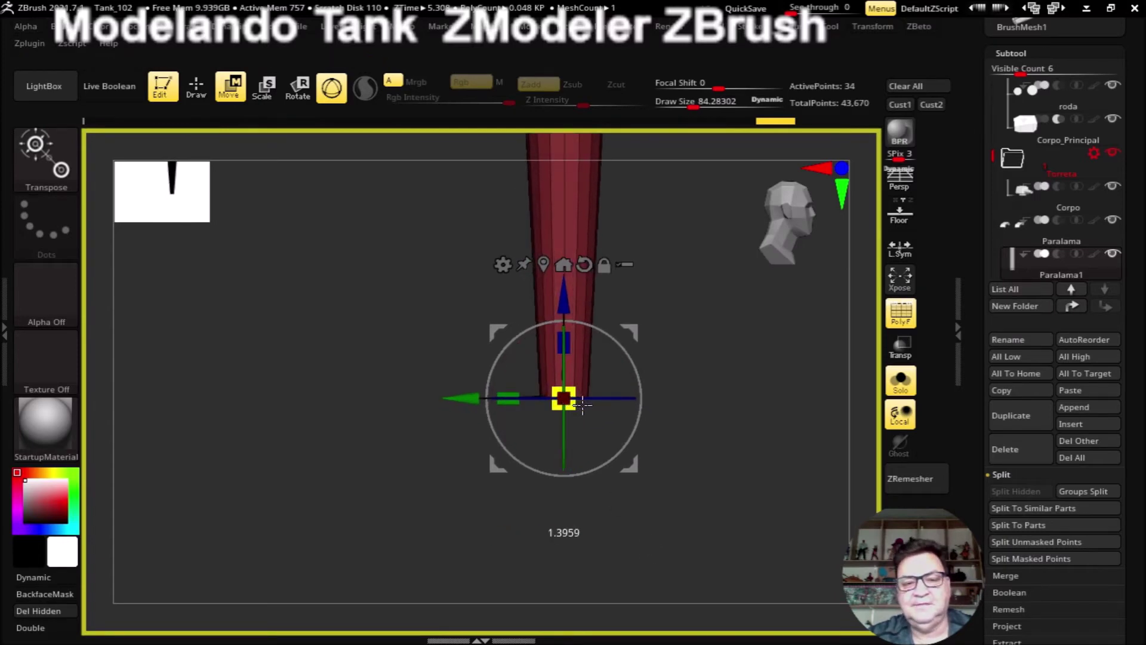
pyautogui.moveTo(665, 530); pyautogui.dragTo(668, 488)
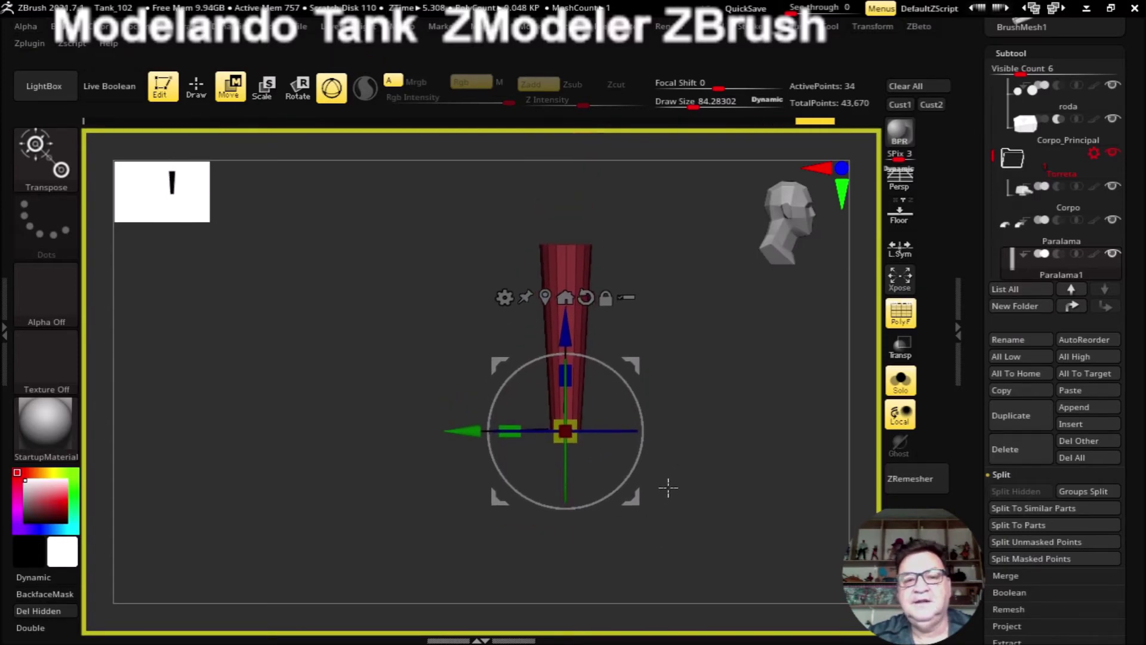
pyautogui.click(199, 101)
pyautogui.moveTo(710, 430)
pyautogui.mouseDown()
pyautogui.moveTo(753, 448)
pyautogui.moveTo(710, 428)
pyautogui.moveTo(659, 426)
pyautogui.moveTo(735, 460)
pyautogui.moveTo(670, 446)
pyautogui.moveTo(661, 416)
pyautogui.moveTo(663, 463)
pyautogui.moveTo(719, 529)
pyautogui.moveTo(666, 494)
pyautogui.moveTo(647, 415)
pyautogui.moveTo(698, 466)
pyautogui.moveTo(635, 389)
pyautogui.moveTo(627, 426)
pyautogui.moveTo(663, 447)
pyautogui.moveTo(655, 487)
pyautogui.moveTo(624, 444)
pyautogui.mouseUp()
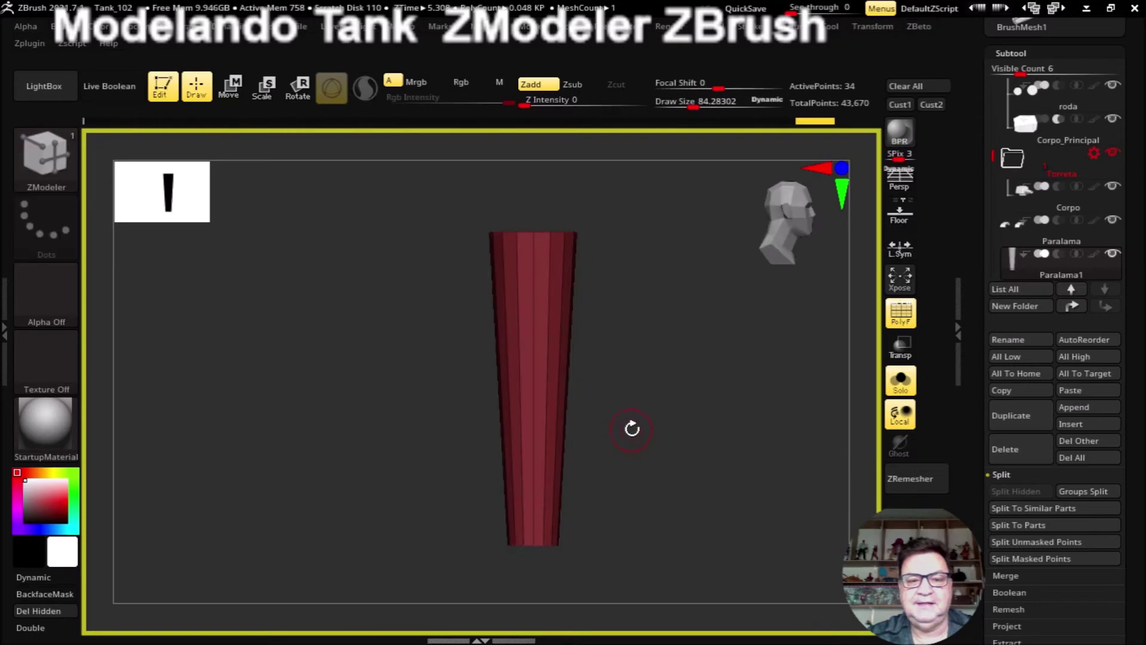
pyautogui.moveTo(639, 405); pyautogui.dragTo(499, 314)
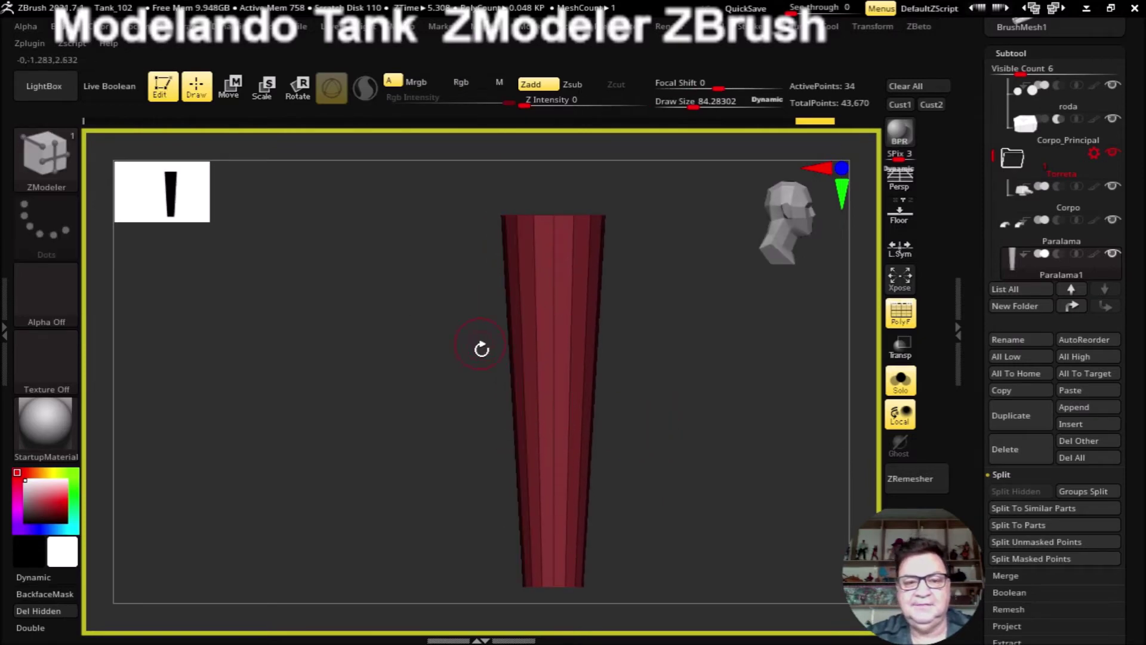
pyautogui.moveTo(680, 394)
pyautogui.mouseDown()
pyautogui.moveTo(655, 401)
pyautogui.moveTo(673, 425)
pyautogui.moveTo(675, 371)
pyautogui.moveTo(661, 391)
pyautogui.moveTo(670, 378)
pyautogui.moveTo(686, 402)
pyautogui.moveTo(675, 477)
pyautogui.moveTo(673, 464)
pyautogui.mouseUp()
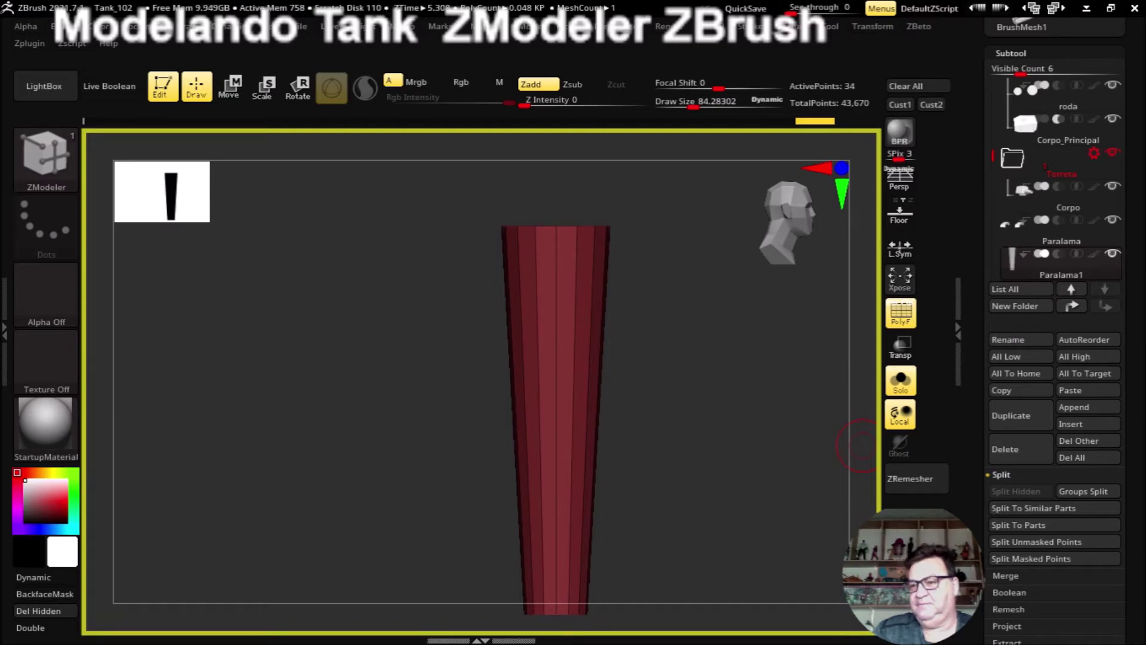
pyautogui.press('XF86AudioLowerVolume')
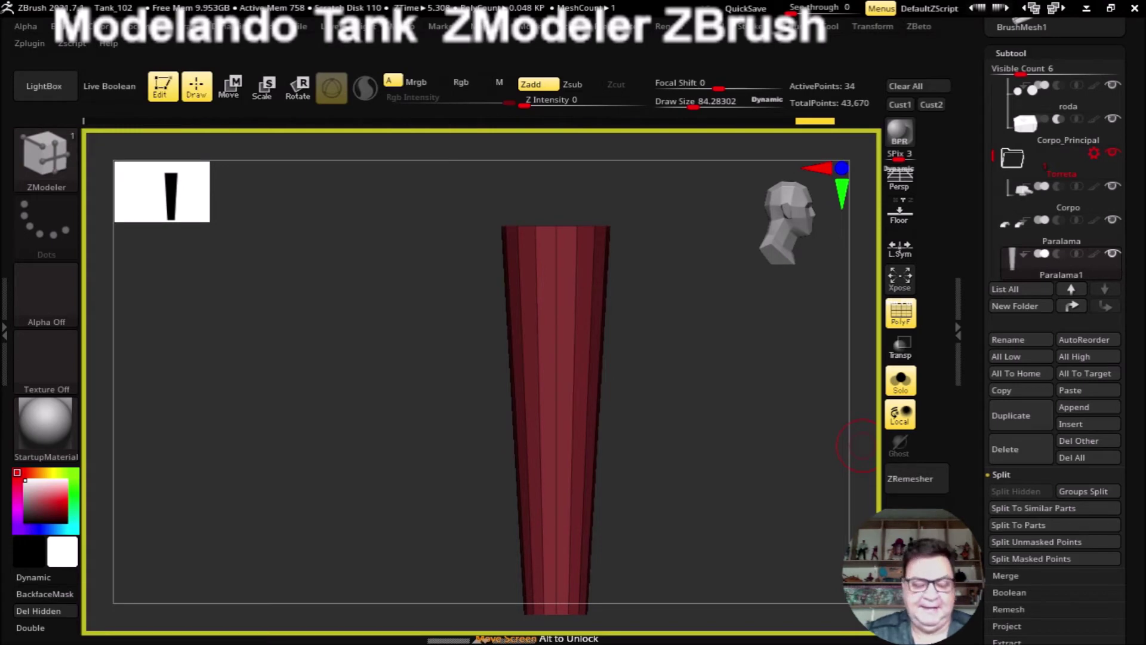
pyautogui.moveTo(683, 402); pyautogui.dragTo(686, 421)
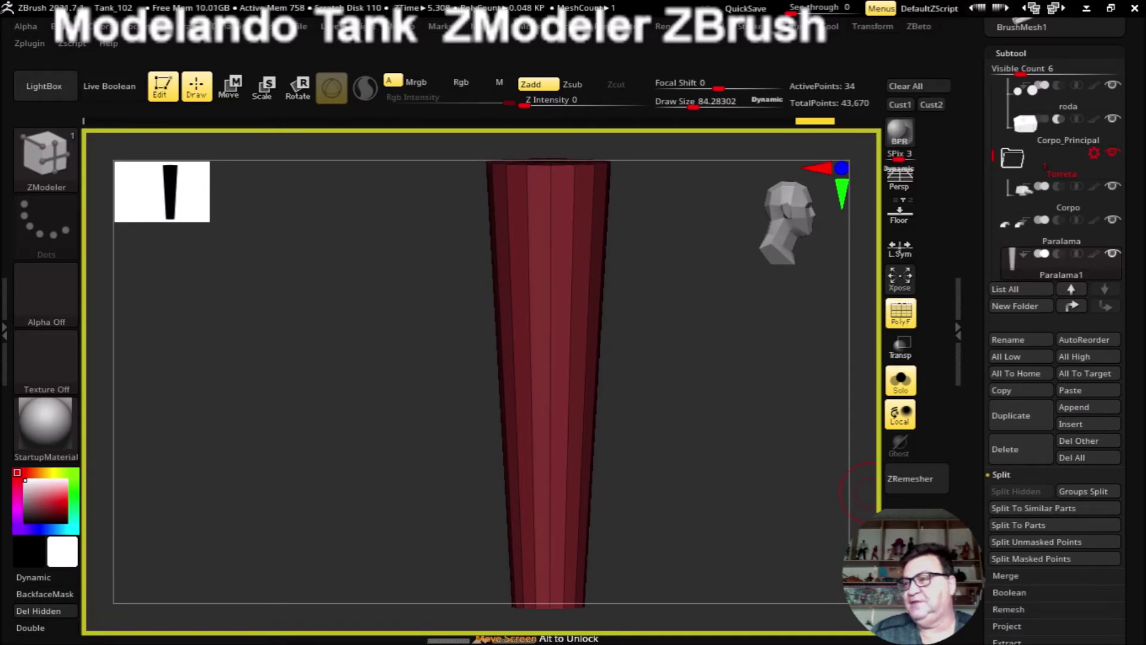
pyautogui.moveTo(690, 417)
pyautogui.mouseDown()
pyautogui.moveTo(696, 468)
pyautogui.moveTo(668, 502)
pyautogui.moveTo(683, 493)
pyautogui.moveTo(665, 443)
pyautogui.moveTo(670, 478)
pyautogui.moveTo(660, 460)
pyautogui.moveTo(657, 426)
pyautogui.moveTo(674, 456)
pyautogui.moveTo(665, 410)
pyautogui.moveTo(670, 440)
pyautogui.mouseUp()
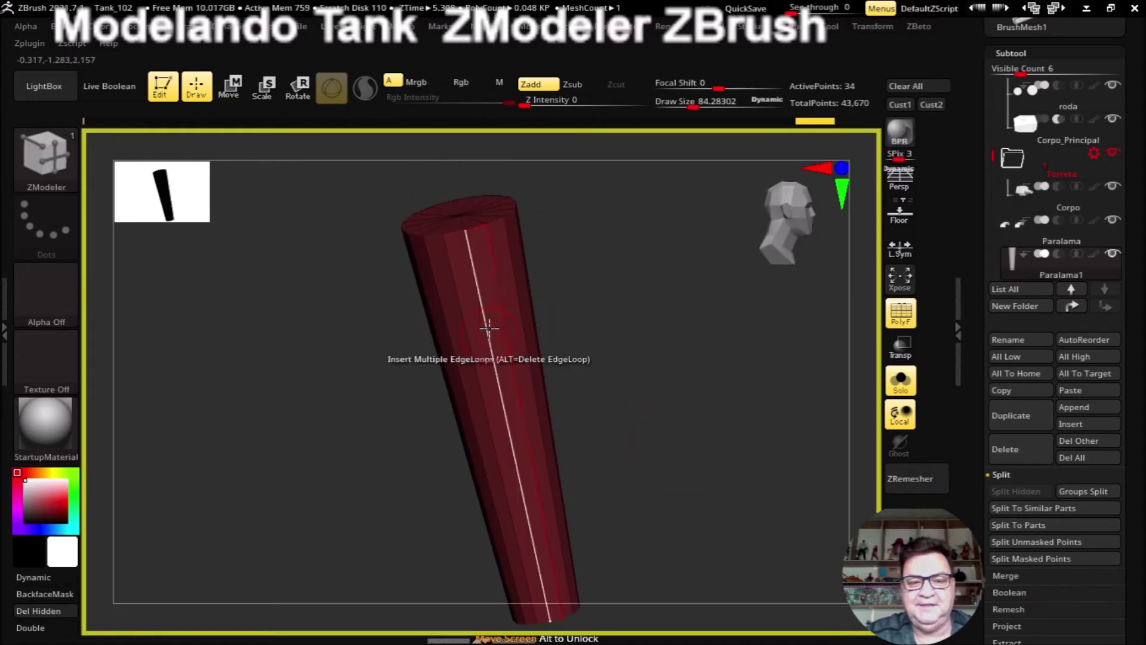
# Step: Inspect the cylinder's top cap from several angles, then make Paralama2 the active subtool
pyautogui.moveTo(597, 406)
pyautogui.mouseDown()
pyautogui.moveTo(640, 407)
pyautogui.moveTo(627, 333)
pyautogui.moveTo(645, 422)
pyautogui.mouseUp()
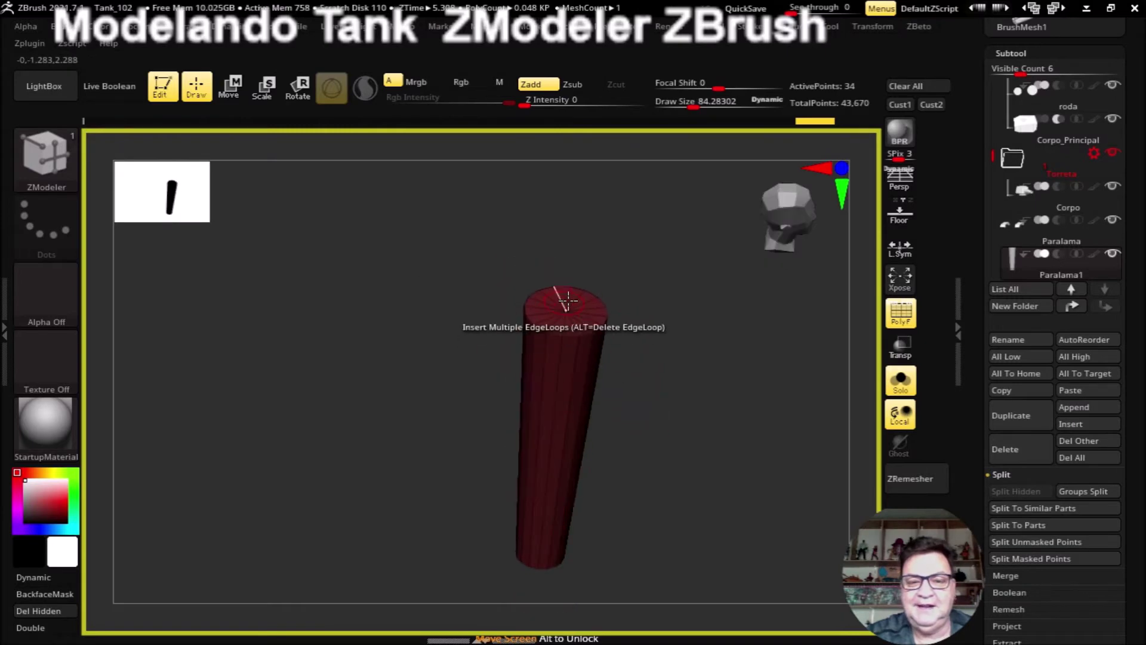
pyautogui.moveTo(706, 493); pyautogui.dragTo(691, 436)
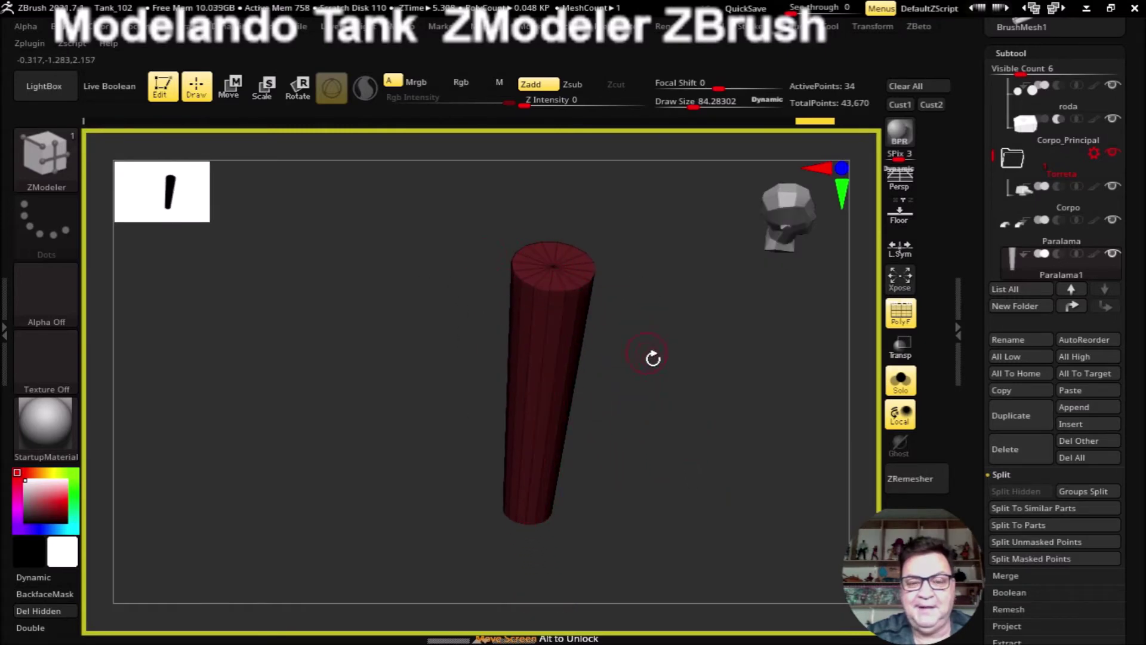
pyautogui.moveTo(653, 357)
pyautogui.mouseDown()
pyautogui.moveTo(658, 376)
pyautogui.moveTo(637, 348)
pyautogui.mouseUp()
pyautogui.moveTo(639, 404)
pyautogui.mouseDown()
pyautogui.moveTo(655, 468)
pyautogui.moveTo(640, 392)
pyautogui.moveTo(650, 468)
pyautogui.moveTo(666, 465)
pyautogui.moveTo(652, 473)
pyautogui.moveTo(640, 387)
pyautogui.moveTo(660, 422)
pyautogui.moveTo(655, 379)
pyautogui.moveTo(648, 397)
pyautogui.moveTo(658, 361)
pyautogui.moveTo(644, 334)
pyautogui.mouseUp()
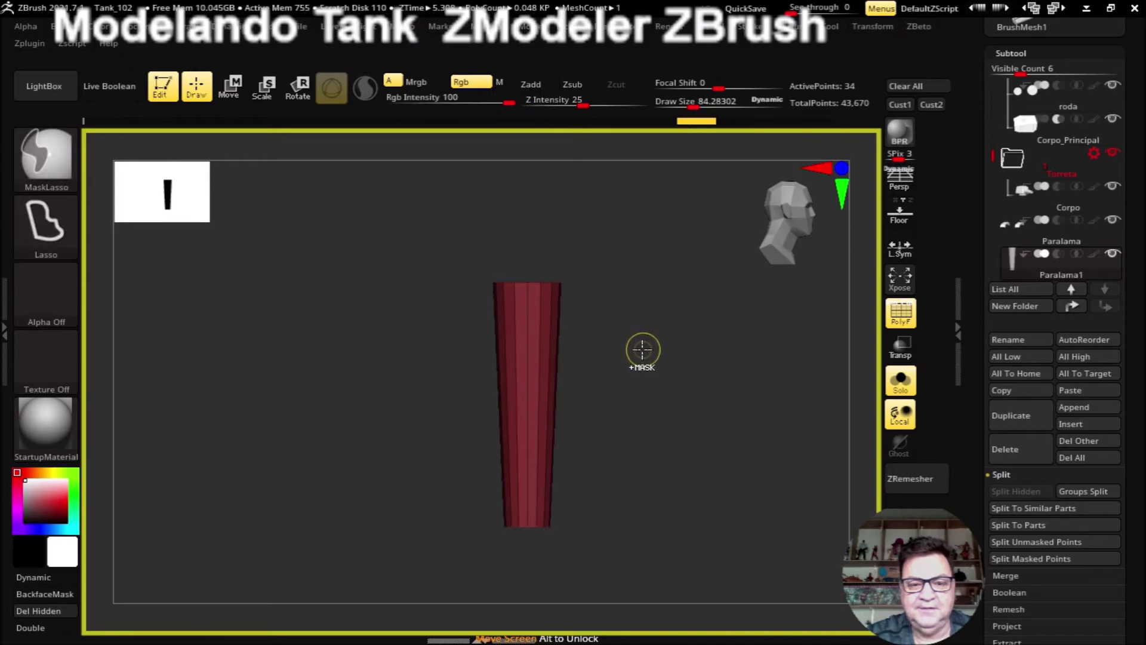
pyautogui.moveTo(640, 350)
pyautogui.mouseDown()
pyautogui.moveTo(658, 453)
pyautogui.moveTo(640, 356)
pyautogui.moveTo(642, 374)
pyautogui.mouseUp()
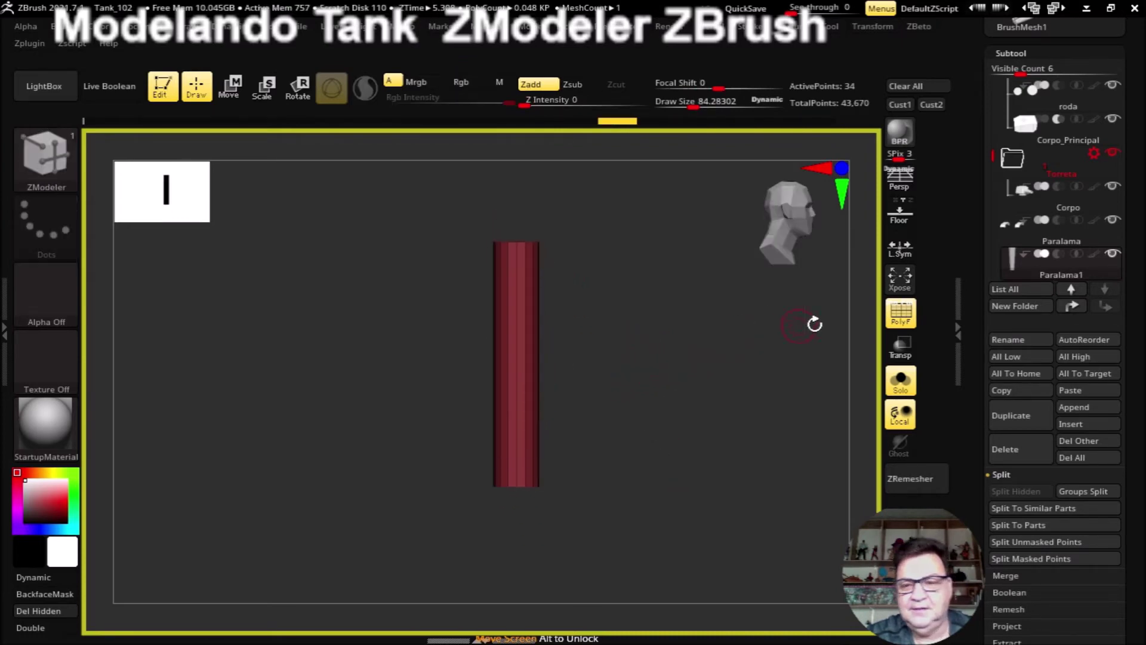
pyautogui.moveTo(993, 154); pyautogui.dragTo(994, 160)
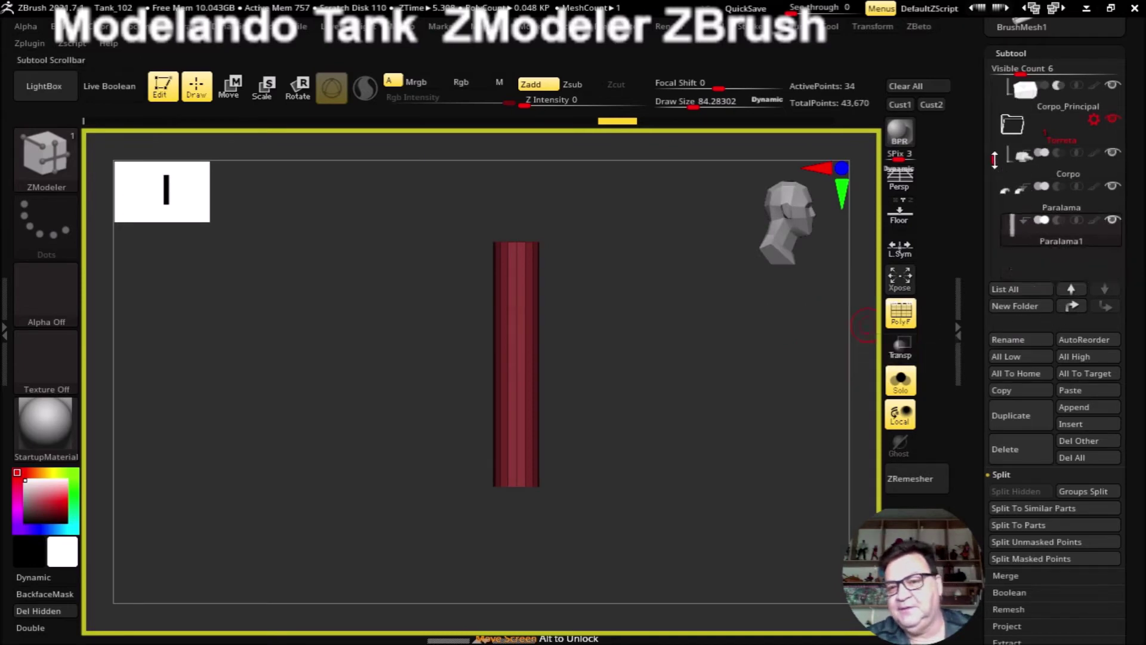
pyautogui.click(997, 414)
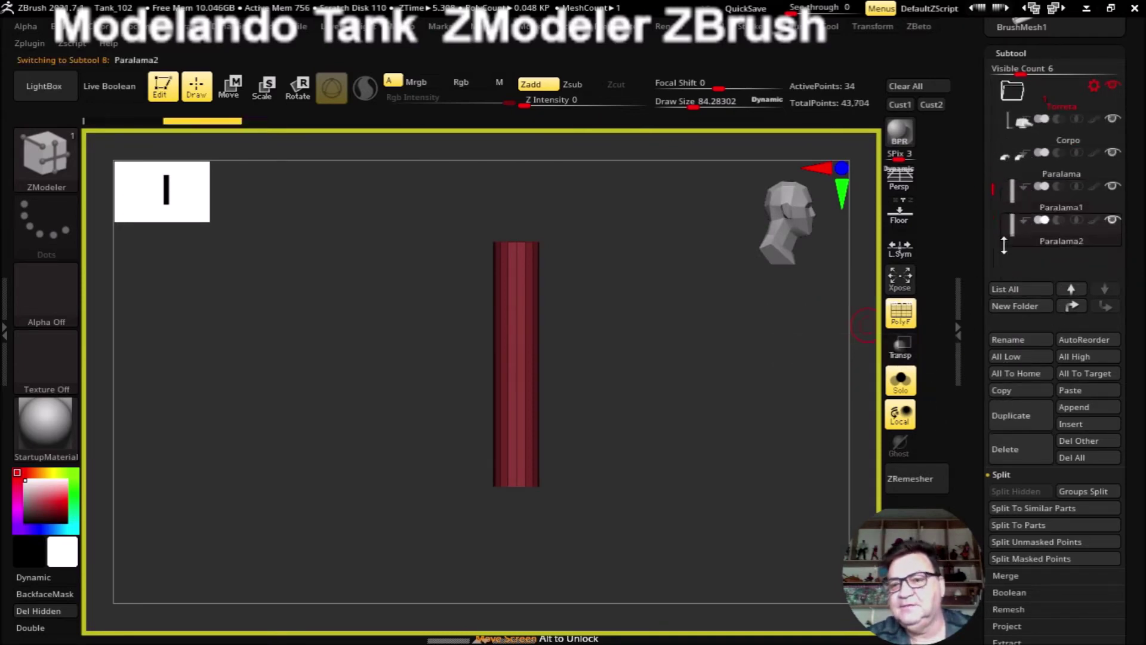
pyautogui.moveTo(1061, 233)
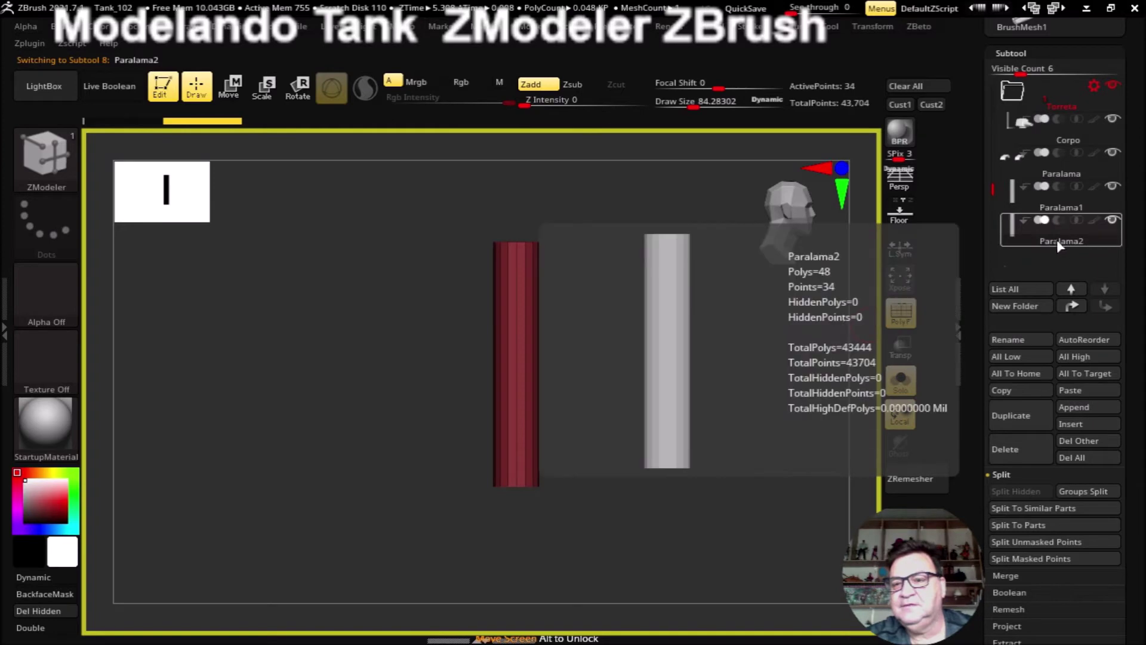
# Step: Move the Paralama2 cylinder down and right and rotate it 90 degrees
pyautogui.click(233, 87)
pyautogui.moveTo(515, 239); pyautogui.dragTo(541, 317)
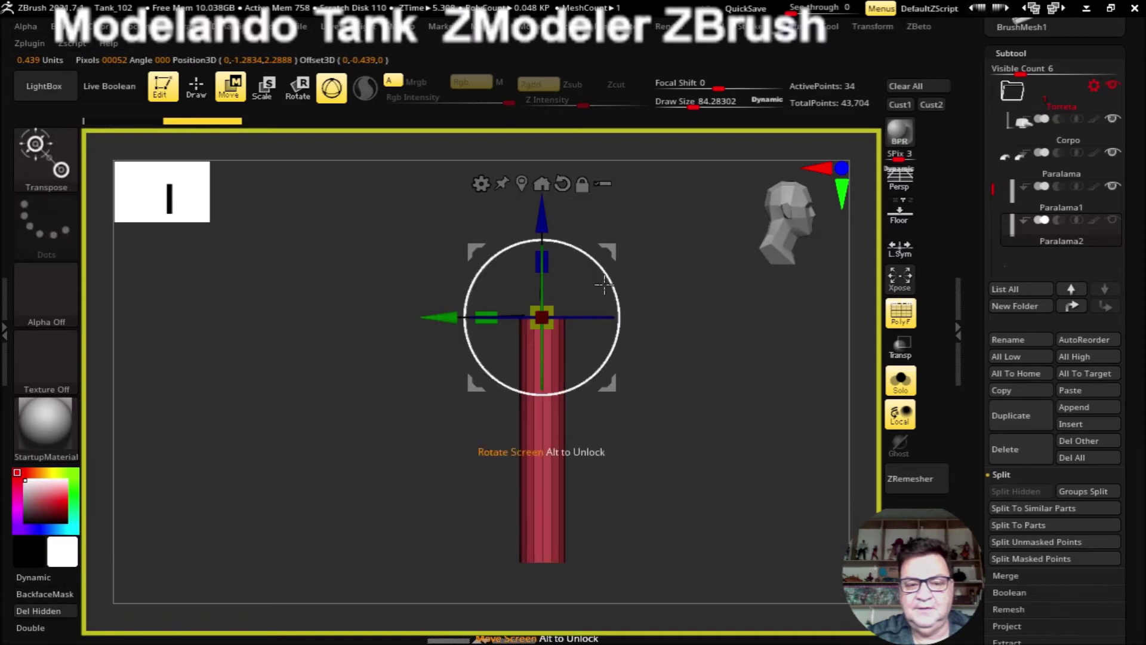
pyautogui.moveTo(605, 285); pyautogui.dragTo(655, 346)
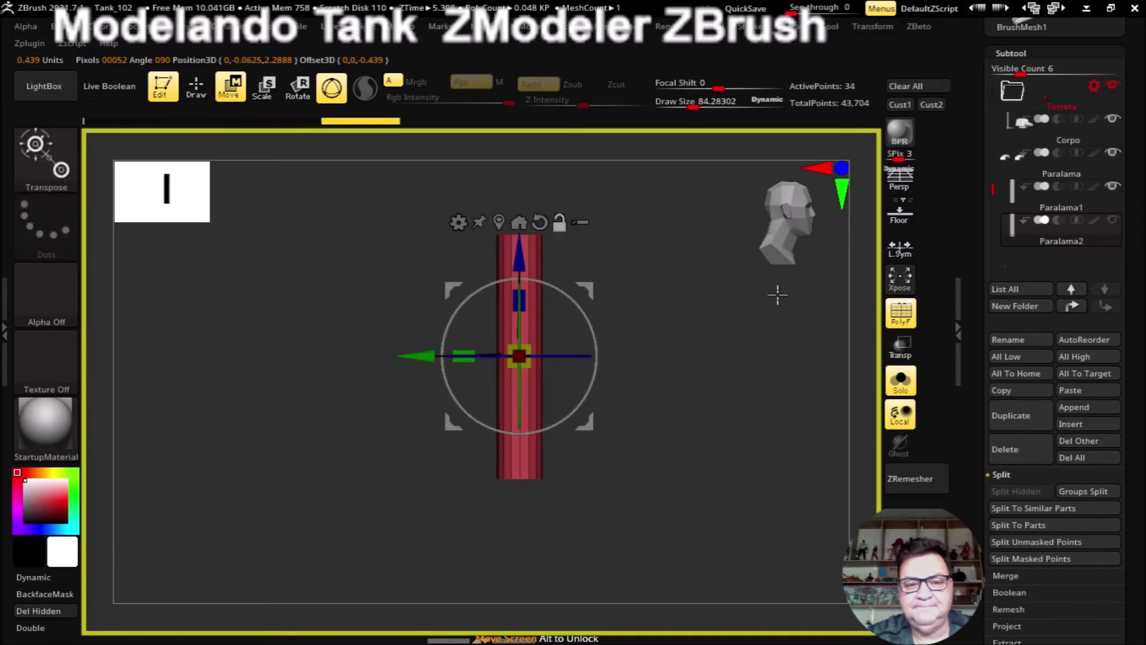
pyautogui.press('Up')
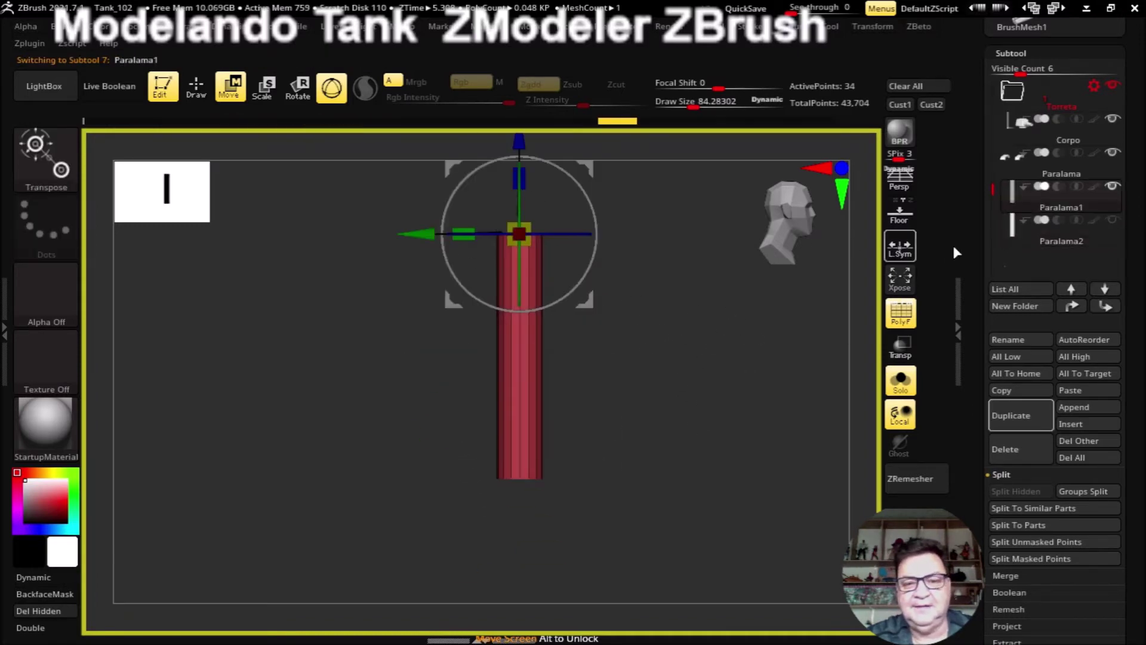
pyautogui.press('Down')
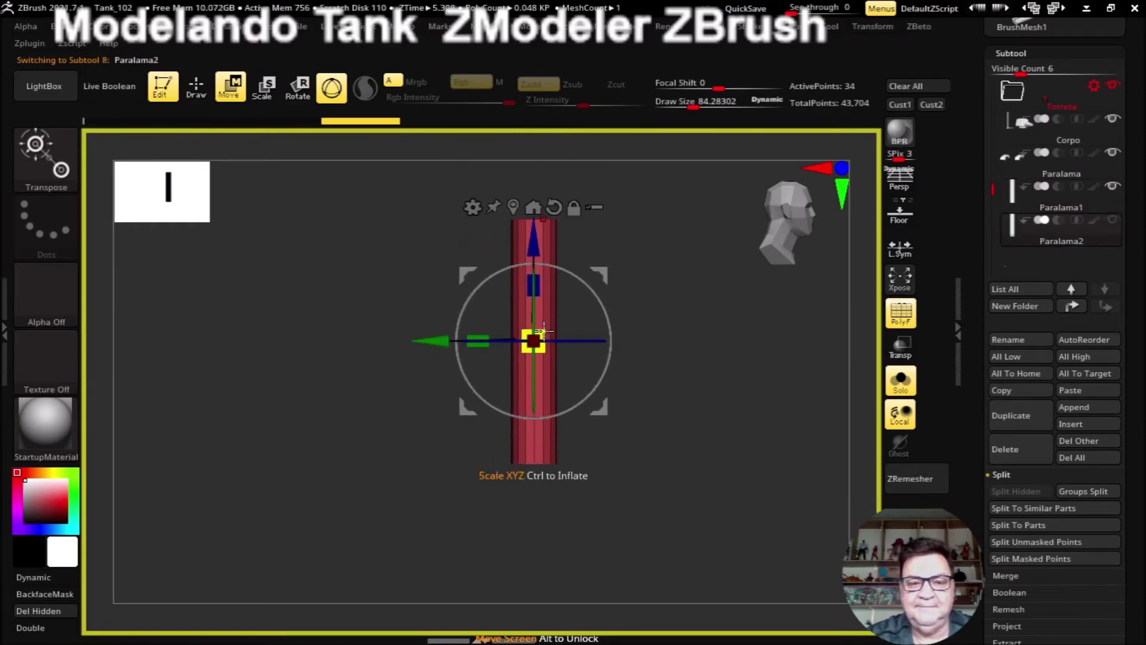
# Step: Shrink Paralama2 evenly into a short peg turned exactly 90° toward the viewer
pyautogui.moveTo(540, 330); pyautogui.dragTo(506, 399)
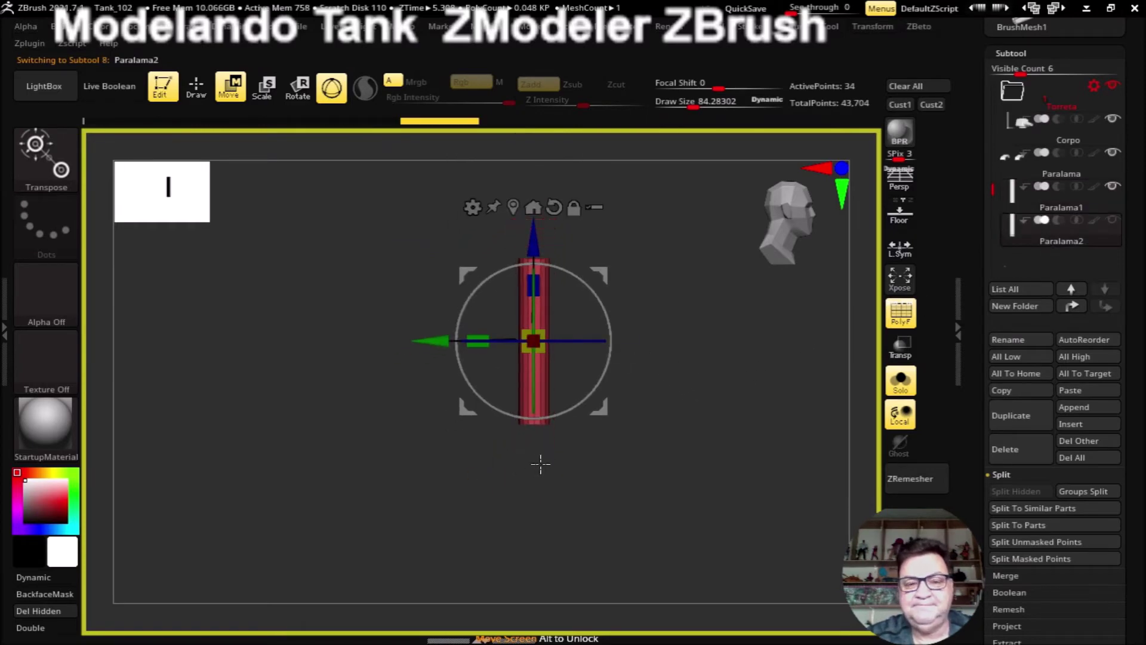
pyautogui.moveTo(538, 472); pyautogui.dragTo(577, 480)
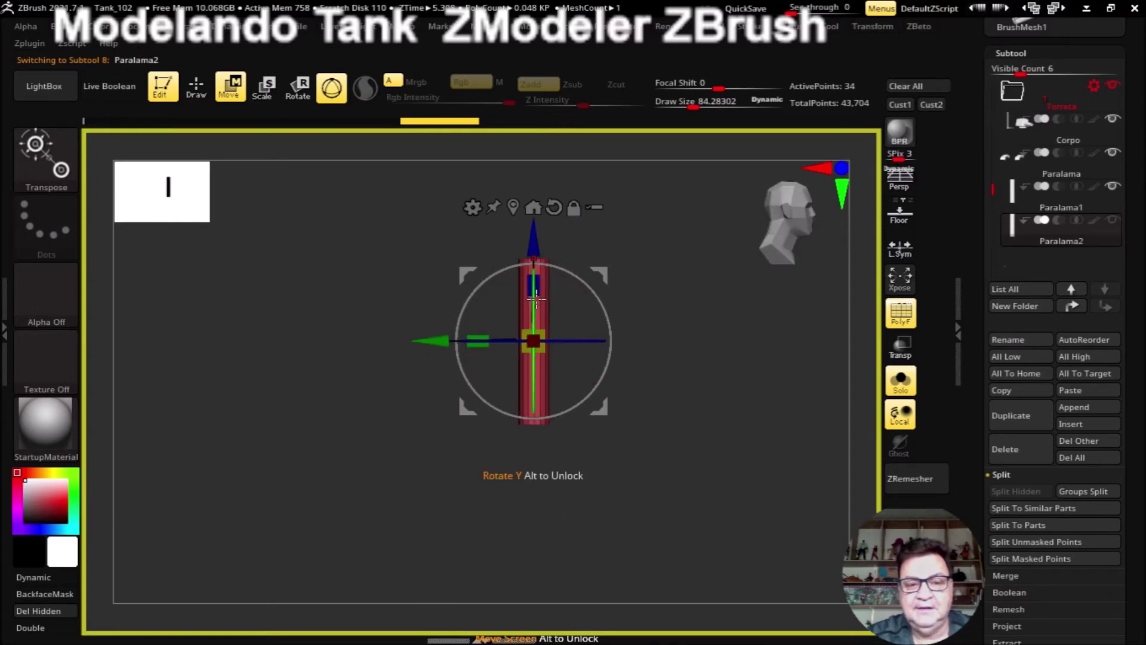
pyautogui.moveTo(533, 292); pyautogui.dragTo(533, 428)
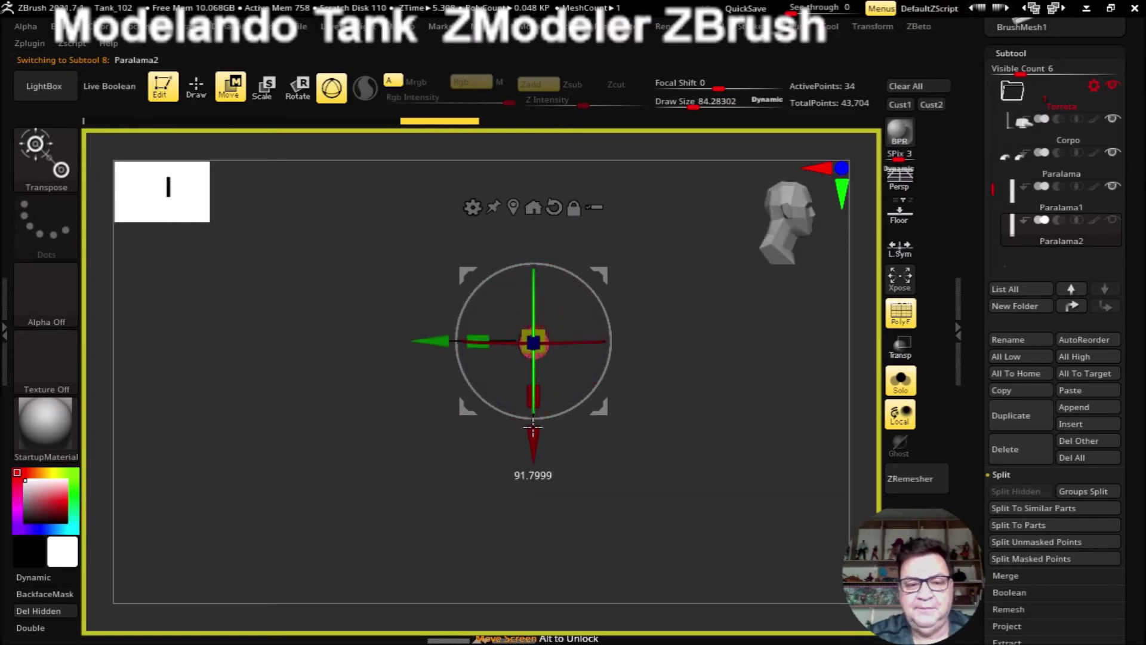
pyautogui.moveTo(531, 426); pyautogui.dragTo(530, 418)
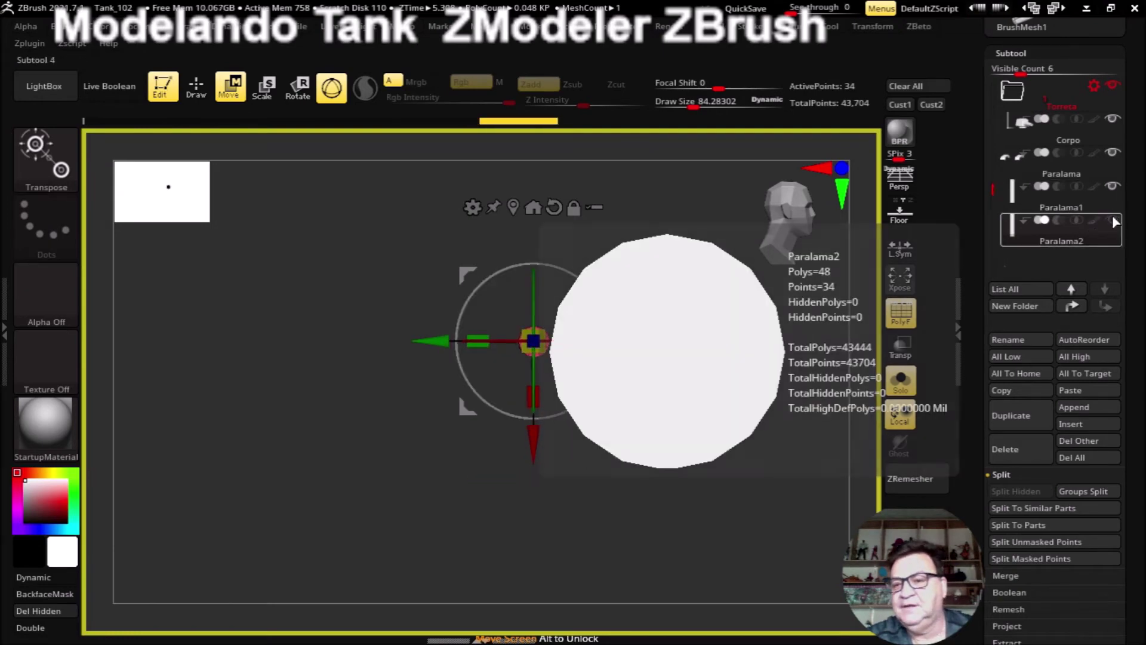
pyautogui.click(900, 381)
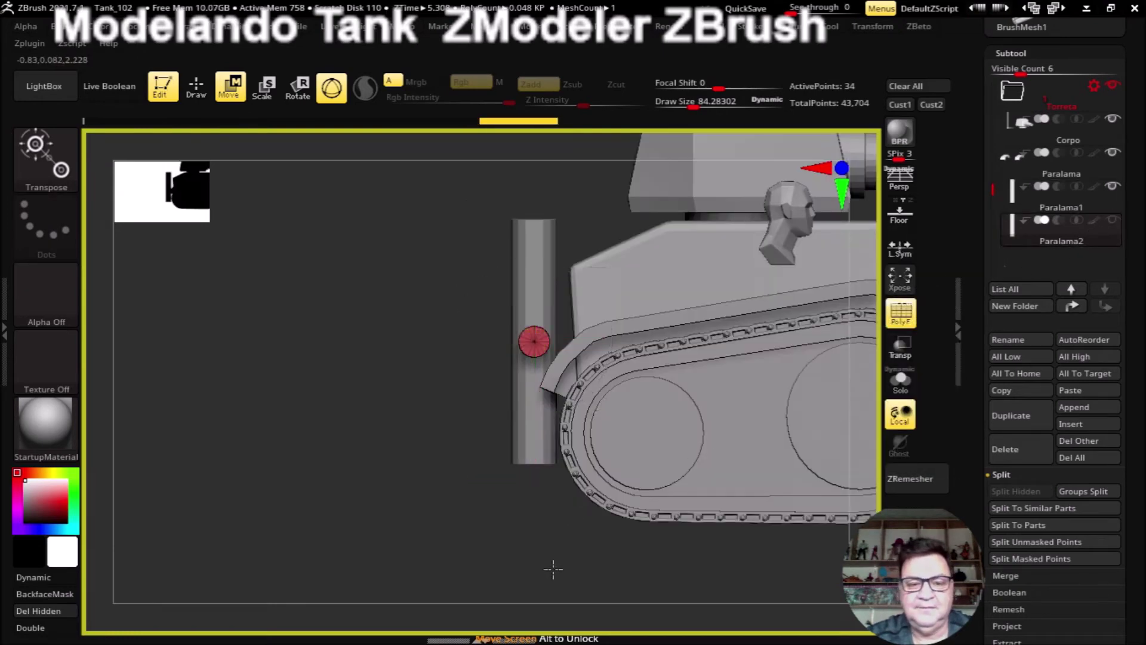
# Step: Hide every subtool except Paralama2, then show the Paralama1 post alongside it
pyautogui.keyDown('ctrl'); pyautogui.moveTo(555, 568); pyautogui.dragTo(619, 545, button='right'); pyautogui.keyUp('ctrl')
pyautogui.scroll(2, 1134, 240)
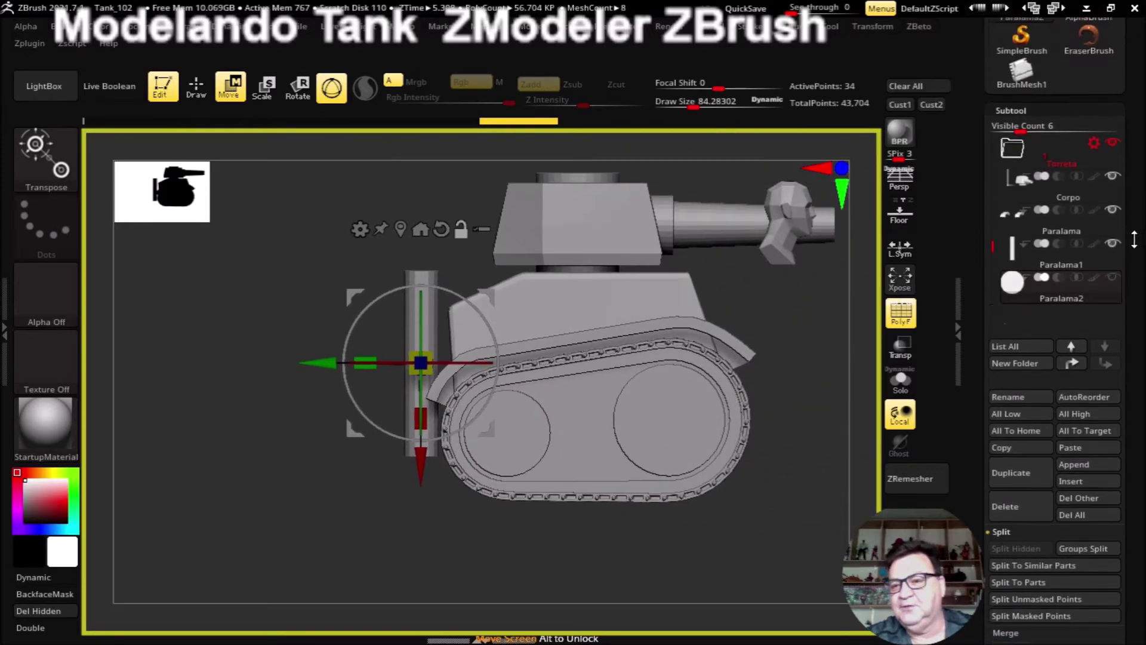
pyautogui.moveTo(1134, 239); pyautogui.dragTo(1116, 281)
pyautogui.moveTo(1061, 328)
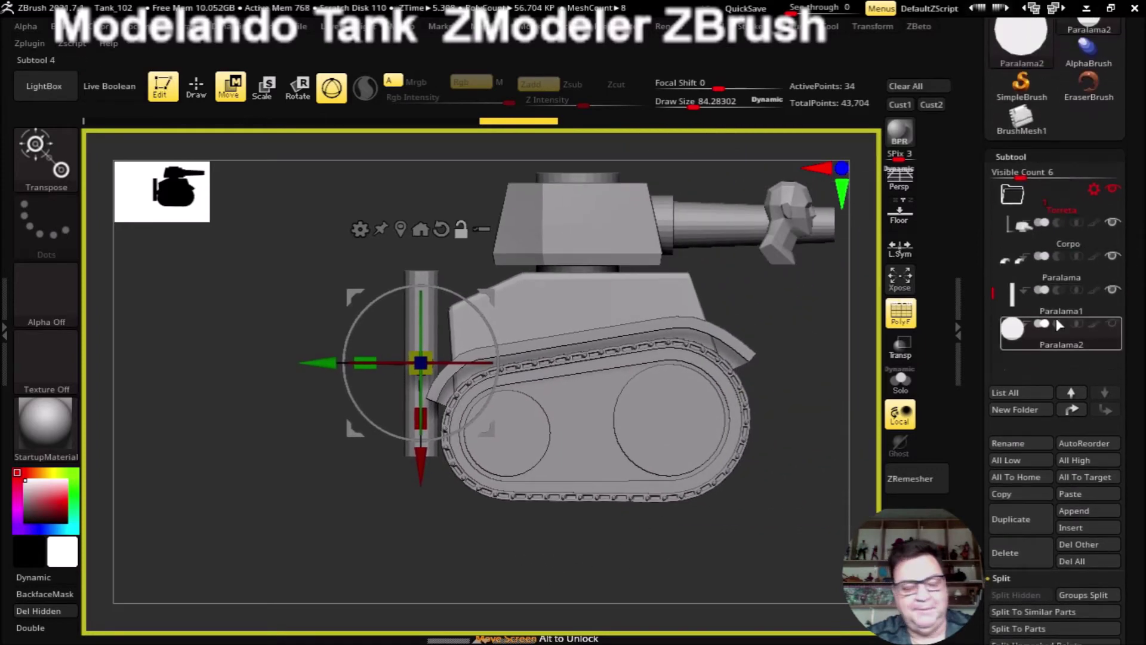
pyautogui.keyDown('shift'); pyautogui.click(1112, 290); pyautogui.keyUp('shift')
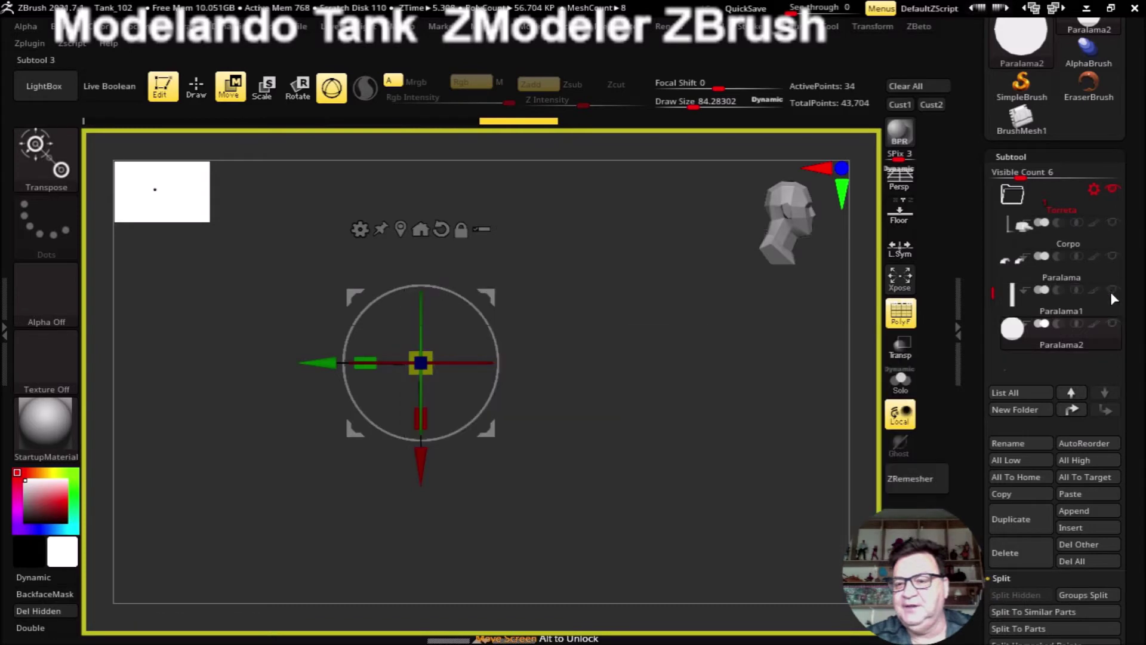
pyautogui.click(1108, 324)
pyautogui.click(1112, 290)
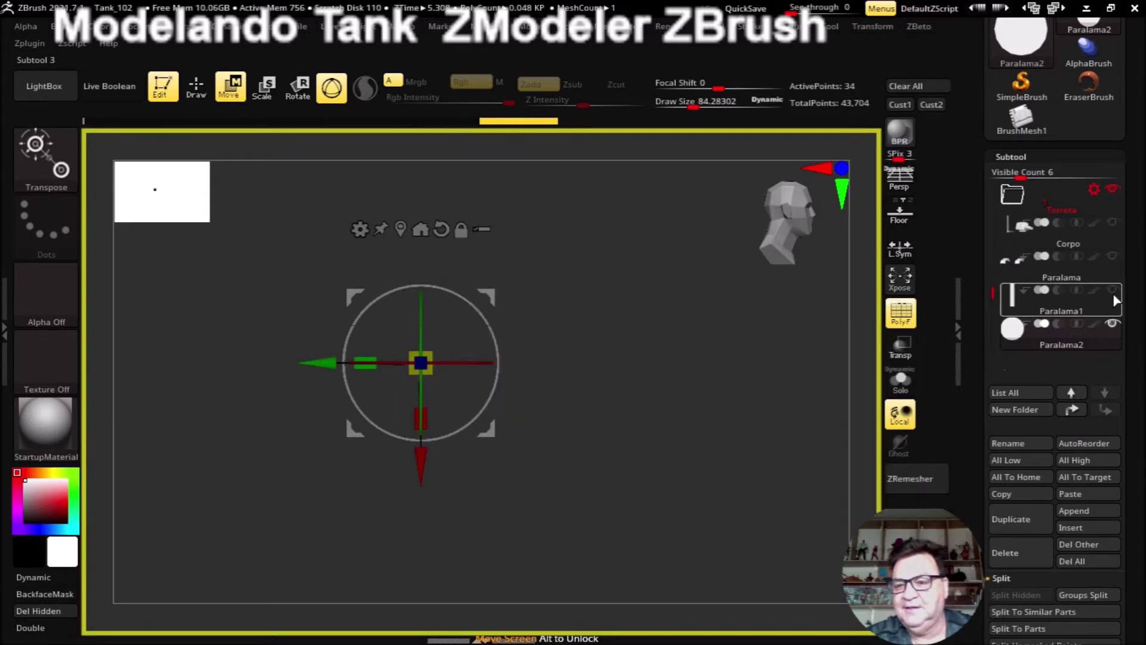
pyautogui.moveTo(635, 420)
pyautogui.mouseDown()
pyautogui.moveTo(672, 429)
pyautogui.moveTo(644, 429)
pyautogui.moveTo(703, 403)
pyautogui.moveTo(697, 427)
pyautogui.moveTo(673, 422)
pyautogui.moveTo(691, 473)
pyautogui.mouseUp()
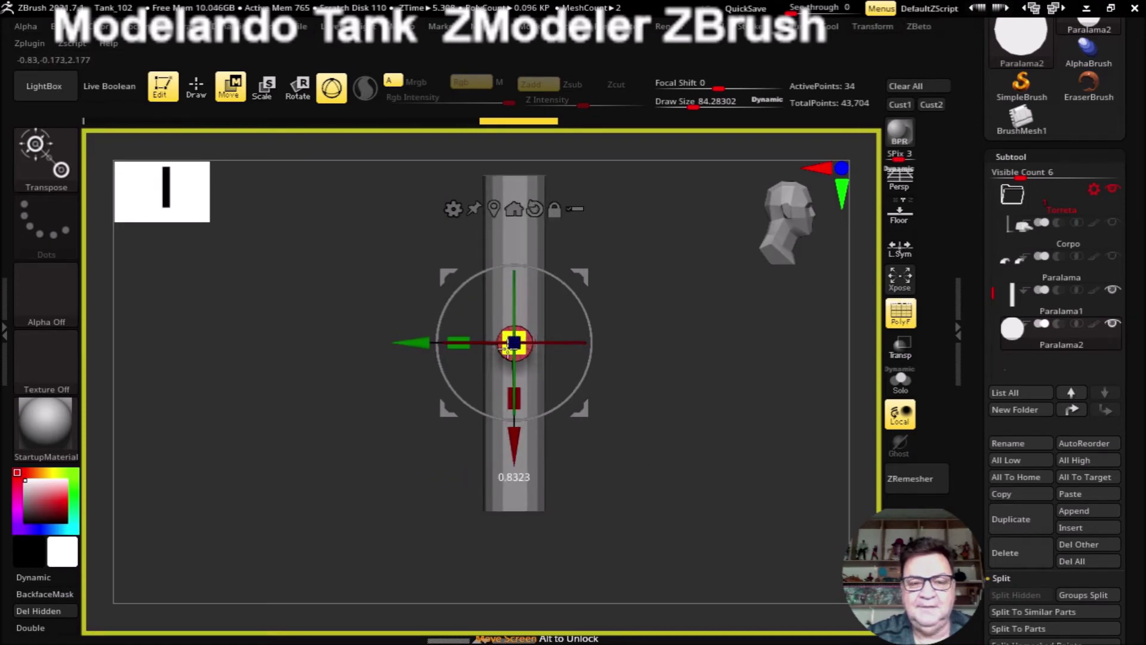
pyautogui.moveTo(493, 364); pyautogui.dragTo(491, 373)
# Step: Move the red peg up the post and lengthen it outward from the post
pyautogui.moveTo(512, 446)
pyautogui.mouseDown()
pyautogui.moveTo(513, 358)
pyautogui.moveTo(679, 459)
pyautogui.moveTo(656, 427)
pyautogui.moveTo(596, 418)
pyautogui.mouseUp()
pyautogui.keyDown('alt'); pyautogui.moveTo(446, 315); pyautogui.dragTo(423, 315); pyautogui.keyUp('alt')
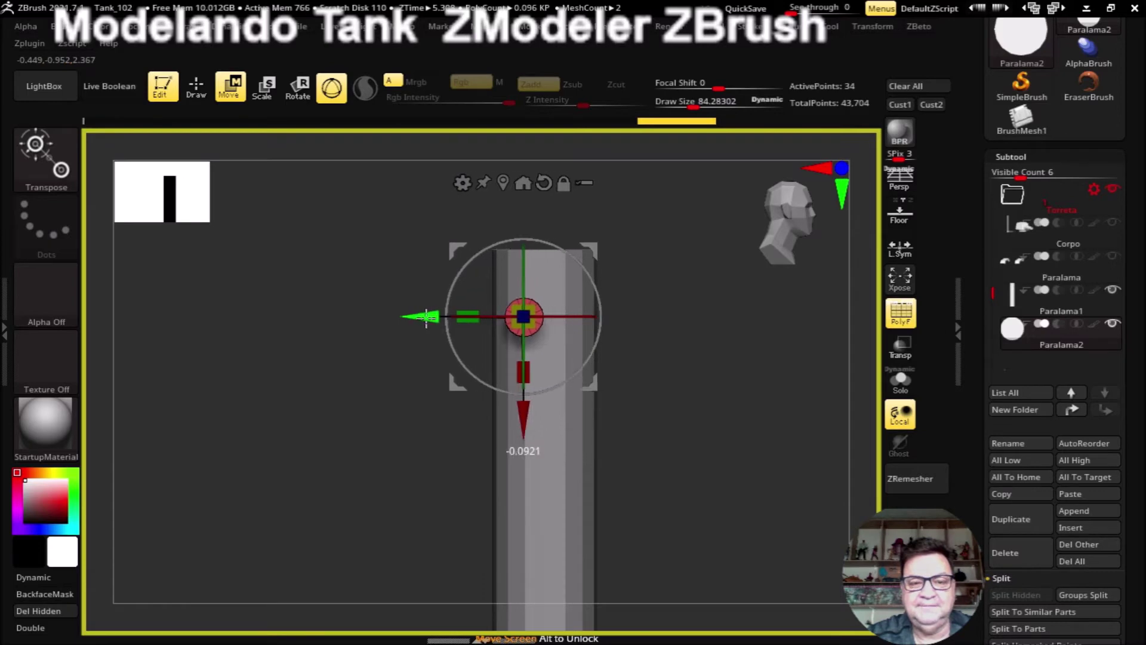
pyautogui.keyDown('alt'); pyautogui.moveTo(518, 412); pyautogui.dragTo(518, 399); pyautogui.keyUp('alt')
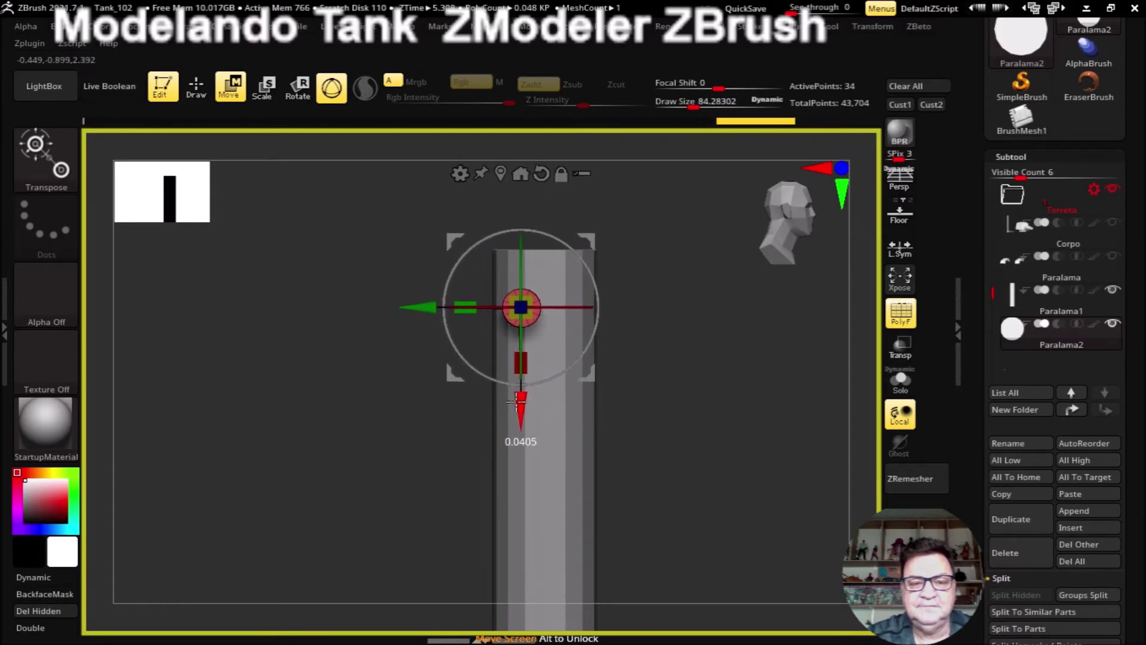
pyautogui.moveTo(646, 480)
pyautogui.mouseDown()
pyautogui.moveTo(693, 435)
pyautogui.moveTo(734, 460)
pyautogui.moveTo(681, 449)
pyautogui.moveTo(762, 452)
pyautogui.moveTo(631, 452)
pyautogui.mouseUp()
pyautogui.moveTo(651, 412)
pyautogui.mouseDown()
pyautogui.moveTo(668, 460)
pyautogui.moveTo(632, 414)
pyautogui.mouseUp()
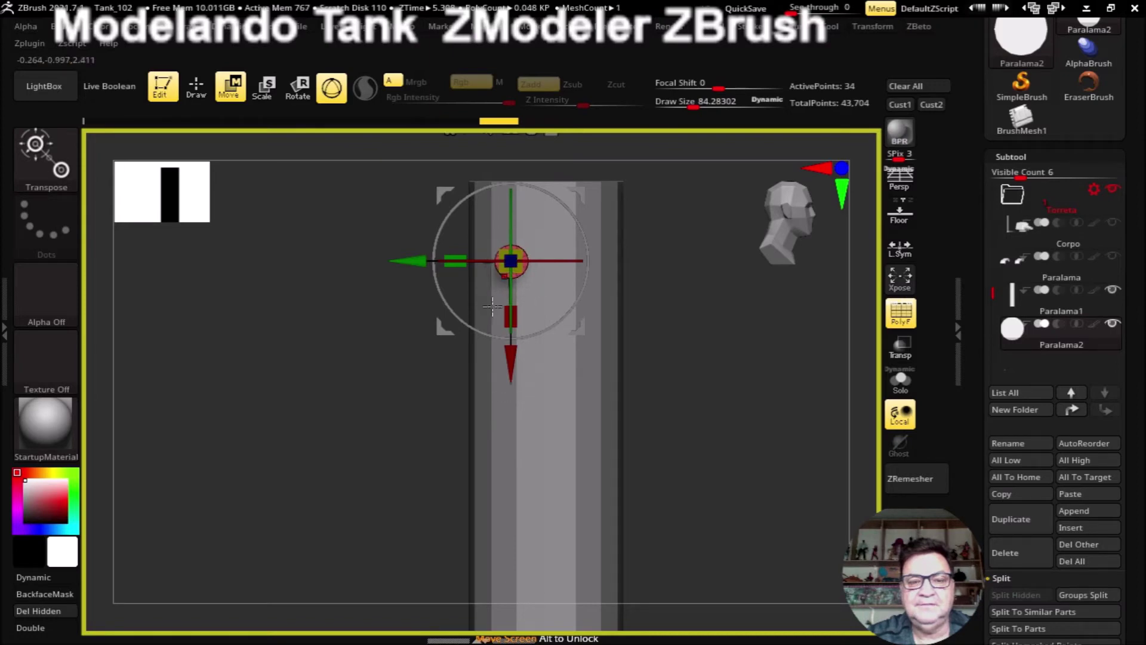
pyautogui.moveTo(496, 318)
pyautogui.keyDown('ctrl'); pyautogui.mouseDown()
pyautogui.moveTo(739, 404)
pyautogui.moveTo(699, 410)
pyautogui.mouseUp(); pyautogui.keyUp('ctrl')
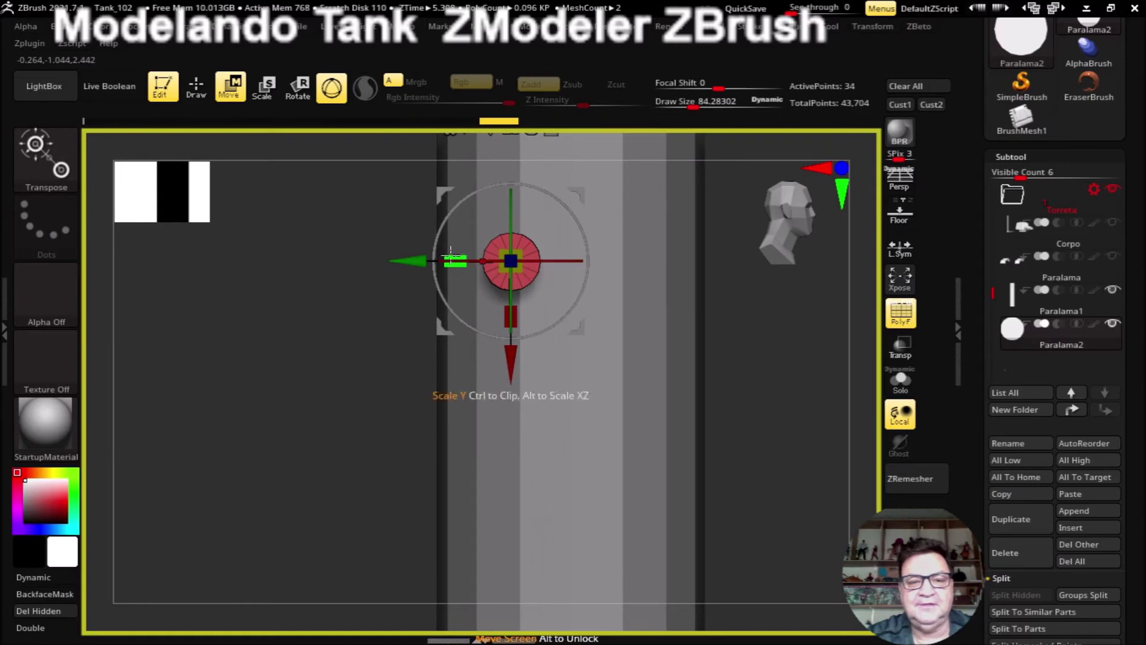
pyautogui.moveTo(418, 261); pyautogui.dragTo(413, 261)
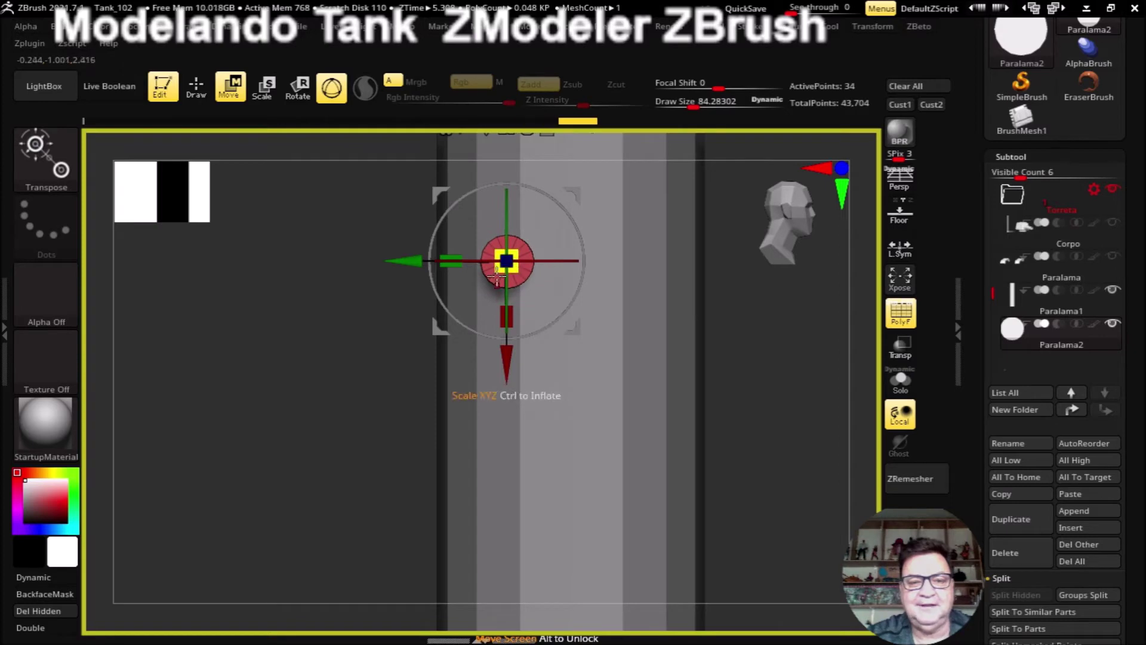
# Step: Lengthen the peg further, seat it on the post, and copy it to the opposite side
pyautogui.moveTo(762, 439)
pyautogui.mouseDown()
pyautogui.moveTo(792, 452)
pyautogui.moveTo(776, 453)
pyautogui.moveTo(807, 449)
pyautogui.moveTo(679, 400)
pyautogui.mouseUp()
pyautogui.moveTo(559, 248); pyautogui.dragTo(612, 260)
pyautogui.moveTo(709, 384); pyautogui.dragTo(642, 394)
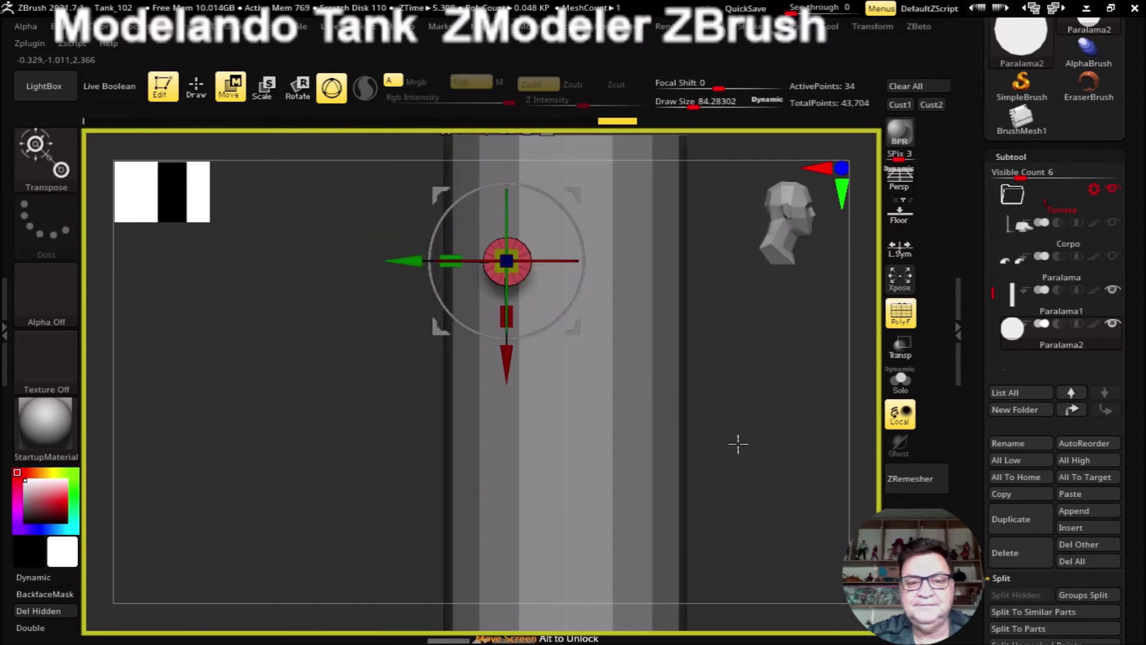
pyautogui.moveTo(738, 443)
pyautogui.mouseDown()
pyautogui.moveTo(647, 335)
pyautogui.moveTo(704, 391)
pyautogui.moveTo(678, 353)
pyautogui.moveTo(726, 414)
pyautogui.moveTo(549, 310)
pyautogui.mouseUp()
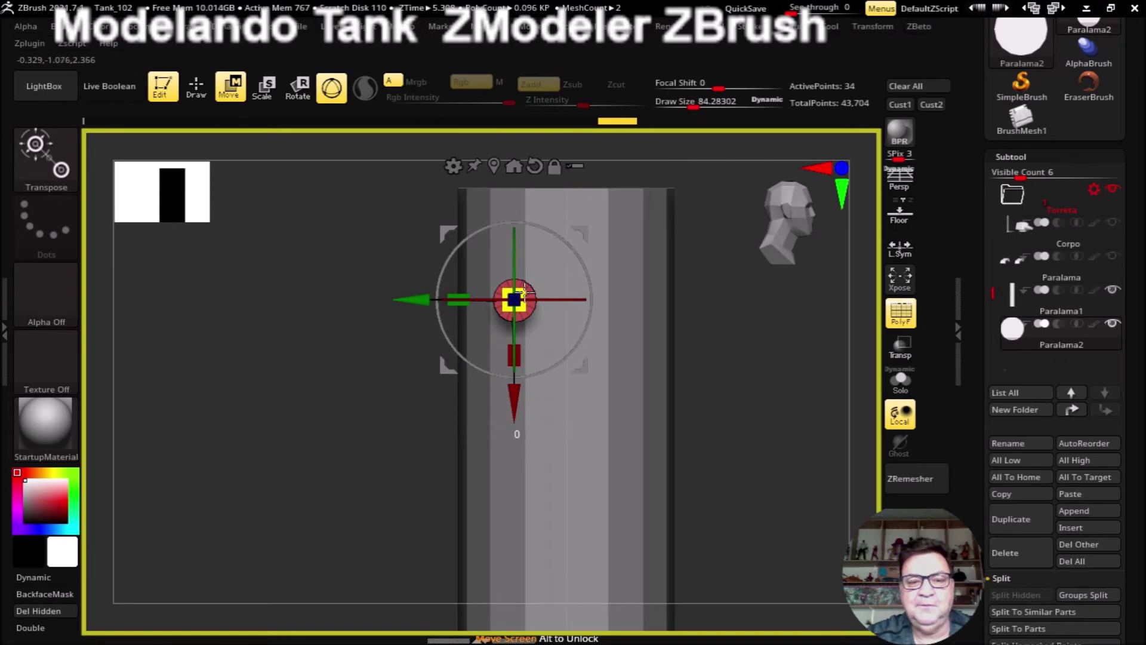
pyautogui.moveTo(414, 300); pyautogui.dragTo(407, 301)
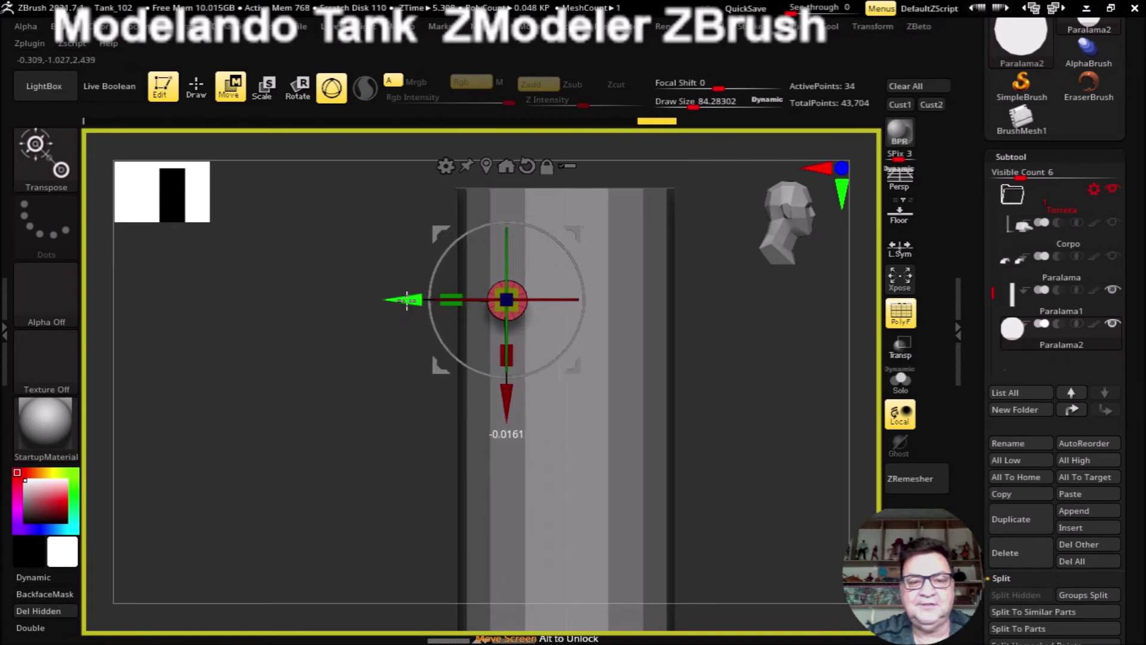
pyautogui.moveTo(778, 512)
pyautogui.keyDown('alt'); pyautogui.mouseDown()
pyautogui.moveTo(742, 446)
pyautogui.moveTo(744, 370)
pyautogui.moveTo(743, 473)
pyautogui.mouseUp(); pyautogui.keyUp('alt')
pyautogui.press('ctrl')
pyautogui.keyDown('ctrl'); pyautogui.moveTo(415, 344); pyautogui.dragTo(506, 339); pyautogui.keyUp('ctrl')
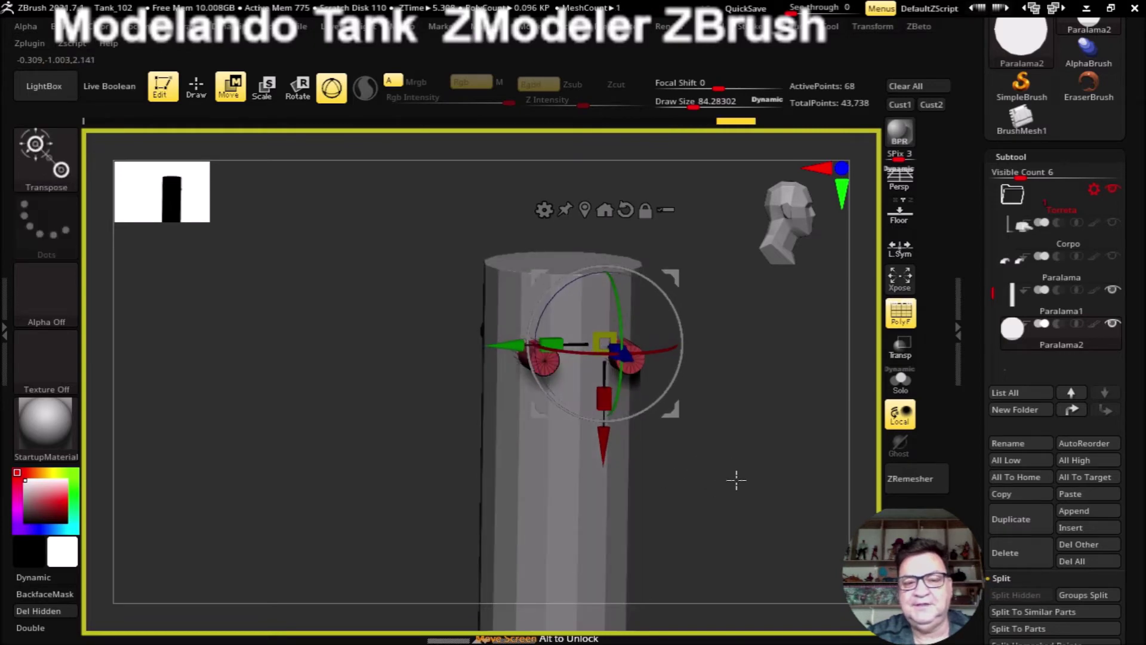
# Step: Duplicate the peg pair down the post into successive evenly spaced rows
pyautogui.moveTo(737, 479)
pyautogui.keyDown('alt'); pyautogui.mouseDown()
pyautogui.moveTo(717, 424)
pyautogui.moveTo(612, 377)
pyautogui.mouseUp(); pyautogui.keyUp('alt')
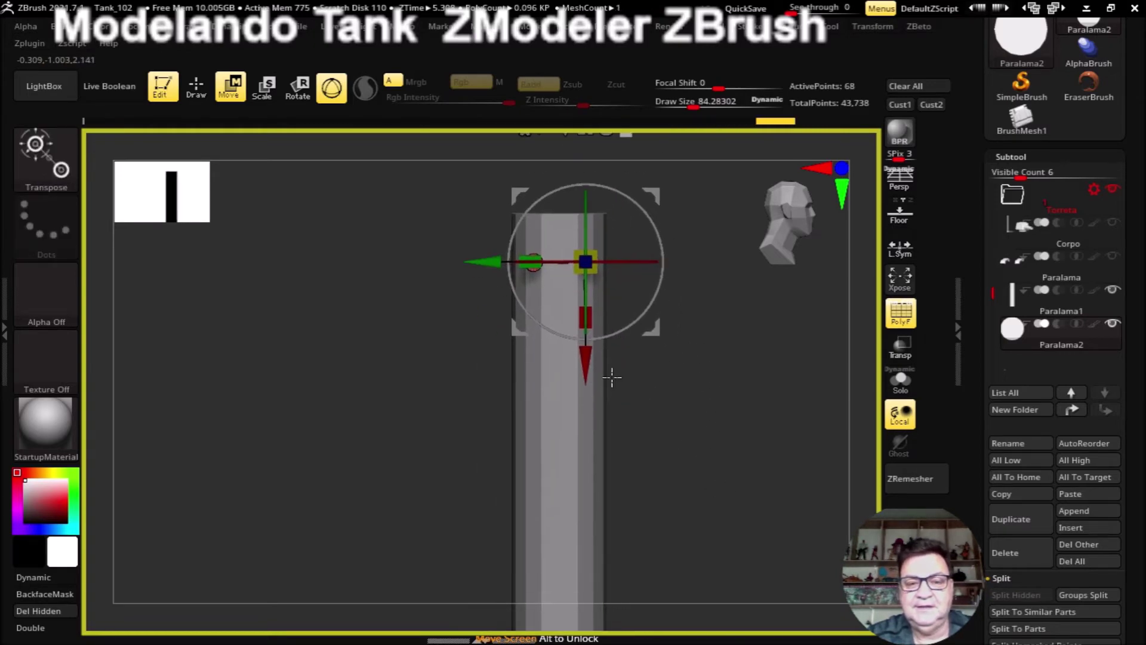
pyautogui.keyDown('alt'); pyautogui.moveTo(674, 442); pyautogui.dragTo(649, 390); pyautogui.keyUp('alt')
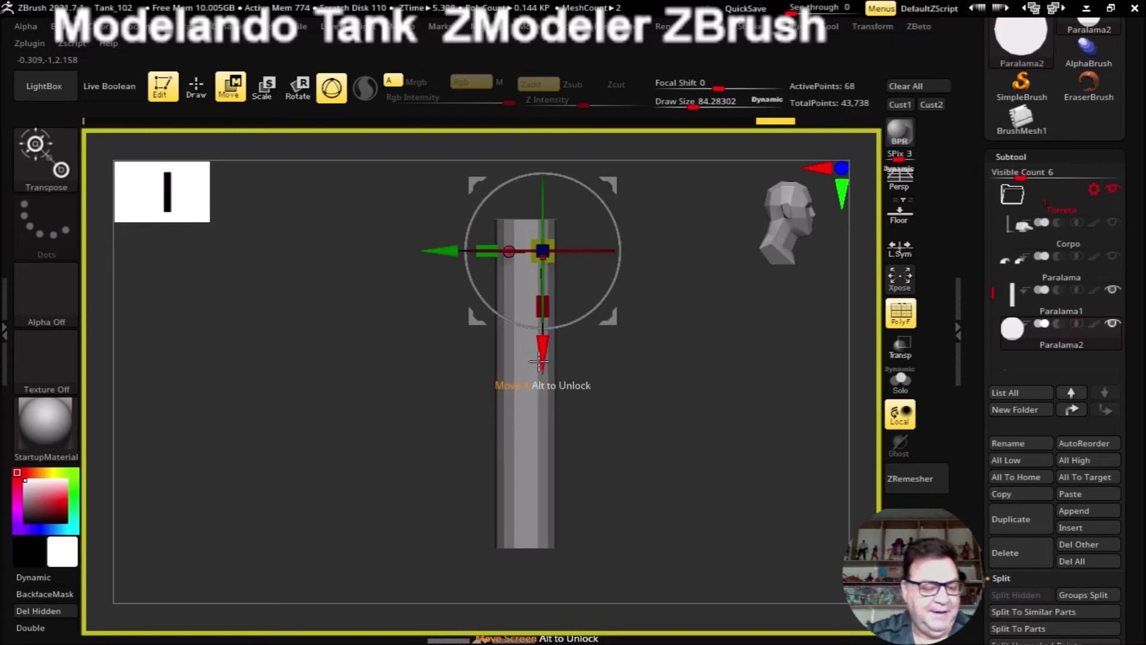
pyautogui.keyDown('ctrl'); pyautogui.moveTo(543, 349); pyautogui.dragTo(535, 385); pyautogui.keyUp('ctrl')
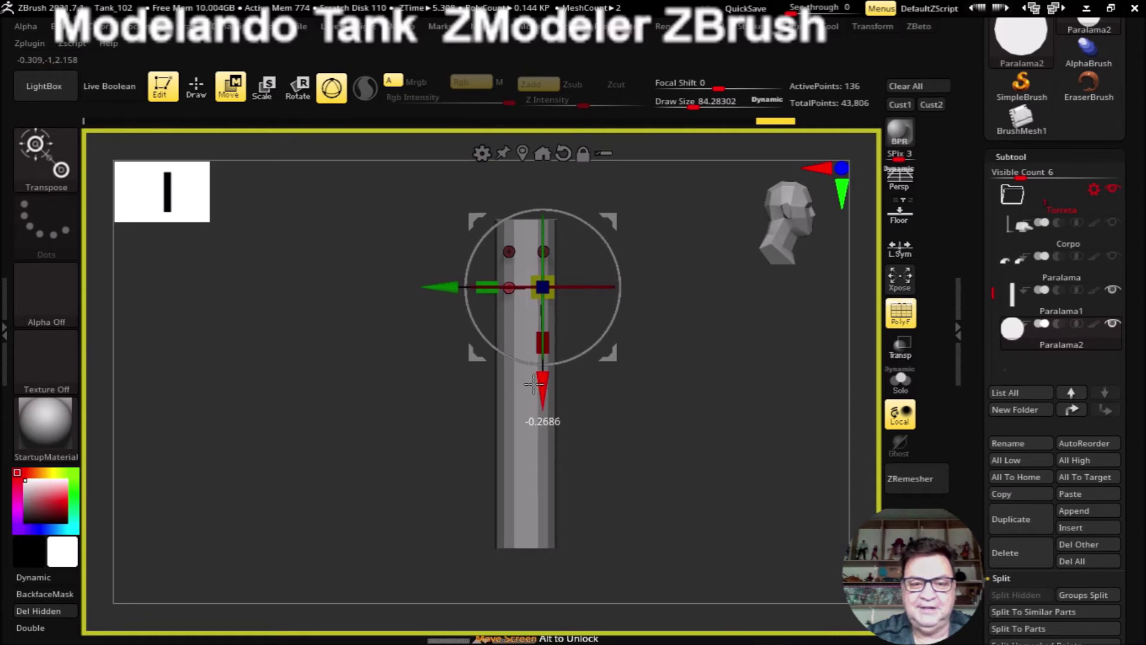
pyautogui.keyDown('ctrl'); pyautogui.moveTo(533, 384); pyautogui.dragTo(532, 386); pyautogui.keyUp('ctrl')
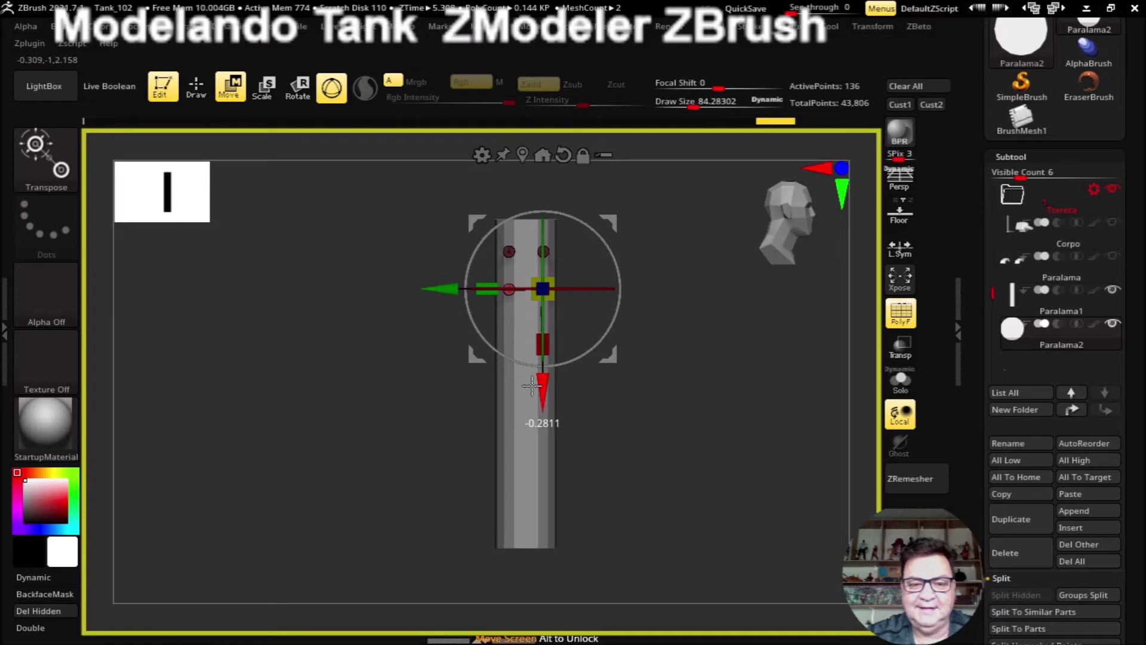
pyautogui.moveTo(532, 387); pyautogui.dragTo(525, 457)
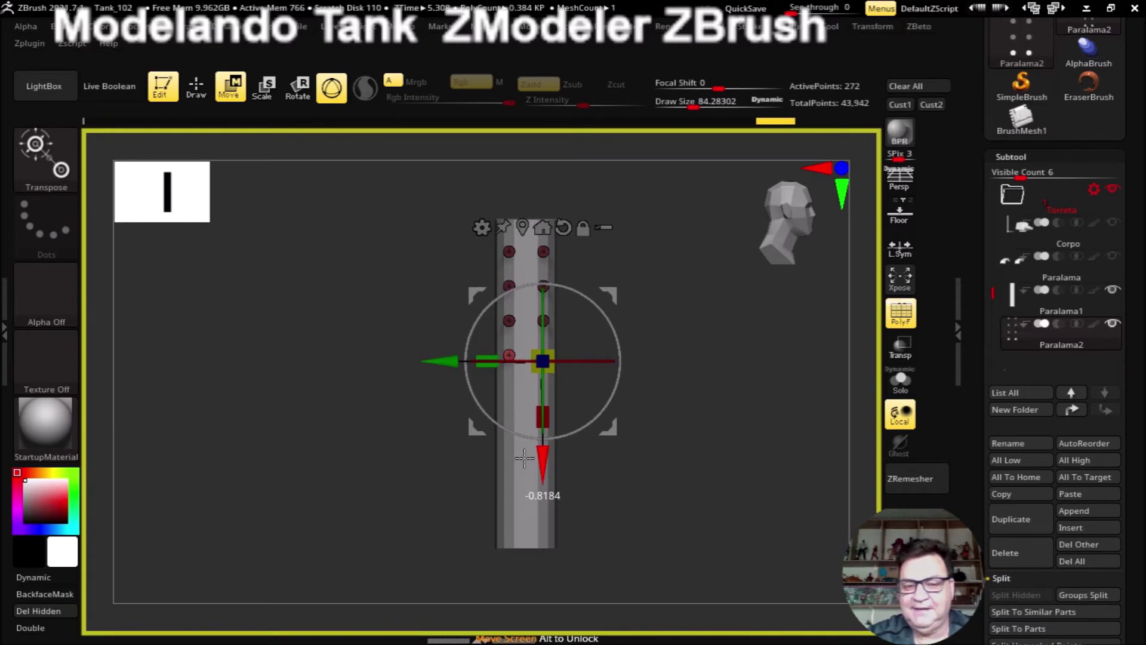
pyautogui.moveTo(601, 460); pyautogui.dragTo(673, 473)
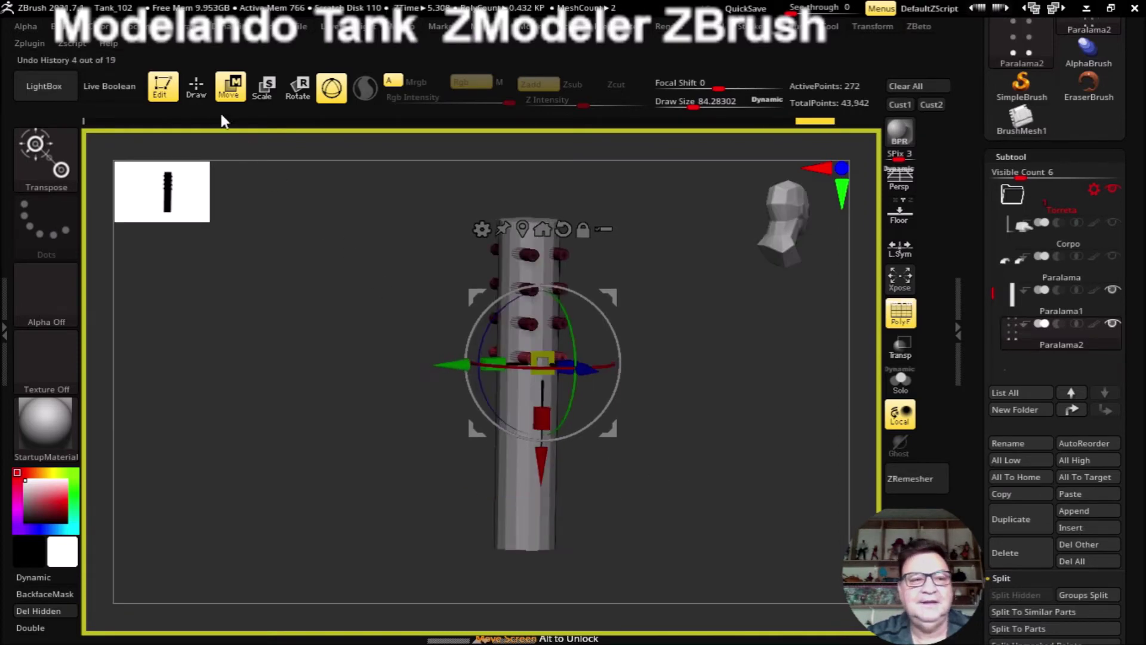
# Step: Set the Paralama2 pegs to Subtract and enable Live Boolean to preview the holes
pyautogui.press('q')
pyautogui.moveTo(631, 346)
pyautogui.keyDown('shift'); pyautogui.mouseDown()
pyautogui.moveTo(628, 401)
pyautogui.moveTo(696, 448)
pyautogui.mouseUp(); pyautogui.keyUp('shift')
pyautogui.moveTo(702, 484); pyautogui.dragTo(721, 430)
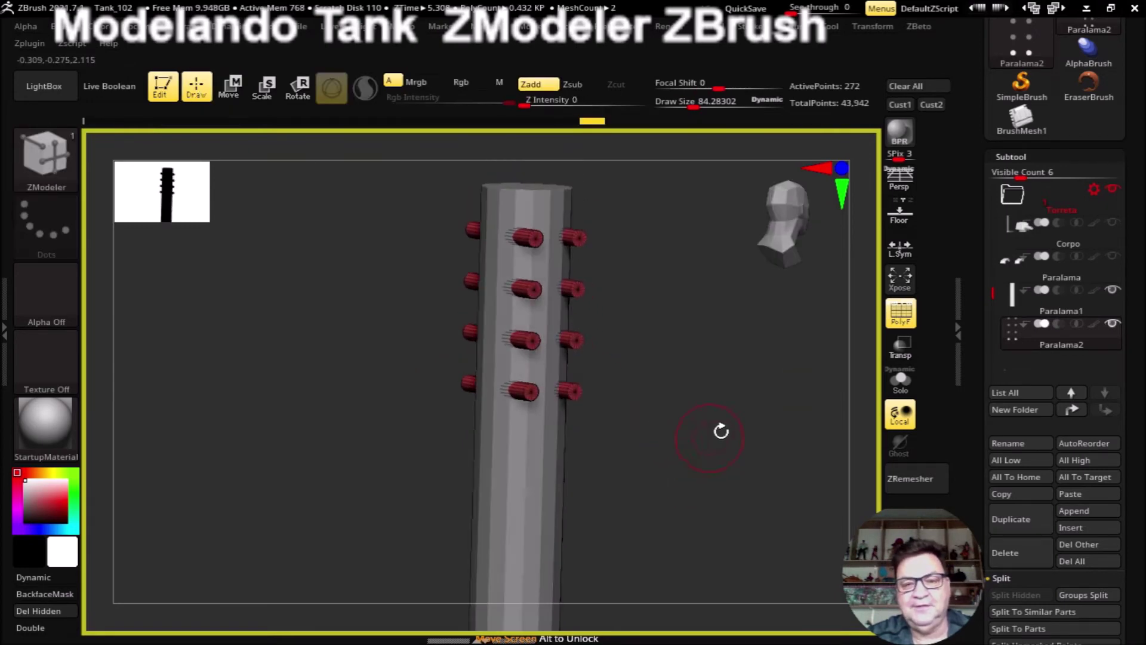
pyautogui.hotkey('shift', 'f')
pyautogui.moveTo(758, 396)
pyautogui.mouseDown()
pyautogui.moveTo(730, 413)
pyautogui.moveTo(706, 402)
pyautogui.moveTo(847, 392)
pyautogui.mouseUp()
pyautogui.moveTo(1058, 329)
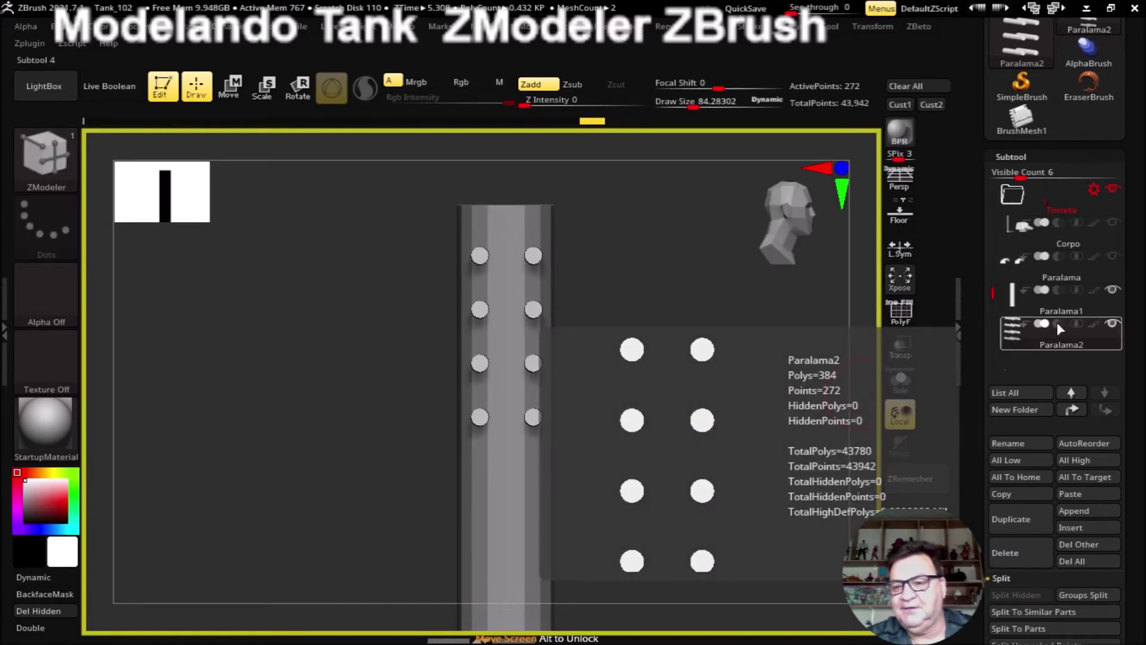
pyautogui.click(1059, 323)
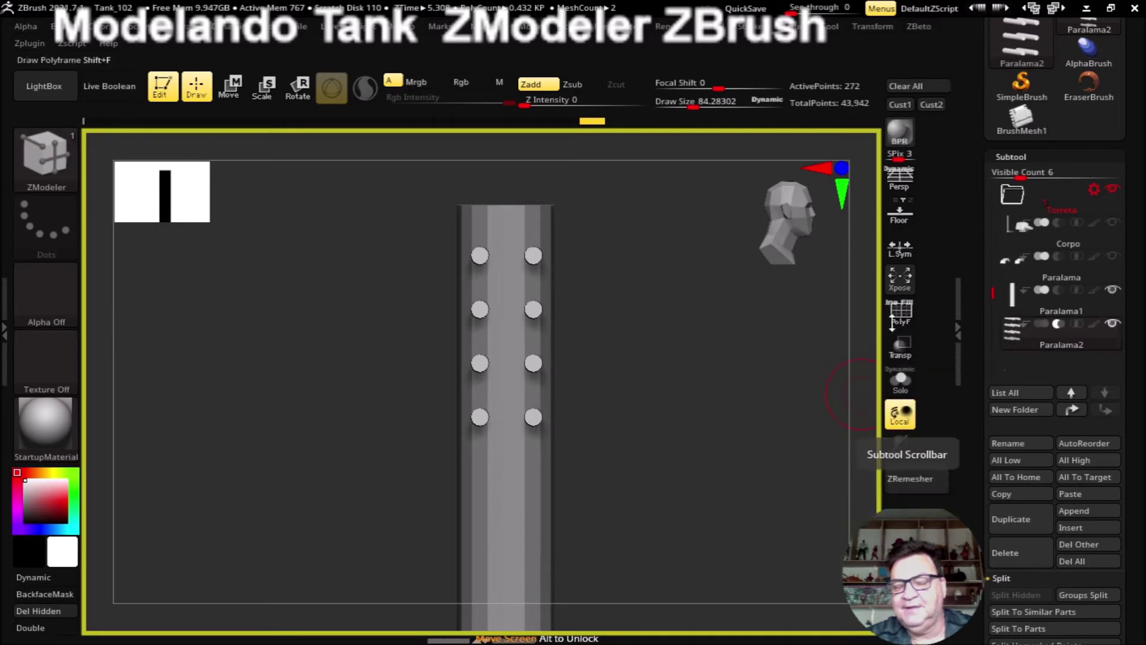
pyautogui.click(109, 86)
# Step: Frame the holed post front-on, reduce draw size, and undo the lower hole pairs
pyautogui.moveTo(656, 412); pyautogui.dragTo(659, 322)
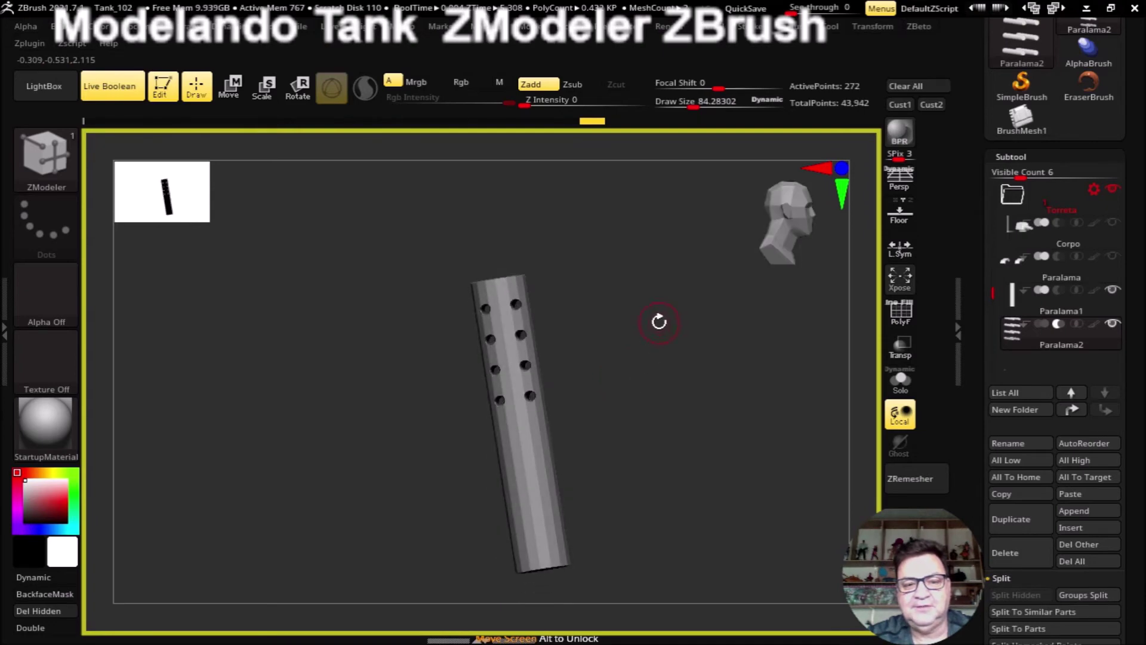
pyautogui.keyDown('shift'); pyautogui.moveTo(661, 341); pyautogui.dragTo(683, 351); pyautogui.keyUp('shift')
pyautogui.press('f')
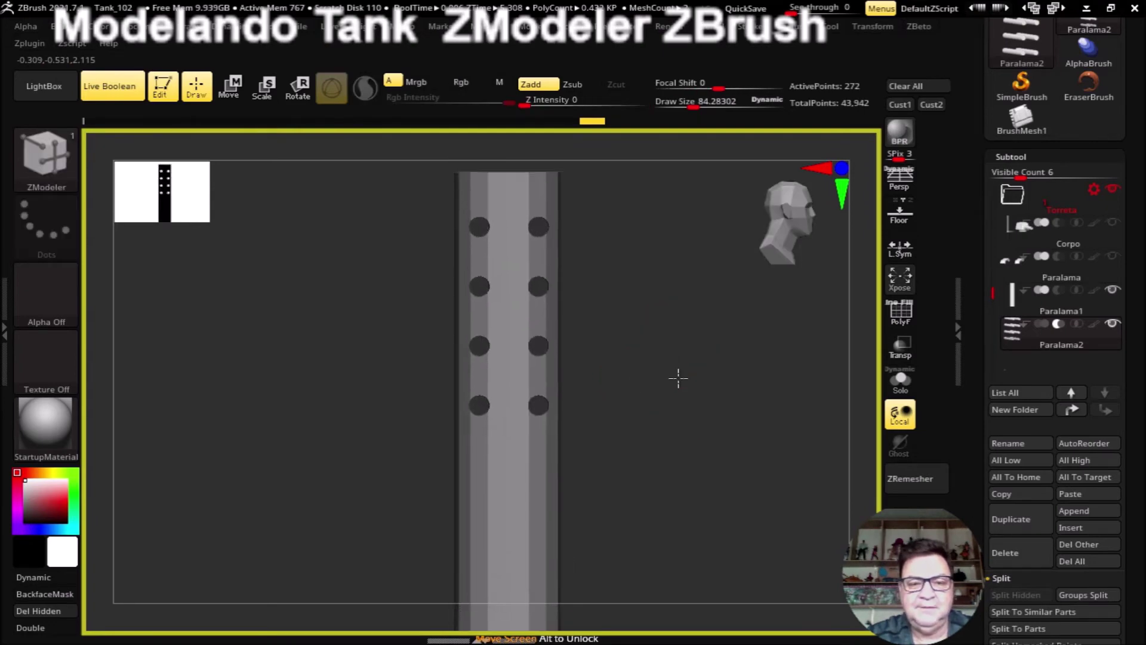
pyautogui.moveTo(706, 450)
pyautogui.mouseDown()
pyautogui.moveTo(730, 512)
pyautogui.moveTo(701, 412)
pyautogui.mouseUp()
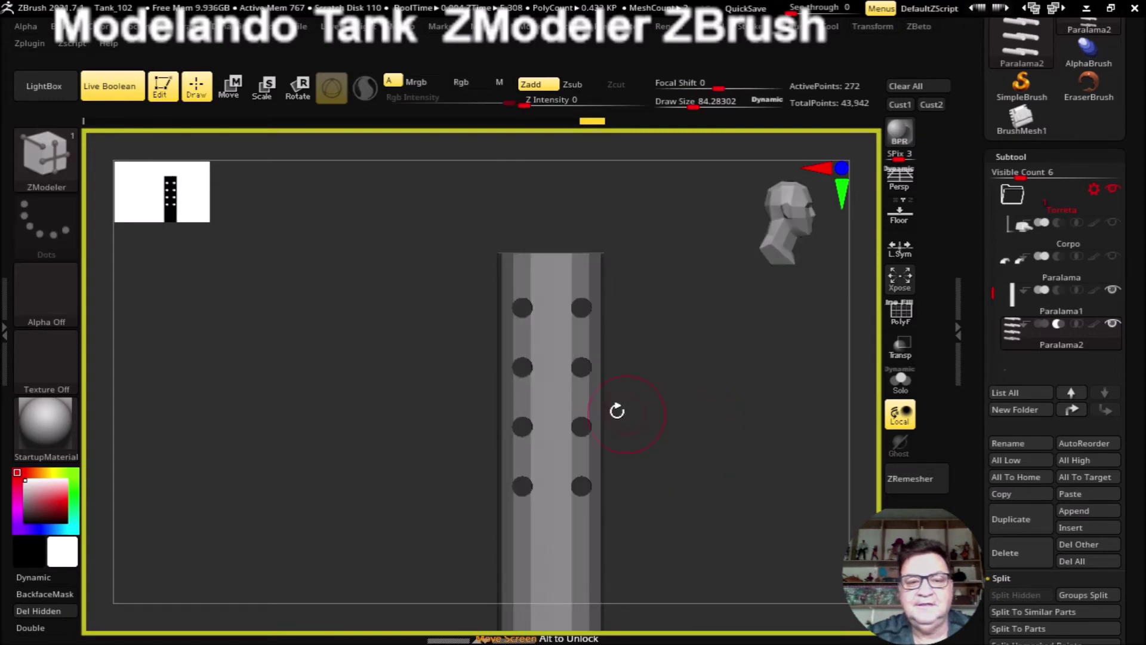
pyautogui.moveTo(663, 370)
pyautogui.keyDown('alt'); pyautogui.mouseDown()
pyautogui.moveTo(714, 504)
pyautogui.moveTo(712, 392)
pyautogui.moveTo(555, 406)
pyautogui.mouseUp(); pyautogui.keyUp('alt')
pyautogui.moveTo(692, 105); pyautogui.dragTo(656, 106)
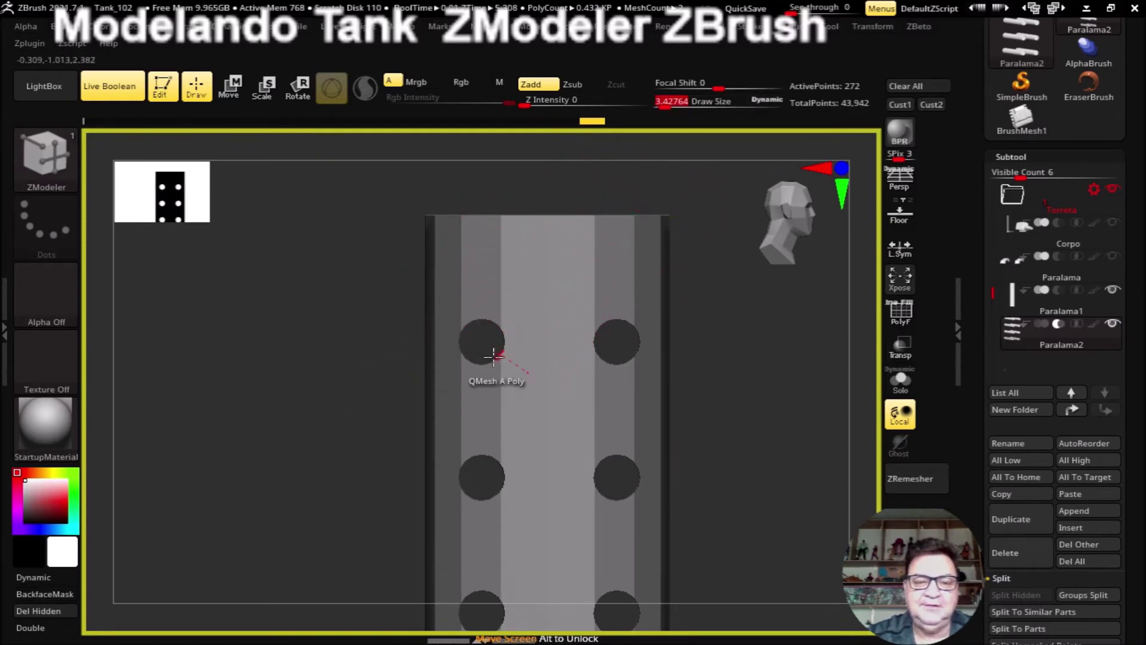
pyautogui.hotkey('ctrl', 'z')
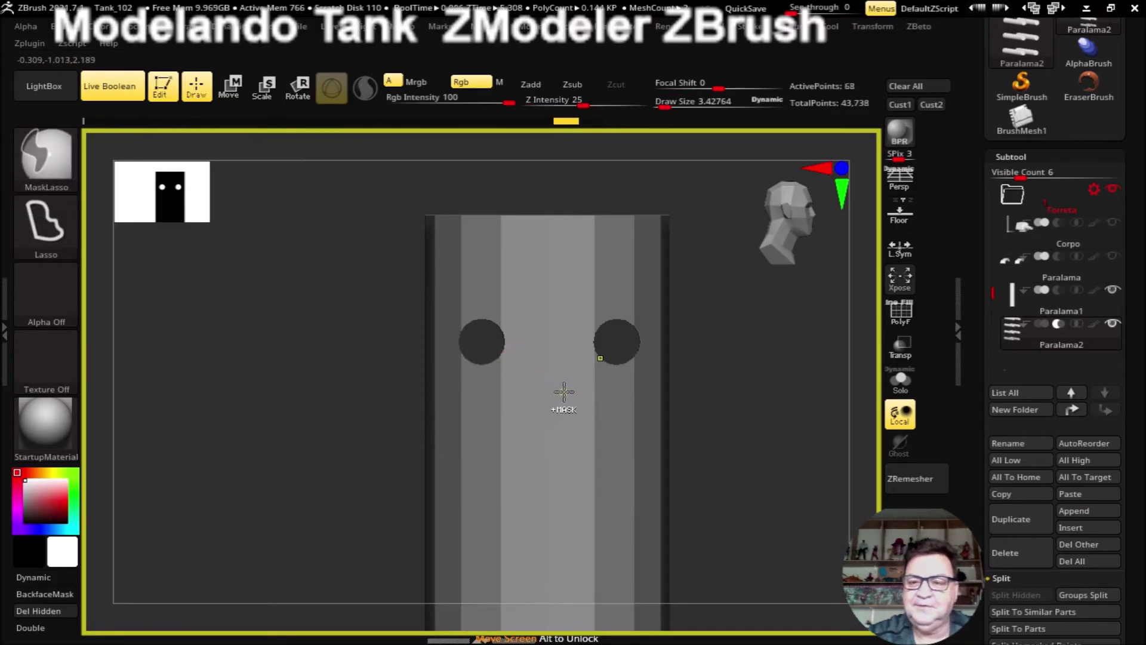
# Step: Undo to a single hole cylinder, turn off Live Boolean, and zoom in using Move
pyautogui.hotkey('ctrl', 'z')
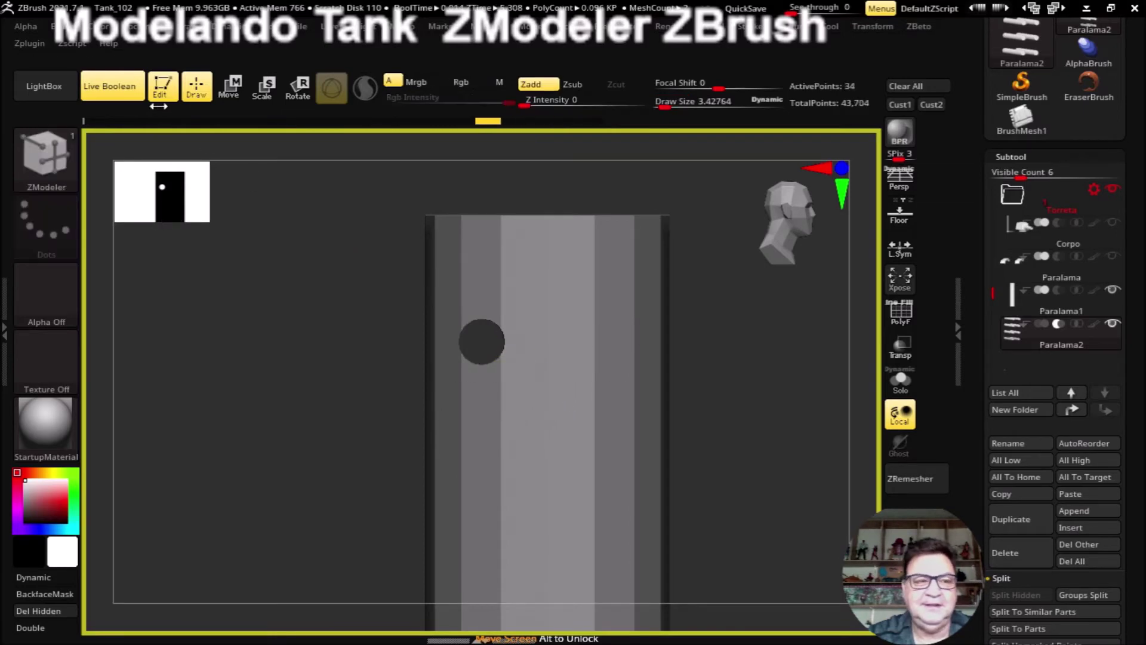
pyautogui.click(110, 86)
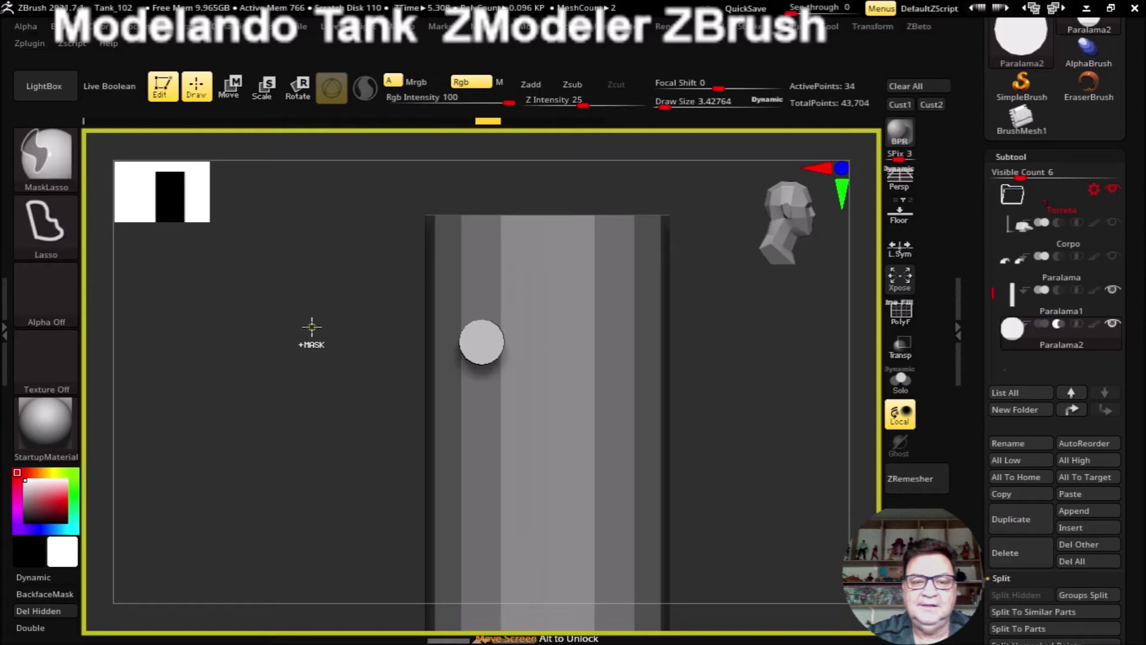
pyautogui.moveTo(310, 327); pyautogui.dragTo(302, 330)
pyautogui.press('w')
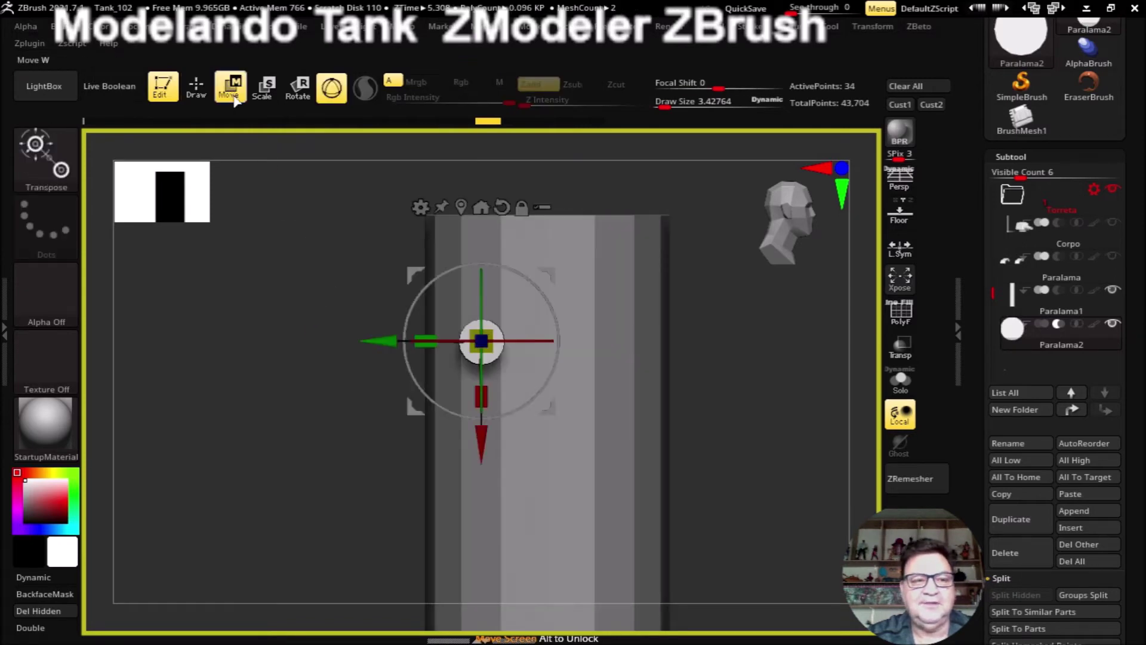
pyautogui.moveTo(292, 264)
pyautogui.keyDown('alt'); pyautogui.mouseDown()
pyautogui.moveTo(312, 336)
pyautogui.moveTo(307, 400)
pyautogui.mouseUp(); pyautogui.keyUp('alt')
pyautogui.moveTo(502, 334); pyautogui.dragTo(489, 338)
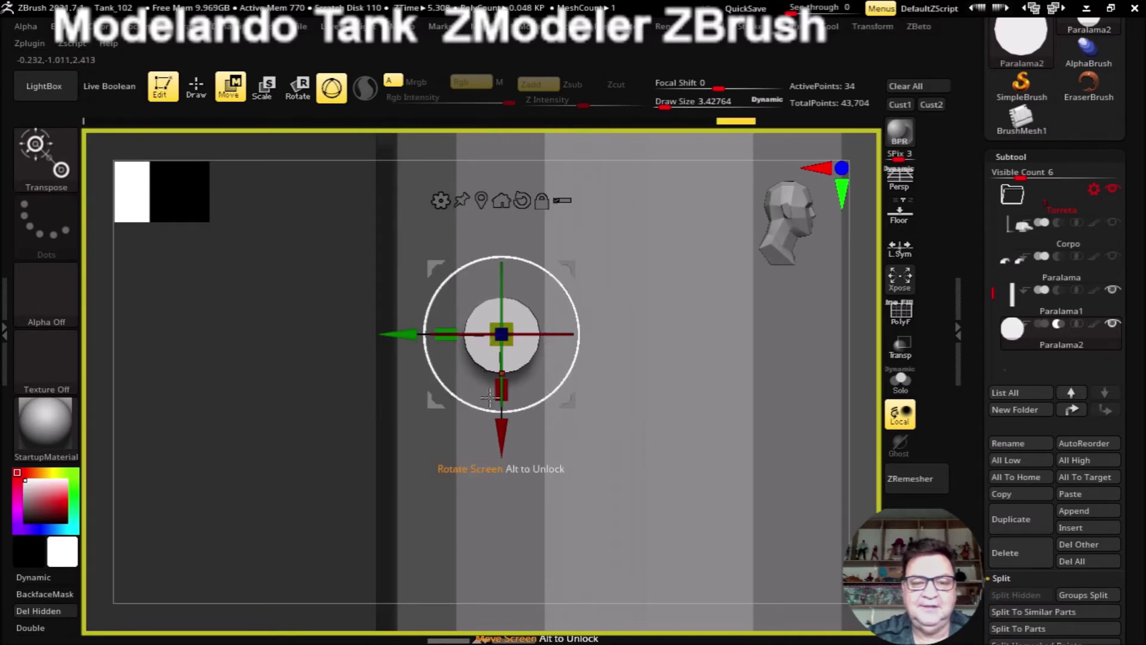
pyautogui.moveTo(264, 369)
pyautogui.mouseDown()
pyautogui.moveTo(369, 327)
pyautogui.moveTo(599, 312)
pyautogui.mouseUp()
# Step: Duplicate the hole cylinder sideways across the post, refining the result with undo
pyautogui.press('ctrl')
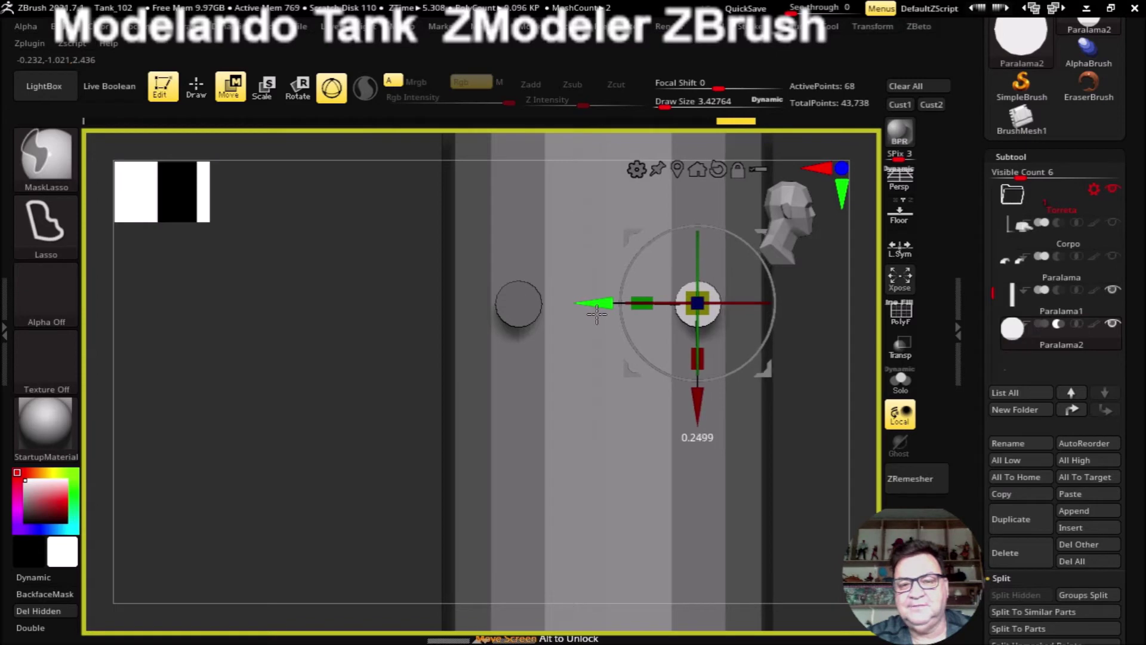
pyautogui.keyDown('ctrl'); pyautogui.moveTo(599, 311); pyautogui.dragTo(597, 317); pyautogui.keyUp('ctrl')
pyautogui.moveTo(818, 435)
pyautogui.keyDown('alt'); pyautogui.mouseDown()
pyautogui.moveTo(730, 414)
pyautogui.moveTo(760, 601)
pyautogui.mouseUp(); pyautogui.keyUp('alt')
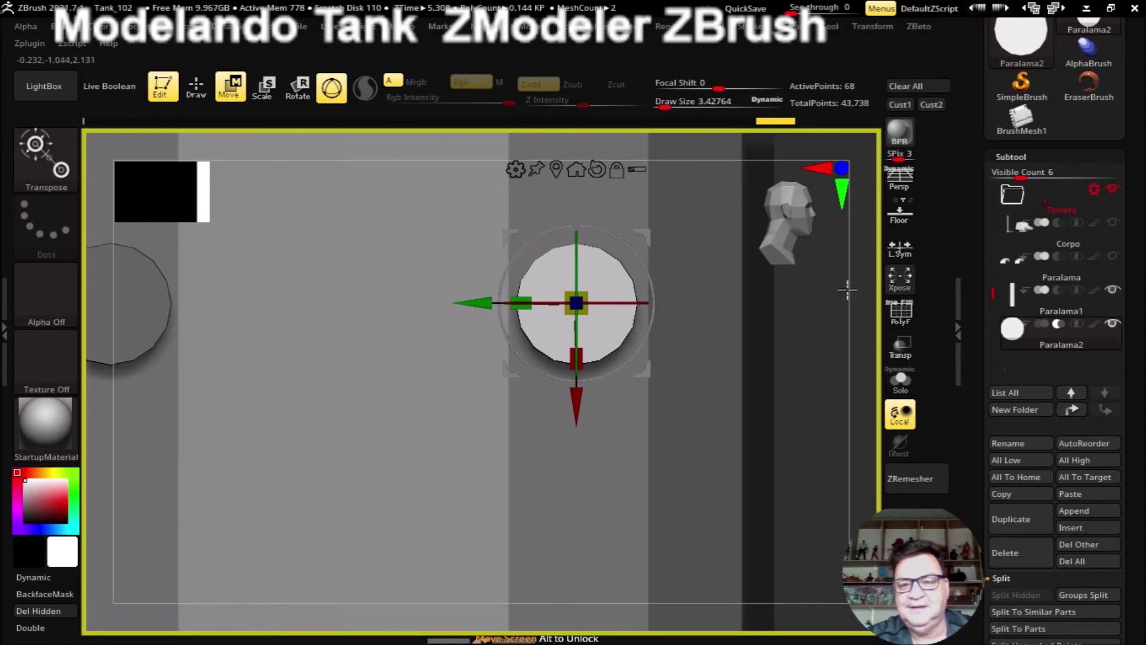
pyautogui.moveTo(471, 303); pyautogui.dragTo(473, 303)
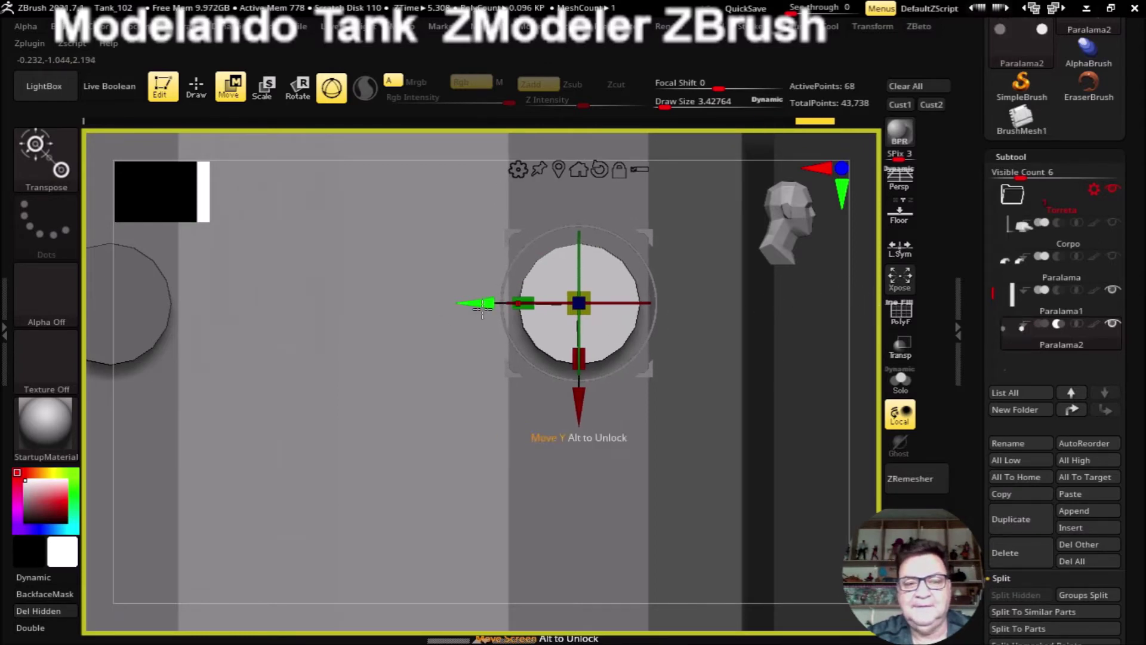
pyautogui.hotkey('ctrl', 'z')
pyautogui.hotkey('ctrl', 'z')
pyautogui.hotkey('ctrl', 'z')
pyautogui.hotkey('ctrl', 'z')
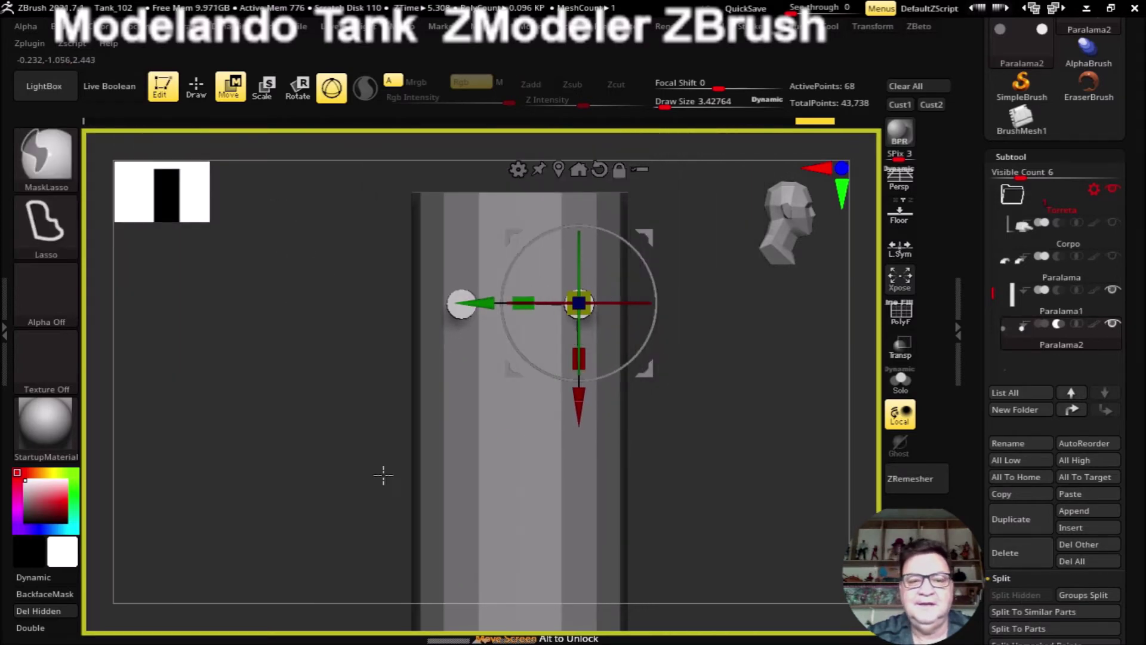
pyautogui.hotkey('ctrl', 'z')
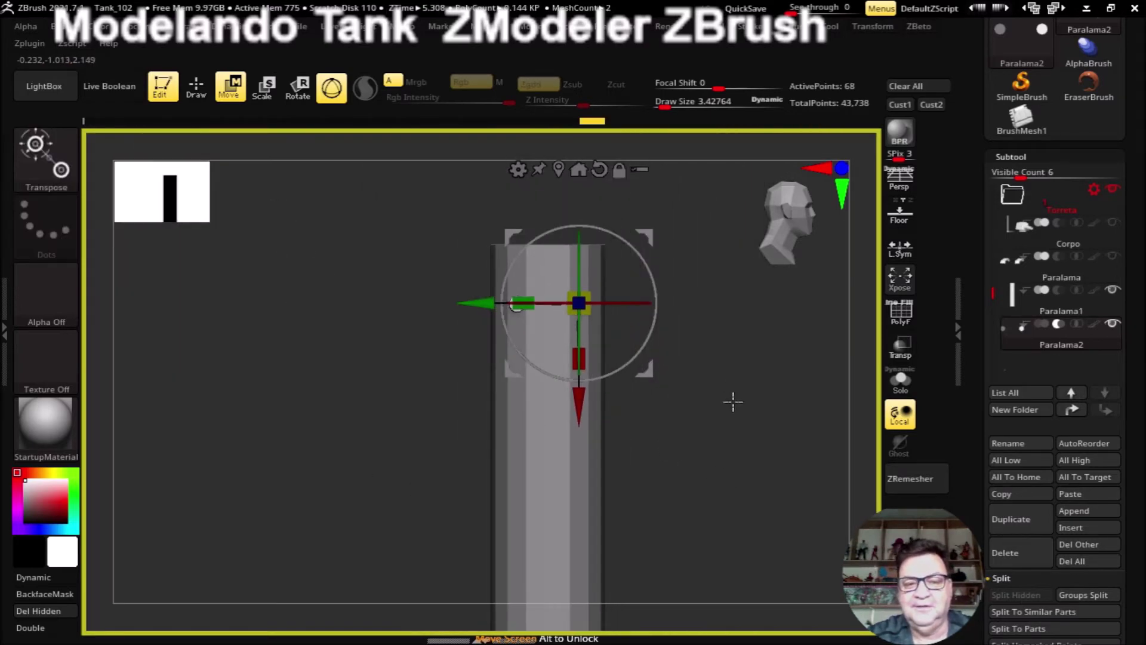
pyautogui.hotkey('ctrl', 'z')
pyautogui.hotkey('ctrl', 'z')
pyautogui.hotkey('ctrl', 'z')
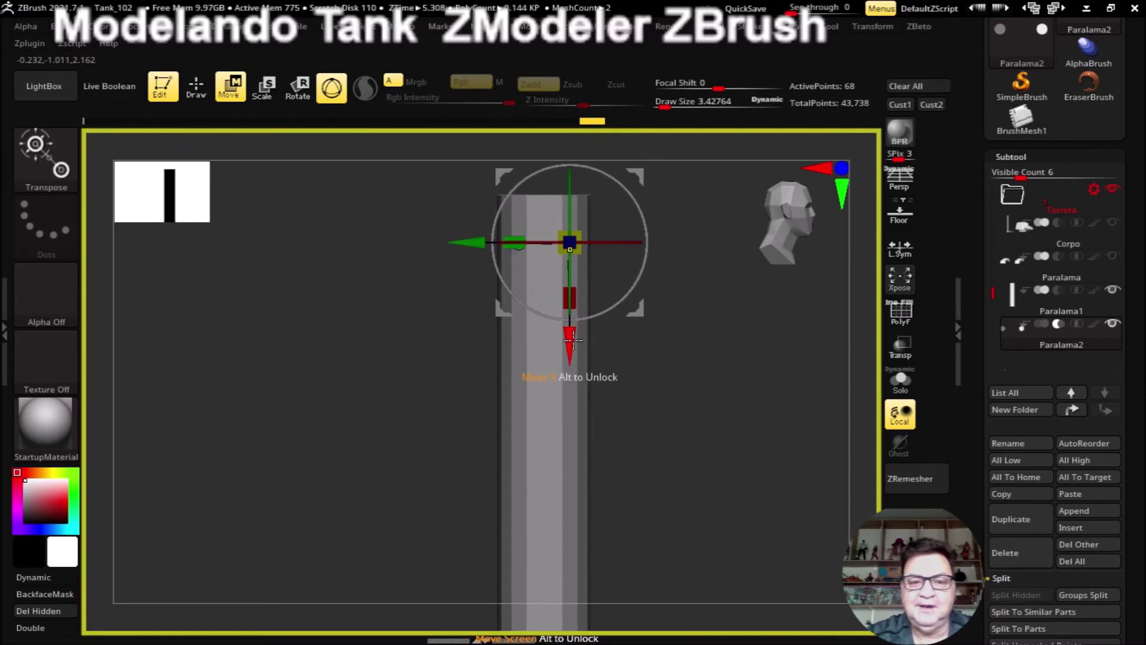
# Step: Copy the hole pair down the post twice, return to Draw, and re-enable Live Boolean
pyautogui.keyDown('ctrl'); pyautogui.moveTo(570, 340); pyautogui.dragTo(570, 393); pyautogui.keyUp('ctrl')
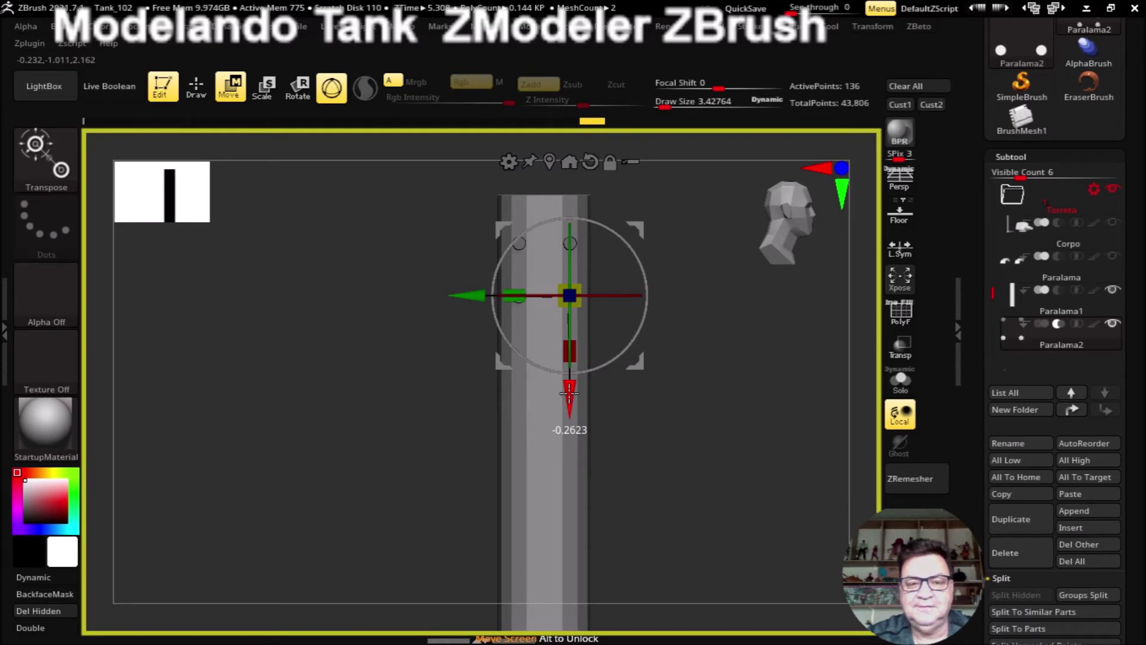
pyautogui.keyDown('ctrl'); pyautogui.moveTo(569, 392); pyautogui.dragTo(549, 544); pyautogui.keyUp('ctrl')
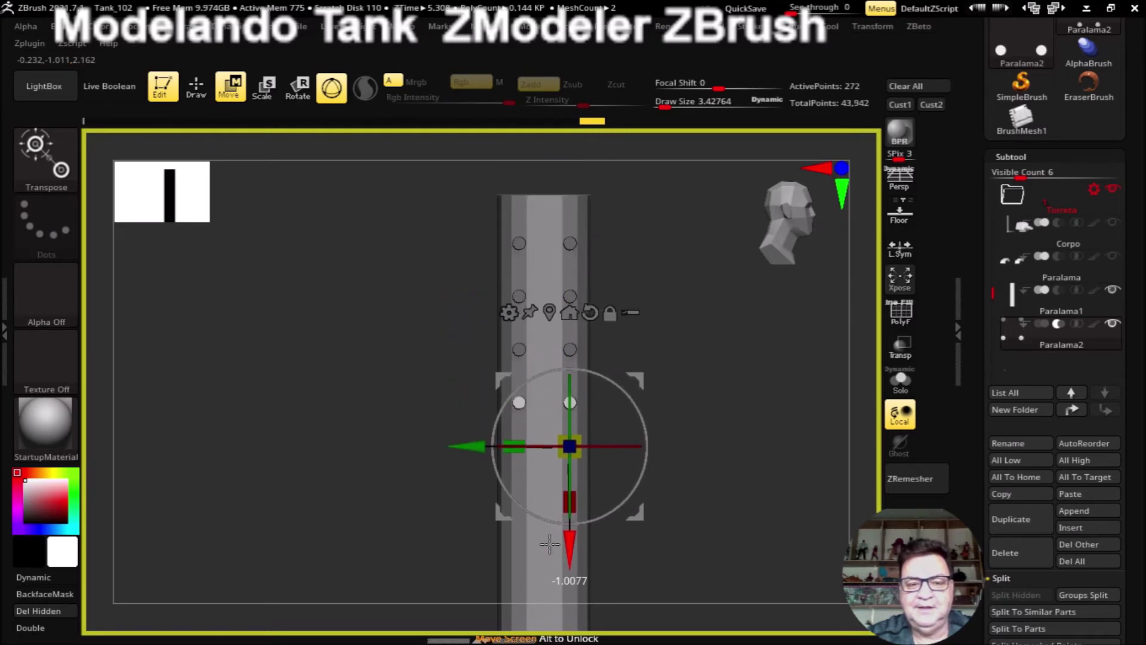
pyautogui.click(196, 86)
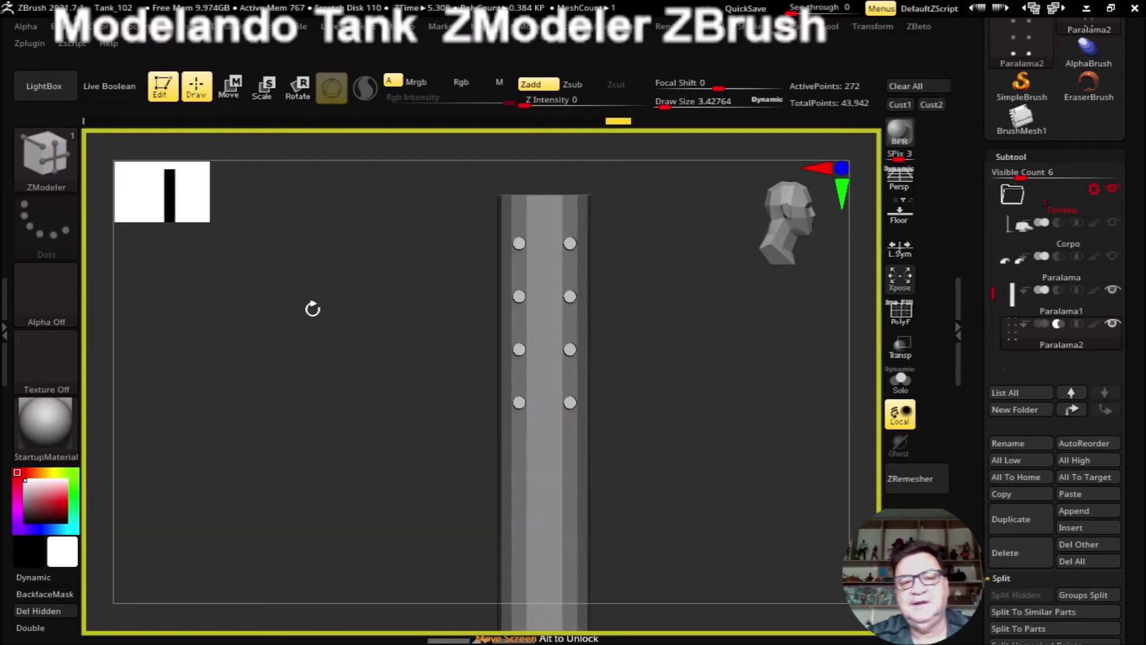
pyautogui.click(109, 86)
# Step: Orbit to inspect the eight cut holes, return to front view, and select Paralama1
pyautogui.moveTo(698, 358)
pyautogui.mouseDown()
pyautogui.moveTo(724, 357)
pyautogui.moveTo(687, 383)
pyautogui.moveTo(707, 450)
pyautogui.moveTo(719, 435)
pyautogui.moveTo(685, 394)
pyautogui.moveTo(716, 399)
pyautogui.moveTo(724, 366)
pyautogui.moveTo(693, 332)
pyautogui.mouseUp()
pyautogui.moveTo(575, 228)
pyautogui.mouseDown()
pyautogui.moveTo(680, 389)
pyautogui.moveTo(633, 335)
pyautogui.mouseUp()
pyautogui.moveTo(710, 431)
pyautogui.mouseDown()
pyautogui.moveTo(691, 366)
pyautogui.moveTo(706, 405)
pyautogui.moveTo(689, 417)
pyautogui.moveTo(683, 396)
pyautogui.moveTo(707, 381)
pyautogui.moveTo(724, 402)
pyautogui.moveTo(743, 401)
pyautogui.mouseUp()
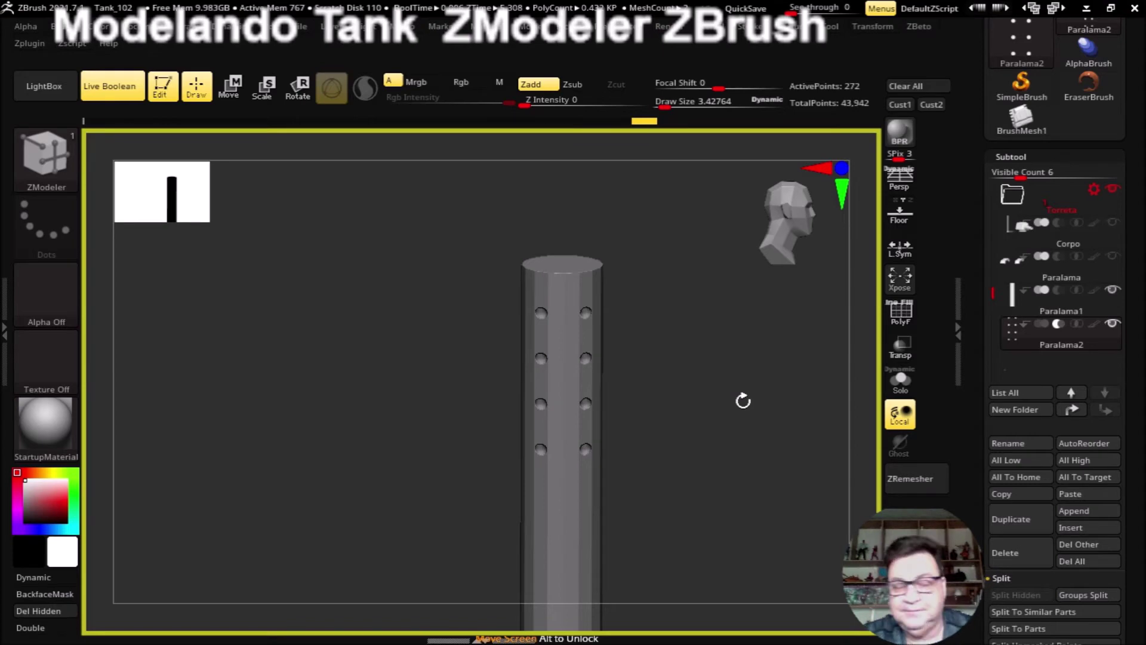
pyautogui.keyDown('shift'); pyautogui.moveTo(702, 346); pyautogui.dragTo(705, 335); pyautogui.keyUp('shift')
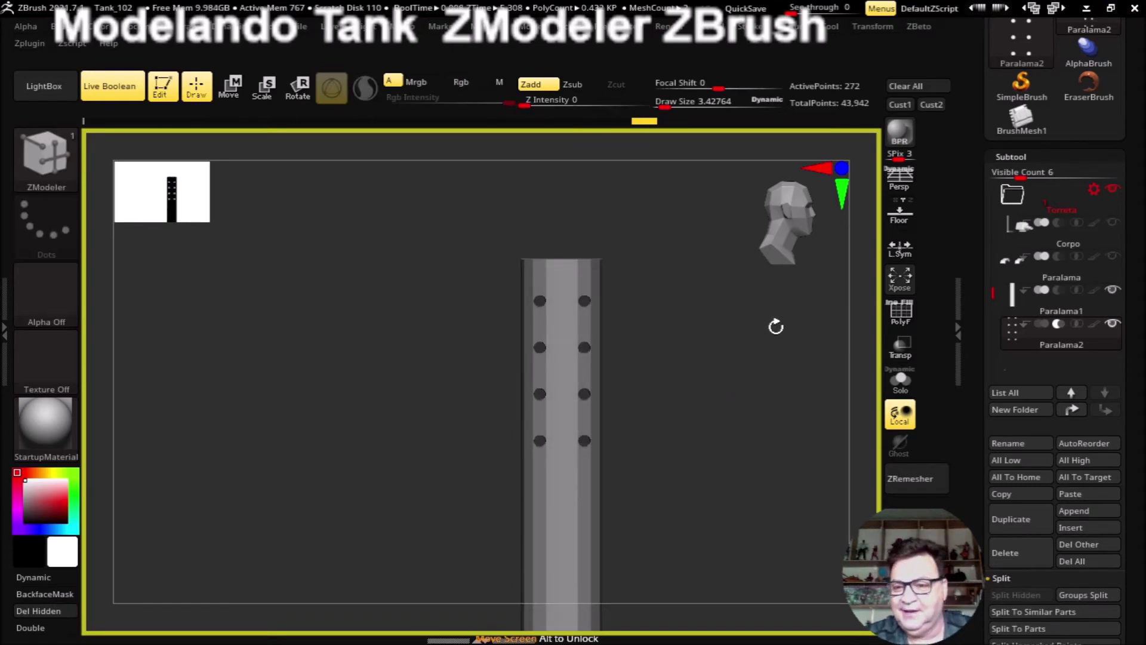
pyautogui.moveTo(719, 381)
pyautogui.mouseDown()
pyautogui.moveTo(708, 394)
pyautogui.moveTo(703, 385)
pyautogui.mouseUp()
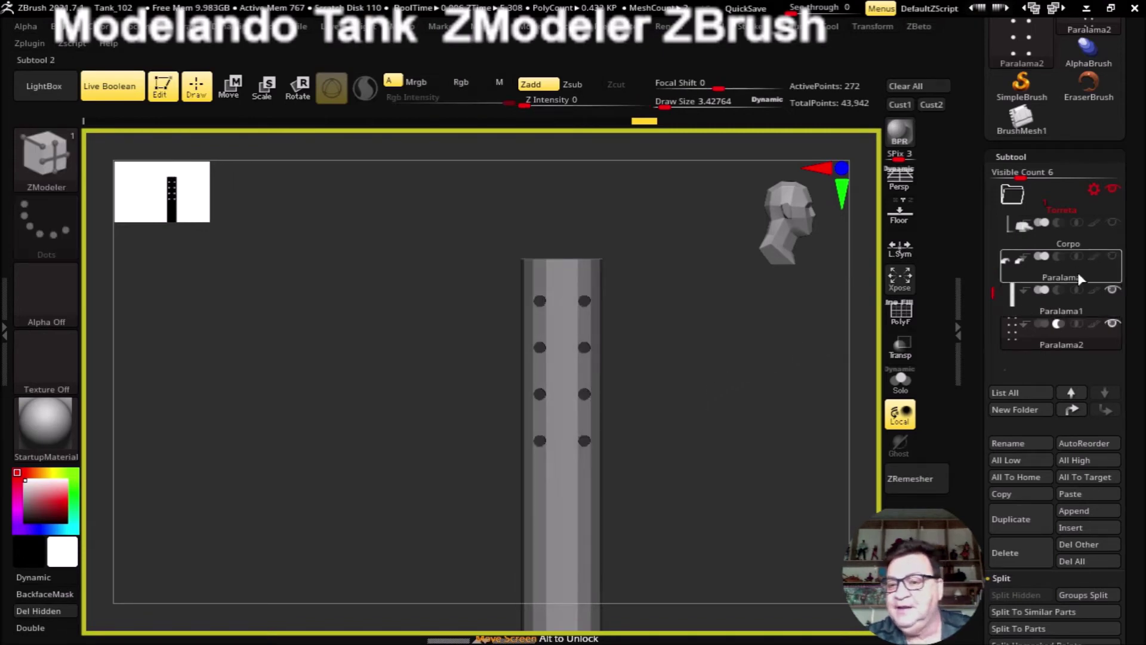
pyautogui.moveTo(1115, 342); pyautogui.dragTo(1069, 249)
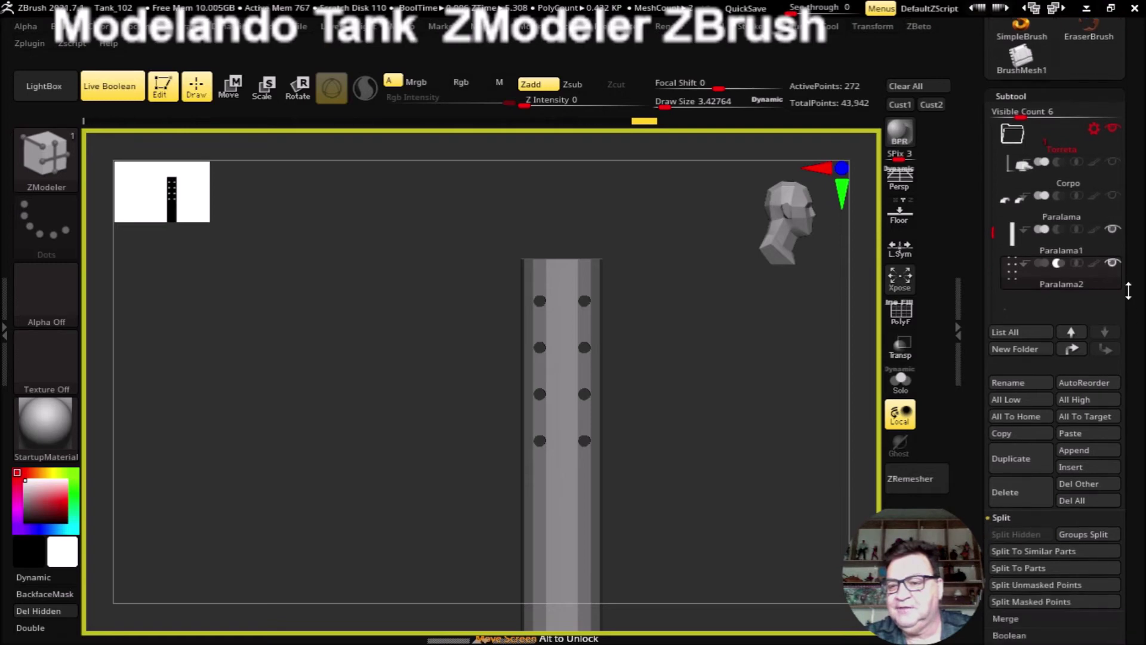
pyautogui.click(1060, 235)
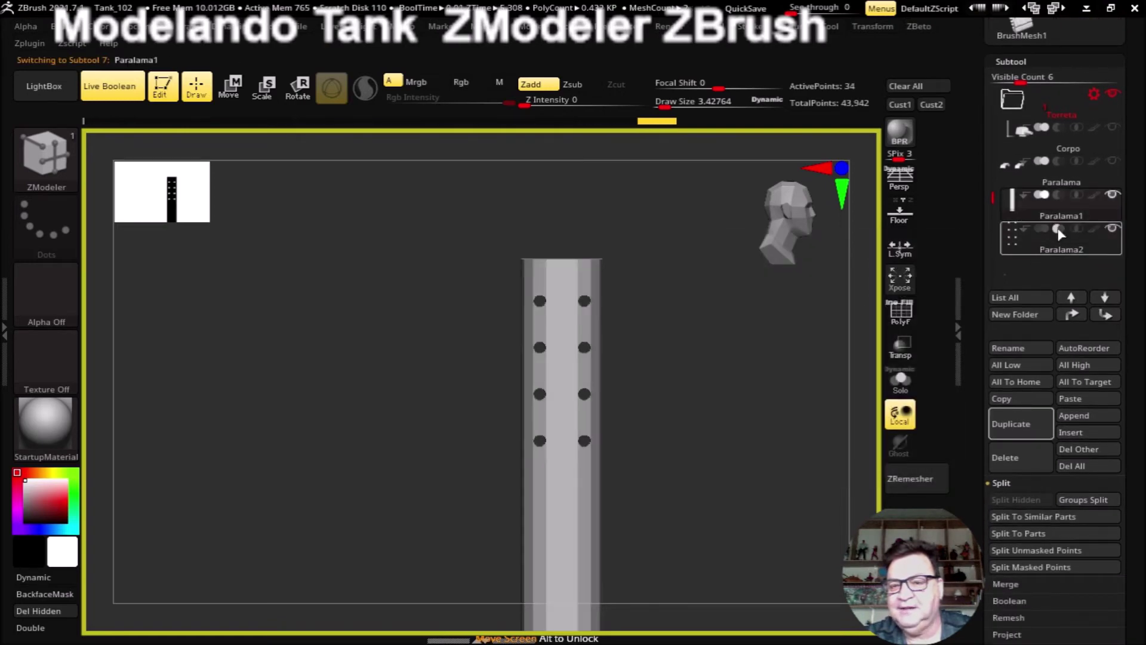
# Step: Rename the exhaust post subtool to 'Escape'
pyautogui.click(1008, 349)
pyautogui.write('Escape')
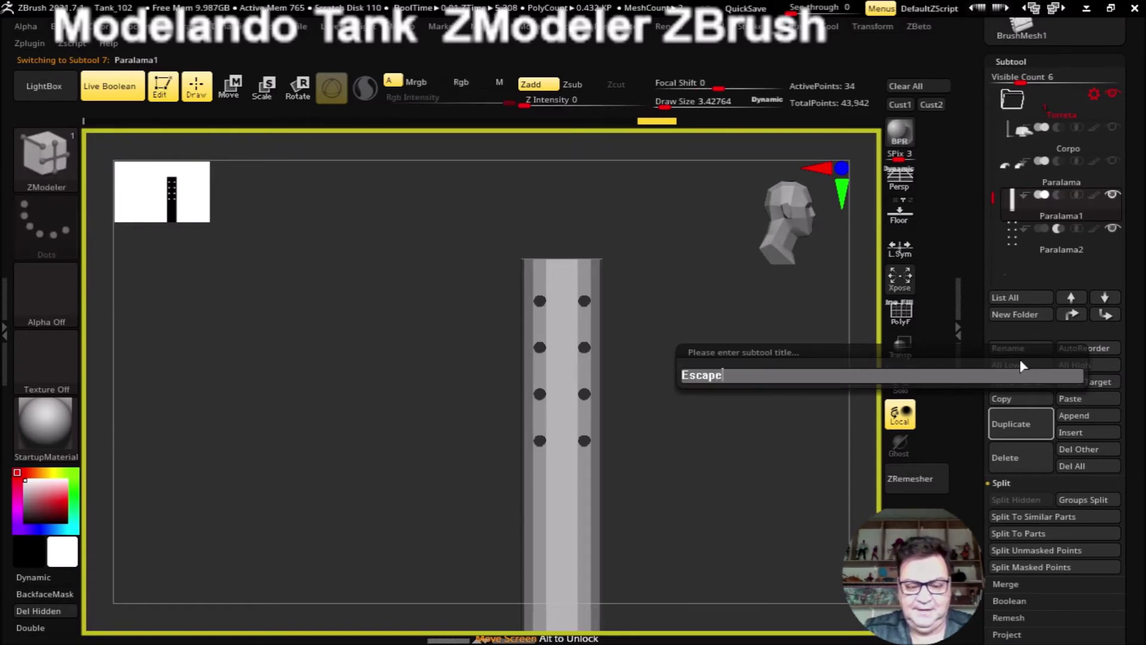
pyautogui.press('Return')
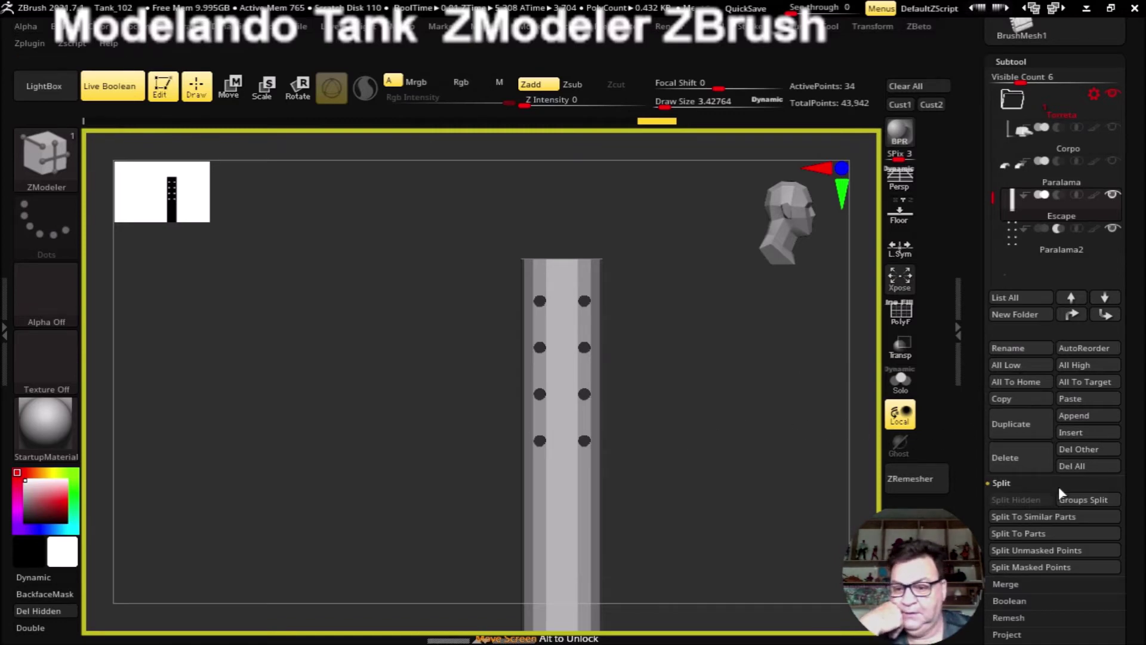
pyautogui.moveTo(1134, 479); pyautogui.dragTo(1111, 400)
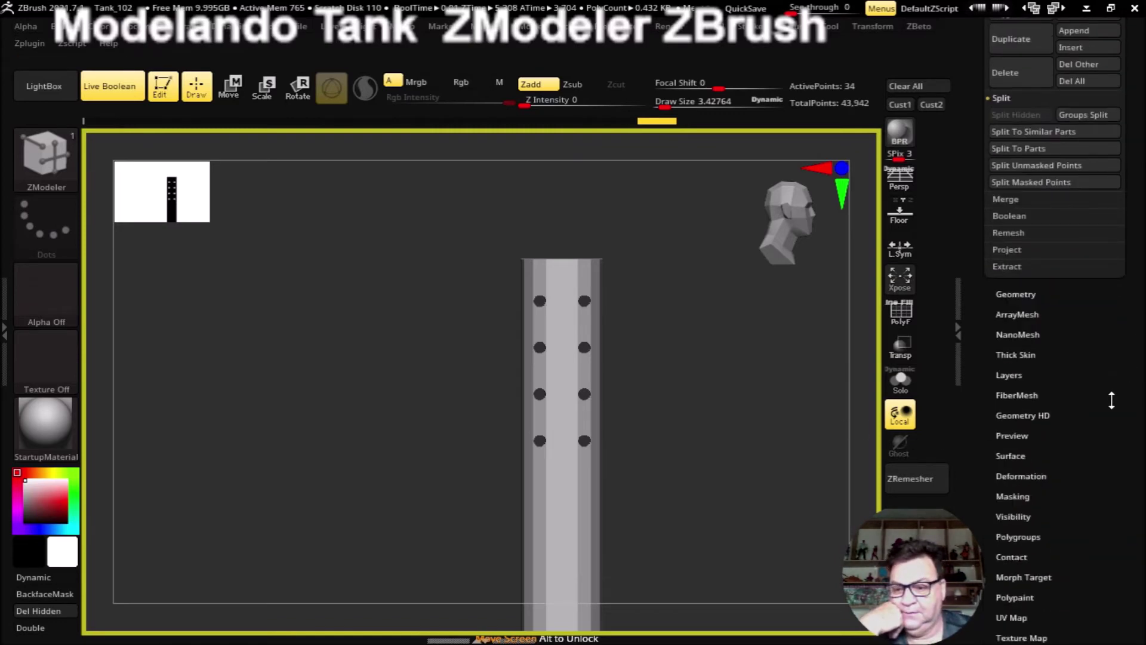
# Step: Turn on Dynamic Subdivision smoothing for the Escape tube
pyautogui.click(1015, 294)
pyautogui.moveTo(1114, 290); pyautogui.dragTo(1102, 355)
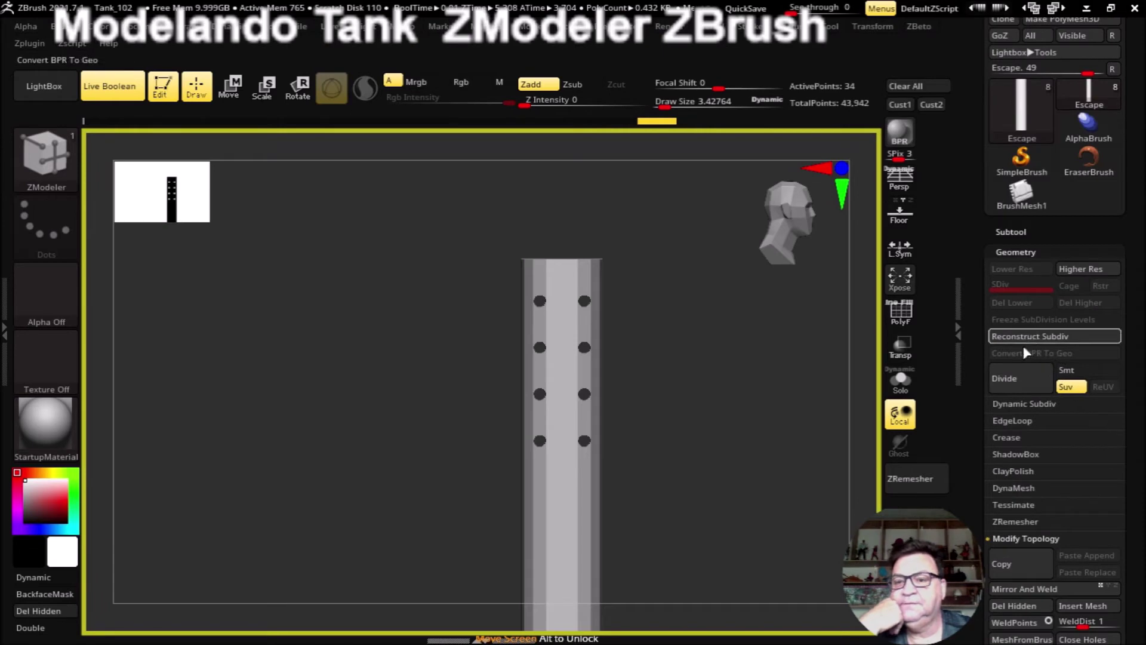
pyautogui.click(1009, 404)
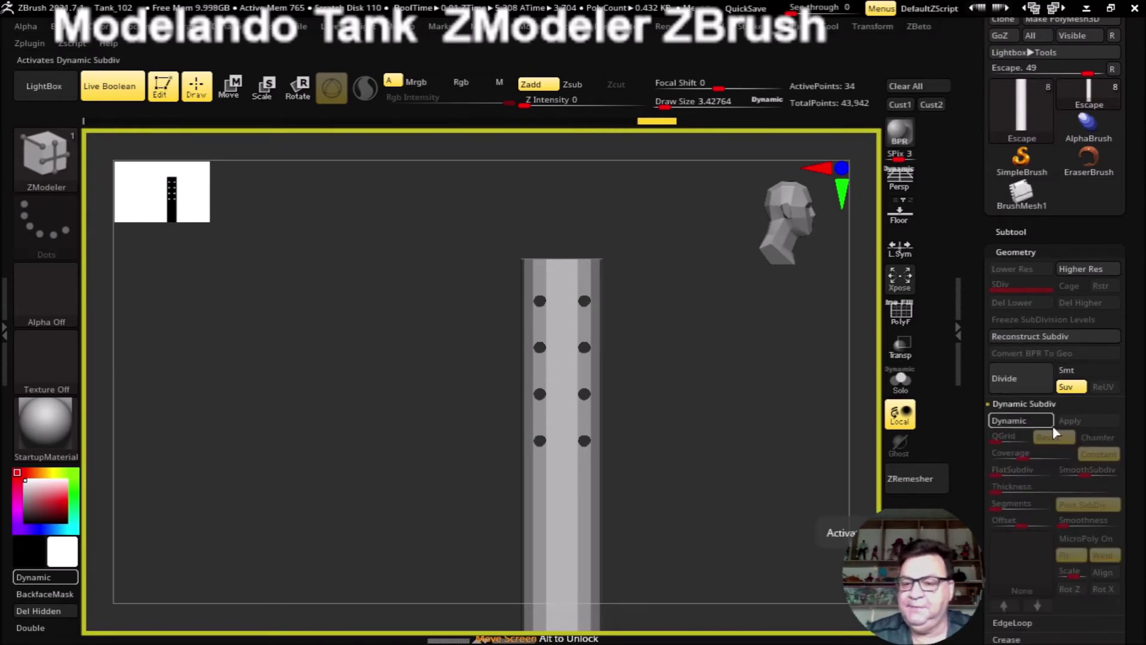
pyautogui.click(1019, 422)
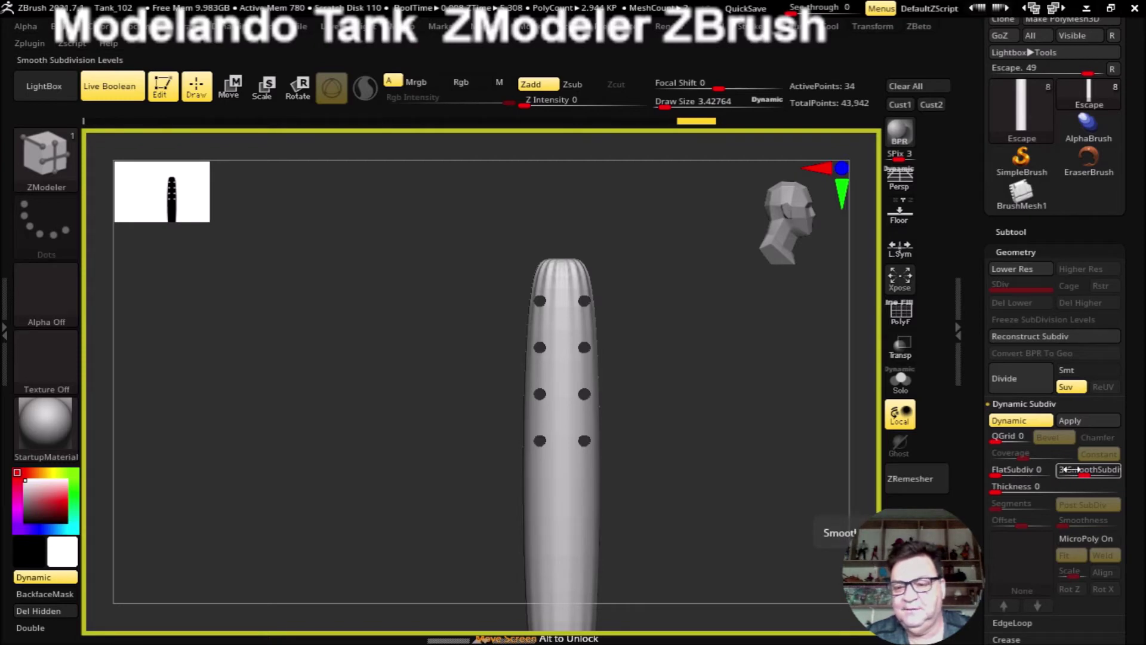
pyautogui.scroll(-2, 1045, 460)
pyautogui.scroll(-3, 1022, 449)
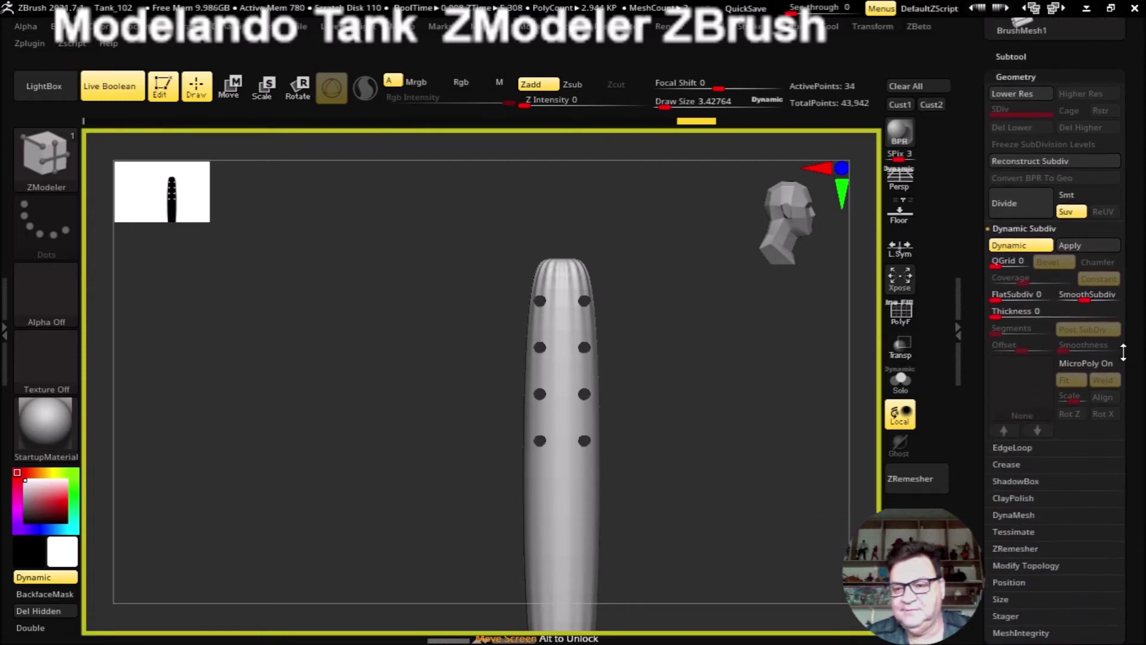
# Step: Crease the tube's border edges, then make Paralama2 the active subtool
pyautogui.click(1007, 465)
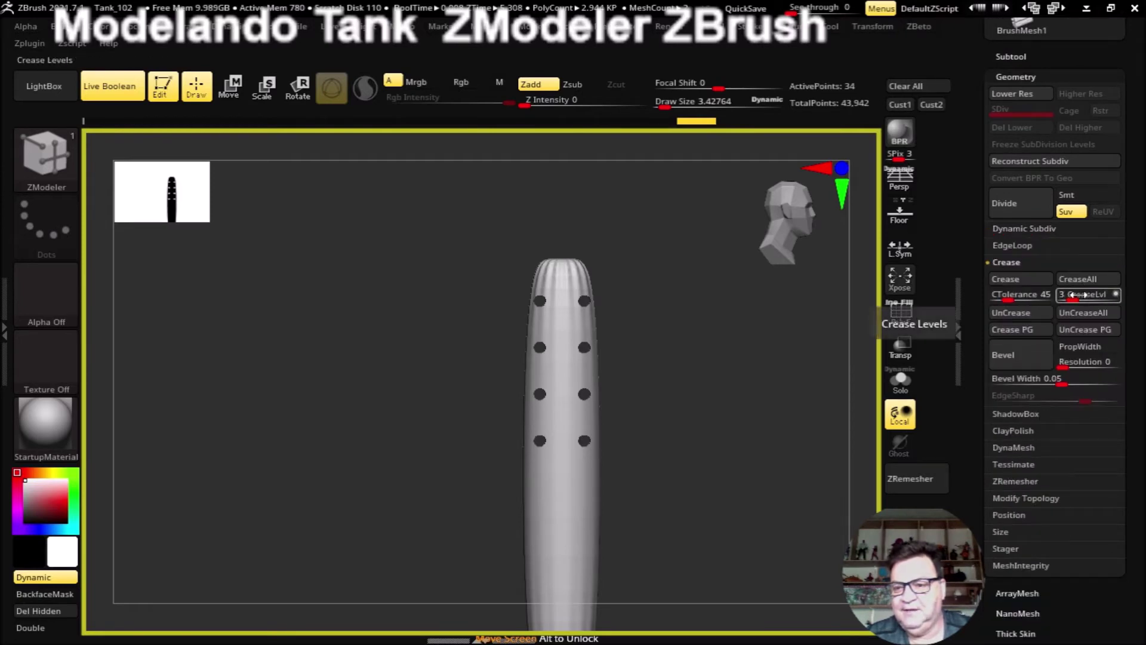
pyautogui.click(1015, 281)
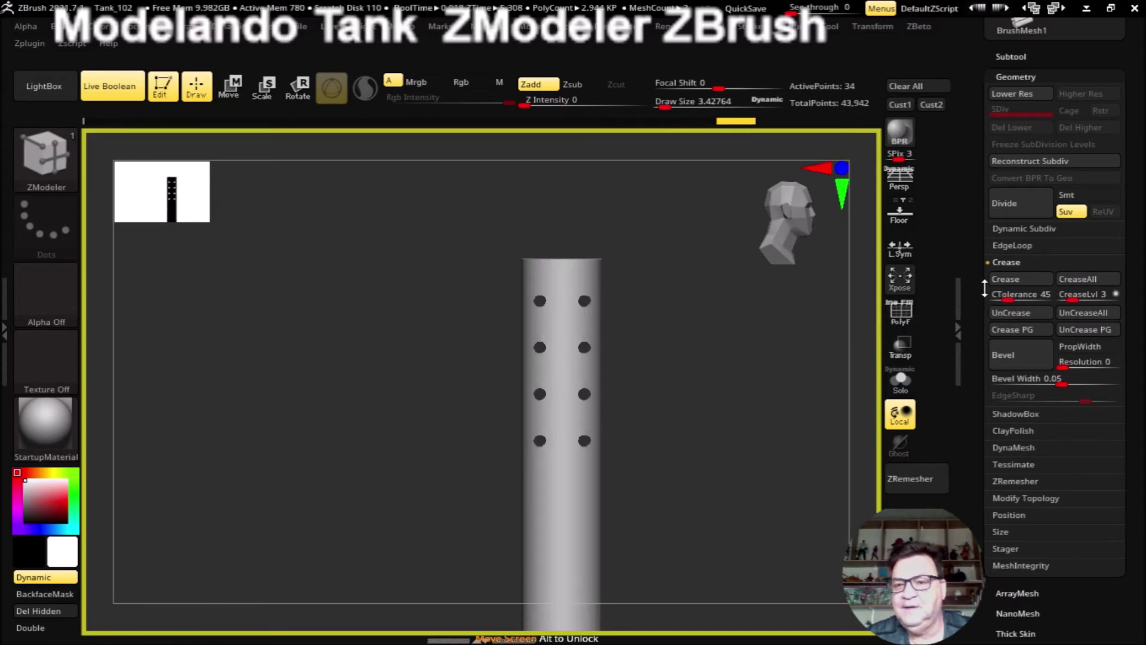
pyautogui.scroll(3, 1124, 195)
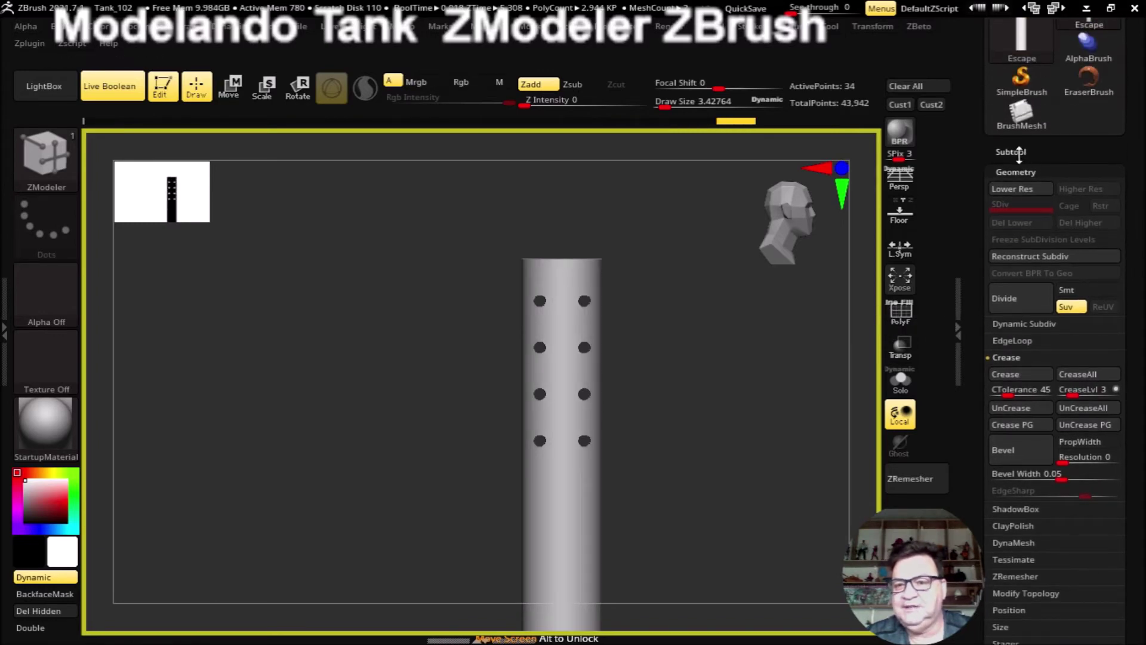
pyautogui.click(1018, 152)
pyautogui.moveTo(1062, 220)
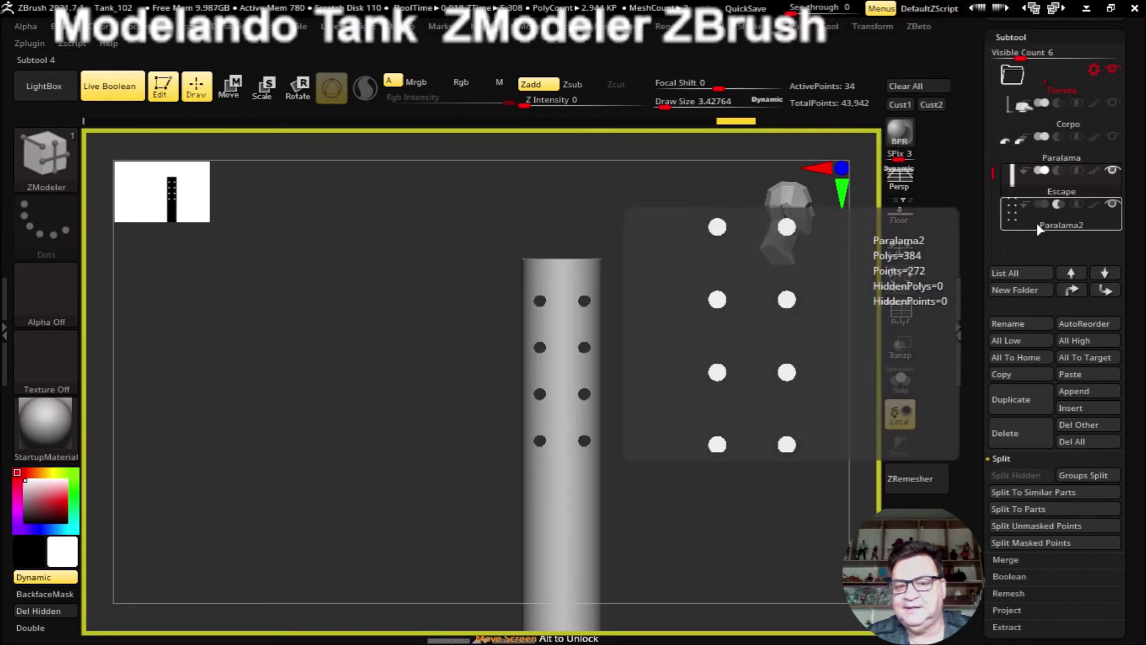
pyautogui.click(1049, 224)
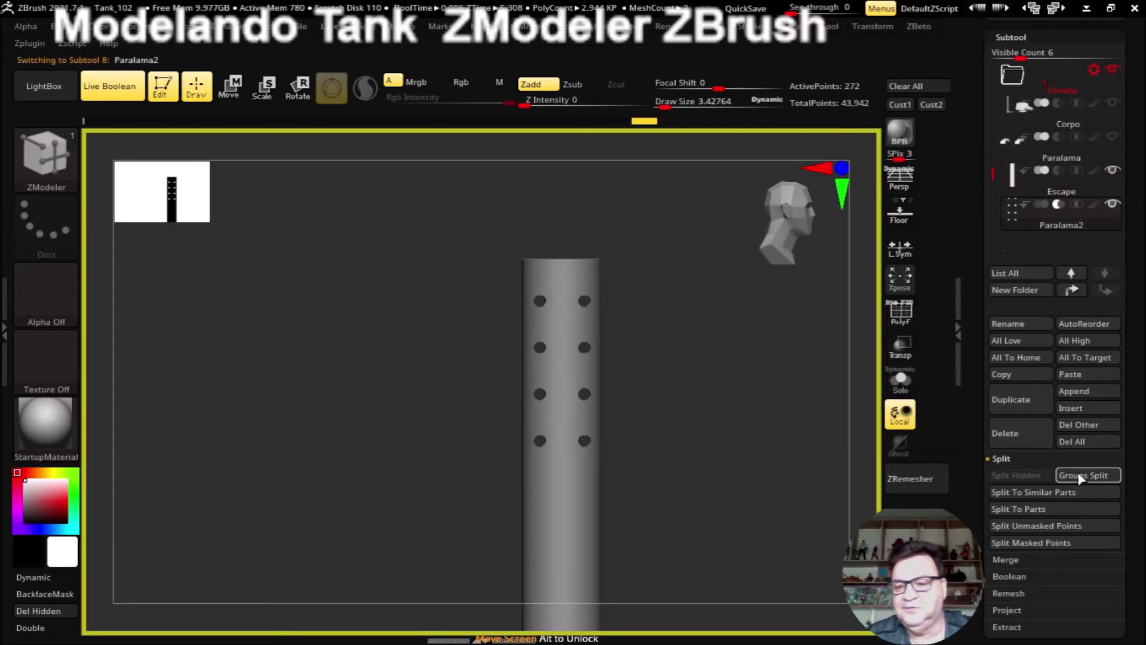
# Step: Enable the Dynamic Subdivision preview on the Paralama2 hole cylinders and open their Crease settings
pyautogui.scroll(-5, 1135, 458)
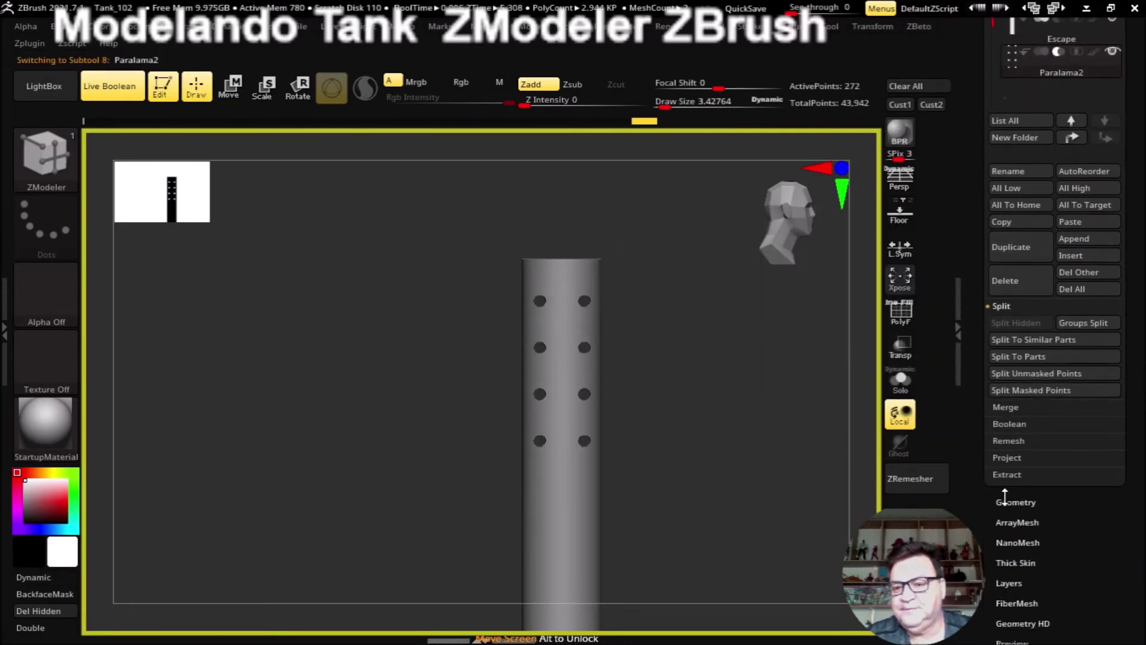
pyautogui.click(1008, 502)
pyautogui.click(1016, 198)
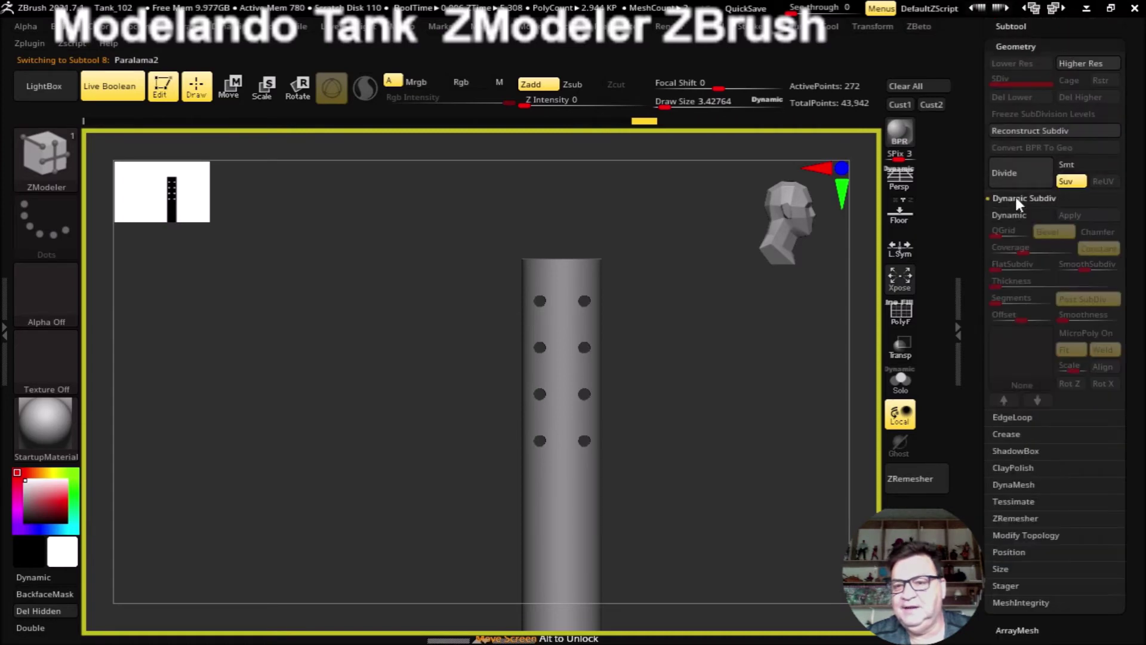
pyautogui.click(1019, 215)
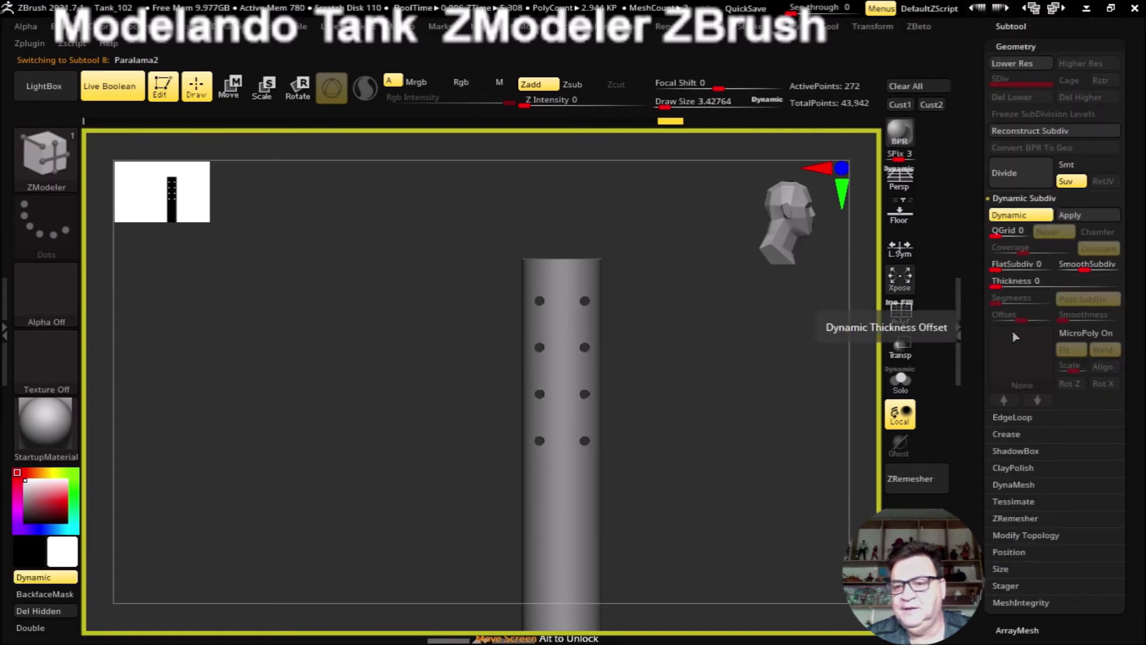
pyautogui.click(1006, 434)
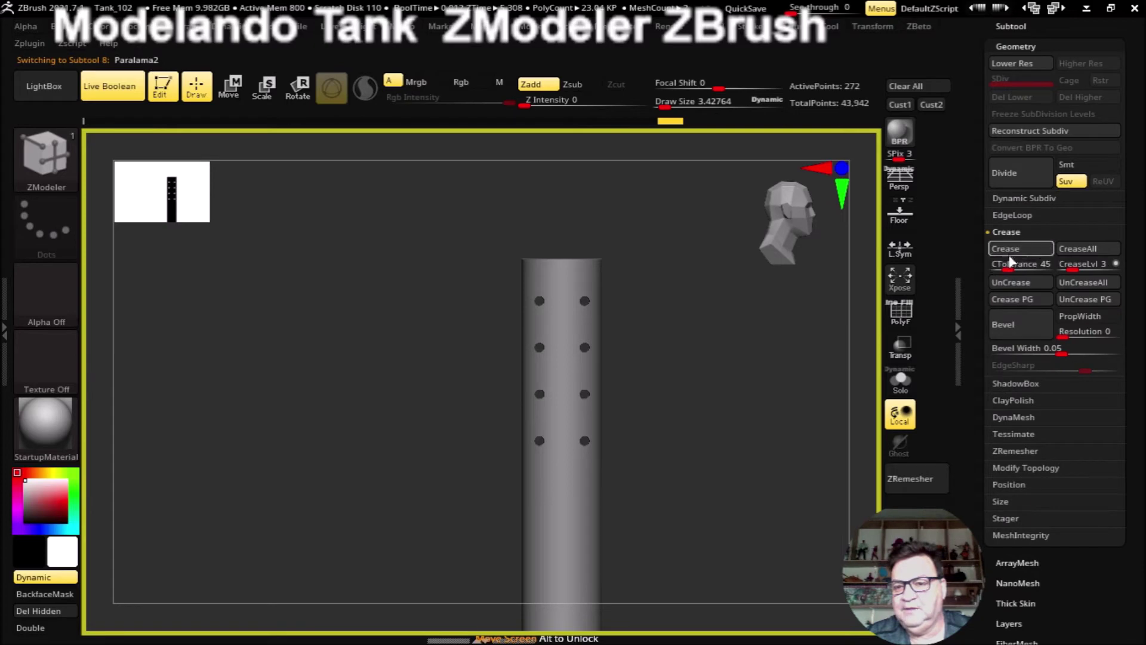
pyautogui.moveTo(758, 407)
pyautogui.mouseDown()
pyautogui.moveTo(775, 418)
pyautogui.moveTo(725, 411)
pyautogui.moveTo(732, 372)
pyautogui.mouseUp()
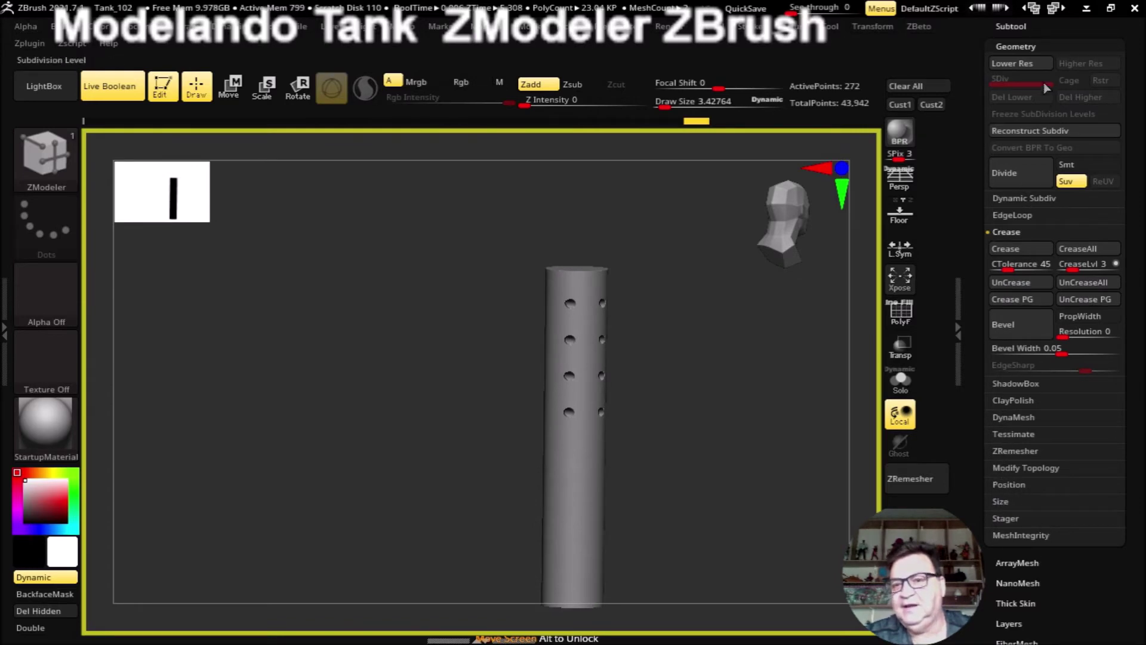
pyautogui.click(1011, 27)
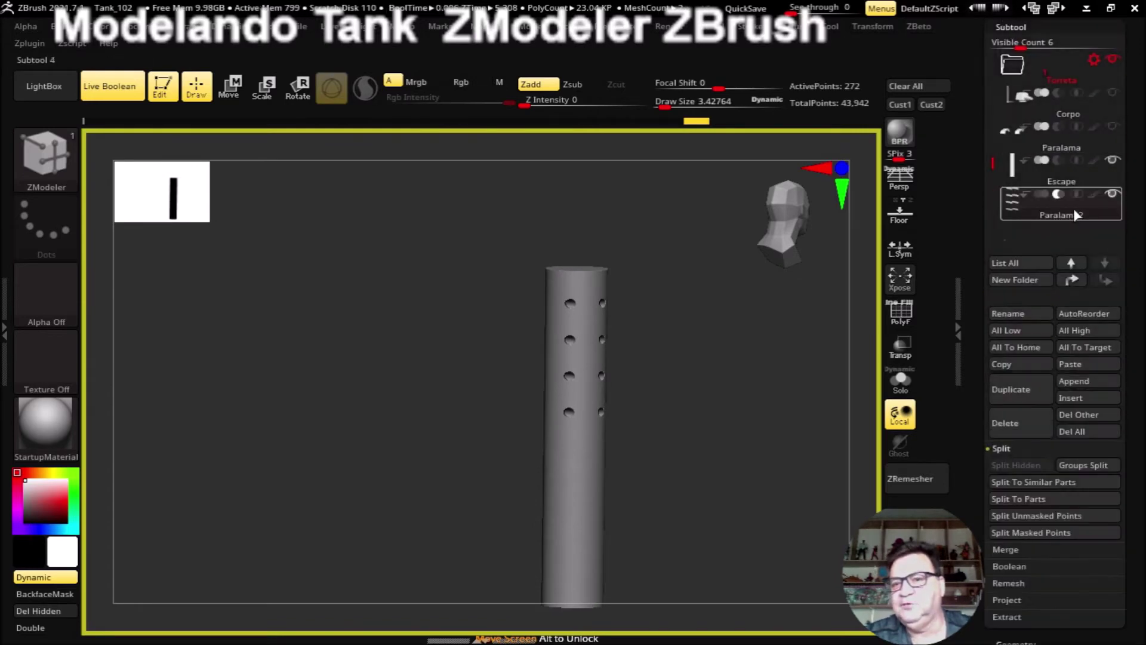
# Step: Bake the perforated exhaust into a Boolean mesh with DSDiv on, then switch to UMesh_Escape
pyautogui.click(1009, 564)
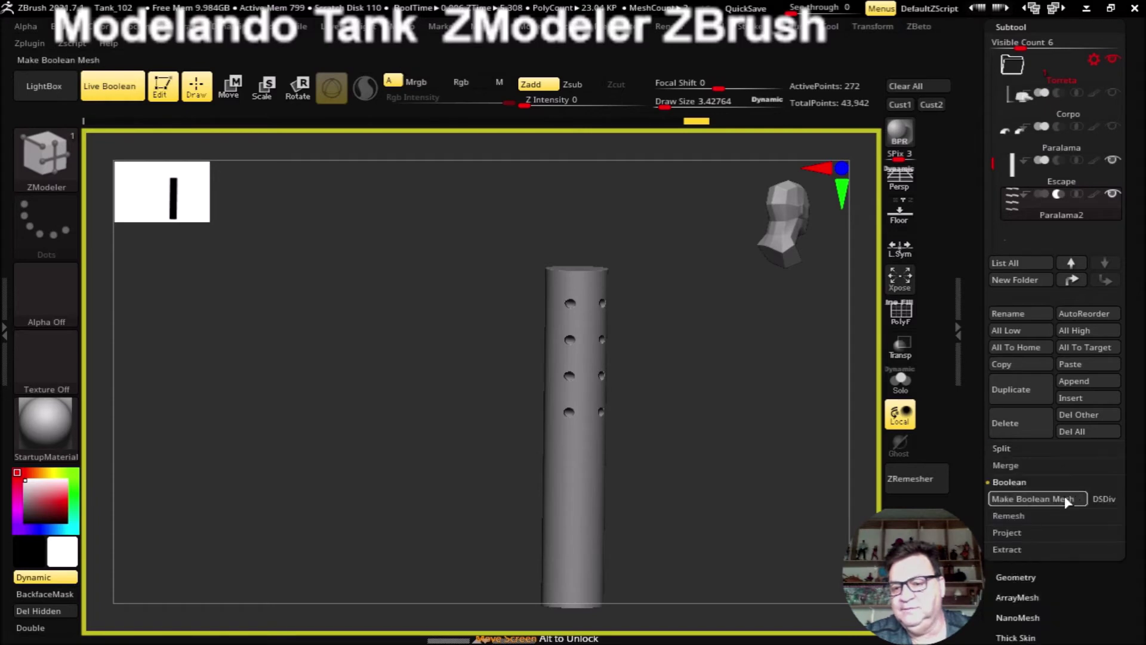
pyautogui.click(1104, 500)
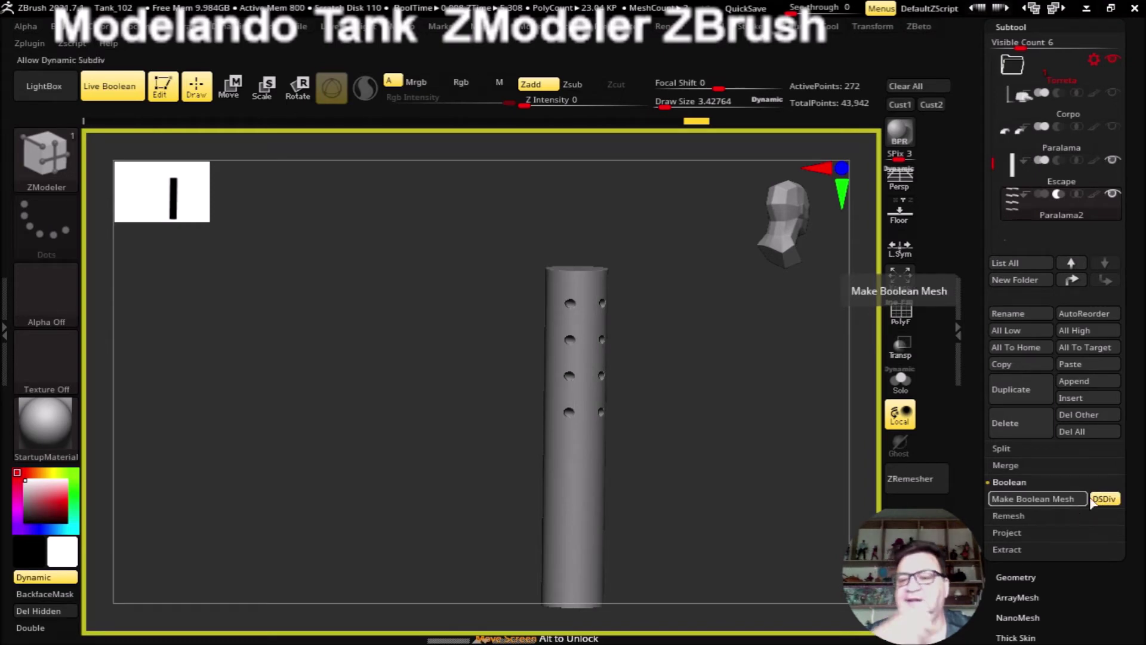
pyautogui.click(1031, 501)
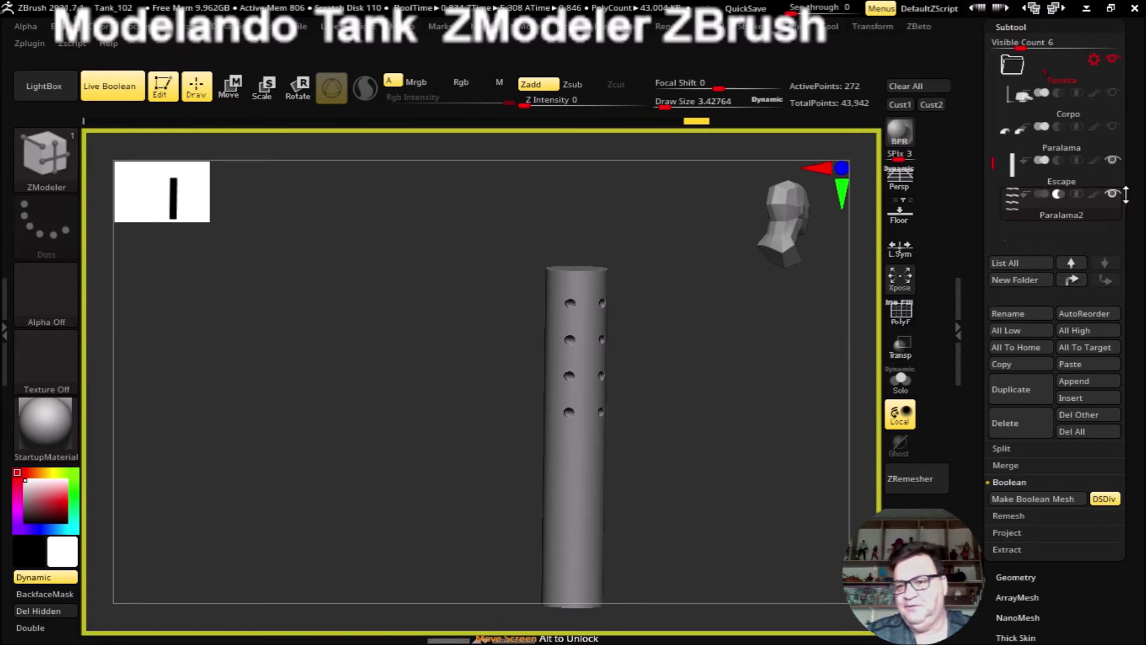
pyautogui.moveTo(1127, 194); pyautogui.dragTo(1125, 300)
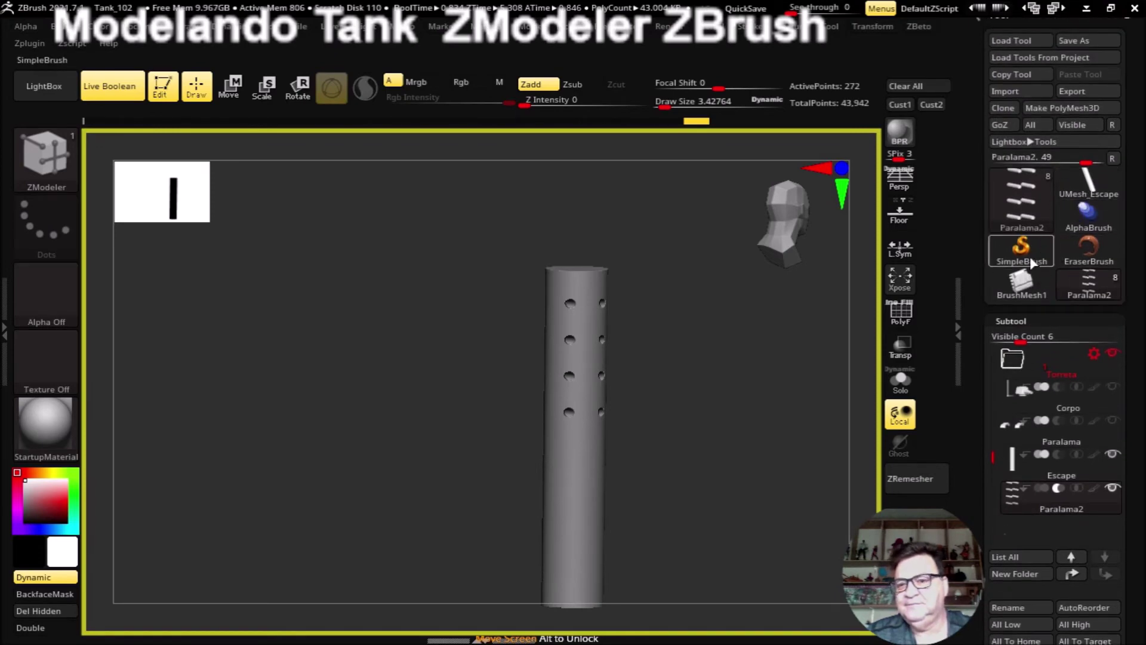
pyautogui.moveTo(1013, 359)
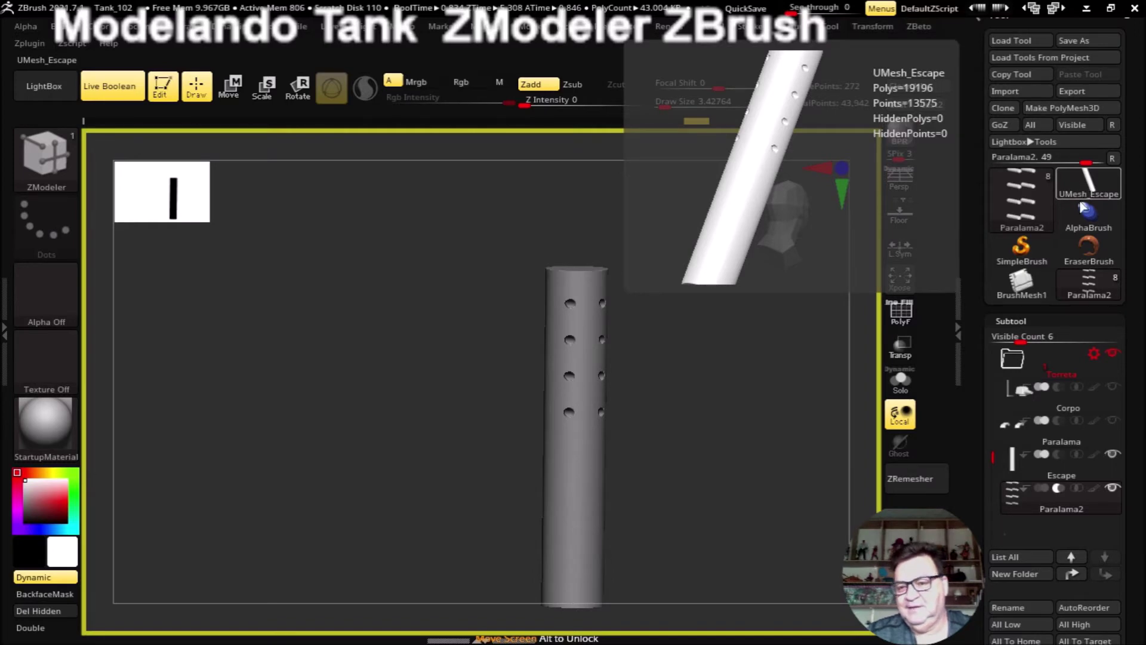
pyautogui.moveTo(1062, 360)
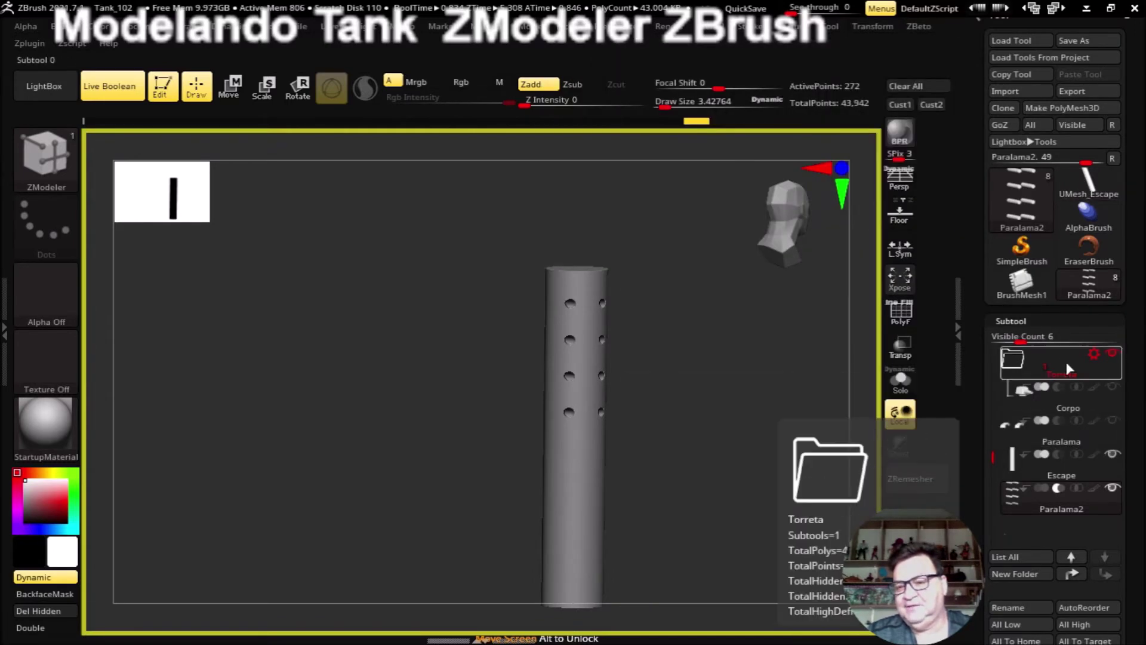
pyautogui.click(1066, 373)
pyautogui.click(1085, 190)
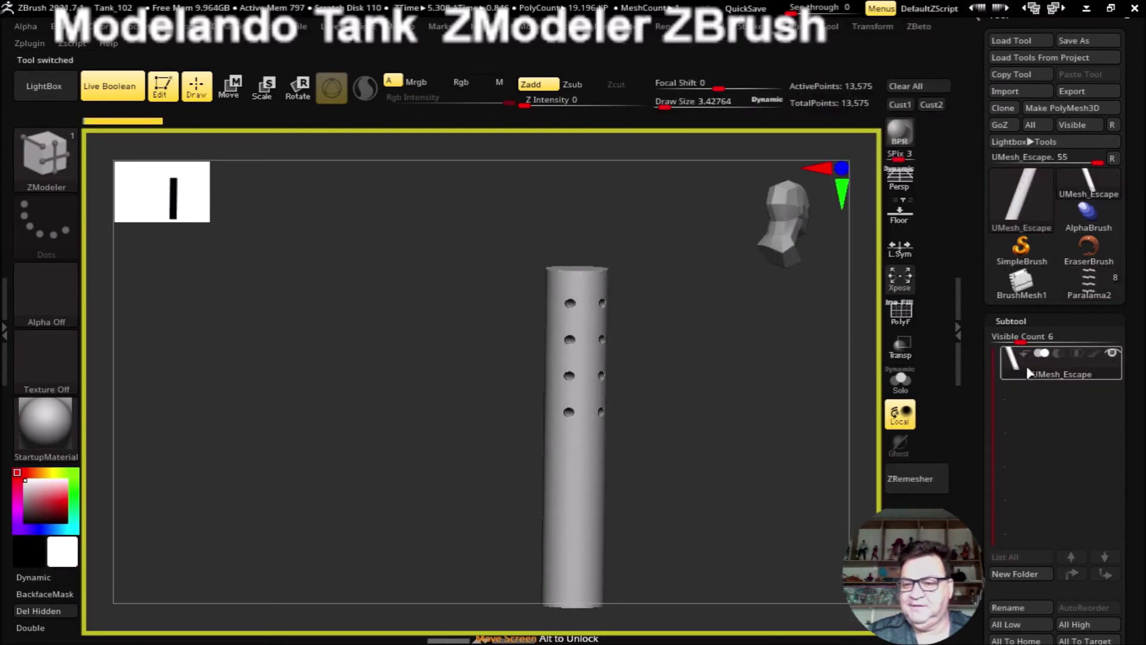
# Step: With Live Boolean off and PolyF on, hide and delete UMesh_Escape's inner hole pieces (7,047 points)
pyautogui.click(139, 91)
pyautogui.moveTo(726, 357)
pyautogui.mouseDown()
pyautogui.moveTo(708, 374)
pyautogui.moveTo(752, 372)
pyautogui.moveTo(739, 391)
pyautogui.moveTo(724, 379)
pyautogui.moveTo(735, 394)
pyautogui.moveTo(724, 405)
pyautogui.moveTo(762, 397)
pyautogui.moveTo(740, 381)
pyautogui.moveTo(745, 364)
pyautogui.moveTo(750, 378)
pyautogui.moveTo(717, 399)
pyautogui.moveTo(723, 361)
pyautogui.moveTo(735, 407)
pyautogui.mouseUp()
pyautogui.click(901, 311)
pyautogui.hotkey('ctrl', 'shift')
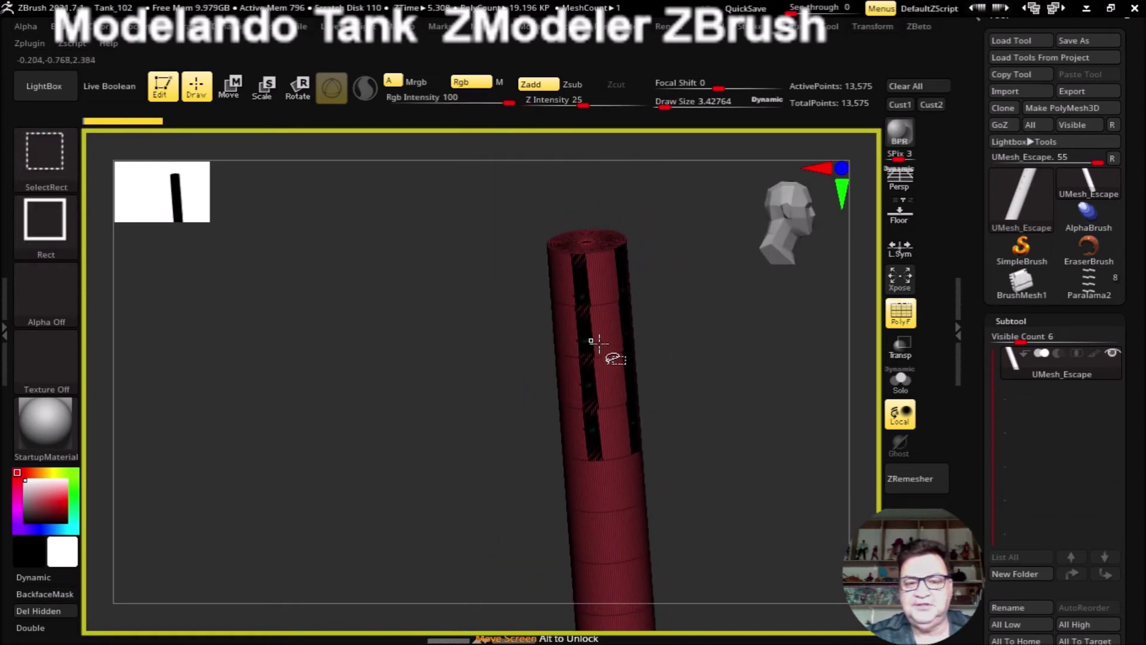
pyautogui.moveTo(688, 389)
pyautogui.mouseDown()
pyautogui.moveTo(722, 361)
pyautogui.moveTo(764, 424)
pyautogui.moveTo(822, 438)
pyautogui.moveTo(678, 378)
pyautogui.mouseUp()
pyautogui.hotkey('ctrl', 'shift')
pyautogui.keyDown('ctrl'); pyautogui.keyDown('shift'); pyautogui.click(575, 351); pyautogui.keyUp('shift'); pyautogui.keyUp('ctrl')
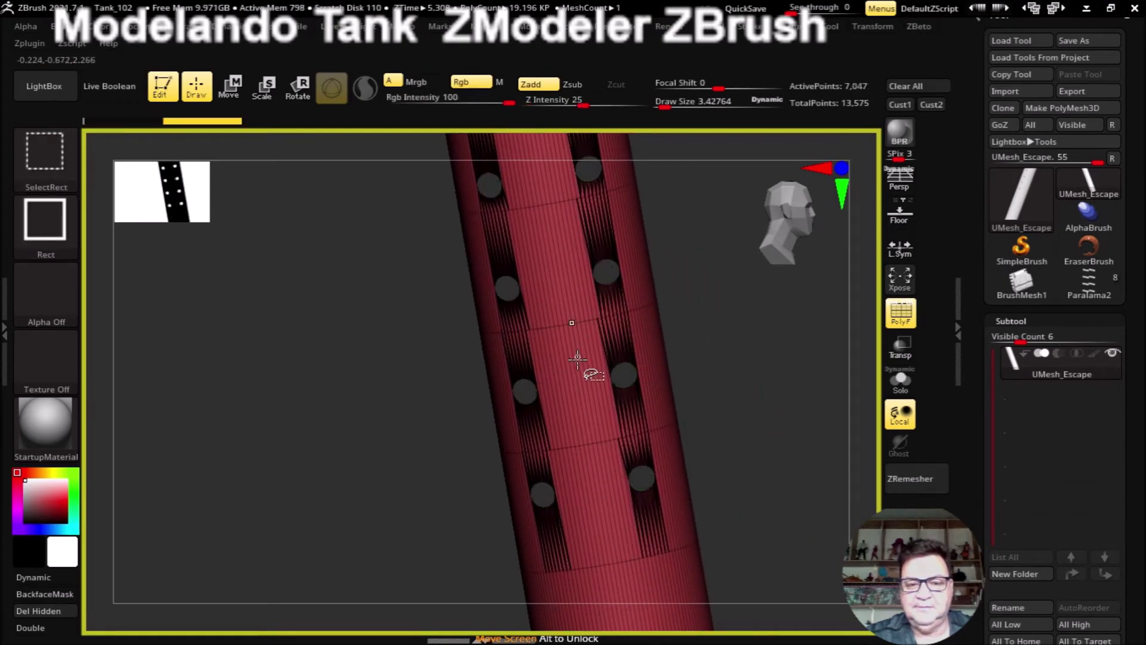
pyautogui.moveTo(729, 374)
pyautogui.mouseDown()
pyautogui.moveTo(664, 293)
pyautogui.moveTo(722, 332)
pyautogui.moveTo(710, 379)
pyautogui.moveTo(726, 362)
pyautogui.moveTo(709, 363)
pyautogui.moveTo(673, 332)
pyautogui.moveTo(706, 386)
pyautogui.moveTo(708, 256)
pyautogui.moveTo(706, 405)
pyautogui.moveTo(727, 358)
pyautogui.moveTo(706, 410)
pyautogui.moveTo(726, 476)
pyautogui.moveTo(719, 360)
pyautogui.moveTo(719, 399)
pyautogui.moveTo(734, 320)
pyautogui.moveTo(714, 474)
pyautogui.moveTo(704, 340)
pyautogui.mouseUp()
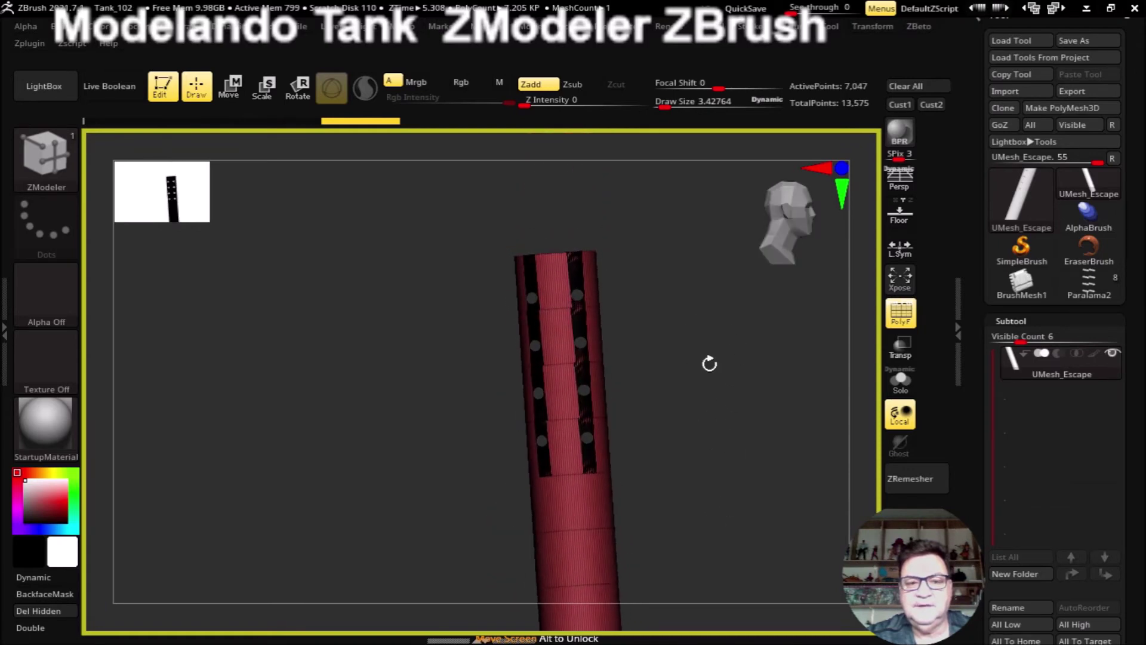
pyautogui.moveTo(732, 486)
pyautogui.mouseDown()
pyautogui.moveTo(729, 394)
pyautogui.moveTo(747, 419)
pyautogui.moveTo(748, 480)
pyautogui.mouseUp()
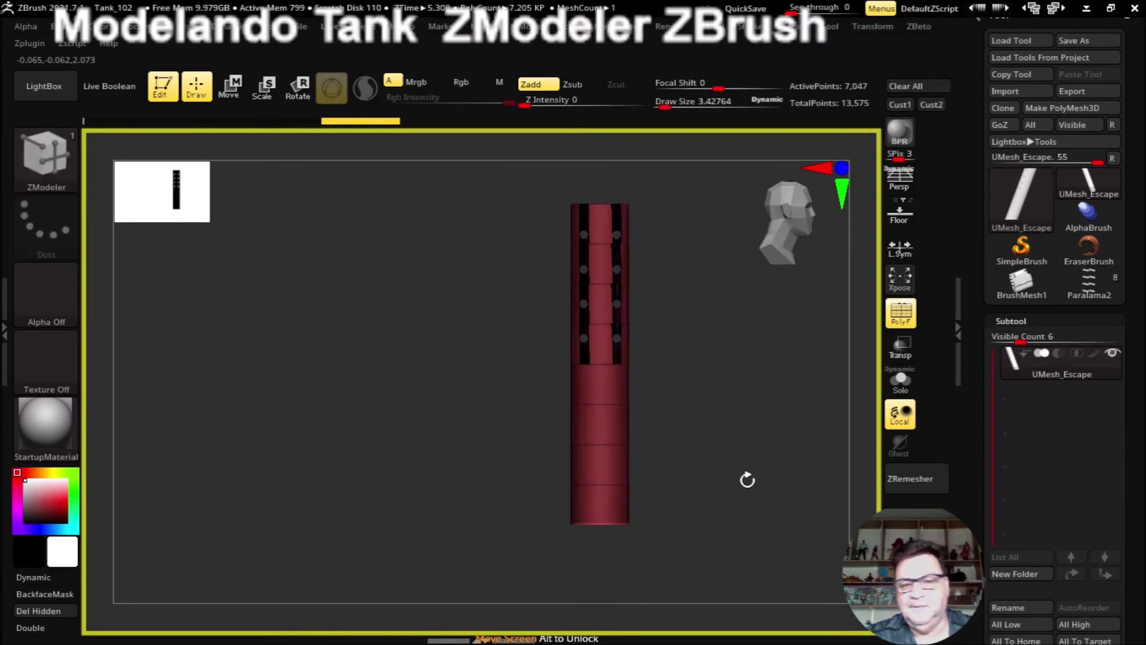
pyautogui.click(37, 615)
pyautogui.moveTo(742, 350)
pyautogui.mouseDown()
pyautogui.moveTo(722, 391)
pyautogui.moveTo(714, 384)
pyautogui.moveTo(755, 389)
pyautogui.moveTo(749, 416)
pyautogui.moveTo(770, 418)
pyautogui.mouseUp()
pyautogui.moveTo(1130, 444); pyautogui.dragTo(1125, 409)
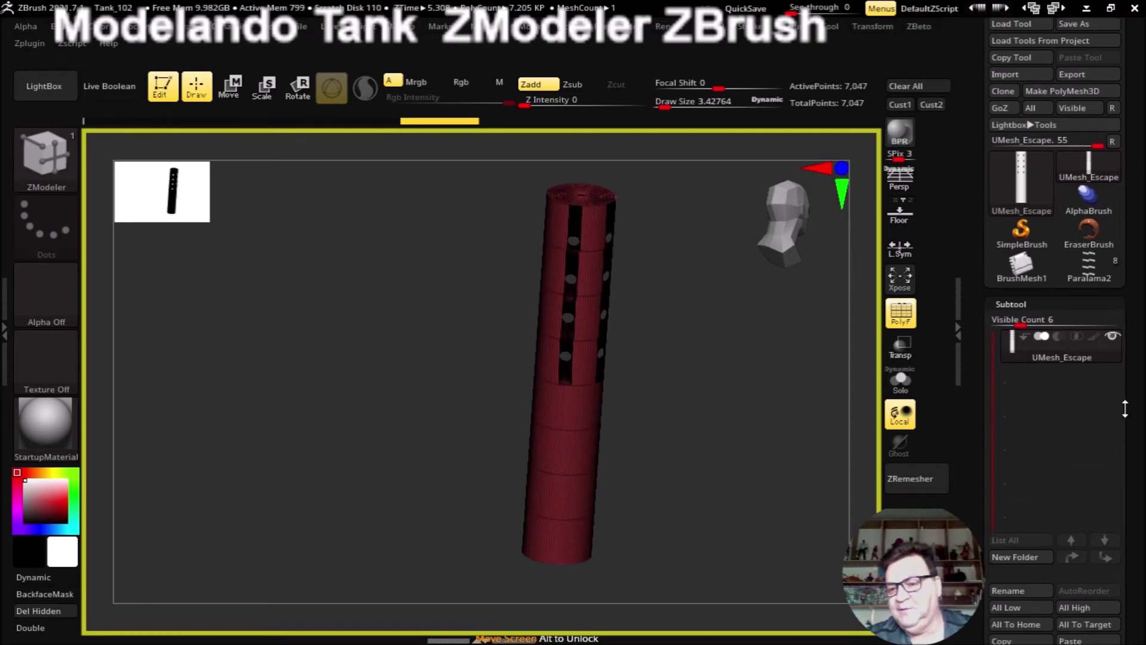
# Step: ZRemesh the tube with Target Polygons Count 0.1 and Half enabled
pyautogui.scroll(-5, 1125, 409)
pyautogui.click(1013, 439)
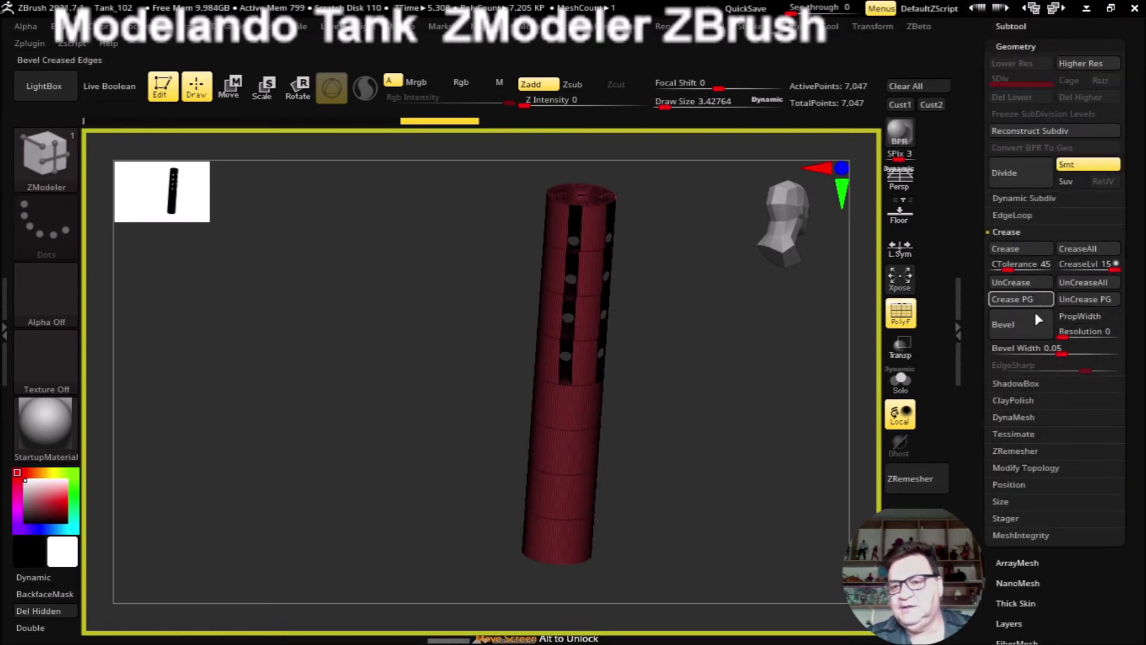
pyautogui.click(1015, 451)
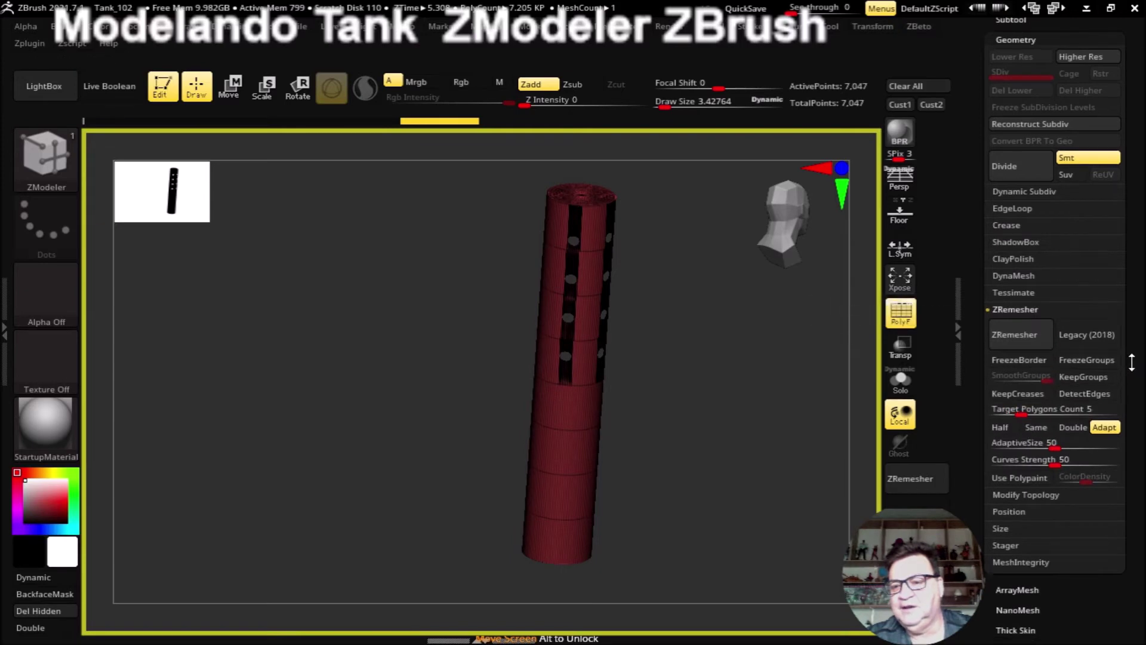
pyautogui.click(1021, 398)
pyautogui.write('0.1')
pyautogui.press('Return')
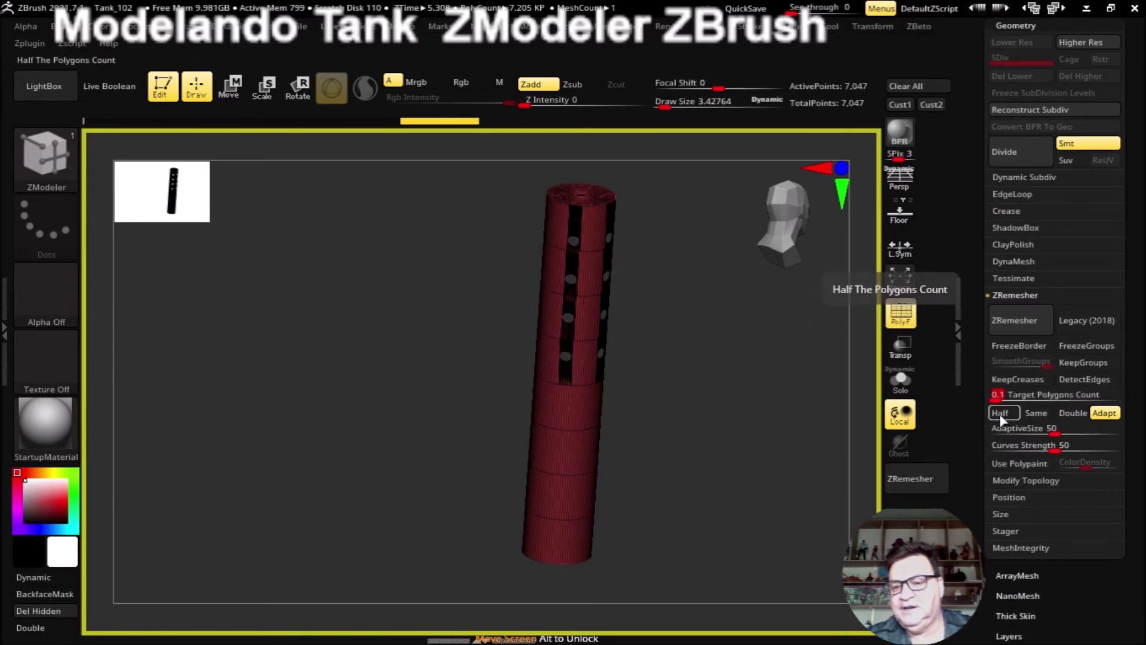
pyautogui.click(1000, 414)
pyautogui.press('Return')
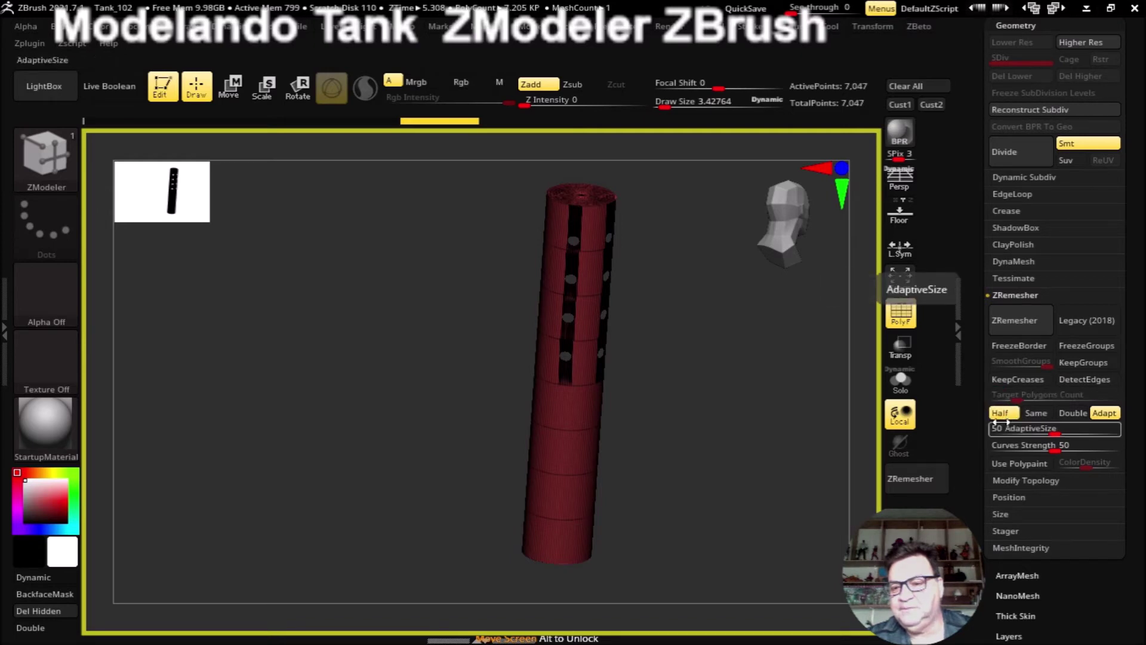
pyautogui.click(1015, 322)
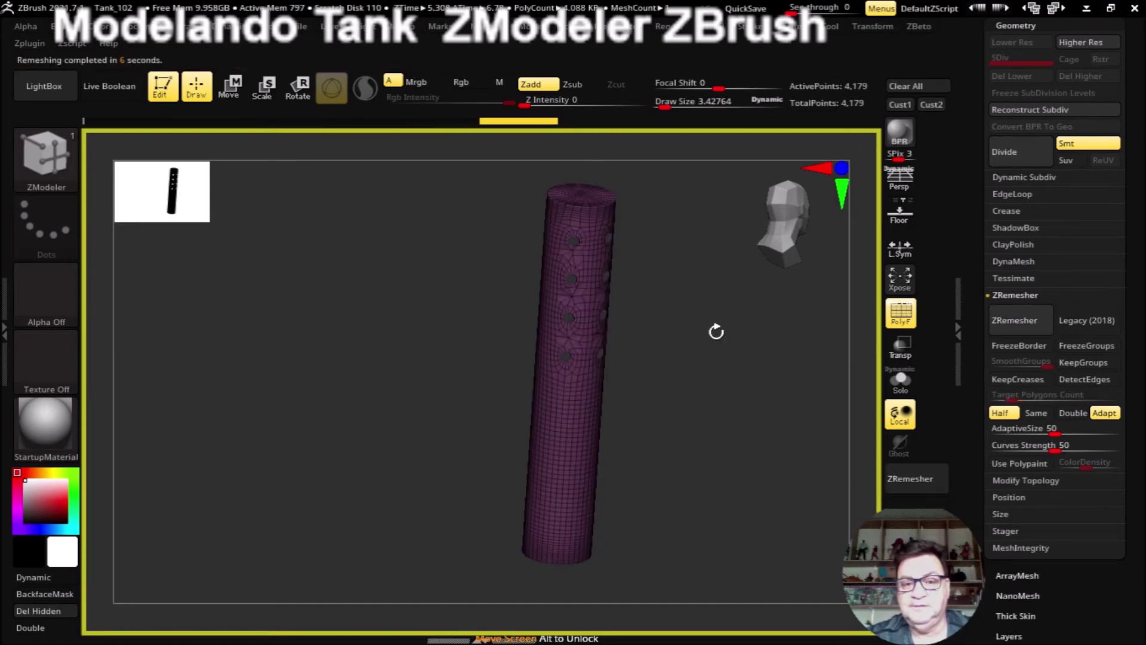
pyautogui.moveTo(714, 335)
pyautogui.keyDown('shift'); pyautogui.mouseDown()
pyautogui.moveTo(691, 317)
pyautogui.moveTo(741, 404)
pyautogui.moveTo(737, 427)
pyautogui.moveTo(773, 412)
pyautogui.moveTo(734, 416)
pyautogui.moveTo(723, 404)
pyautogui.moveTo(750, 404)
pyautogui.moveTo(740, 366)
pyautogui.moveTo(725, 395)
pyautogui.moveTo(731, 418)
pyautogui.moveTo(680, 373)
pyautogui.moveTo(720, 369)
pyautogui.moveTo(680, 396)
pyautogui.moveTo(707, 414)
pyautogui.moveTo(760, 384)
pyautogui.moveTo(704, 373)
pyautogui.moveTo(739, 415)
pyautogui.moveTo(727, 411)
pyautogui.moveTo(740, 440)
pyautogui.moveTo(706, 440)
pyautogui.moveTo(735, 422)
pyautogui.moveTo(863, 478)
pyautogui.mouseUp(); pyautogui.keyUp('shift')
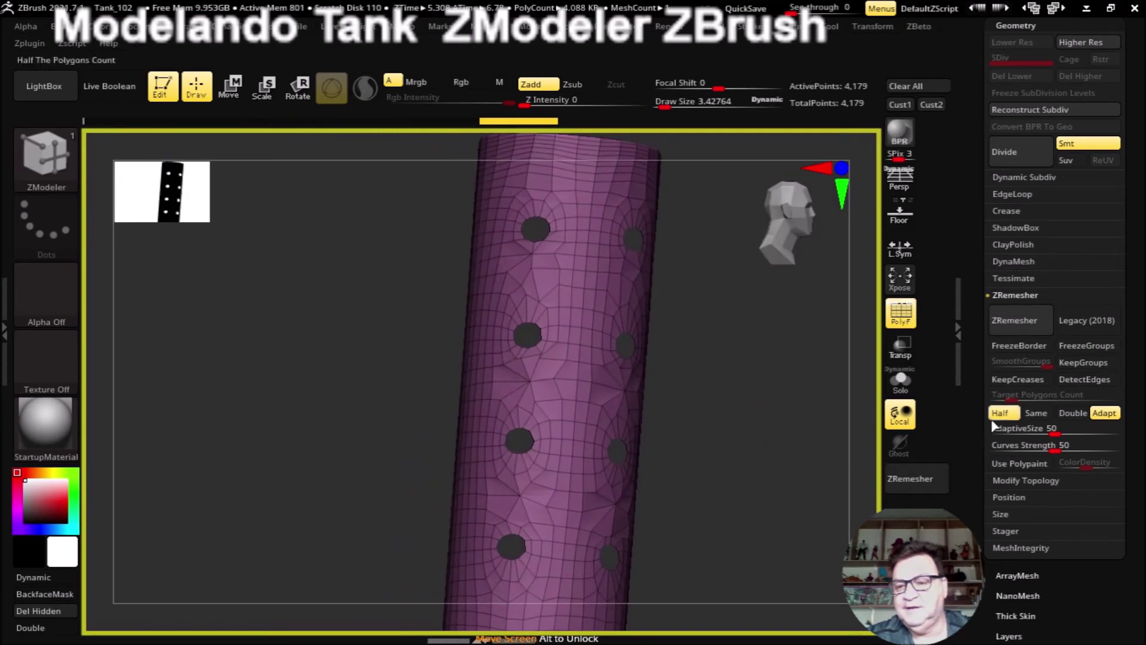
# Step: Rerun ZRemesher with Half disabled, reaching the 2.044 target
pyautogui.click(1000, 413)
pyautogui.moveTo(762, 461); pyautogui.dragTo(791, 460)
pyautogui.click(890, 478)
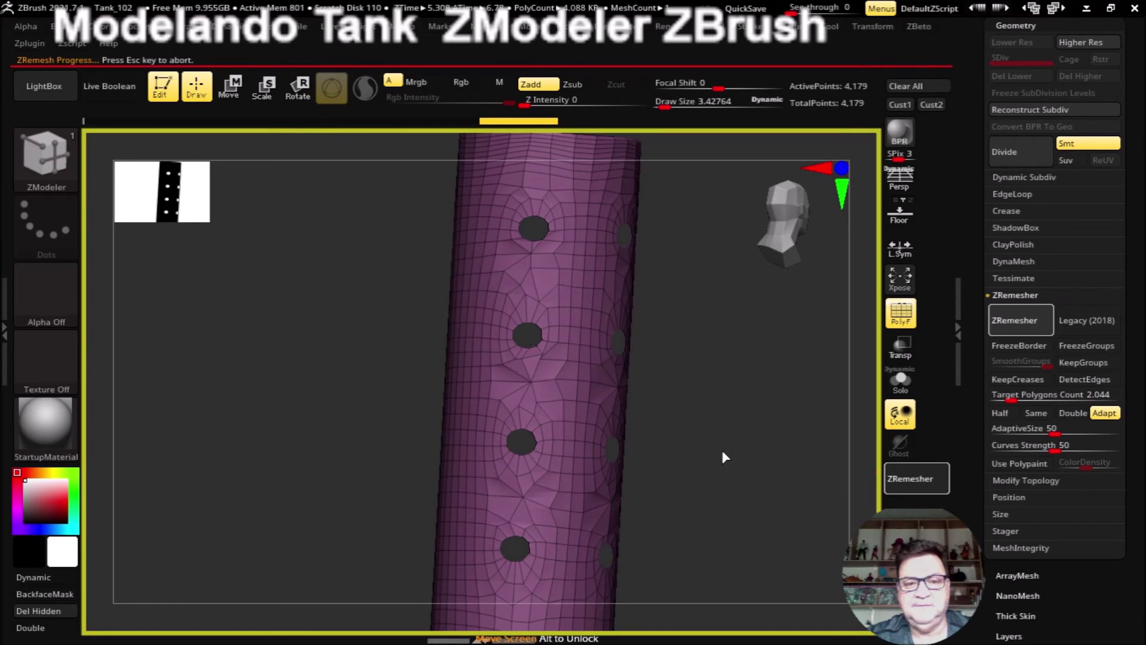
pyautogui.moveTo(716, 442)
pyautogui.mouseDown()
pyautogui.moveTo(720, 455)
pyautogui.moveTo(750, 437)
pyautogui.mouseUp()
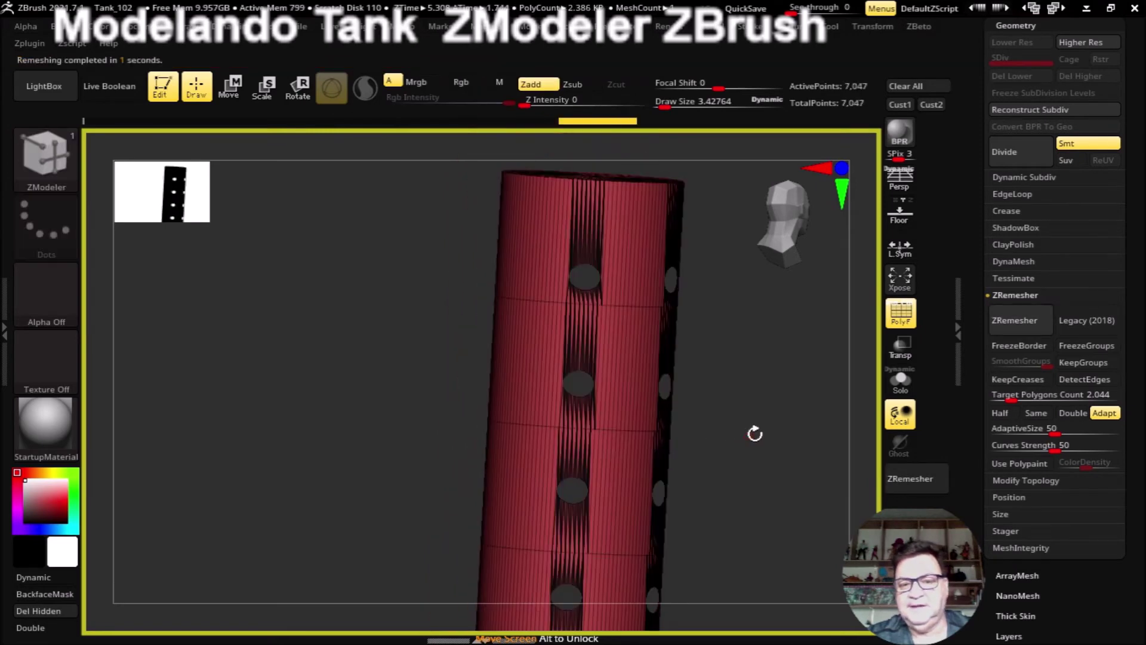
# Step: Show the subtool list and switch back to the Paralama2 tank tool
pyautogui.scroll(3, 1132, 222)
pyautogui.scroll(3, 1027, 375)
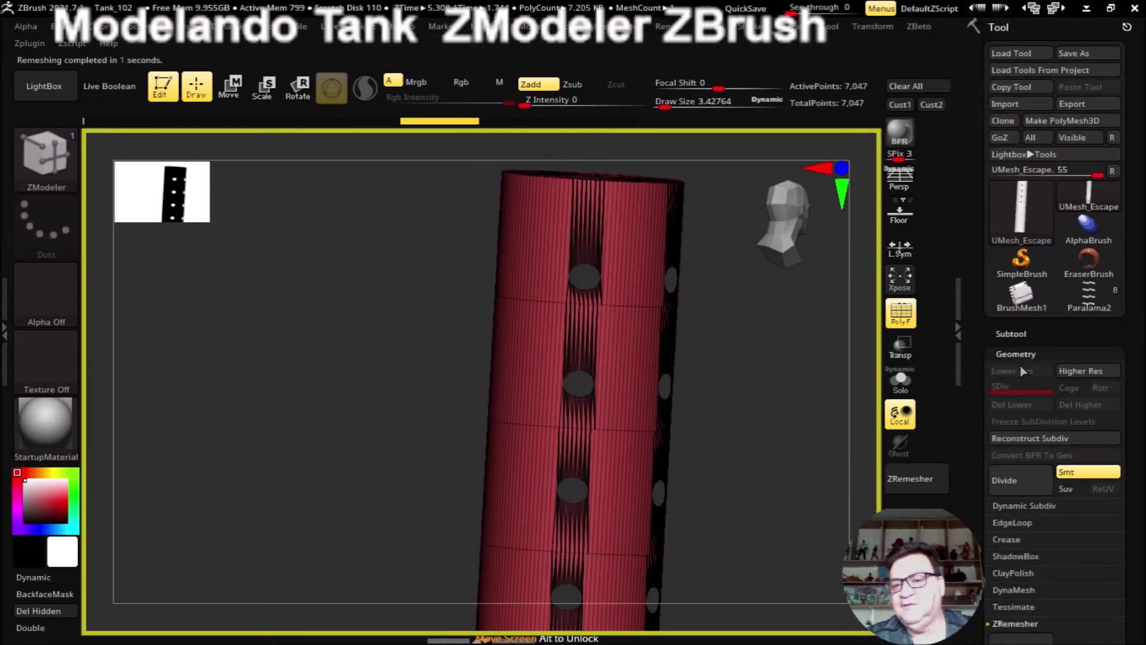
pyautogui.click(1011, 333)
pyautogui.scroll(2, 1073, 290)
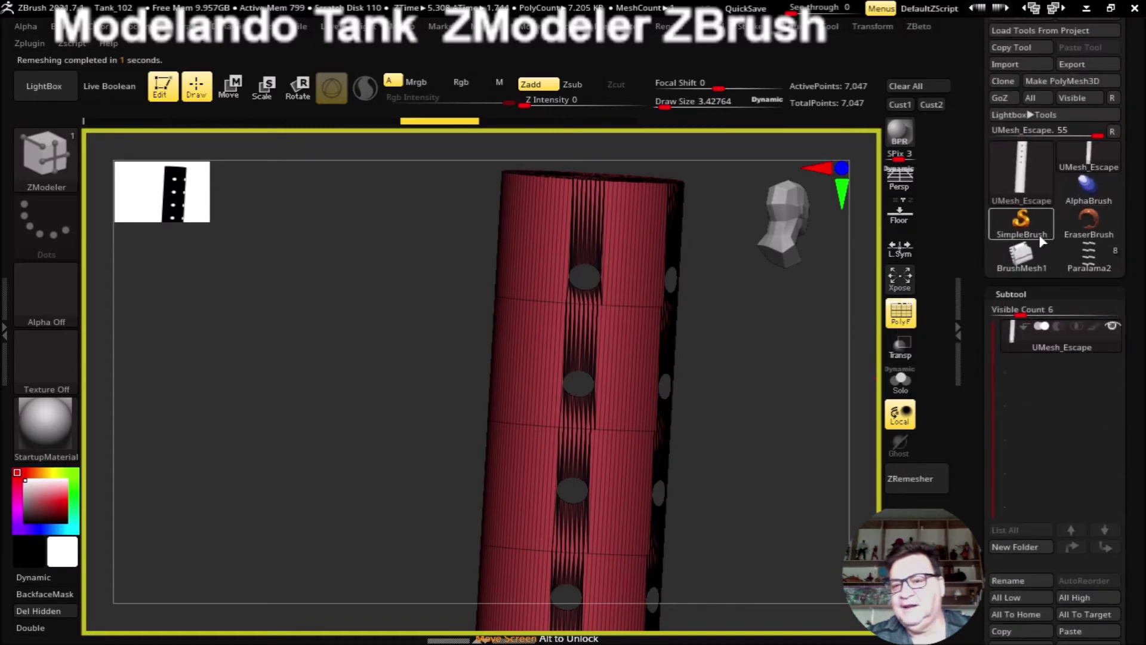
pyautogui.click(1089, 262)
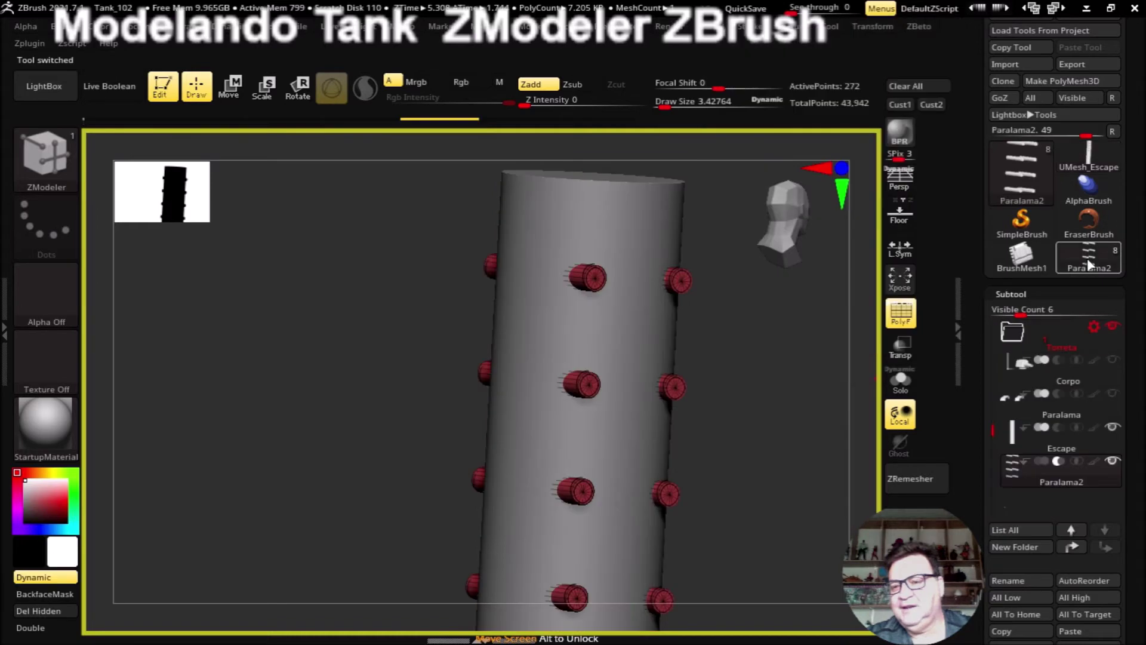
# Step: Turn the exhaust to face front and QuickSave the project
pyautogui.scroll(-1, 1133, 396)
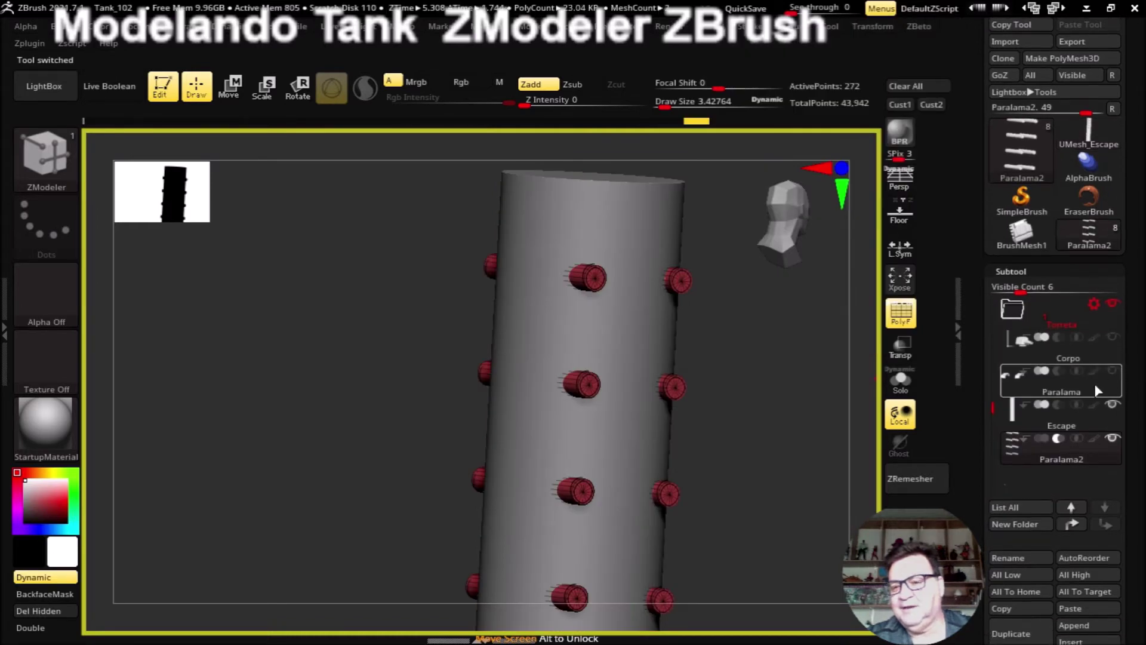
pyautogui.click(1112, 110)
pyautogui.moveTo(1061, 328)
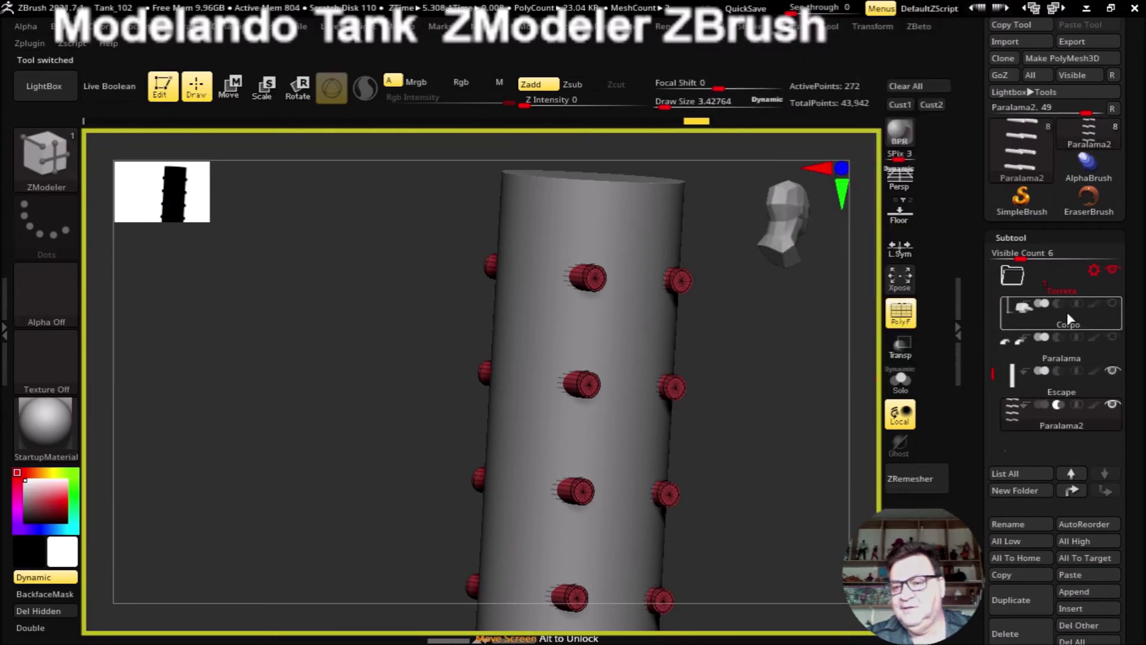
pyautogui.moveTo(757, 473)
pyautogui.keyDown('shift'); pyautogui.mouseDown()
pyautogui.moveTo(726, 398)
pyautogui.moveTo(788, 40)
pyautogui.mouseUp(); pyautogui.keyUp('shift')
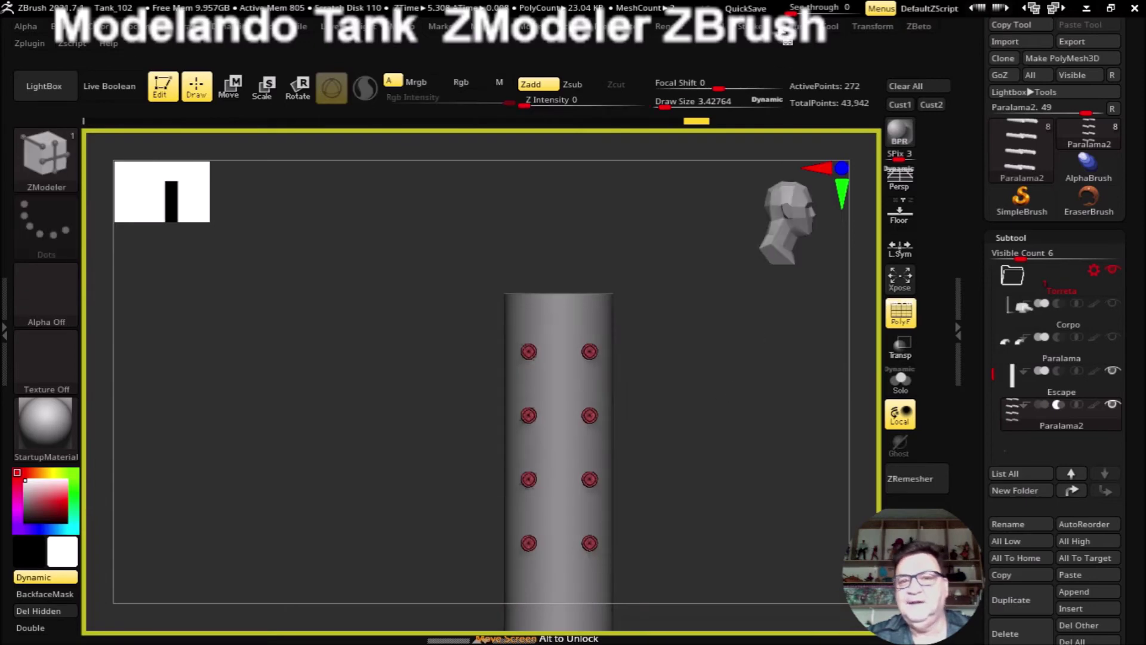
pyautogui.click(747, 9)
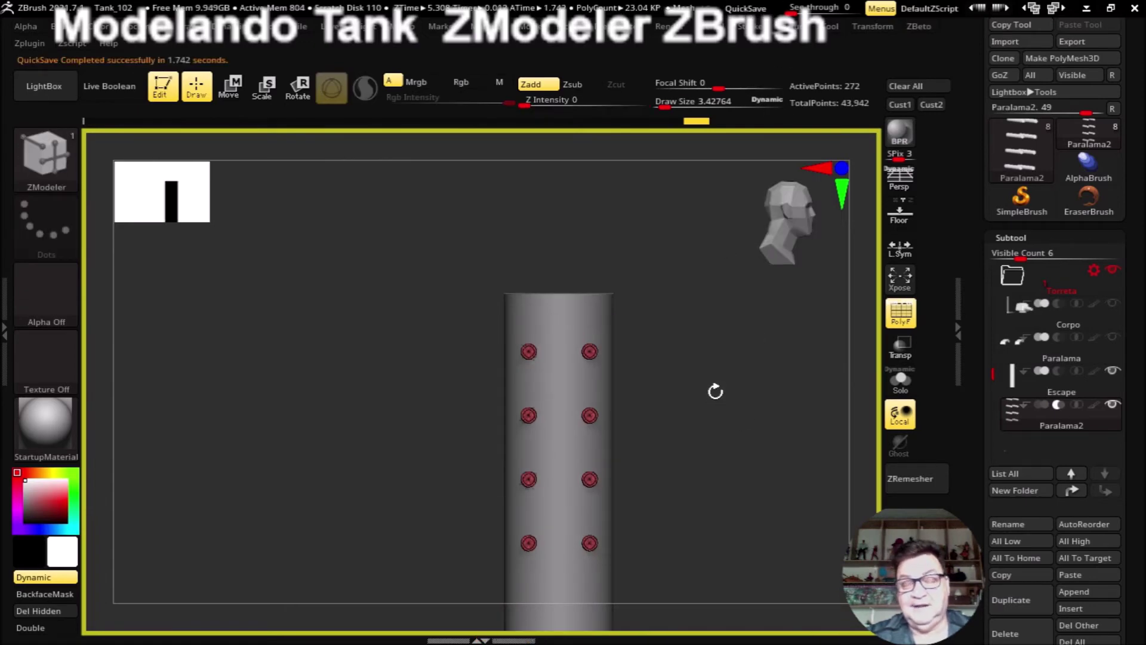
# Step: Make the Escape exhaust subtool the active one
pyautogui.moveTo(715, 392)
pyautogui.keyDown('alt'); pyautogui.mouseDown()
pyautogui.moveTo(703, 401)
pyautogui.moveTo(719, 423)
pyautogui.moveTo(715, 398)
pyautogui.moveTo(817, 387)
pyautogui.mouseUp(); pyautogui.keyUp('alt')
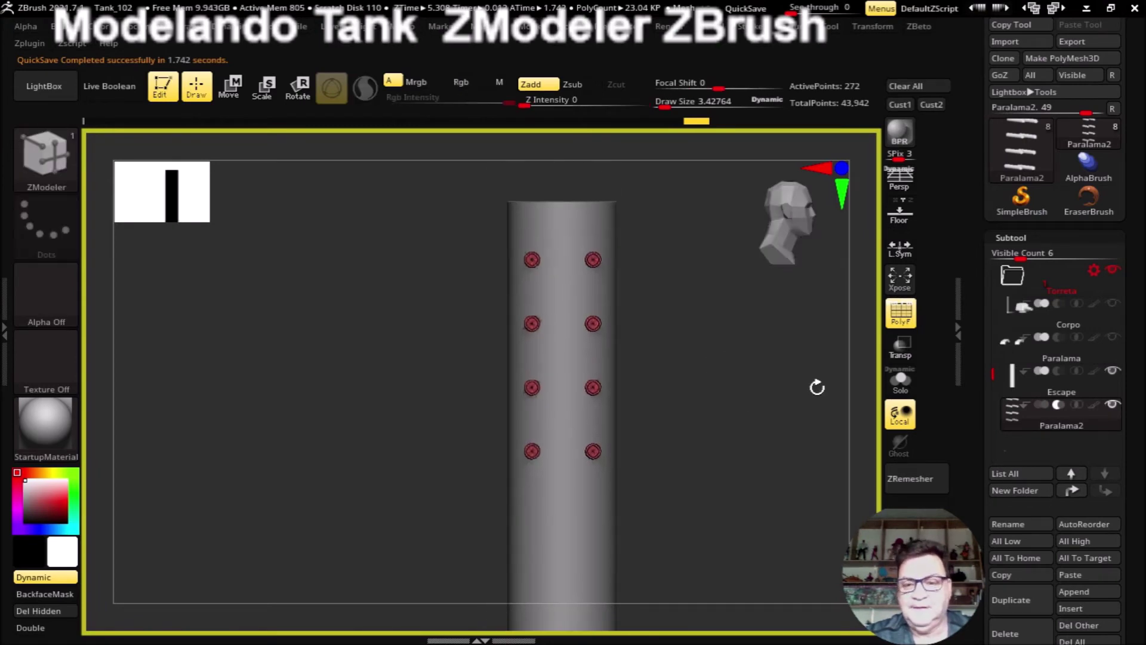
pyautogui.click(1054, 396)
pyautogui.moveTo(709, 412); pyautogui.dragTo(657, 346)
# Step: Set the ZModeler edge action to Insert Single EdgeLoop and turn off Dynamic subdivision
pyautogui.moveTo(507, 228)
pyautogui.mouseDown()
pyautogui.moveTo(701, 402)
pyautogui.moveTo(392, 376)
pyautogui.moveTo(412, 366)
pyautogui.moveTo(423, 408)
pyautogui.moveTo(327, 389)
pyautogui.moveTo(313, 405)
pyautogui.moveTo(323, 384)
pyautogui.moveTo(314, 411)
pyautogui.moveTo(342, 414)
pyautogui.moveTo(326, 411)
pyautogui.mouseUp()
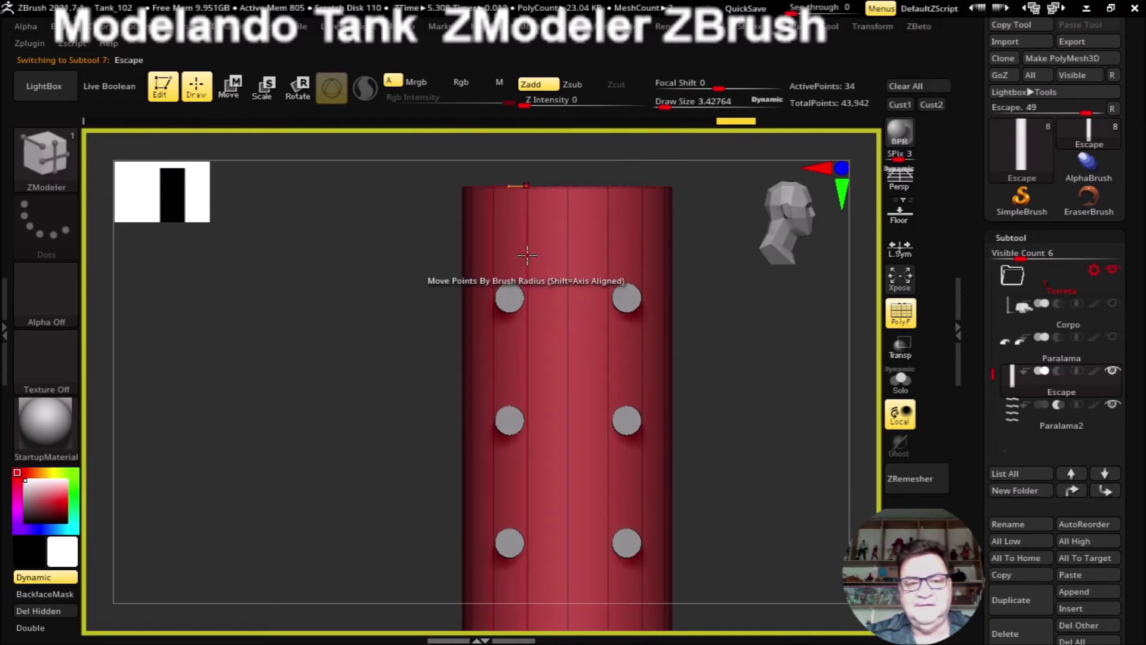
pyautogui.press('space')
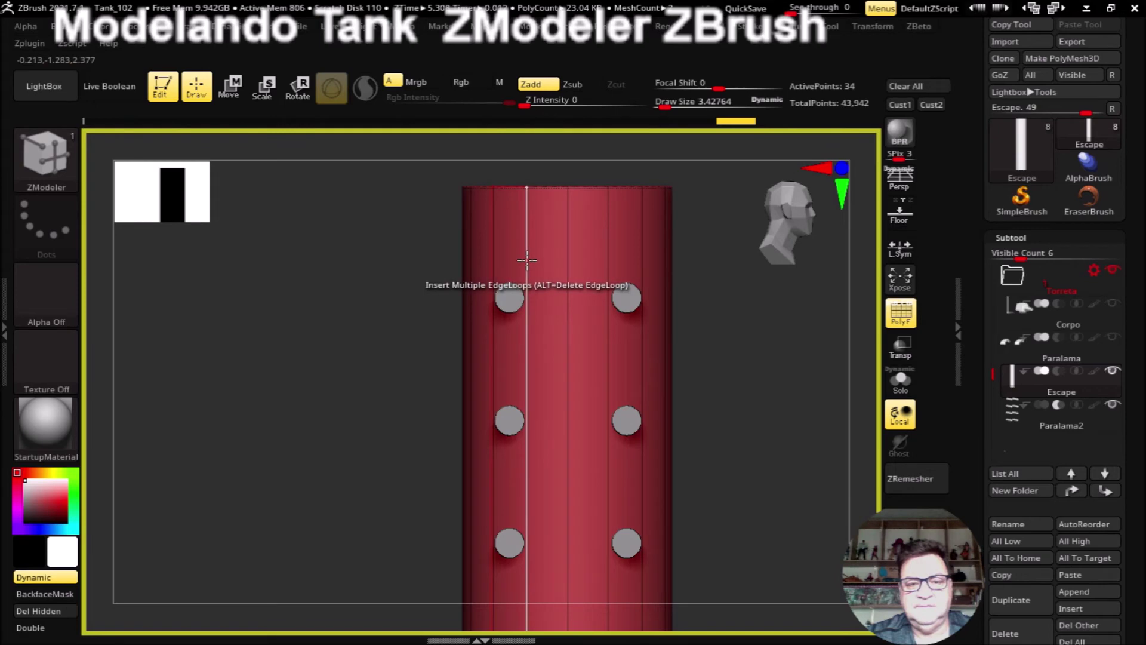
pyautogui.press('space')
pyautogui.click(525, 340)
pyautogui.moveTo(311, 412)
pyautogui.mouseDown()
pyautogui.moveTo(336, 413)
pyautogui.moveTo(317, 417)
pyautogui.mouseUp()
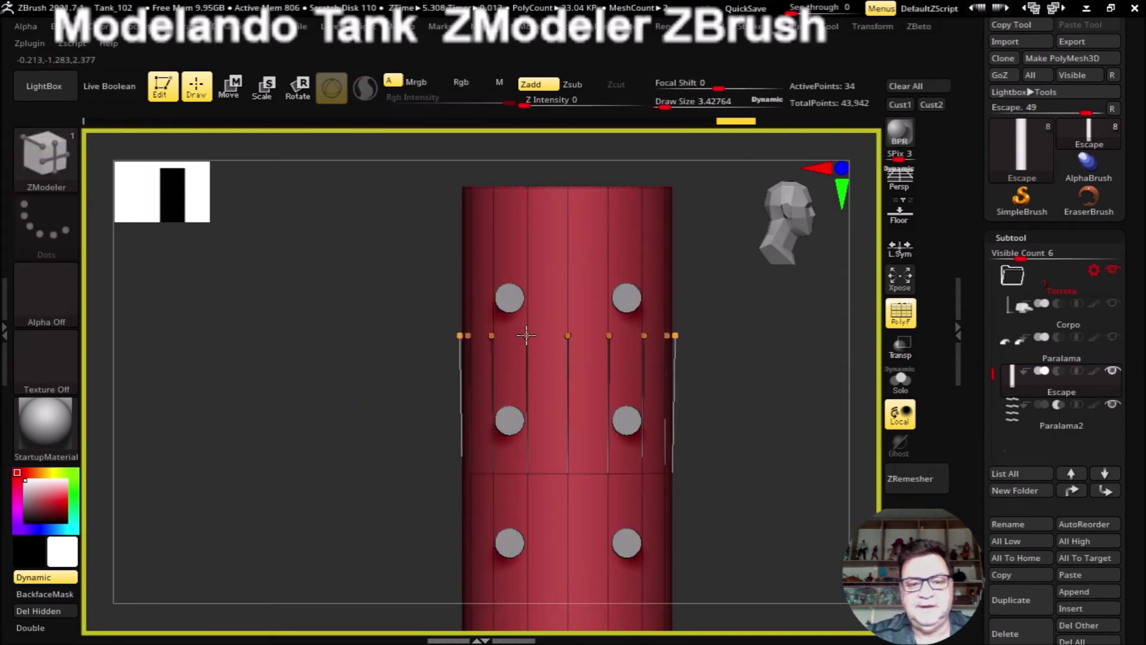
pyautogui.click(37, 577)
pyautogui.scroll(2, 289, 396)
# Step: Insert five horizontal edge loops across the Escape tube near the holes
pyautogui.click(524, 393)
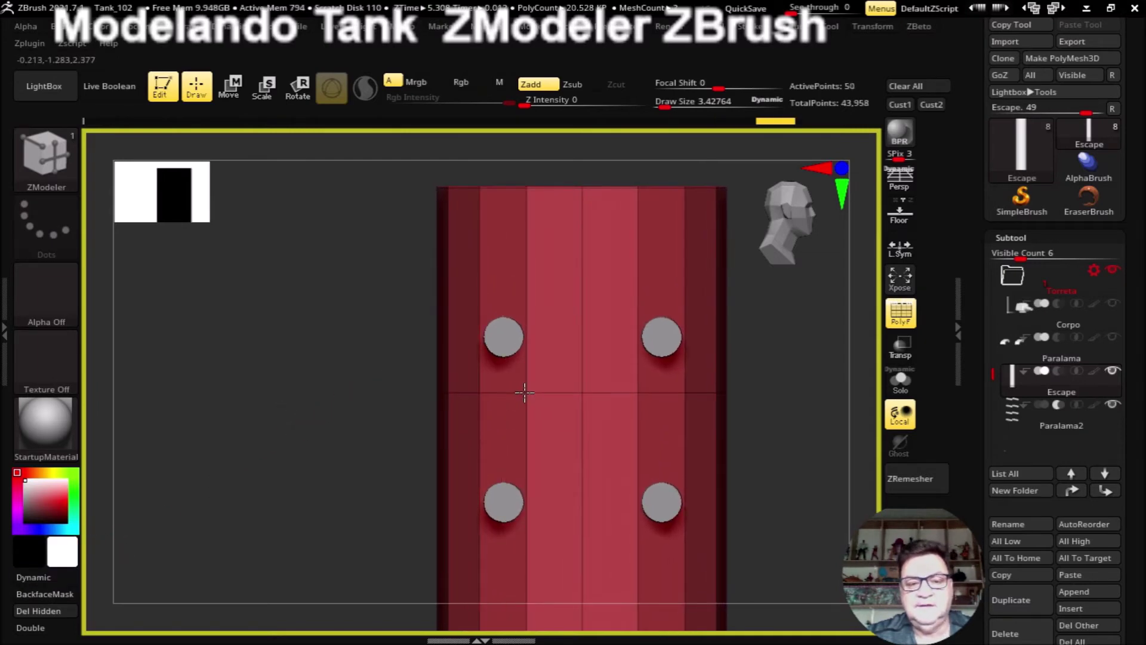
pyautogui.click(526, 288)
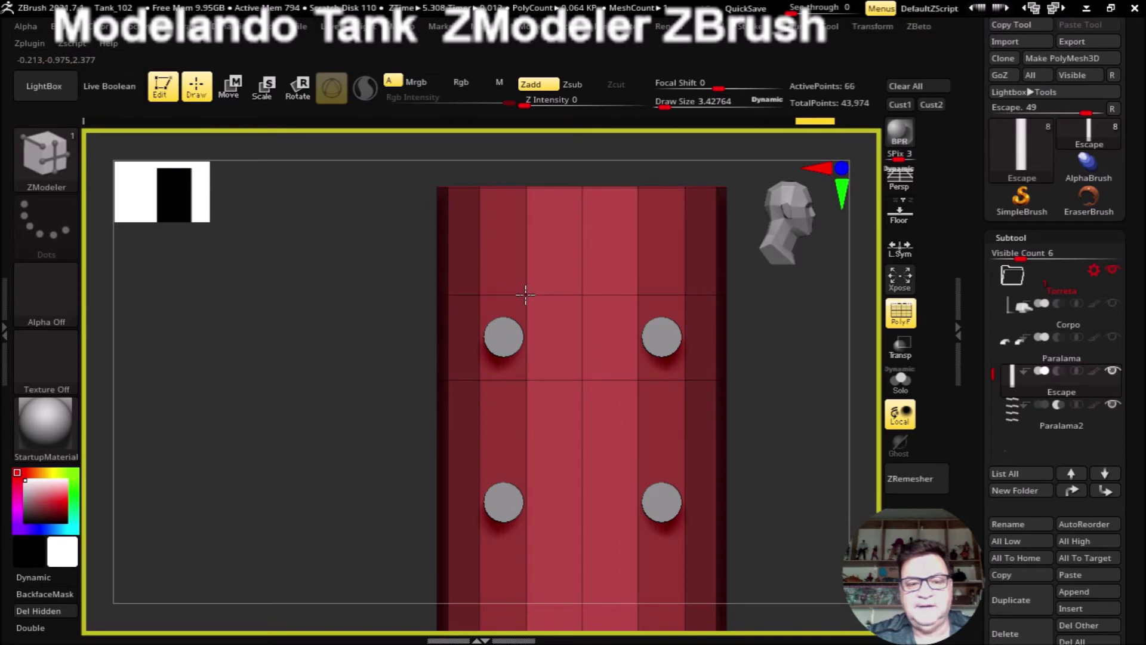
pyautogui.keyDown('alt'); pyautogui.moveTo(307, 440); pyautogui.dragTo(331, 273); pyautogui.keyUp('alt')
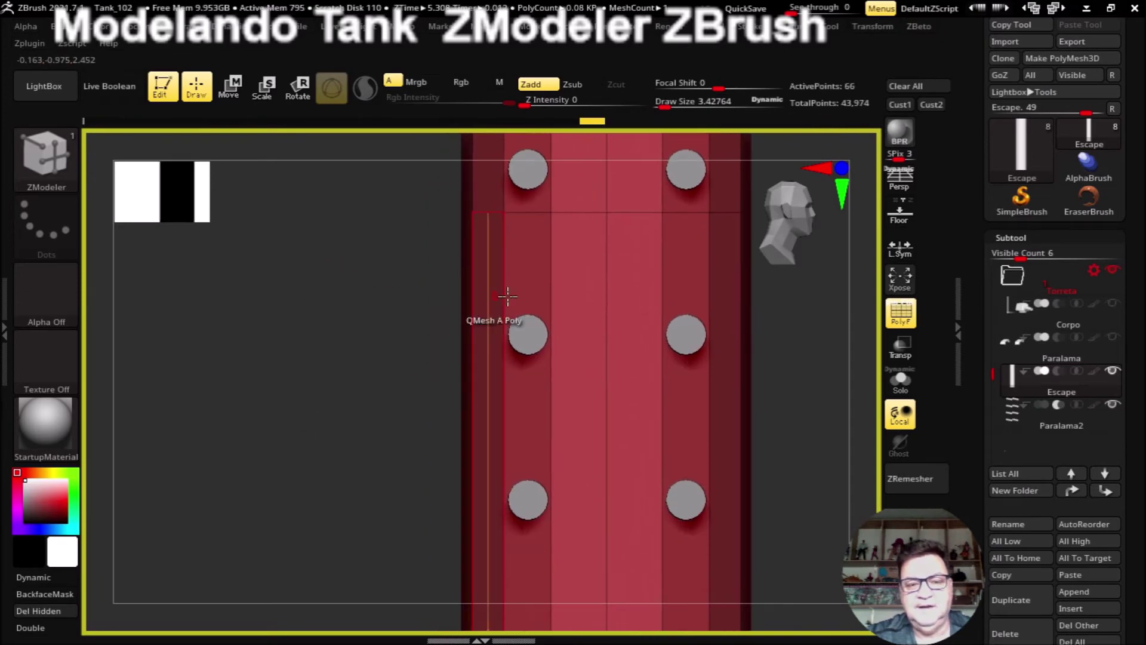
pyautogui.click(550, 288)
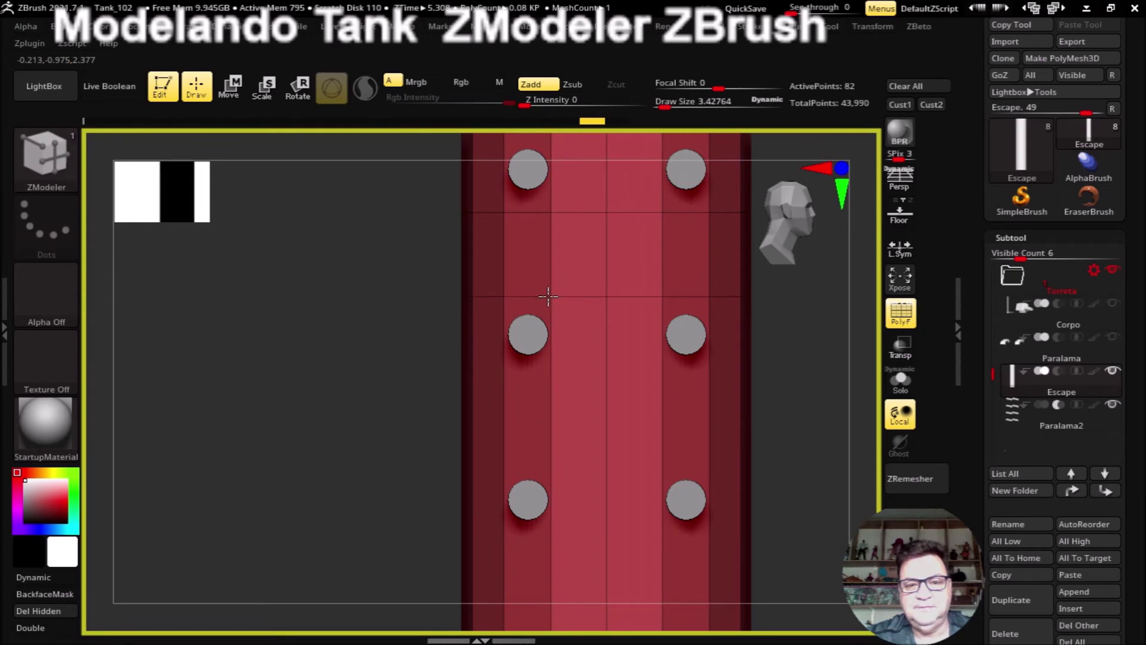
pyautogui.keyDown('alt'); pyautogui.moveTo(382, 335); pyautogui.dragTo(417, 321); pyautogui.keyUp('alt')
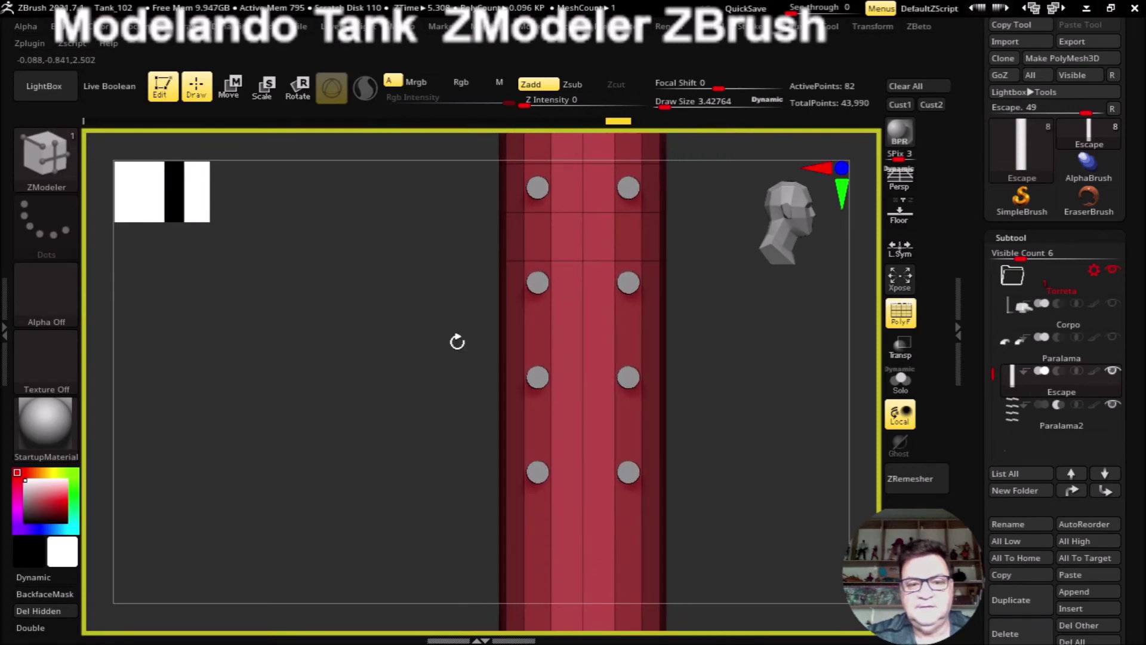
pyautogui.click(550, 325)
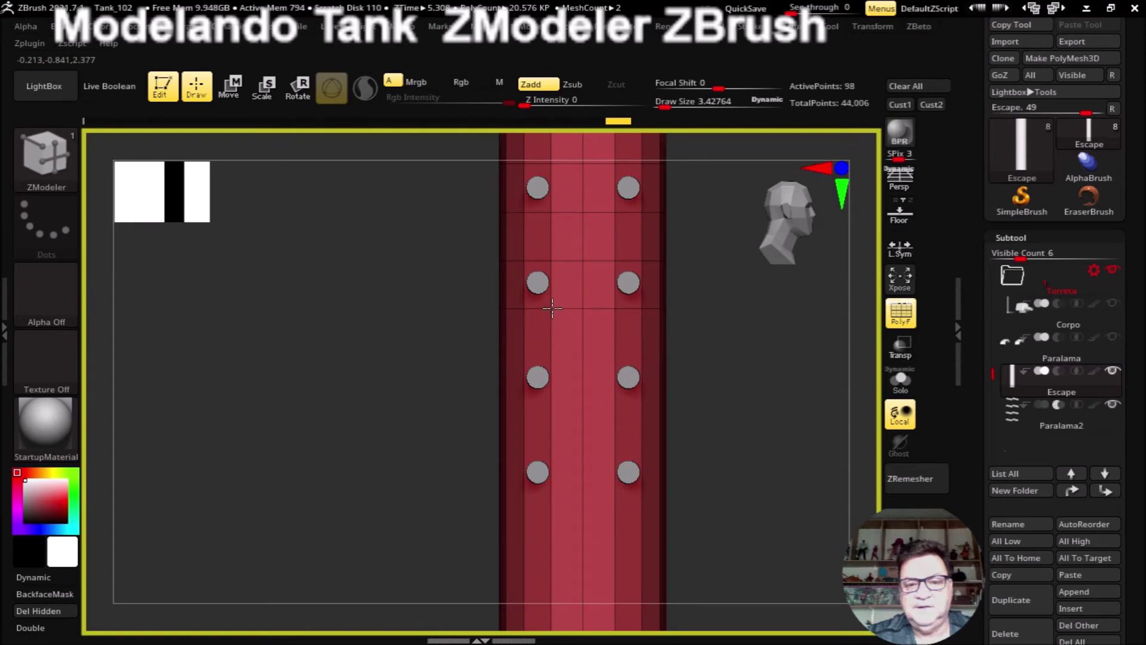
pyautogui.moveTo(428, 376); pyautogui.dragTo(413, 416)
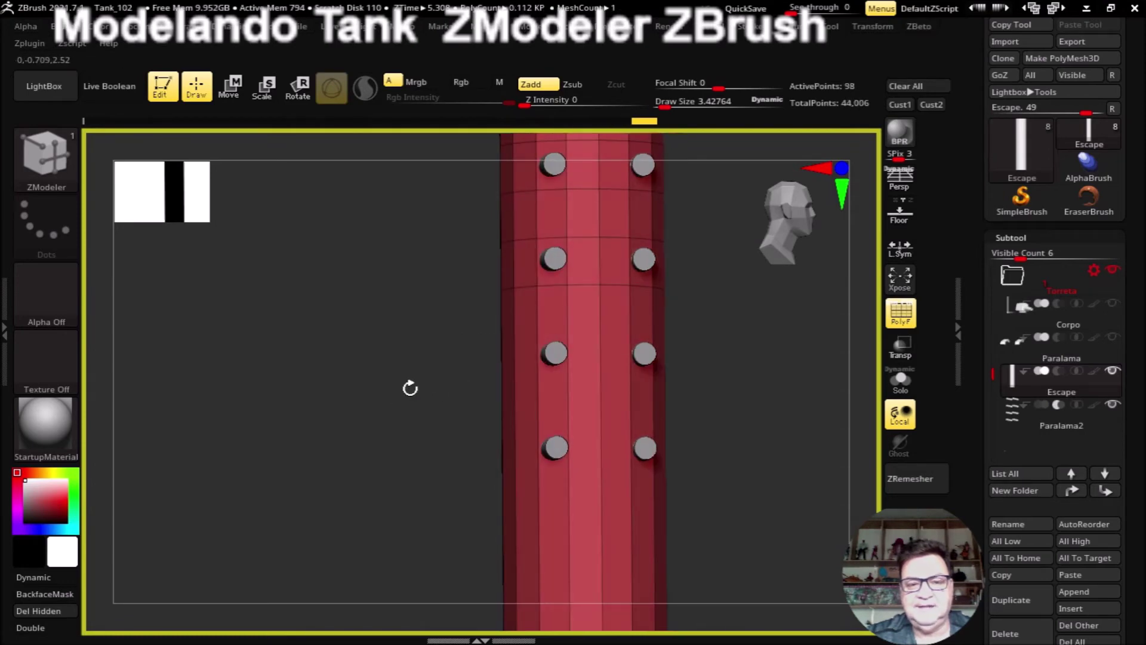
pyautogui.click(568, 350)
# Step: Add three more edge loops lower down and between hole rows, reaching 162 points
pyautogui.click(569, 424)
pyautogui.moveTo(423, 426); pyautogui.dragTo(373, 458)
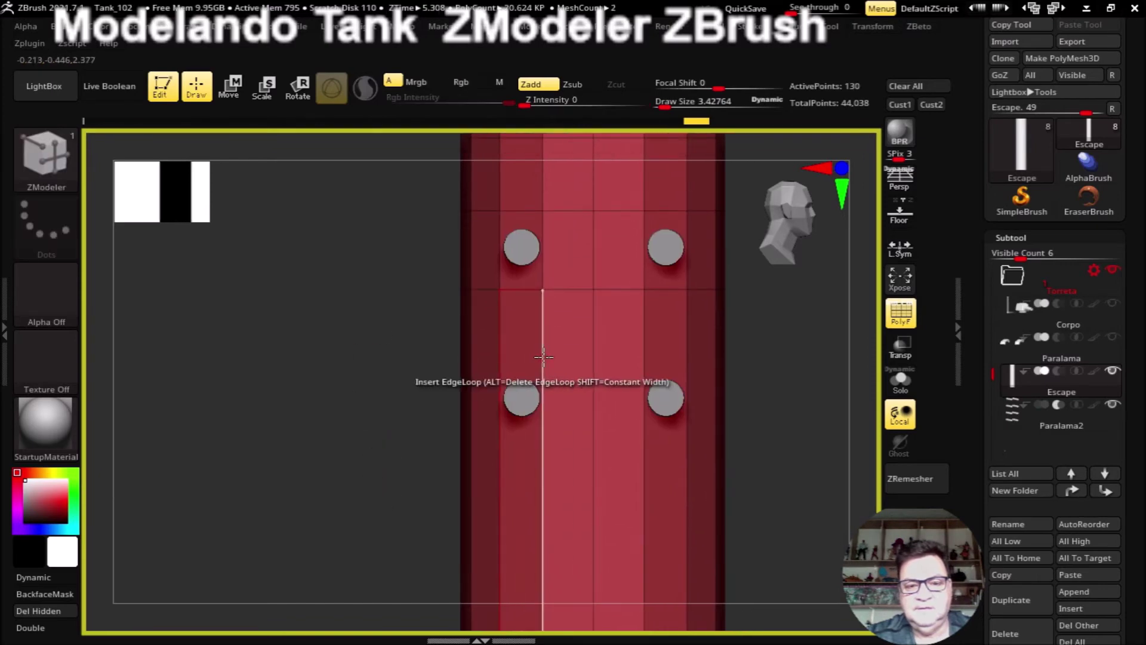
pyautogui.click(543, 364)
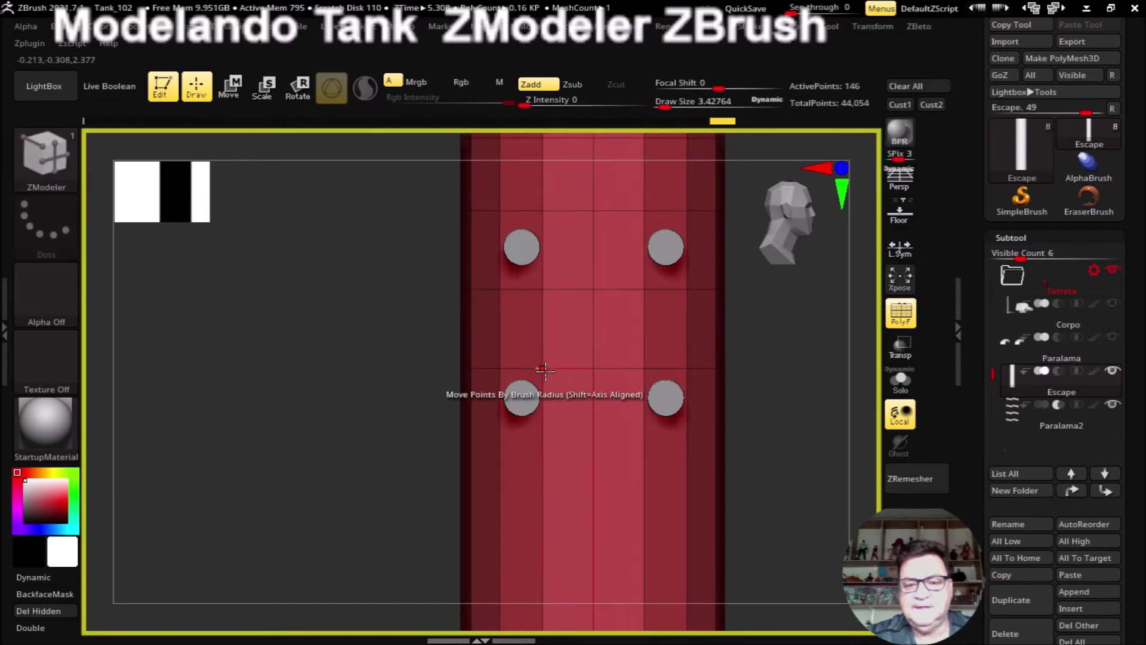
pyautogui.click(543, 436)
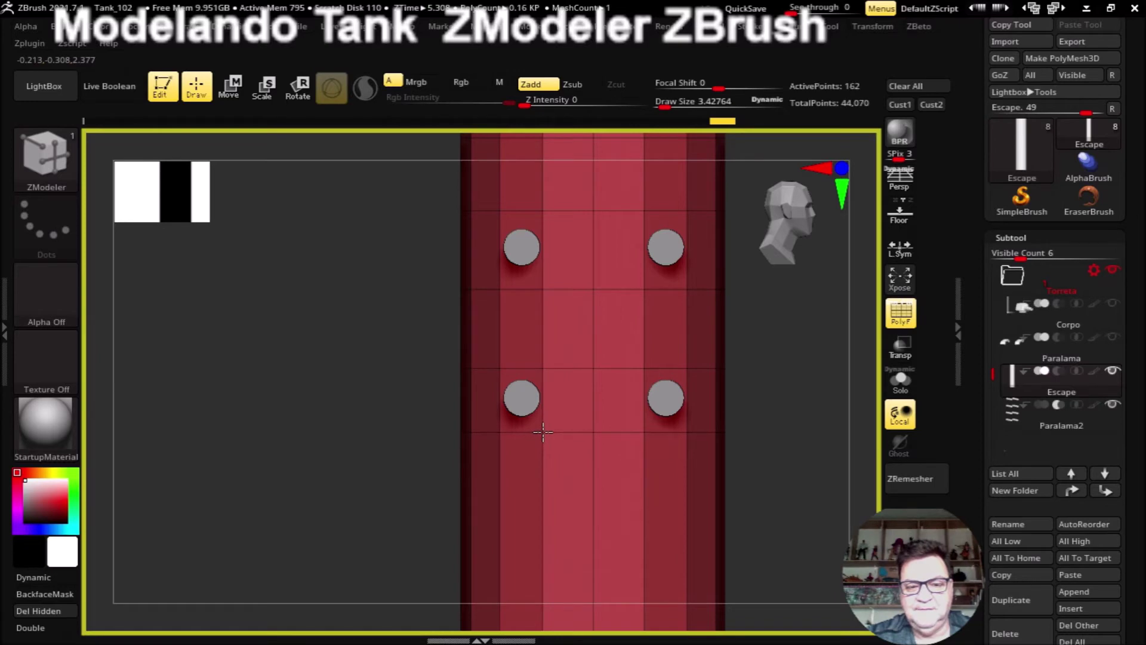
pyautogui.moveTo(340, 448)
pyautogui.keyDown('ctrl'); pyautogui.mouseDown(button='right')
pyautogui.moveTo(259, 379)
pyautogui.moveTo(750, 389)
pyautogui.mouseUp(button='right'); pyautogui.keyUp('ctrl')
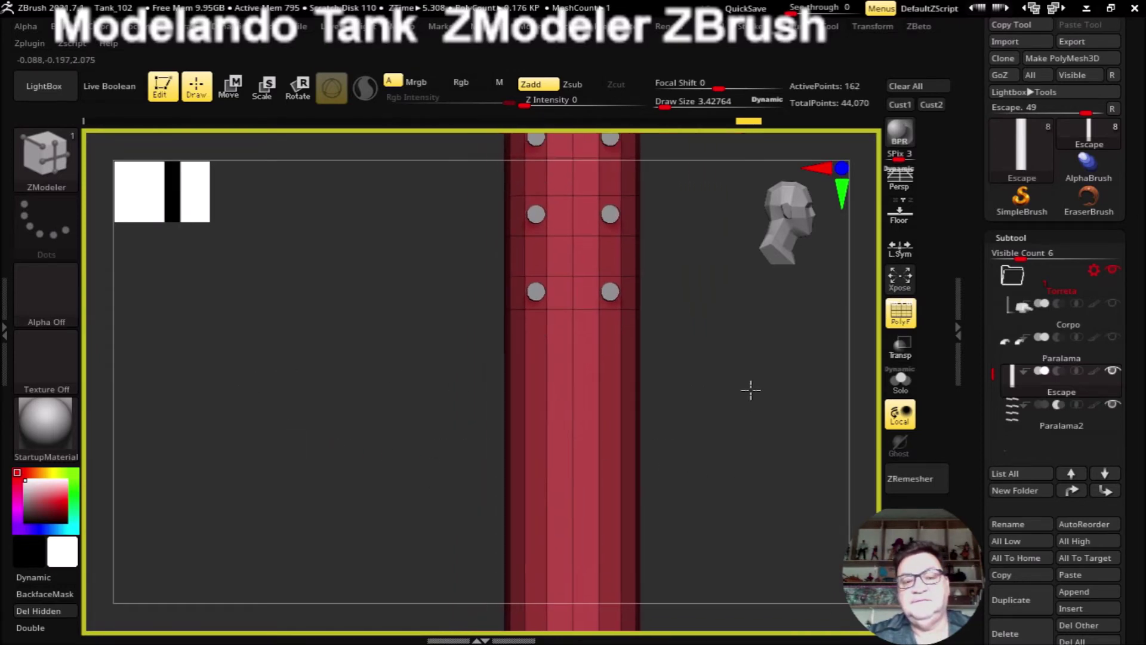
pyautogui.moveTo(751, 390); pyautogui.dragTo(619, 349)
pyautogui.press('space')
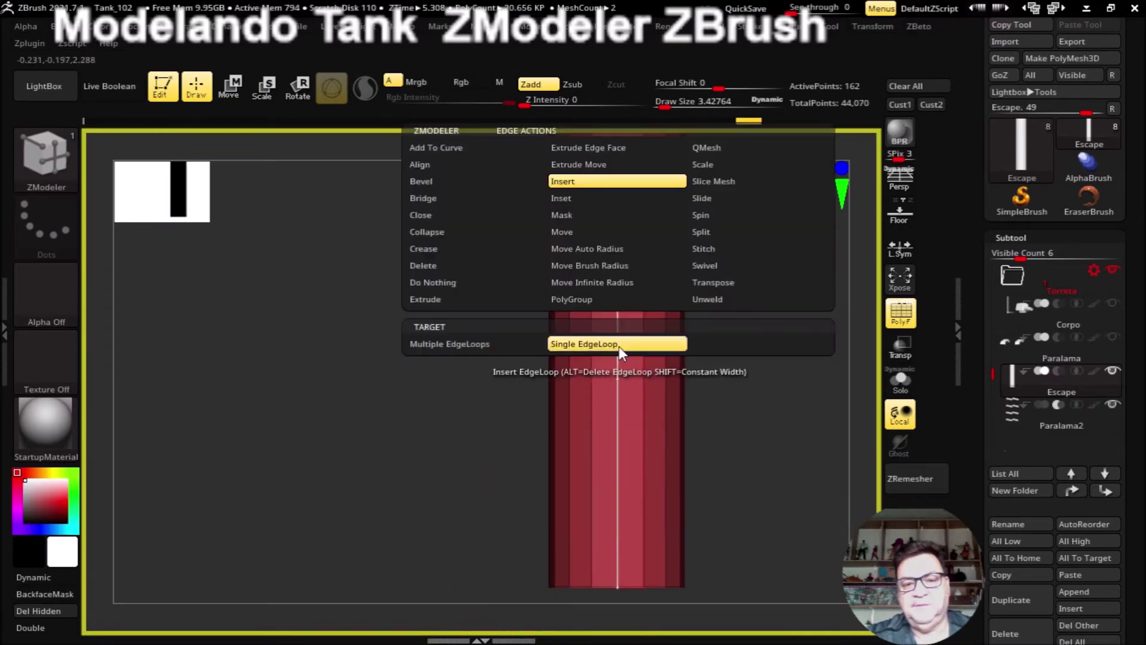
# Step: Insert multiple evenly spaced edge loops along the Escape tube
pyautogui.click(502, 350)
pyautogui.click(600, 413)
pyautogui.click(599, 418)
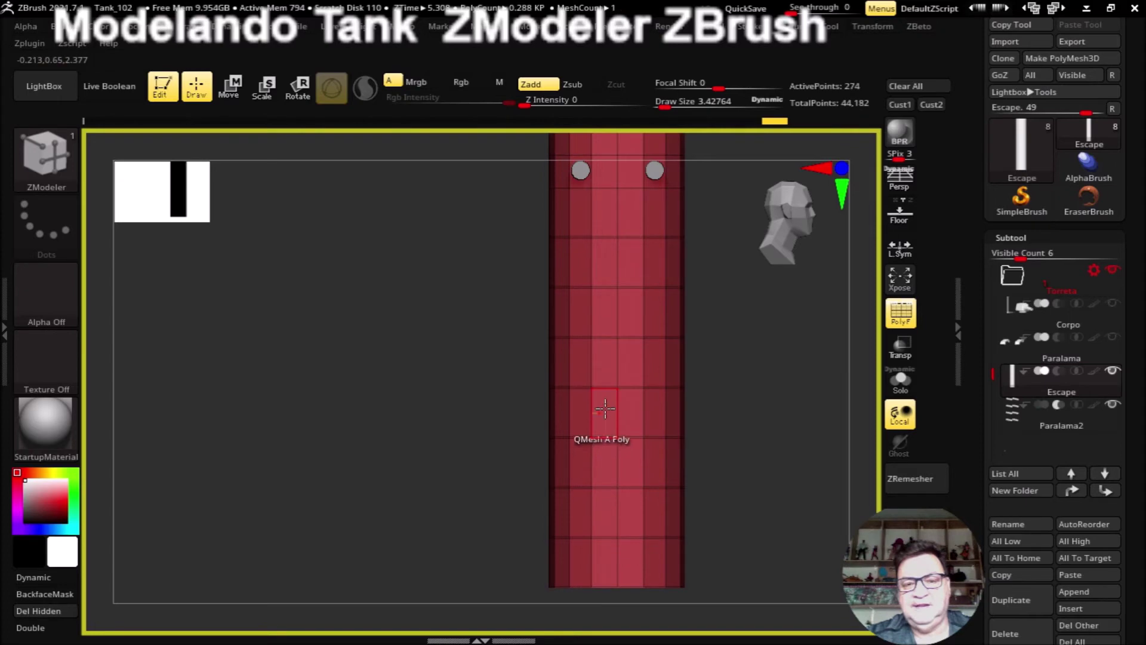
# Step: Set the ZModeler edge action to Crease EdgeLoop Complete
pyautogui.press('space')
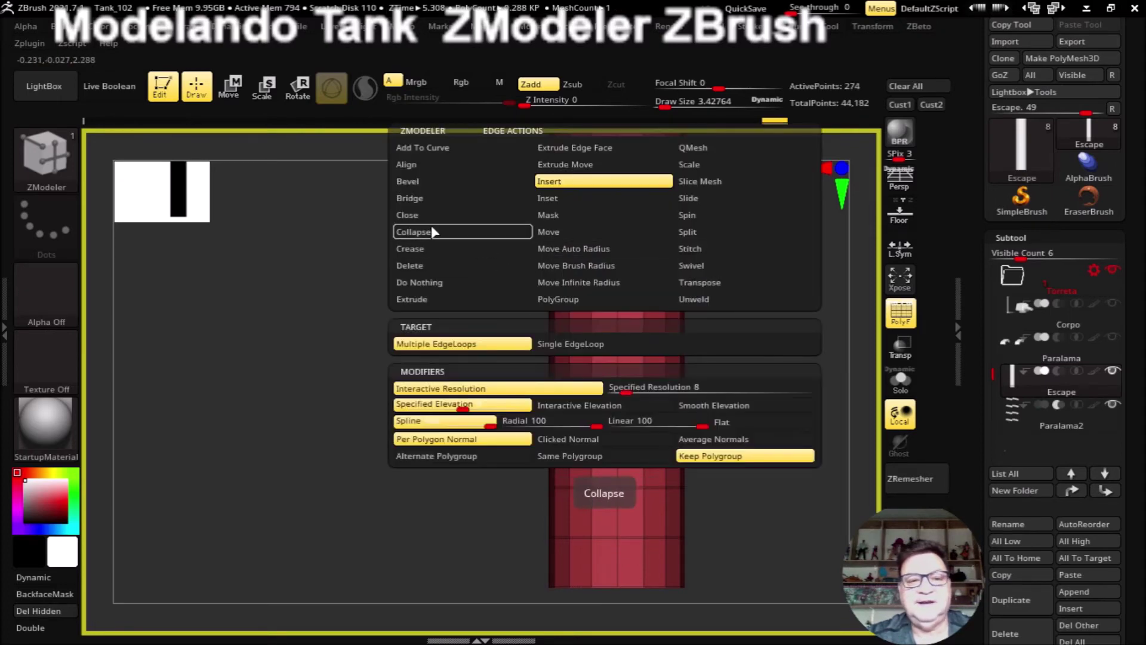
pyautogui.click(418, 250)
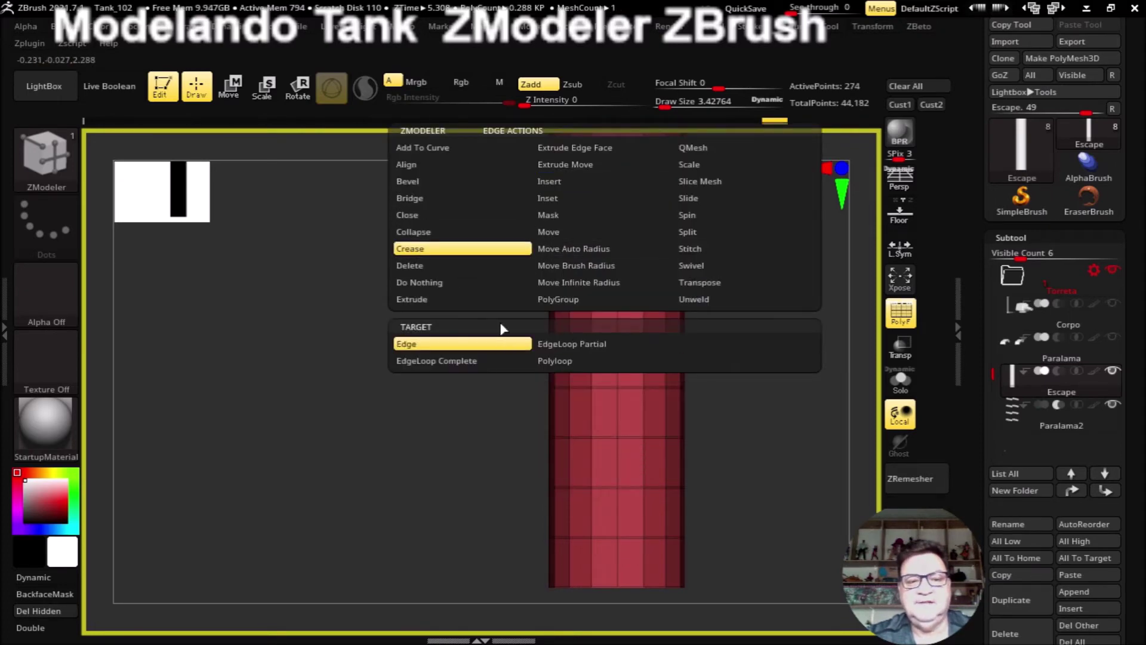
pyautogui.click(470, 361)
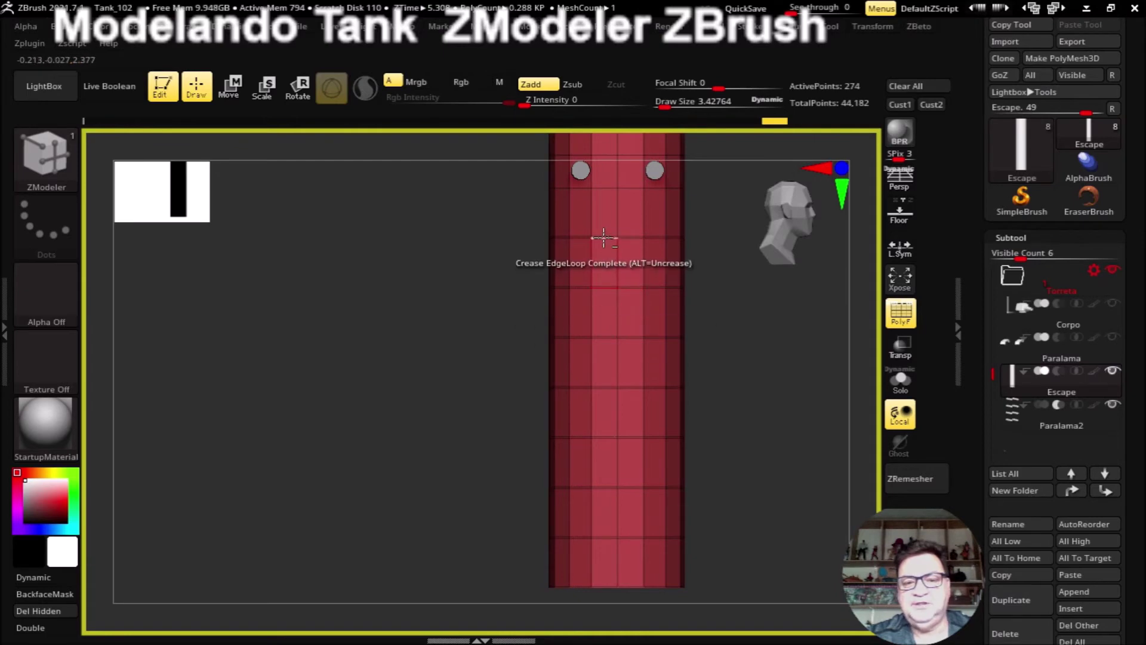
pyautogui.moveTo(437, 460)
pyautogui.mouseDown()
pyautogui.moveTo(424, 435)
pyautogui.moveTo(714, 348)
pyautogui.moveTo(685, 448)
pyautogui.moveTo(708, 441)
pyautogui.moveTo(697, 411)
pyautogui.moveTo(647, 427)
pyautogui.moveTo(683, 404)
pyautogui.moveTo(685, 451)
pyautogui.mouseUp()
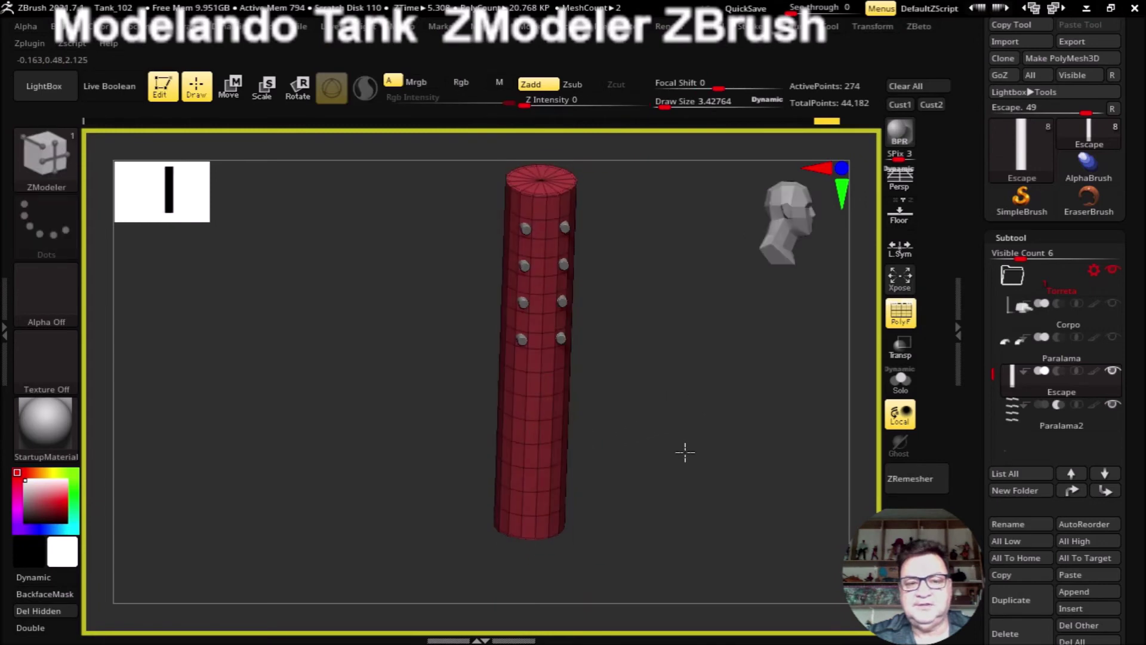
# Step: Turn Dynamic subdivision and Live Boolean back on and hide the polygroup wireframe
pyautogui.click(33, 577)
pyautogui.moveTo(302, 522)
pyautogui.mouseDown()
pyautogui.moveTo(326, 447)
pyautogui.moveTo(361, 484)
pyautogui.moveTo(675, 432)
pyautogui.moveTo(701, 484)
pyautogui.moveTo(831, 346)
pyautogui.moveTo(735, 412)
pyautogui.moveTo(378, 279)
pyautogui.mouseUp()
pyautogui.click(901, 313)
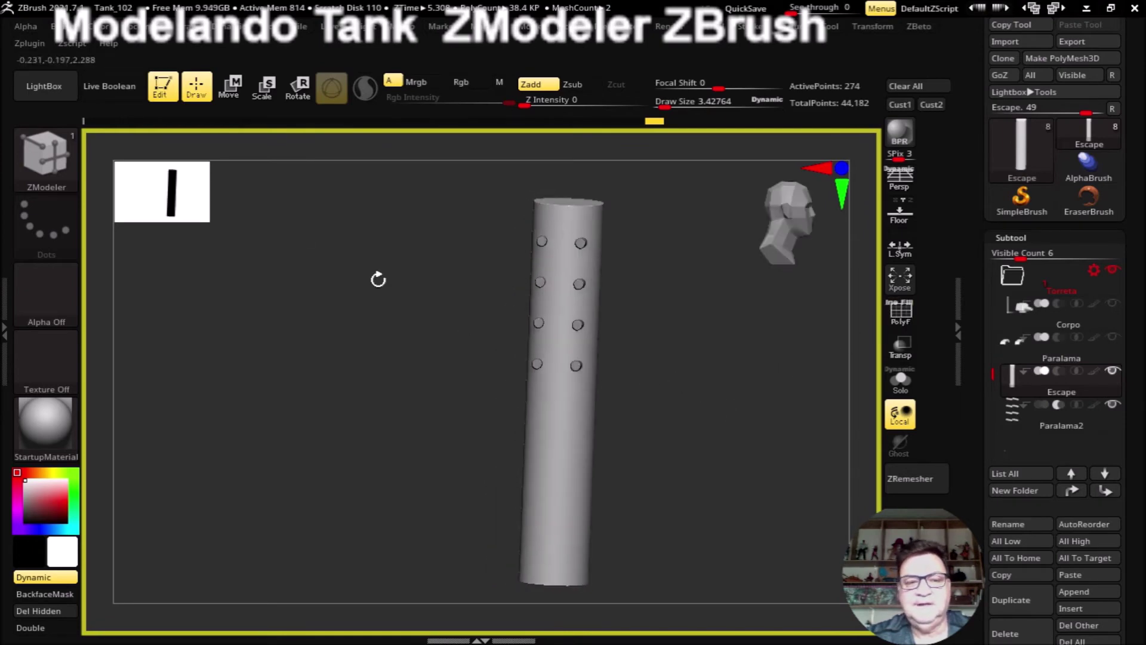
pyautogui.click(127, 96)
pyautogui.moveTo(709, 371)
pyautogui.mouseDown()
pyautogui.moveTo(739, 361)
pyautogui.moveTo(729, 358)
pyautogui.moveTo(740, 400)
pyautogui.mouseUp()
# Step: Bake the live boolean into UMesh_Escape1 with DSDiv enabled
pyautogui.moveTo(1130, 404); pyautogui.dragTo(1128, 154)
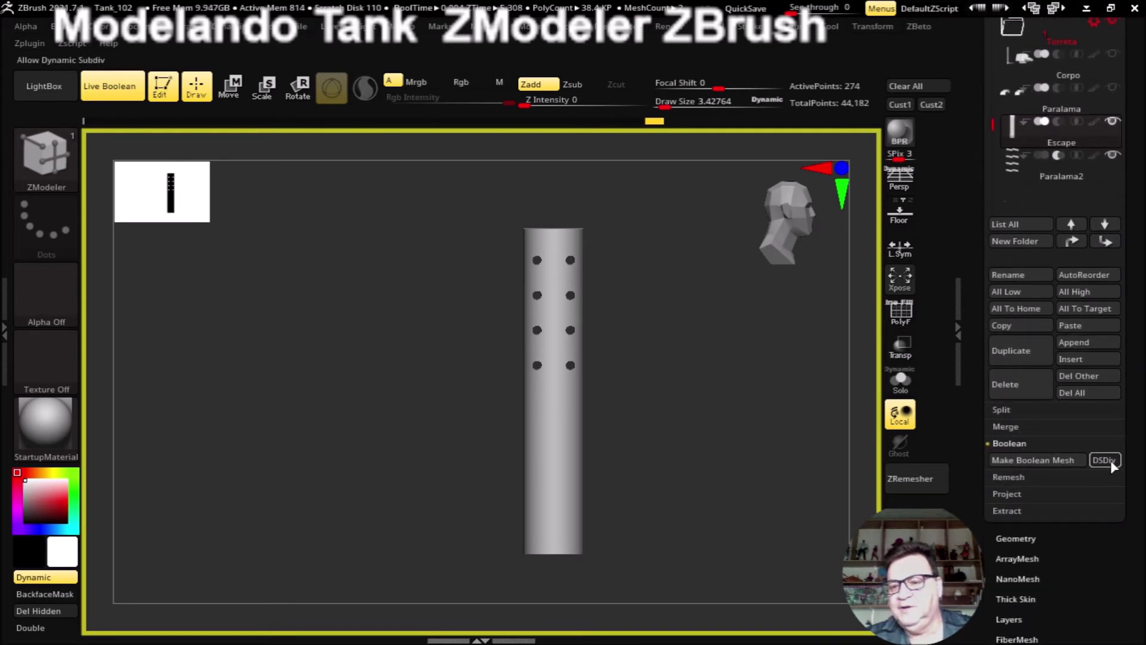
pyautogui.click(1105, 461)
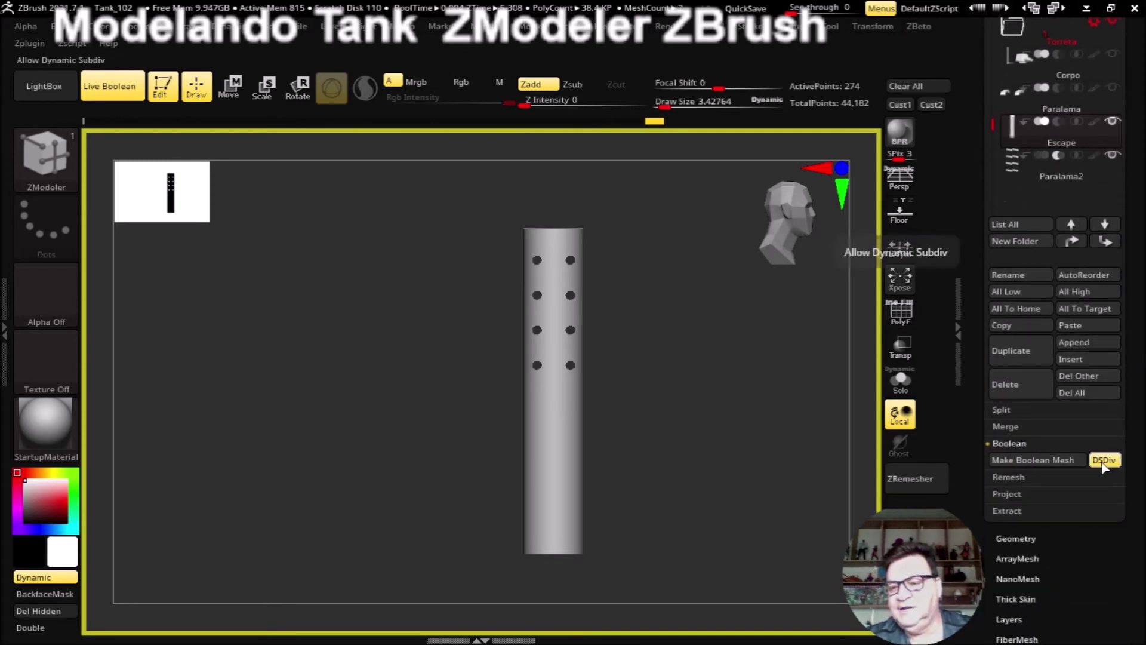
pyautogui.click(1023, 461)
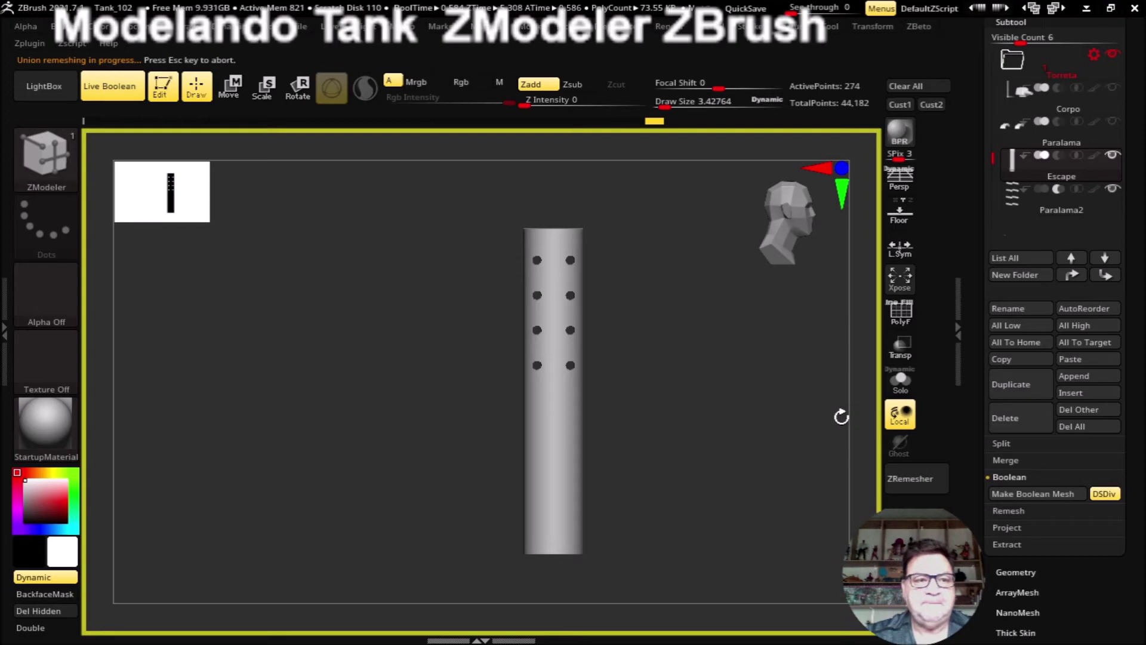
pyautogui.scroll(5, 1137, 292)
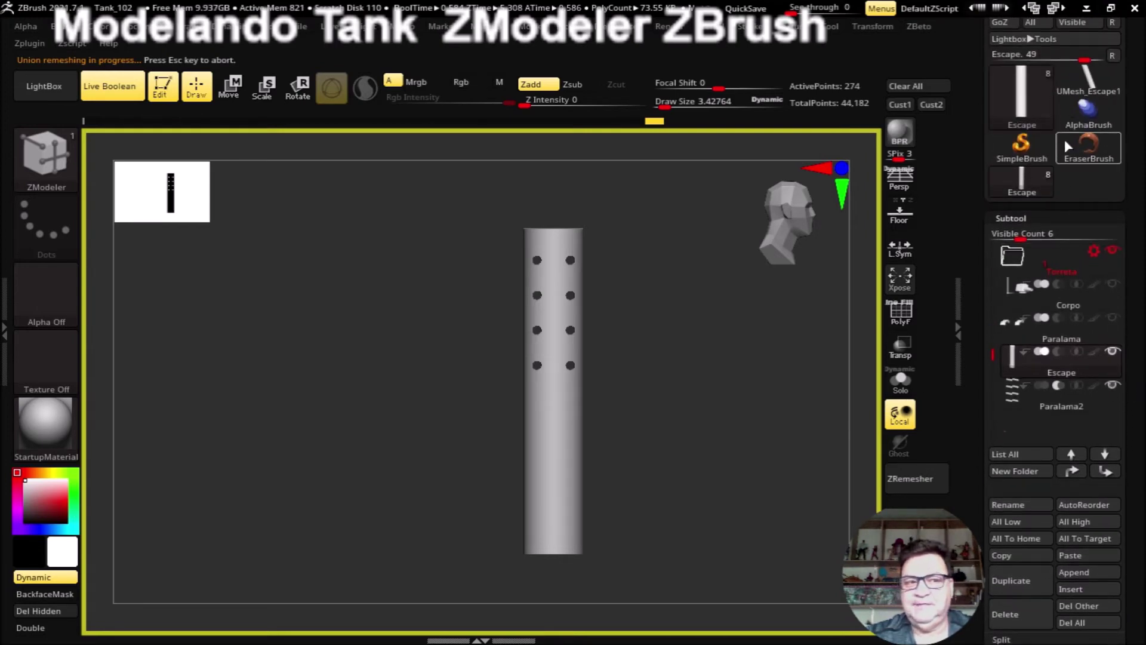
pyautogui.moveTo(1111, 387)
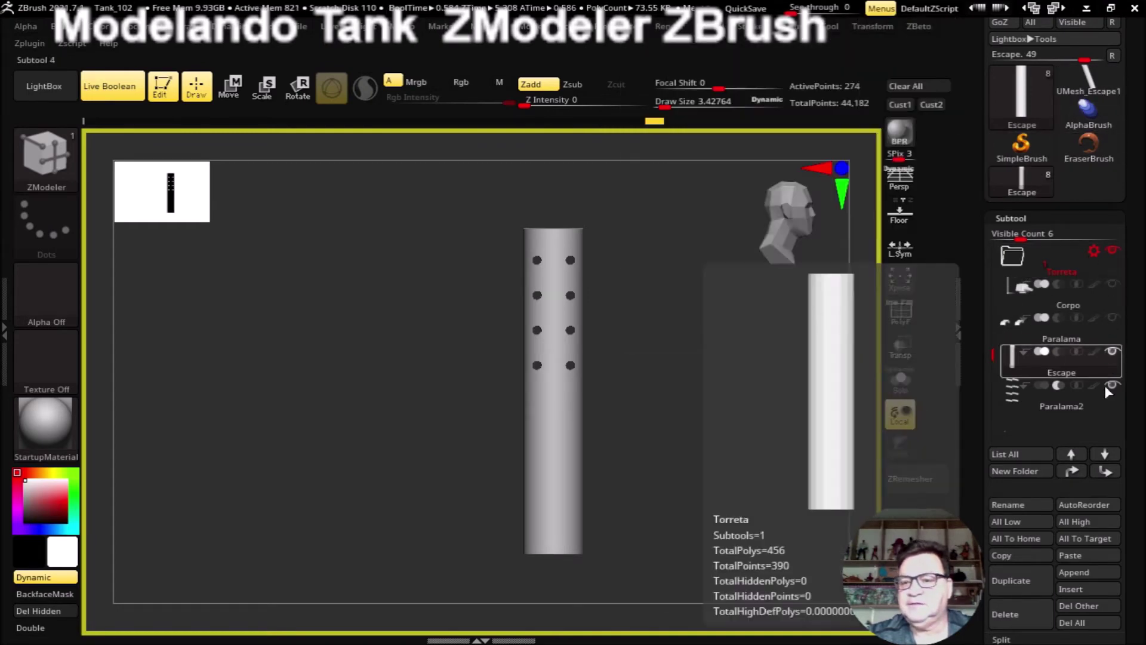
pyautogui.click(1078, 590)
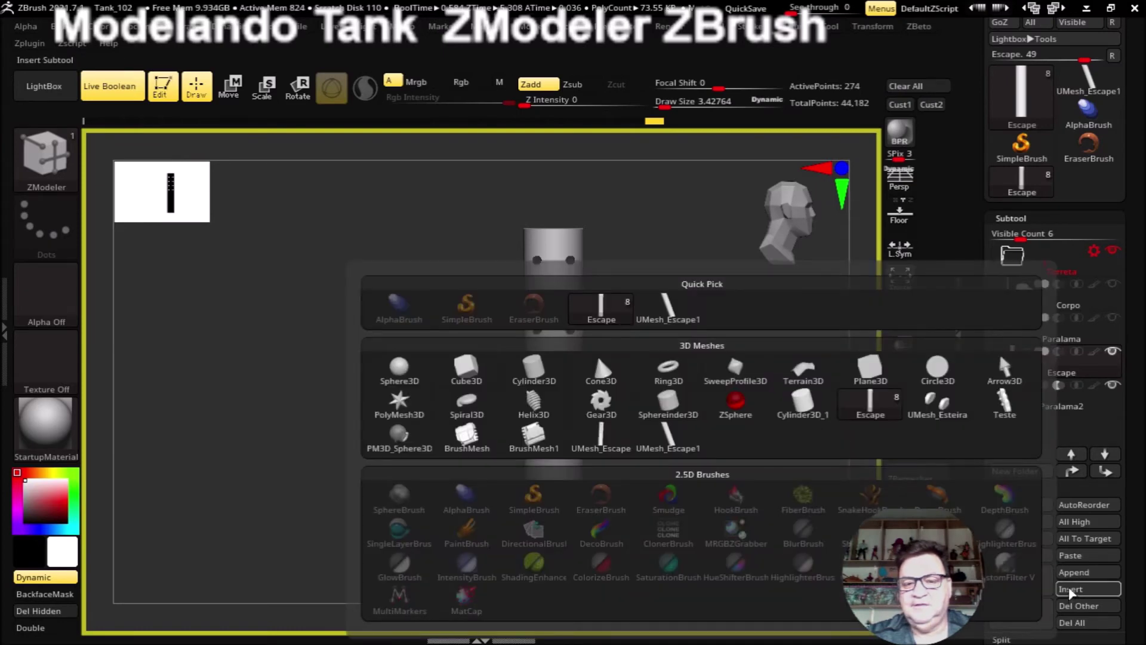
# Step: Switch to the 28,743-point UMesh_Escape1 tool, frame it and enable PolyF
pyautogui.click(1078, 89)
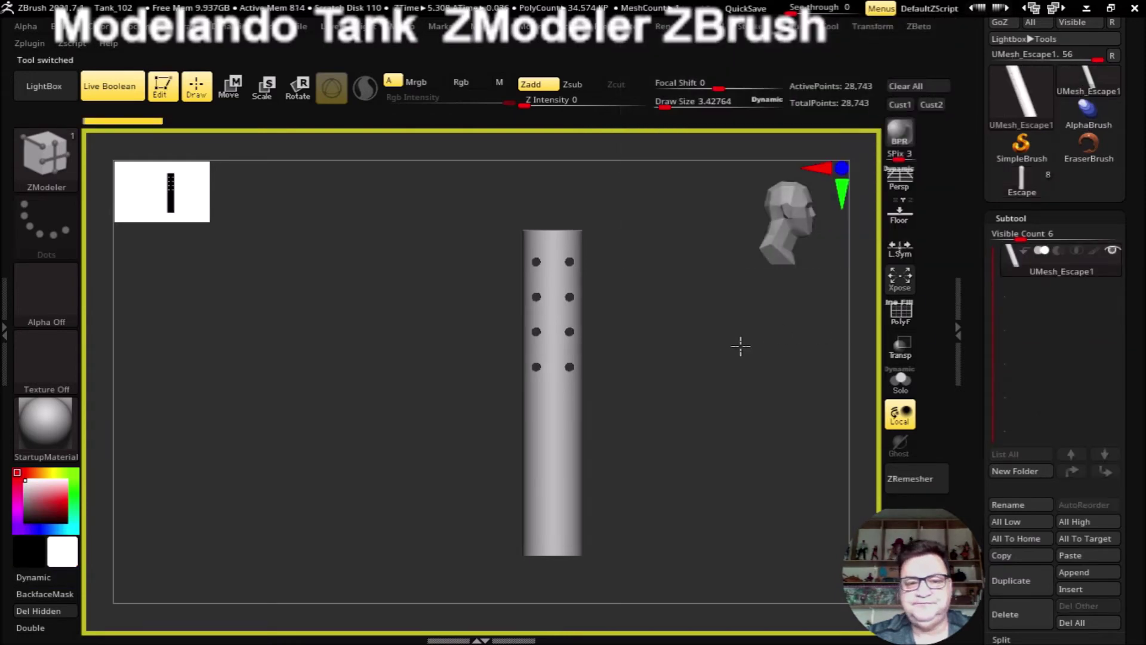
pyautogui.press('f')
pyautogui.click(901, 313)
pyautogui.moveTo(660, 379)
pyautogui.mouseDown()
pyautogui.moveTo(576, 374)
pyautogui.moveTo(768, 448)
pyautogui.moveTo(725, 428)
pyautogui.mouseUp()
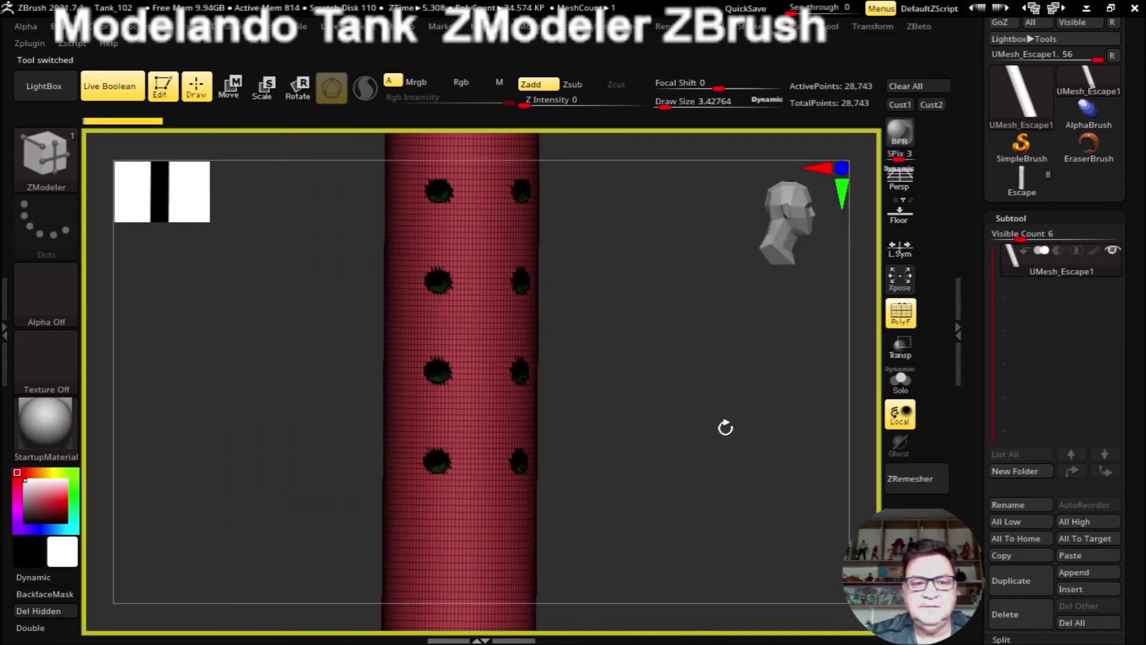
# Step: Hide the leftover geometry around the holes and delete it, leaving 20,421 points
pyautogui.click(125, 97)
pyautogui.keyDown('alt'); pyautogui.moveTo(650, 384); pyautogui.dragTo(693, 384); pyautogui.keyUp('alt')
pyautogui.keyDown('ctrl'); pyautogui.keyDown('shift'); pyautogui.click(549, 327); pyautogui.keyUp('shift'); pyautogui.keyUp('ctrl')
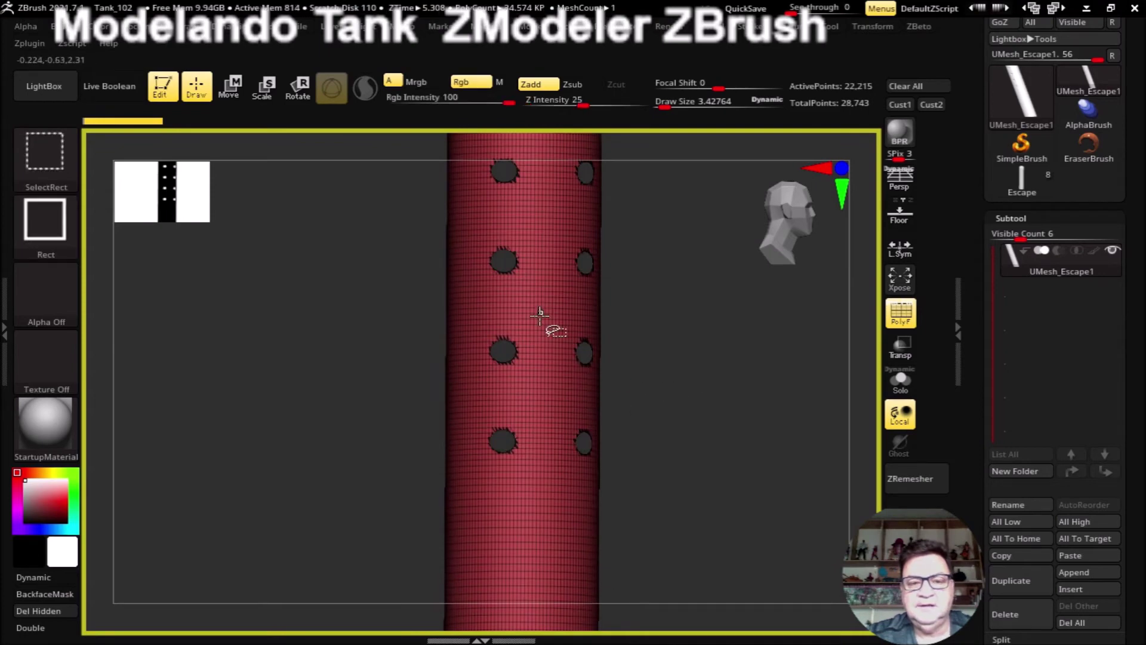
pyautogui.moveTo(684, 404); pyautogui.dragTo(645, 399)
pyautogui.moveTo(725, 379)
pyautogui.keyDown('ctrl'); pyautogui.keyDown('shift'); pyautogui.mouseDown()
pyautogui.moveTo(684, 405)
pyautogui.moveTo(686, 423)
pyautogui.moveTo(706, 320)
pyautogui.moveTo(682, 369)
pyautogui.moveTo(699, 429)
pyautogui.moveTo(627, 333)
pyautogui.mouseUp(); pyautogui.keyUp('shift'); pyautogui.keyUp('ctrl')
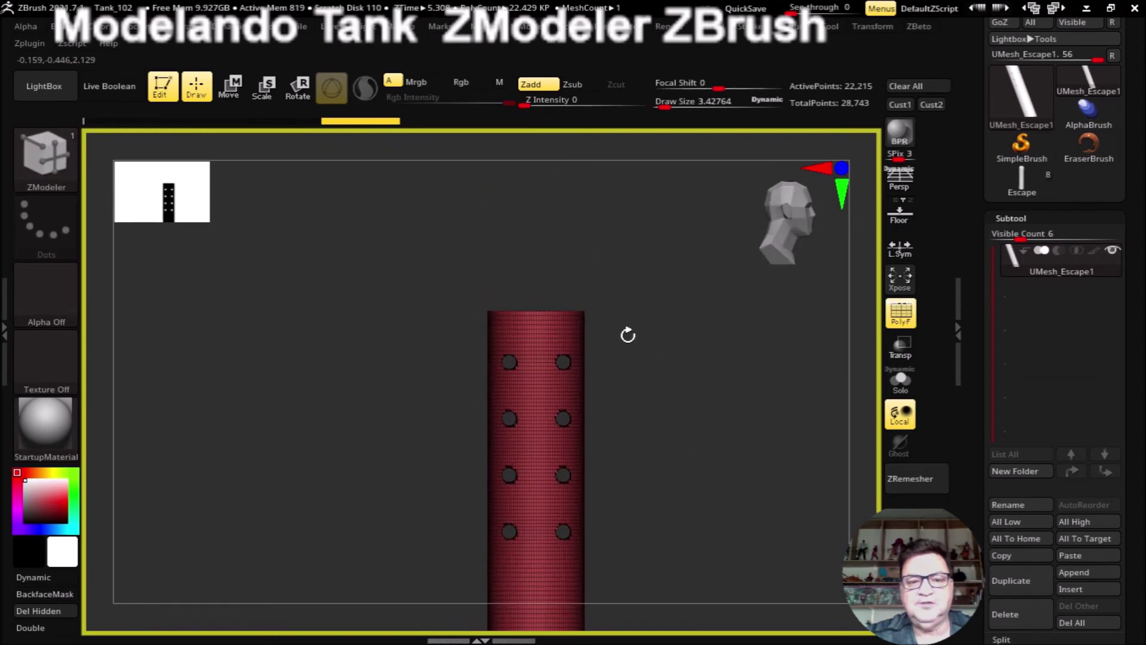
pyautogui.keyDown('ctrl'); pyautogui.keyDown('shift'); pyautogui.moveTo(601, 243); pyautogui.dragTo(399, 315); pyautogui.keyUp('shift'); pyautogui.keyUp('ctrl')
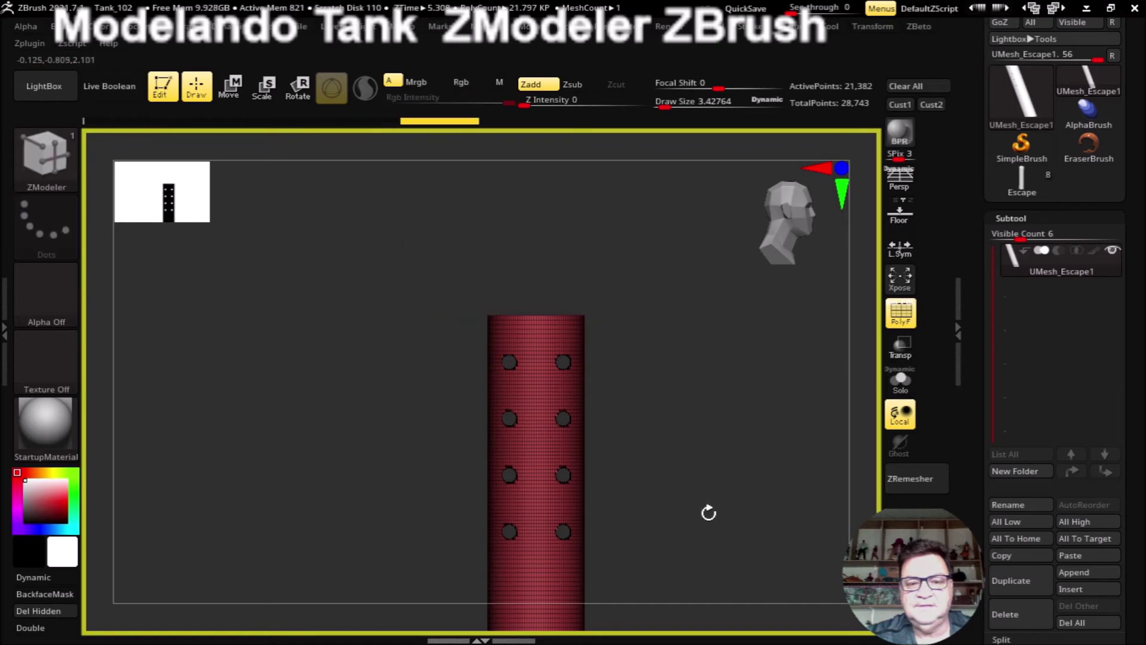
pyautogui.moveTo(708, 513); pyautogui.dragTo(655, 371)
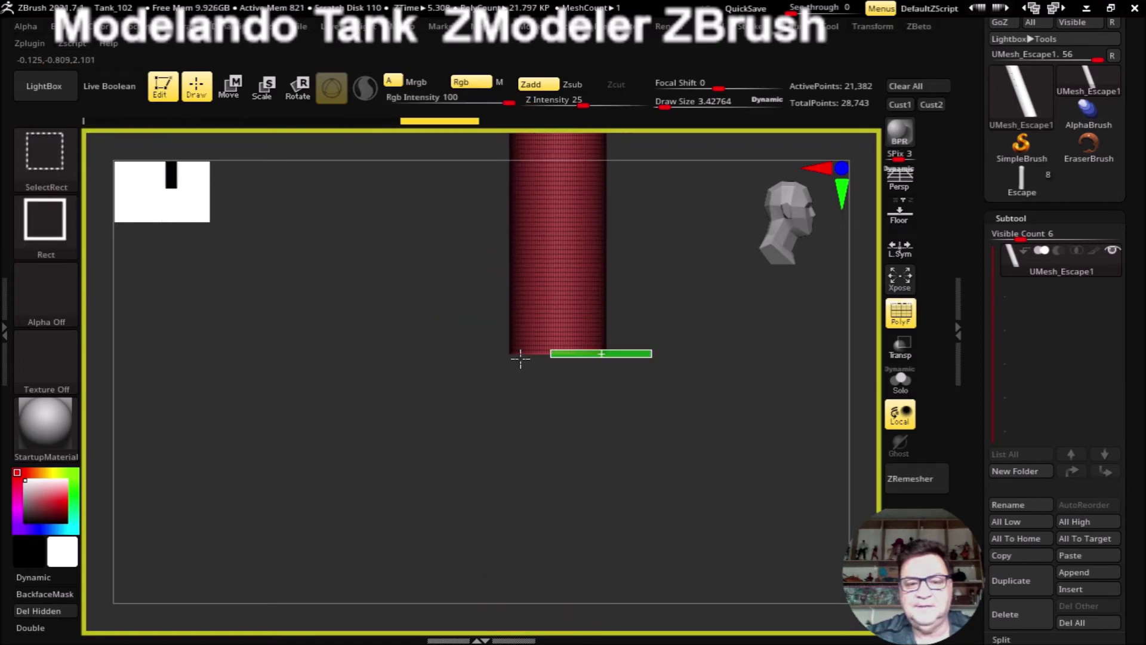
pyautogui.keyDown('ctrl'); pyautogui.keyDown('shift'); pyautogui.moveTo(582, 357); pyautogui.dragTo(439, 430); pyautogui.keyUp('shift'); pyautogui.keyUp('ctrl')
pyautogui.moveTo(721, 323)
pyautogui.mouseDown()
pyautogui.moveTo(696, 447)
pyautogui.moveTo(691, 300)
pyautogui.moveTo(715, 461)
pyautogui.moveTo(704, 471)
pyautogui.mouseUp()
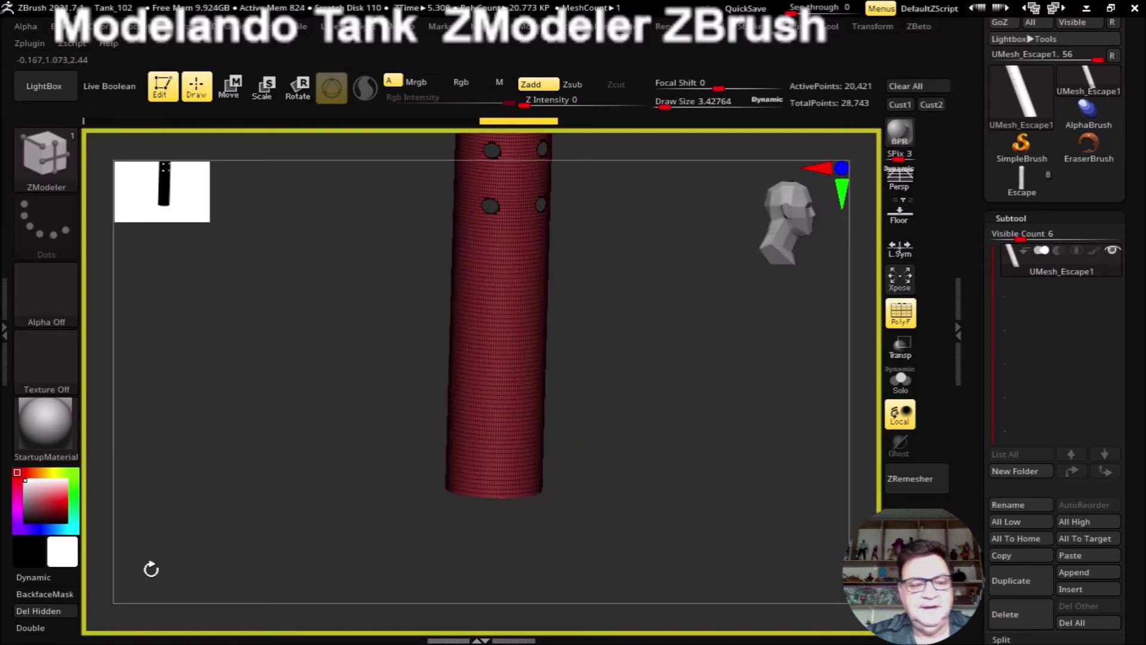
pyautogui.click(37, 615)
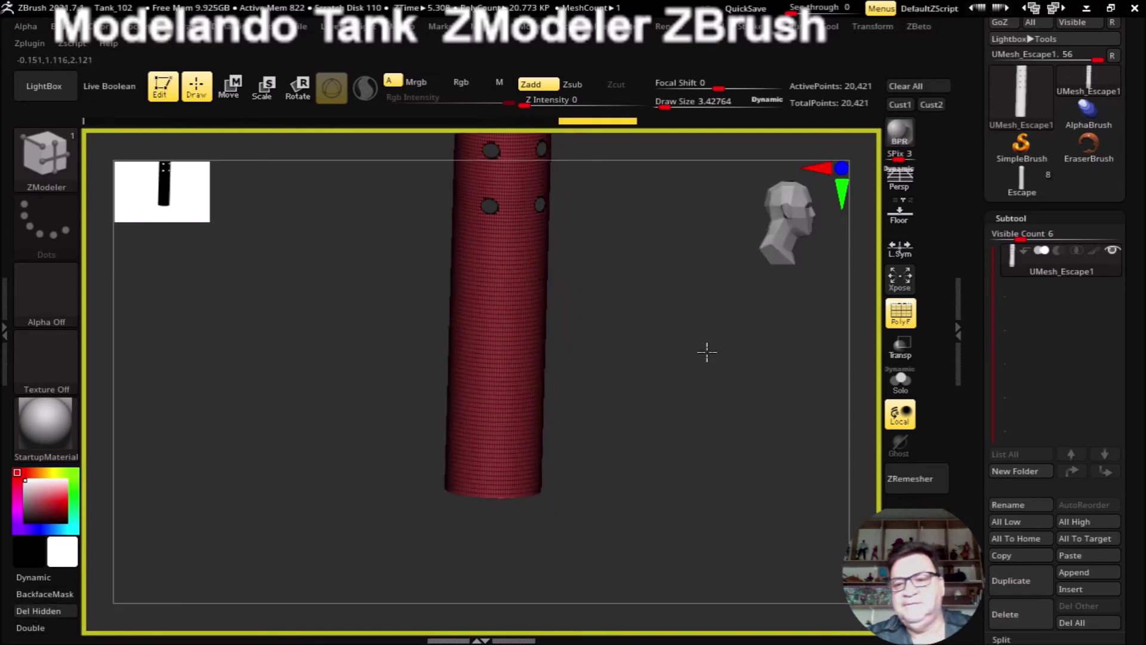
pyautogui.moveTo(711, 350); pyautogui.dragTo(717, 376)
# Step: ZRemesh the tube with target 0.1, Half enabled and AdaptiveSize 0
pyautogui.scroll(-5, 1015, 391)
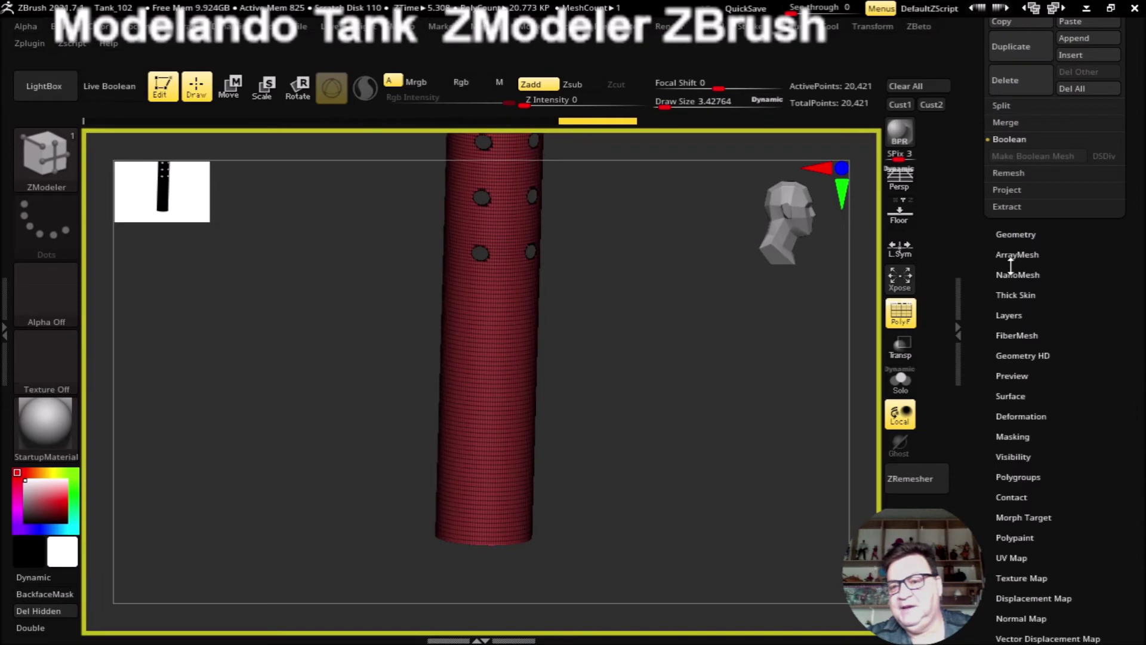
pyautogui.click(1013, 234)
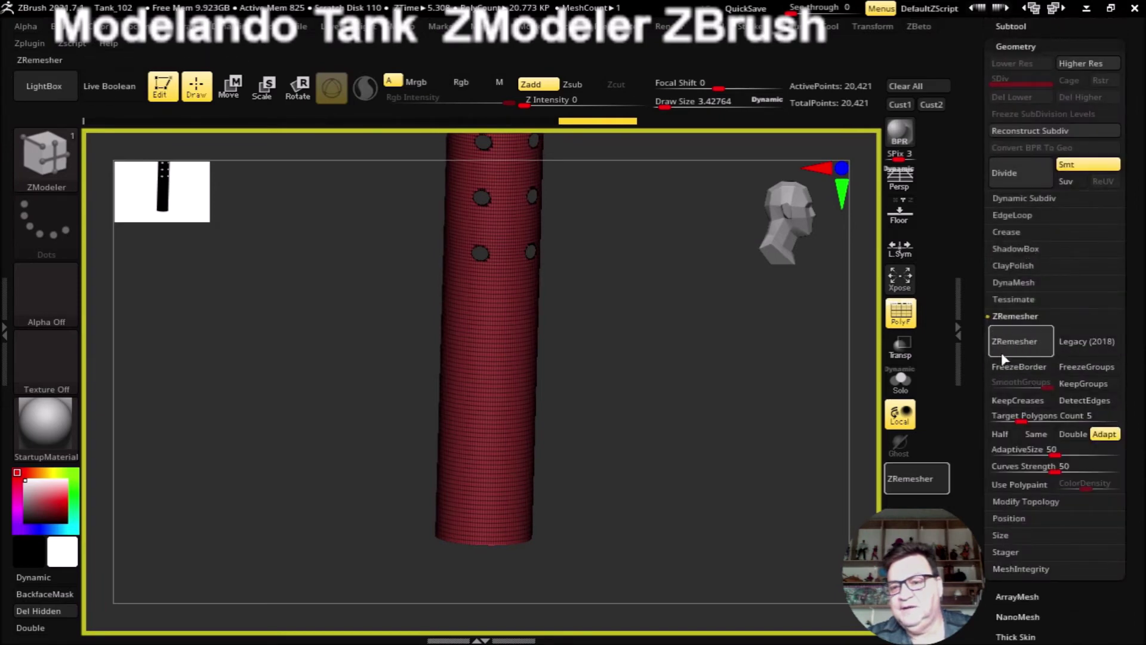
pyautogui.moveTo(1030, 420); pyautogui.dragTo(985, 419)
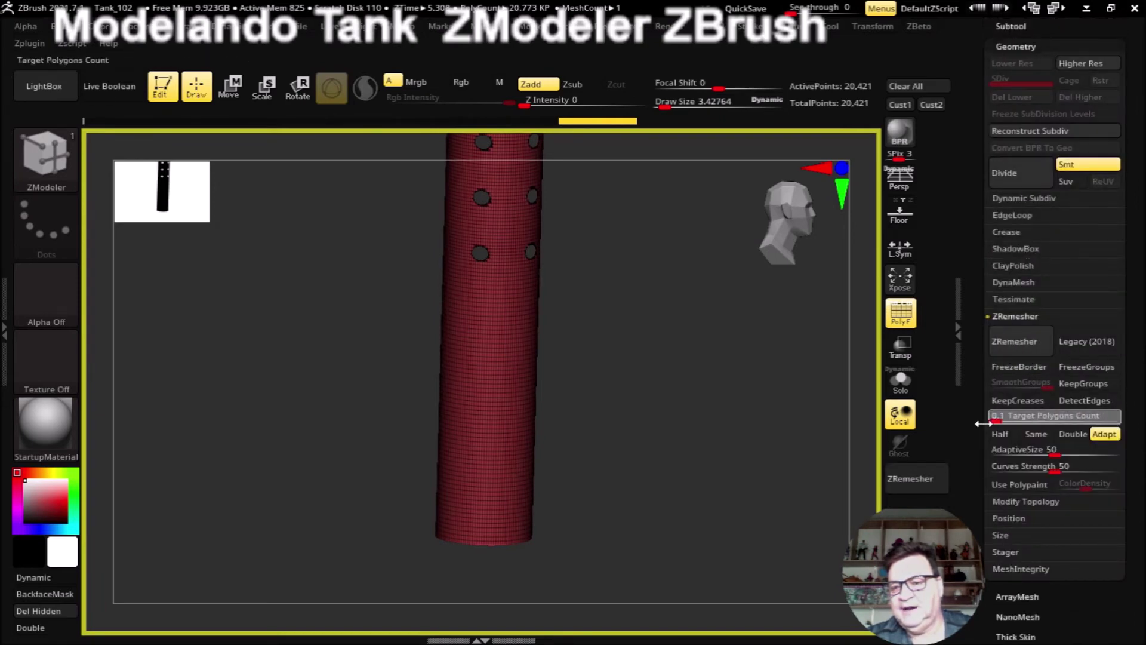
pyautogui.click(1001, 438)
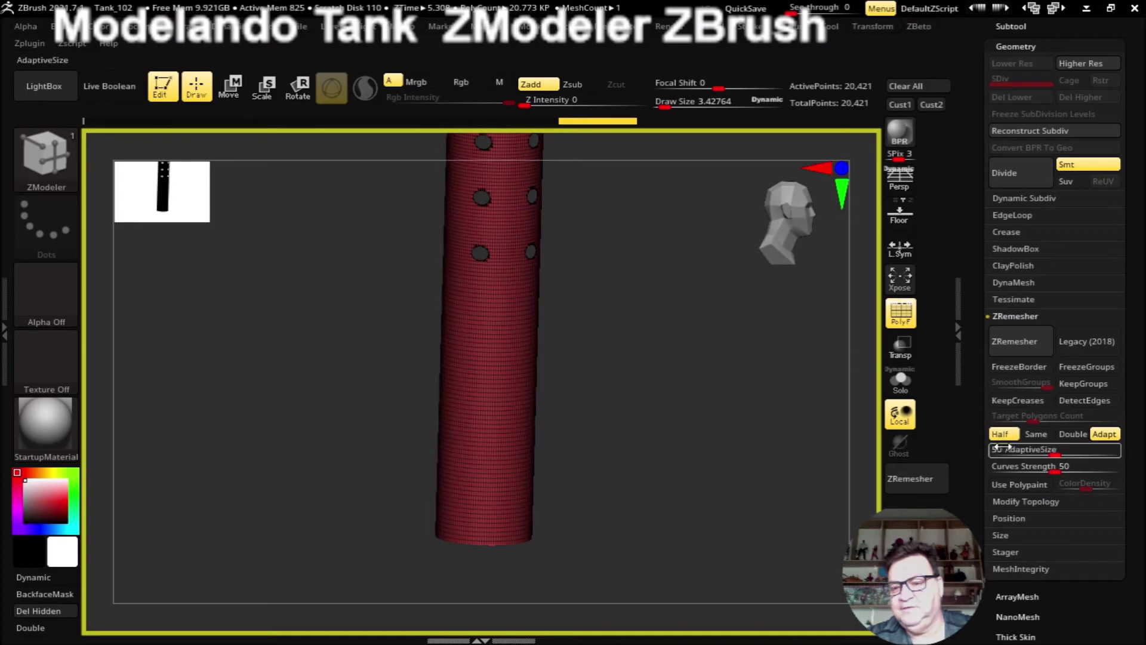
pyautogui.moveTo(1044, 458); pyautogui.dragTo(992, 459)
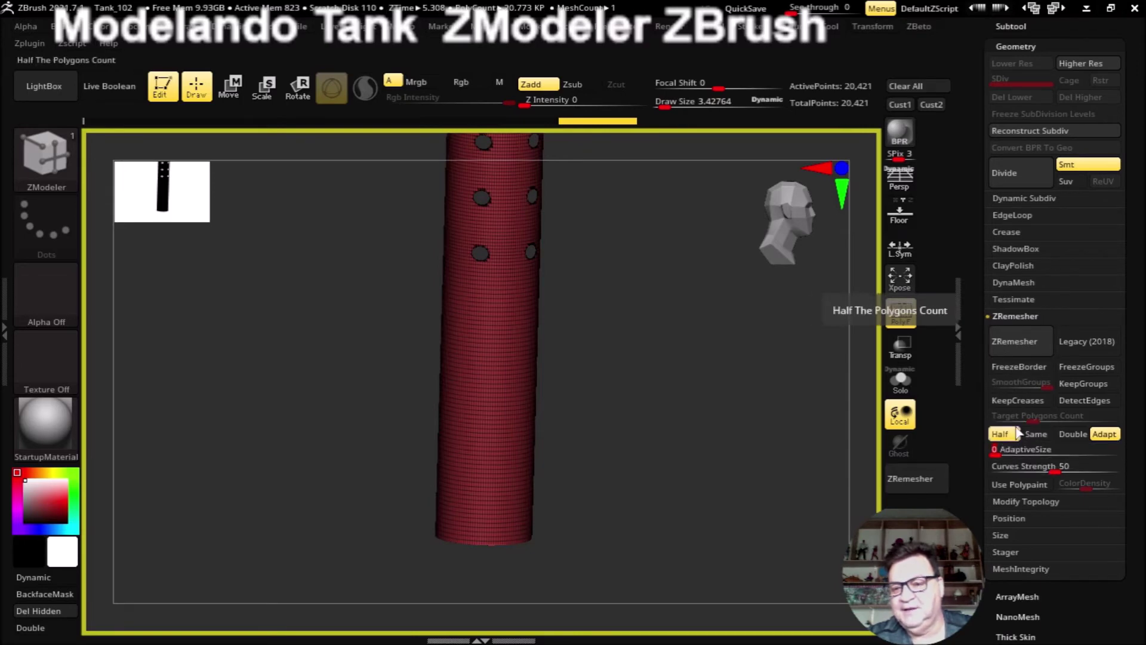
pyautogui.click(1013, 343)
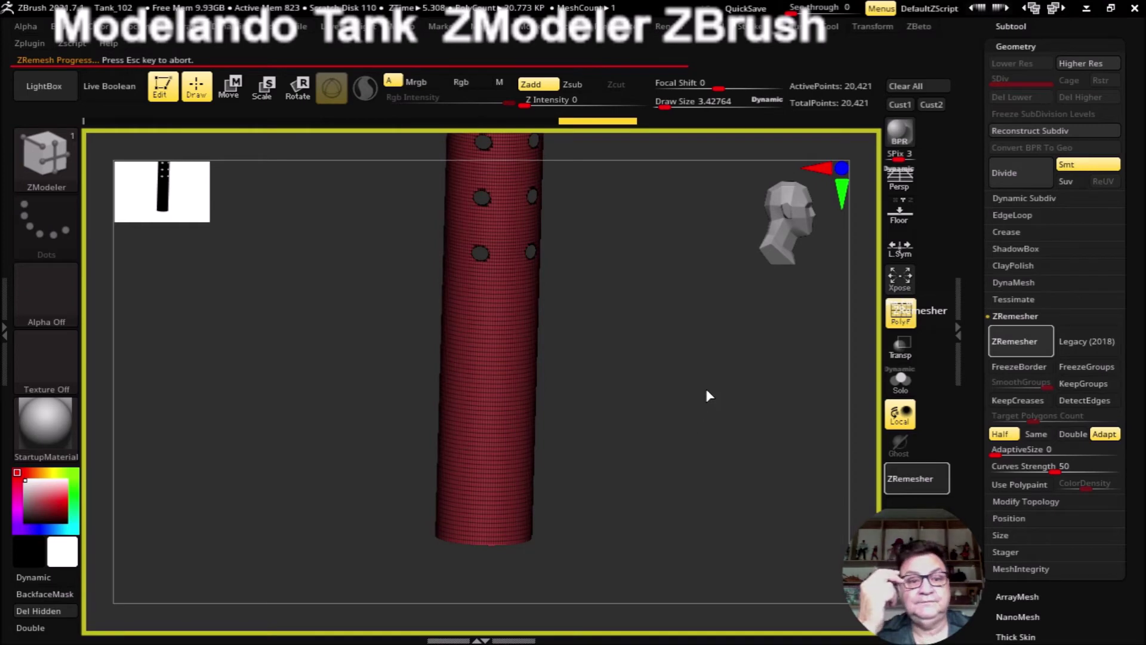
# Step: Zoom and orbit to inspect the new ZRemesher loops around the tube's holes
pyautogui.moveTo(693, 382)
pyautogui.mouseDown()
pyautogui.moveTo(675, 351)
pyautogui.moveTo(678, 323)
pyautogui.moveTo(683, 384)
pyautogui.moveTo(713, 371)
pyautogui.moveTo(711, 437)
pyautogui.moveTo(732, 376)
pyautogui.moveTo(722, 451)
pyautogui.moveTo(718, 404)
pyautogui.moveTo(305, 396)
pyautogui.moveTo(352, 402)
pyautogui.mouseUp()
pyautogui.moveTo(637, 355)
pyautogui.mouseDown()
pyautogui.moveTo(681, 394)
pyautogui.moveTo(780, 392)
pyautogui.moveTo(654, 394)
pyautogui.moveTo(698, 397)
pyautogui.moveTo(681, 411)
pyautogui.moveTo(735, 410)
pyautogui.moveTo(626, 322)
pyautogui.mouseUp()
pyautogui.moveTo(743, 363); pyautogui.dragTo(698, 358)
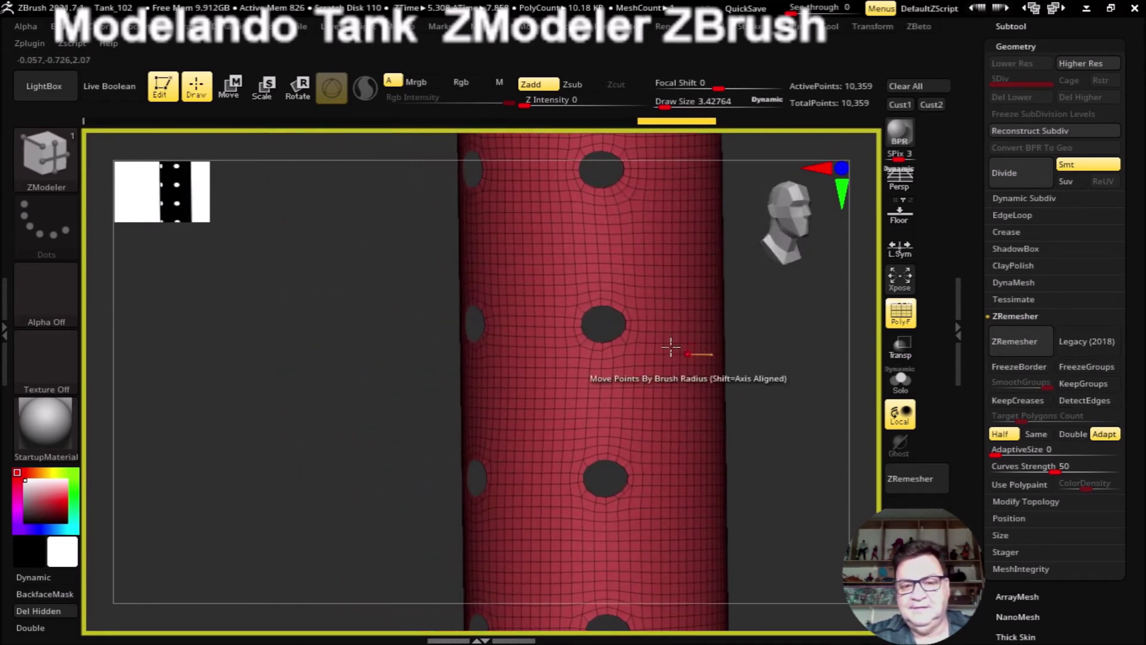
pyautogui.moveTo(348, 374)
pyautogui.mouseDown()
pyautogui.moveTo(302, 348)
pyautogui.moveTo(210, 414)
pyautogui.moveTo(596, 311)
pyautogui.mouseUp()
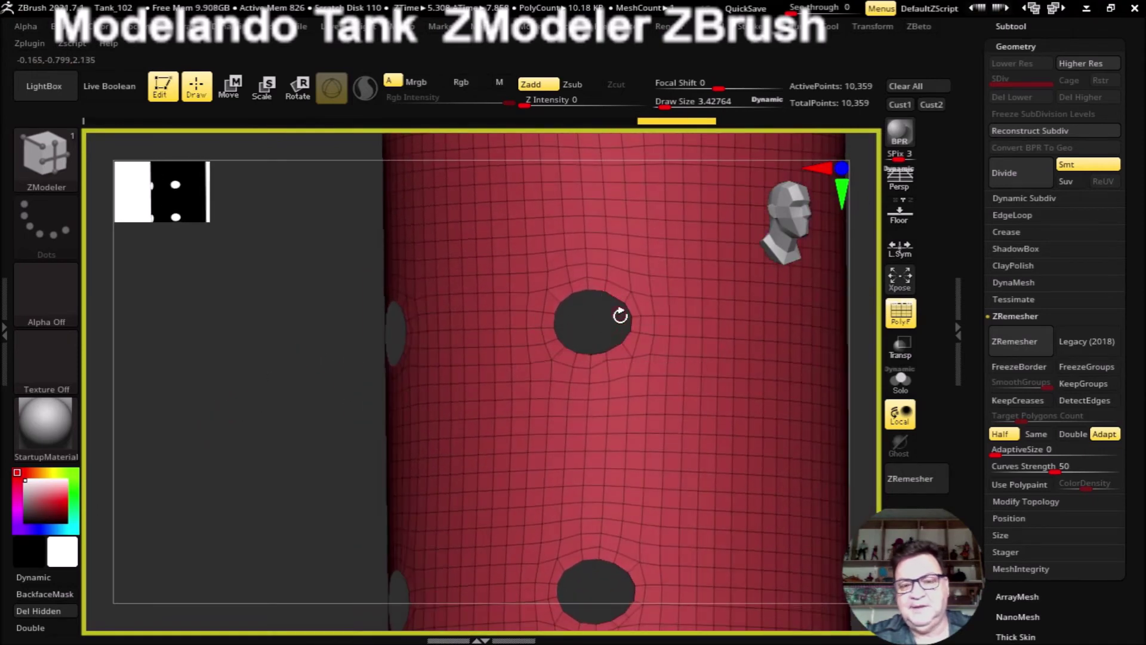
pyautogui.moveTo(242, 421)
pyautogui.mouseDown()
pyautogui.moveTo(215, 388)
pyautogui.moveTo(534, 351)
pyautogui.mouseUp()
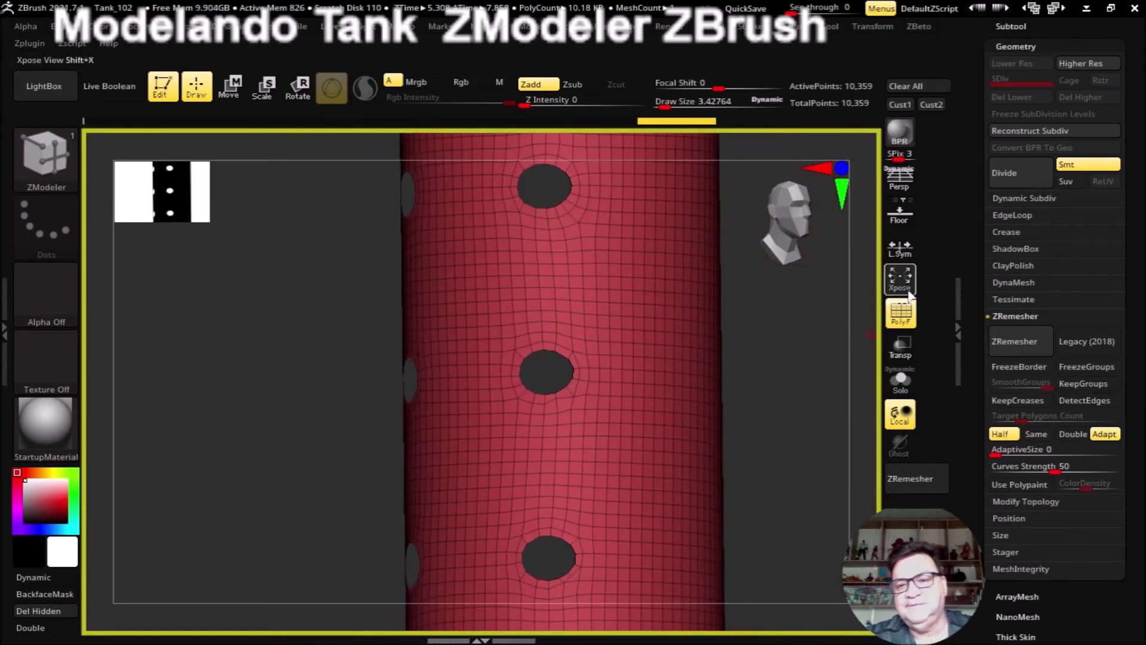
# Step: Turn off the PolyF wireframe and orbit around the 10,359-point tube up to its rim
pyautogui.click(900, 313)
pyautogui.moveTo(780, 435)
pyautogui.mouseDown()
pyautogui.moveTo(665, 388)
pyautogui.moveTo(714, 404)
pyautogui.moveTo(696, 356)
pyautogui.moveTo(724, 374)
pyautogui.moveTo(795, 363)
pyautogui.moveTo(650, 373)
pyautogui.moveTo(691, 455)
pyautogui.moveTo(669, 500)
pyautogui.moveTo(706, 455)
pyautogui.moveTo(683, 455)
pyautogui.moveTo(704, 454)
pyautogui.mouseUp()
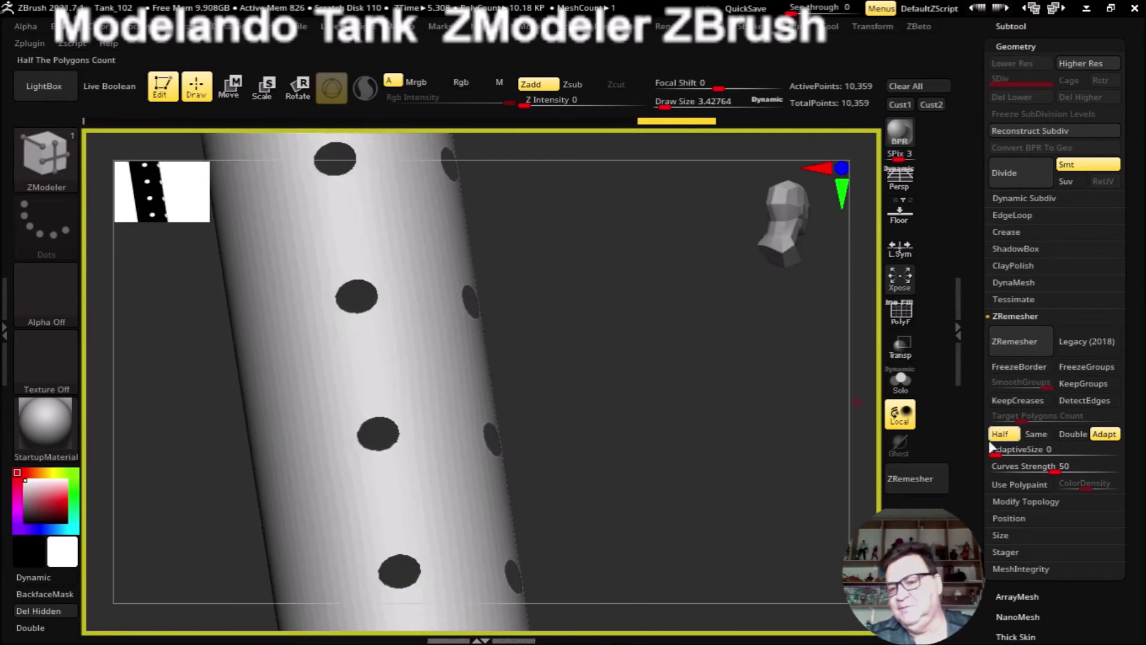
pyautogui.moveTo(757, 491)
pyautogui.mouseDown()
pyautogui.moveTo(679, 440)
pyautogui.moveTo(683, 420)
pyautogui.moveTo(739, 385)
pyautogui.moveTo(668, 407)
pyautogui.moveTo(744, 455)
pyautogui.moveTo(704, 517)
pyautogui.moveTo(755, 434)
pyautogui.mouseUp()
pyautogui.moveTo(719, 523)
pyautogui.mouseDown()
pyautogui.moveTo(621, 481)
pyautogui.moveTo(772, 517)
pyautogui.moveTo(783, 427)
pyautogui.mouseUp()
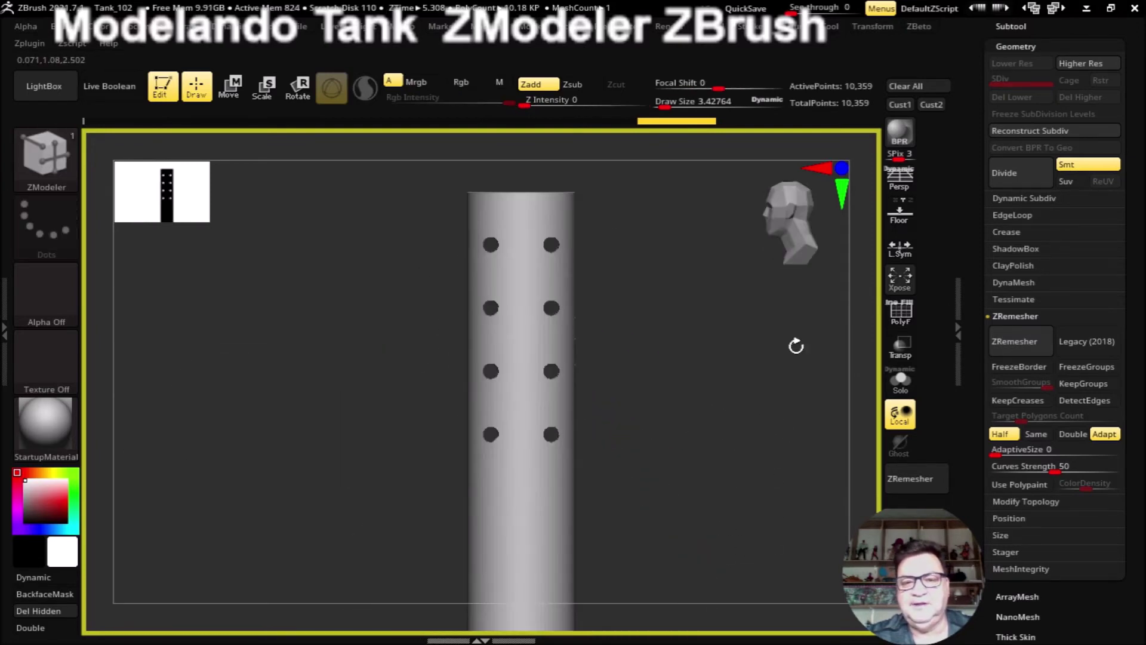
pyautogui.moveTo(827, 173); pyautogui.dragTo(759, 288)
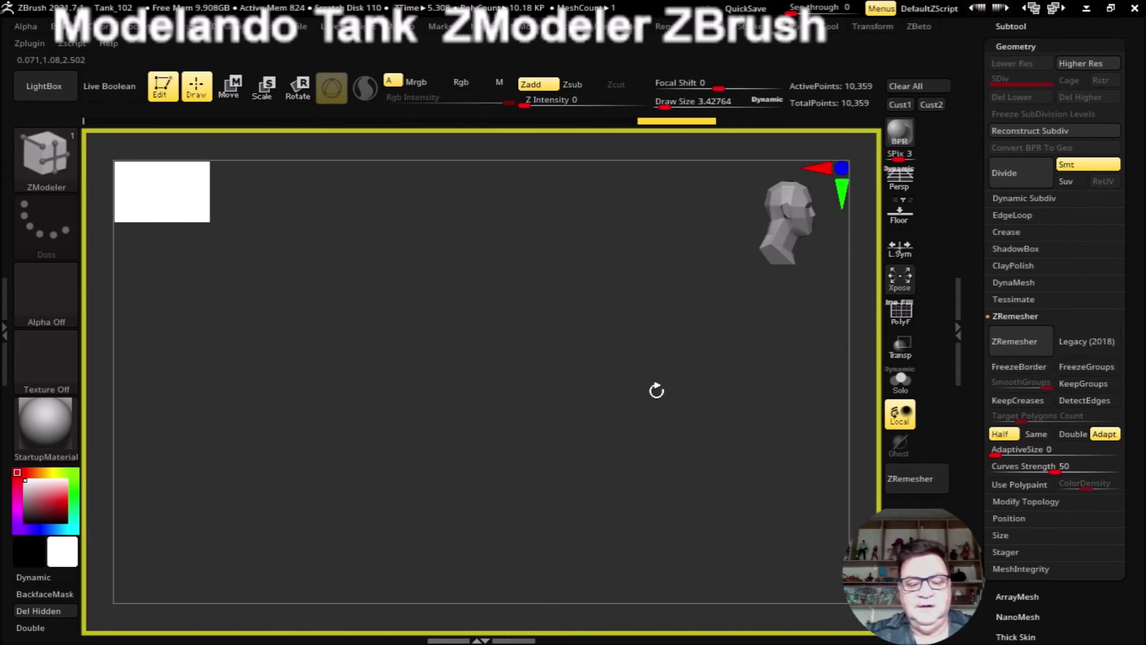
pyautogui.rightClick(654, 366)
pyautogui.moveTo(634, 411)
pyautogui.mouseDown()
pyautogui.moveTo(655, 366)
pyautogui.moveTo(760, 435)
pyautogui.moveTo(673, 404)
pyautogui.moveTo(778, 366)
pyautogui.moveTo(833, 426)
pyautogui.mouseUp()
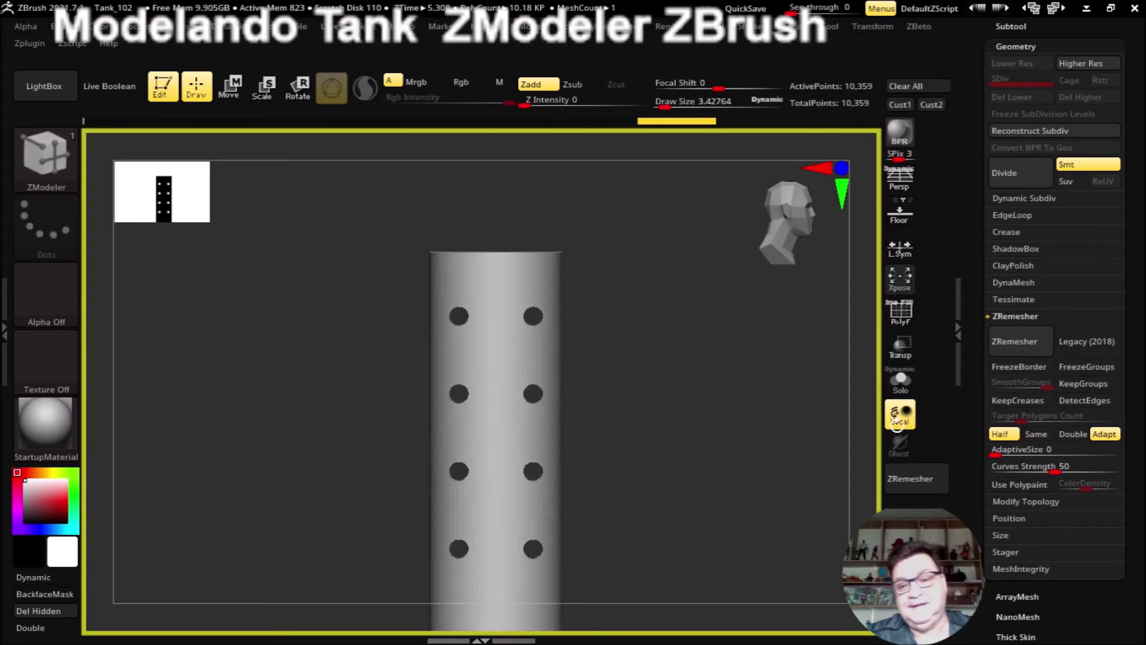
pyautogui.moveTo(737, 367)
pyautogui.mouseDown()
pyautogui.moveTo(698, 400)
pyautogui.moveTo(699, 384)
pyautogui.moveTo(760, 429)
pyautogui.moveTo(686, 399)
pyautogui.moveTo(714, 350)
pyautogui.moveTo(673, 374)
pyautogui.moveTo(709, 425)
pyautogui.mouseUp()
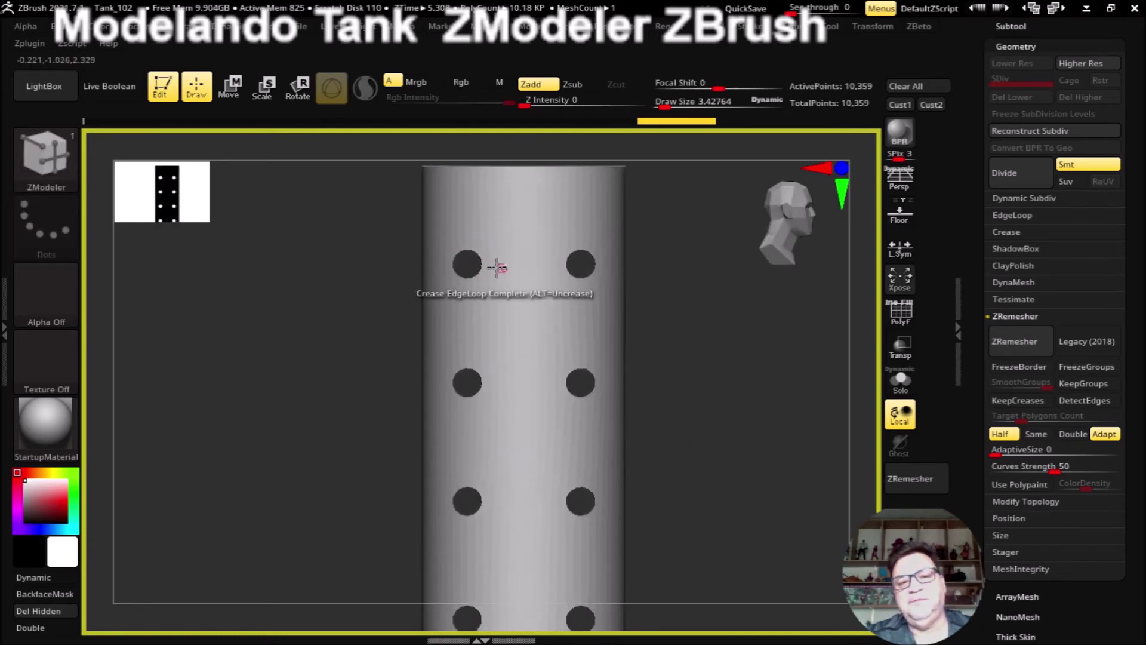
pyautogui.moveTo(716, 381)
pyautogui.mouseDown()
pyautogui.moveTo(726, 356)
pyautogui.moveTo(550, 271)
pyautogui.mouseUp()
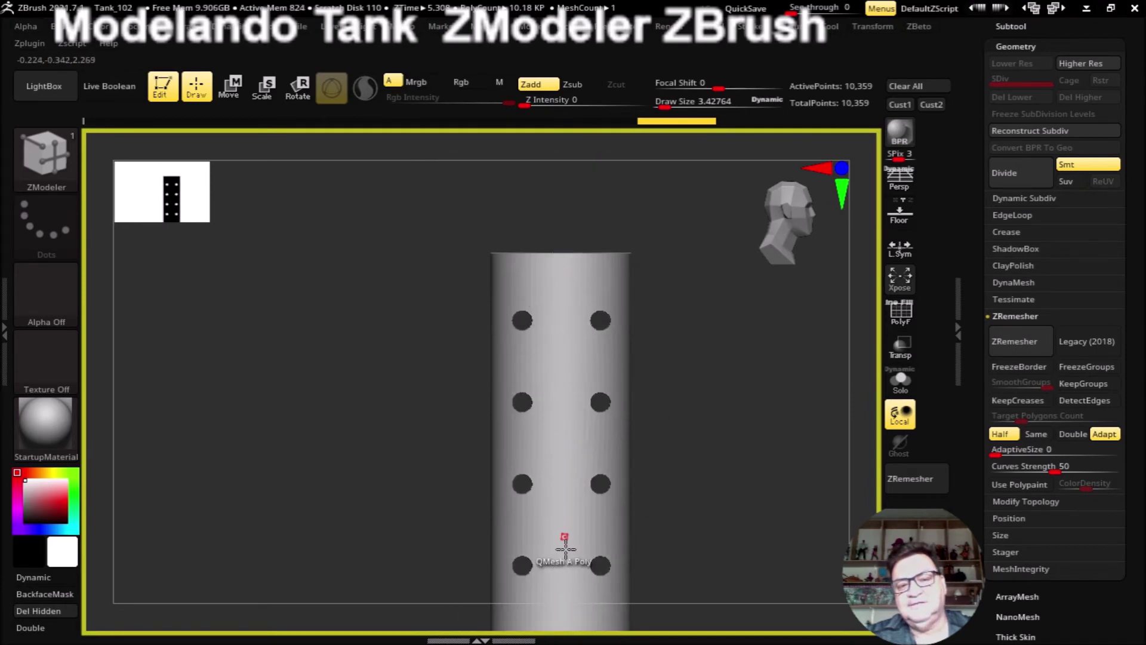
pyautogui.moveTo(721, 455)
pyautogui.mouseDown()
pyautogui.moveTo(701, 376)
pyautogui.moveTo(739, 333)
pyautogui.moveTo(722, 335)
pyautogui.mouseUp()
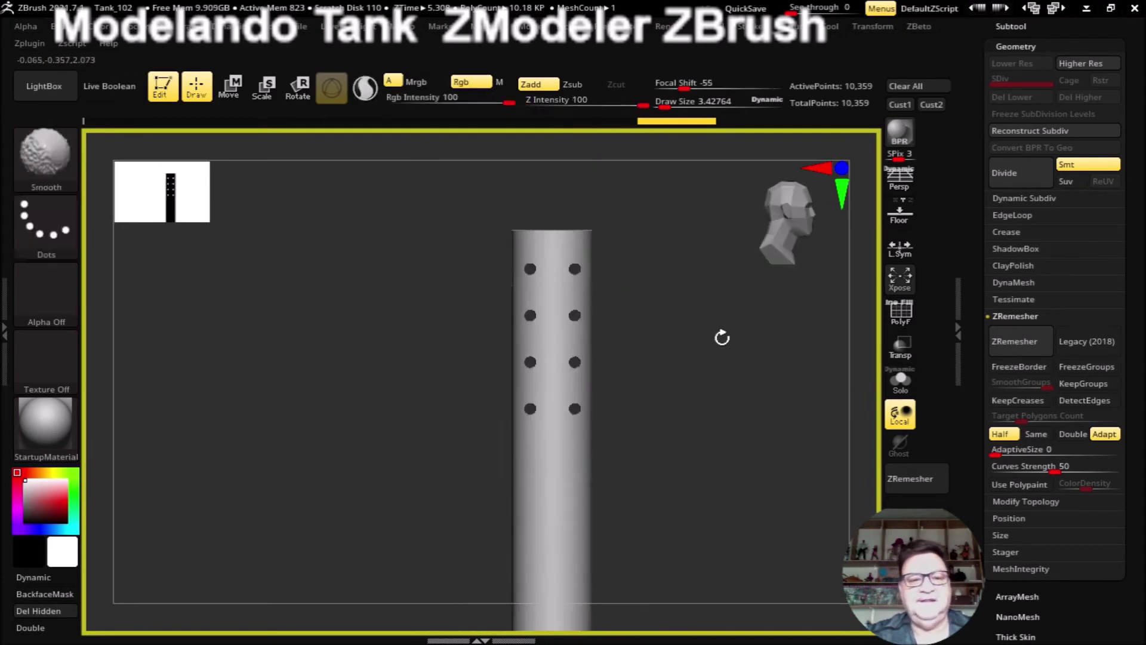
# Step: Show the polygon wireframe again and rotate to see both columns of holes
pyautogui.moveTo(696, 405); pyautogui.dragTo(721, 351)
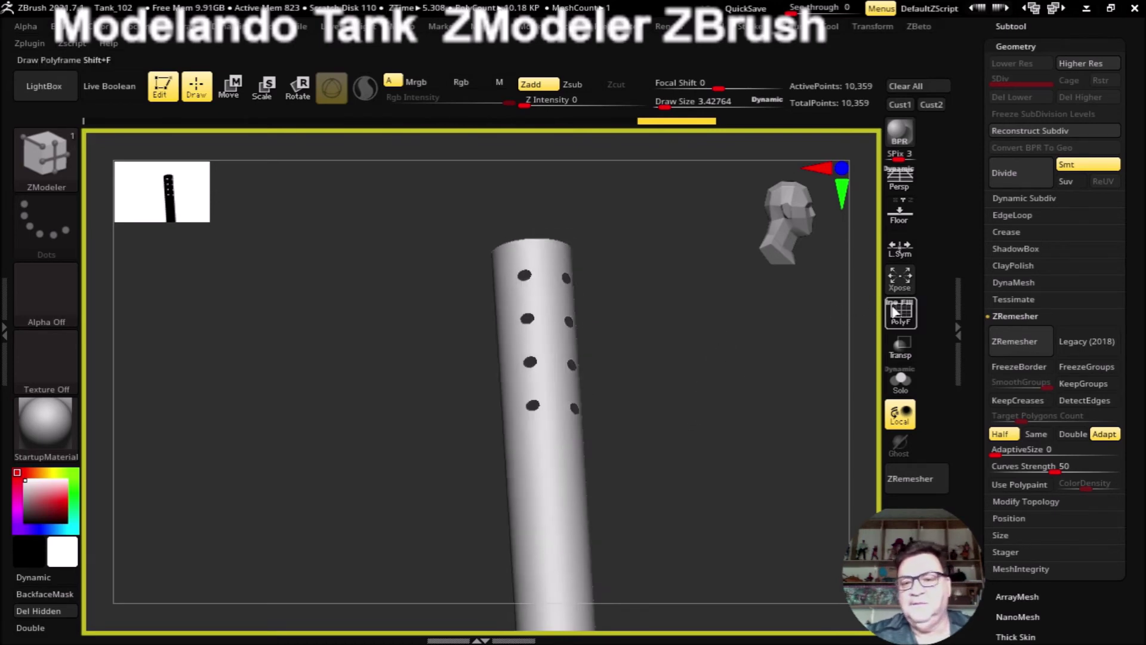
pyautogui.hotkey('shift', 'f')
pyautogui.moveTo(737, 427)
pyautogui.mouseDown()
pyautogui.moveTo(732, 371)
pyautogui.moveTo(729, 414)
pyautogui.moveTo(708, 399)
pyautogui.moveTo(704, 409)
pyautogui.moveTo(722, 460)
pyautogui.moveTo(727, 450)
pyautogui.moveTo(715, 476)
pyautogui.mouseUp()
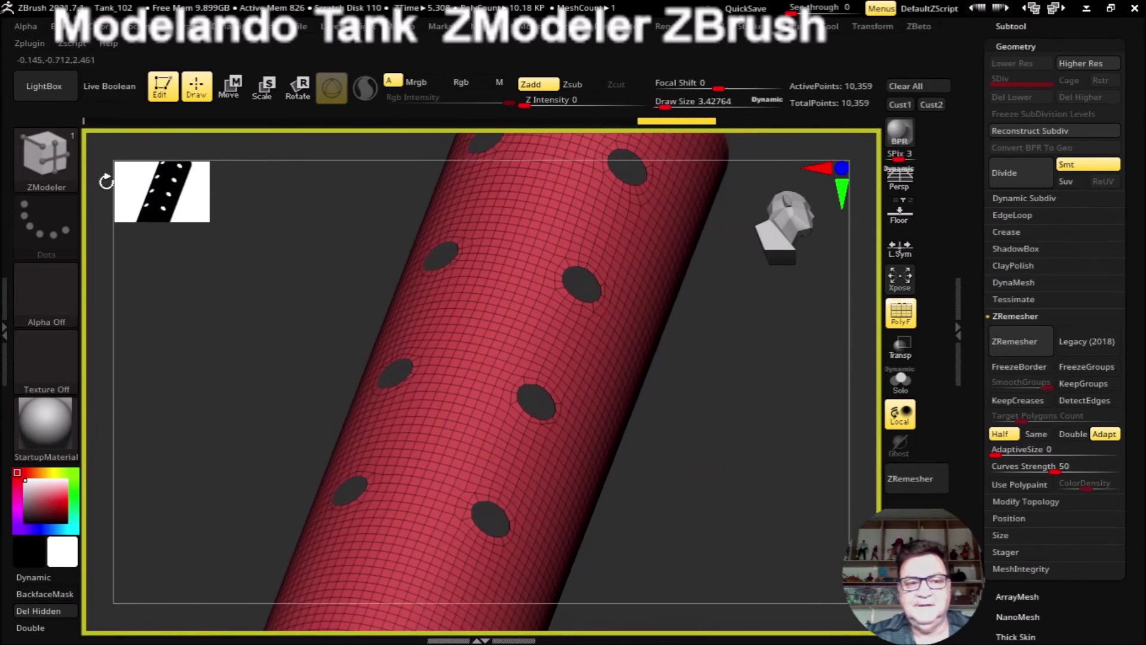
pyautogui.moveTo(251, 289); pyautogui.dragTo(227, 274)
pyautogui.moveTo(370, 249)
pyautogui.mouseDown()
pyautogui.moveTo(742, 396)
pyautogui.moveTo(736, 434)
pyautogui.moveTo(519, 281)
pyautogui.mouseUp()
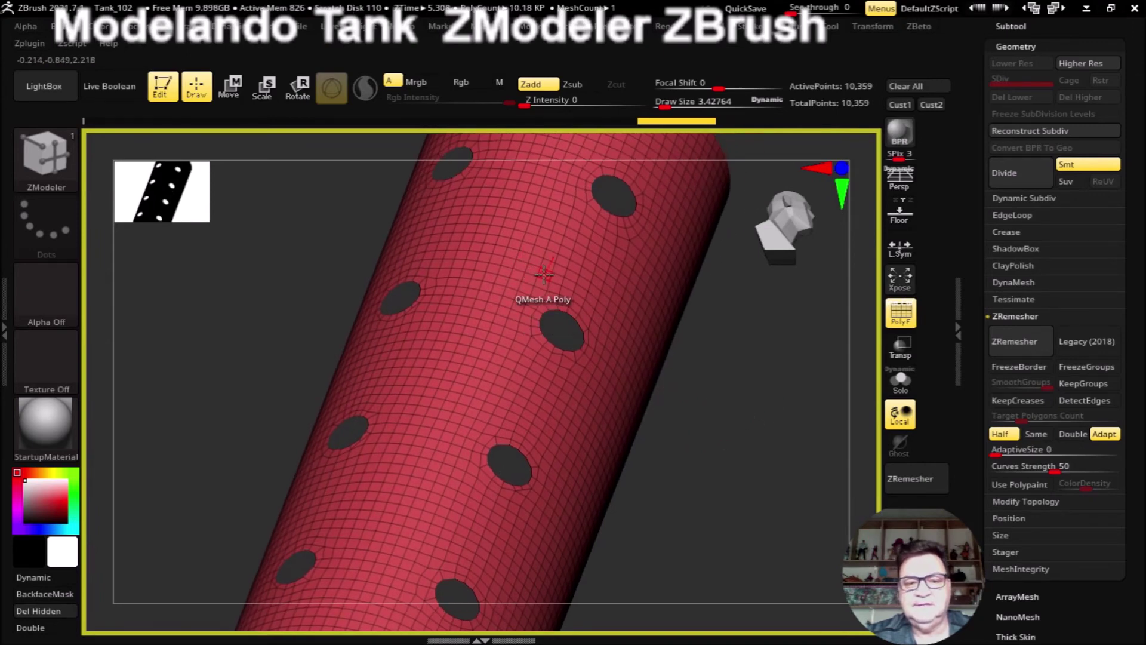
# Step: Extrude the tube into a thick shell with ZModeler Extrude, Polygroup All target, reaching 20,718 points
pyautogui.press('space')
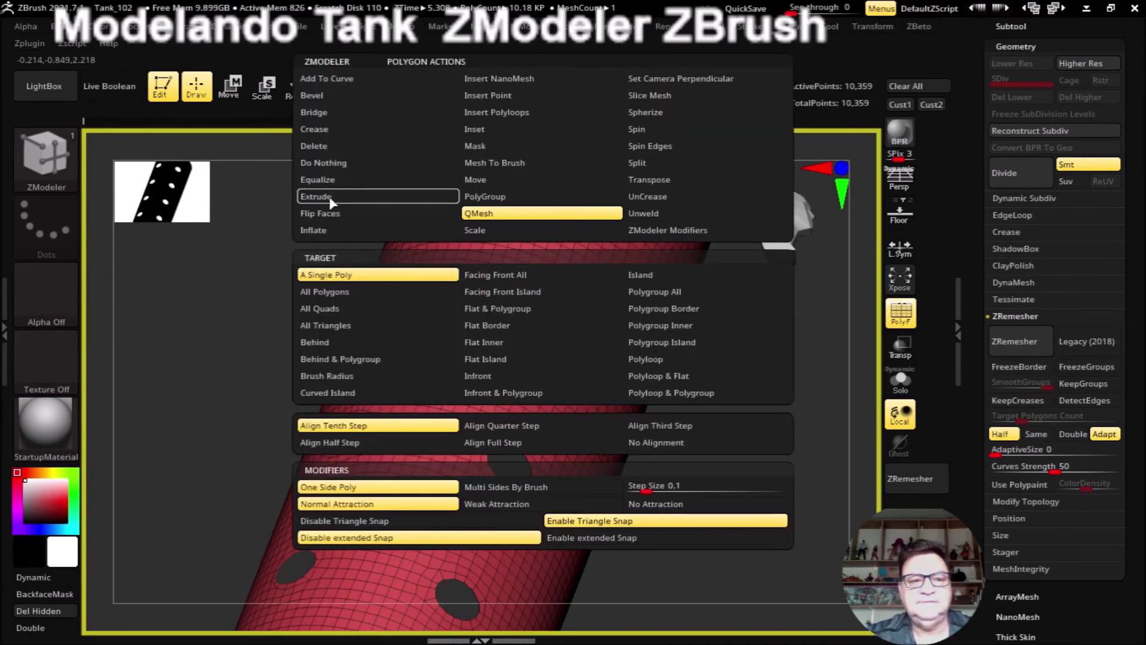
pyautogui.click(330, 199)
pyautogui.click(641, 292)
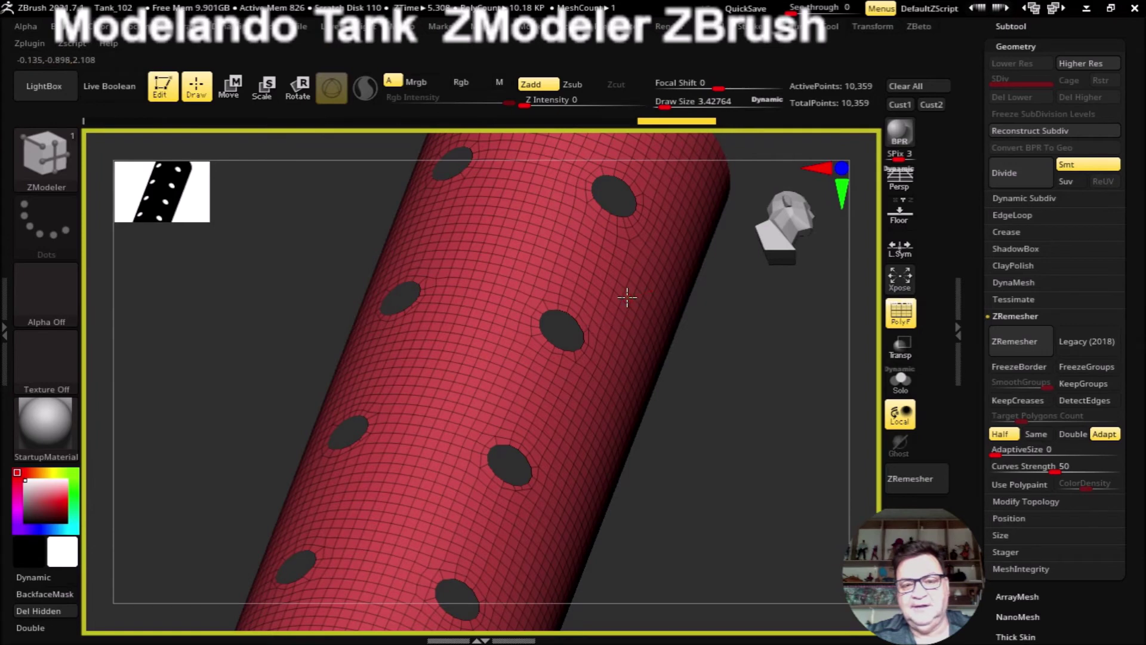
pyautogui.moveTo(626, 296); pyautogui.dragTo(605, 300)
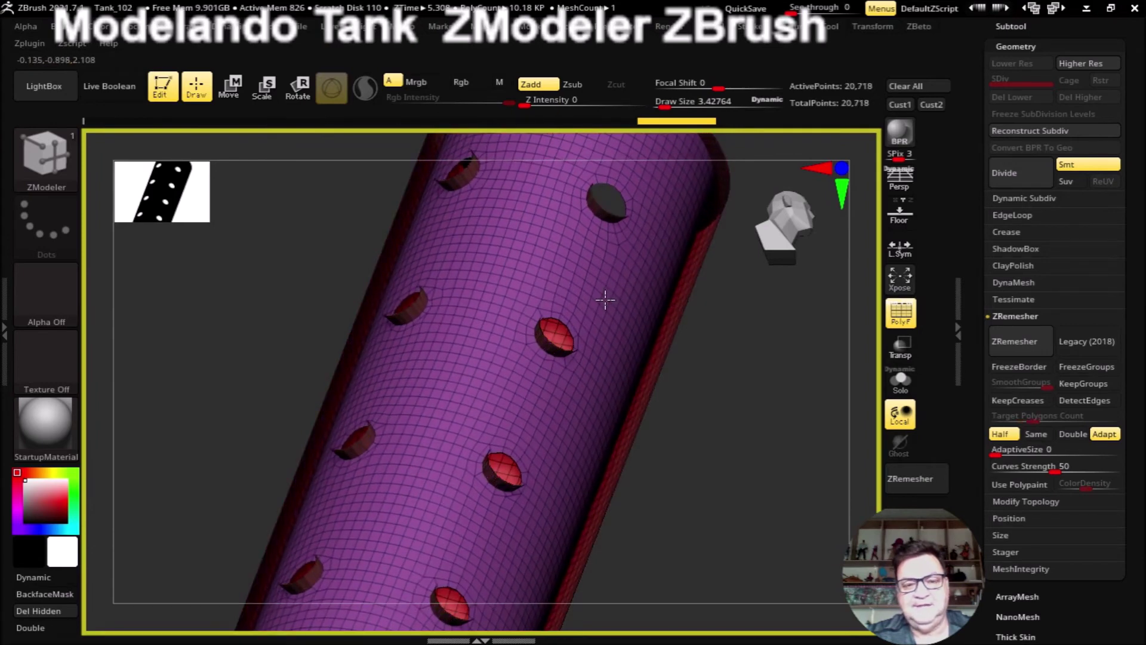
pyautogui.moveTo(605, 300); pyautogui.dragTo(602, 301)
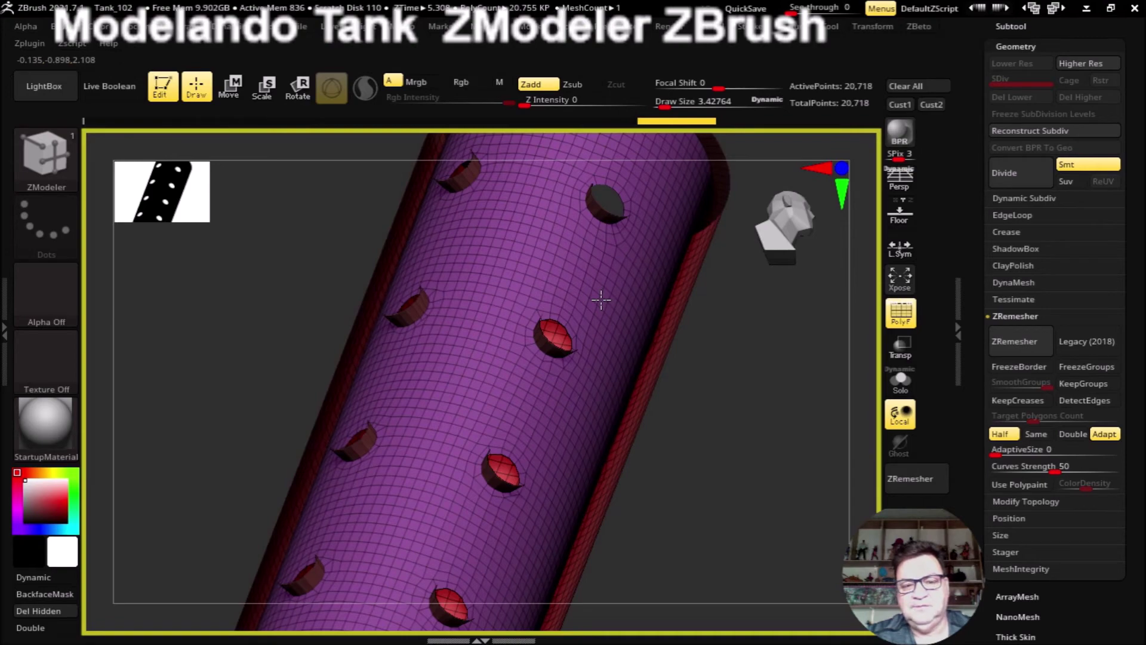
# Step: Toggle Double-sided display on to look into the tube's open end, then off again
pyautogui.press('space')
pyautogui.moveTo(757, 488)
pyautogui.keyDown('alt'); pyautogui.mouseDown()
pyautogui.moveTo(745, 474)
pyautogui.moveTo(773, 362)
pyautogui.mouseUp(); pyautogui.keyUp('alt')
pyautogui.moveTo(1131, 523); pyautogui.dragTo(1139, 405)
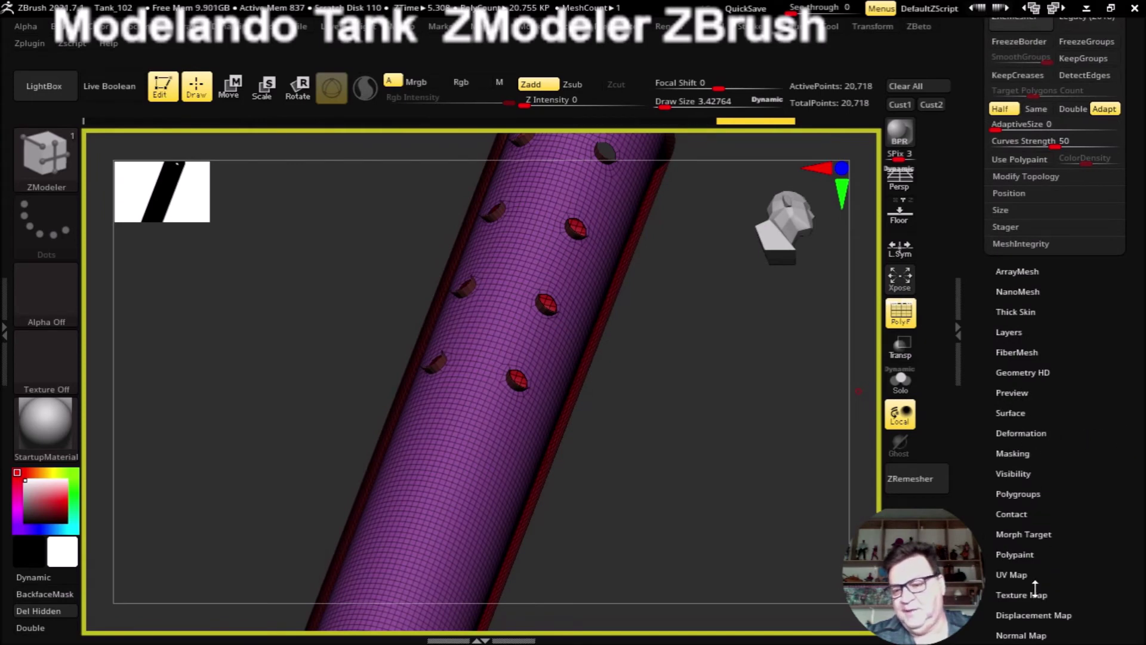
pyautogui.moveTo(1110, 565); pyautogui.dragTo(1110, 447)
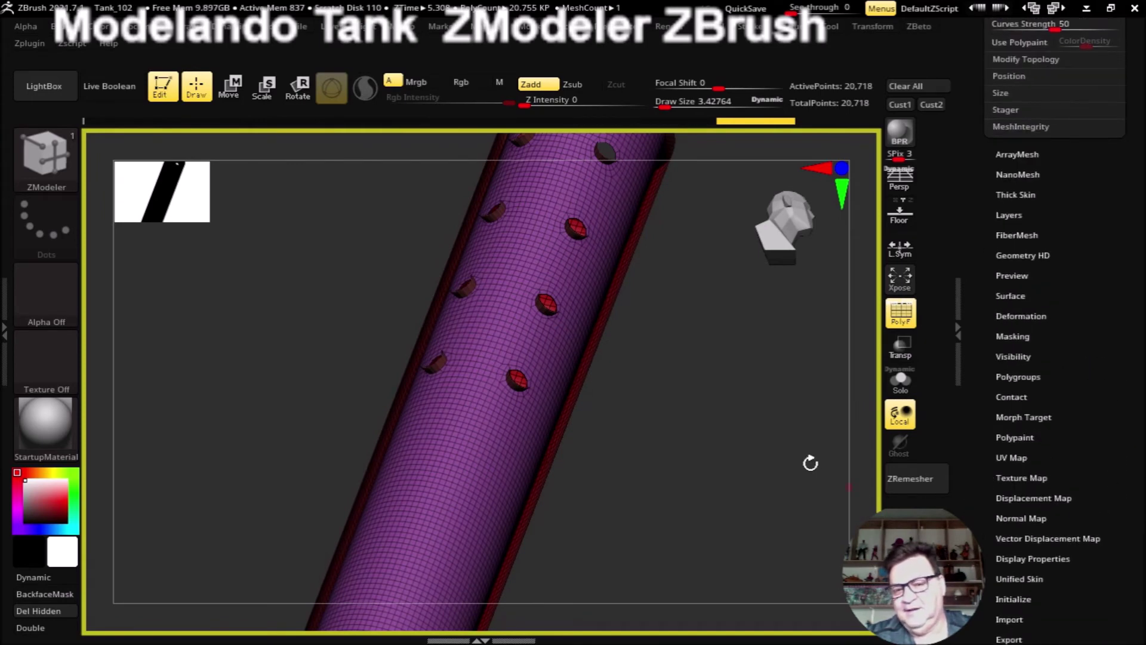
pyautogui.moveTo(641, 427)
pyautogui.mouseDown()
pyautogui.moveTo(711, 404)
pyautogui.moveTo(626, 429)
pyautogui.mouseUp()
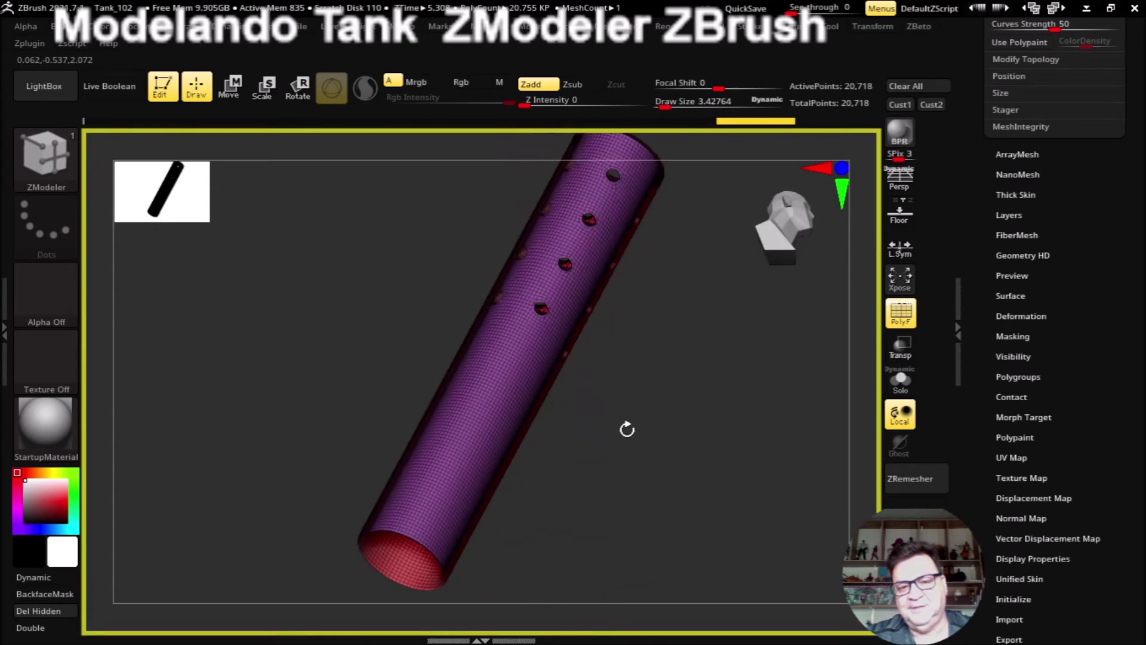
pyautogui.click(47, 628)
pyautogui.moveTo(537, 453)
pyautogui.mouseDown()
pyautogui.moveTo(668, 394)
pyautogui.moveTo(673, 359)
pyautogui.moveTo(717, 481)
pyautogui.mouseUp()
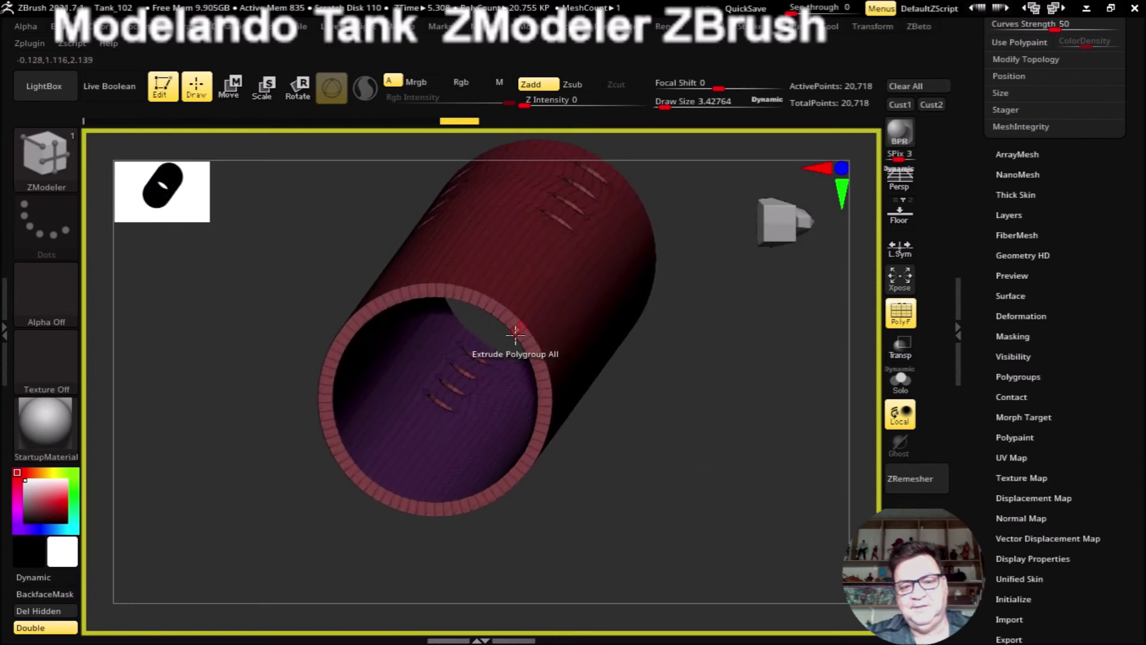
pyautogui.click(48, 628)
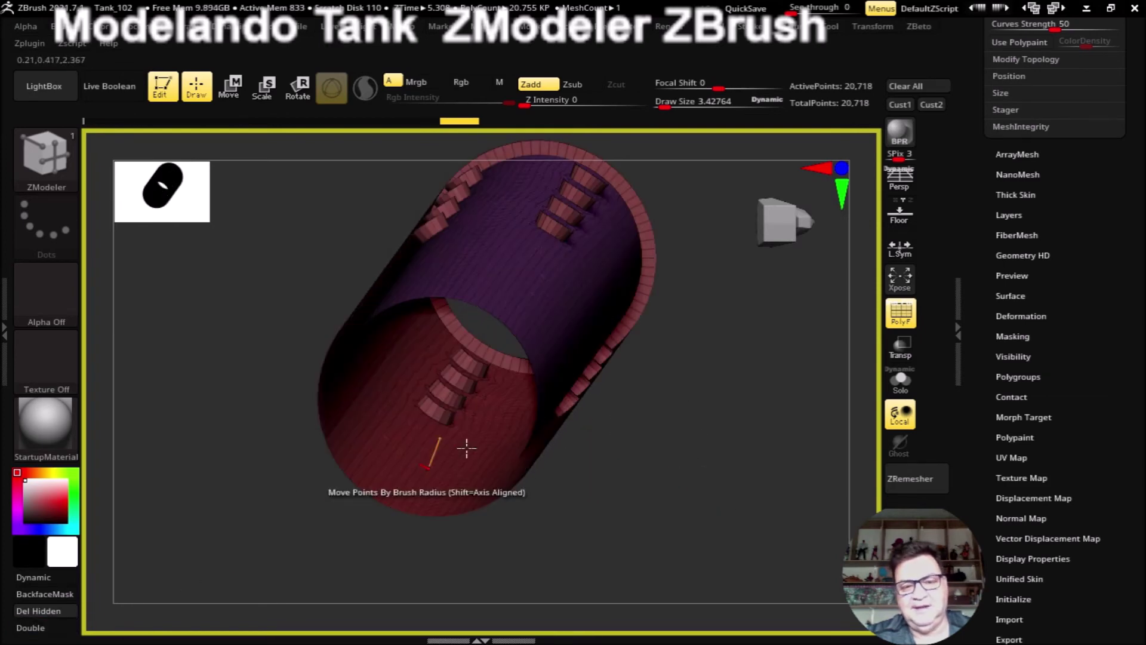
# Step: Flip UMesh_Escape1's normals under Tool > Display Properties so the shell faces outward
pyautogui.moveTo(737, 461)
pyautogui.mouseDown()
pyautogui.moveTo(706, 412)
pyautogui.moveTo(710, 454)
pyautogui.moveTo(676, 471)
pyautogui.moveTo(639, 346)
pyautogui.mouseUp()
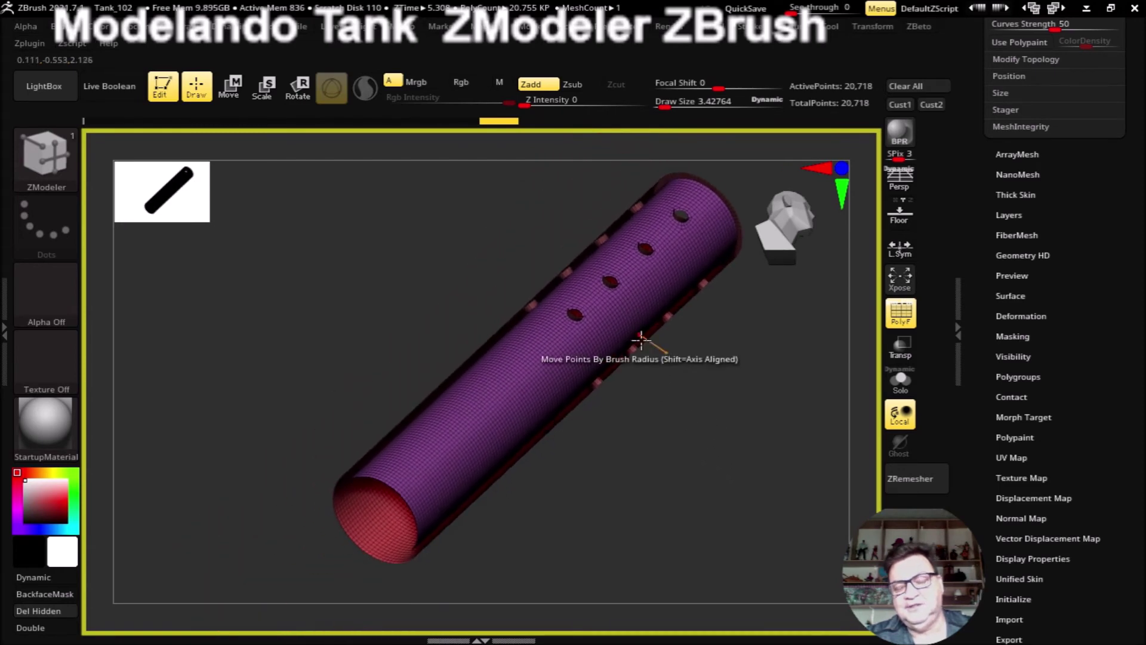
pyautogui.click(1022, 559)
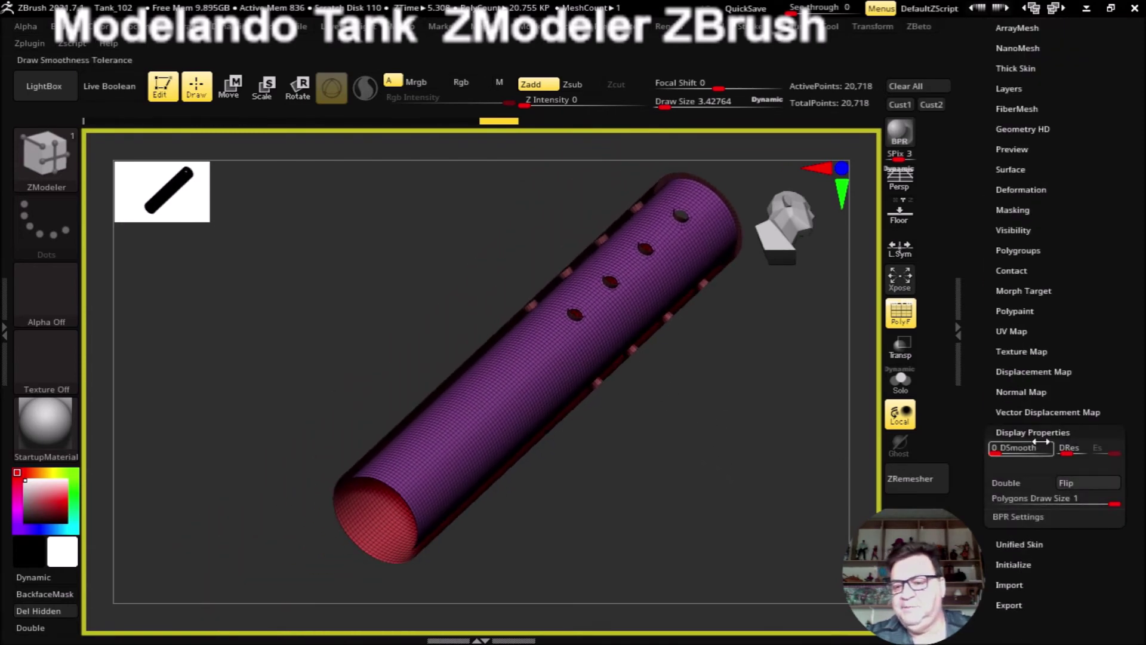
pyautogui.click(1072, 487)
pyautogui.moveTo(662, 503)
pyautogui.mouseDown()
pyautogui.moveTo(652, 499)
pyautogui.moveTo(667, 454)
pyautogui.moveTo(718, 504)
pyautogui.moveTo(576, 512)
pyautogui.moveTo(591, 507)
pyautogui.moveTo(307, 468)
pyautogui.moveTo(307, 486)
pyautogui.moveTo(253, 468)
pyautogui.moveTo(321, 455)
pyautogui.moveTo(274, 481)
pyautogui.mouseUp()
# Step: Push the tube's inner wall inward to thicken the rim, undoing the stray first extrusion
pyautogui.moveTo(709, 511); pyautogui.dragTo(456, 203)
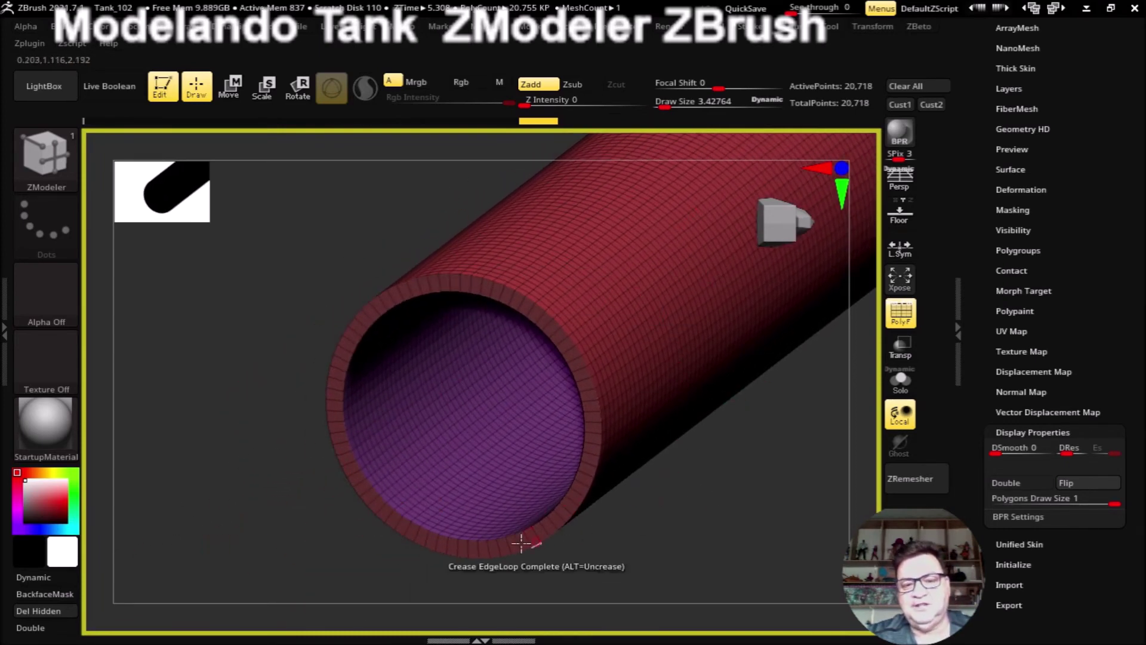
pyautogui.moveTo(737, 510)
pyautogui.mouseDown()
pyautogui.moveTo(630, 481)
pyautogui.moveTo(471, 553)
pyautogui.moveTo(445, 255)
pyautogui.mouseUp()
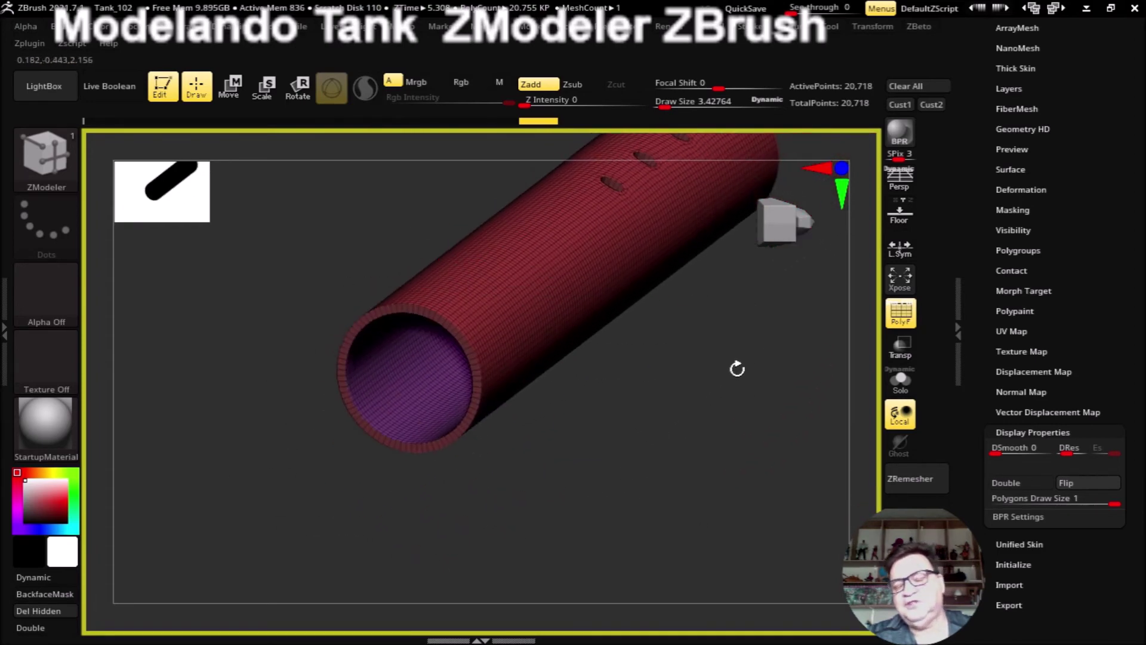
pyautogui.moveTo(592, 500)
pyautogui.mouseDown()
pyautogui.moveTo(599, 468)
pyautogui.moveTo(619, 514)
pyautogui.moveTo(606, 495)
pyautogui.moveTo(631, 478)
pyautogui.moveTo(635, 494)
pyautogui.moveTo(431, 443)
pyautogui.mouseUp()
pyautogui.moveTo(246, 479)
pyautogui.mouseDown()
pyautogui.moveTo(305, 387)
pyautogui.moveTo(225, 427)
pyautogui.moveTo(231, 413)
pyautogui.moveTo(257, 427)
pyautogui.mouseUp()
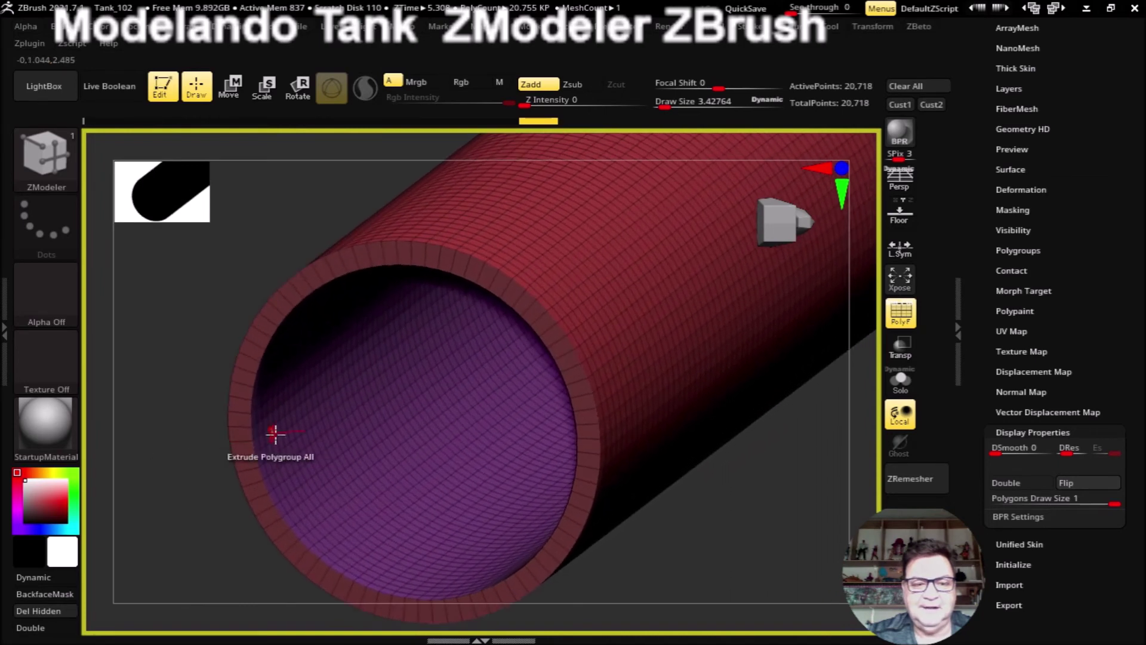
pyautogui.moveTo(347, 476); pyautogui.dragTo(361, 473)
pyautogui.hotkey('ctrl', 'z')
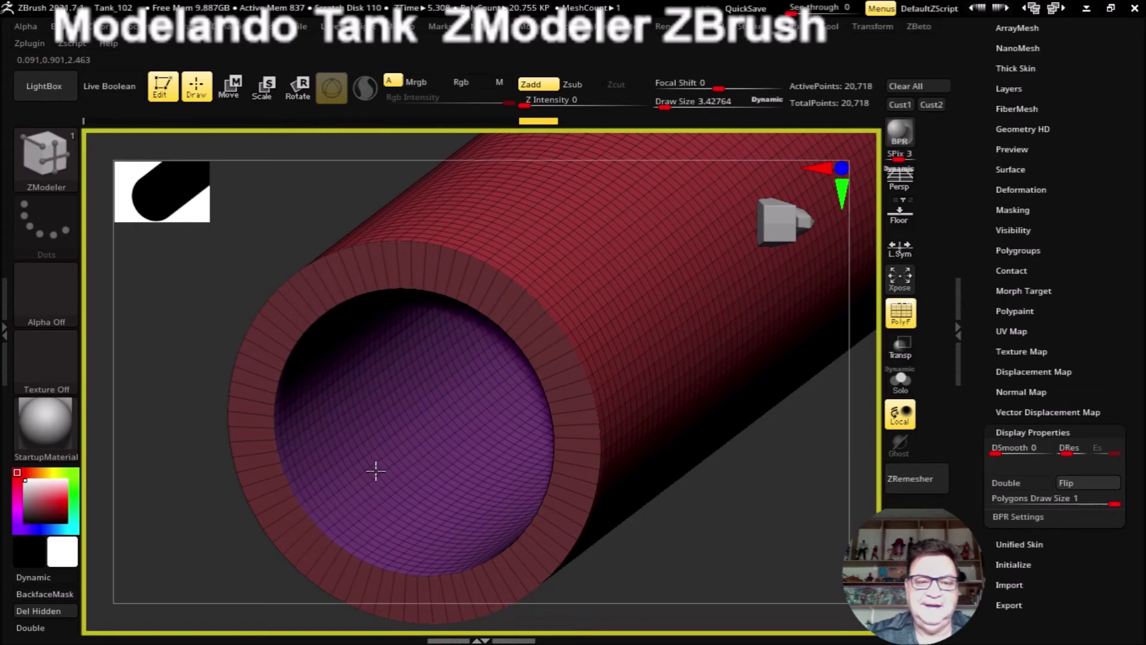
pyautogui.moveTo(375, 472); pyautogui.dragTo(382, 469)
# Step: Stand the tube upright in a front view showing its four rows of paired holes
pyautogui.moveTo(637, 568)
pyautogui.keyDown('shift'); pyautogui.mouseDown()
pyautogui.moveTo(730, 543)
pyautogui.moveTo(677, 470)
pyautogui.moveTo(743, 426)
pyautogui.moveTo(700, 473)
pyautogui.moveTo(729, 486)
pyautogui.moveTo(678, 440)
pyautogui.moveTo(655, 389)
pyautogui.moveTo(684, 441)
pyautogui.moveTo(670, 389)
pyautogui.moveTo(686, 448)
pyautogui.moveTo(648, 456)
pyautogui.moveTo(634, 435)
pyautogui.moveTo(661, 466)
pyautogui.moveTo(645, 376)
pyautogui.moveTo(662, 452)
pyautogui.moveTo(696, 450)
pyautogui.moveTo(676, 495)
pyautogui.mouseUp(); pyautogui.keyUp('shift')
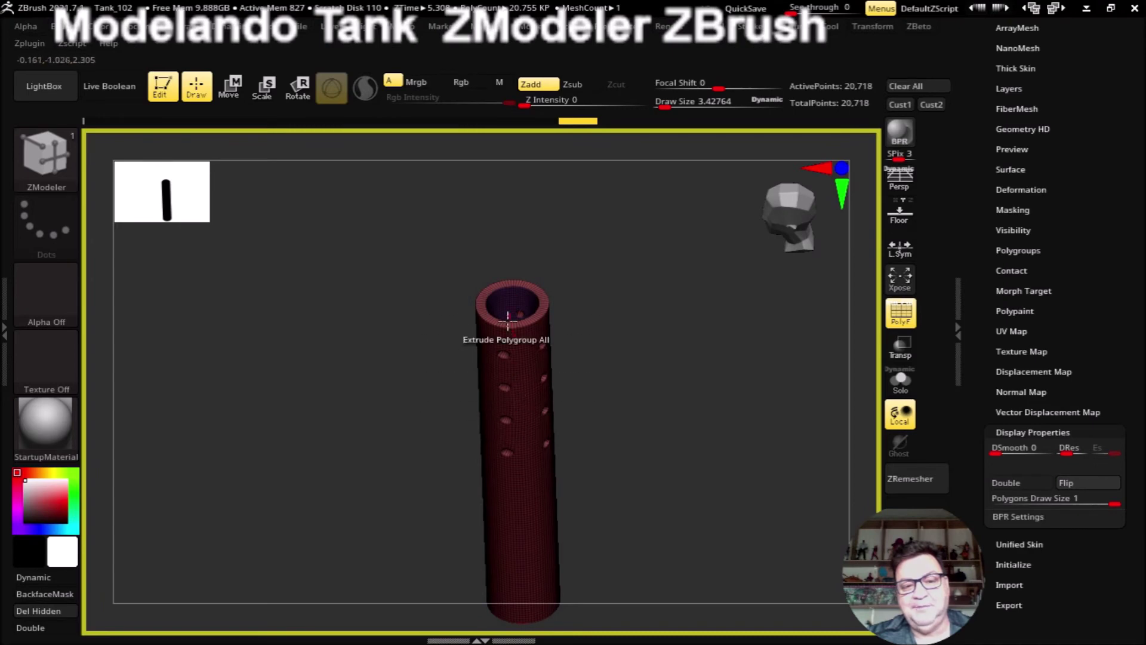
pyautogui.keyDown('shift'); pyautogui.moveTo(665, 453); pyautogui.dragTo(632, 391); pyautogui.keyUp('shift')
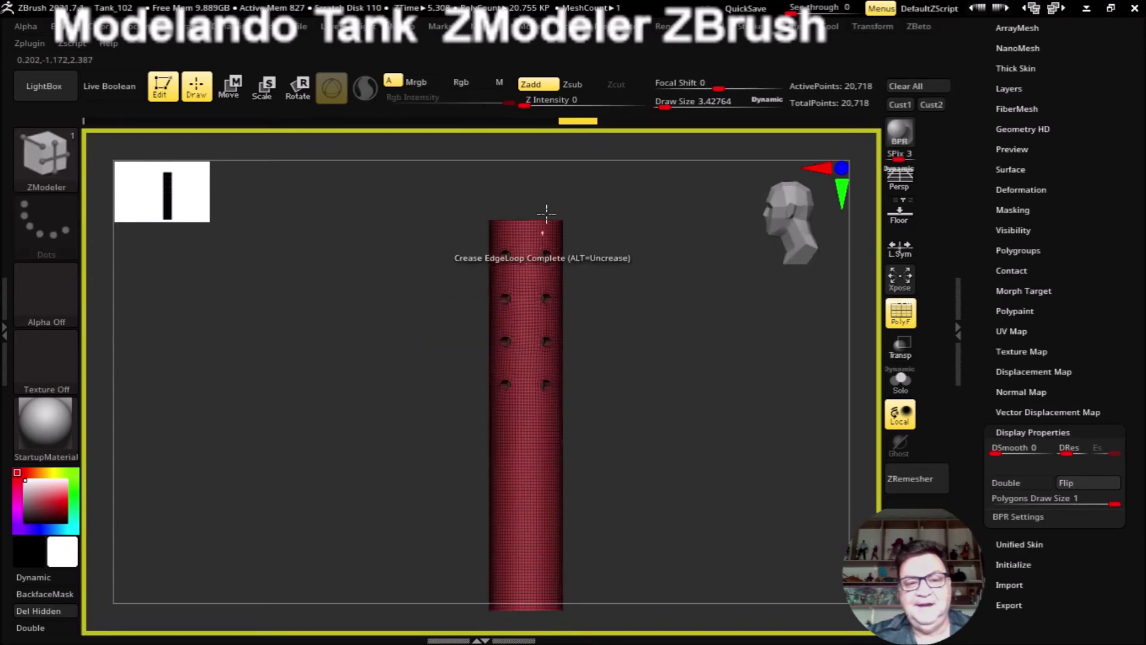
pyautogui.keyDown('alt'); pyautogui.moveTo(644, 437); pyautogui.dragTo(663, 455); pyautogui.keyUp('alt')
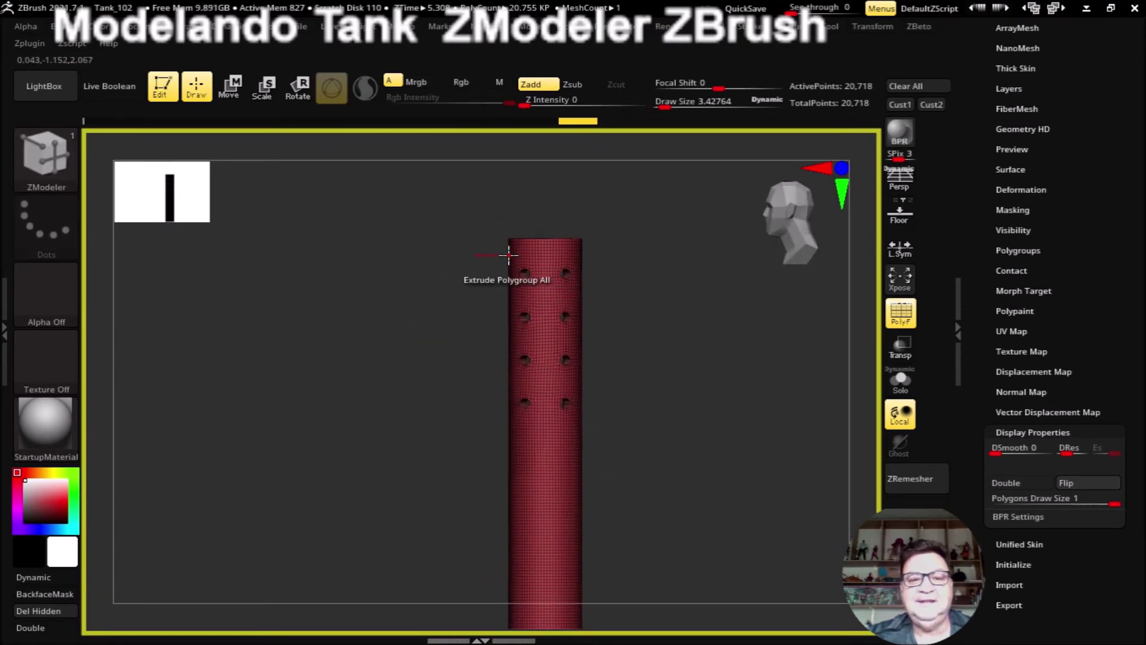
pyautogui.keyDown('shift'); pyautogui.moveTo(645, 378); pyautogui.dragTo(675, 421); pyautogui.keyUp('shift')
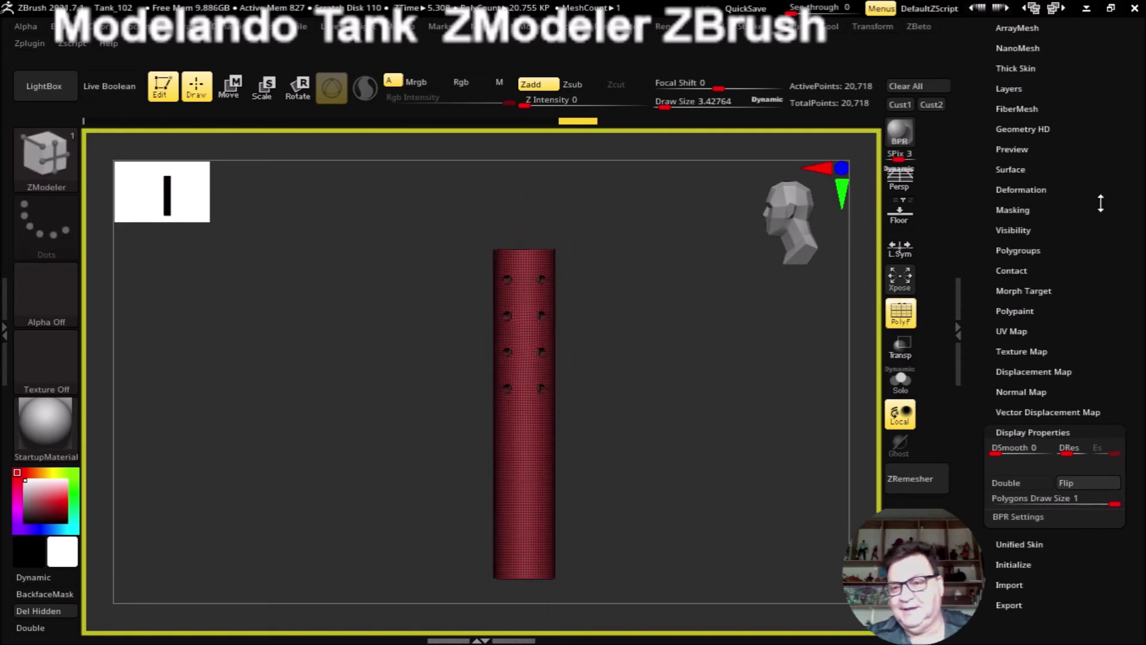
pyautogui.scroll(5, 1114, 274)
# Step: Rename the UMesh_Escape1 subtool to 'Escape' in the Subtool palette
pyautogui.click(1011, 334)
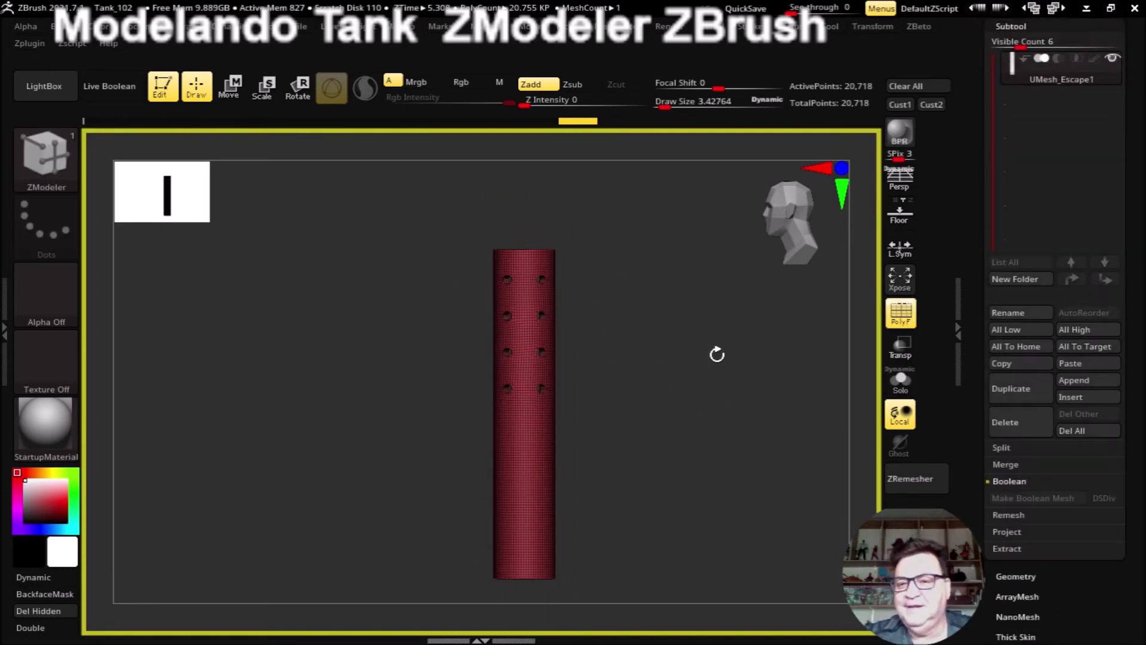
pyautogui.keyDown('alt'); pyautogui.moveTo(709, 376); pyautogui.dragTo(710, 393); pyautogui.keyUp('alt')
pyautogui.scroll(3, 1063, 299)
pyautogui.scroll(2, 1056, 356)
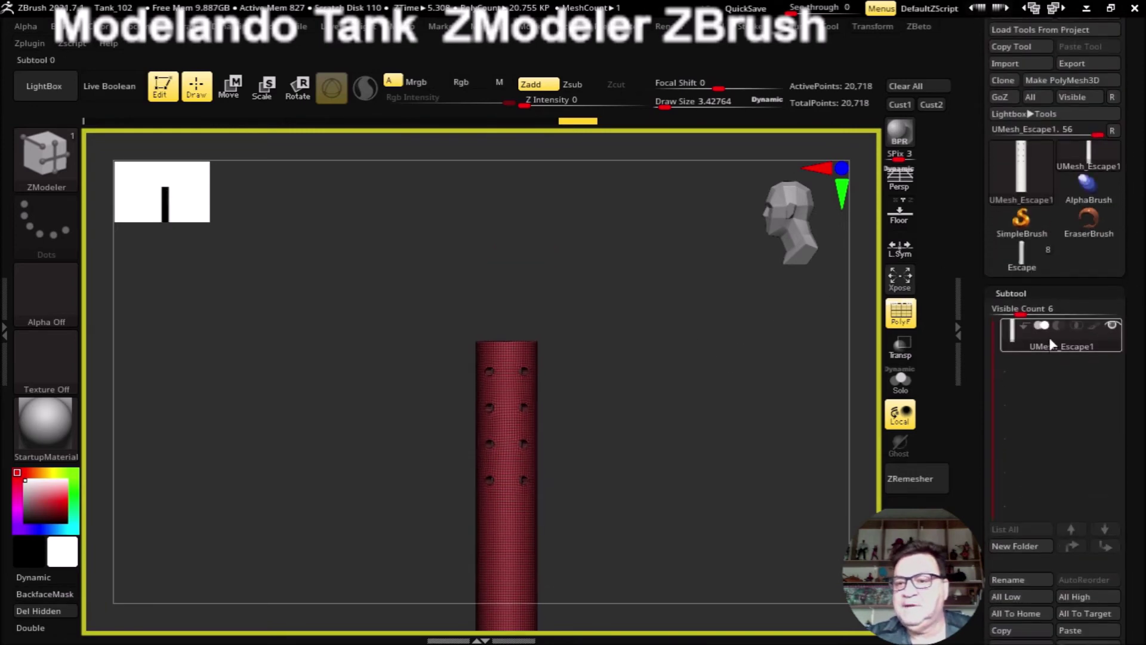
pyautogui.click(1008, 583)
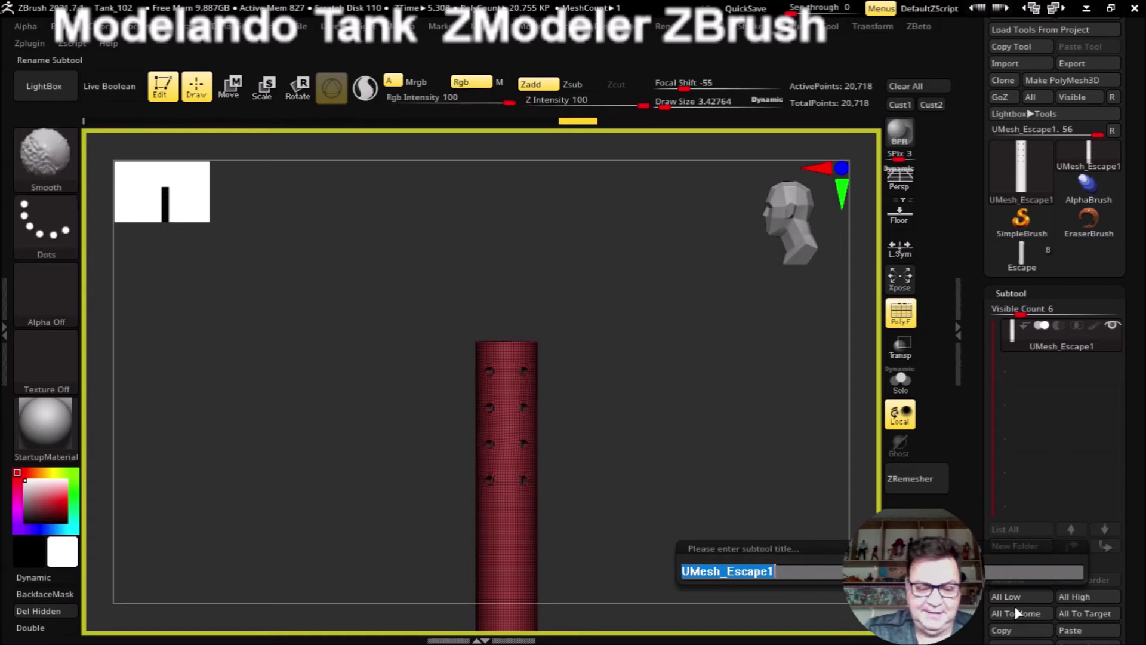
pyautogui.write('Escape')
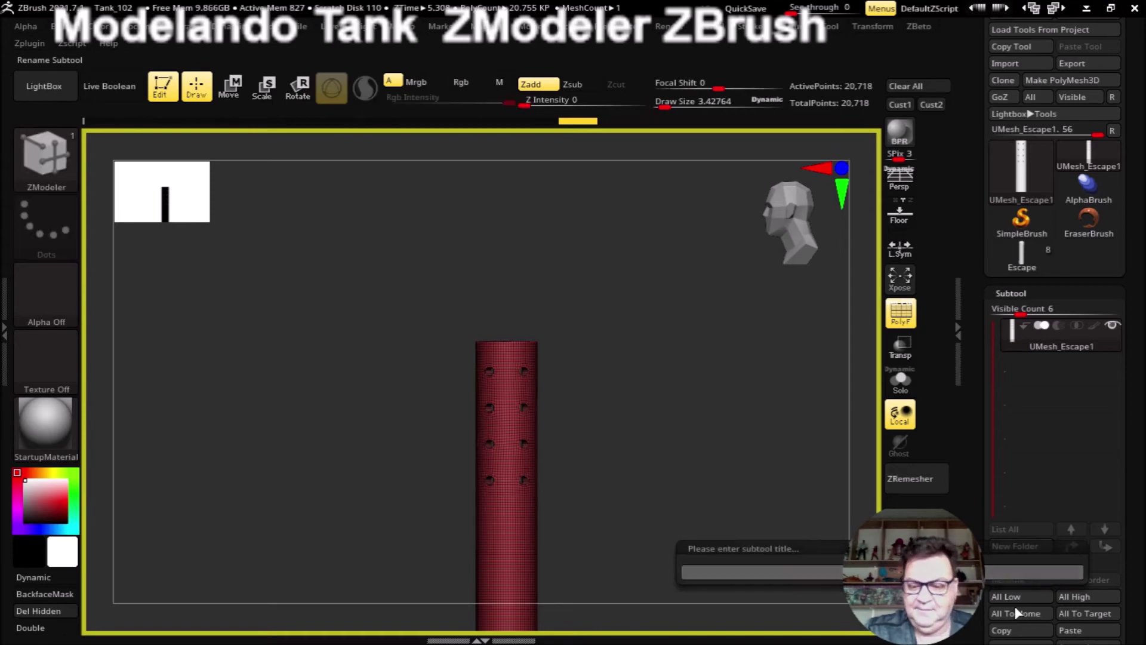
pyautogui.press('Return')
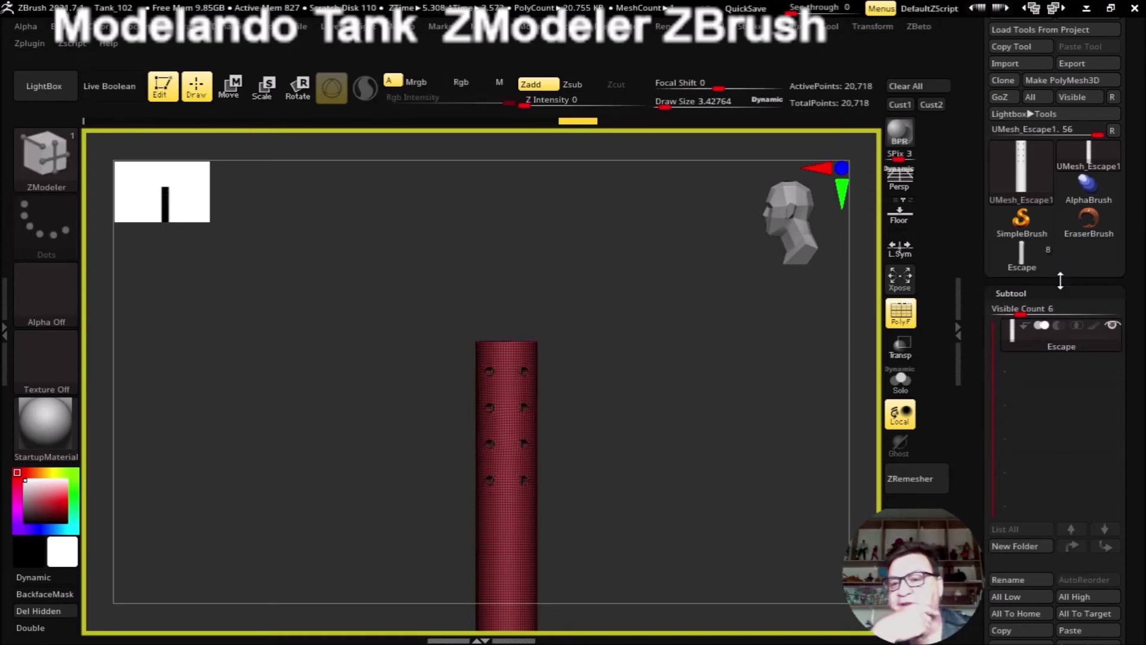
pyautogui.moveTo(1133, 396); pyautogui.dragTo(1134, 351)
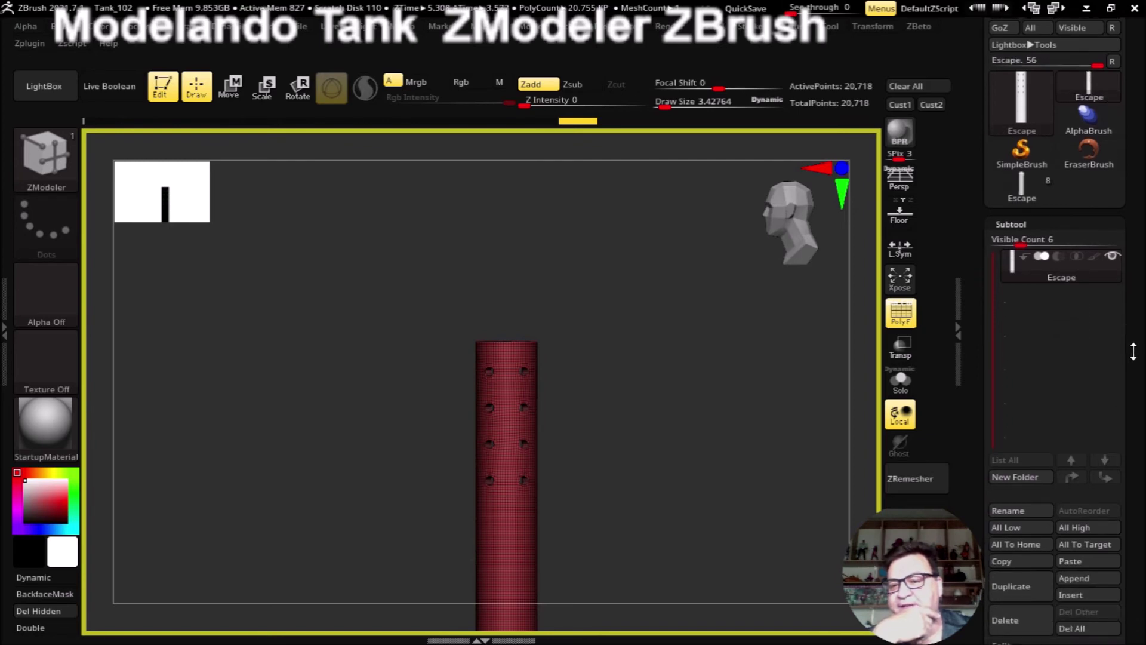
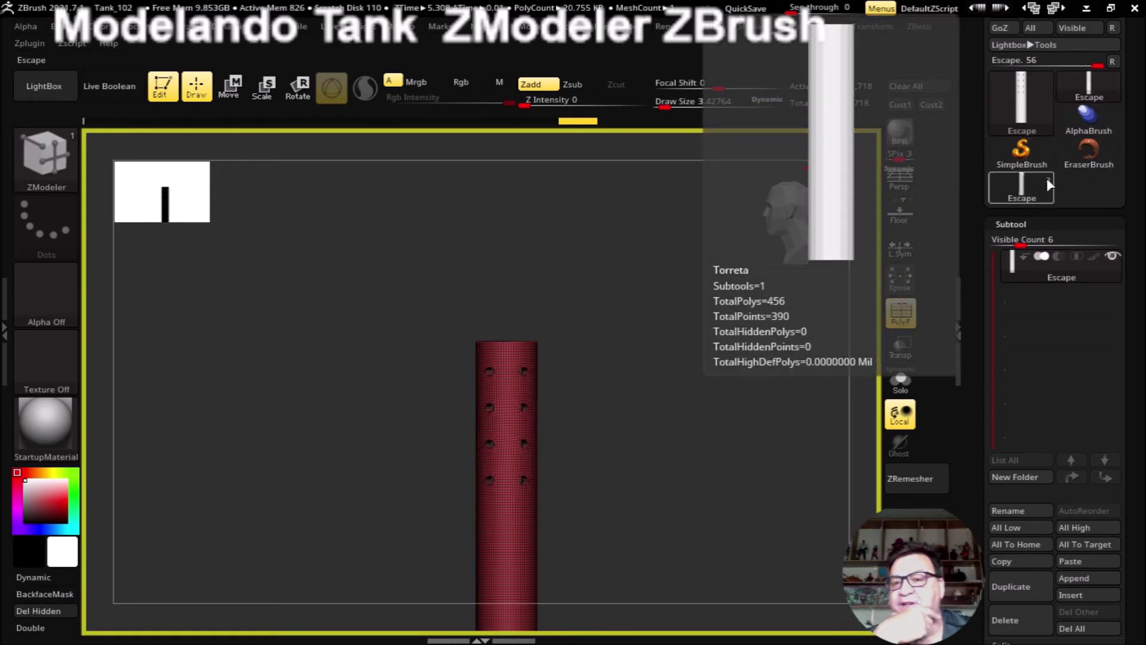
# Step: Load the Tank tool and paste the perforated cylinder in as the Escape1 subtool
pyautogui.click(1026, 185)
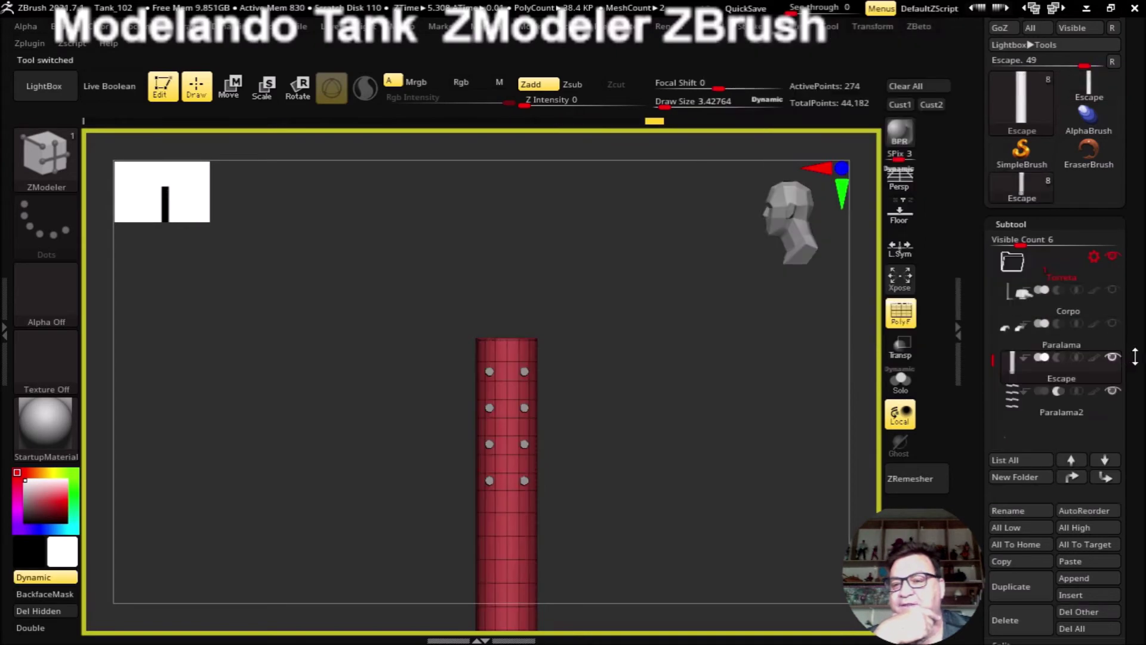
pyautogui.scroll(-3, 1104, 340)
pyautogui.scroll(-1, 1074, 317)
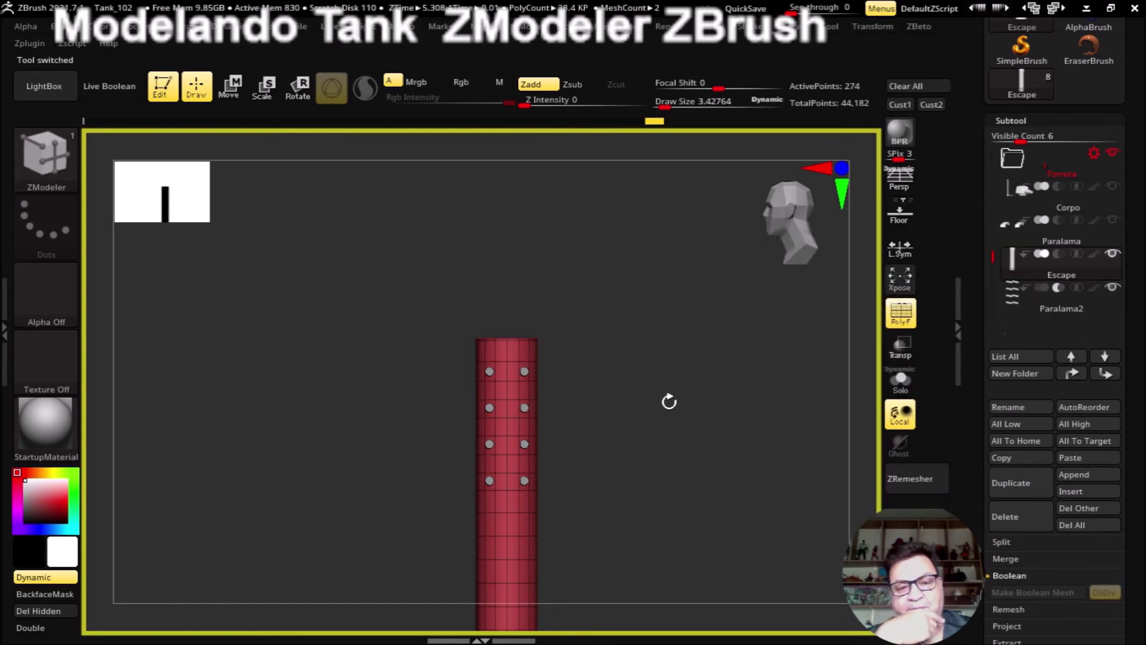
pyautogui.click(1069, 456)
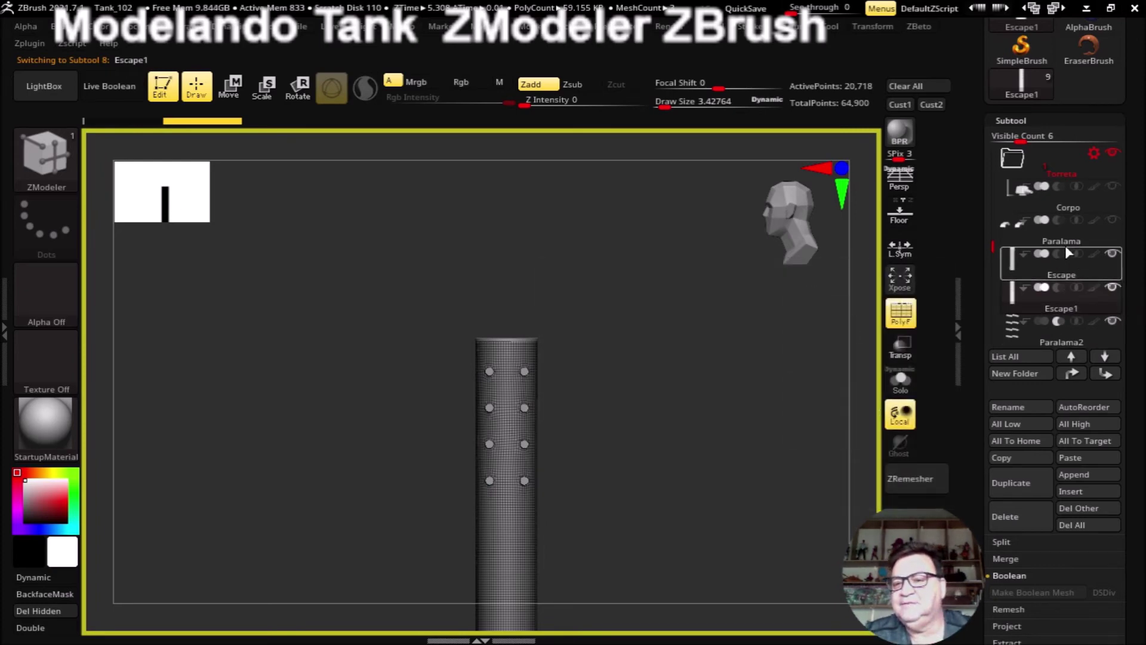
pyautogui.moveTo(995, 243); pyautogui.dragTo(995, 259)
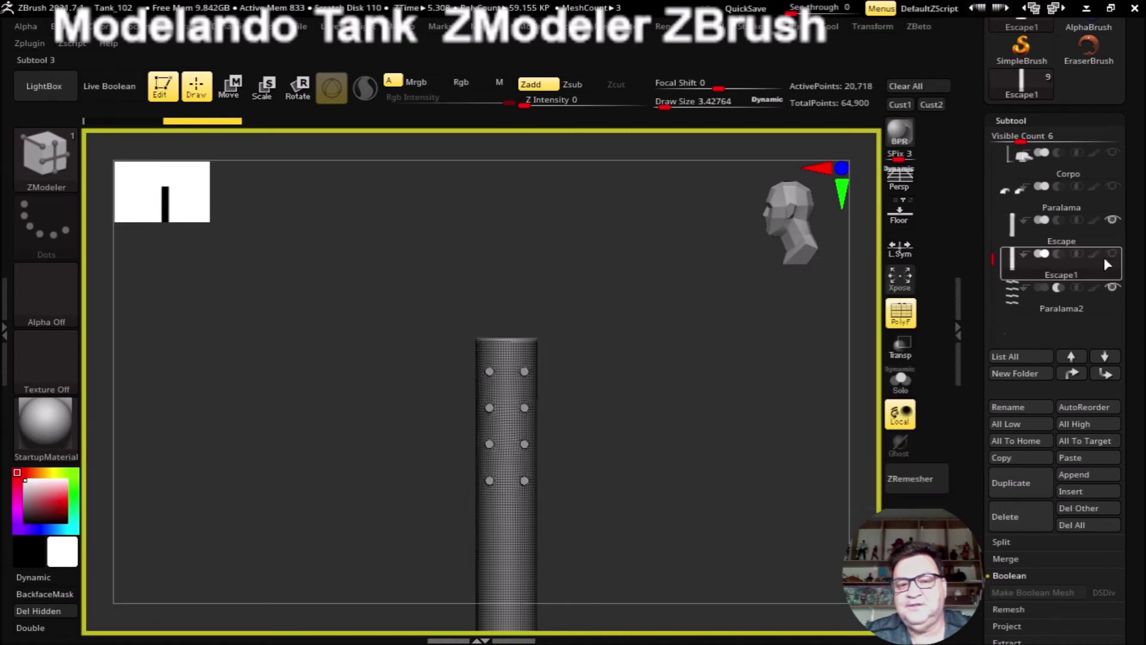
pyautogui.moveTo(1062, 295)
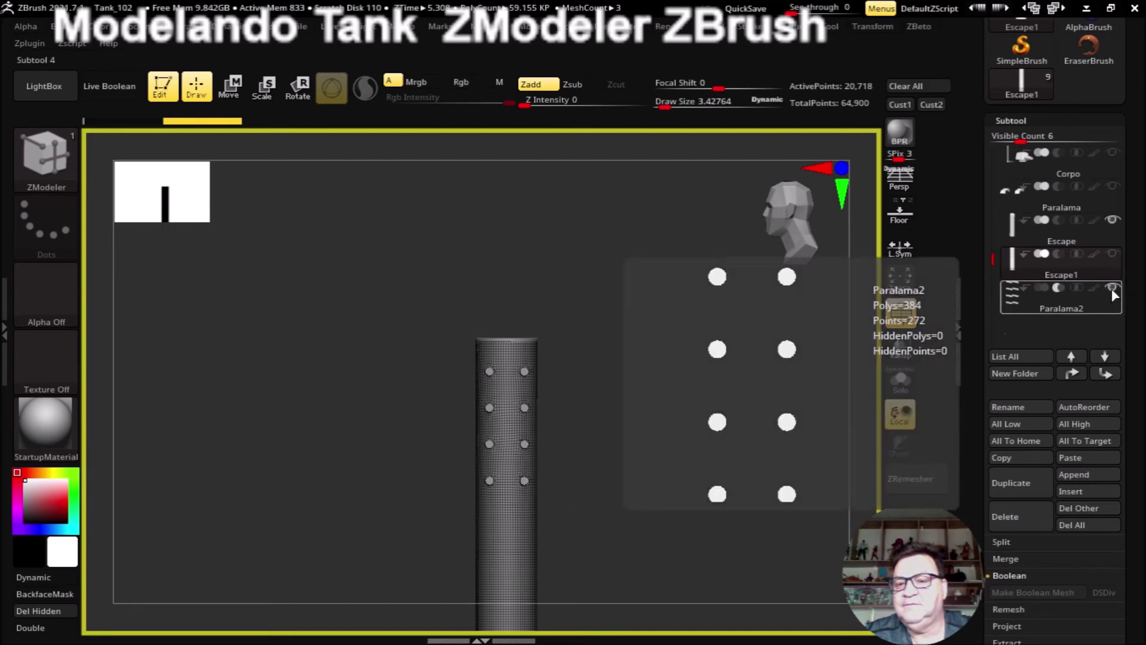
# Step: Toggle the Paralama bumper's visibility and inspect the plain Escape pipe with wireframe off
pyautogui.moveTo(826, 365)
pyautogui.mouseDown()
pyautogui.moveTo(799, 317)
pyautogui.moveTo(765, 325)
pyautogui.moveTo(811, 320)
pyautogui.mouseUp()
pyautogui.moveTo(1133, 198); pyautogui.dragTo(1133, 231)
pyautogui.click(1112, 219)
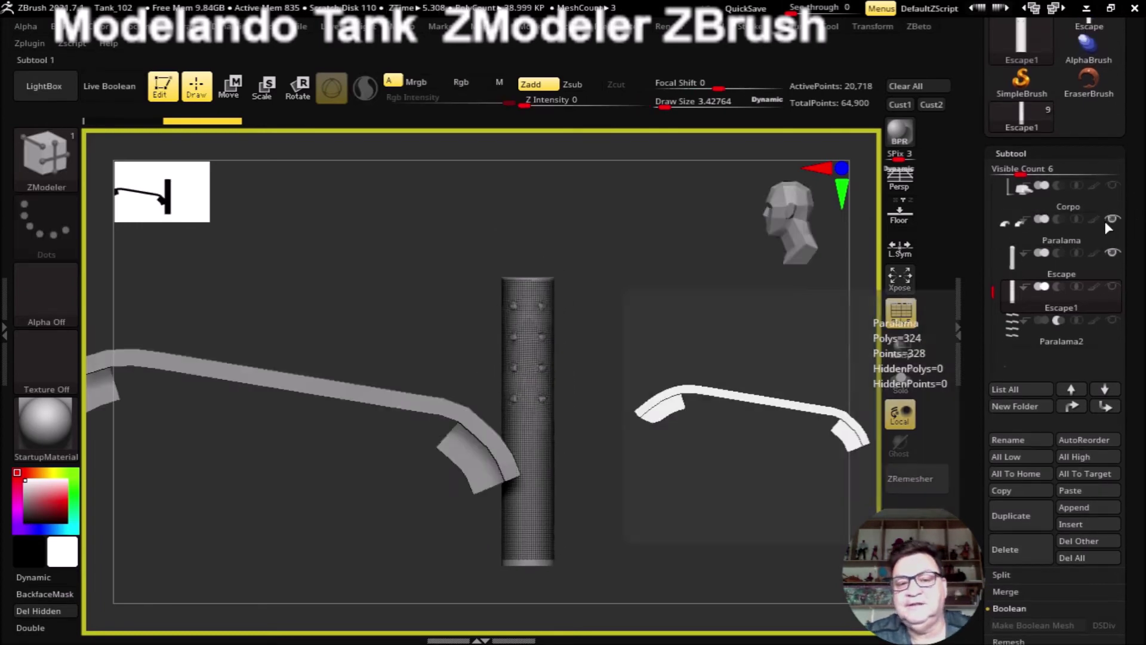
pyautogui.click(1113, 221)
pyautogui.click(1084, 274)
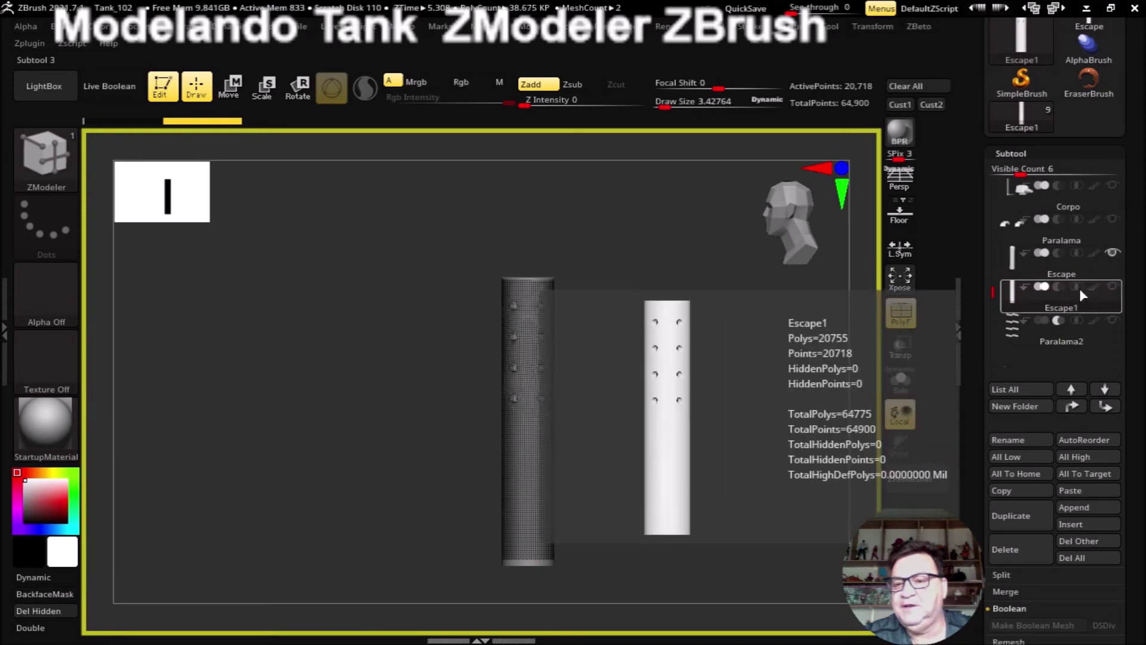
pyautogui.moveTo(804, 379)
pyautogui.mouseDown()
pyautogui.moveTo(660, 396)
pyautogui.moveTo(686, 388)
pyautogui.mouseUp()
pyautogui.click(887, 333)
pyautogui.moveTo(762, 384)
pyautogui.mouseDown()
pyautogui.moveTo(809, 392)
pyautogui.moveTo(780, 401)
pyautogui.moveTo(833, 374)
pyautogui.mouseUp()
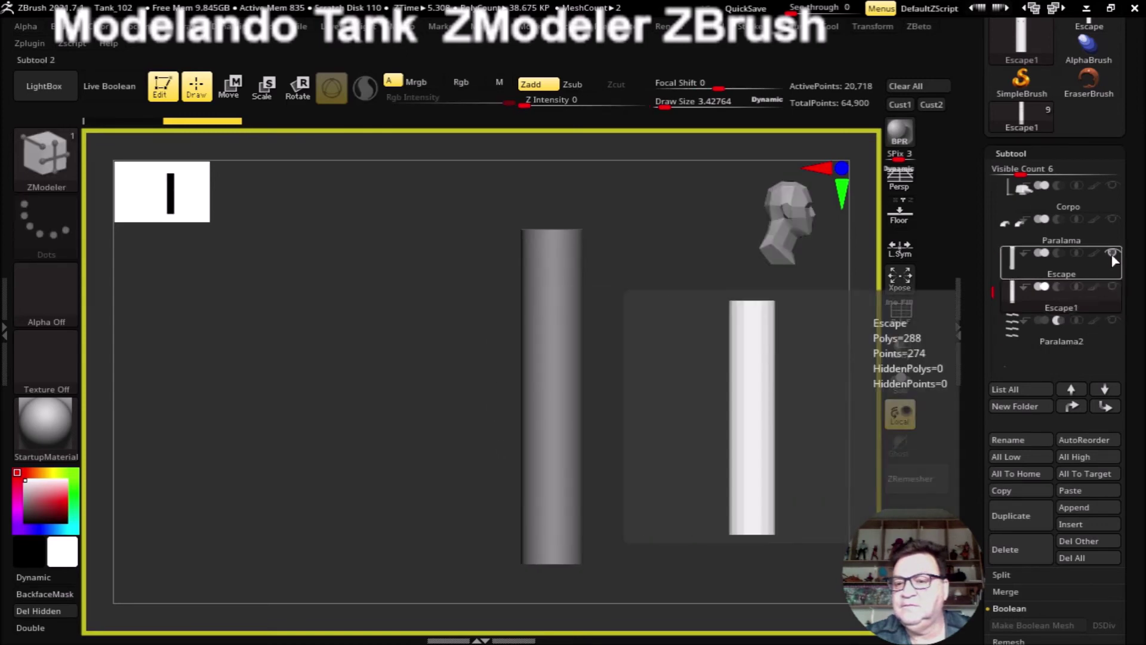
# Step: Zoom in on Escape1 with PolyF wireframe on, then select the Paralama2 subtool
pyautogui.click(1036, 306)
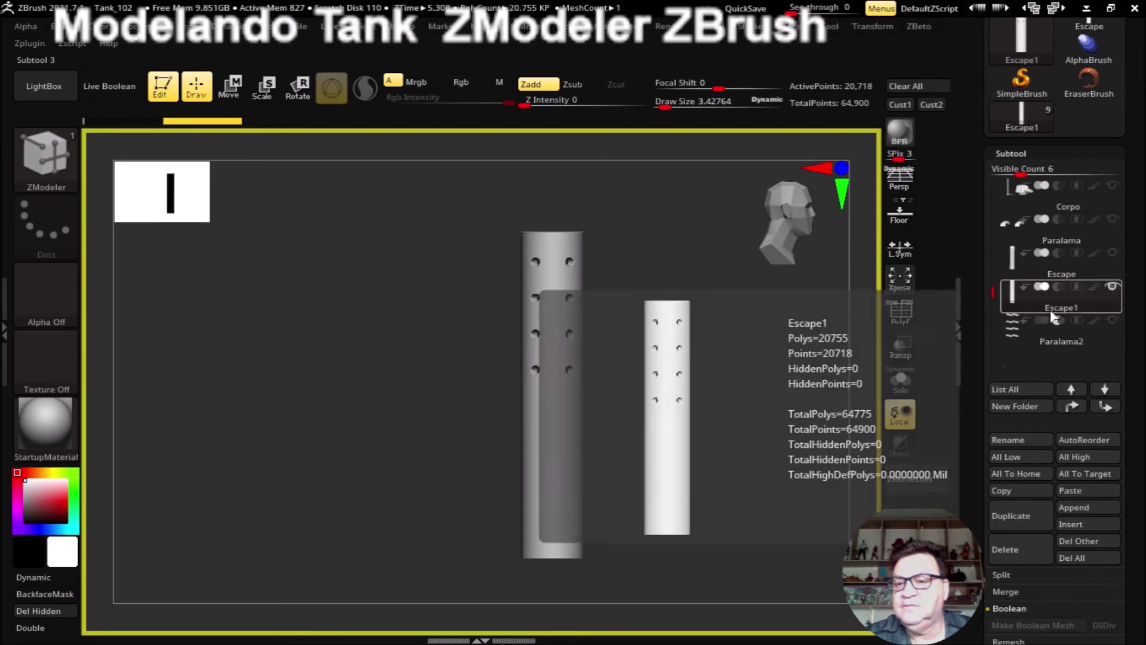
pyautogui.moveTo(803, 339)
pyautogui.mouseDown()
pyautogui.moveTo(801, 368)
pyautogui.moveTo(786, 349)
pyautogui.moveTo(744, 388)
pyautogui.moveTo(739, 447)
pyautogui.moveTo(745, 366)
pyautogui.moveTo(757, 335)
pyautogui.moveTo(763, 460)
pyautogui.moveTo(752, 428)
pyautogui.moveTo(773, 325)
pyautogui.moveTo(737, 343)
pyautogui.moveTo(734, 277)
pyautogui.moveTo(760, 348)
pyautogui.mouseUp()
pyautogui.click(901, 319)
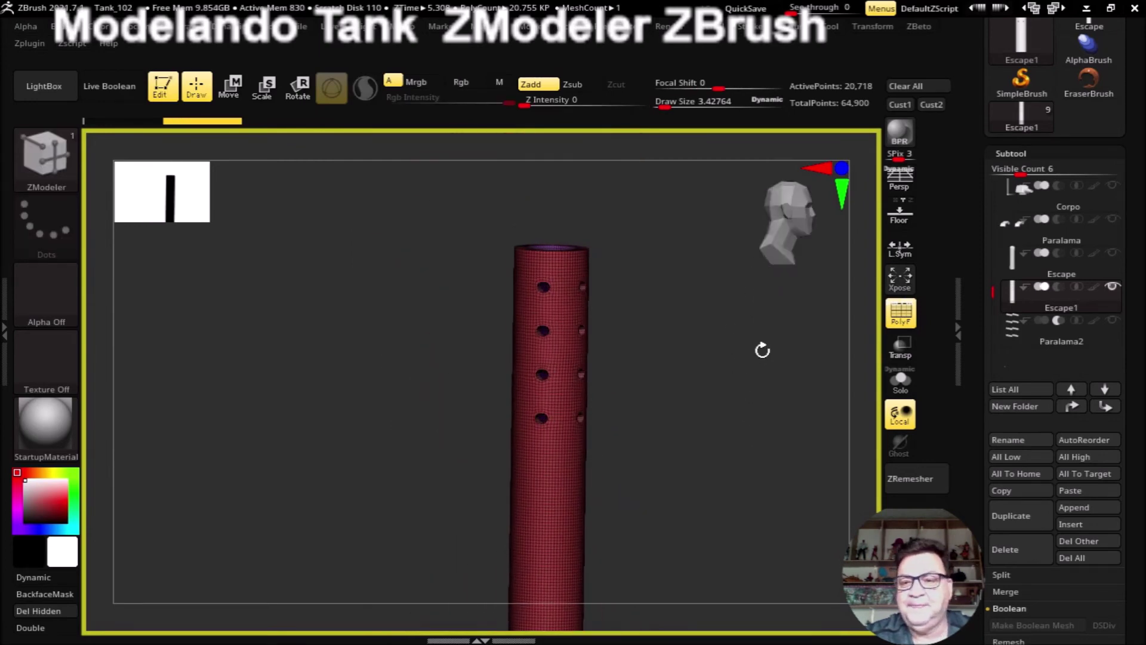
pyautogui.click(1054, 343)
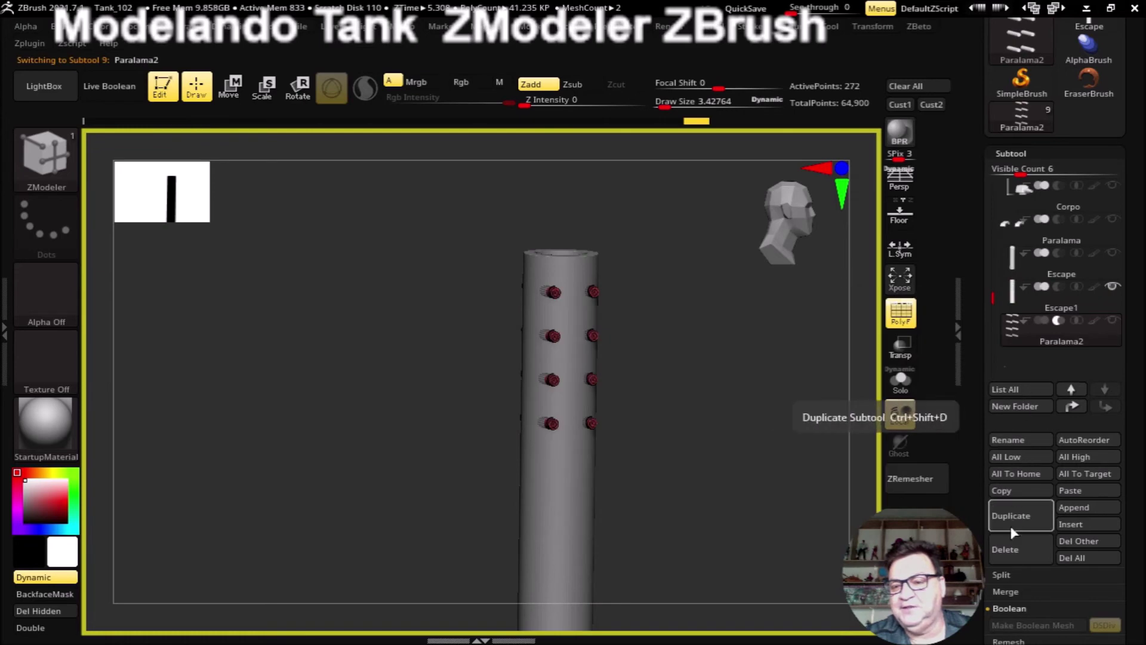
# Step: Delete the Paralama2 and plain Escape subtools
pyautogui.click(1012, 550)
pyautogui.click(919, 586)
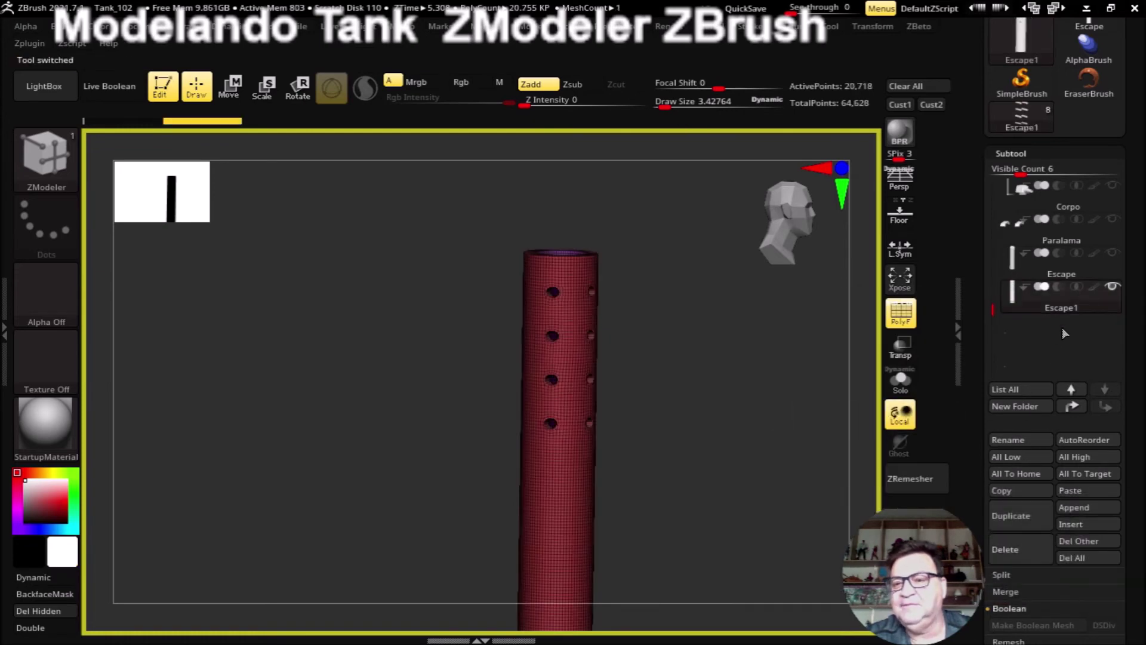
pyautogui.click(1054, 286)
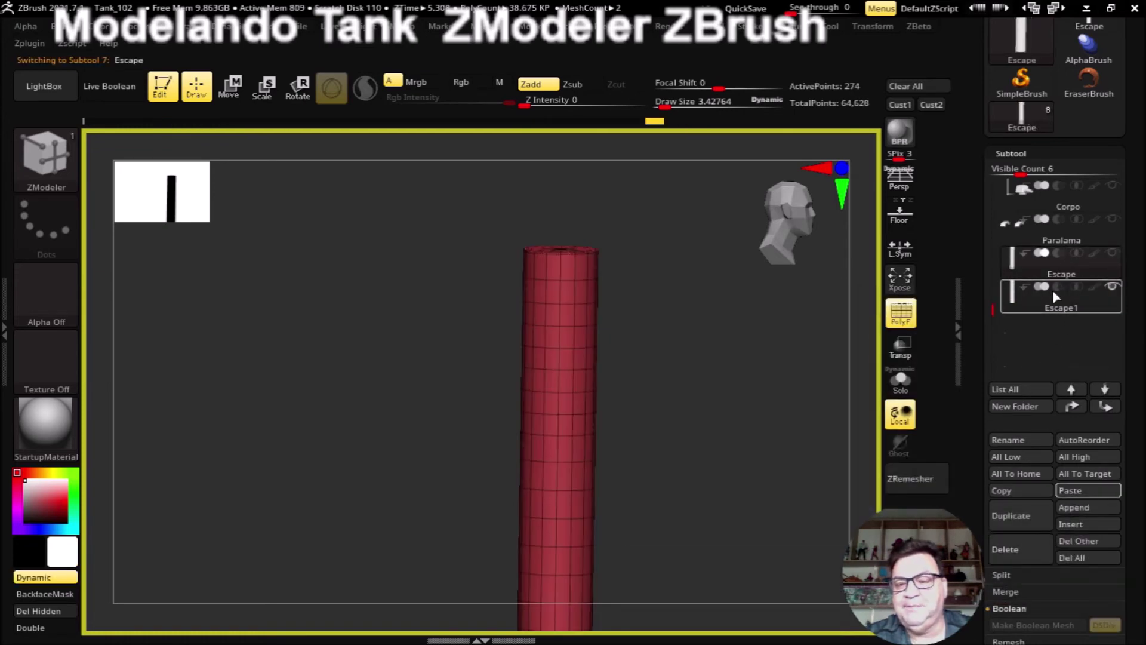
pyautogui.moveTo(1061, 299)
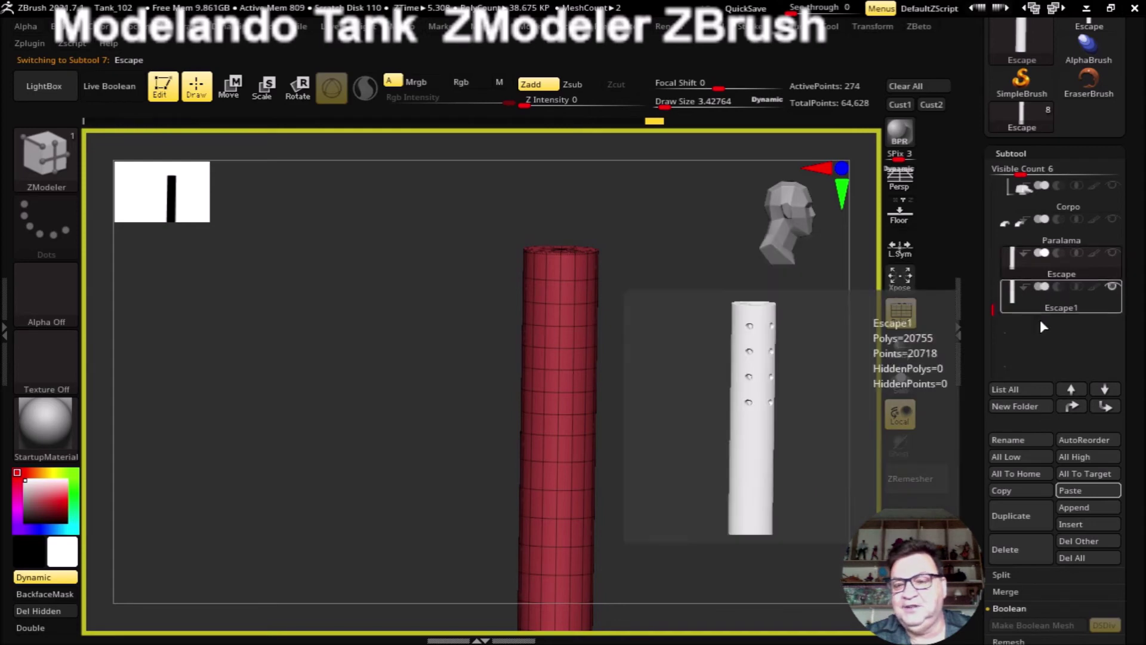
pyautogui.click(1005, 550)
pyautogui.click(931, 606)
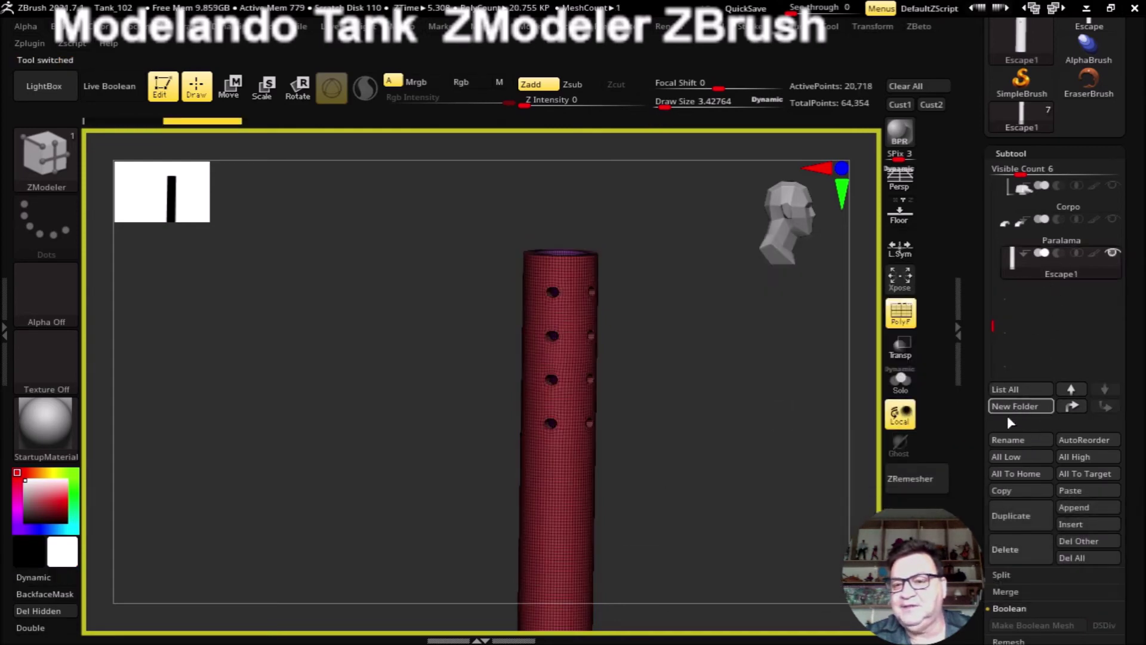
# Step: Rename the Escape1 subtool to Escapamento
pyautogui.click(1005, 444)
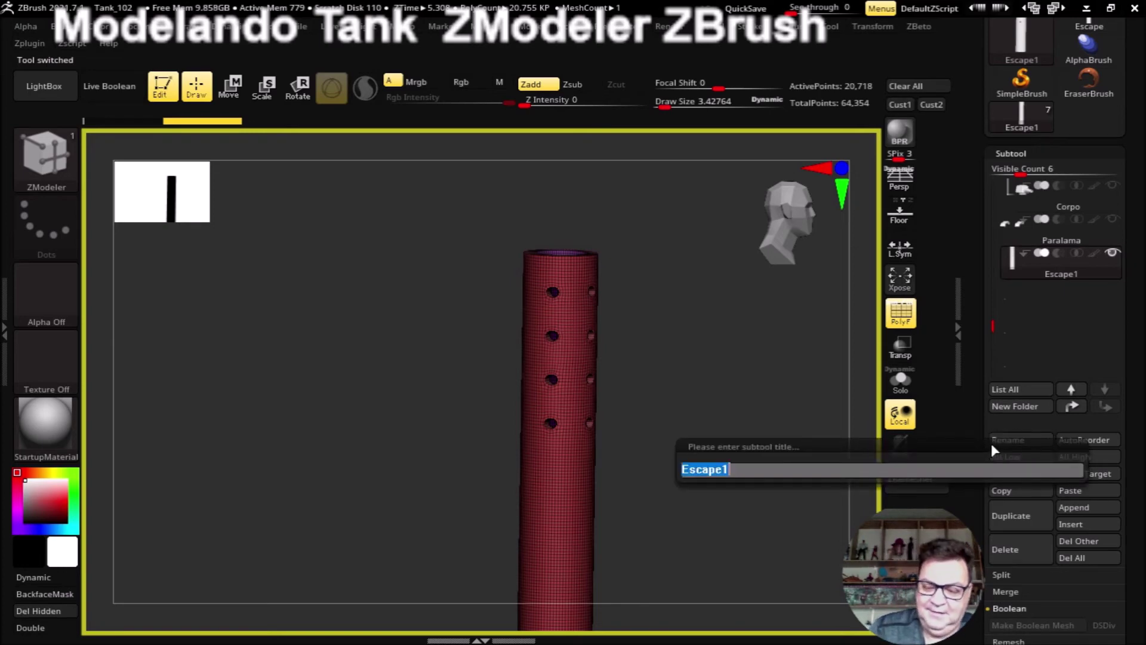
pyautogui.press('BackSpace')
pyautogui.press('BackSpace')
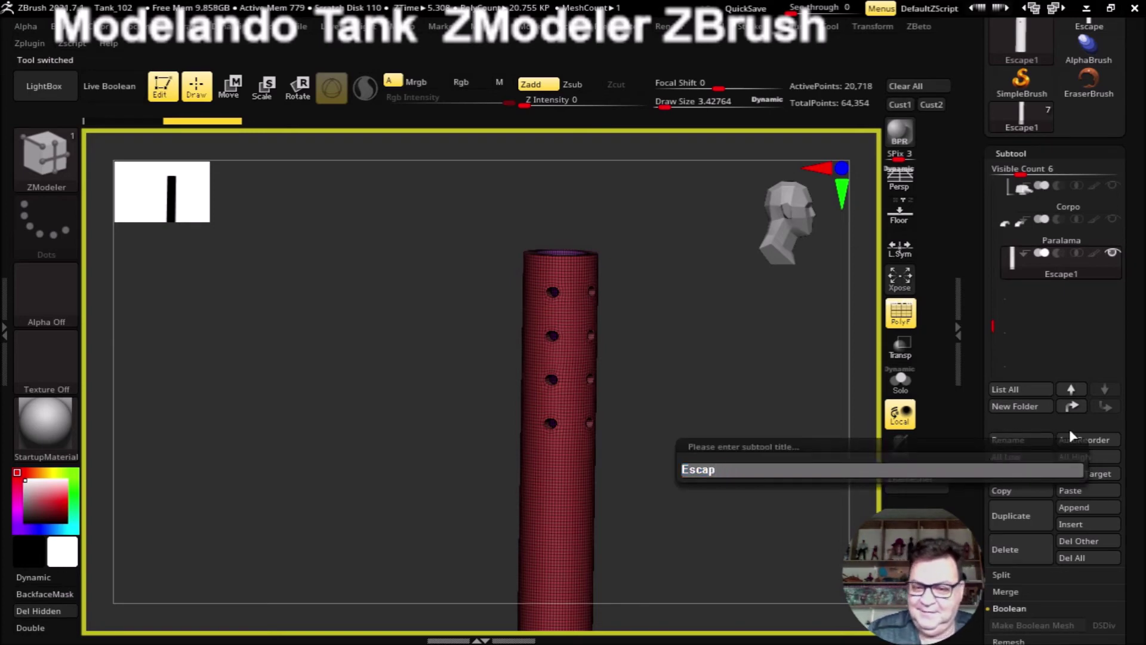
pyautogui.write('amento')
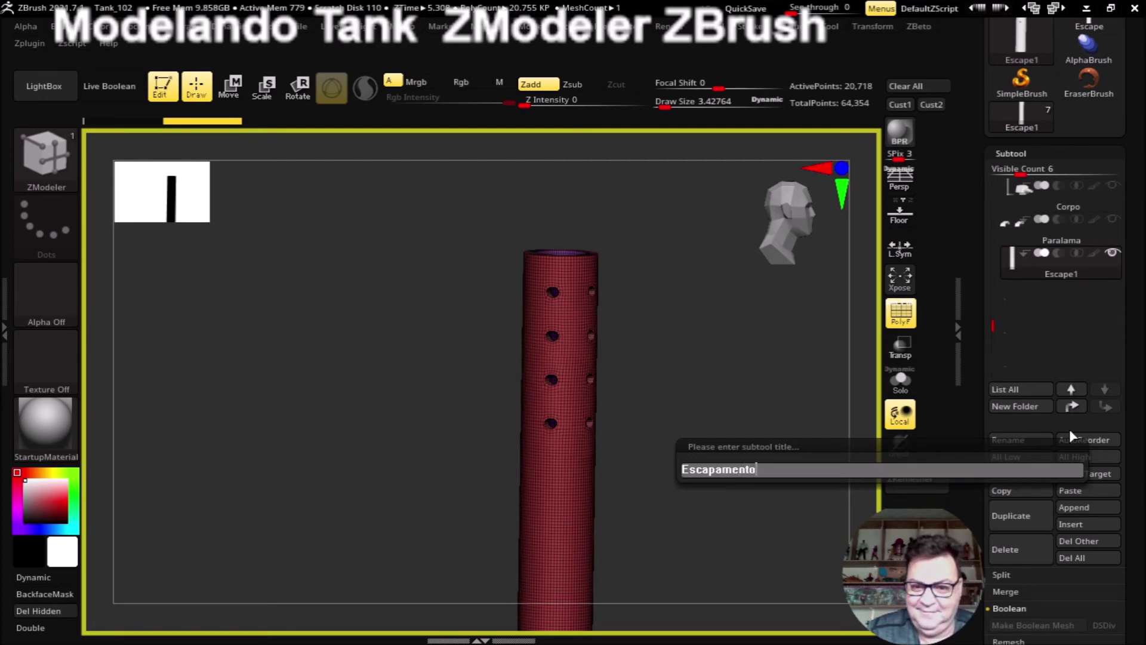
pyautogui.press('Return')
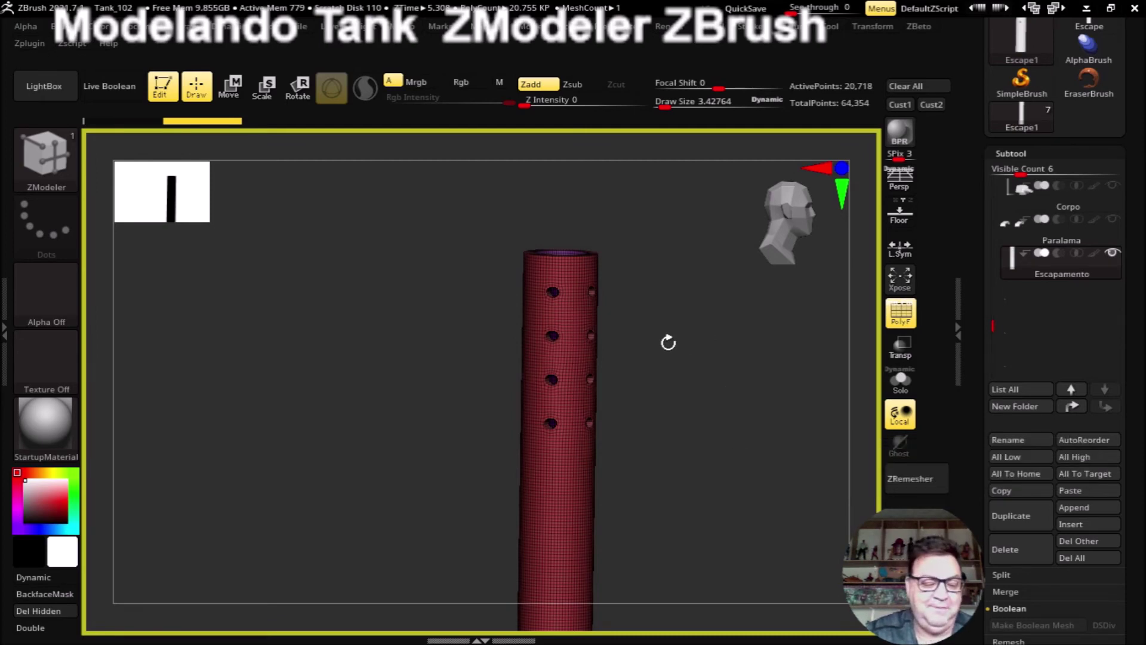
# Step: Turn off the wireframe and make every tank subtool visible in a zoomed-out side view
pyautogui.moveTo(683, 379)
pyautogui.mouseDown()
pyautogui.moveTo(729, 404)
pyautogui.moveTo(719, 391)
pyautogui.mouseUp()
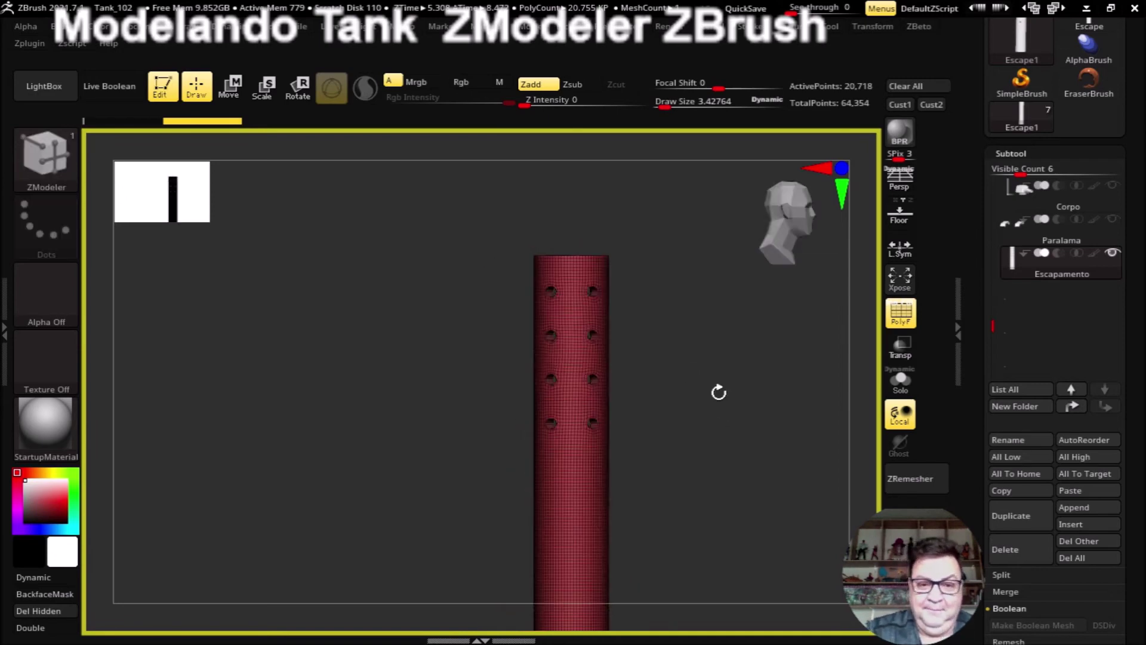
pyautogui.click(902, 313)
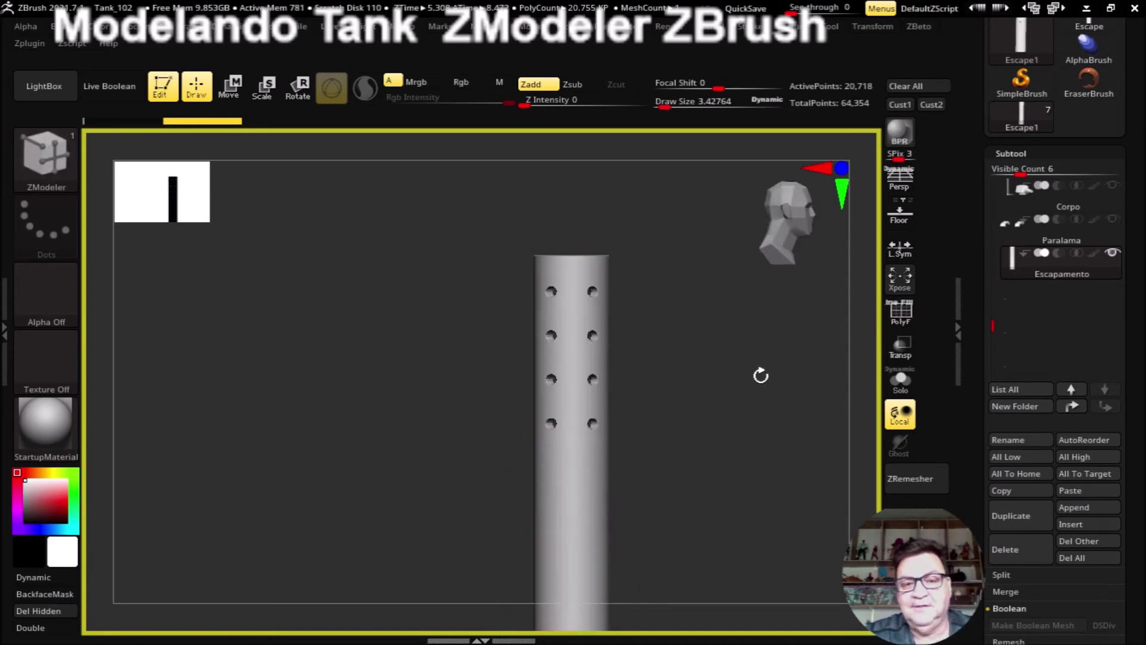
pyautogui.scroll(3, 760, 376)
pyautogui.click(1098, 232)
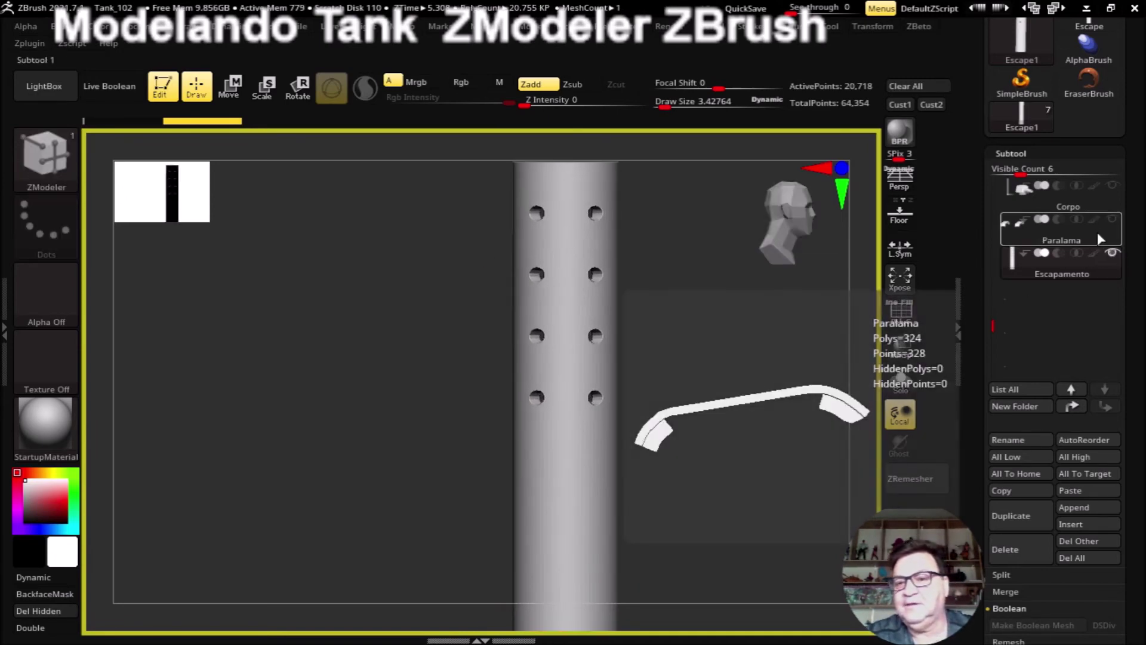
pyautogui.press('shift')
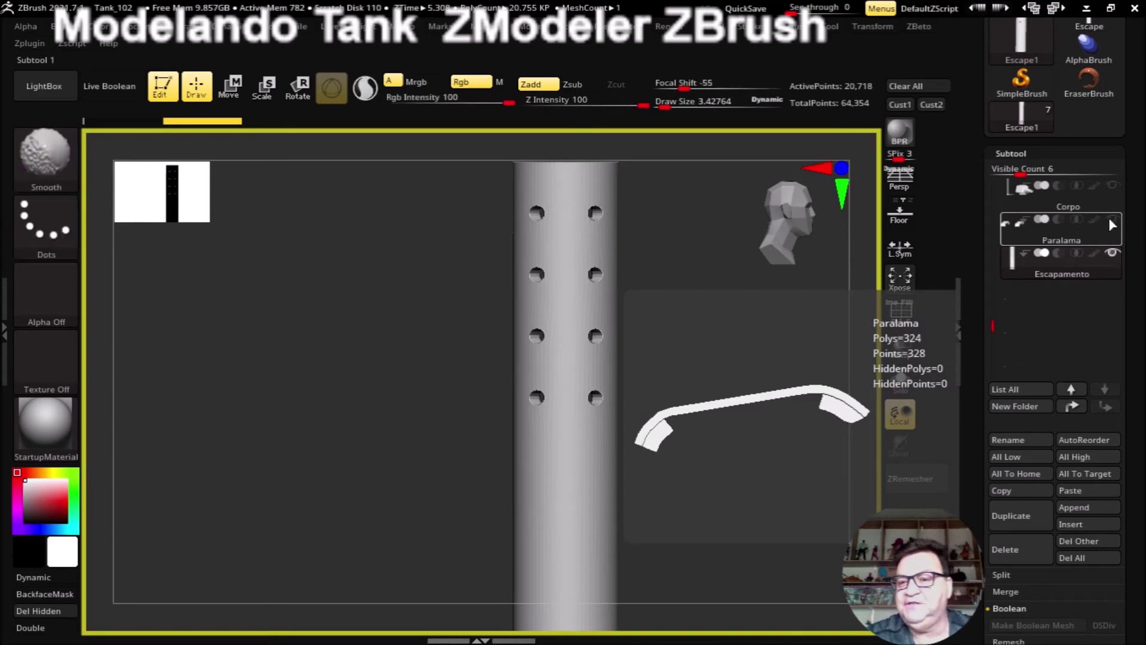
pyautogui.keyDown('shift'); pyautogui.click(1110, 220); pyautogui.keyUp('shift')
pyautogui.moveTo(391, 354)
pyautogui.keyDown('alt'); pyautogui.mouseDown()
pyautogui.moveTo(281, 235)
pyautogui.moveTo(350, 260)
pyautogui.moveTo(391, 304)
pyautogui.moveTo(370, 308)
pyautogui.moveTo(365, 294)
pyautogui.mouseUp(); pyautogui.keyUp('alt')
pyautogui.moveTo(331, 216)
pyautogui.mouseDown()
pyautogui.moveTo(330, 307)
pyautogui.moveTo(330, 241)
pyautogui.mouseUp()
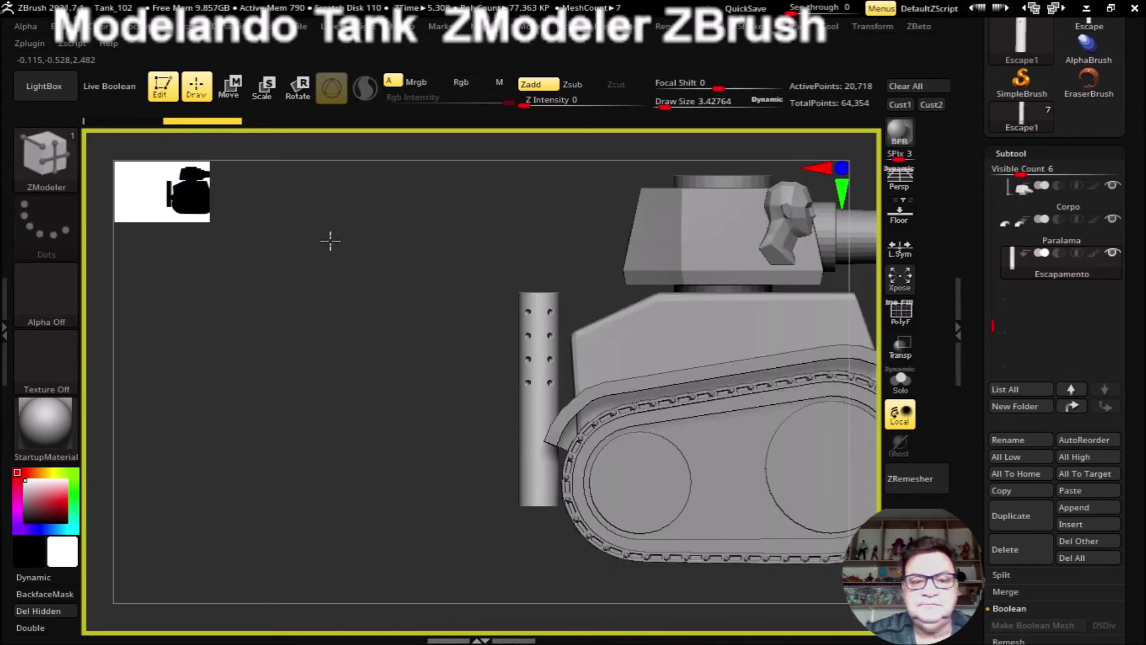
# Step: Tilt the exhaust pipe slightly with the move gizmo, checking front and rear orthogonal views
pyautogui.click(230, 87)
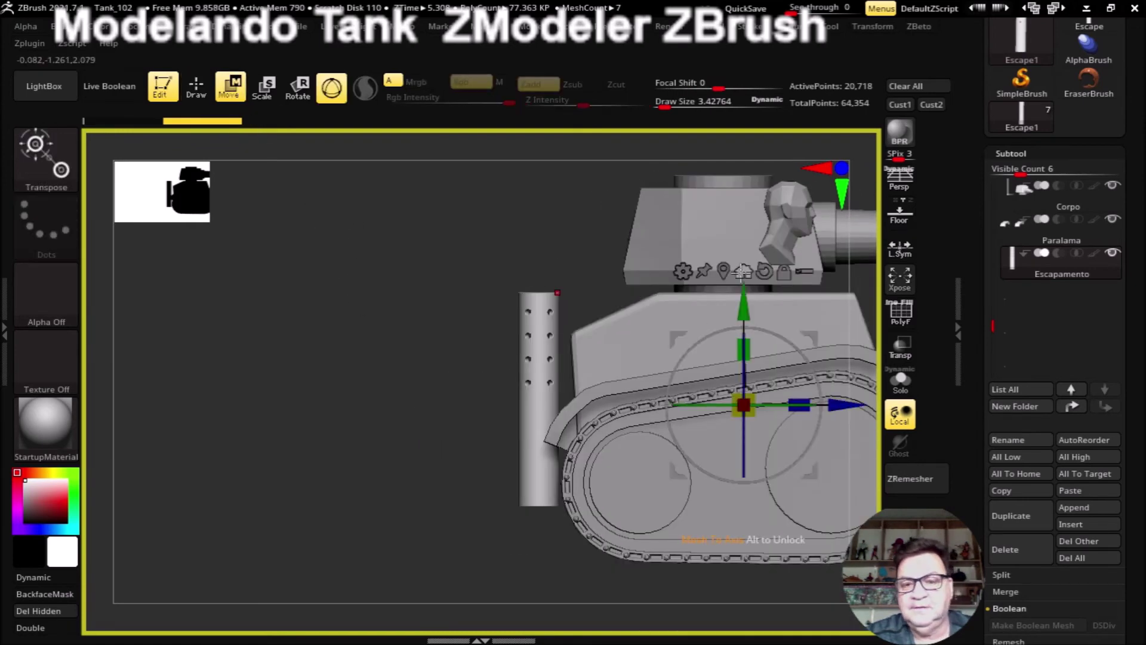
pyautogui.keyDown('alt'); pyautogui.click(539, 334); pyautogui.keyUp('alt')
pyautogui.moveTo(393, 220)
pyautogui.mouseDown()
pyautogui.moveTo(427, 245)
pyautogui.moveTo(379, 263)
pyautogui.mouseUp()
pyautogui.moveTo(608, 280); pyautogui.dragTo(605, 276)
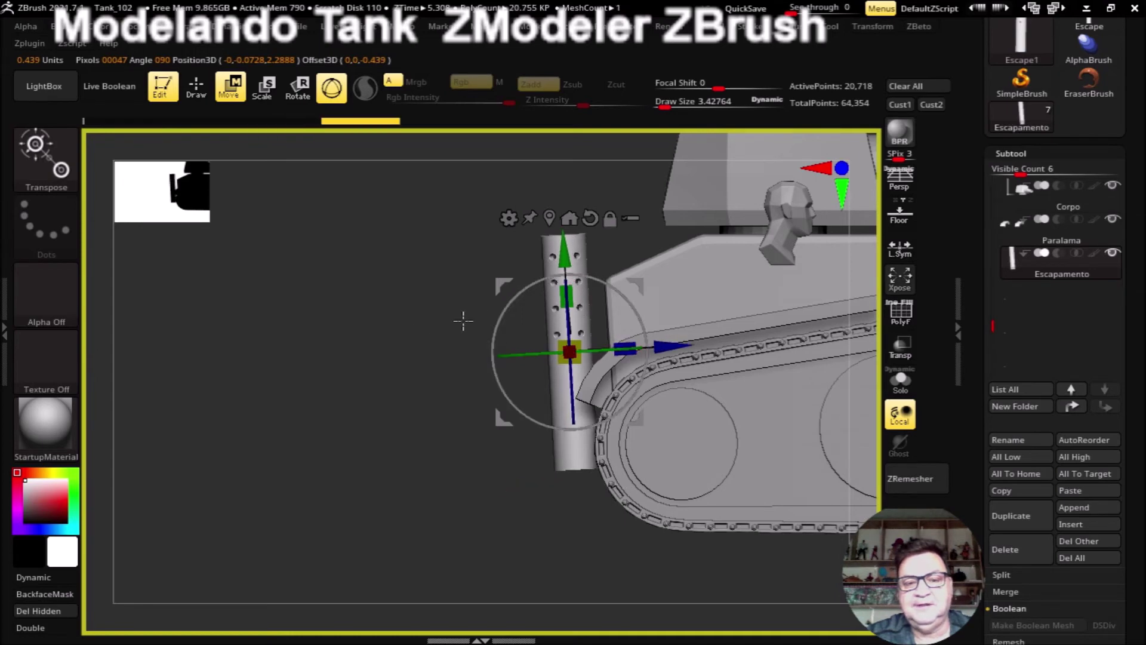
pyautogui.keyDown('shift'); pyautogui.moveTo(463, 322); pyautogui.dragTo(462, 351); pyautogui.keyUp('shift')
pyautogui.moveTo(594, 523)
pyautogui.keyDown('alt'); pyautogui.mouseDown()
pyautogui.moveTo(583, 476)
pyautogui.moveTo(481, 525)
pyautogui.moveTo(553, 461)
pyautogui.mouseUp(); pyautogui.keyUp('alt')
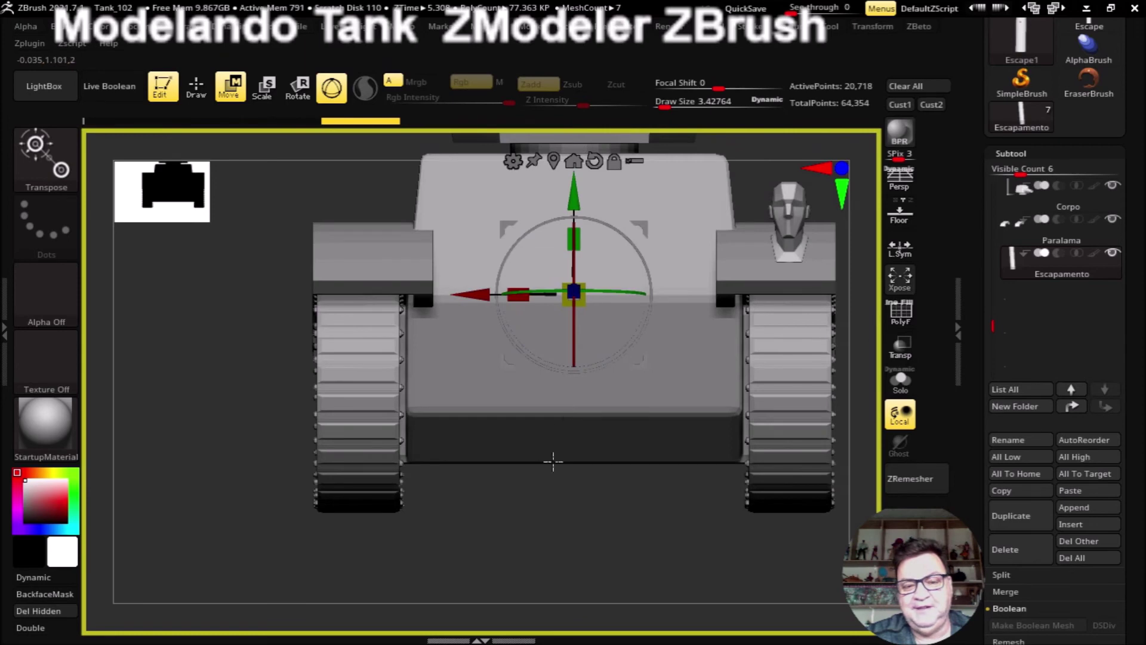
pyautogui.moveTo(532, 536)
pyautogui.mouseDown()
pyautogui.moveTo(663, 540)
pyautogui.moveTo(620, 356)
pyautogui.mouseUp()
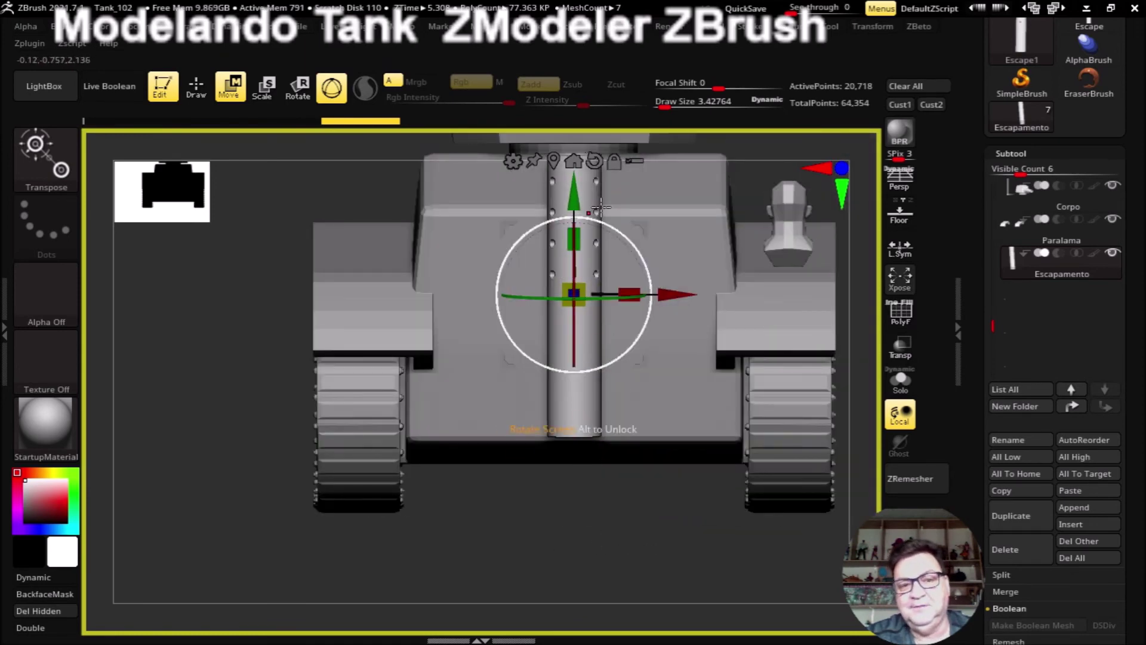
pyautogui.moveTo(671, 519)
pyautogui.mouseDown()
pyautogui.moveTo(524, 523)
pyautogui.moveTo(563, 499)
pyautogui.moveTo(537, 486)
pyautogui.moveTo(558, 525)
pyautogui.mouseUp()
pyautogui.moveTo(595, 452)
pyautogui.mouseDown()
pyautogui.moveTo(627, 488)
pyautogui.moveTo(742, 511)
pyautogui.moveTo(637, 512)
pyautogui.moveTo(603, 437)
pyautogui.moveTo(619, 488)
pyautogui.mouseUp()
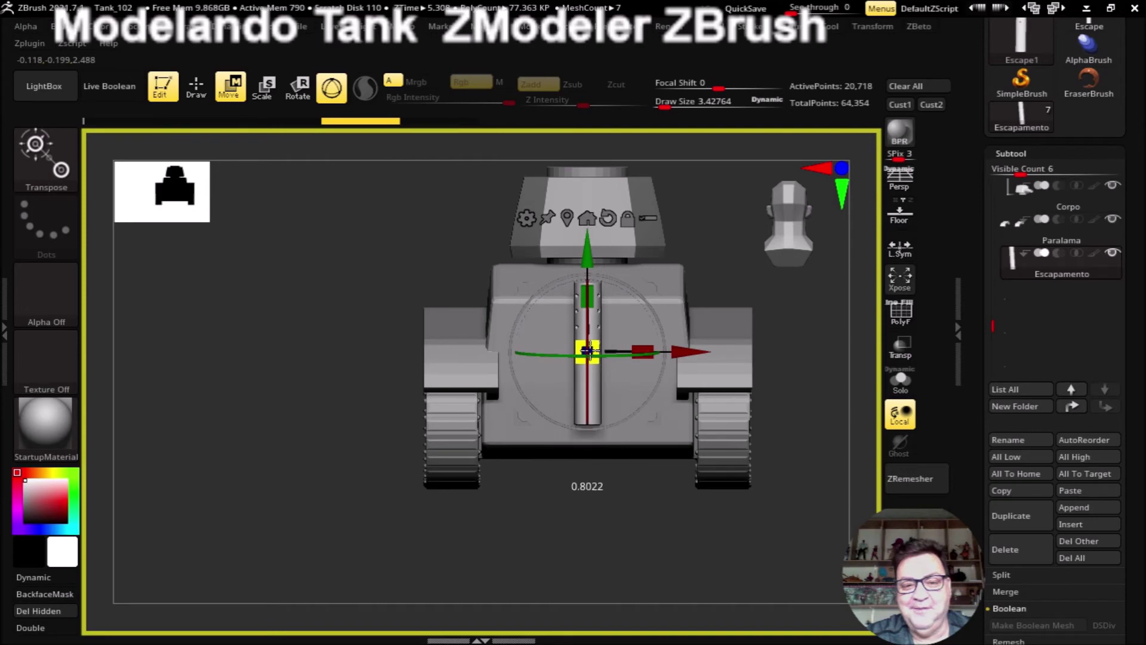
# Step: Raise the exhaust pipe slightly and tilt it again from a side view
pyautogui.moveTo(589, 246); pyautogui.dragTo(588, 230)
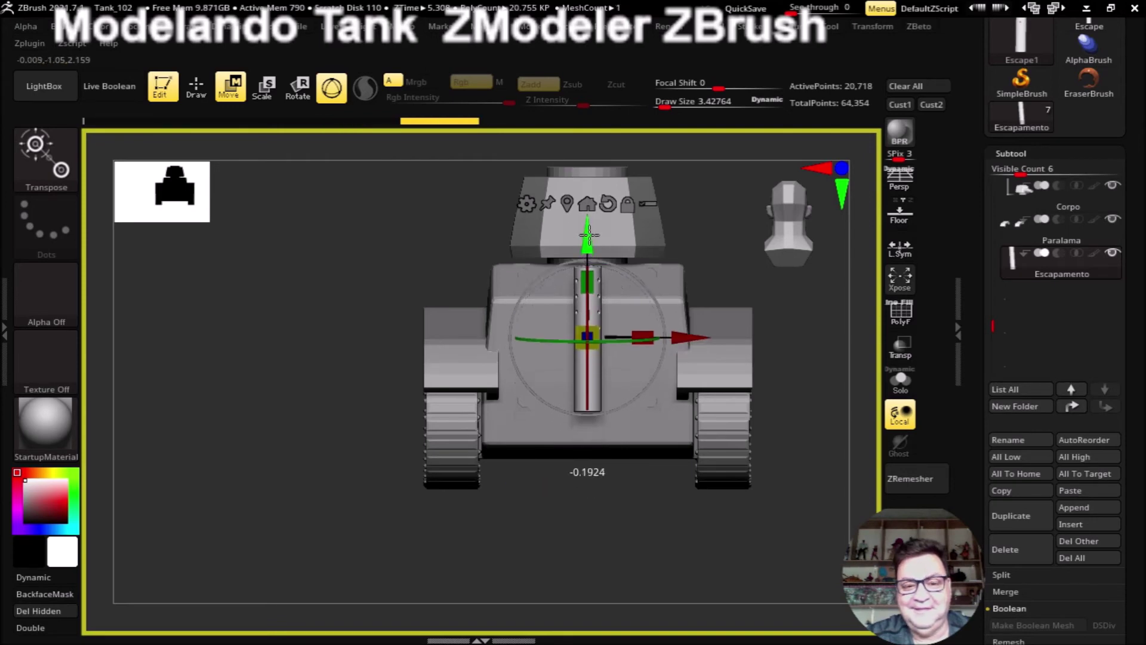
pyautogui.moveTo(650, 514)
pyautogui.mouseDown()
pyautogui.moveTo(588, 512)
pyautogui.moveTo(633, 457)
pyautogui.mouseUp()
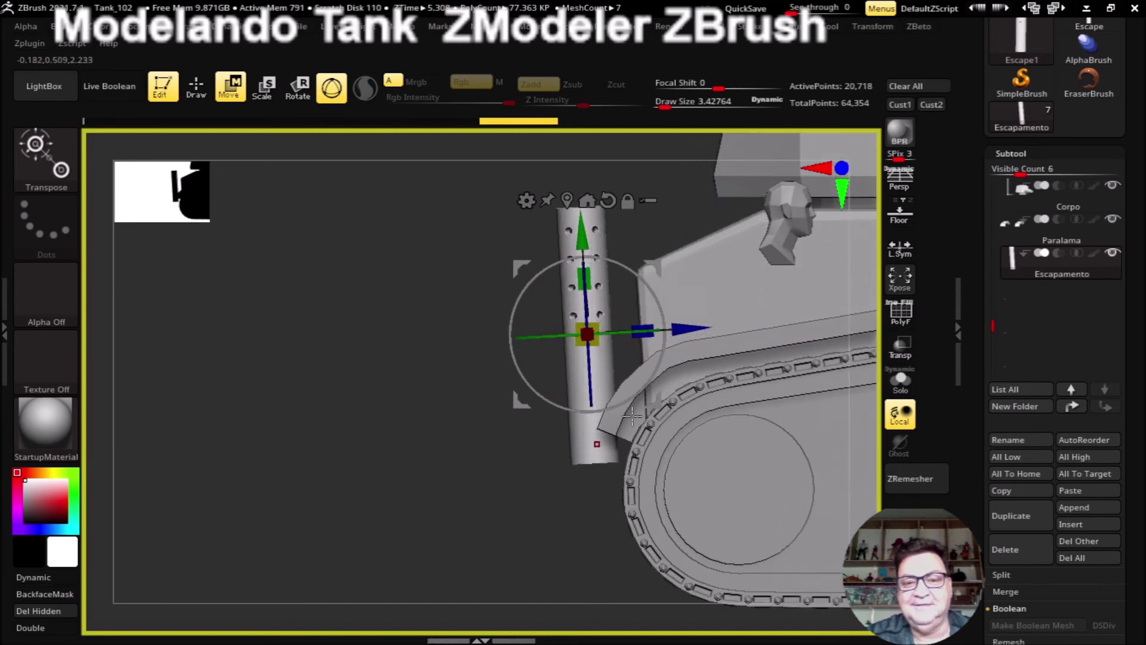
pyautogui.moveTo(650, 288); pyautogui.dragTo(643, 287)
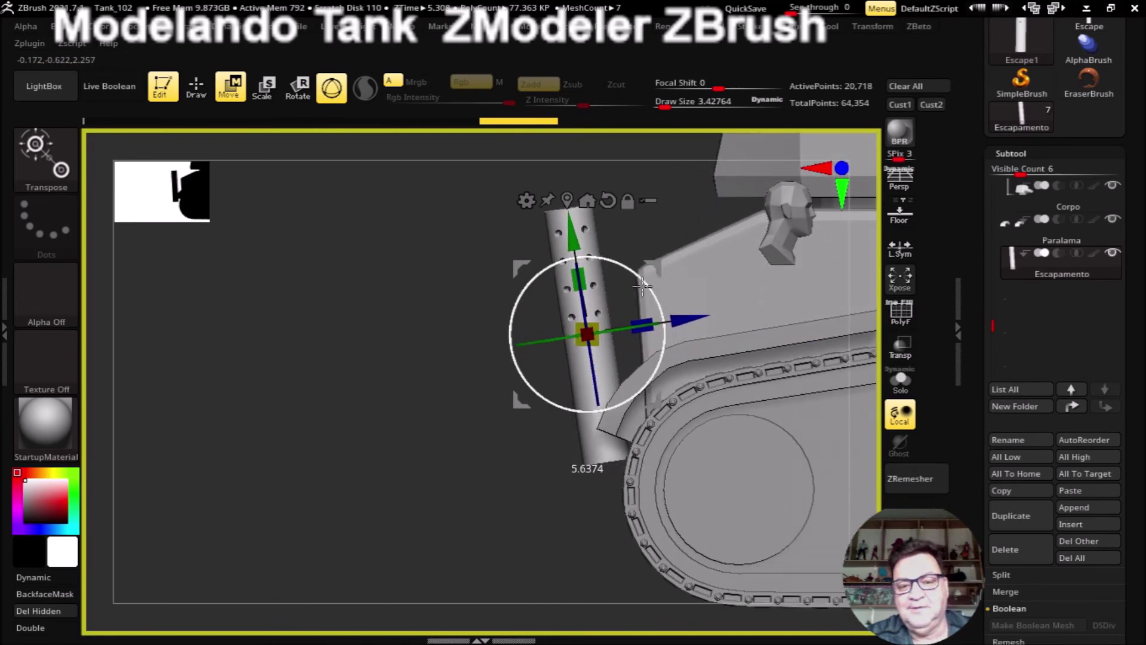
pyautogui.moveTo(379, 327)
pyautogui.mouseDown()
pyautogui.moveTo(356, 253)
pyautogui.moveTo(374, 319)
pyautogui.moveTo(352, 298)
pyautogui.mouseUp()
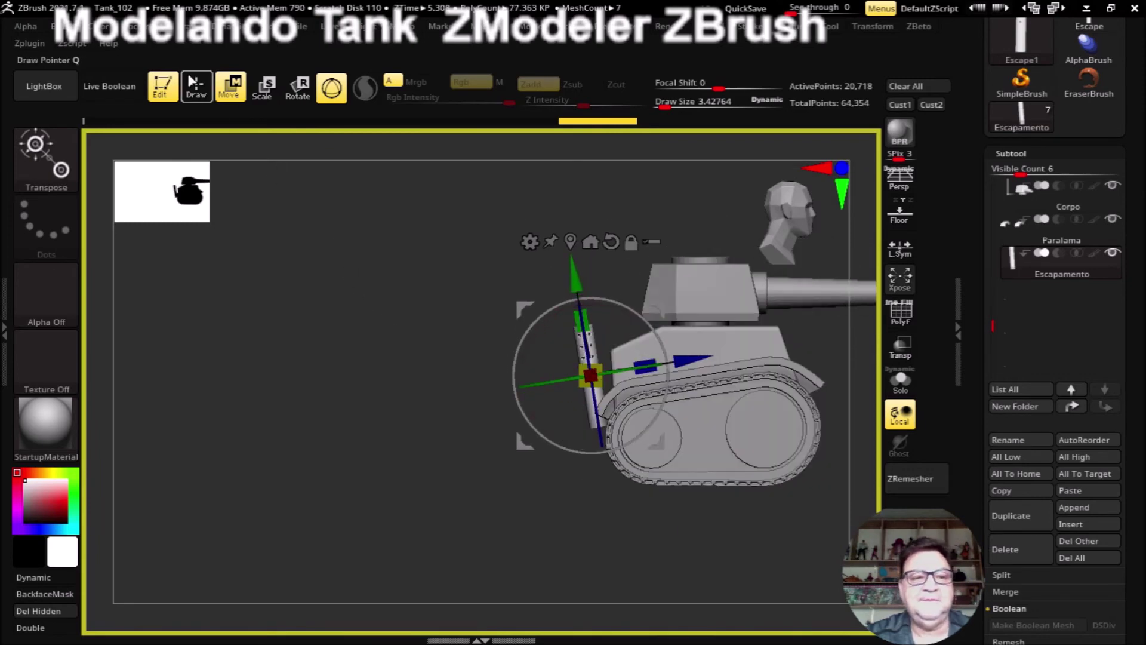
# Step: Switch to ZModeler with Solo on, showing the pipe's polygroup wireframe
pyautogui.press('q')
pyautogui.click(895, 381)
pyautogui.moveTo(479, 387)
pyautogui.mouseDown()
pyautogui.moveTo(422, 363)
pyautogui.moveTo(410, 399)
pyautogui.moveTo(436, 411)
pyautogui.mouseUp()
pyautogui.click(901, 313)
# Step: Orbit into the pipe's inner bore and pick the ZModeler PolyGroup action
pyautogui.moveTo(800, 377)
pyautogui.mouseDown()
pyautogui.moveTo(794, 422)
pyautogui.moveTo(718, 379)
pyautogui.moveTo(750, 432)
pyautogui.moveTo(724, 392)
pyautogui.moveTo(740, 434)
pyautogui.moveTo(714, 412)
pyautogui.moveTo(722, 361)
pyautogui.moveTo(703, 330)
pyautogui.moveTo(714, 353)
pyautogui.moveTo(696, 258)
pyautogui.moveTo(723, 388)
pyautogui.moveTo(614, 243)
pyautogui.moveTo(691, 356)
pyautogui.moveTo(711, 436)
pyautogui.moveTo(684, 363)
pyautogui.moveTo(683, 392)
pyautogui.moveTo(722, 466)
pyautogui.moveTo(727, 432)
pyautogui.moveTo(719, 471)
pyautogui.moveTo(714, 458)
pyautogui.moveTo(796, 517)
pyautogui.moveTo(755, 491)
pyautogui.moveTo(747, 468)
pyautogui.moveTo(752, 483)
pyautogui.moveTo(764, 476)
pyautogui.moveTo(757, 466)
pyautogui.moveTo(790, 504)
pyautogui.mouseUp()
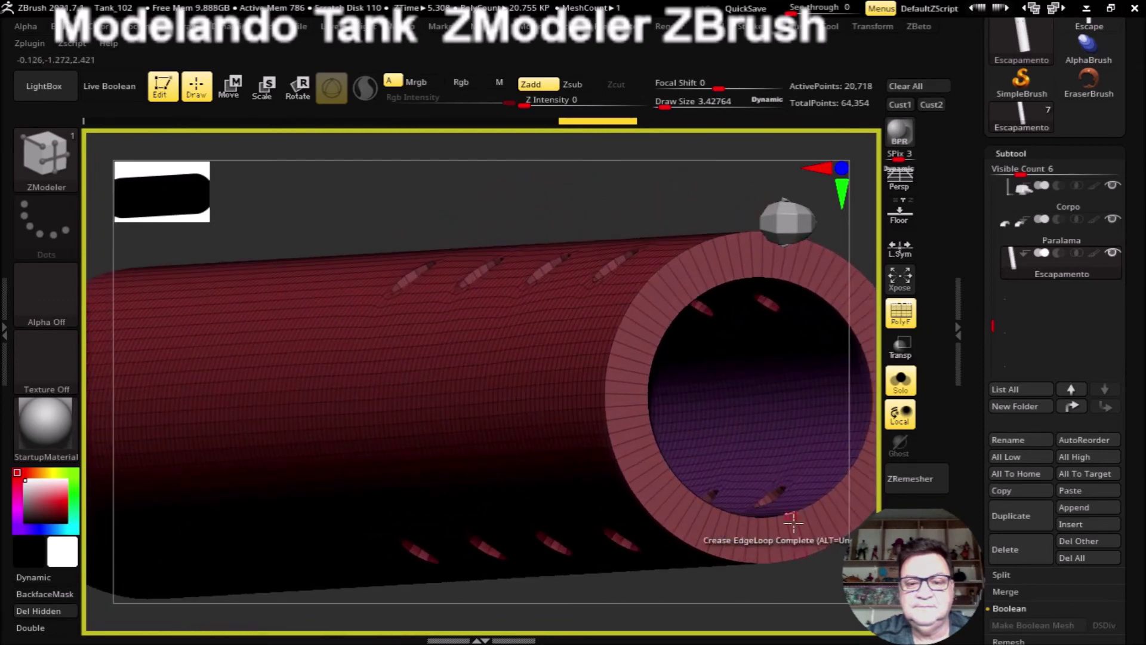
pyautogui.moveTo(809, 585)
pyautogui.mouseDown()
pyautogui.moveTo(750, 545)
pyautogui.moveTo(747, 519)
pyautogui.moveTo(732, 543)
pyautogui.moveTo(759, 483)
pyautogui.moveTo(589, 464)
pyautogui.moveTo(737, 457)
pyautogui.moveTo(760, 504)
pyautogui.moveTo(826, 550)
pyautogui.moveTo(756, 446)
pyautogui.moveTo(830, 556)
pyautogui.moveTo(681, 391)
pyautogui.moveTo(693, 471)
pyautogui.moveTo(780, 532)
pyautogui.moveTo(691, 452)
pyautogui.moveTo(686, 471)
pyautogui.moveTo(800, 525)
pyautogui.moveTo(686, 519)
pyautogui.moveTo(705, 527)
pyautogui.moveTo(681, 504)
pyautogui.moveTo(705, 517)
pyautogui.moveTo(722, 502)
pyautogui.moveTo(781, 542)
pyautogui.moveTo(570, 421)
pyautogui.mouseUp()
pyautogui.moveTo(684, 455)
pyautogui.mouseDown()
pyautogui.moveTo(696, 491)
pyautogui.moveTo(745, 522)
pyautogui.moveTo(706, 478)
pyautogui.moveTo(720, 517)
pyautogui.mouseUp()
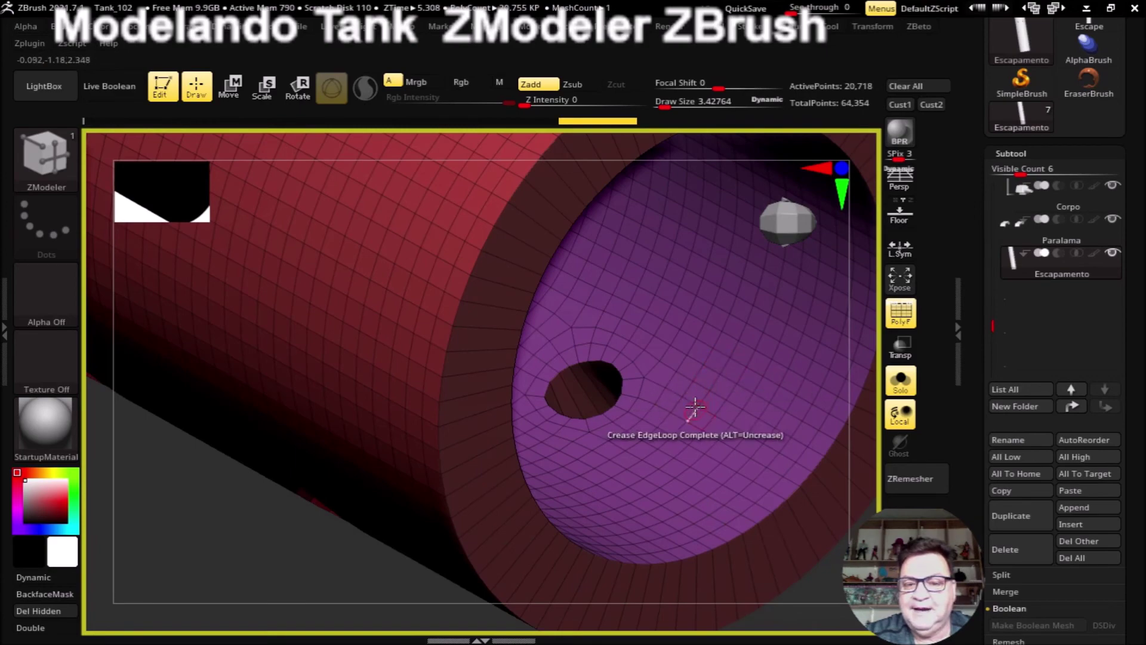
pyautogui.moveTo(826, 571)
pyautogui.mouseDown()
pyautogui.moveTo(740, 511)
pyautogui.moveTo(772, 543)
pyautogui.moveTo(546, 328)
pyautogui.moveTo(647, 397)
pyautogui.mouseUp()
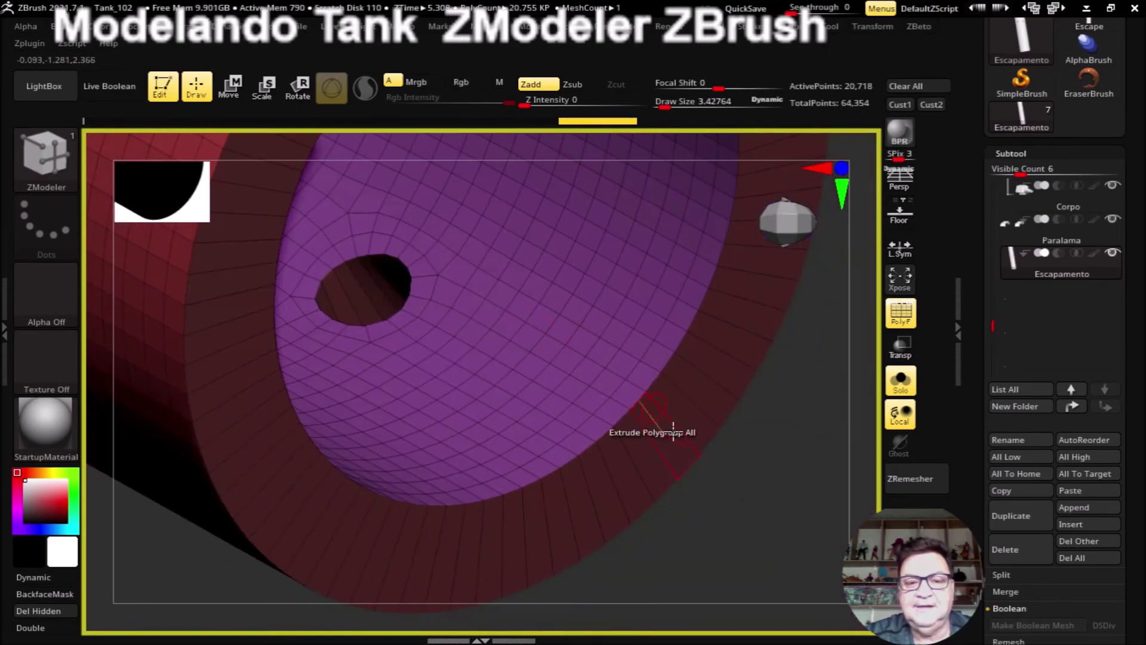
pyautogui.moveTo(719, 504); pyautogui.dragTo(705, 495)
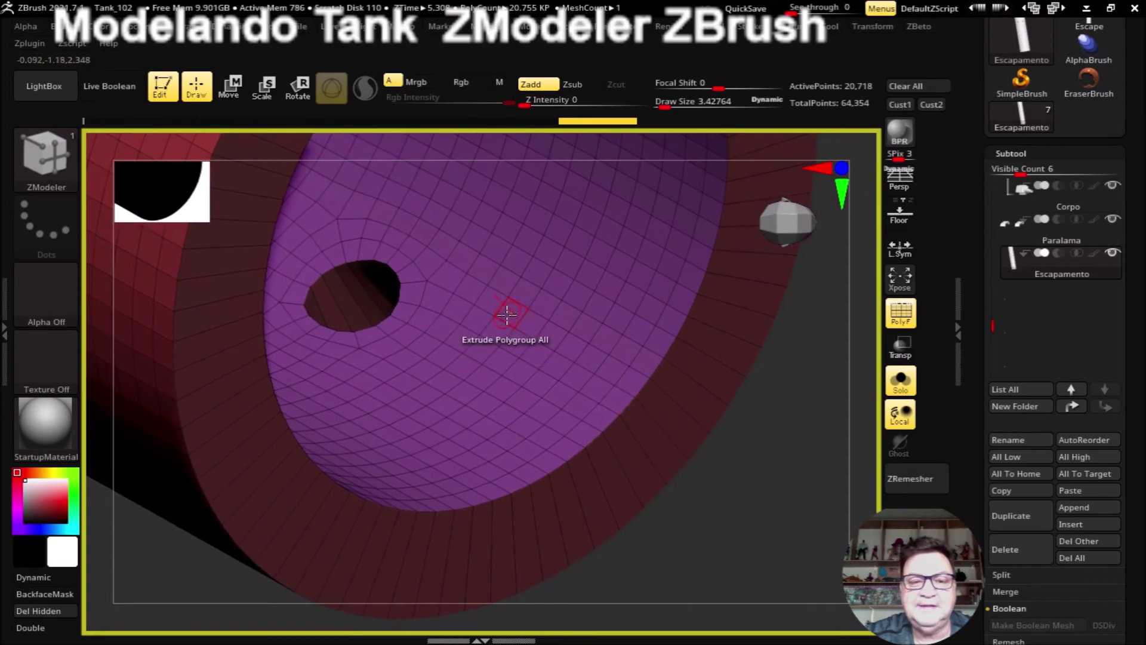
pyautogui.moveTo(736, 518)
pyautogui.mouseDown()
pyautogui.moveTo(757, 540)
pyautogui.moveTo(869, 481)
pyautogui.moveTo(563, 377)
pyautogui.moveTo(727, 475)
pyautogui.moveTo(830, 486)
pyautogui.moveTo(538, 313)
pyautogui.mouseUp()
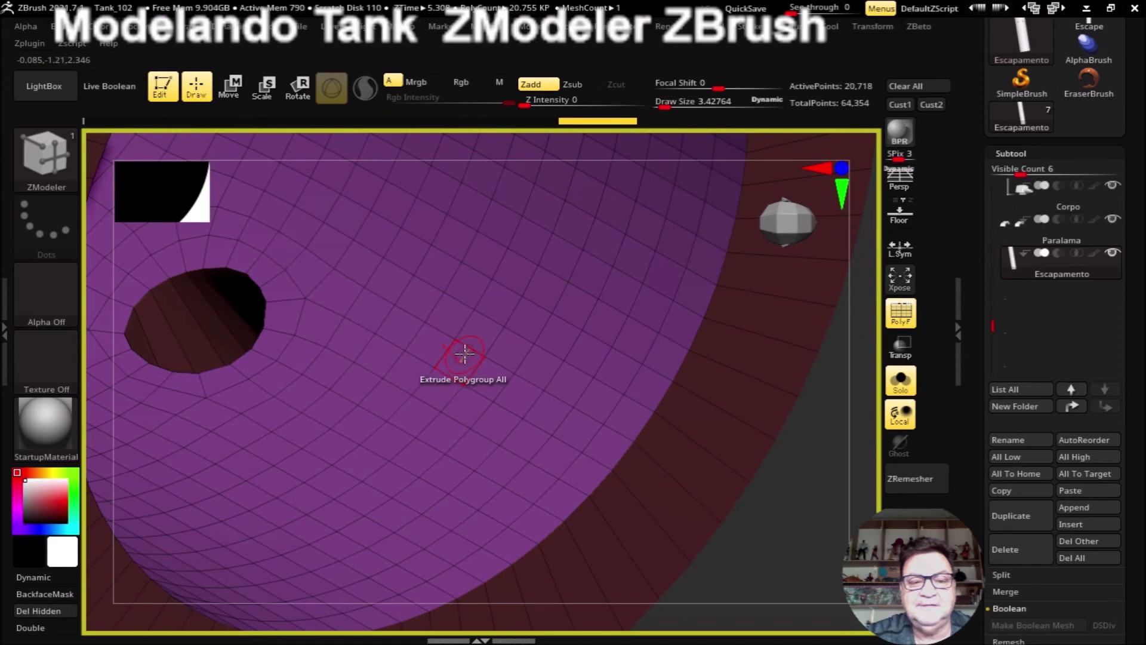
pyautogui.press('space')
pyautogui.click(421, 199)
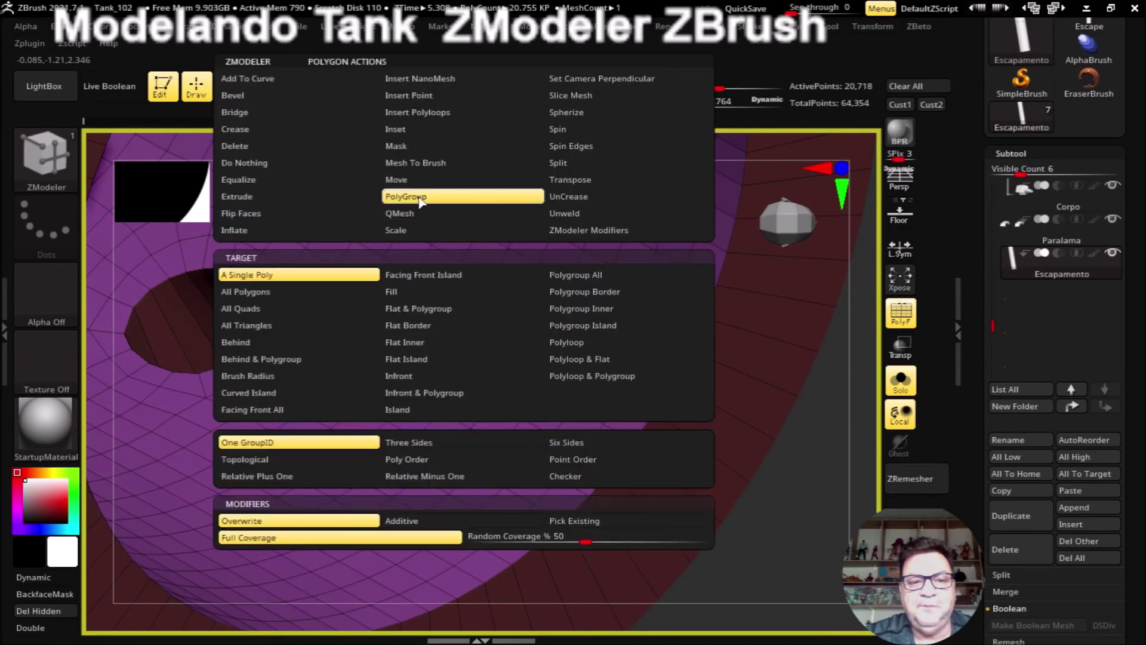
# Step: Give a polygon loop around the inner tube its own polygroup colour
pyautogui.click(560, 343)
pyautogui.press('space')
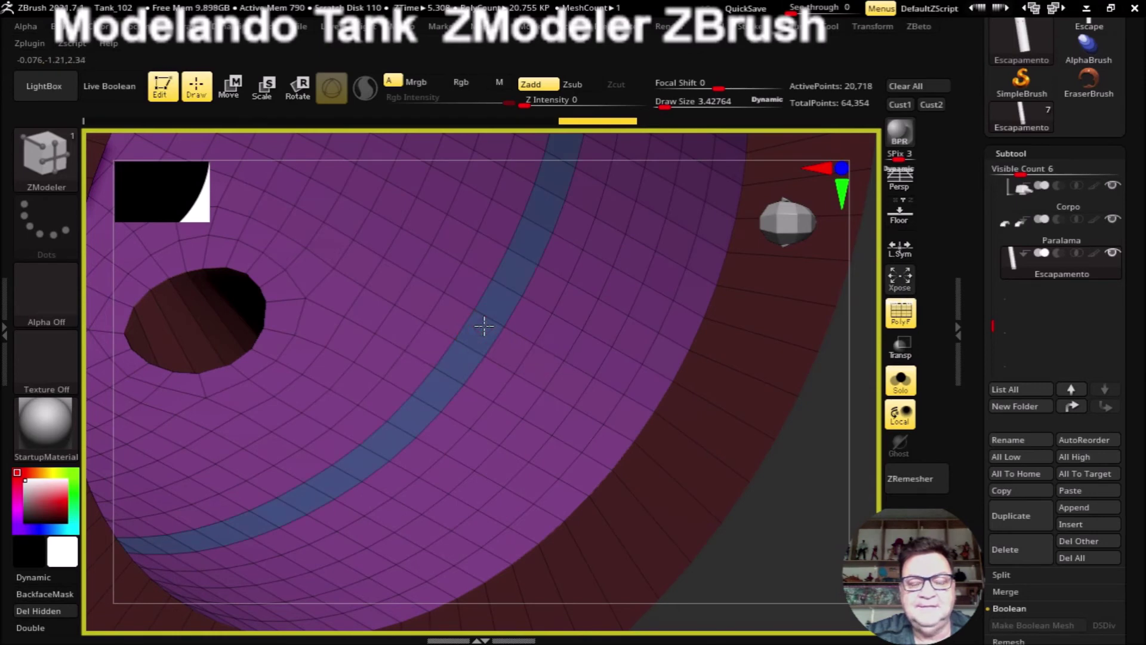
pyautogui.click(484, 325)
pyautogui.click(483, 325)
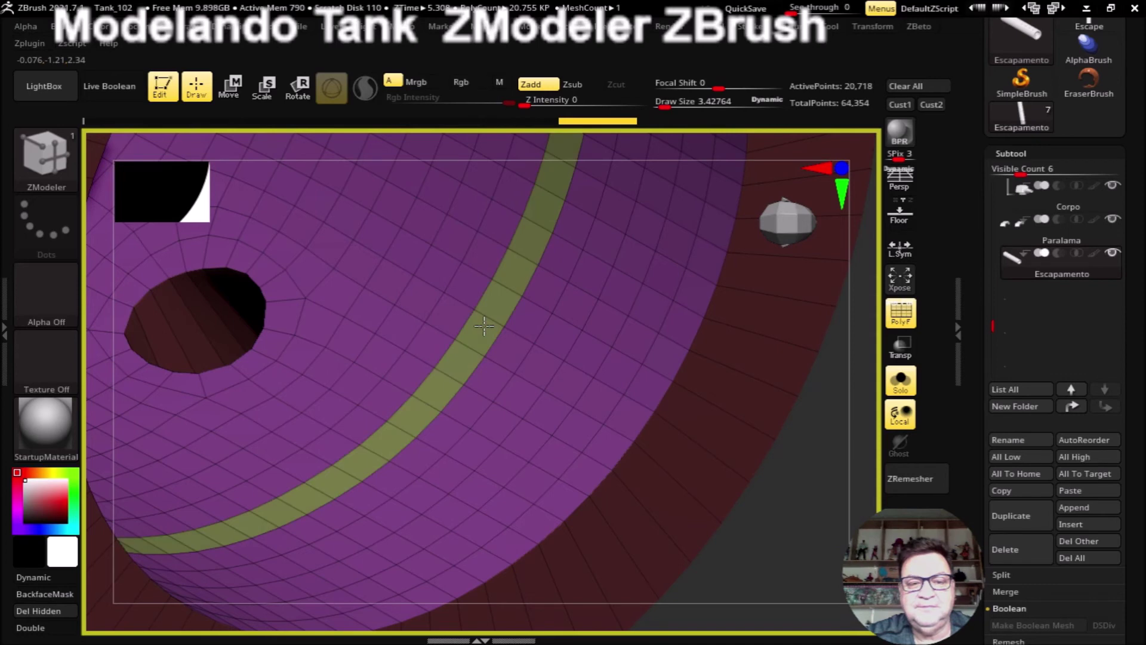
pyautogui.click(484, 325)
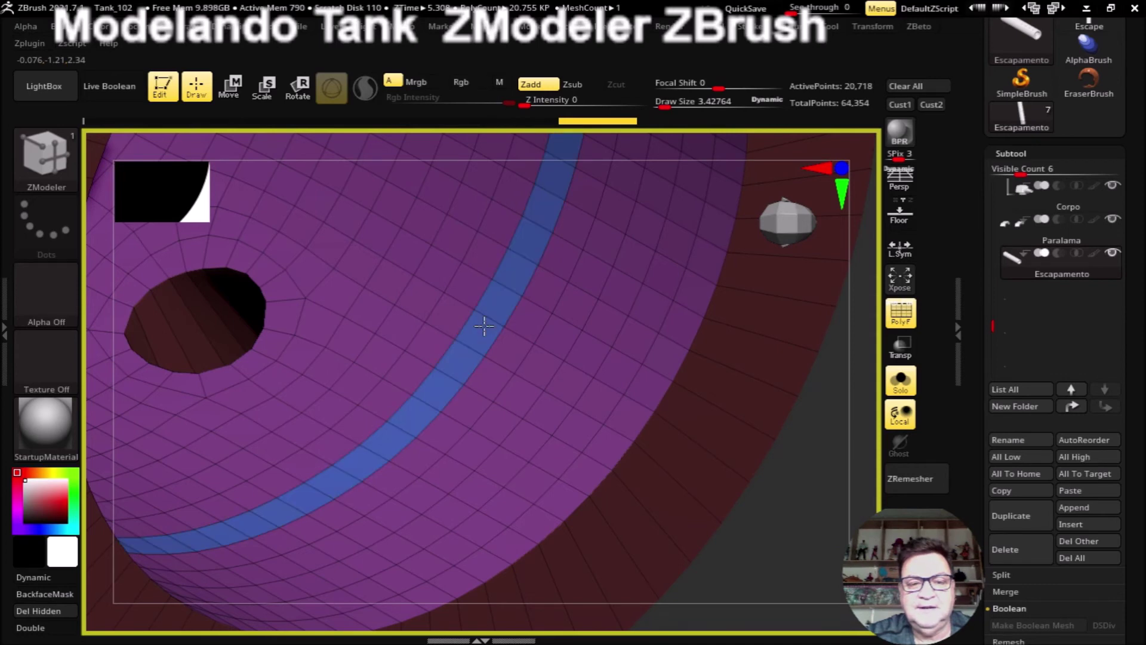
pyautogui.click(483, 325)
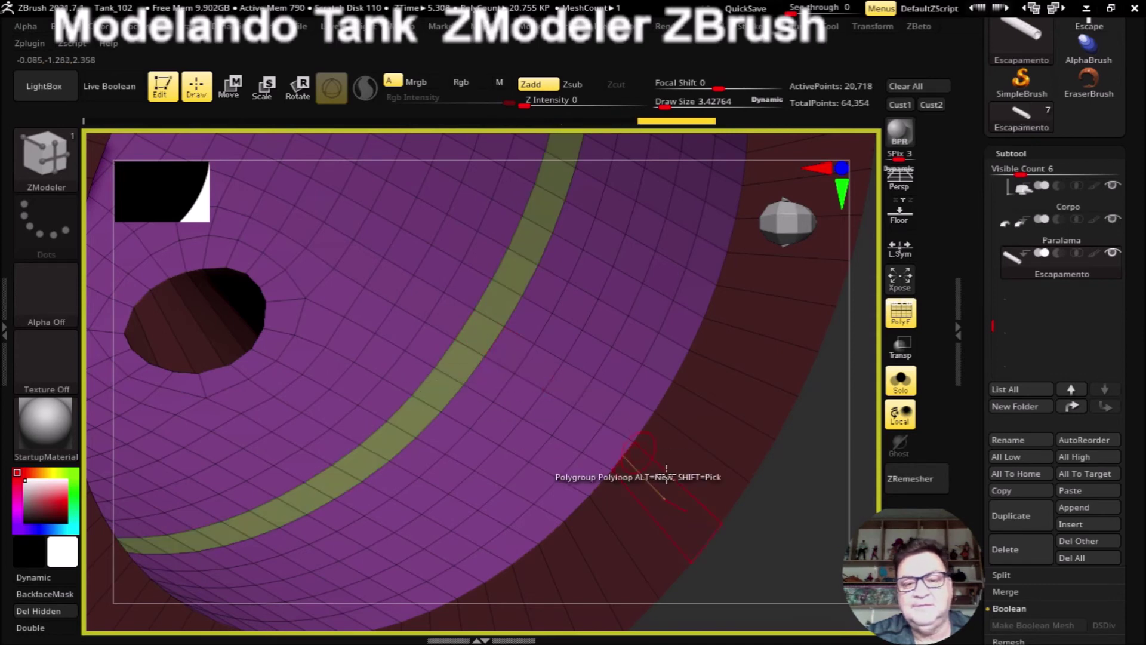
pyautogui.moveTo(788, 559)
pyautogui.mouseDown()
pyautogui.moveTo(759, 508)
pyautogui.moveTo(595, 433)
pyautogui.moveTo(591, 476)
pyautogui.moveTo(643, 463)
pyautogui.moveTo(648, 435)
pyautogui.moveTo(666, 443)
pyautogui.moveTo(709, 524)
pyautogui.moveTo(729, 504)
pyautogui.moveTo(737, 558)
pyautogui.moveTo(757, 542)
pyautogui.moveTo(818, 570)
pyautogui.moveTo(491, 337)
pyautogui.mouseUp()
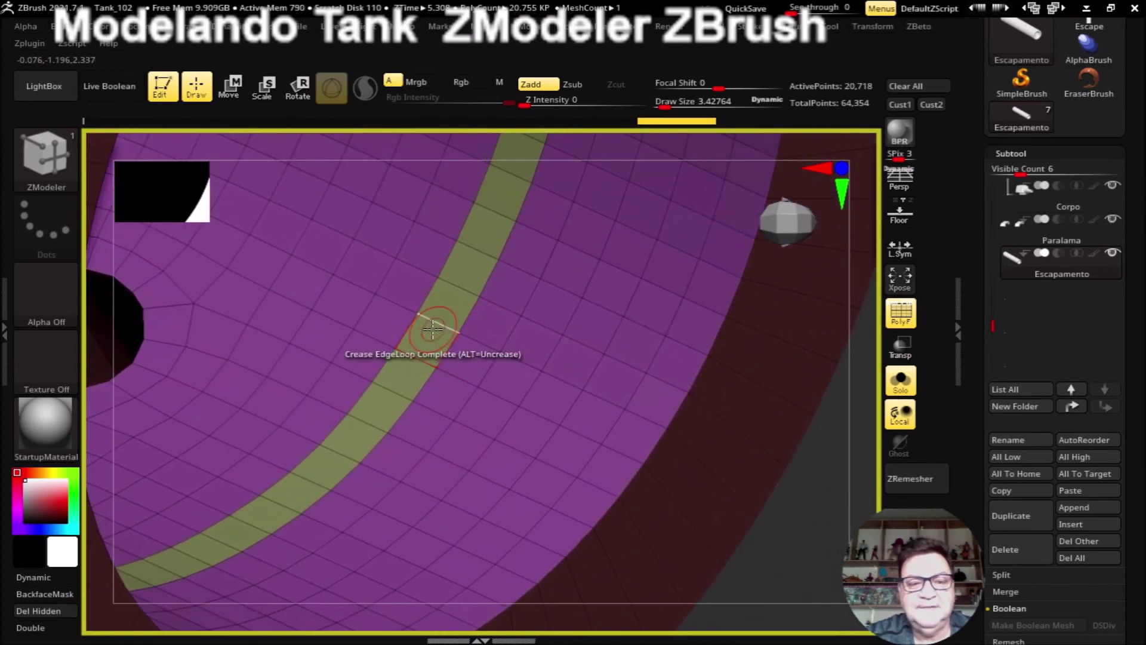
# Step: Delete that polyloop from the inner tube, leaving a ring-shaped gap
pyautogui.press('space')
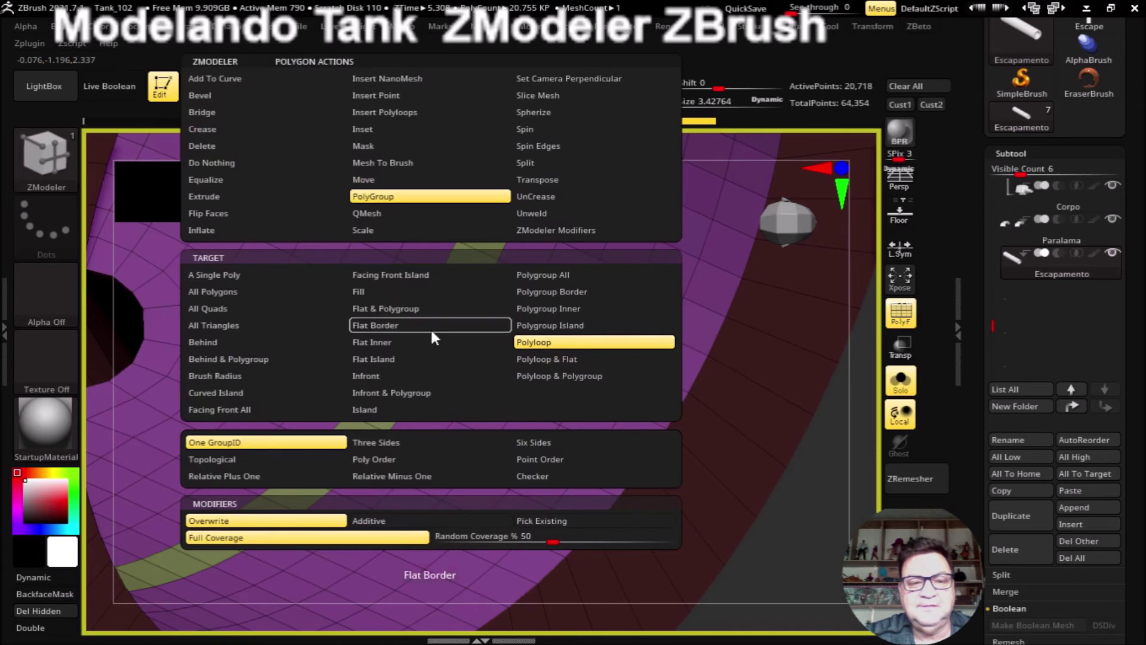
pyautogui.click(219, 149)
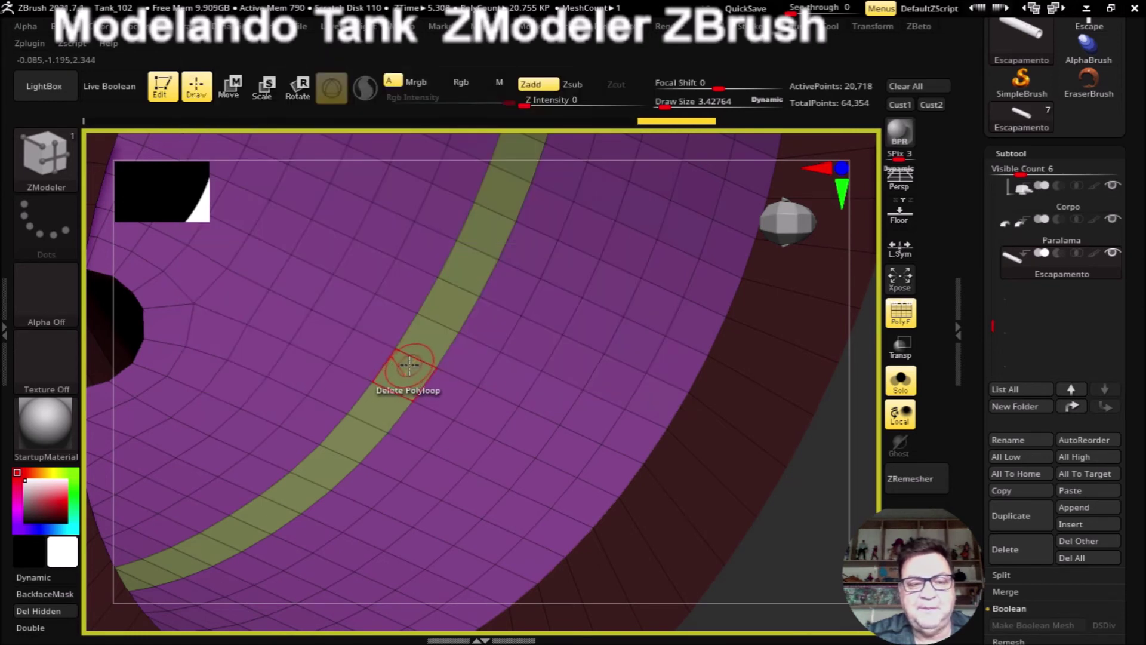
pyautogui.click(409, 365)
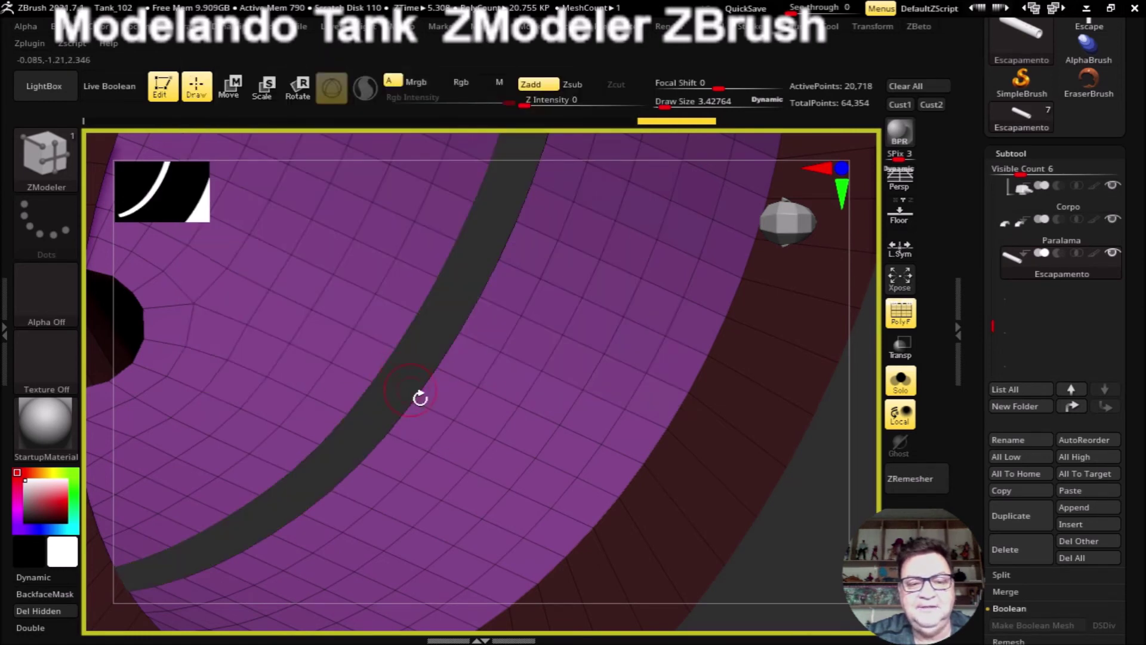
pyautogui.moveTo(792, 555); pyautogui.dragTo(760, 504)
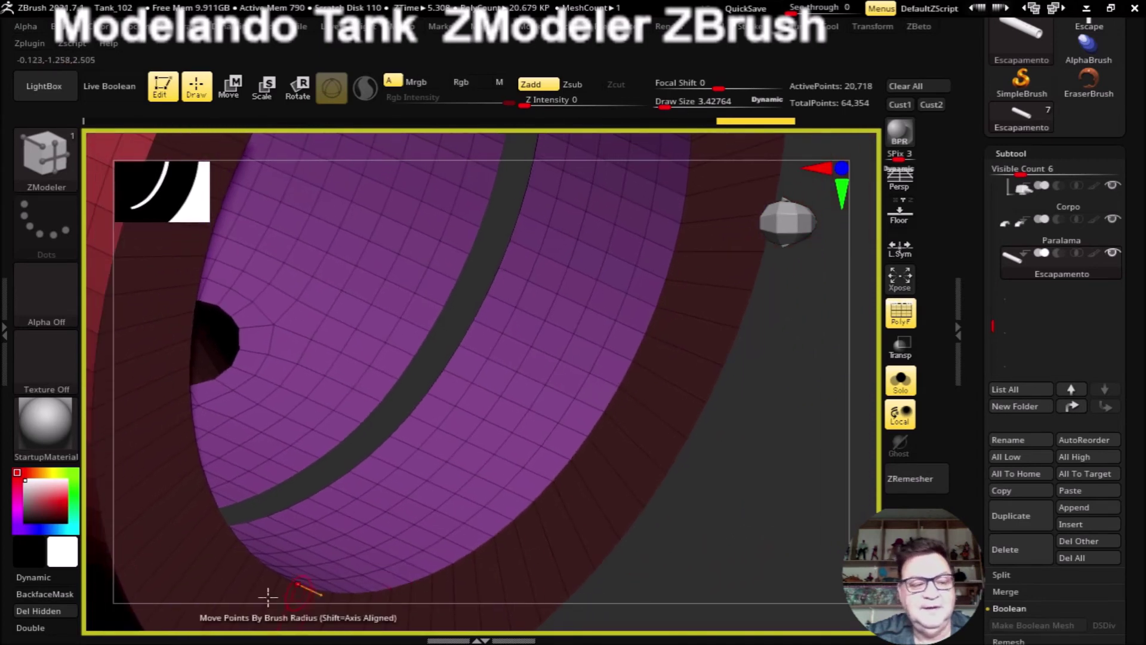
pyautogui.click(47, 611)
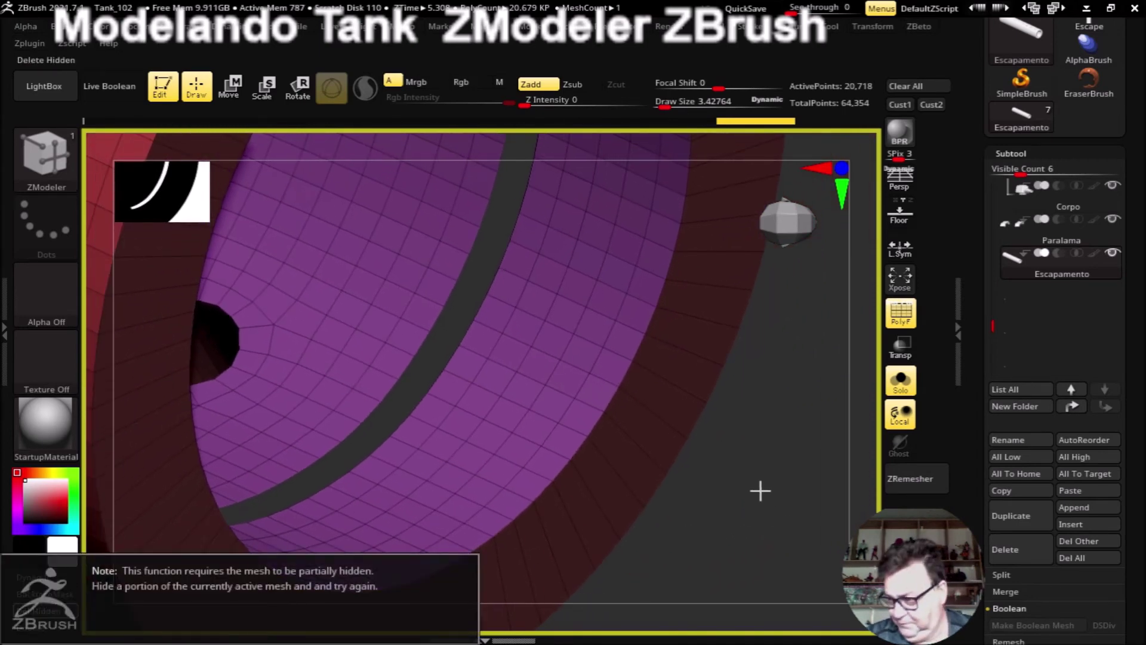
# Step: Zoom into the gap and set the edge action to Close Convex Hole with Circle
pyautogui.moveTo(738, 496)
pyautogui.mouseDown()
pyautogui.moveTo(750, 522)
pyautogui.moveTo(430, 316)
pyautogui.mouseUp()
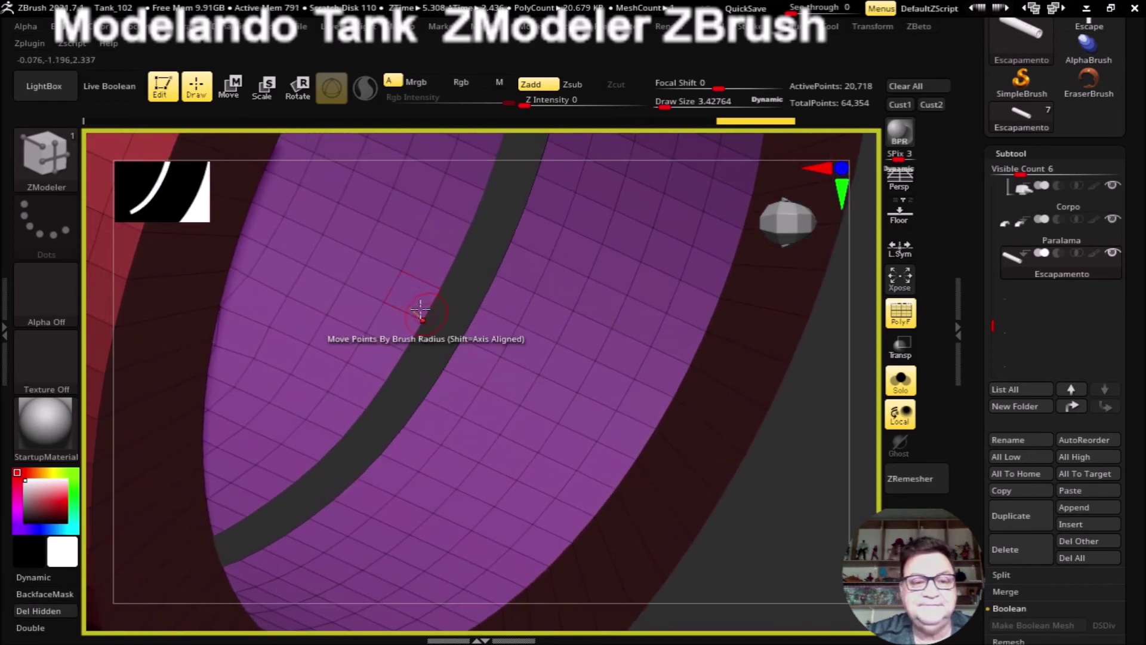
pyautogui.moveTo(449, 326); pyautogui.dragTo(437, 325, button='right')
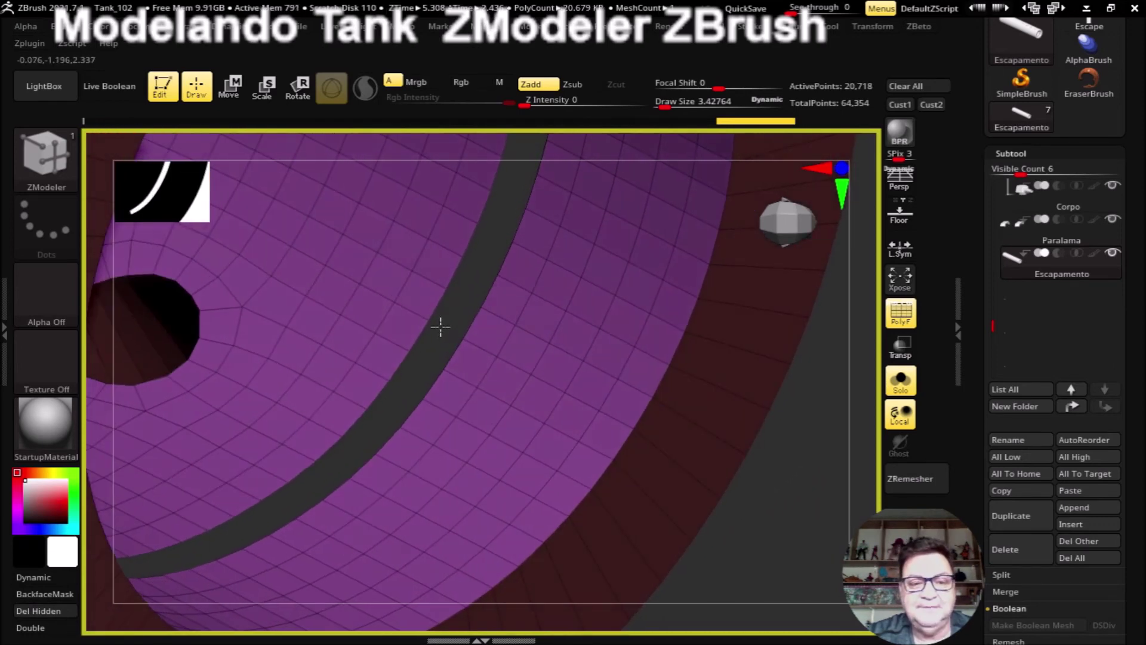
pyautogui.press('space')
pyautogui.click(276, 215)
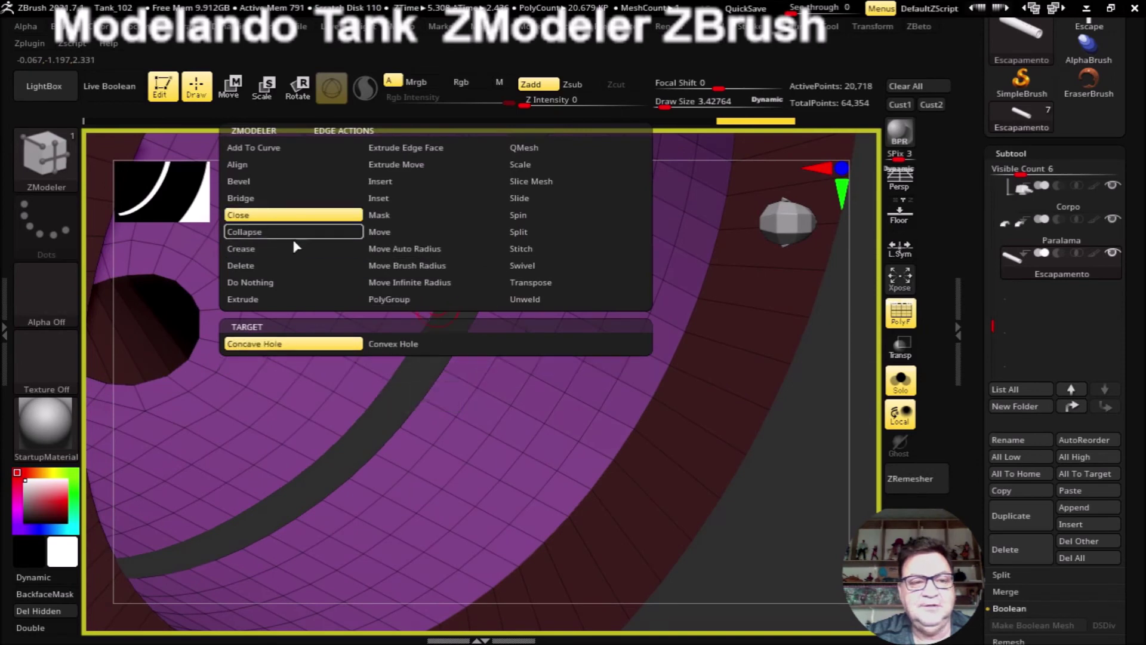
pyautogui.click(388, 344)
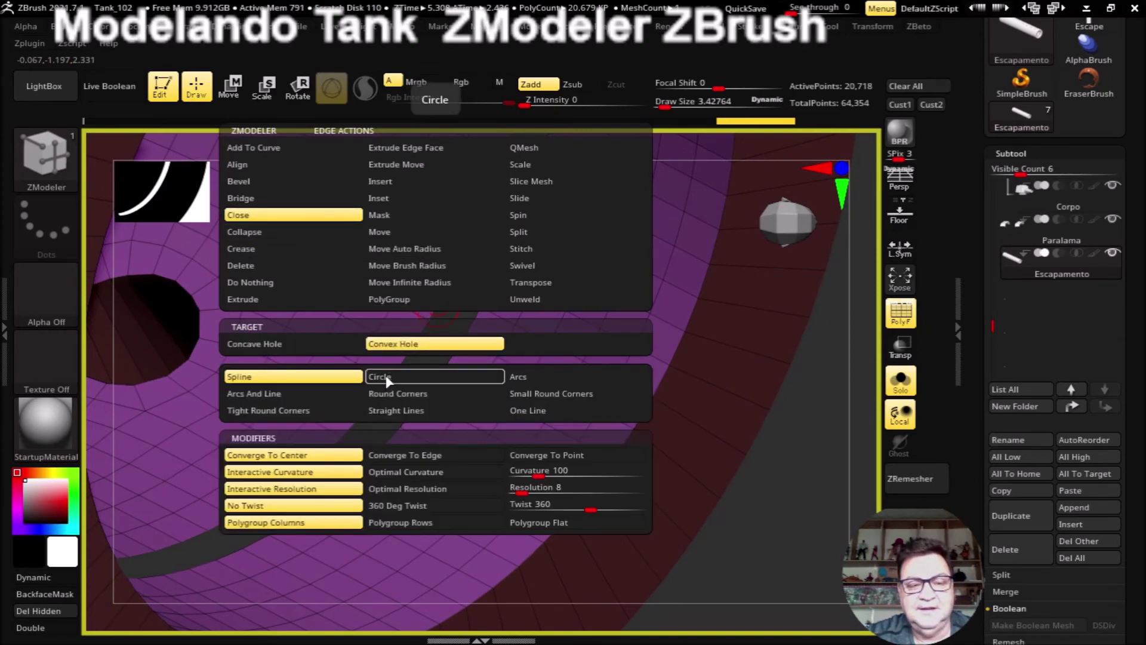
pyautogui.click(388, 379)
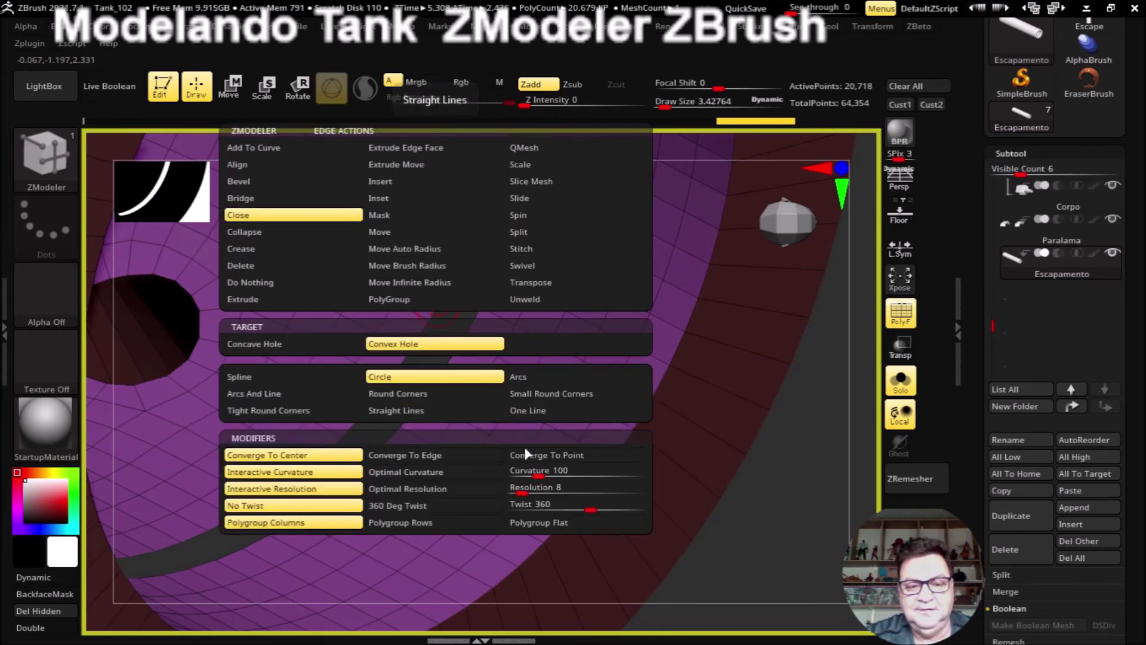
# Step: Cap one edge of the gap and turn on Double to view the new disc
pyautogui.moveTo(762, 555); pyautogui.dragTo(749, 555)
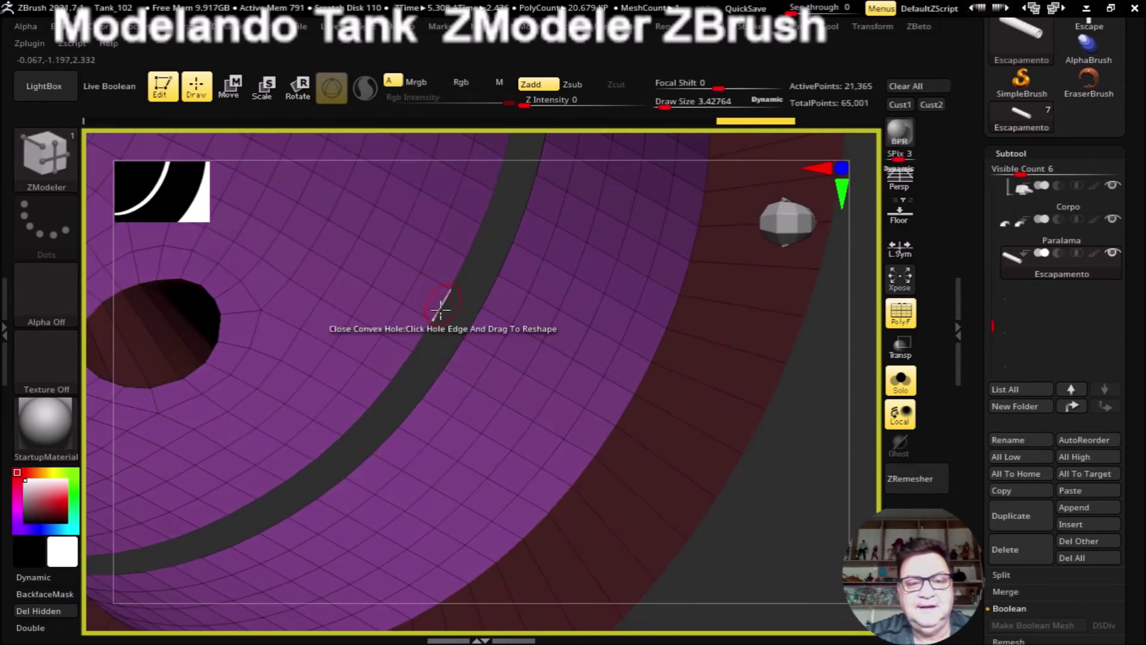
pyautogui.moveTo(777, 561)
pyautogui.mouseDown()
pyautogui.moveTo(734, 565)
pyautogui.moveTo(750, 594)
pyautogui.moveTo(614, 524)
pyautogui.moveTo(606, 450)
pyautogui.moveTo(693, 525)
pyautogui.mouseUp()
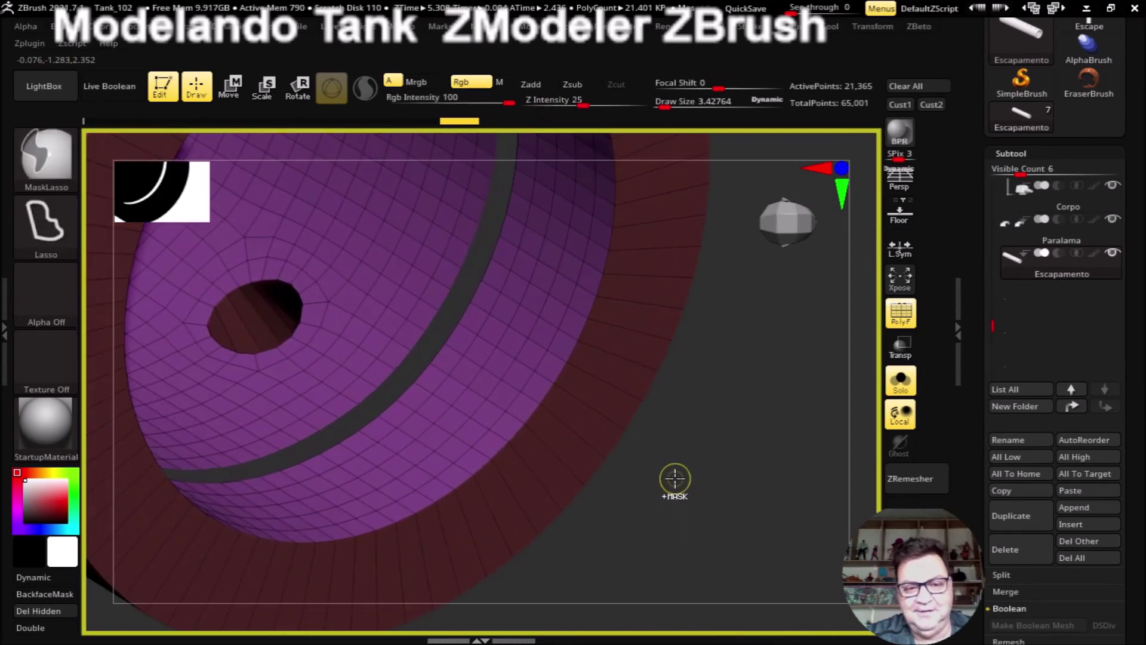
pyautogui.moveTo(680, 483)
pyautogui.mouseDown()
pyautogui.moveTo(800, 545)
pyautogui.moveTo(793, 622)
pyautogui.moveTo(773, 593)
pyautogui.moveTo(686, 535)
pyautogui.moveTo(655, 473)
pyautogui.moveTo(678, 461)
pyautogui.moveTo(698, 502)
pyautogui.mouseUp()
pyautogui.moveTo(685, 469); pyautogui.dragTo(734, 536)
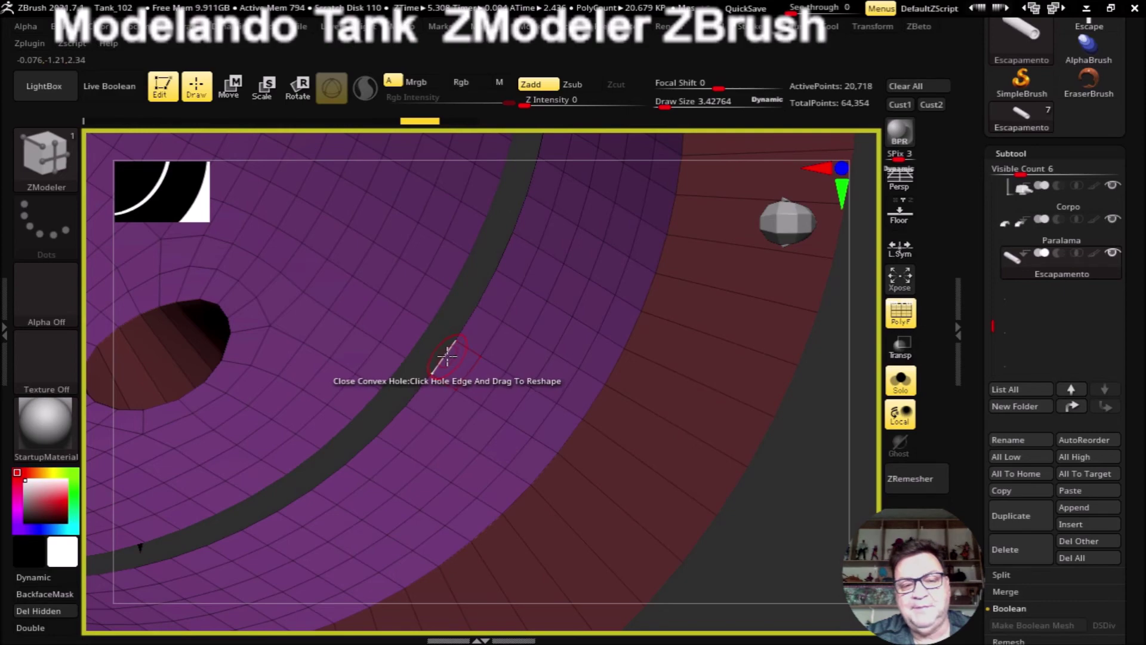
pyautogui.click(447, 356)
pyautogui.moveTo(767, 550)
pyautogui.mouseDown()
pyautogui.moveTo(668, 414)
pyautogui.moveTo(724, 445)
pyautogui.moveTo(780, 507)
pyautogui.moveTo(793, 551)
pyautogui.moveTo(220, 630)
pyautogui.mouseUp()
pyautogui.click(51, 628)
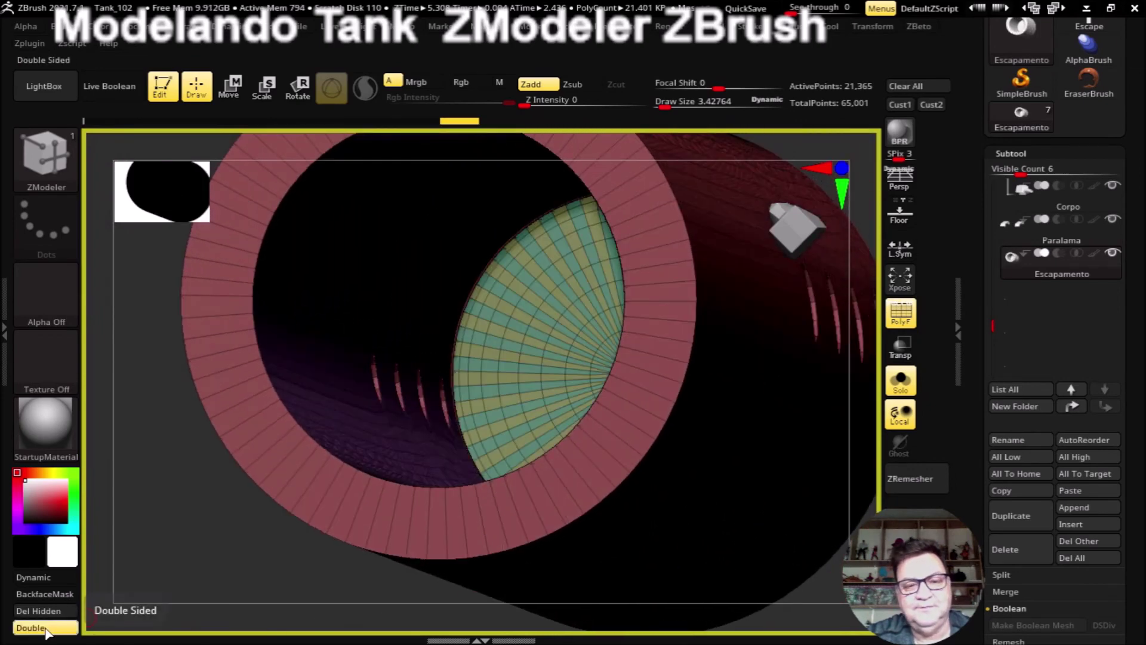
# Step: Turn off Double and cap the gap's other edge with a circular fill
pyautogui.click(40, 628)
pyautogui.moveTo(836, 579)
pyautogui.mouseDown()
pyautogui.moveTo(730, 563)
pyautogui.moveTo(686, 543)
pyautogui.mouseUp()
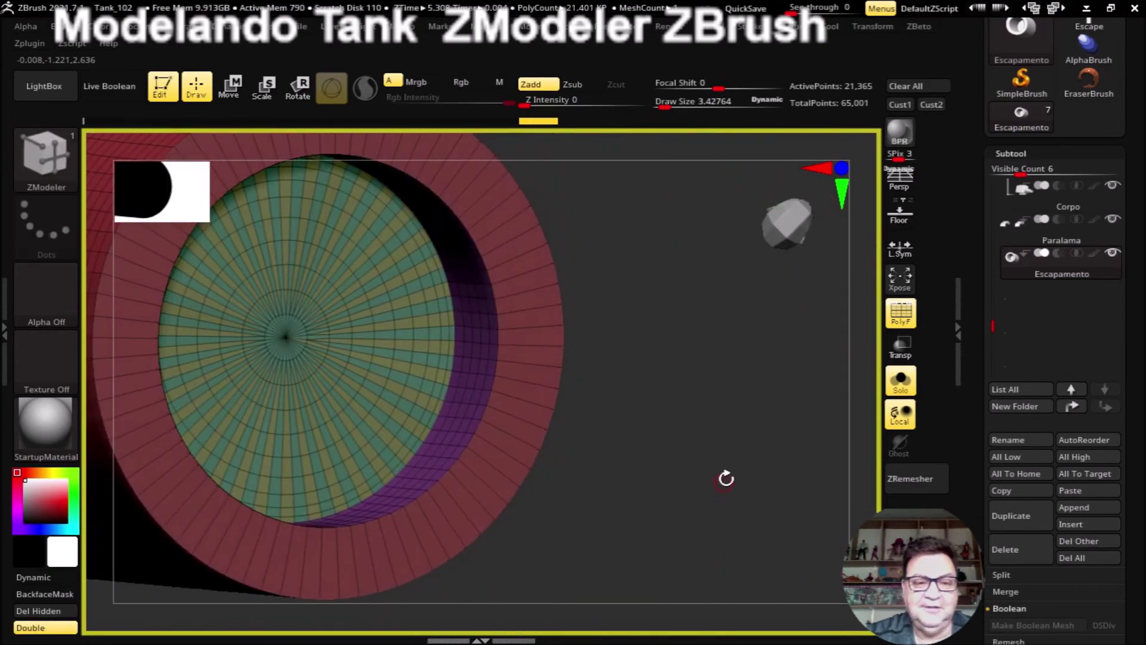
pyautogui.moveTo(722, 458)
pyautogui.mouseDown()
pyautogui.moveTo(719, 445)
pyautogui.moveTo(717, 468)
pyautogui.moveTo(770, 415)
pyautogui.moveTo(740, 417)
pyautogui.moveTo(726, 404)
pyautogui.moveTo(755, 432)
pyautogui.moveTo(744, 448)
pyautogui.moveTo(770, 491)
pyautogui.moveTo(780, 448)
pyautogui.moveTo(789, 516)
pyautogui.moveTo(783, 476)
pyautogui.moveTo(782, 492)
pyautogui.moveTo(773, 478)
pyautogui.moveTo(780, 496)
pyautogui.mouseUp()
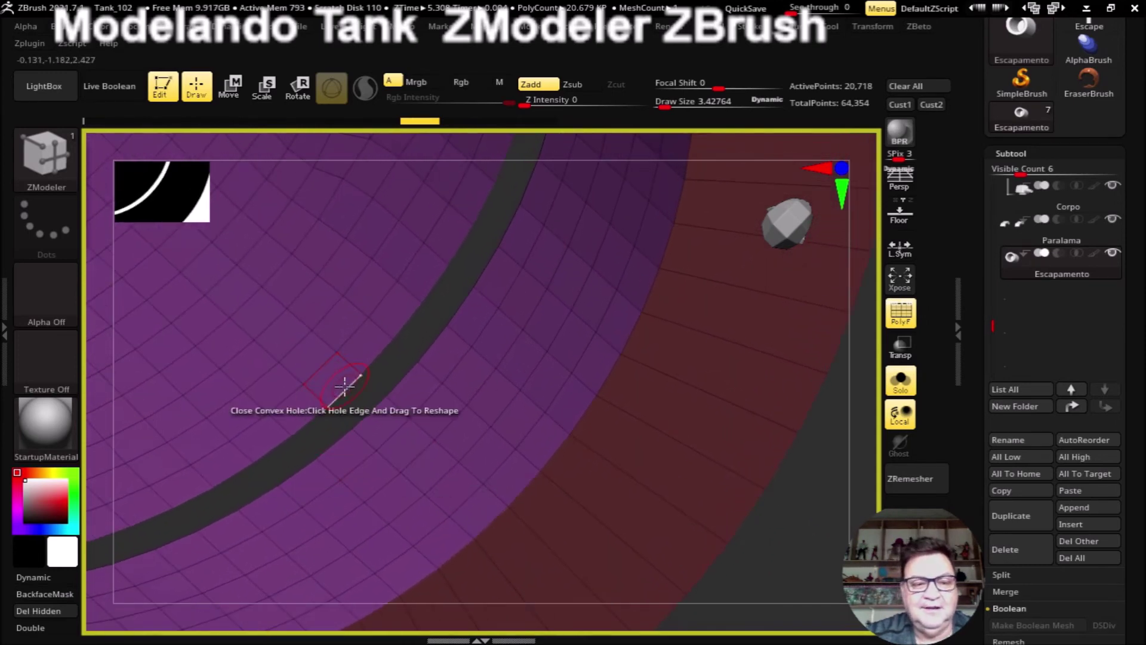
pyautogui.moveTo(767, 549)
pyautogui.mouseDown()
pyautogui.moveTo(633, 474)
pyautogui.moveTo(573, 402)
pyautogui.moveTo(694, 538)
pyautogui.moveTo(583, 471)
pyautogui.moveTo(578, 418)
pyautogui.moveTo(592, 412)
pyautogui.moveTo(655, 466)
pyautogui.moveTo(696, 474)
pyautogui.mouseUp()
pyautogui.click(411, 328)
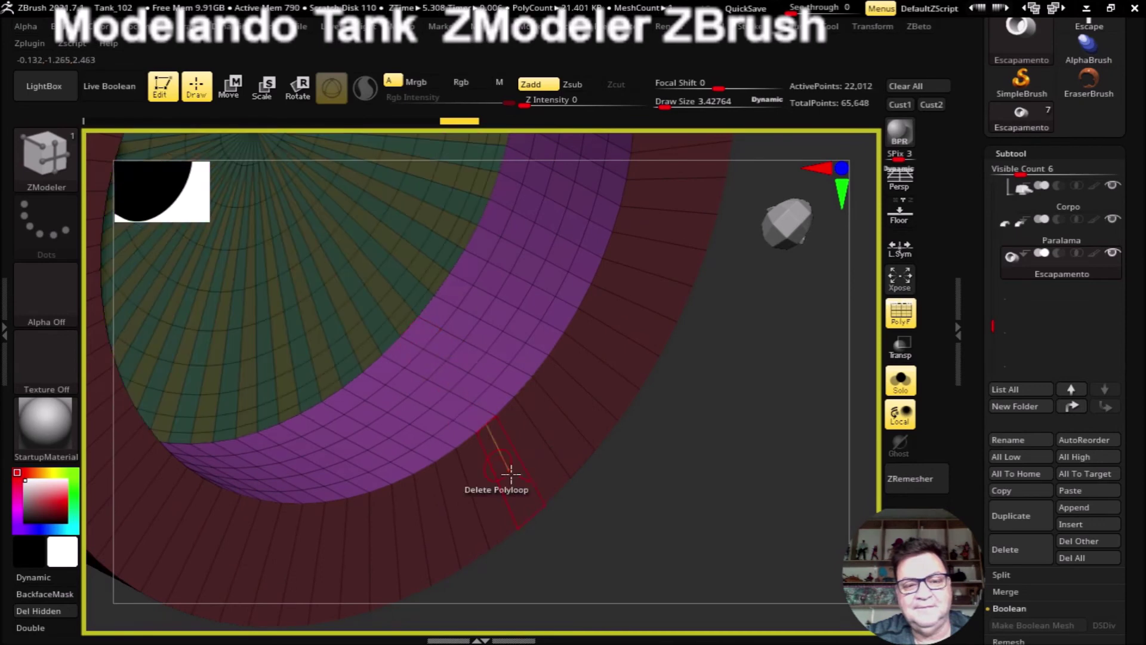
pyautogui.moveTo(663, 528)
pyautogui.mouseDown()
pyautogui.moveTo(576, 422)
pyautogui.moveTo(622, 483)
pyautogui.mouseUp()
pyautogui.hotkey('ctrl', 'shift')
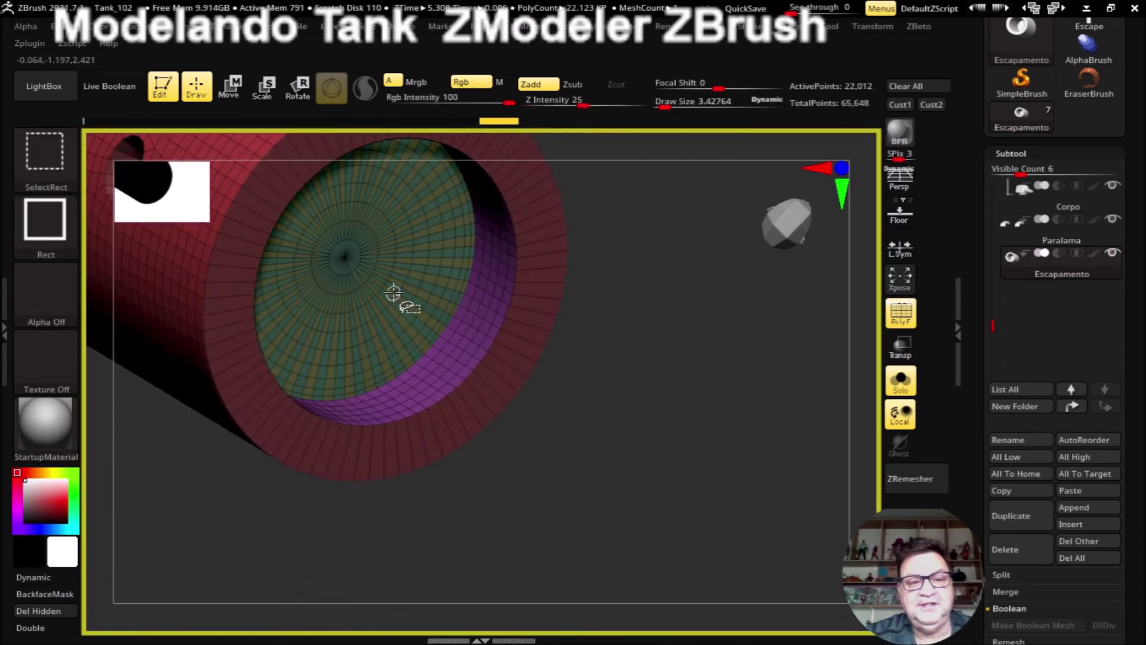
# Step: Isolate the cap disc, then bring back the red tube and inner disc
pyautogui.keyDown('ctrl'); pyautogui.keyDown('shift'); pyautogui.click(414, 307); pyautogui.keyUp('shift'); pyautogui.keyUp('ctrl')
pyautogui.moveTo(578, 450)
pyautogui.mouseDown()
pyautogui.moveTo(678, 542)
pyautogui.moveTo(568, 491)
pyautogui.moveTo(565, 432)
pyautogui.moveTo(620, 491)
pyautogui.moveTo(699, 543)
pyautogui.moveTo(719, 597)
pyautogui.moveTo(702, 624)
pyautogui.moveTo(758, 557)
pyautogui.moveTo(616, 533)
pyautogui.moveTo(606, 489)
pyautogui.moveTo(639, 466)
pyautogui.moveTo(753, 465)
pyautogui.moveTo(750, 447)
pyautogui.moveTo(592, 455)
pyautogui.moveTo(596, 448)
pyautogui.moveTo(634, 508)
pyautogui.moveTo(670, 461)
pyautogui.moveTo(668, 471)
pyautogui.moveTo(661, 478)
pyautogui.moveTo(622, 401)
pyautogui.moveTo(653, 464)
pyautogui.moveTo(755, 489)
pyautogui.moveTo(769, 507)
pyautogui.moveTo(739, 507)
pyautogui.moveTo(665, 442)
pyautogui.moveTo(663, 468)
pyautogui.moveTo(719, 370)
pyautogui.moveTo(669, 382)
pyautogui.moveTo(596, 446)
pyautogui.moveTo(374, 435)
pyautogui.moveTo(491, 448)
pyautogui.moveTo(573, 432)
pyautogui.moveTo(481, 463)
pyautogui.moveTo(417, 549)
pyautogui.moveTo(496, 499)
pyautogui.moveTo(507, 511)
pyautogui.moveTo(697, 458)
pyautogui.moveTo(381, 514)
pyautogui.moveTo(422, 540)
pyautogui.moveTo(422, 553)
pyautogui.moveTo(657, 578)
pyautogui.moveTo(304, 516)
pyautogui.moveTo(379, 517)
pyautogui.moveTo(366, 525)
pyautogui.moveTo(607, 532)
pyautogui.moveTo(340, 519)
pyautogui.moveTo(384, 524)
pyautogui.moveTo(169, 560)
pyautogui.mouseUp()
pyautogui.hotkey('ctrl', 'shift')
pyautogui.keyDown('ctrl'); pyautogui.keyDown('shift'); pyautogui.click(581, 458); pyautogui.keyUp('shift'); pyautogui.keyUp('ctrl')
pyautogui.hotkey('ctrl', 'shift')
pyautogui.keyDown('ctrl'); pyautogui.keyDown('shift'); pyautogui.click(651, 528); pyautogui.keyUp('shift'); pyautogui.keyUp('ctrl')
# Step: Delete a polyloop from the tube's purple inner wall
pyautogui.moveTo(109, 586)
pyautogui.mouseDown()
pyautogui.moveTo(171, 550)
pyautogui.moveTo(384, 485)
pyautogui.moveTo(341, 503)
pyautogui.mouseUp()
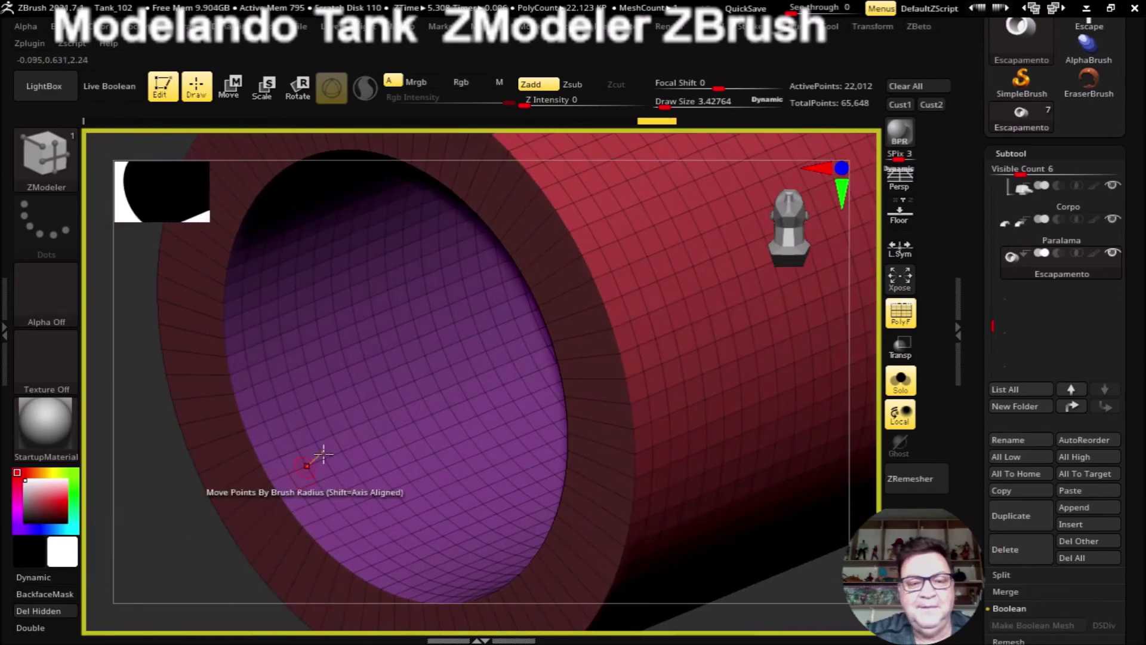
pyautogui.moveTo(338, 456)
pyautogui.mouseDown()
pyautogui.moveTo(346, 430)
pyautogui.moveTo(317, 453)
pyautogui.moveTo(102, 536)
pyautogui.moveTo(354, 401)
pyautogui.mouseUp()
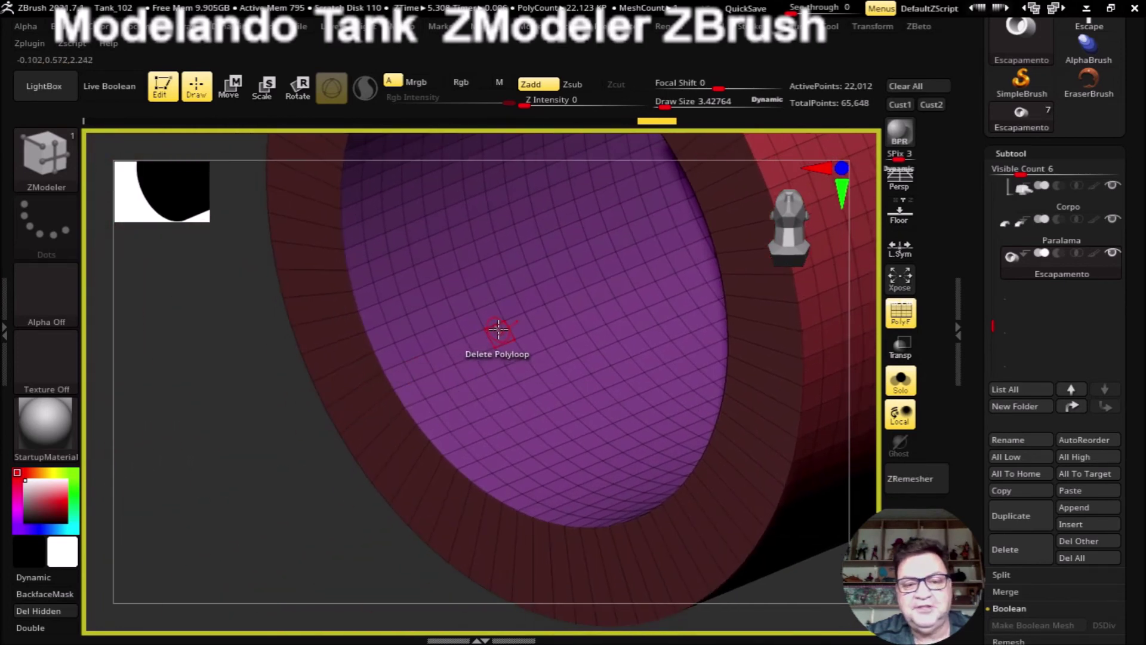
pyautogui.press('space')
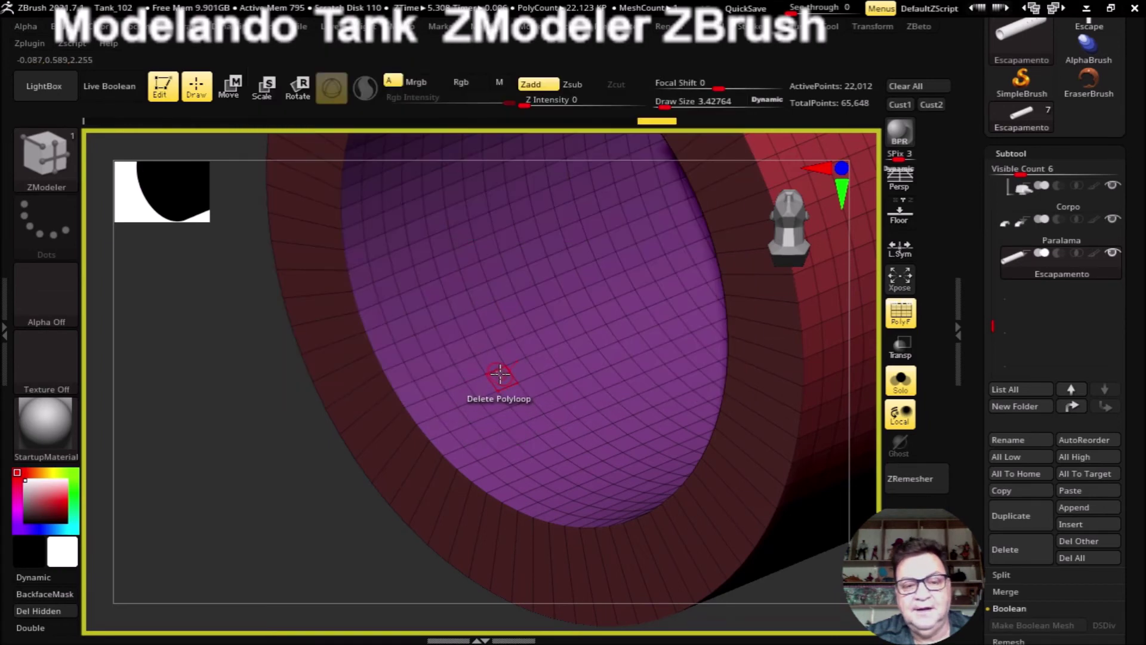
pyautogui.click(499, 375)
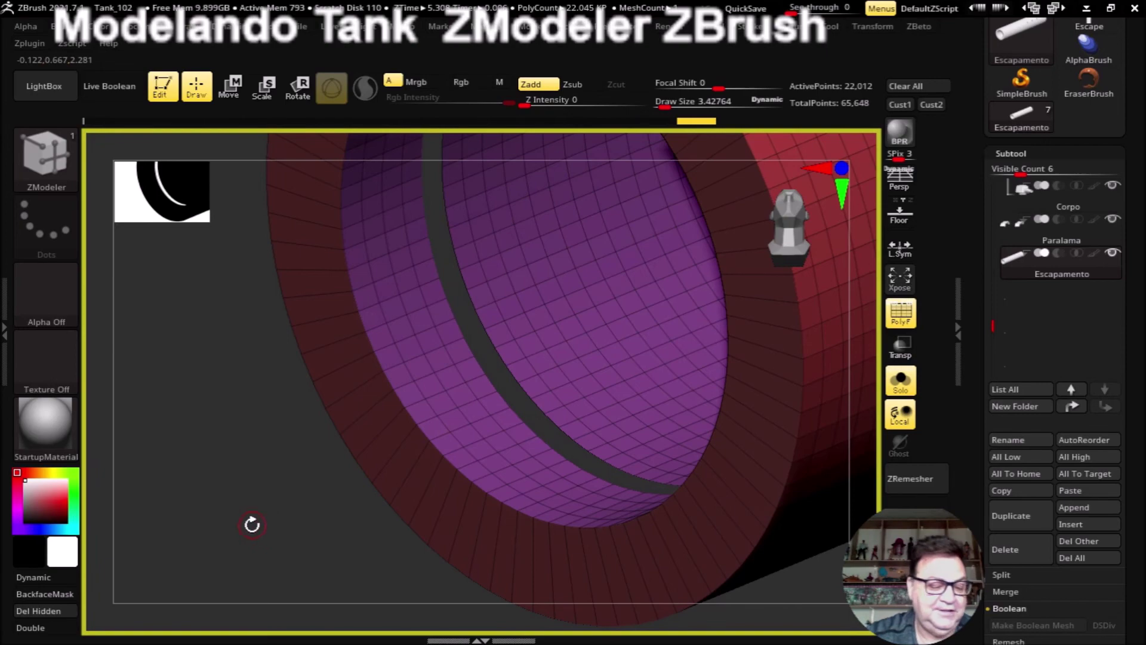
# Step: Cap the open hole edge with a radial disc and isolate that new disc
pyautogui.moveTo(256, 529)
pyautogui.mouseDown()
pyautogui.moveTo(308, 490)
pyautogui.moveTo(271, 489)
pyautogui.mouseUp()
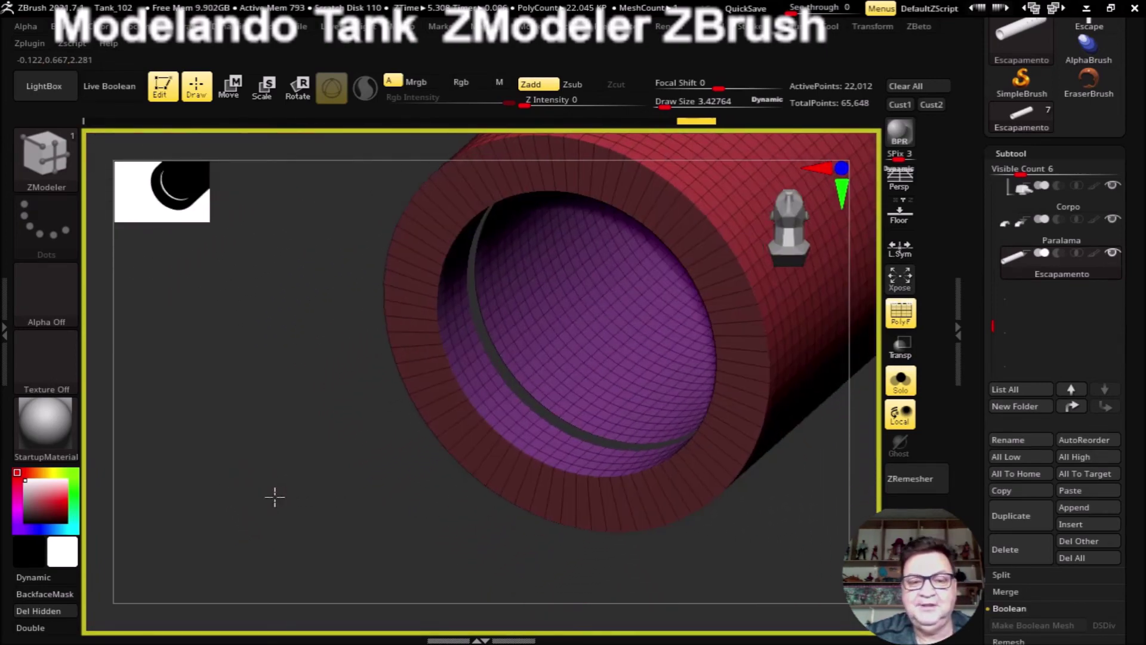
pyautogui.moveTo(271, 490); pyautogui.dragTo(305, 527)
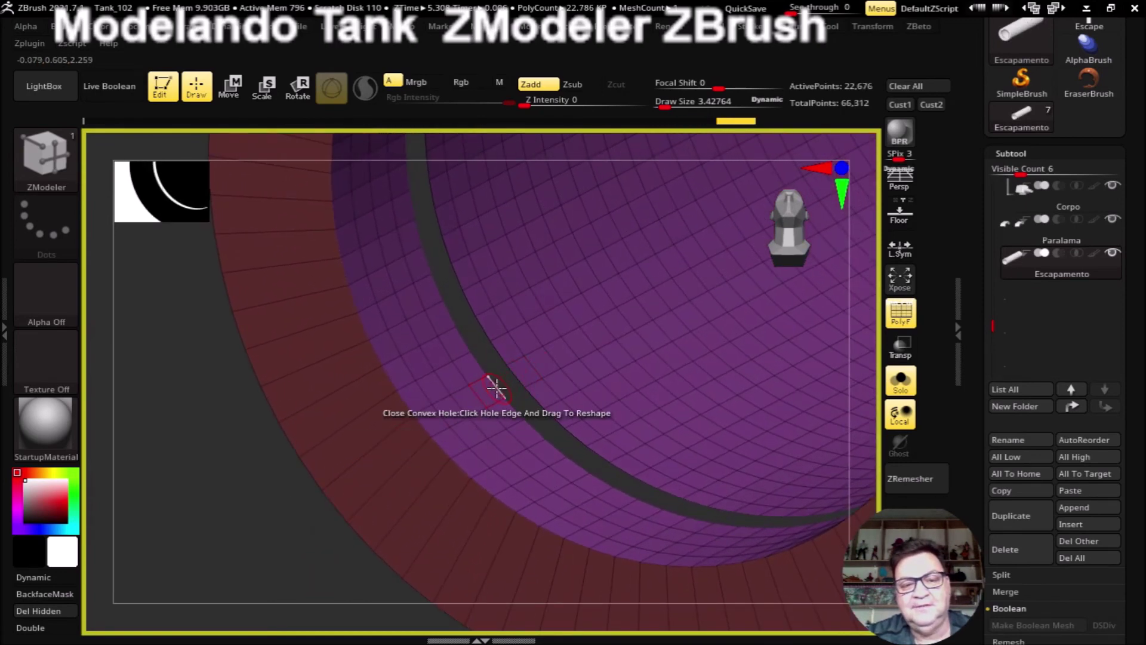
pyautogui.moveTo(496, 388); pyautogui.dragTo(439, 430)
pyautogui.hotkey('ctrl', 'shift')
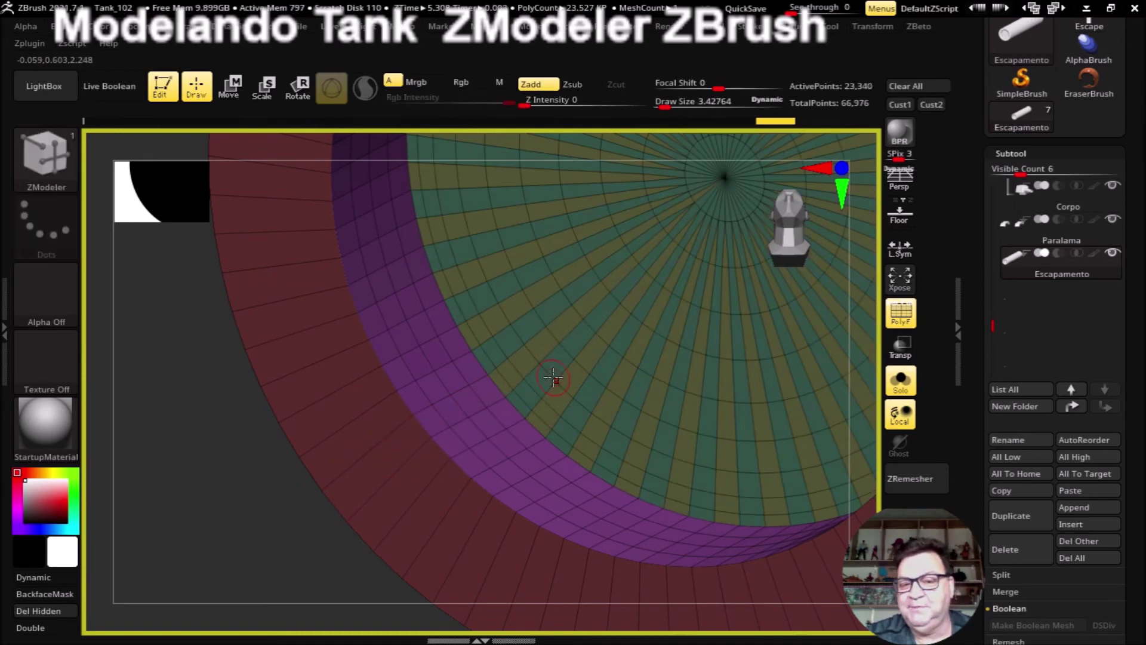
pyautogui.hotkey('ctrl', 'shift')
pyautogui.keyDown('ctrl'); pyautogui.keyDown('shift'); pyautogui.click(541, 339); pyautogui.keyUp('shift'); pyautogui.keyUp('ctrl')
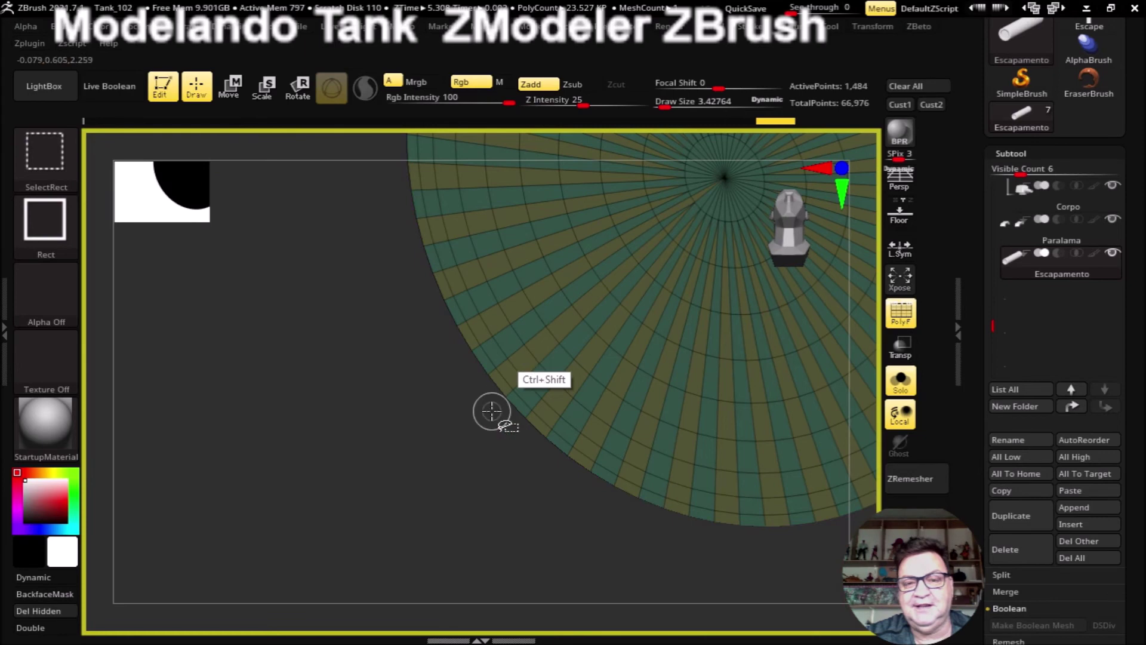
# Step: Polygroup the isolated disc with Ctrl+W and unhide all surrounding geometry
pyautogui.moveTo(374, 522)
pyautogui.keyDown('ctrl'); pyautogui.mouseDown(button='right')
pyautogui.moveTo(345, 419)
pyautogui.moveTo(335, 460)
pyautogui.mouseUp(button='right'); pyautogui.keyUp('ctrl')
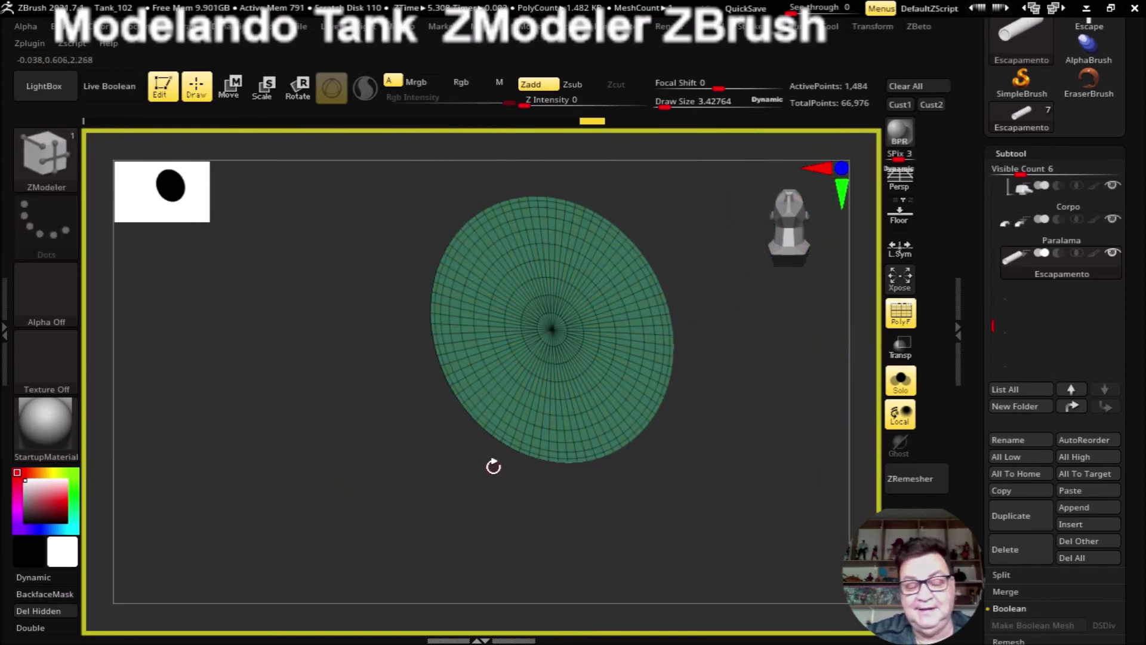
pyautogui.press('ctrl')
pyautogui.hotkey('ctrl', 'w')
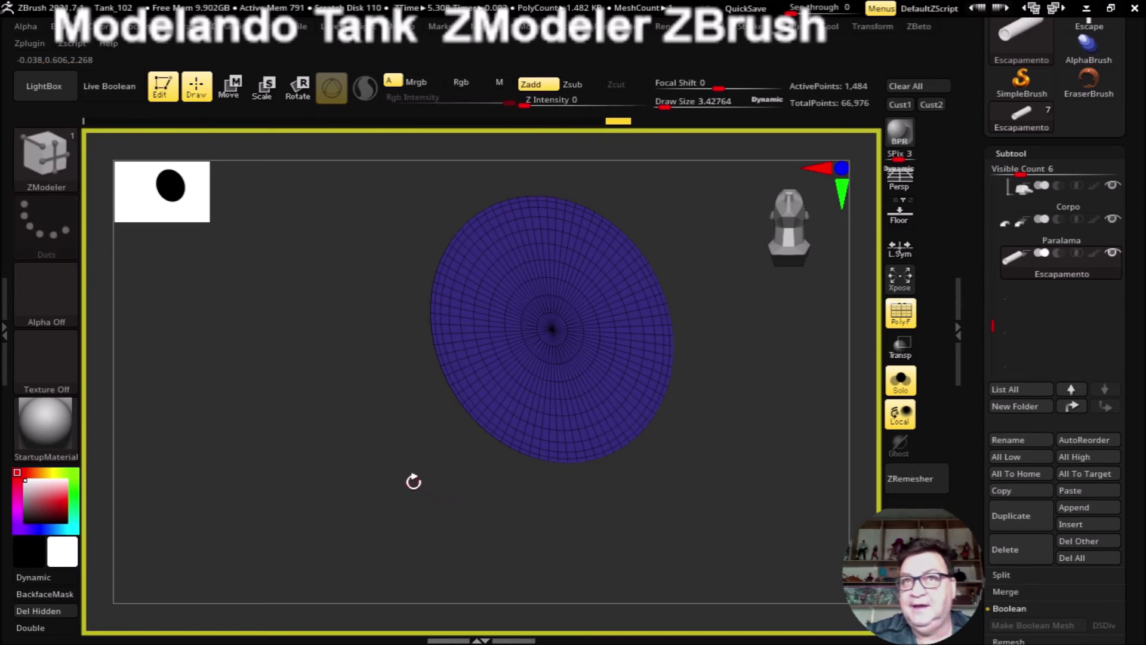
pyautogui.hotkey('ctrl', 'shift')
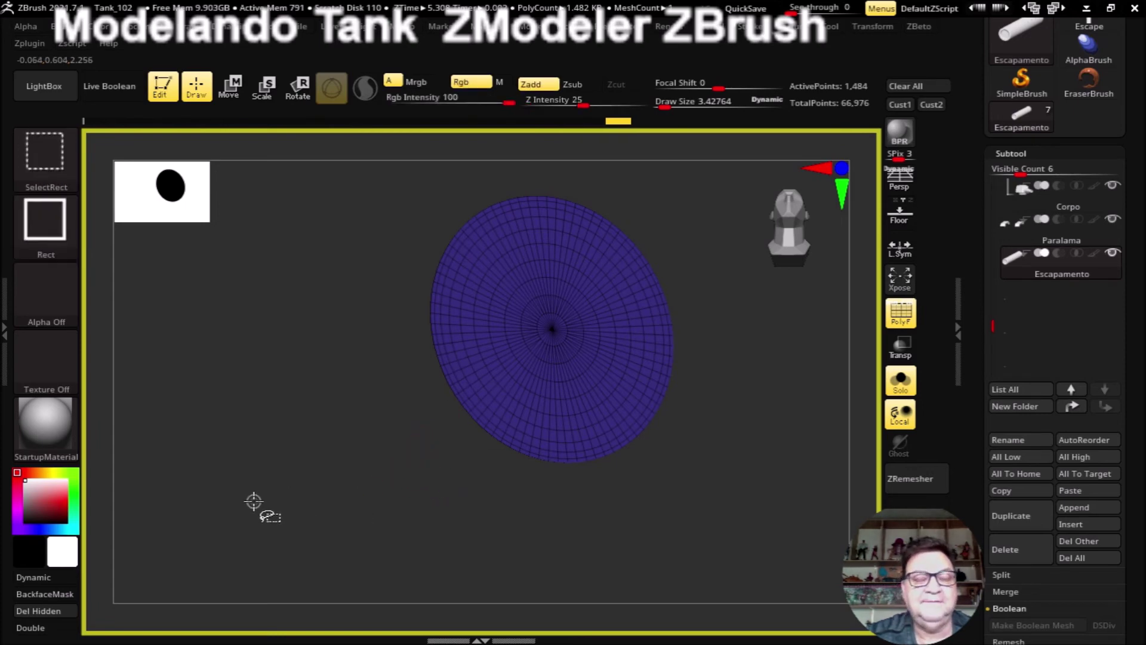
pyautogui.keyDown('ctrl'); pyautogui.keyDown('shift'); pyautogui.click(272, 465); pyautogui.keyUp('shift'); pyautogui.keyUp('ctrl')
# Step: Inspect the revealed tube's open end and side, then open the brush library
pyautogui.moveTo(256, 522)
pyautogui.mouseDown()
pyautogui.moveTo(235, 453)
pyautogui.moveTo(313, 481)
pyautogui.moveTo(253, 481)
pyautogui.moveTo(591, 460)
pyautogui.moveTo(489, 481)
pyautogui.moveTo(514, 481)
pyautogui.moveTo(585, 458)
pyautogui.moveTo(555, 448)
pyautogui.moveTo(576, 453)
pyautogui.moveTo(612, 409)
pyautogui.moveTo(647, 450)
pyautogui.moveTo(671, 393)
pyautogui.moveTo(657, 405)
pyautogui.moveTo(686, 424)
pyautogui.moveTo(657, 456)
pyautogui.moveTo(584, 492)
pyautogui.moveTo(609, 466)
pyautogui.moveTo(558, 460)
pyautogui.moveTo(443, 481)
pyautogui.moveTo(324, 367)
pyautogui.mouseUp()
pyautogui.moveTo(597, 453)
pyautogui.mouseDown()
pyautogui.moveTo(606, 473)
pyautogui.moveTo(686, 458)
pyautogui.moveTo(563, 468)
pyautogui.moveTo(601, 474)
pyautogui.moveTo(685, 449)
pyautogui.moveTo(524, 476)
pyautogui.moveTo(511, 494)
pyautogui.moveTo(567, 494)
pyautogui.moveTo(525, 511)
pyautogui.moveTo(653, 502)
pyautogui.moveTo(603, 501)
pyautogui.moveTo(658, 537)
pyautogui.moveTo(473, 499)
pyautogui.moveTo(553, 476)
pyautogui.moveTo(511, 479)
pyautogui.mouseUp()
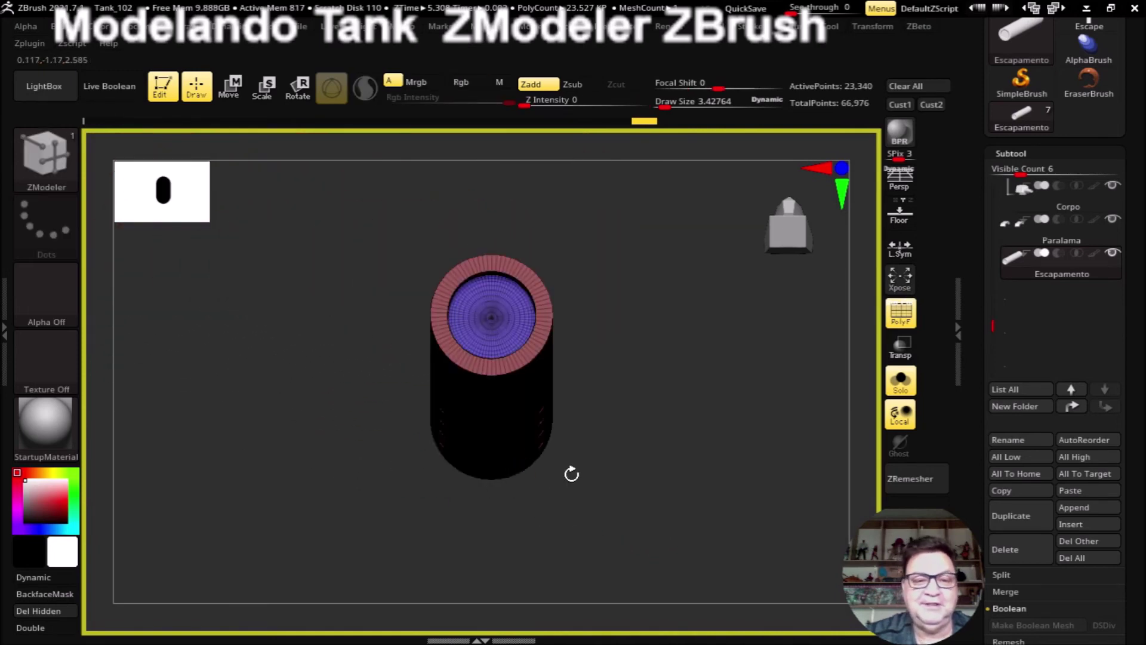
pyautogui.moveTo(653, 423)
pyautogui.mouseDown()
pyautogui.moveTo(647, 448)
pyautogui.moveTo(650, 428)
pyautogui.moveTo(716, 501)
pyautogui.moveTo(665, 484)
pyautogui.moveTo(678, 499)
pyautogui.moveTo(670, 515)
pyautogui.moveTo(696, 543)
pyautogui.moveTo(633, 520)
pyautogui.mouseUp()
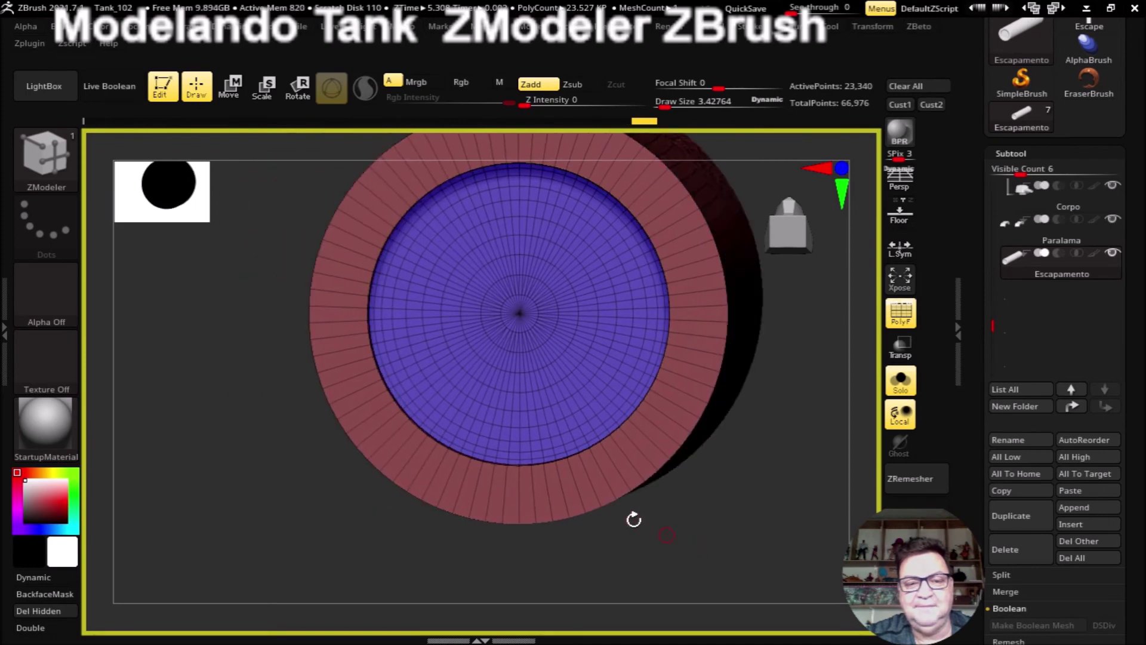
pyautogui.click(48, 158)
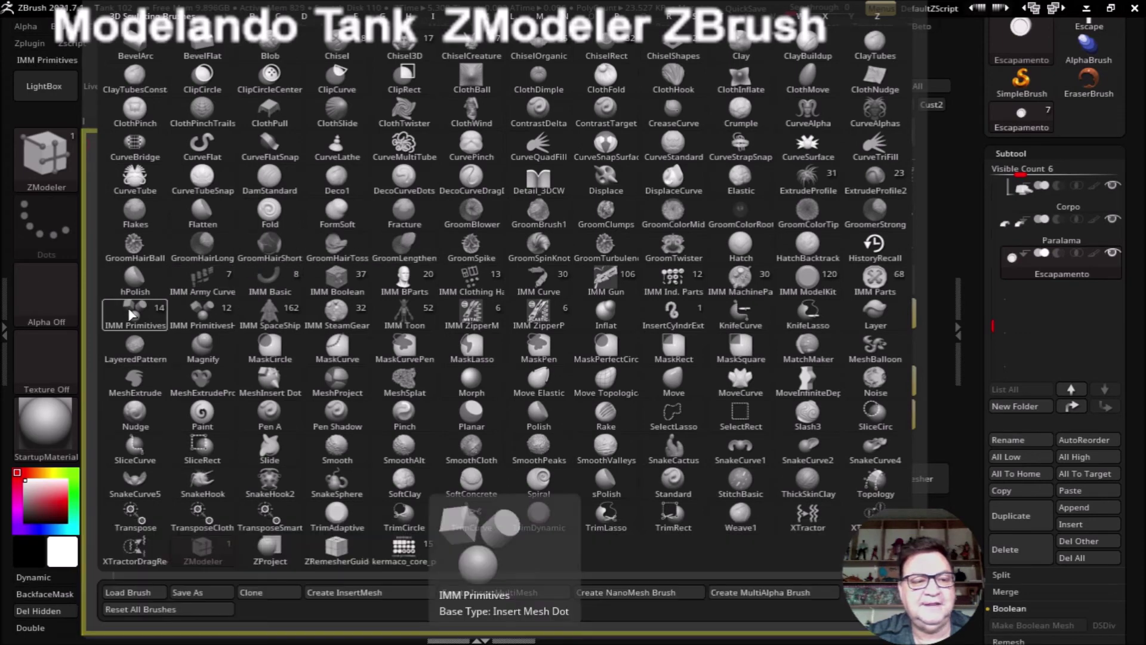
# Step: Insert a thin purple IMM Insert Cylinder from the centre of the pipe's inner cap
pyautogui.click(128, 310)
pyautogui.moveTo(191, 157)
pyautogui.mouseDown()
pyautogui.moveTo(339, 151)
pyautogui.moveTo(352, 190)
pyautogui.mouseUp()
pyautogui.moveTo(284, 141); pyautogui.dragTo(477, 153)
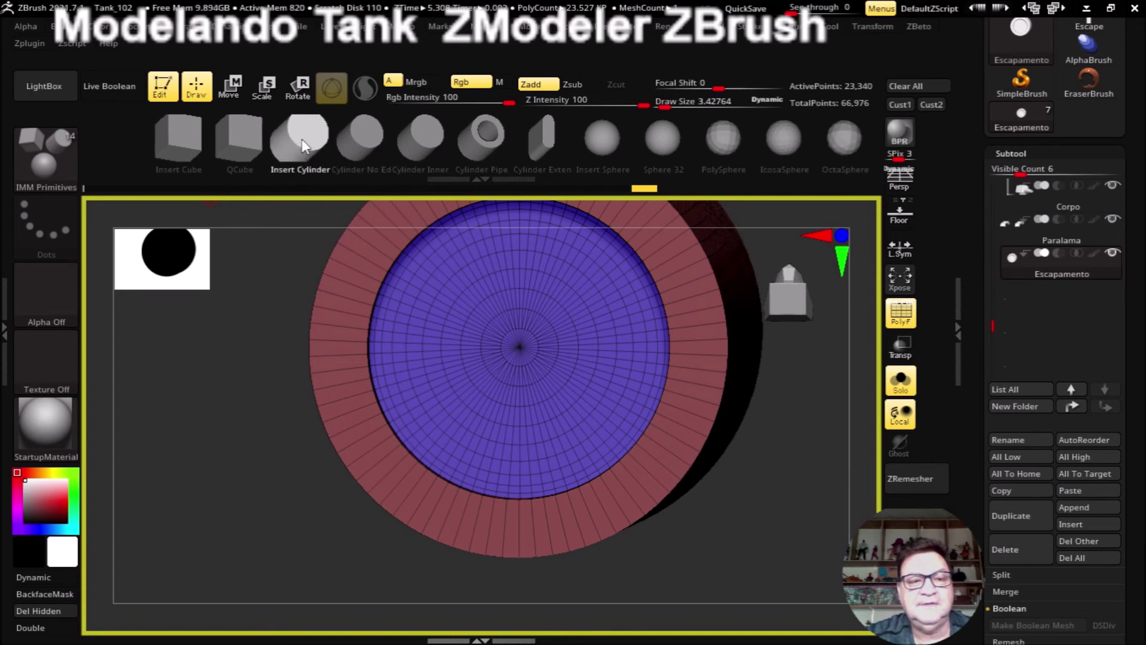
pyautogui.moveTo(243, 332); pyautogui.dragTo(233, 334)
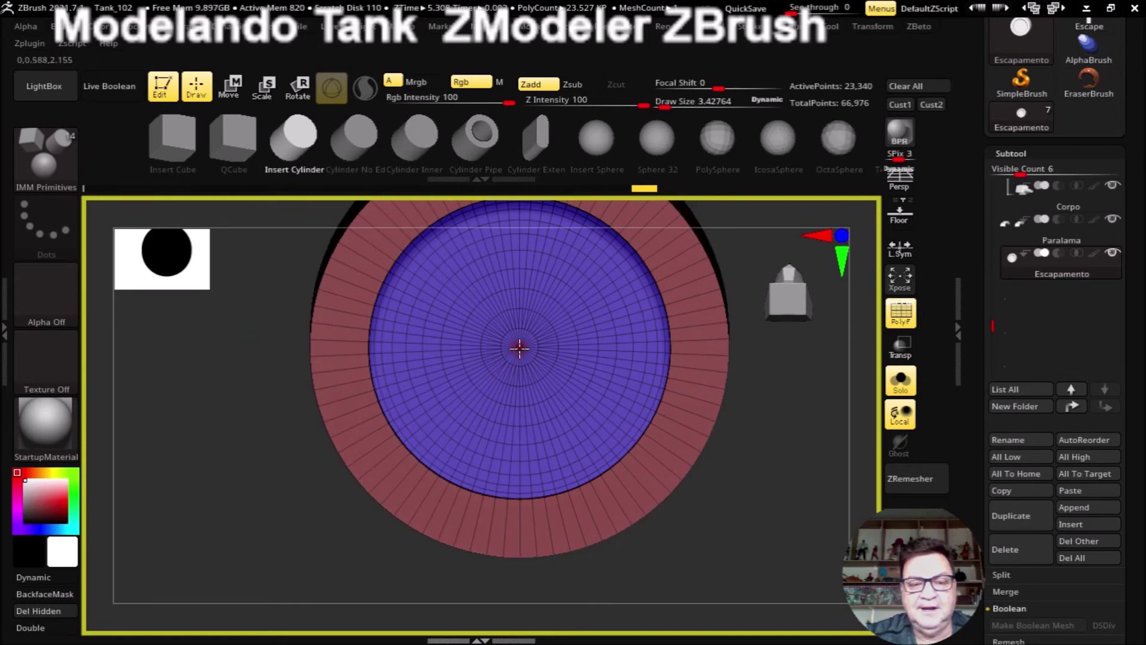
pyautogui.moveTo(702, 441)
pyautogui.mouseDown()
pyautogui.moveTo(760, 494)
pyautogui.moveTo(772, 527)
pyautogui.moveTo(799, 507)
pyautogui.moveTo(529, 360)
pyautogui.mouseUp()
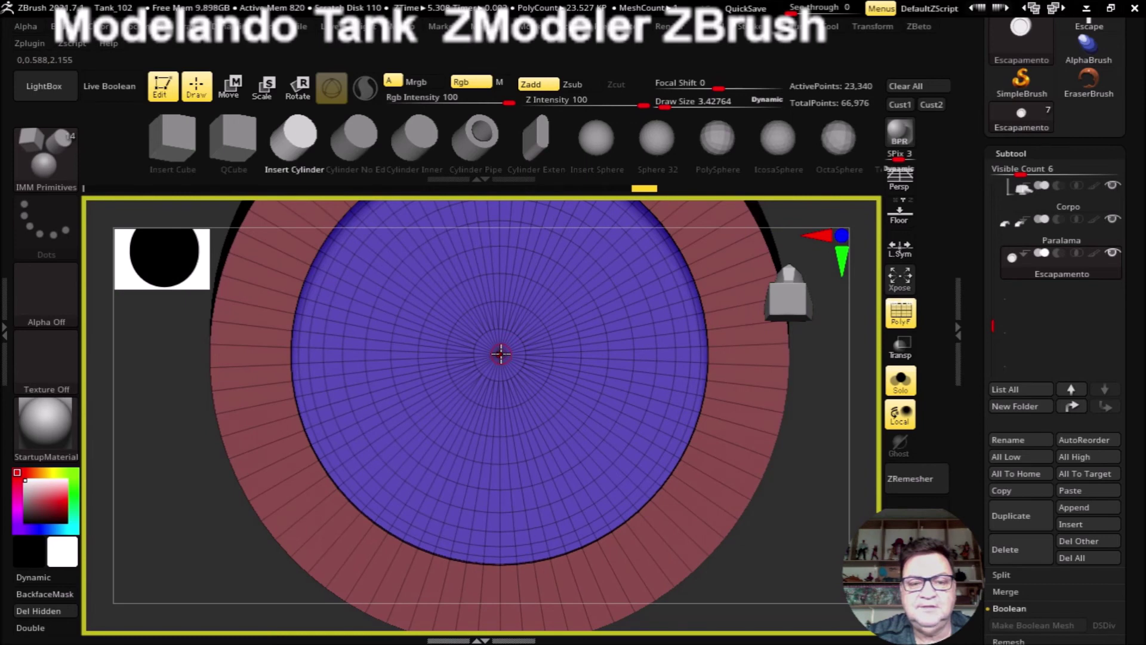
pyautogui.moveTo(499, 354)
pyautogui.mouseDown()
pyautogui.moveTo(504, 479)
pyautogui.moveTo(525, 486)
pyautogui.mouseUp()
pyautogui.moveTo(785, 578)
pyautogui.mouseDown()
pyautogui.moveTo(708, 496)
pyautogui.moveTo(740, 494)
pyautogui.moveTo(685, 520)
pyautogui.moveTo(559, 478)
pyautogui.moveTo(696, 488)
pyautogui.mouseUp()
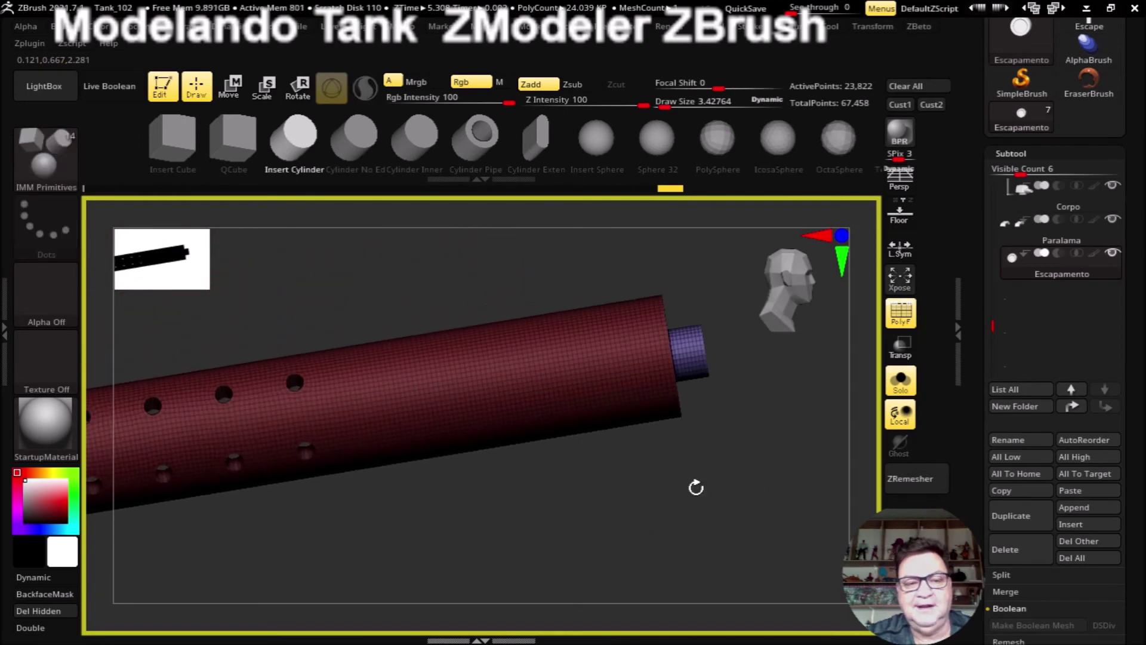
# Step: Slide the purple inner cylinder along the pipe axis until it protrudes from both ends
pyautogui.click(230, 89)
pyautogui.moveTo(620, 545)
pyautogui.mouseDown()
pyautogui.moveTo(486, 481)
pyautogui.moveTo(580, 442)
pyautogui.moveTo(649, 513)
pyautogui.moveTo(621, 503)
pyautogui.mouseUp()
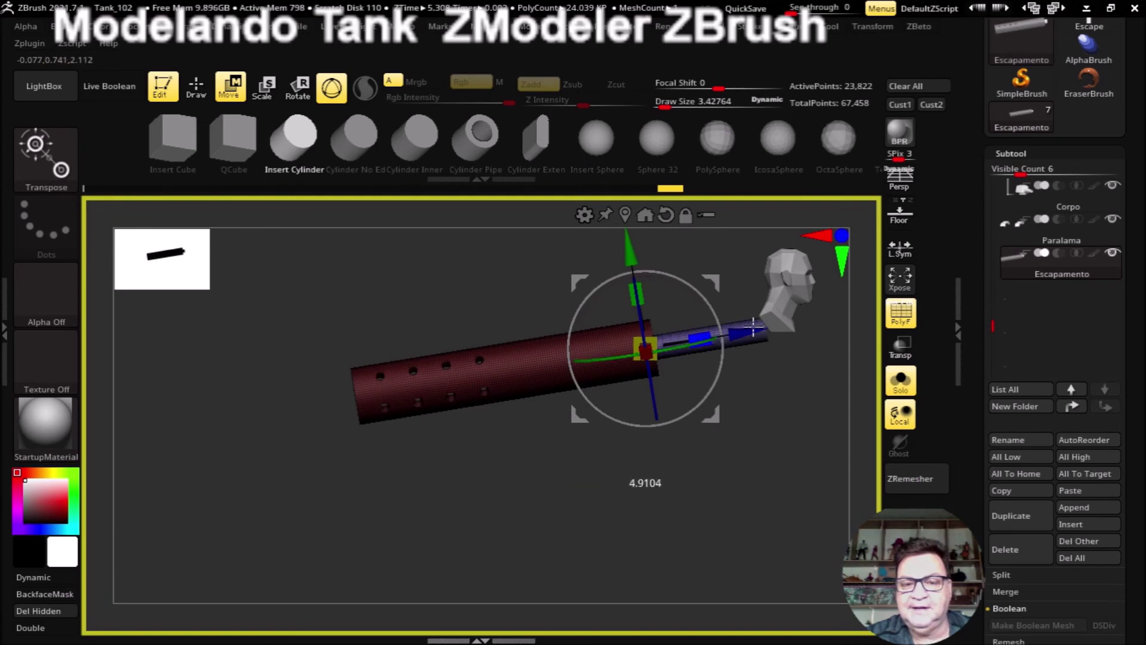
pyautogui.moveTo(749, 337)
pyautogui.mouseDown()
pyautogui.moveTo(568, 366)
pyautogui.moveTo(526, 361)
pyautogui.moveTo(432, 393)
pyautogui.mouseUp()
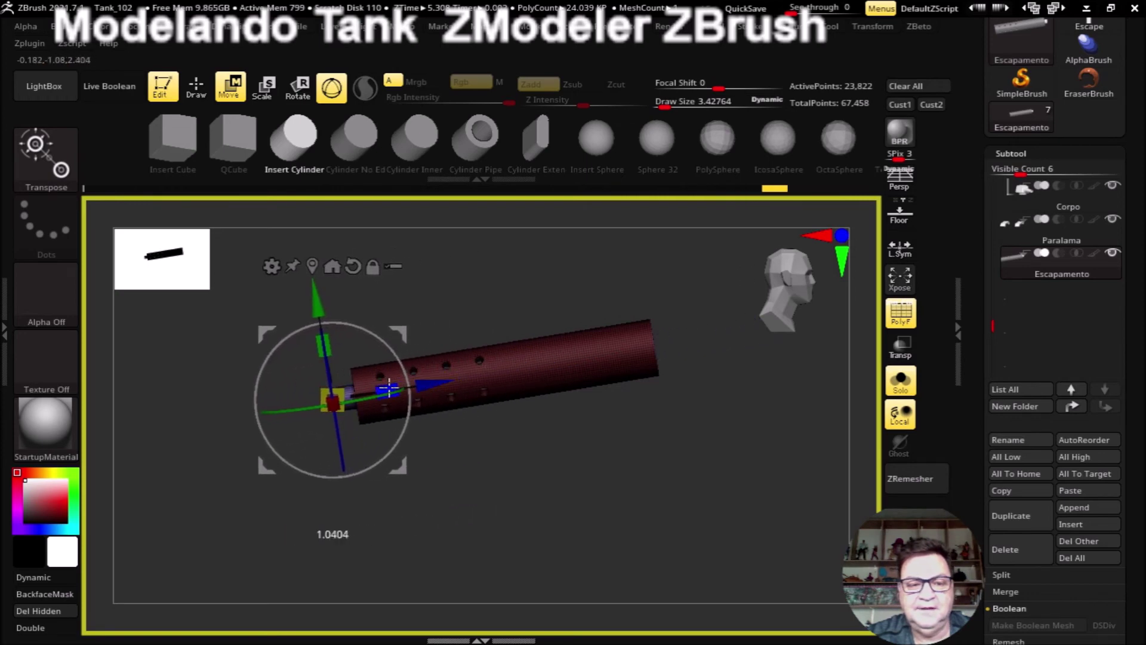
pyautogui.moveTo(406, 387); pyautogui.dragTo(415, 385)
pyautogui.click(436, 384)
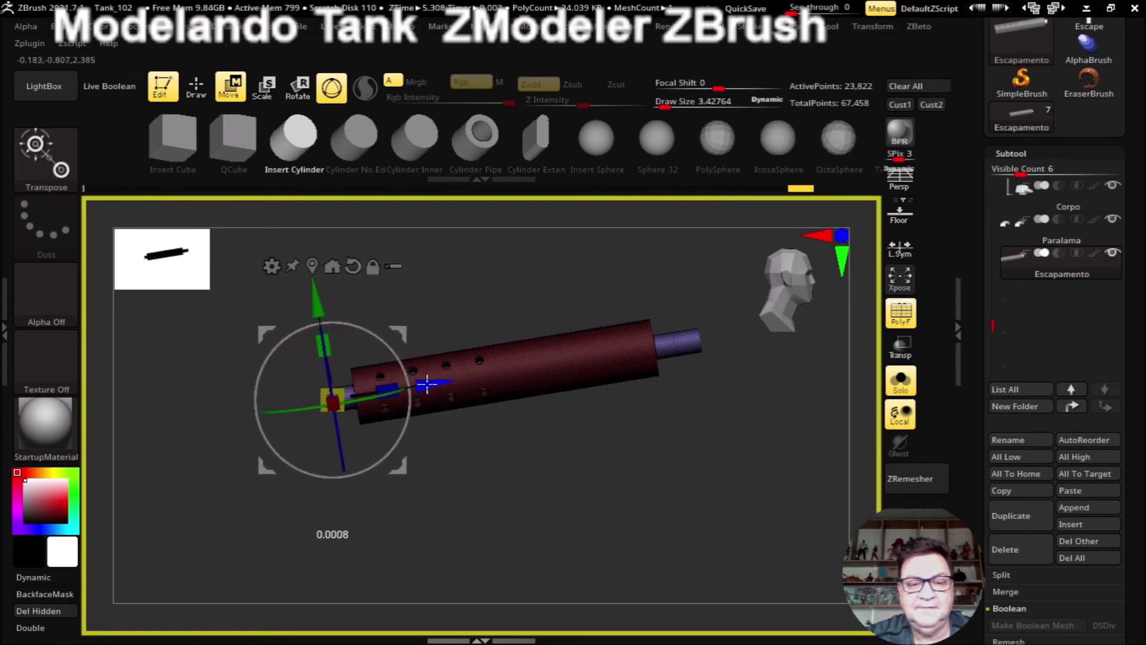
pyautogui.moveTo(550, 460); pyautogui.dragTo(558, 530)
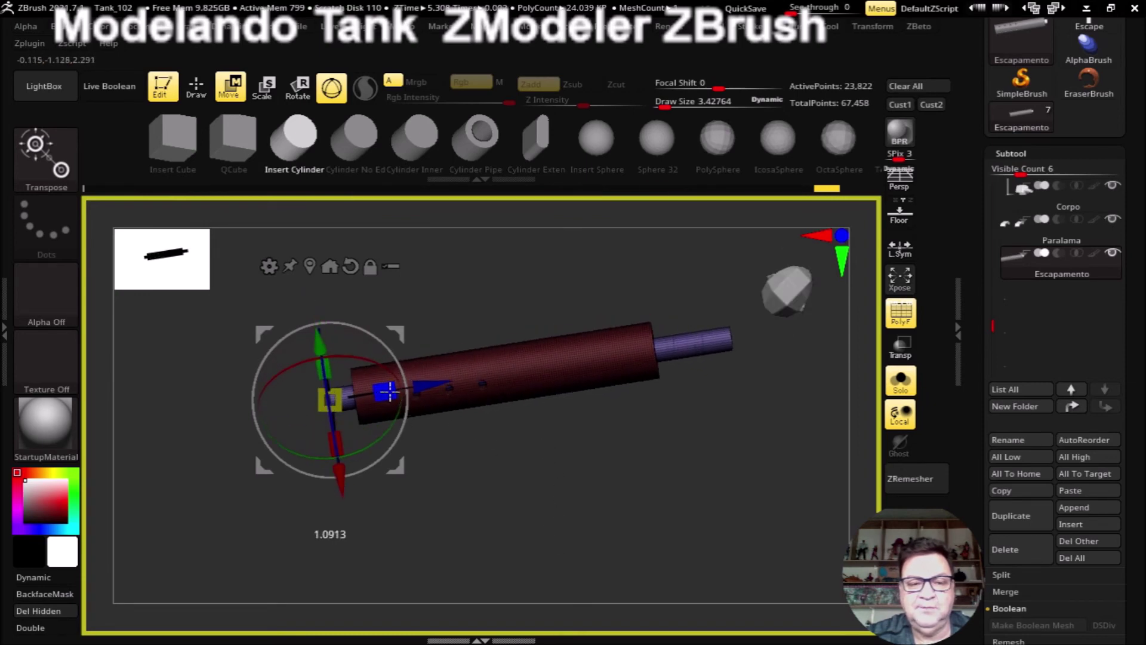
pyautogui.moveTo(389, 391); pyautogui.dragTo(413, 389)
pyautogui.moveTo(449, 466)
pyautogui.mouseDown()
pyautogui.moveTo(489, 502)
pyautogui.moveTo(573, 477)
pyautogui.moveTo(709, 483)
pyautogui.moveTo(711, 445)
pyautogui.moveTo(701, 453)
pyautogui.moveTo(739, 468)
pyautogui.moveTo(553, 491)
pyautogui.moveTo(406, 305)
pyautogui.mouseUp()
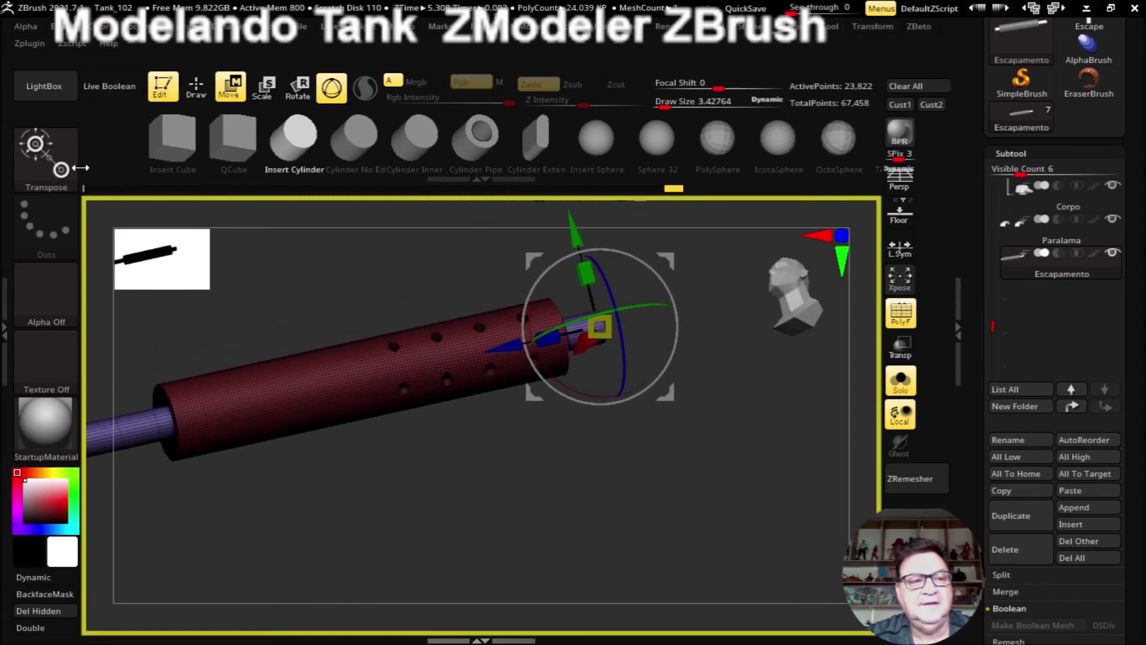
pyautogui.click(195, 88)
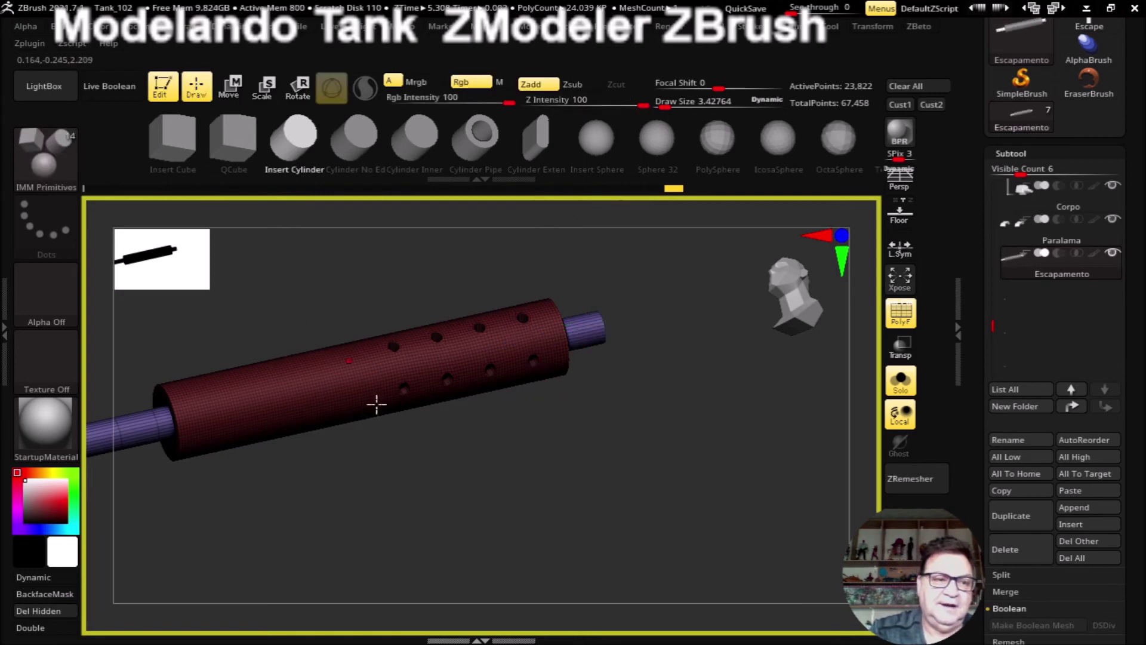
# Step: Switch to ZModeler, turn PolyF off, and review the grey perforated pipe from a straight side view
pyautogui.press('b')
pyautogui.press('z')
pyautogui.press('m')
pyautogui.moveTo(455, 462)
pyautogui.mouseDown()
pyautogui.moveTo(585, 470)
pyautogui.moveTo(604, 524)
pyautogui.moveTo(813, 371)
pyautogui.mouseUp()
pyautogui.click(901, 323)
pyautogui.moveTo(680, 436)
pyautogui.mouseDown()
pyautogui.moveTo(688, 494)
pyautogui.moveTo(627, 529)
pyautogui.moveTo(673, 450)
pyautogui.moveTo(714, 504)
pyautogui.moveTo(695, 477)
pyautogui.moveTo(675, 481)
pyautogui.moveTo(685, 482)
pyautogui.mouseUp()
pyautogui.moveTo(545, 520)
pyautogui.mouseDown()
pyautogui.moveTo(522, 396)
pyautogui.moveTo(594, 466)
pyautogui.mouseUp()
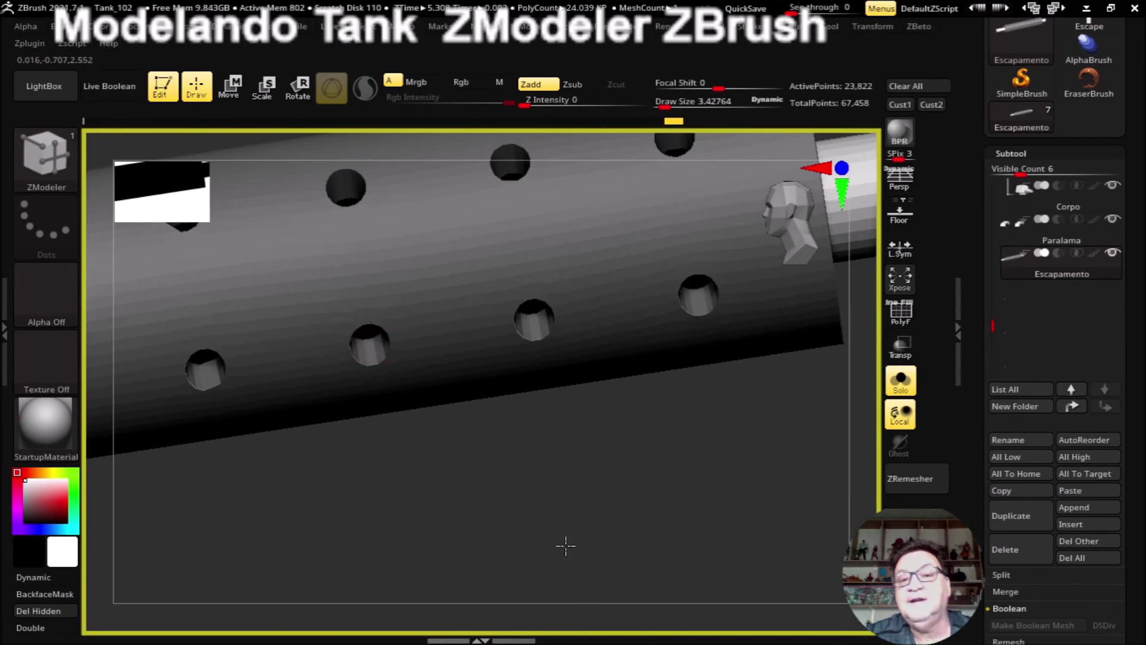
pyautogui.moveTo(568, 545)
pyautogui.mouseDown()
pyautogui.moveTo(486, 463)
pyautogui.moveTo(436, 512)
pyautogui.moveTo(506, 522)
pyautogui.moveTo(371, 492)
pyautogui.moveTo(493, 506)
pyautogui.moveTo(475, 514)
pyautogui.moveTo(512, 525)
pyautogui.moveTo(509, 544)
pyautogui.moveTo(544, 519)
pyautogui.moveTo(469, 508)
pyautogui.moveTo(560, 507)
pyautogui.moveTo(532, 553)
pyautogui.moveTo(499, 431)
pyautogui.mouseUp()
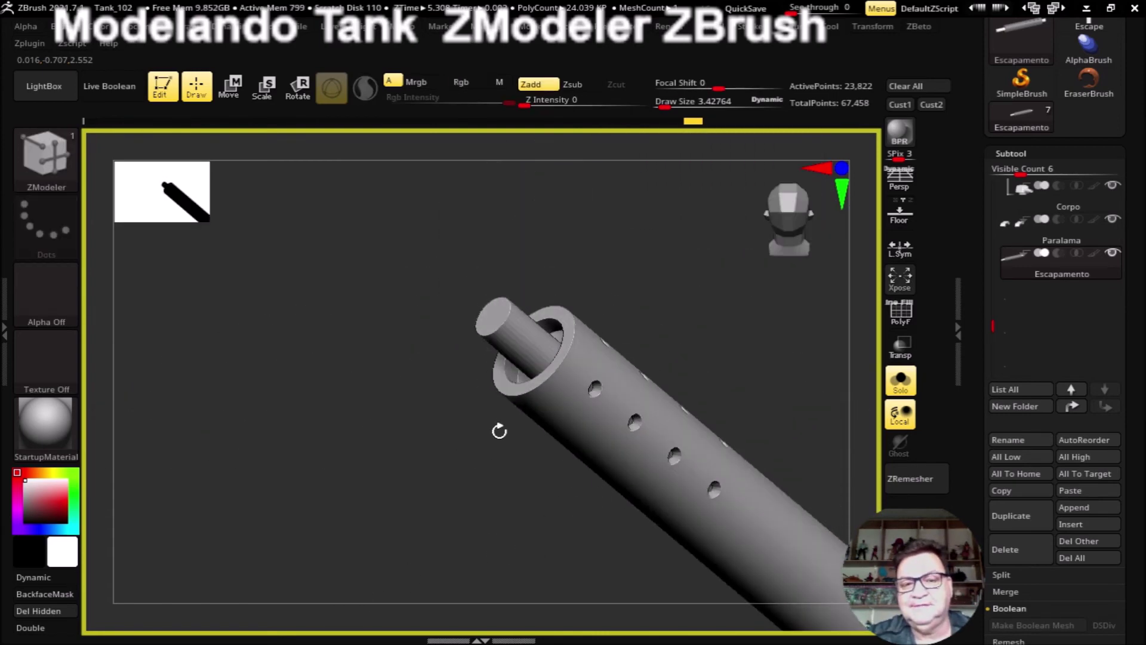
pyautogui.click(817, 170)
# Step: Check the framed pipe against the tank, then Solo the Escapamento exhaust so only it shows
pyautogui.press('f')
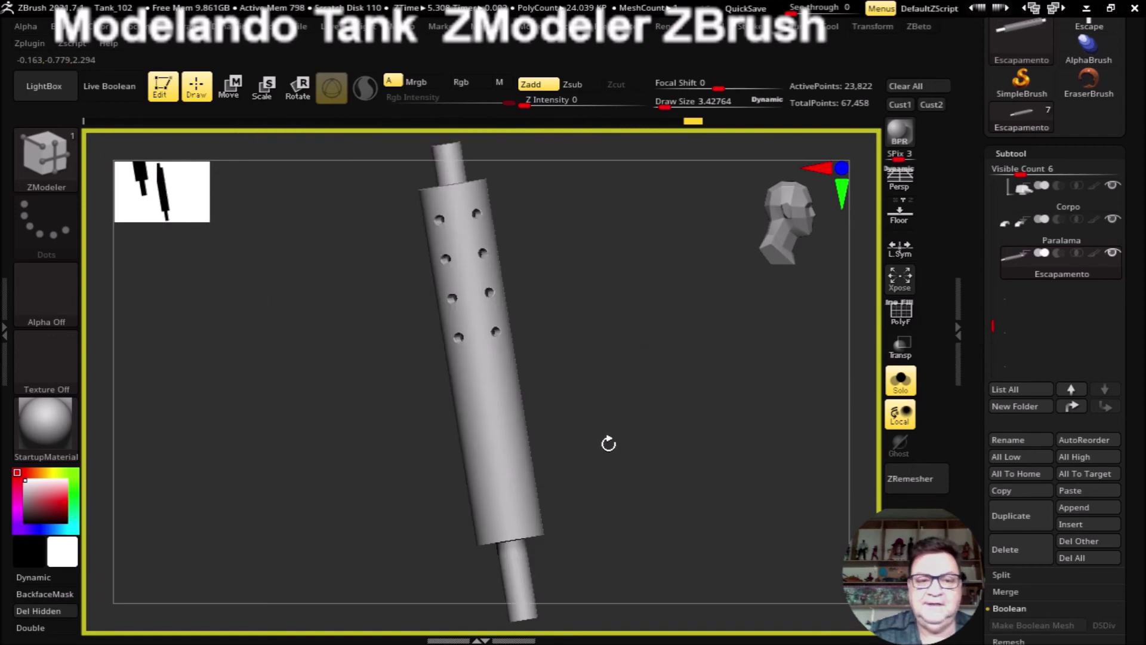
pyautogui.click(901, 380)
pyautogui.moveTo(368, 455)
pyautogui.mouseDown()
pyautogui.moveTo(341, 448)
pyautogui.moveTo(335, 389)
pyautogui.moveTo(348, 381)
pyautogui.moveTo(271, 371)
pyautogui.moveTo(295, 378)
pyautogui.mouseUp()
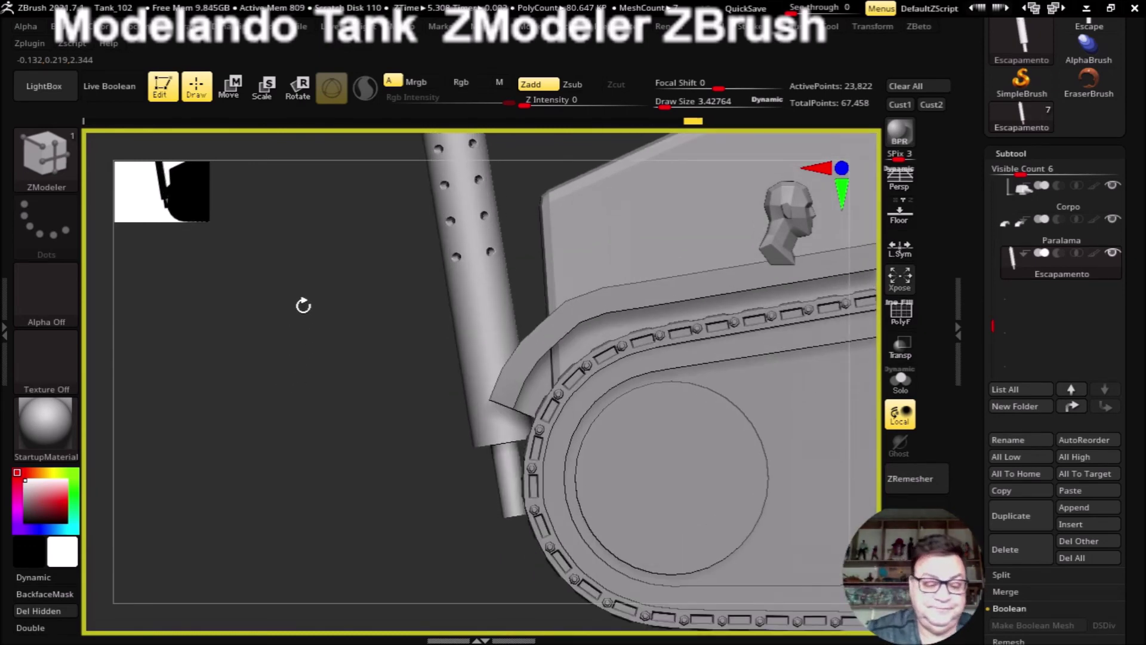
pyautogui.moveTo(391, 394)
pyautogui.mouseDown()
pyautogui.moveTo(371, 384)
pyautogui.moveTo(379, 396)
pyautogui.moveTo(362, 406)
pyautogui.mouseUp()
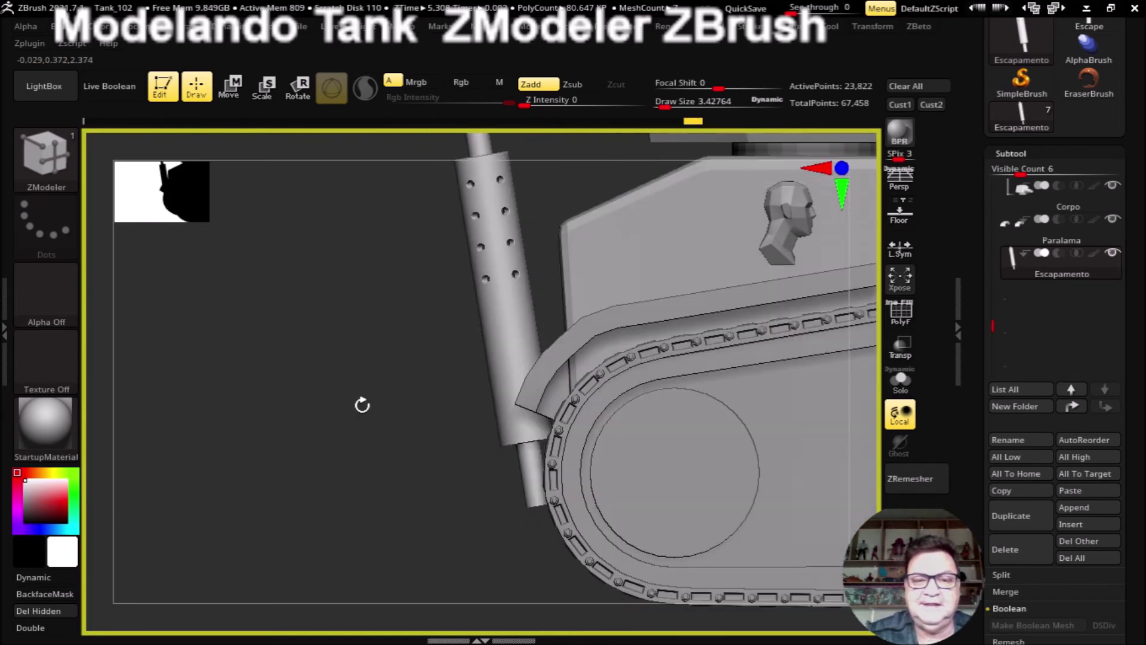
pyautogui.hotkey('ctrl', 'shift', 's')
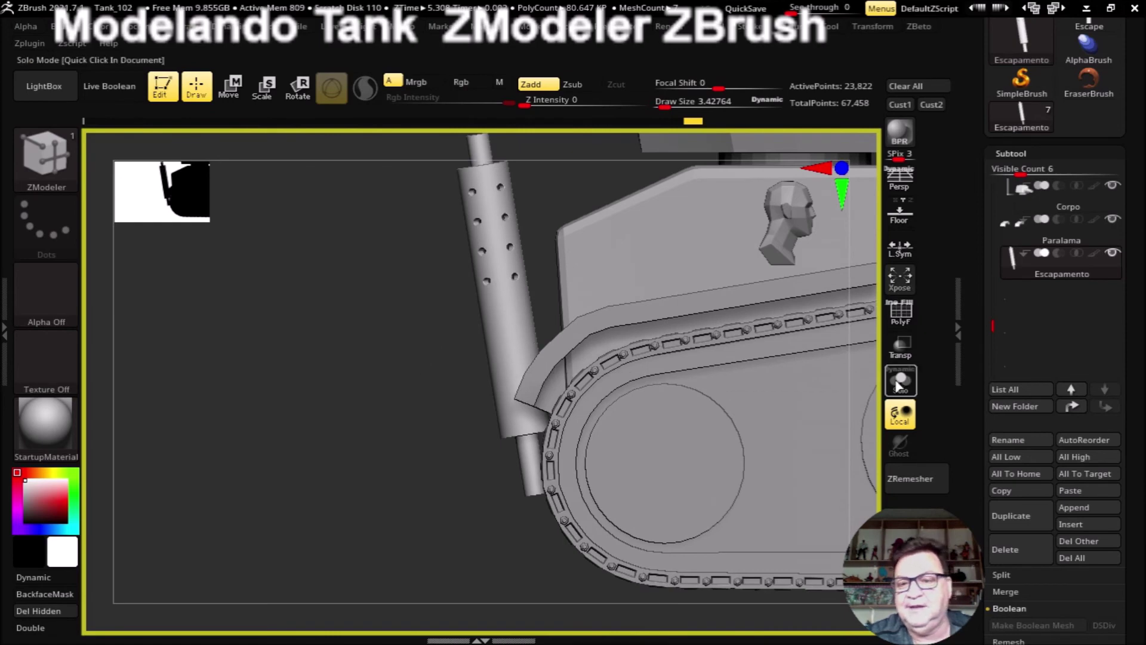
pyautogui.moveTo(364, 308)
pyautogui.mouseDown()
pyautogui.moveTo(376, 348)
pyautogui.moveTo(354, 289)
pyautogui.mouseUp()
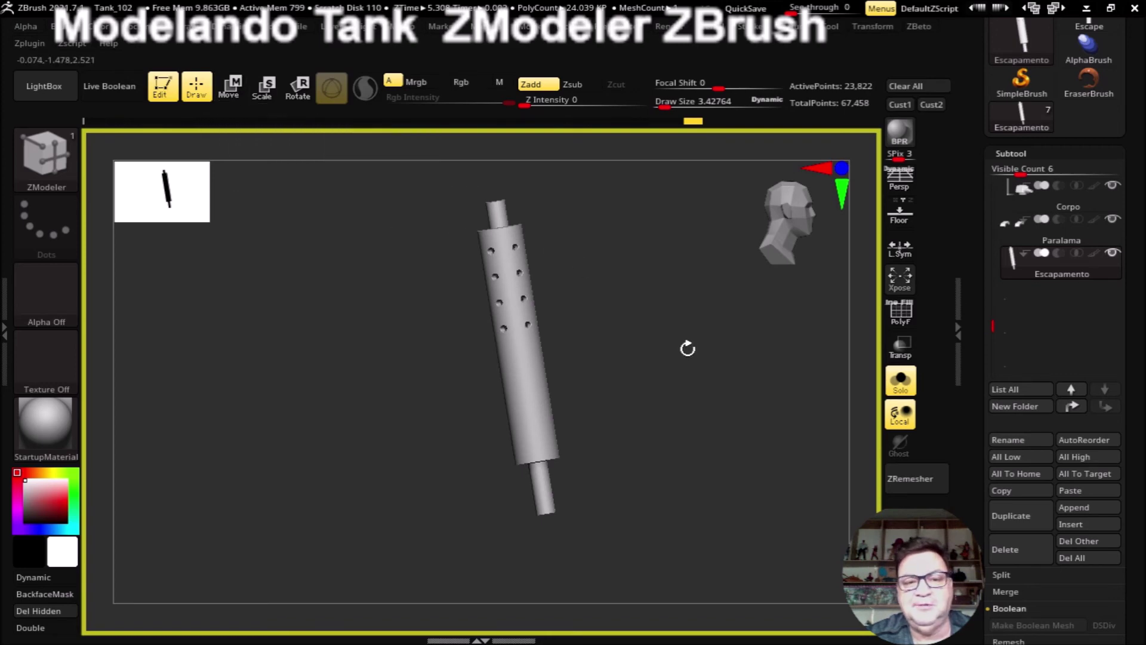
# Step: Seat the move gizmo at the pipe's centre, align its axes with the pipe, and show the deformer list
pyautogui.moveTo(688, 348); pyautogui.dragTo(693, 356)
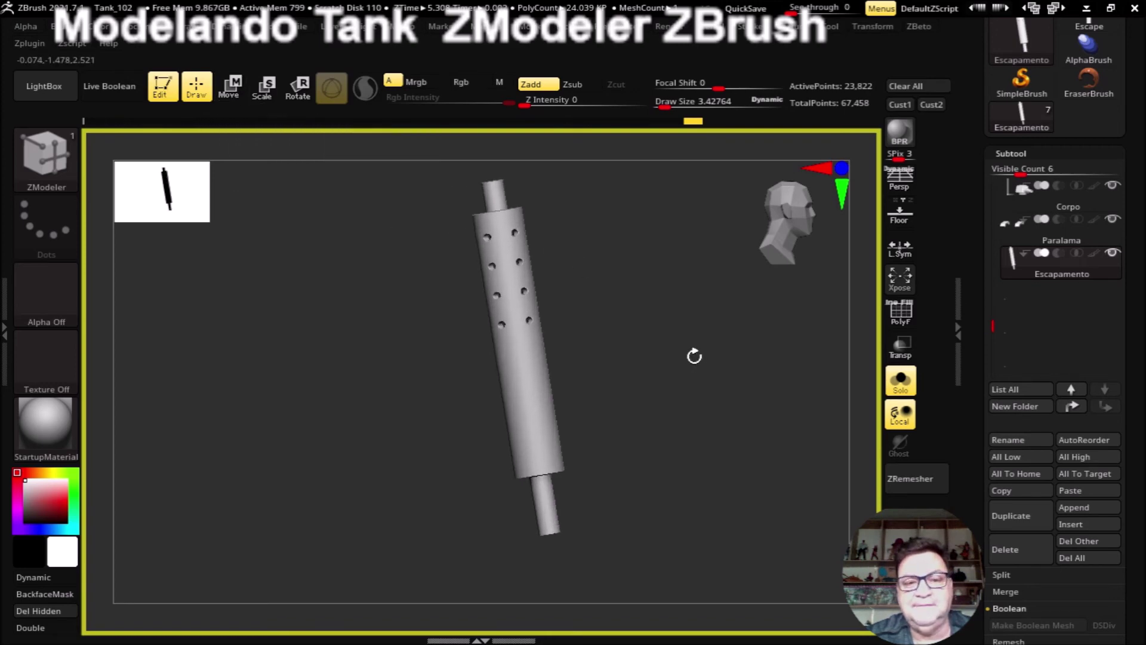
pyautogui.click(232, 86)
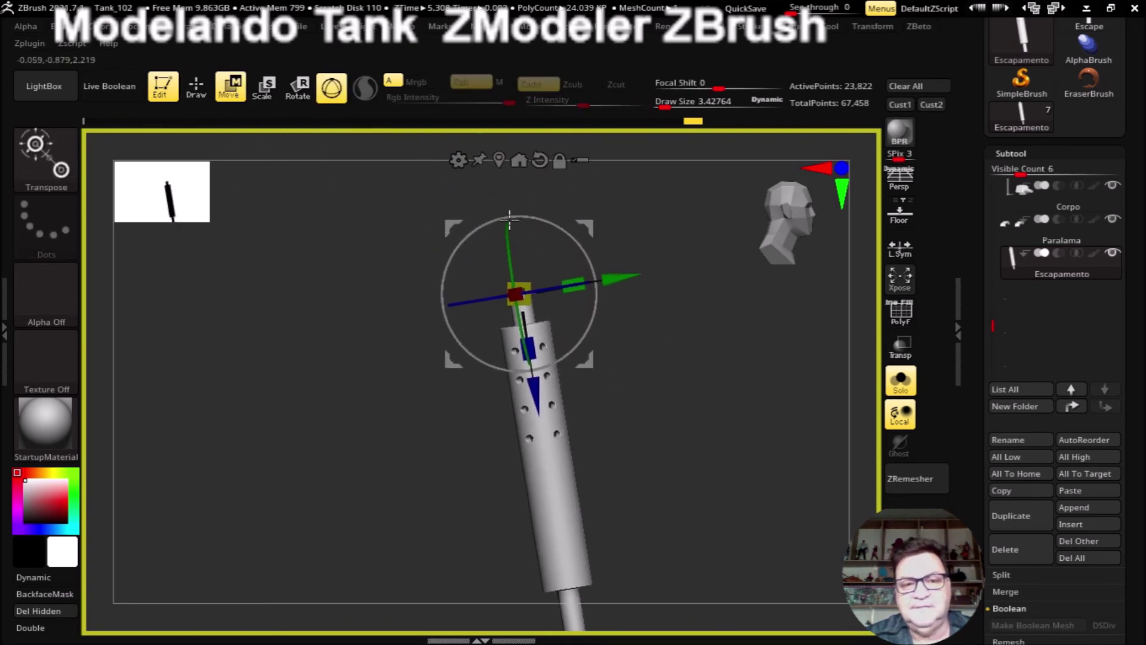
pyautogui.click(496, 158)
pyautogui.keyDown('alt'); pyautogui.moveTo(742, 422); pyautogui.dragTo(645, 292); pyautogui.keyUp('alt')
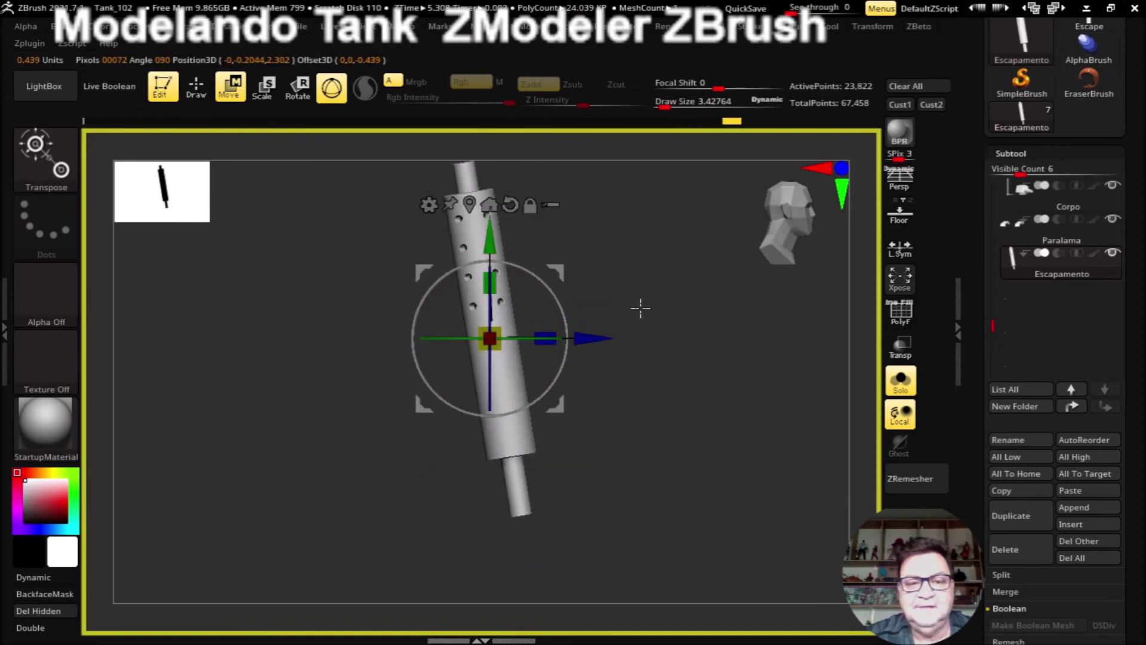
pyautogui.keyDown('alt'); pyautogui.moveTo(639, 307); pyautogui.dragTo(704, 346); pyautogui.keyUp('alt')
pyautogui.keyDown('alt'); pyautogui.moveTo(600, 315); pyautogui.dragTo(591, 309); pyautogui.keyUp('alt')
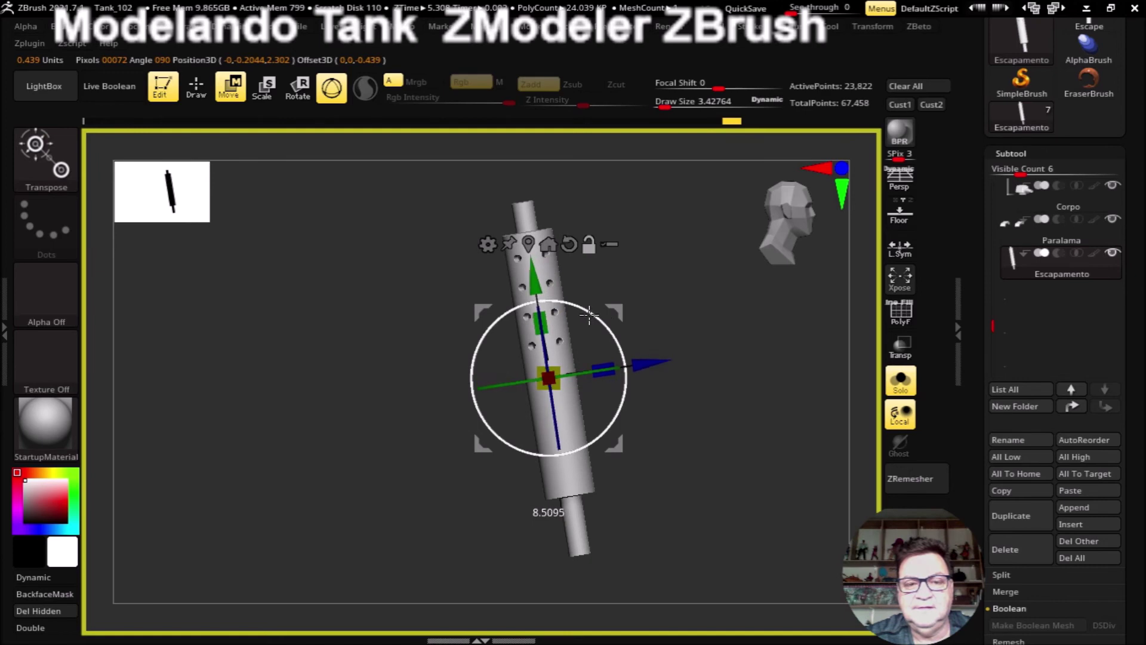
pyautogui.click(488, 243)
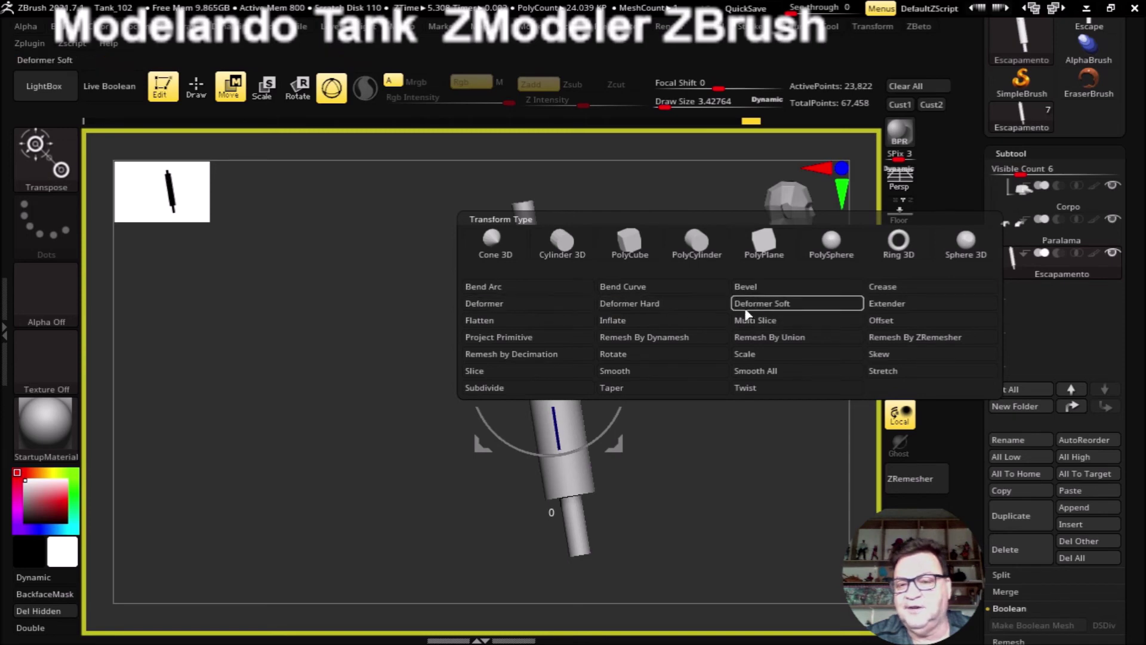
# Step: Apply a Taper deformer to the perforated sleeve, flaring it wider toward the upper end
pyautogui.click(762, 303)
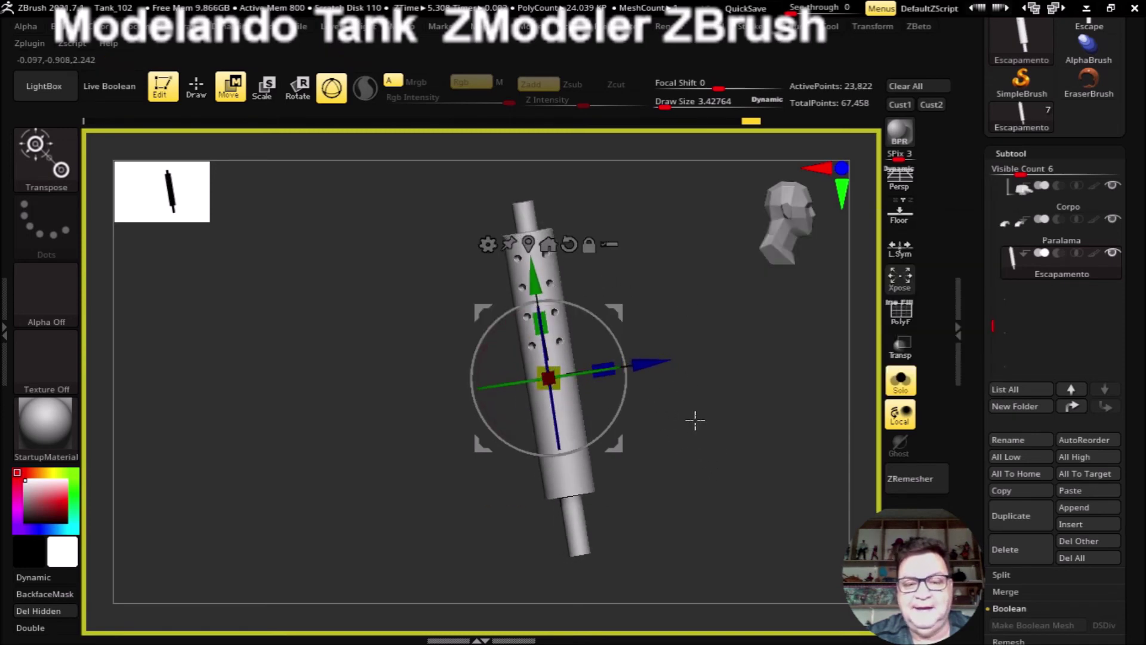
pyautogui.click(488, 245)
pyautogui.click(633, 391)
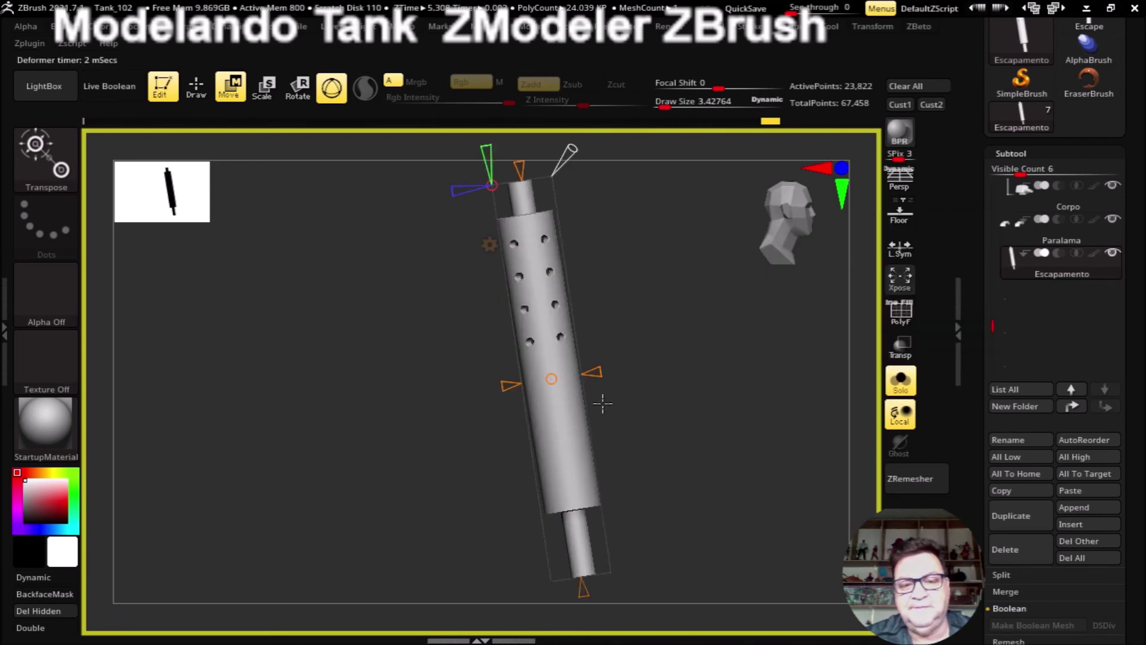
pyautogui.keyDown('ctrl'); pyautogui.moveTo(689, 490); pyautogui.dragTo(674, 386, button='right'); pyautogui.keyUp('ctrl')
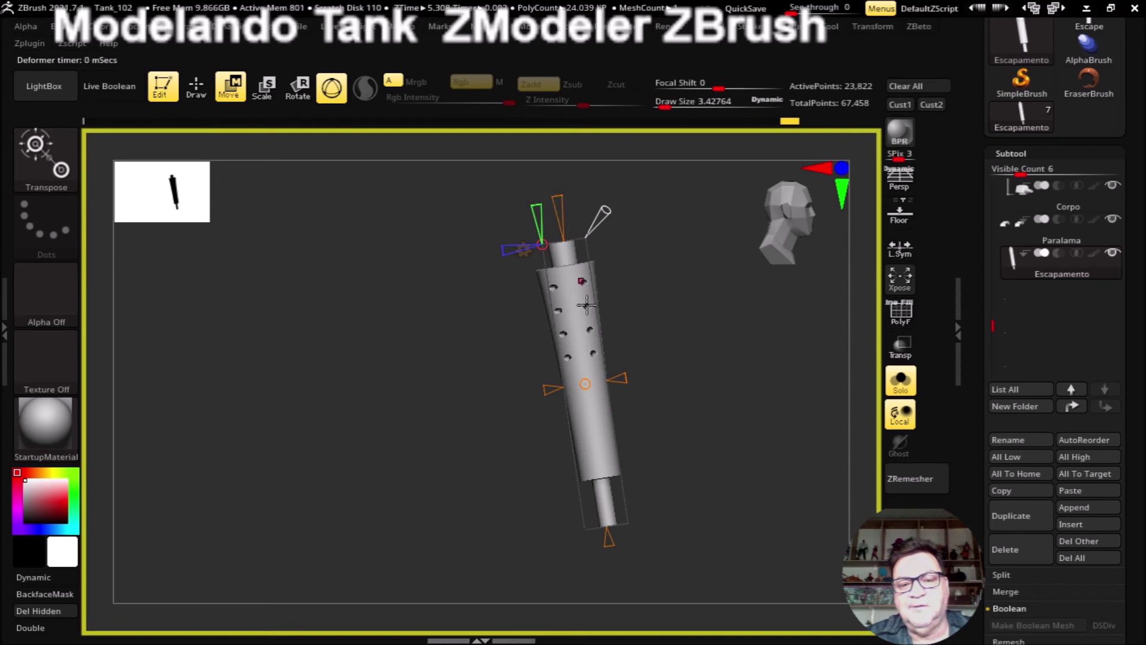
pyautogui.keyDown('ctrl'); pyautogui.moveTo(681, 485); pyautogui.dragTo(690, 491, button='right'); pyautogui.keyUp('ctrl')
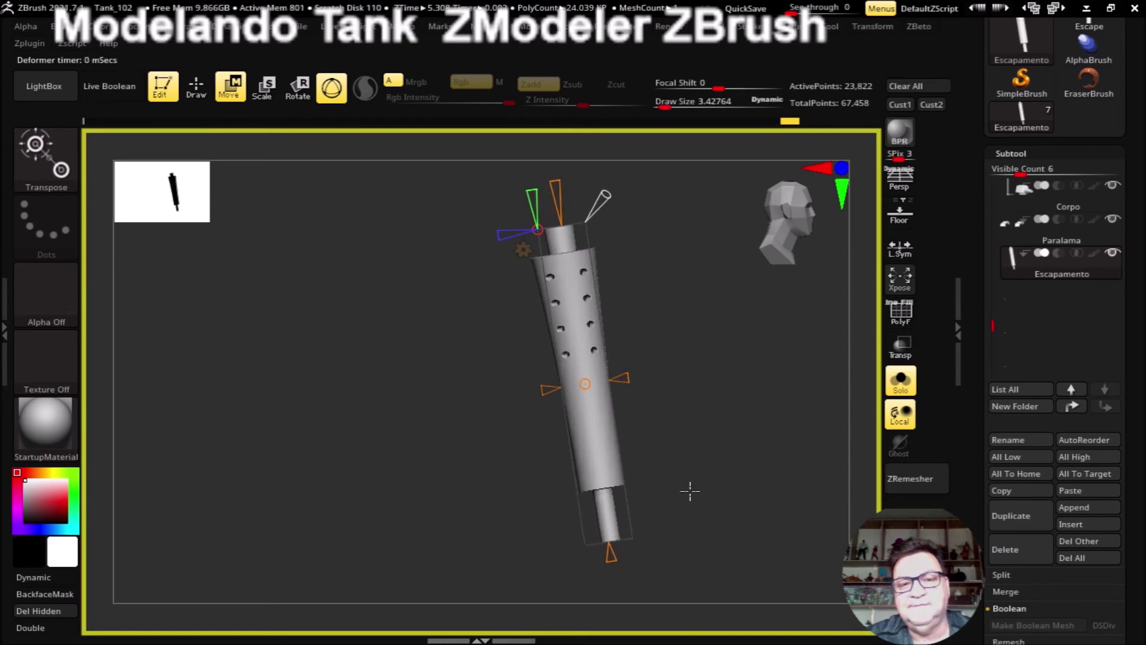
pyautogui.click(523, 250)
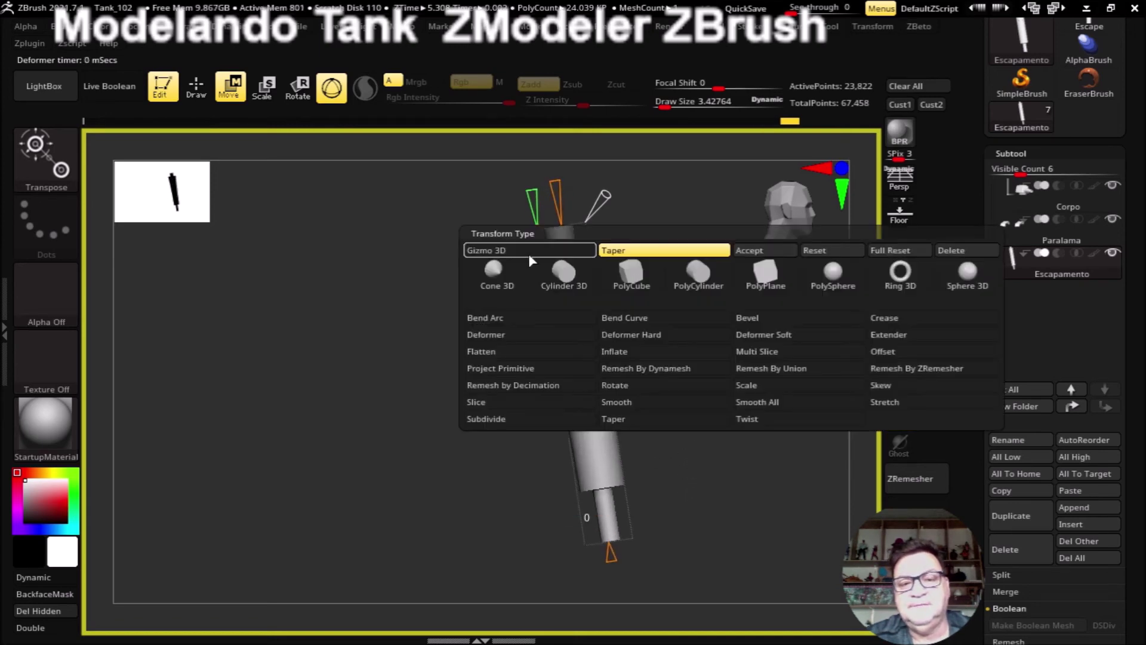
# Step: Adjust the Taper handles to about 0.399, narrowing the perforated shell toward its lower end
pyautogui.click(620, 419)
pyautogui.moveTo(767, 486)
pyautogui.mouseDown()
pyautogui.moveTo(719, 425)
pyautogui.moveTo(685, 416)
pyautogui.mouseUp()
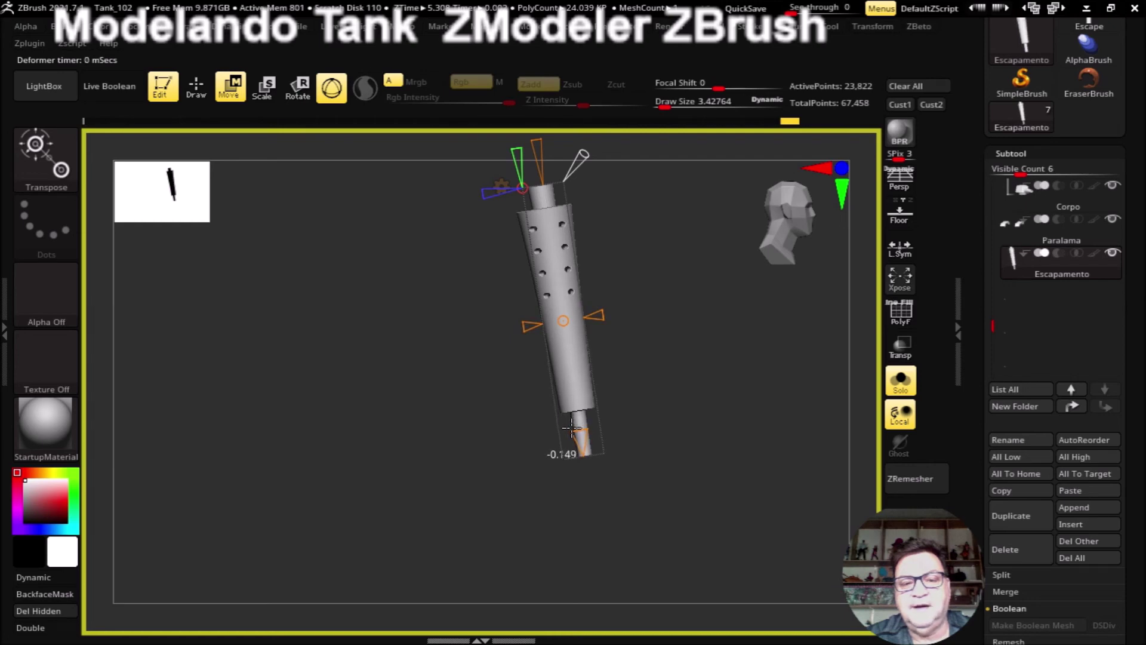
pyautogui.moveTo(686, 397)
pyautogui.keyDown('shift'); pyautogui.mouseDown()
pyautogui.moveTo(733, 412)
pyautogui.moveTo(645, 417)
pyautogui.moveTo(541, 288)
pyautogui.mouseUp(); pyautogui.keyUp('shift')
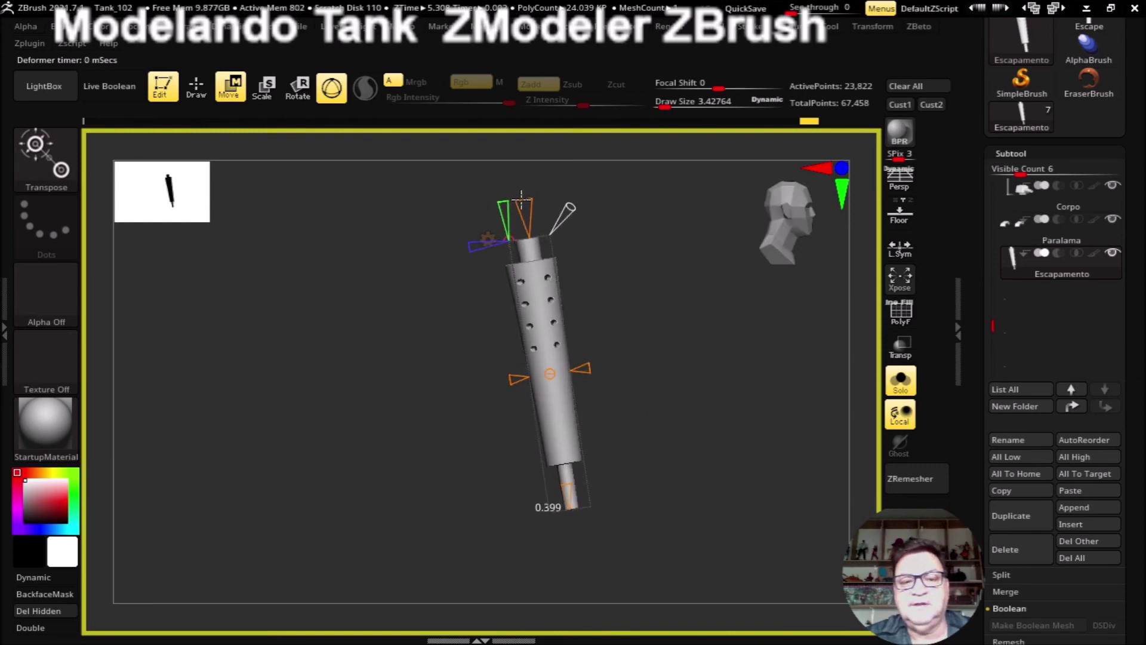
pyautogui.moveTo(656, 357)
pyautogui.keyDown('shift'); pyautogui.mouseDown()
pyautogui.moveTo(727, 361)
pyautogui.moveTo(650, 369)
pyautogui.mouseUp(); pyautogui.keyUp('shift')
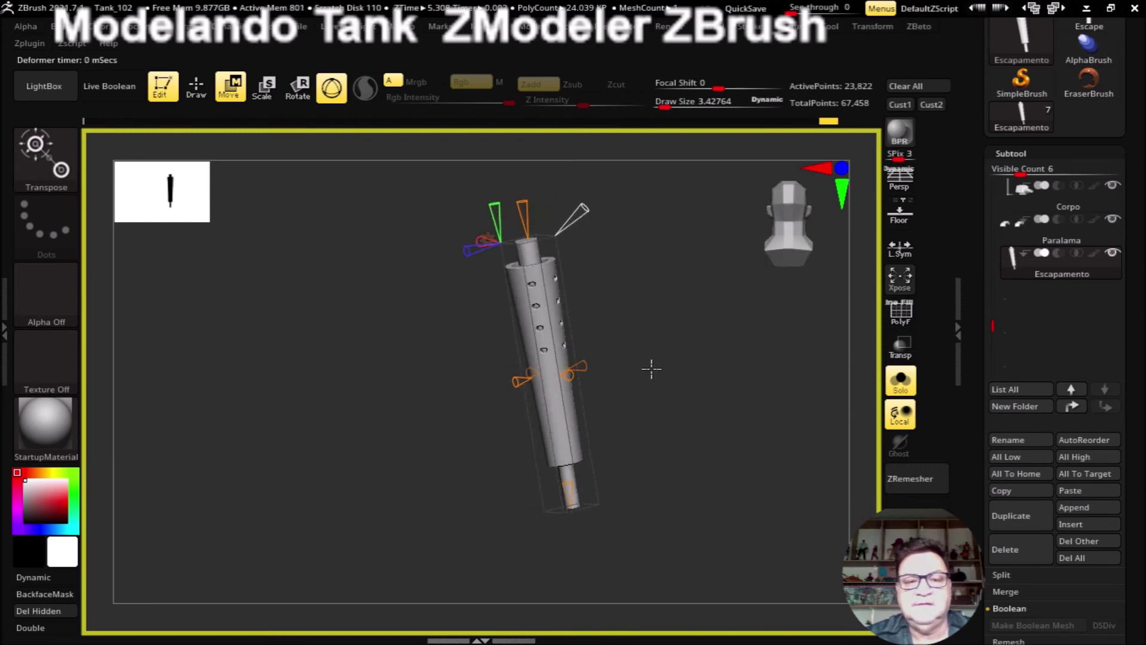
# Step: Return to the standard Gizmo 3D and turn on PolyF to show the pipe's wireframe
pyautogui.click(487, 237)
pyautogui.click(463, 256)
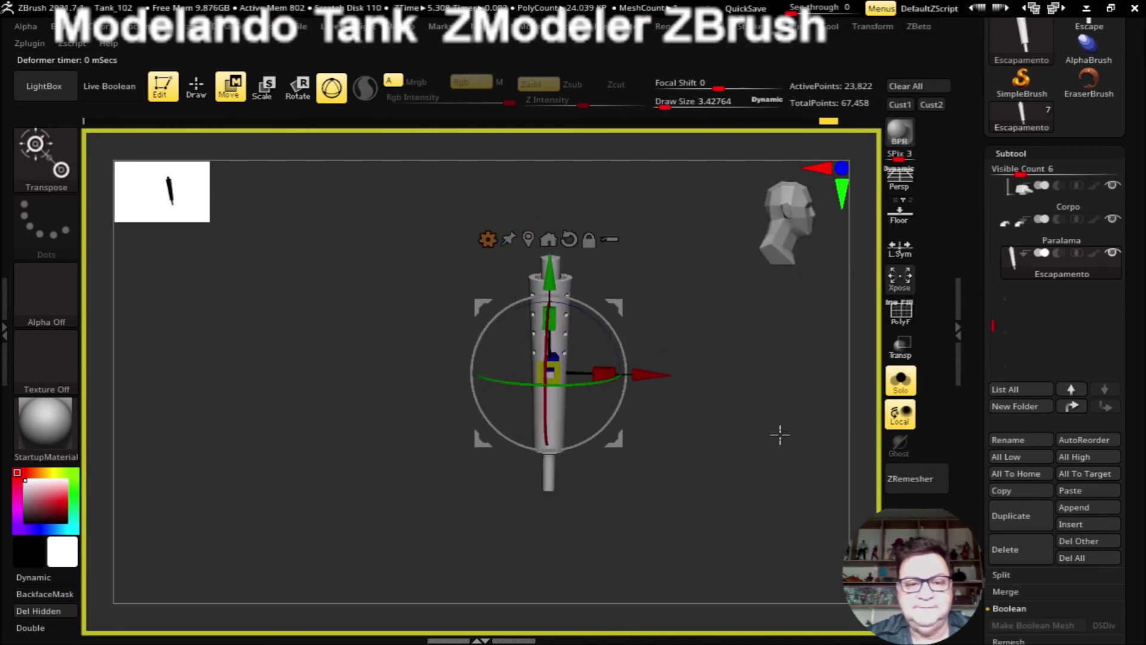
pyautogui.moveTo(758, 433)
pyautogui.mouseDown()
pyautogui.moveTo(696, 440)
pyautogui.moveTo(739, 496)
pyautogui.moveTo(833, 328)
pyautogui.mouseUp()
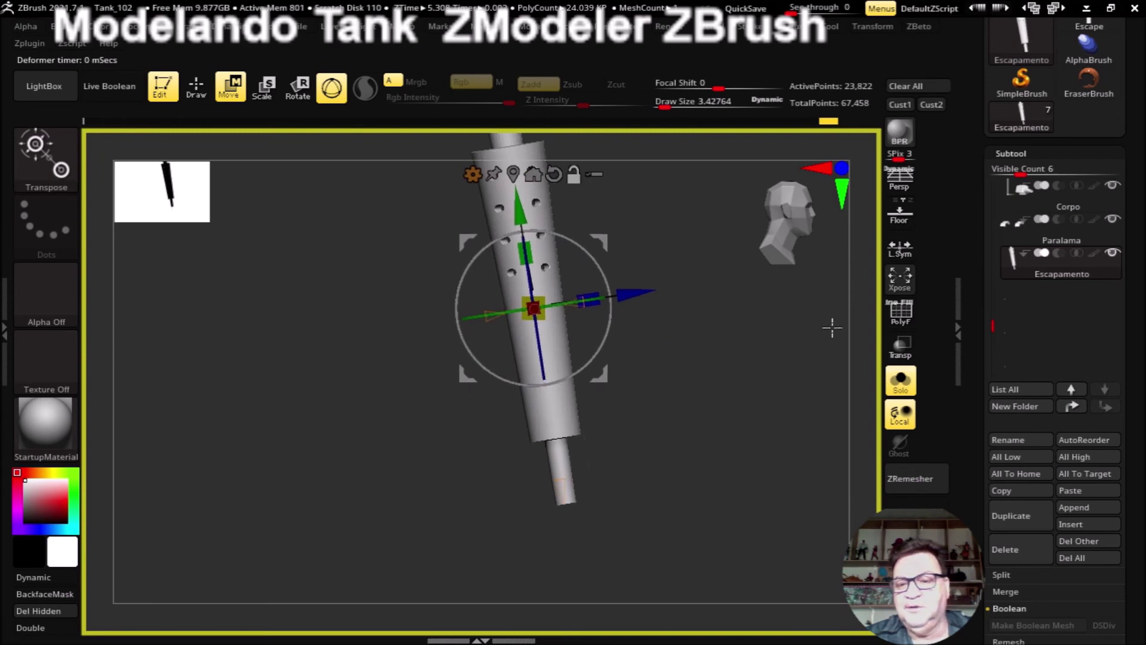
pyautogui.click(900, 313)
pyautogui.moveTo(736, 402)
pyautogui.keyDown('alt'); pyautogui.mouseDown()
pyautogui.moveTo(698, 355)
pyautogui.moveTo(739, 436)
pyautogui.moveTo(653, 277)
pyautogui.moveTo(696, 422)
pyautogui.mouseUp(); pyautogui.keyUp('alt')
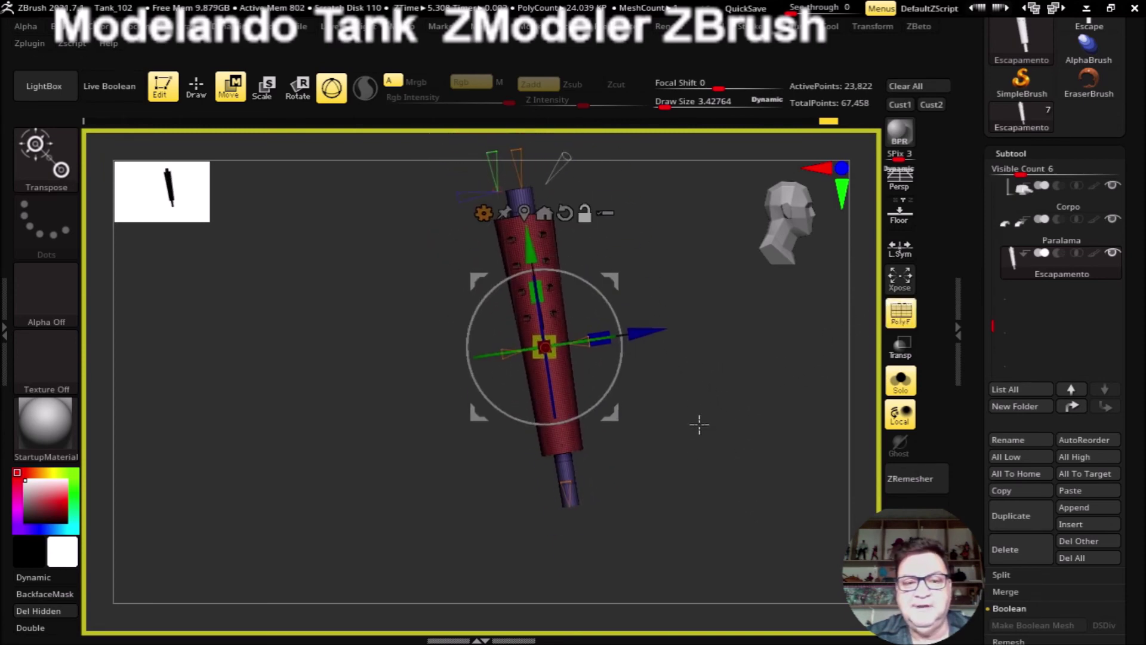
# Step: Add a Bend Curve deformer, turn Solo off and Transp on to see the tank through
pyautogui.click(482, 213)
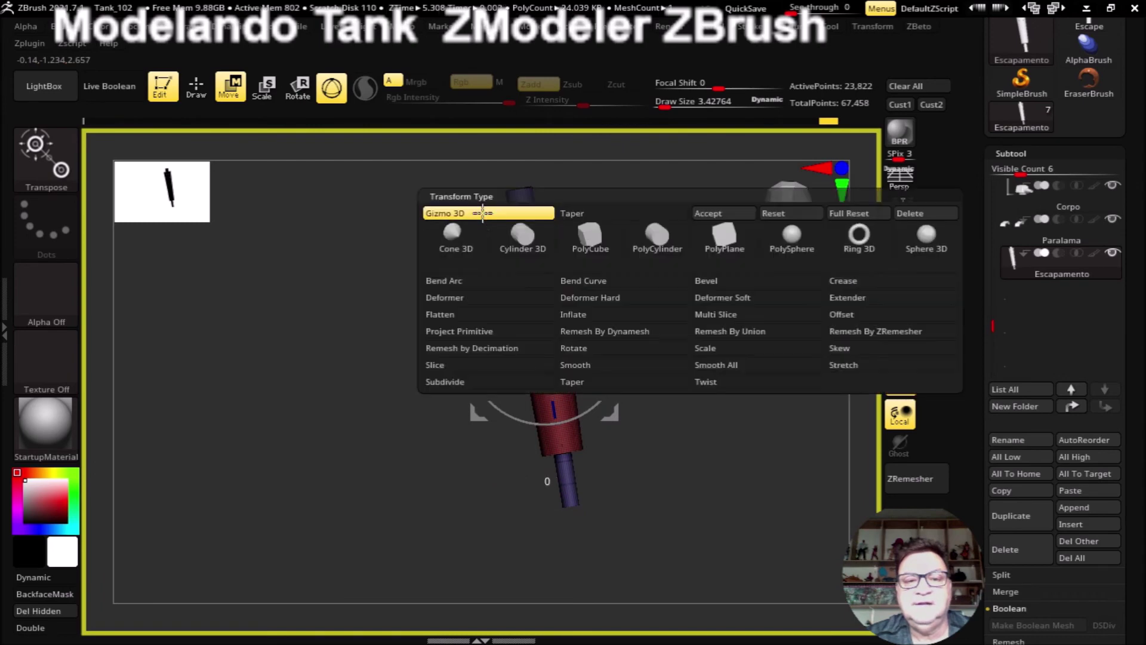
pyautogui.click(578, 282)
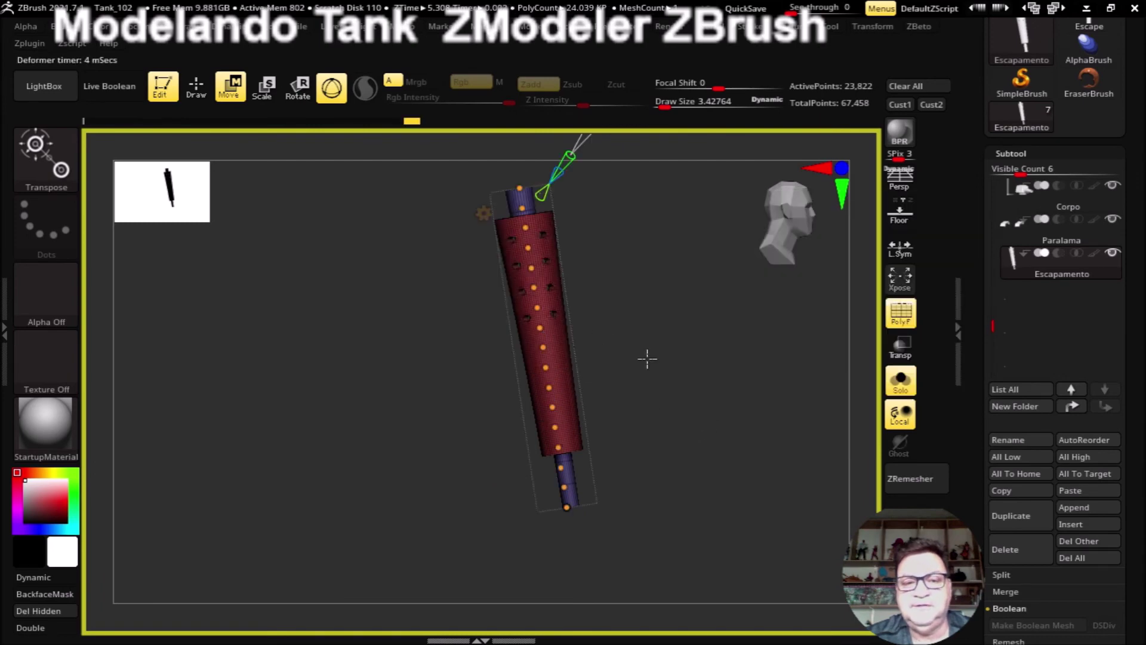
pyautogui.click(900, 394)
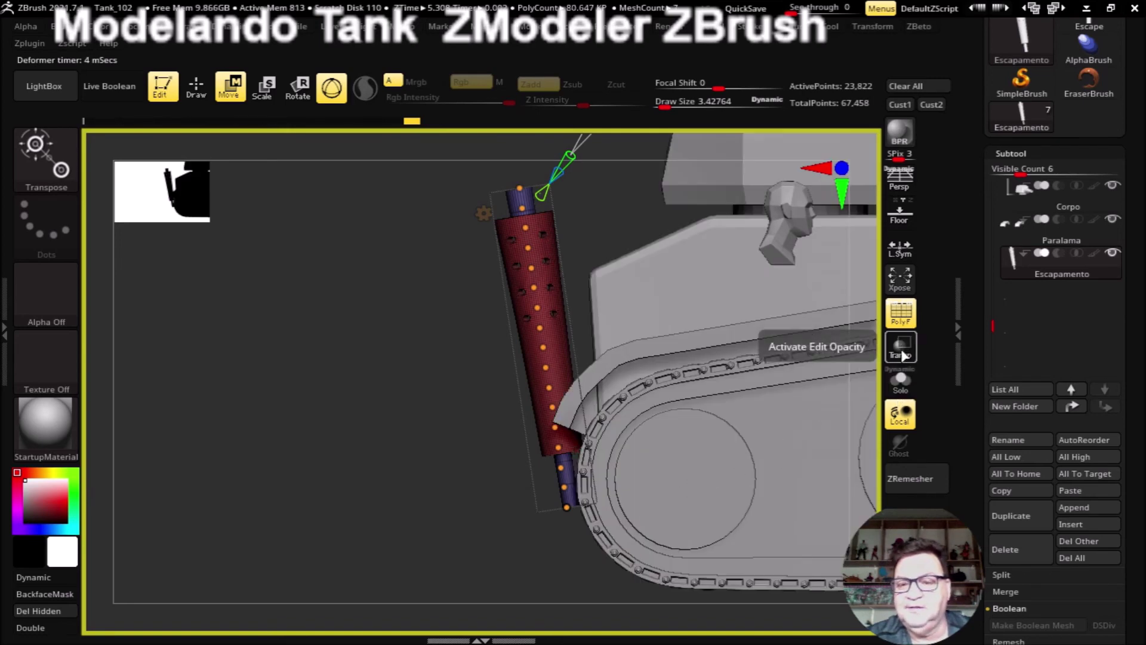
pyautogui.click(902, 354)
pyautogui.moveTo(412, 334)
pyautogui.mouseDown()
pyautogui.moveTo(412, 440)
pyautogui.moveTo(530, 421)
pyautogui.moveTo(573, 401)
pyautogui.moveTo(541, 377)
pyautogui.moveTo(554, 373)
pyautogui.moveTo(577, 395)
pyautogui.moveTo(580, 382)
pyautogui.mouseUp()
pyautogui.moveTo(412, 402)
pyautogui.keyDown('ctrl'); pyautogui.mouseDown(button='right')
pyautogui.moveTo(468, 461)
pyautogui.moveTo(361, 438)
pyautogui.moveTo(322, 330)
pyautogui.moveTo(340, 384)
pyautogui.moveTo(281, 270)
pyautogui.mouseUp(button='right'); pyautogui.keyUp('ctrl')
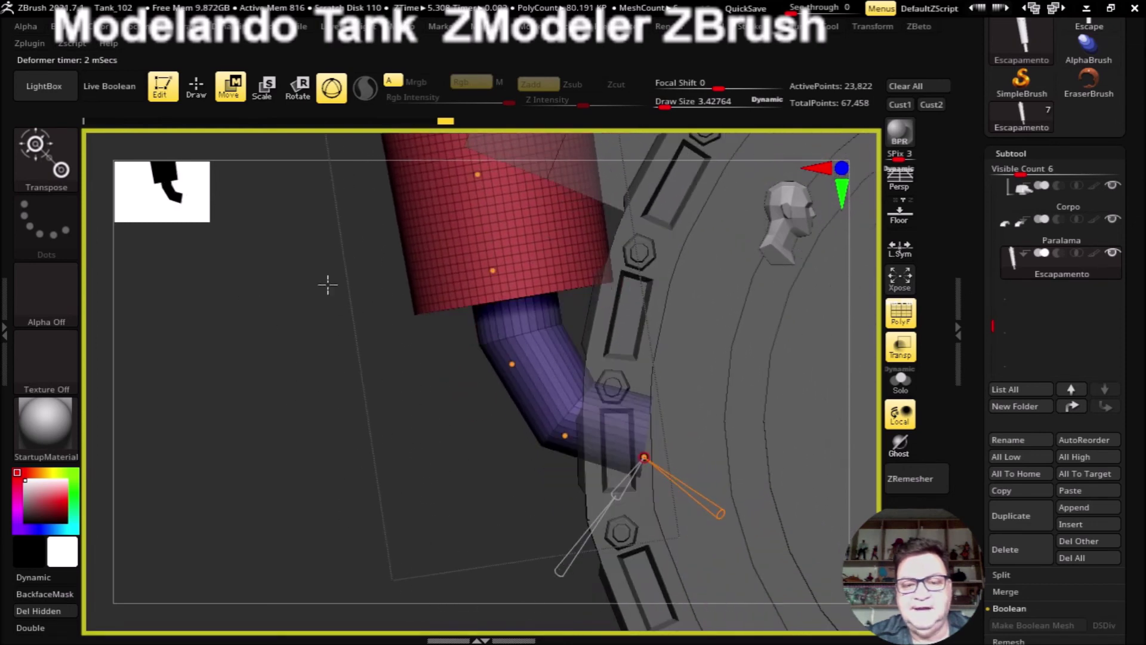
# Step: Set bend points on the inner tube's lower end to curve it into an elbow
pyautogui.click(565, 435)
pyautogui.click(514, 363)
pyautogui.click(514, 363)
pyautogui.moveTo(336, 395)
pyautogui.mouseDown(button='right')
pyautogui.moveTo(289, 362)
pyautogui.moveTo(363, 521)
pyautogui.moveTo(289, 435)
pyautogui.moveTo(327, 323)
pyautogui.moveTo(374, 474)
pyautogui.mouseUp(button='right')
pyautogui.moveTo(400, 434); pyautogui.dragTo(388, 420, button='right')
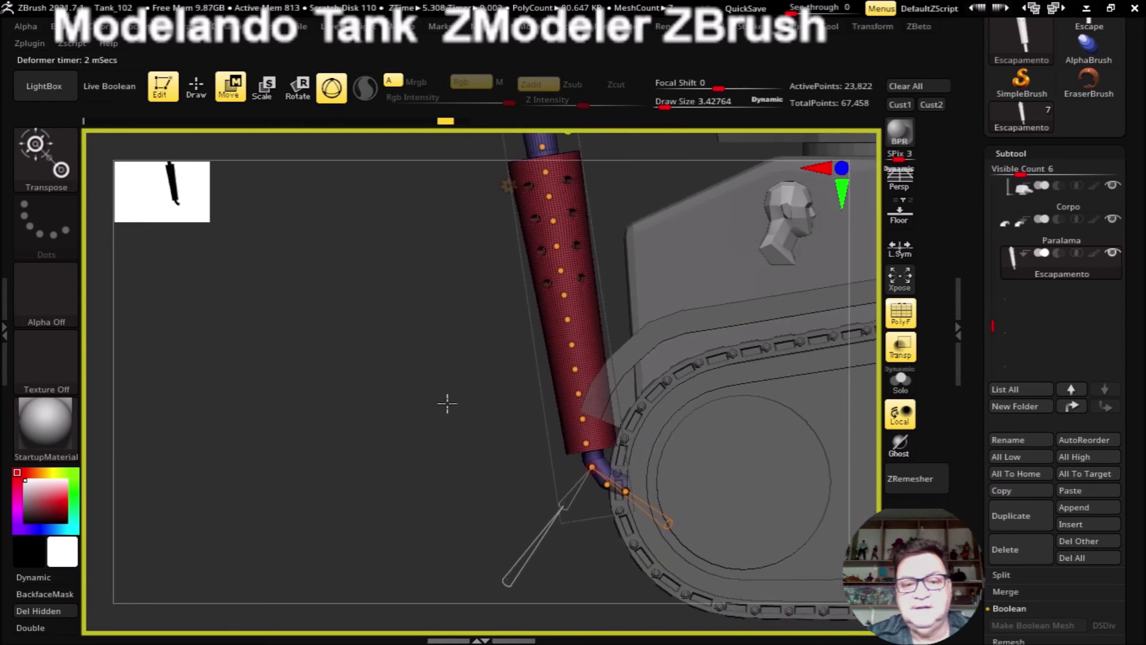
pyautogui.moveTo(449, 314)
pyautogui.mouseDown(button='right')
pyautogui.moveTo(430, 276)
pyautogui.moveTo(468, 248)
pyautogui.mouseUp(button='right')
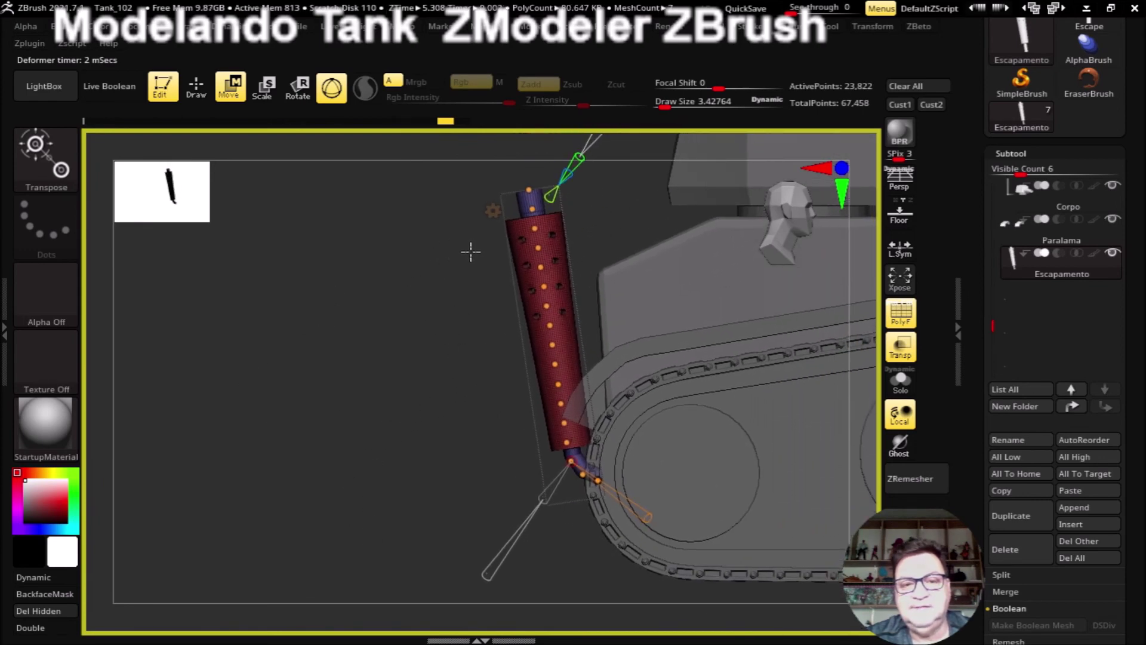
# Step: Ctrl-lasso mask around the exhaust pipe, undoing the last stroke
pyautogui.moveTo(631, 204)
pyautogui.keyDown('ctrl'); pyautogui.mouseDown()
pyautogui.moveTo(399, 263)
pyautogui.moveTo(453, 458)
pyautogui.moveTo(504, 469)
pyautogui.moveTo(555, 456)
pyautogui.moveTo(594, 225)
pyautogui.mouseUp(); pyautogui.keyUp('ctrl')
pyautogui.moveTo(422, 391)
pyautogui.keyDown('ctrl'); pyautogui.mouseDown(button='right')
pyautogui.moveTo(430, 418)
pyautogui.moveTo(404, 462)
pyautogui.moveTo(342, 322)
pyautogui.moveTo(356, 417)
pyautogui.moveTo(340, 353)
pyautogui.moveTo(351, 406)
pyautogui.moveTo(557, 408)
pyautogui.mouseUp(button='right'); pyautogui.keyUp('ctrl')
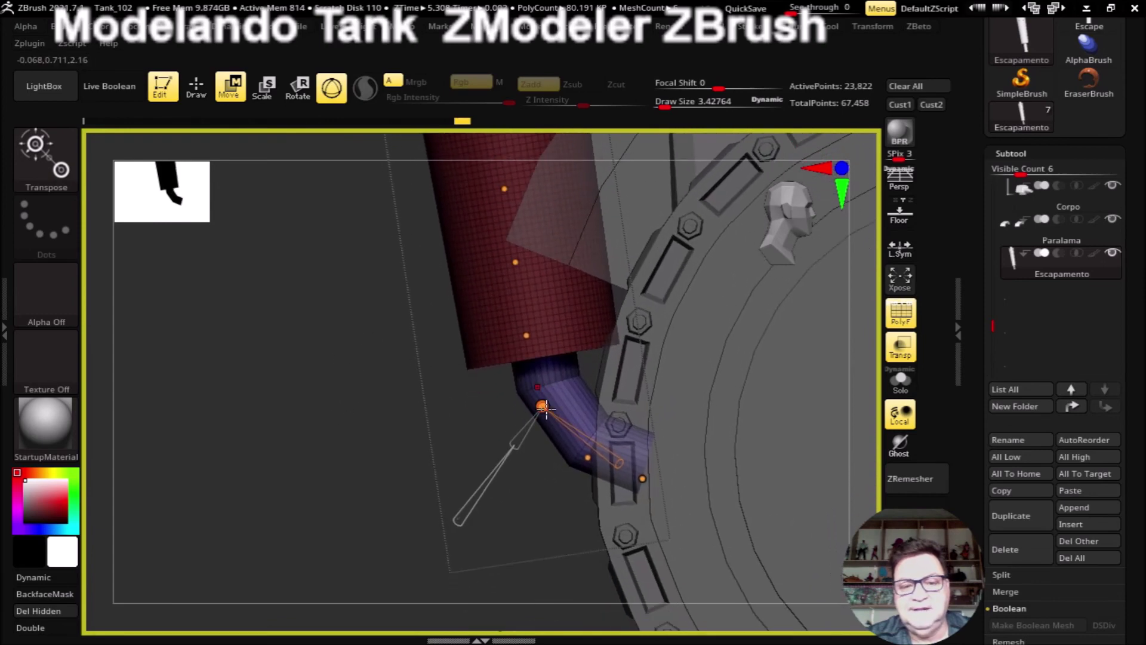
pyautogui.moveTo(542, 407); pyautogui.dragTo(497, 432)
pyautogui.hotkey('ctrl', 'z')
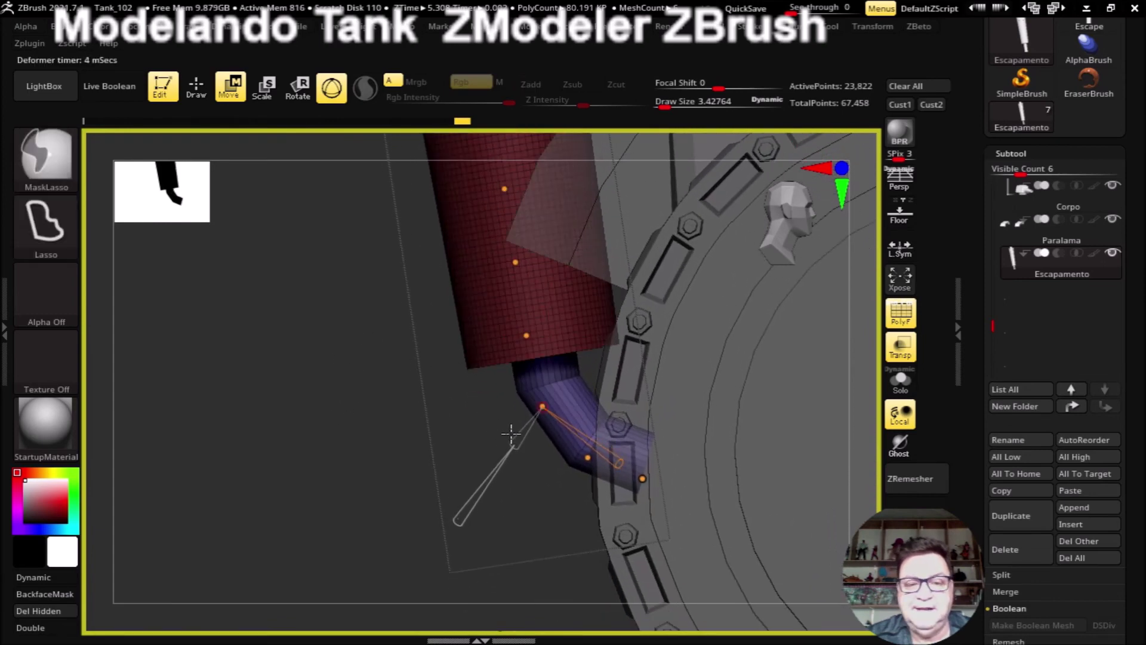
# Step: Move the bend line to the tube's lower end and pull the bent end downward
pyautogui.moveTo(642, 477)
pyautogui.mouseDown()
pyautogui.moveTo(653, 461)
pyautogui.moveTo(601, 446)
pyautogui.moveTo(656, 446)
pyautogui.mouseUp()
pyautogui.moveTo(533, 495)
pyautogui.keyDown('shift'); pyautogui.mouseDown()
pyautogui.moveTo(611, 490)
pyautogui.moveTo(525, 506)
pyautogui.mouseUp(); pyautogui.keyUp('shift')
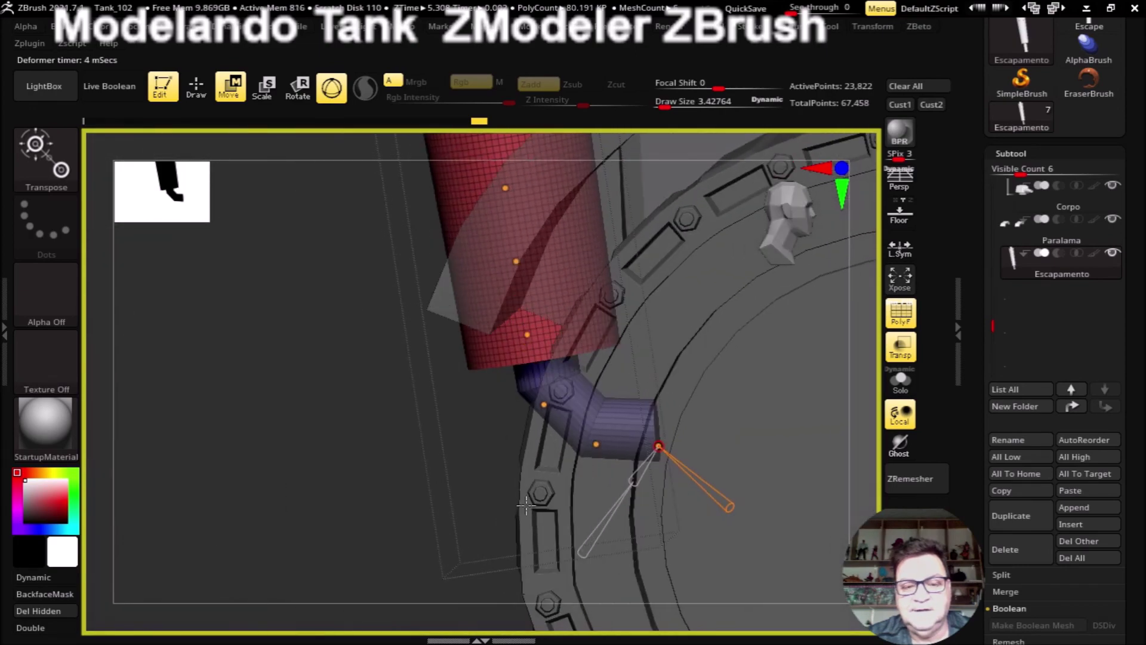
pyautogui.keyDown('ctrl'); pyautogui.moveTo(693, 476); pyautogui.dragTo(688, 492); pyautogui.keyUp('ctrl')
pyautogui.moveTo(432, 455)
pyautogui.mouseDown()
pyautogui.moveTo(278, 374)
pyautogui.moveTo(348, 400)
pyautogui.moveTo(363, 287)
pyautogui.moveTo(345, 335)
pyautogui.moveTo(320, 317)
pyautogui.moveTo(373, 406)
pyautogui.moveTo(376, 384)
pyautogui.moveTo(432, 414)
pyautogui.moveTo(507, 491)
pyautogui.moveTo(507, 519)
pyautogui.moveTo(478, 333)
pyautogui.moveTo(521, 486)
pyautogui.moveTo(516, 564)
pyautogui.moveTo(596, 417)
pyautogui.mouseUp()
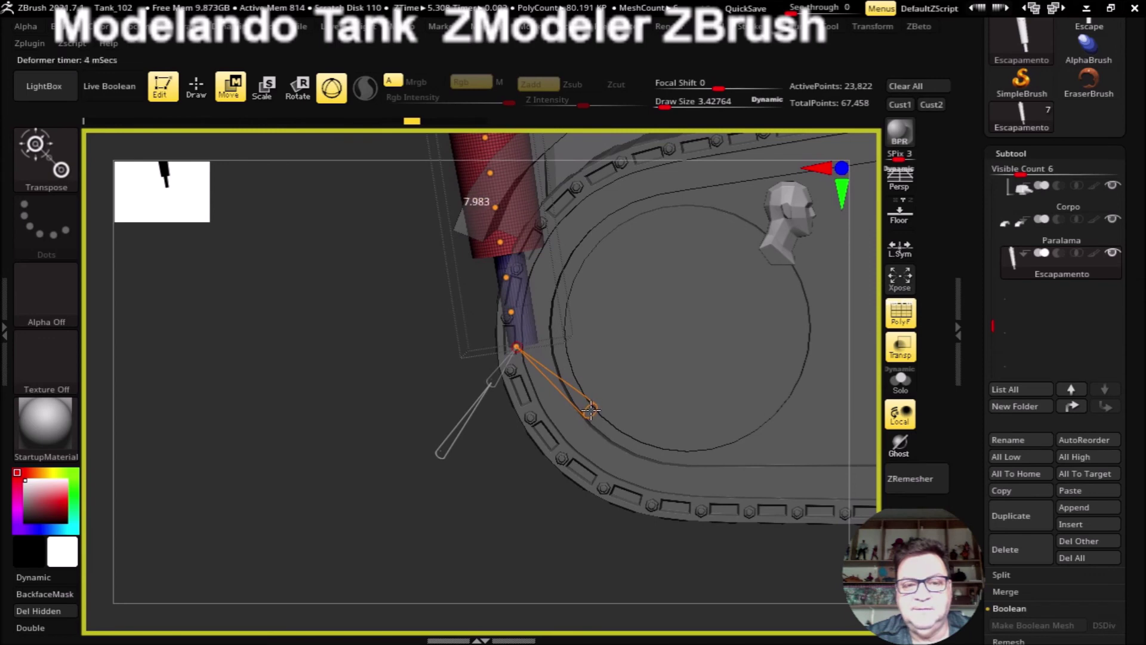
# Step: Orbit around the tank to check the exhaust, try a rightward bend, and undo it
pyautogui.moveTo(463, 458)
pyautogui.mouseDown()
pyautogui.moveTo(333, 328)
pyautogui.moveTo(285, 238)
pyautogui.mouseUp()
pyautogui.moveTo(441, 522); pyautogui.dragTo(377, 303)
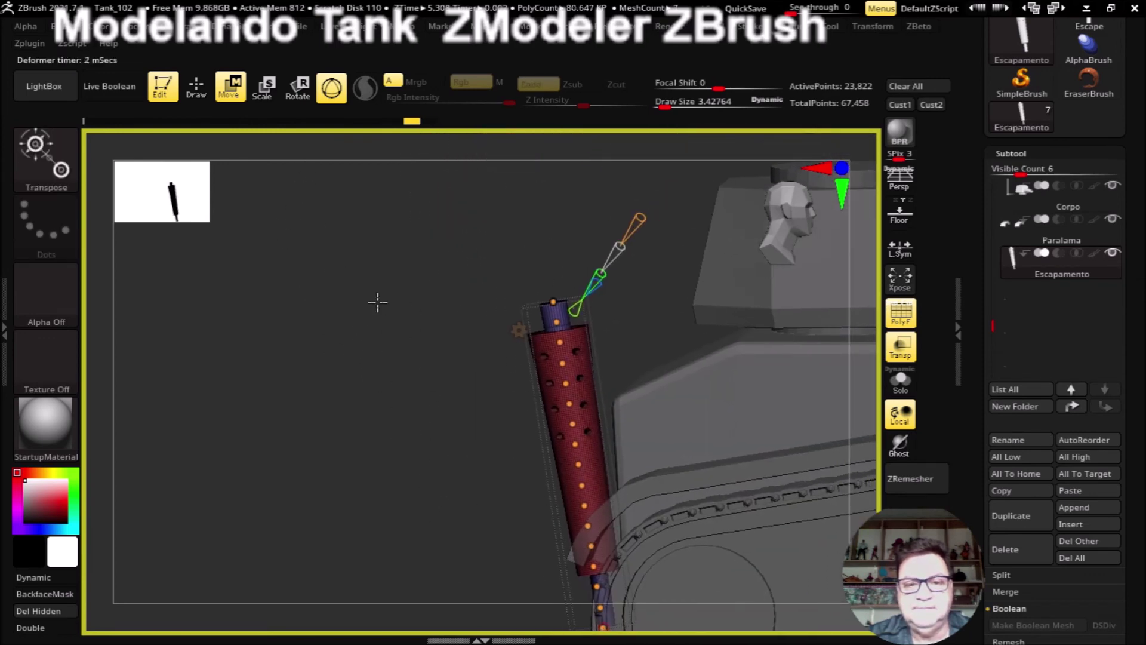
pyautogui.moveTo(655, 240); pyautogui.dragTo(522, 256)
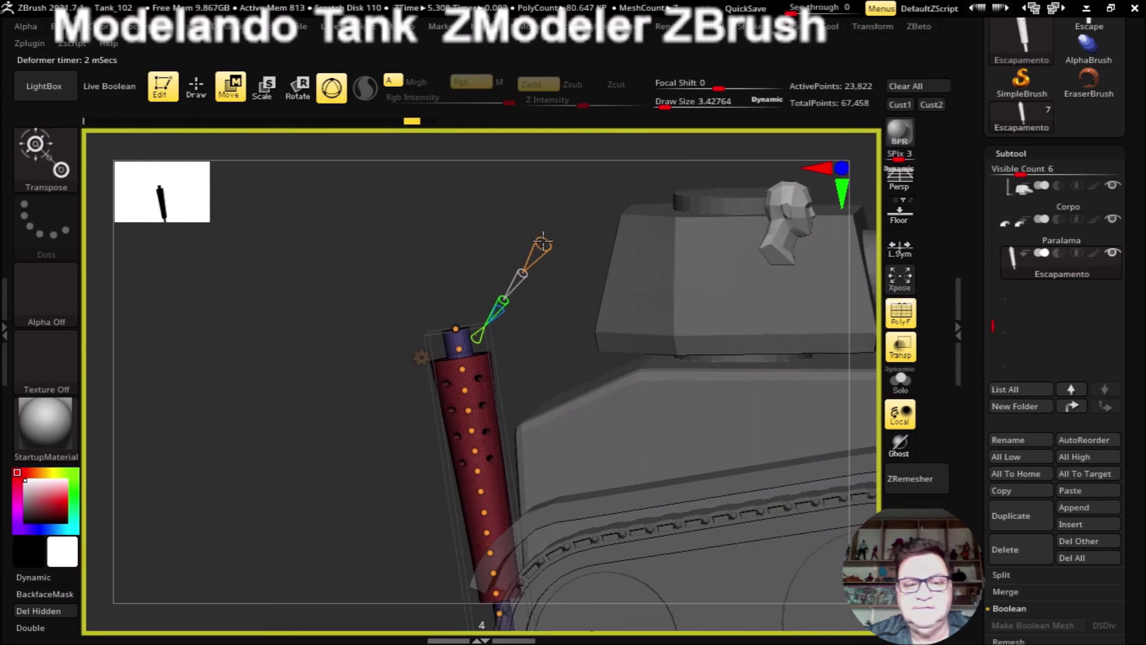
pyautogui.moveTo(431, 335)
pyautogui.mouseDown()
pyautogui.moveTo(346, 222)
pyautogui.moveTo(384, 443)
pyautogui.moveTo(504, 440)
pyautogui.moveTo(599, 521)
pyautogui.moveTo(325, 353)
pyautogui.moveTo(337, 411)
pyautogui.moveTo(329, 337)
pyautogui.mouseUp()
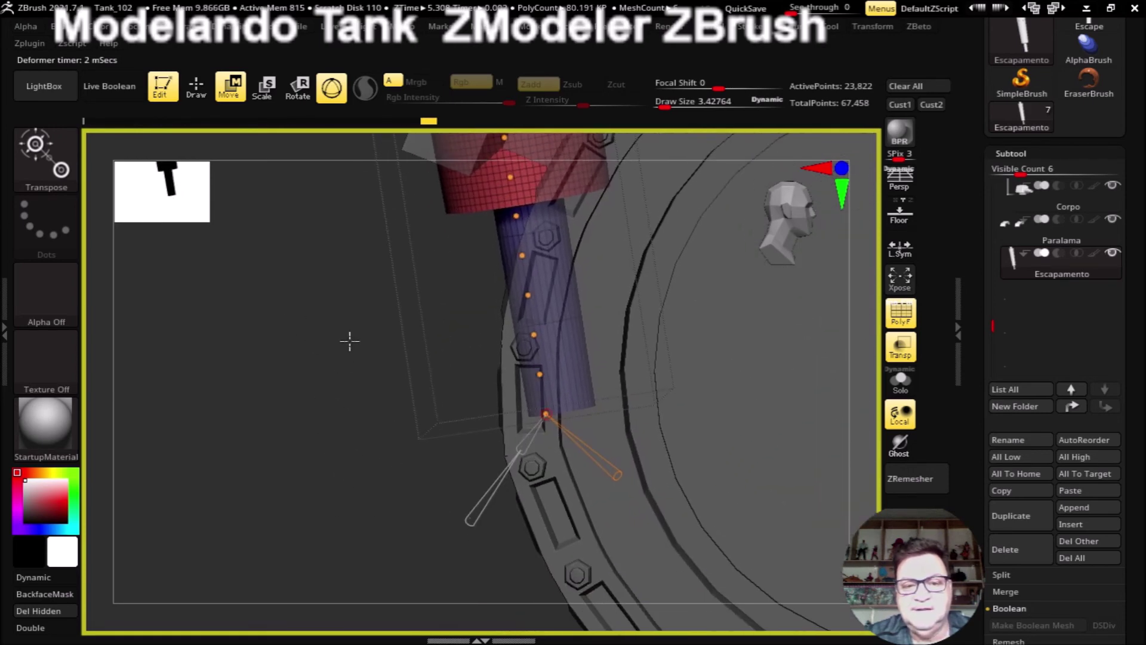
pyautogui.moveTo(545, 413)
pyautogui.mouseDown()
pyautogui.moveTo(579, 406)
pyautogui.moveTo(571, 368)
pyautogui.mouseUp()
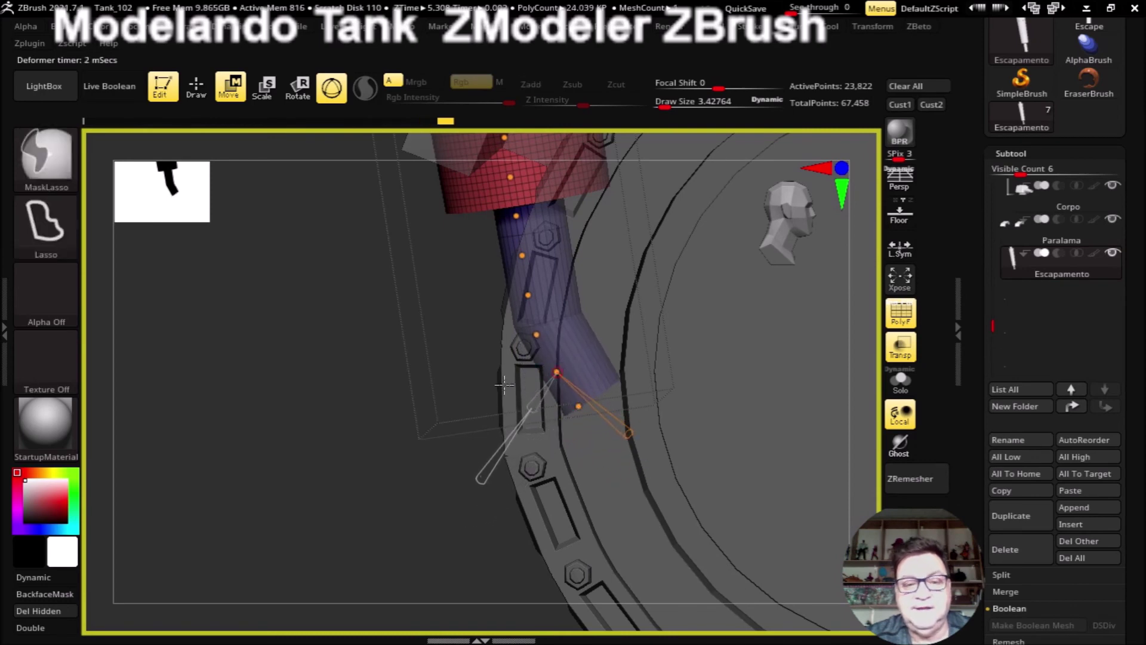
pyautogui.hotkey('ctrl', 'z')
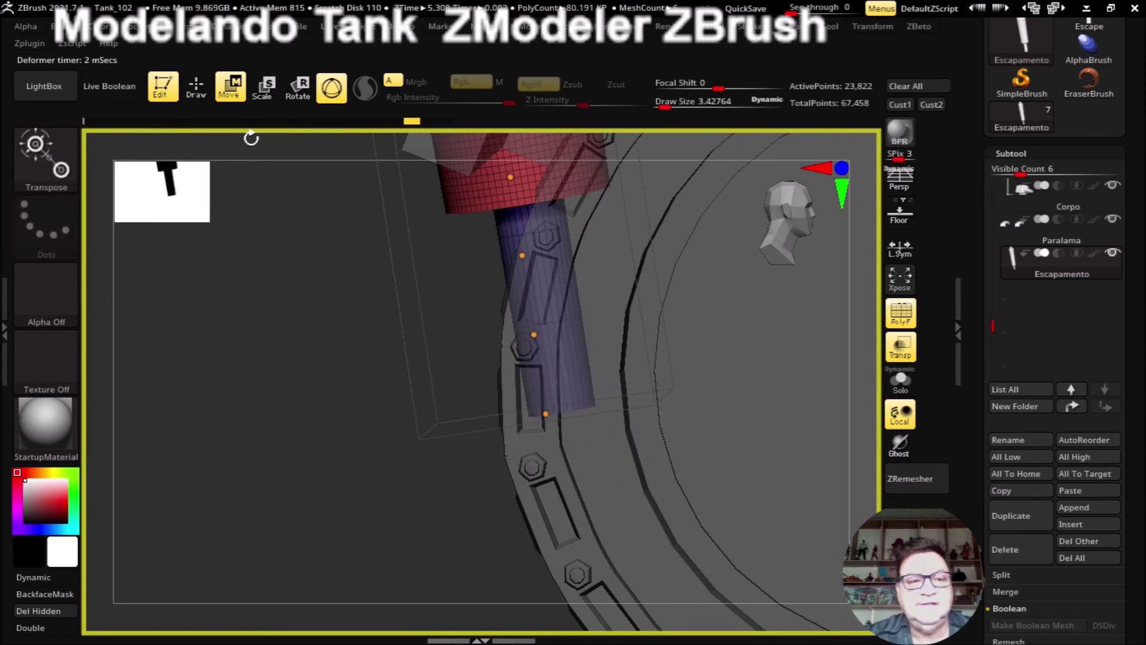
# Step: Swap the bend line back to the plain 3D move gizmo on the pipe
pyautogui.moveTo(293, 268)
pyautogui.mouseDown()
pyautogui.moveTo(276, 200)
pyautogui.moveTo(297, 350)
pyautogui.moveTo(290, 240)
pyautogui.moveTo(367, 338)
pyautogui.moveTo(320, 251)
pyautogui.moveTo(369, 316)
pyautogui.mouseUp()
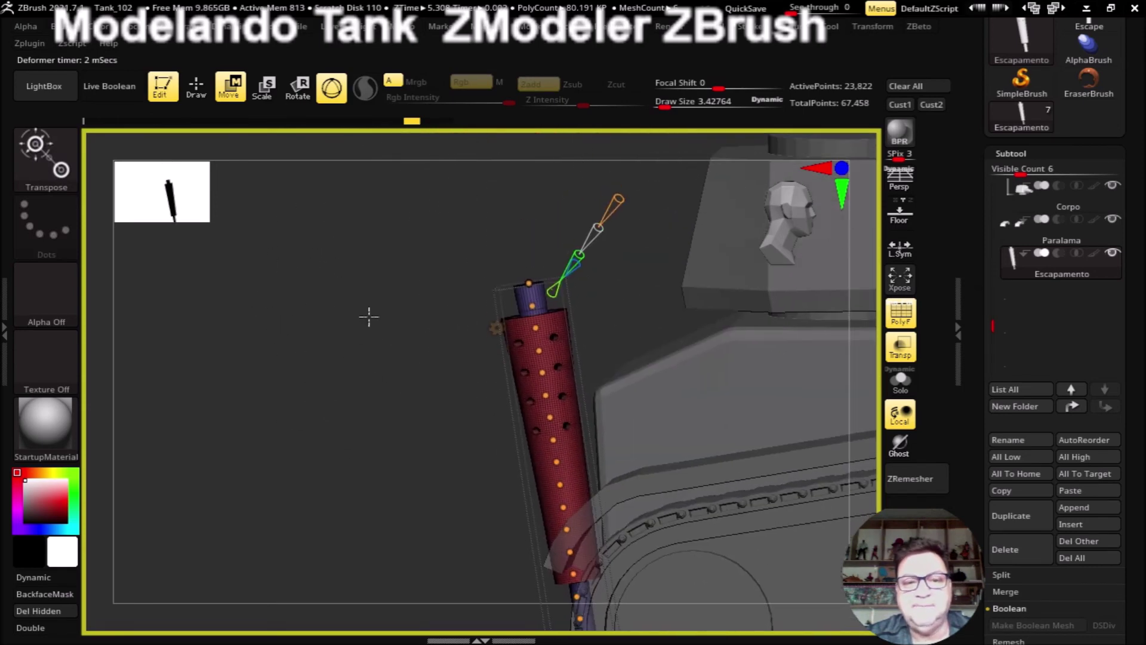
pyautogui.click(496, 328)
pyautogui.click(457, 329)
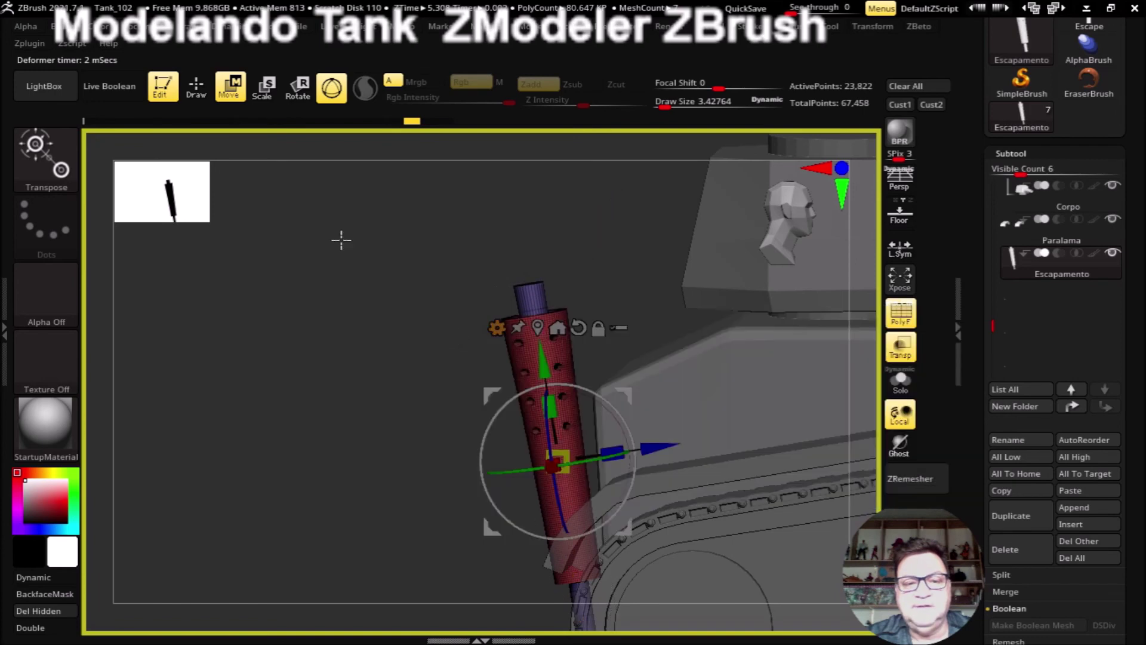
# Step: Switch to ZModeler, Solo the exhaust pipe, and turn the inner tube upright in view
pyautogui.click(200, 90)
pyautogui.moveTo(384, 376); pyautogui.dragTo(389, 311)
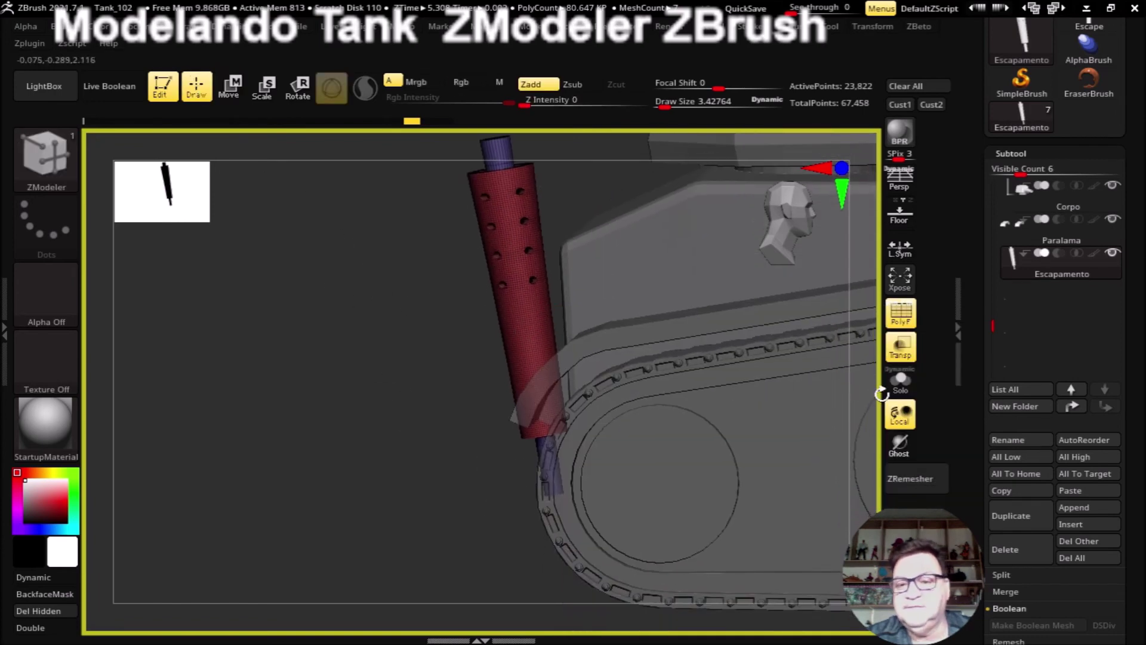
pyautogui.click(900, 382)
pyautogui.moveTo(499, 425)
pyautogui.mouseDown()
pyautogui.moveTo(427, 396)
pyautogui.moveTo(711, 370)
pyautogui.moveTo(711, 415)
pyautogui.moveTo(706, 362)
pyautogui.moveTo(735, 430)
pyautogui.moveTo(512, 389)
pyautogui.mouseUp()
pyautogui.moveTo(597, 412)
pyautogui.mouseDown()
pyautogui.moveTo(651, 392)
pyautogui.moveTo(683, 435)
pyautogui.moveTo(688, 291)
pyautogui.mouseUp()
pyautogui.moveTo(383, 335)
pyautogui.mouseDown()
pyautogui.moveTo(382, 527)
pyautogui.moveTo(737, 438)
pyautogui.moveTo(538, 297)
pyautogui.mouseUp()
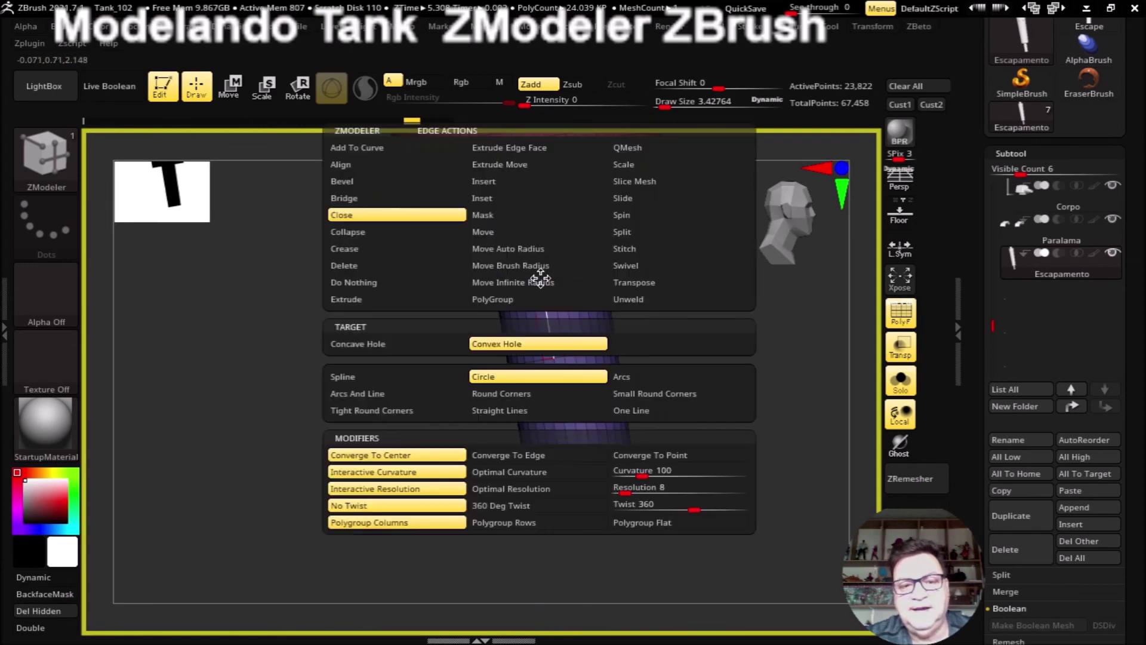
# Step: Insert multiple edge loops near both protruding ends of the purple inner tube
pyautogui.press('space')
pyautogui.click(485, 183)
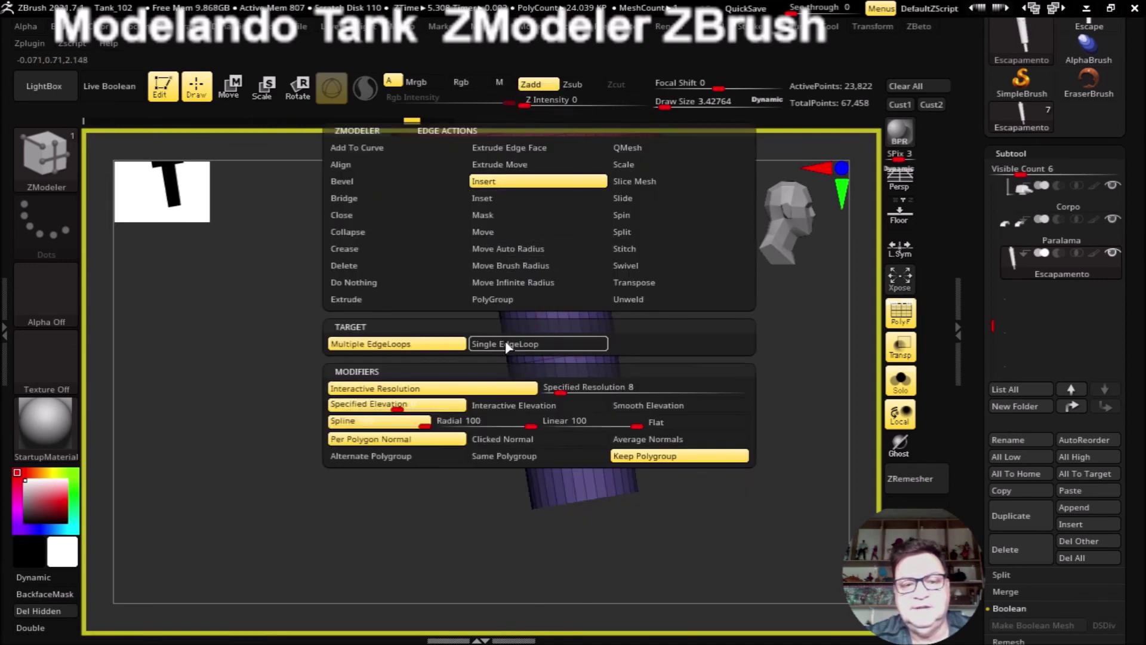
pyautogui.click(540, 292)
pyautogui.click(552, 412)
pyautogui.moveTo(263, 263)
pyautogui.keyDown('ctrl'); pyautogui.mouseDown()
pyautogui.moveTo(345, 387)
pyautogui.moveTo(332, 402)
pyautogui.moveTo(209, 174)
pyautogui.moveTo(404, 468)
pyautogui.moveTo(370, 512)
pyautogui.moveTo(368, 412)
pyautogui.moveTo(317, 289)
pyautogui.moveTo(312, 412)
pyautogui.moveTo(462, 301)
pyautogui.mouseUp(); pyautogui.keyUp('ctrl')
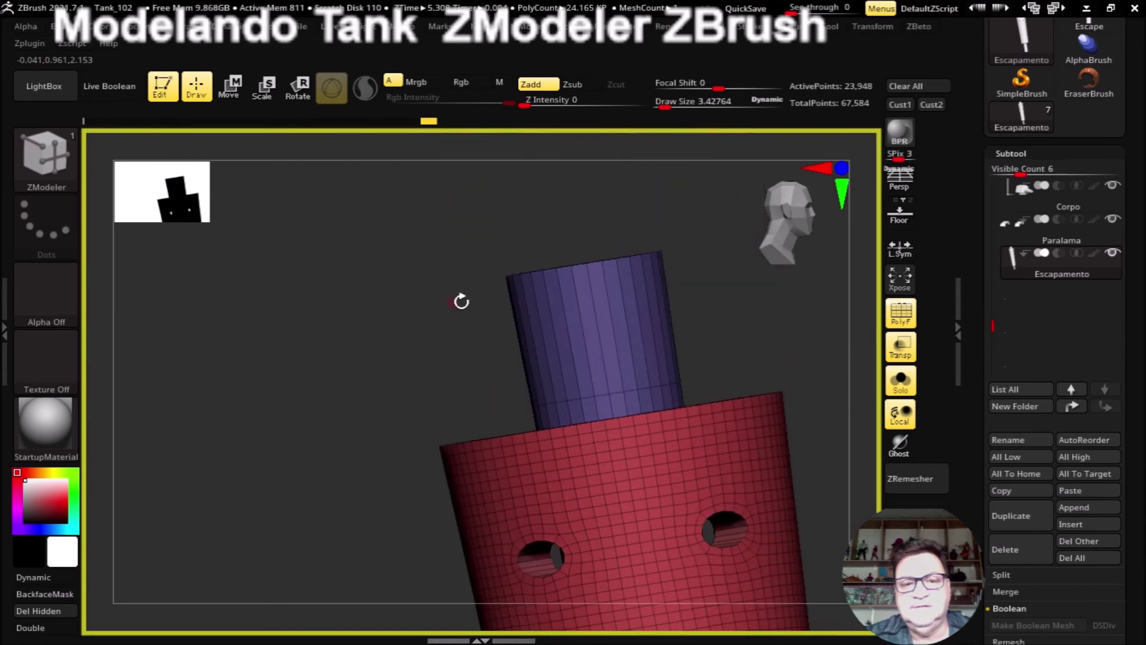
pyautogui.click(591, 334)
pyautogui.moveTo(376, 368)
pyautogui.mouseDown()
pyautogui.moveTo(307, 320)
pyautogui.moveTo(402, 445)
pyautogui.moveTo(614, 351)
pyautogui.mouseUp()
pyautogui.click(232, 86)
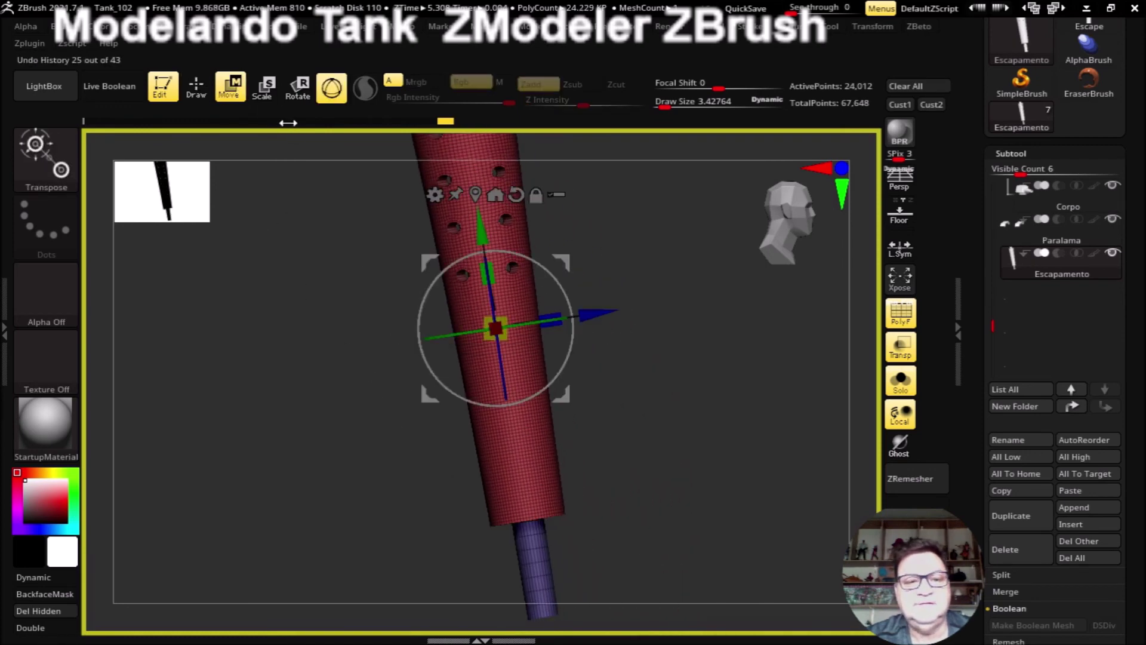
# Step: Show the full tank again and apply a Bend Arc deformer to the purple inner tube
pyautogui.click(901, 381)
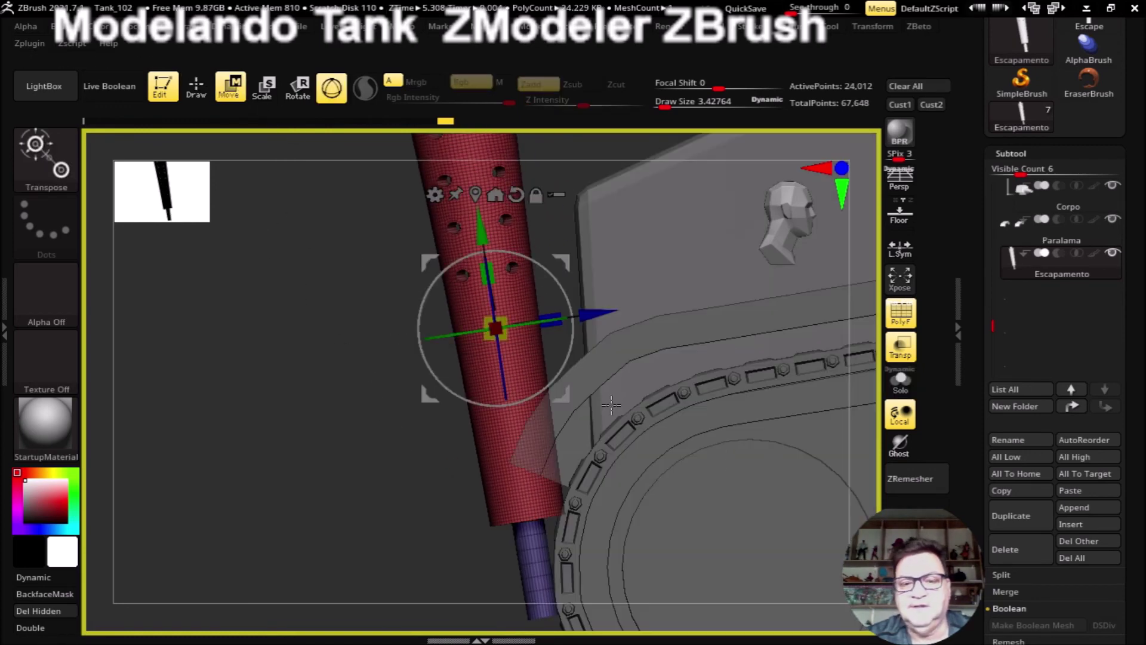
pyautogui.click(435, 194)
pyautogui.click(537, 239)
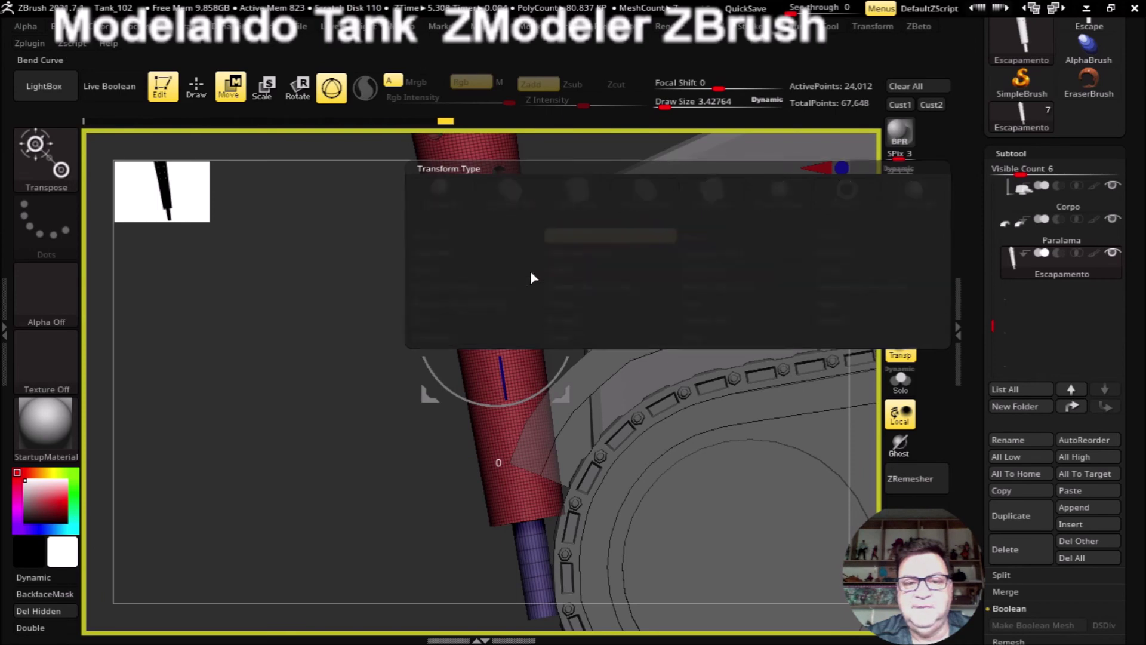
pyautogui.moveTo(343, 473)
pyautogui.mouseDown()
pyautogui.moveTo(481, 453)
pyautogui.moveTo(515, 505)
pyautogui.moveTo(424, 481)
pyautogui.moveTo(460, 532)
pyautogui.moveTo(431, 413)
pyautogui.mouseUp()
# Step: Drag the Bend Arc handles to sweep the tube's lower end into an elbow beside the track ring
pyautogui.moveTo(521, 435)
pyautogui.mouseDown()
pyautogui.moveTo(549, 431)
pyautogui.moveTo(525, 392)
pyautogui.moveTo(537, 388)
pyautogui.mouseUp()
pyautogui.moveTo(518, 348)
pyautogui.mouseDown()
pyautogui.moveTo(528, 343)
pyautogui.moveTo(565, 421)
pyautogui.moveTo(591, 412)
pyautogui.moveTo(539, 384)
pyautogui.moveTo(562, 374)
pyautogui.moveTo(533, 339)
pyautogui.mouseUp()
pyautogui.moveTo(606, 422)
pyautogui.mouseDown()
pyautogui.moveTo(613, 409)
pyautogui.moveTo(564, 376)
pyautogui.mouseUp()
pyautogui.moveTo(528, 343)
pyautogui.mouseDown()
pyautogui.moveTo(631, 367)
pyautogui.moveTo(574, 360)
pyautogui.moveTo(545, 336)
pyautogui.mouseUp()
pyautogui.click(517, 304)
pyautogui.moveTo(634, 366); pyautogui.dragTo(633, 359)
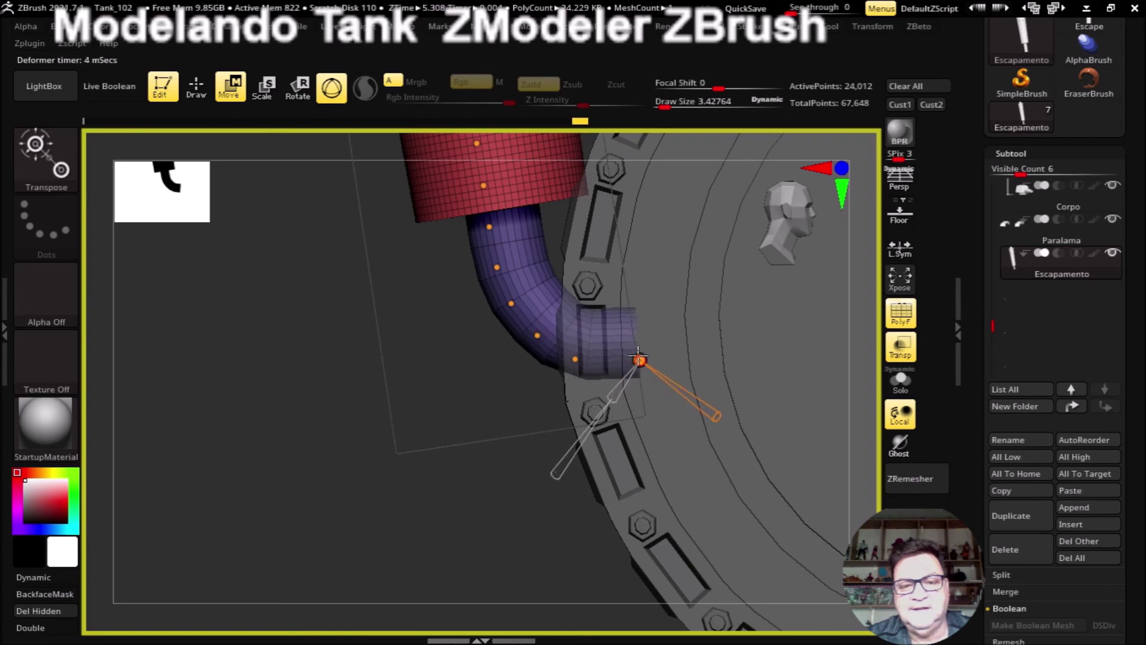
pyautogui.click(576, 351)
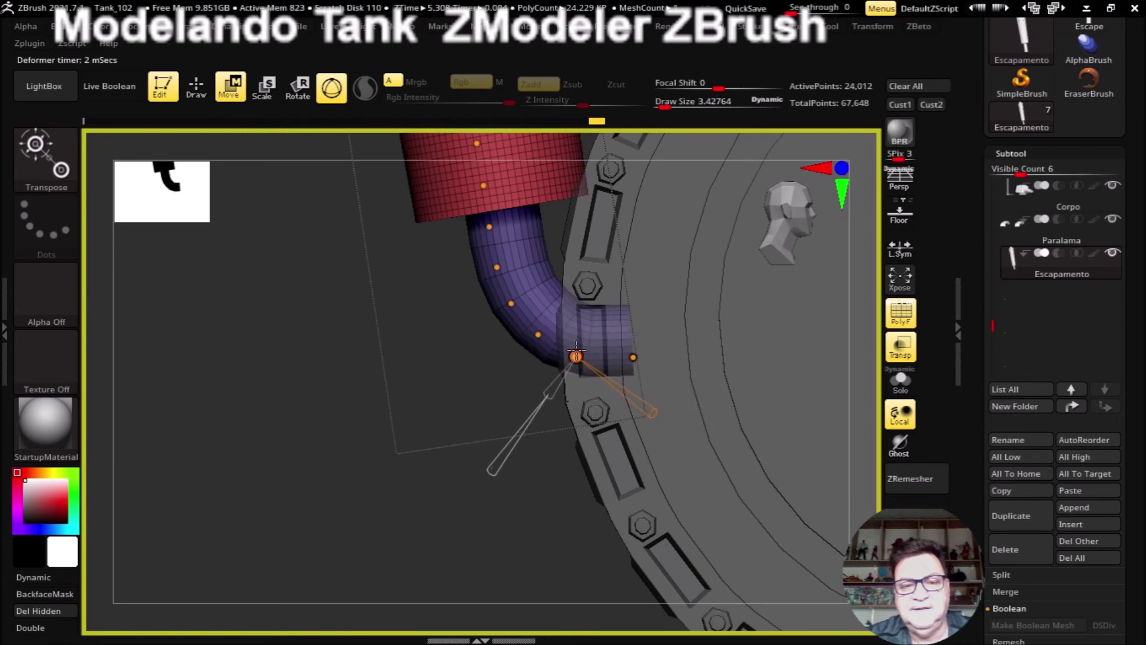
pyautogui.click(539, 333)
pyautogui.click(540, 333)
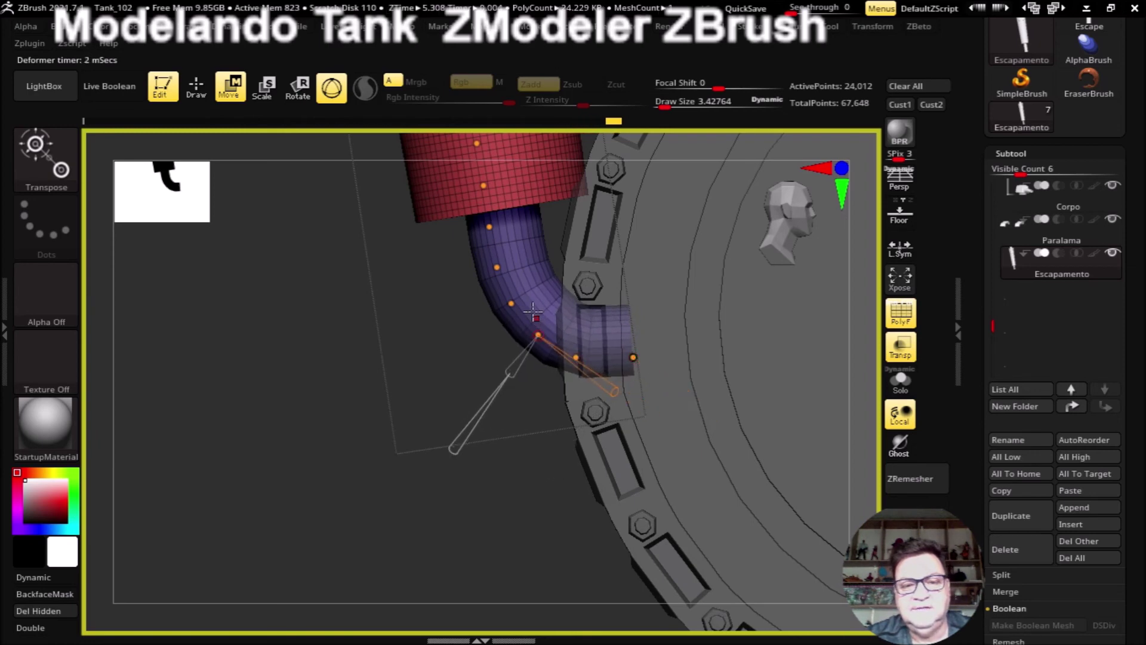
pyautogui.keyDown('shift'); pyautogui.moveTo(460, 498); pyautogui.dragTo(528, 504); pyautogui.keyUp('shift')
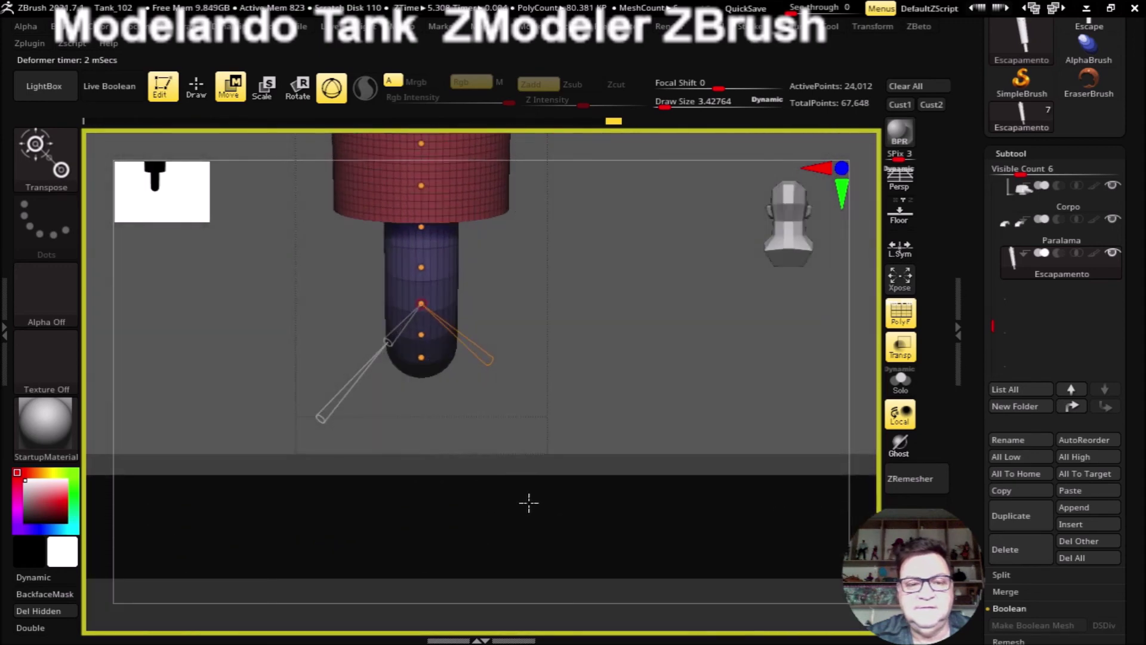
# Step: Lasso-mask part of the exhaust tube and reactivate the Move gizmo
pyautogui.moveTo(654, 627); pyautogui.dragTo(475, 555)
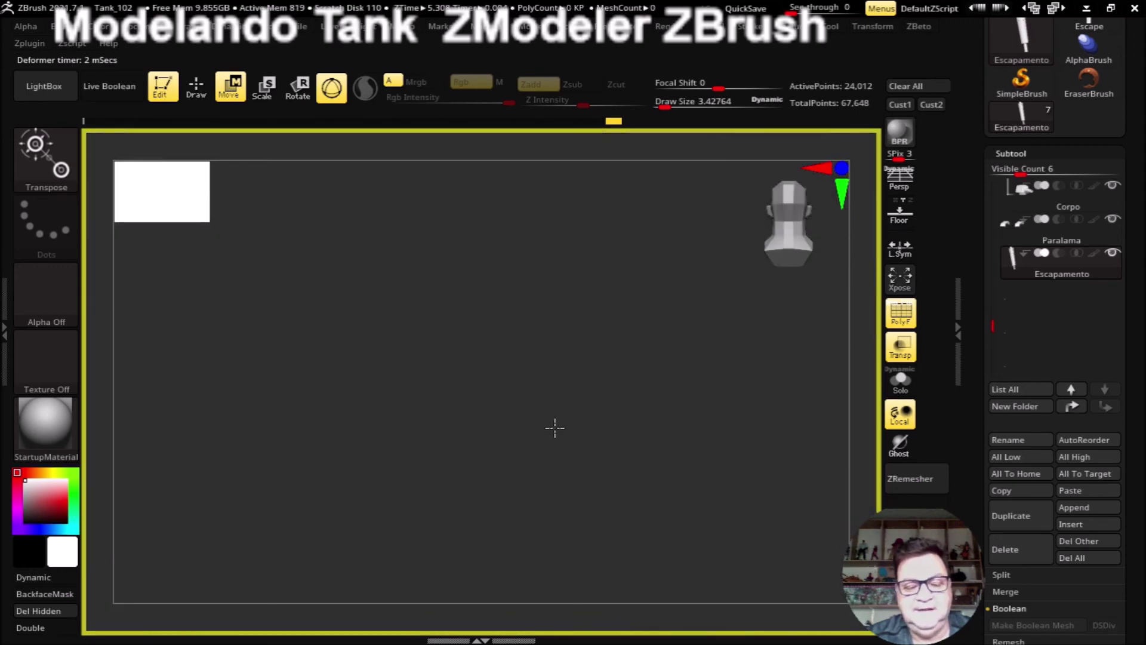
pyautogui.moveTo(274, 244)
pyautogui.mouseDown()
pyautogui.moveTo(215, 246)
pyautogui.moveTo(348, 326)
pyautogui.moveTo(414, 404)
pyautogui.moveTo(381, 376)
pyautogui.moveTo(391, 358)
pyautogui.moveTo(371, 400)
pyautogui.moveTo(384, 358)
pyautogui.moveTo(379, 302)
pyautogui.moveTo(459, 252)
pyautogui.mouseUp()
pyautogui.moveTo(408, 284)
pyautogui.mouseDown()
pyautogui.moveTo(406, 301)
pyautogui.moveTo(328, 309)
pyautogui.moveTo(406, 294)
pyautogui.mouseUp()
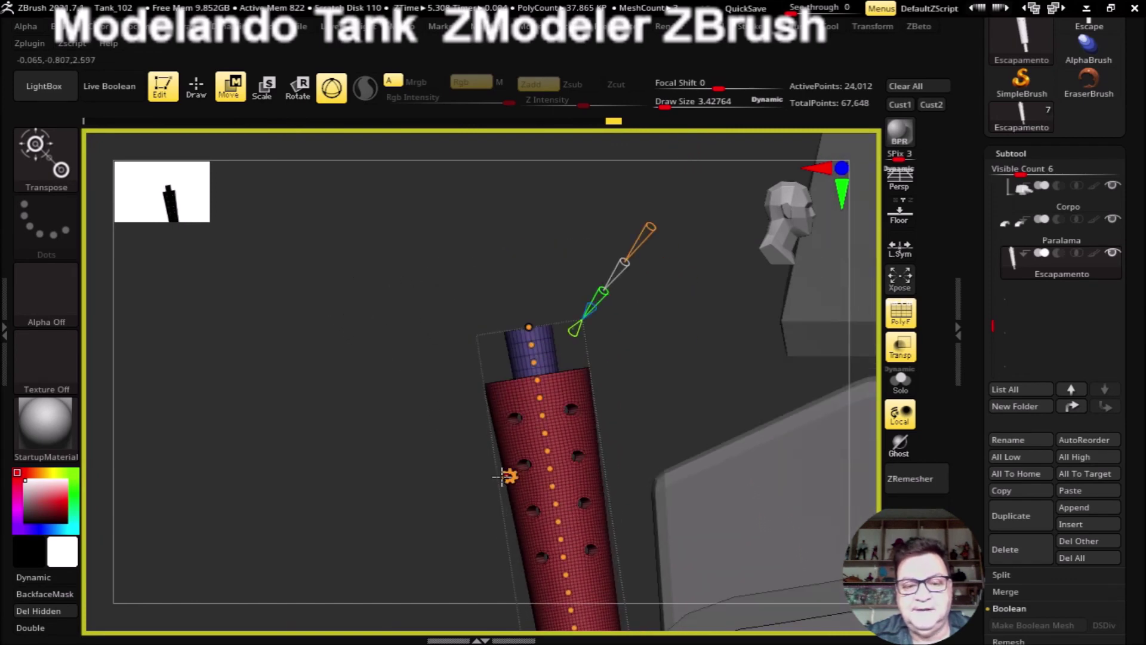
pyautogui.click(507, 476)
pyautogui.moveTo(381, 294)
pyautogui.mouseDown()
pyautogui.moveTo(417, 332)
pyautogui.moveTo(415, 376)
pyautogui.mouseUp()
pyautogui.press('ctrl')
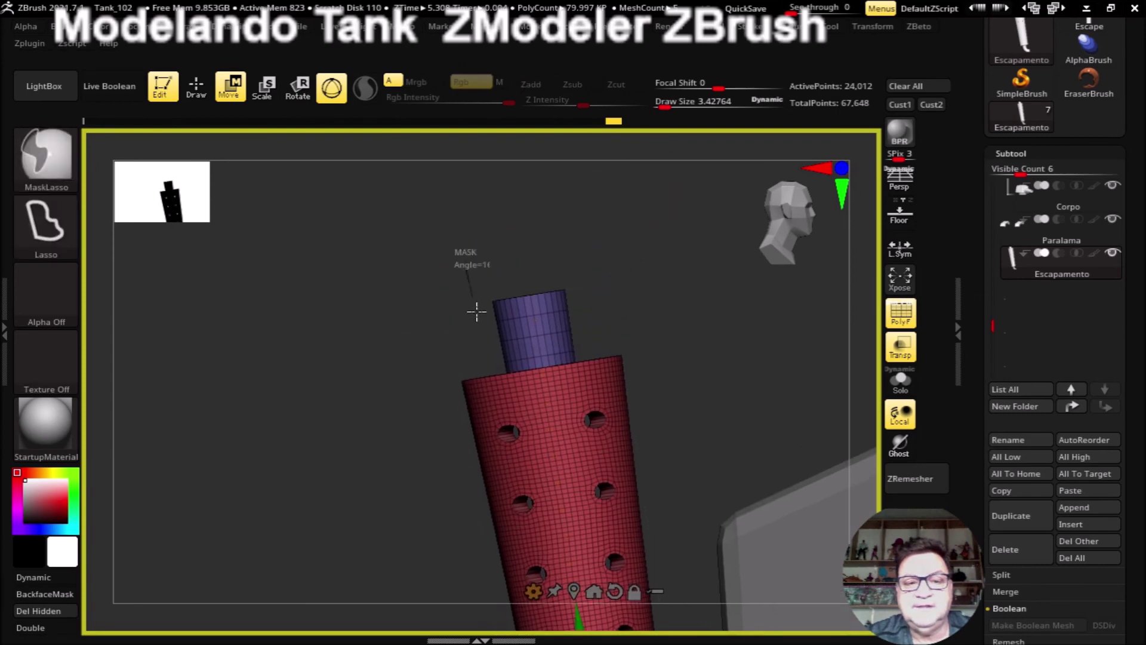
pyautogui.keyDown('ctrl'); pyautogui.moveTo(587, 290); pyautogui.dragTo(584, 291); pyautogui.keyUp('ctrl')
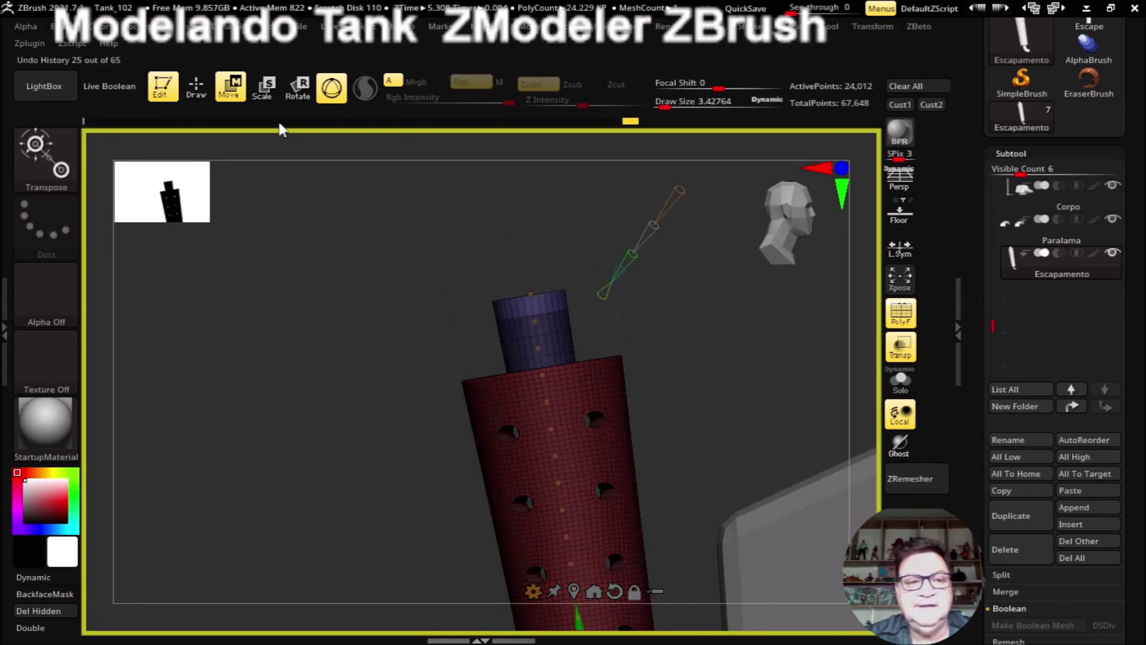
pyautogui.press('b')
pyautogui.press('z')
pyautogui.press('m')
pyautogui.moveTo(388, 209)
pyautogui.mouseDown()
pyautogui.moveTo(374, 259)
pyautogui.moveTo(371, 249)
pyautogui.mouseUp()
pyautogui.click(232, 89)
# Step: Solo the exhaust, view the inner tube end-on, and centre the gizmo pivot on its axis
pyautogui.moveTo(605, 269)
pyautogui.mouseDown()
pyautogui.moveTo(627, 322)
pyautogui.moveTo(619, 450)
pyautogui.mouseUp()
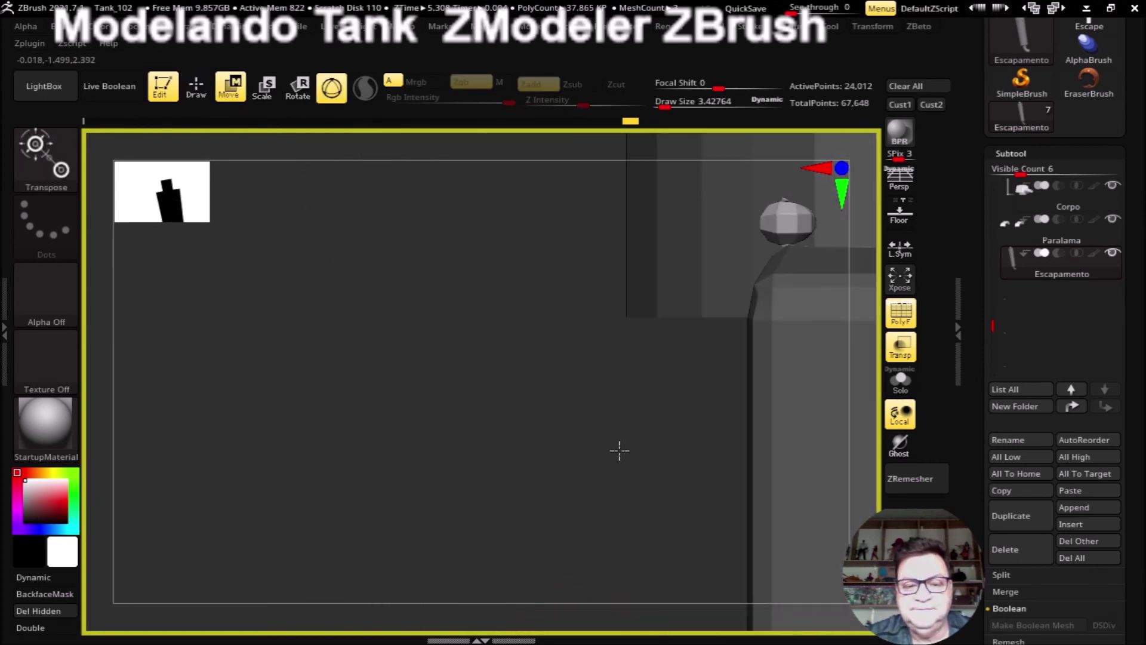
pyautogui.moveTo(478, 463); pyautogui.dragTo(508, 299)
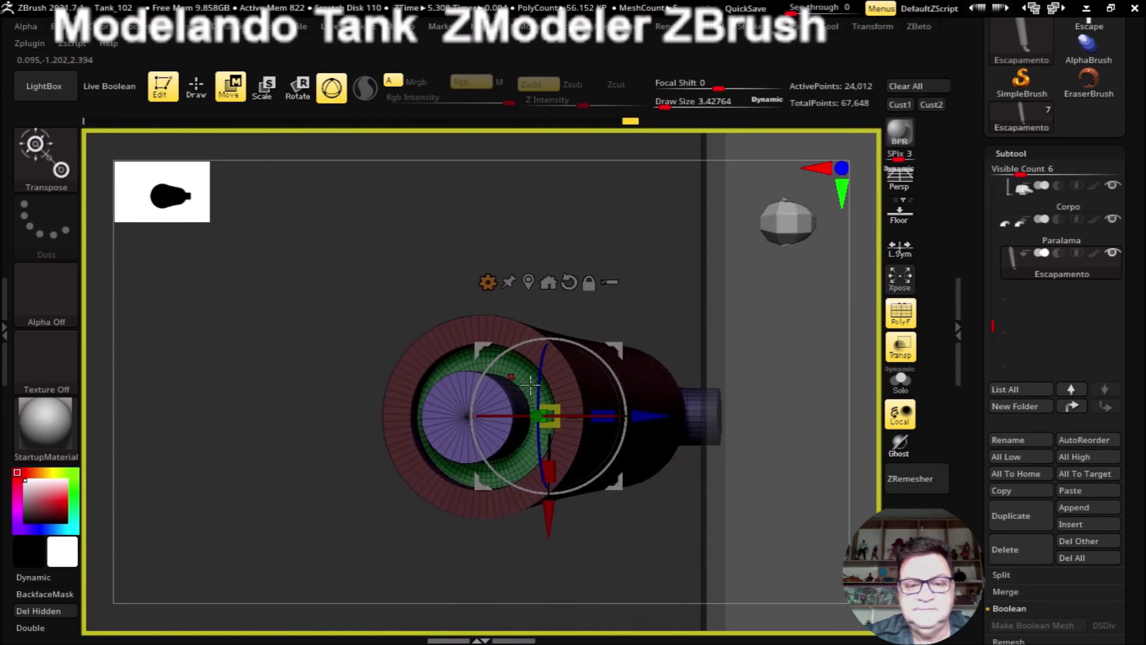
pyautogui.moveTo(615, 345)
pyautogui.keyDown('alt'); pyautogui.mouseDown()
pyautogui.moveTo(382, 335)
pyautogui.moveTo(453, 453)
pyautogui.moveTo(440, 496)
pyautogui.moveTo(693, 499)
pyautogui.mouseUp(); pyautogui.keyUp('alt')
pyautogui.click(899, 385)
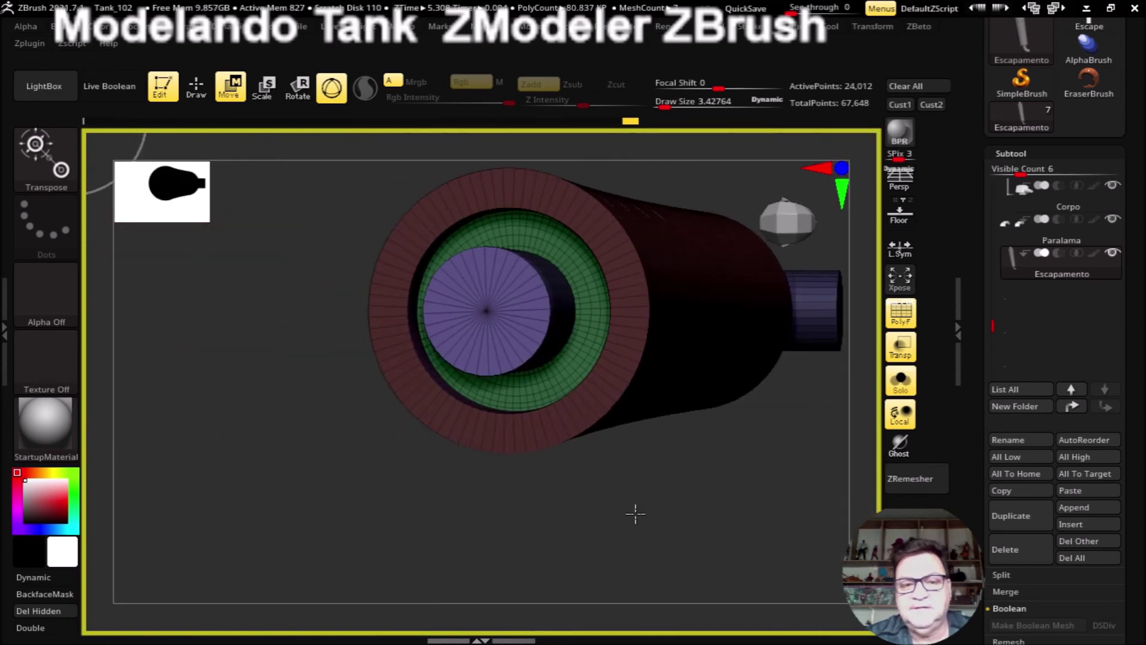
pyautogui.moveTo(576, 515)
pyautogui.mouseDown()
pyautogui.moveTo(645, 512)
pyautogui.moveTo(604, 520)
pyautogui.moveTo(612, 529)
pyautogui.mouseUp()
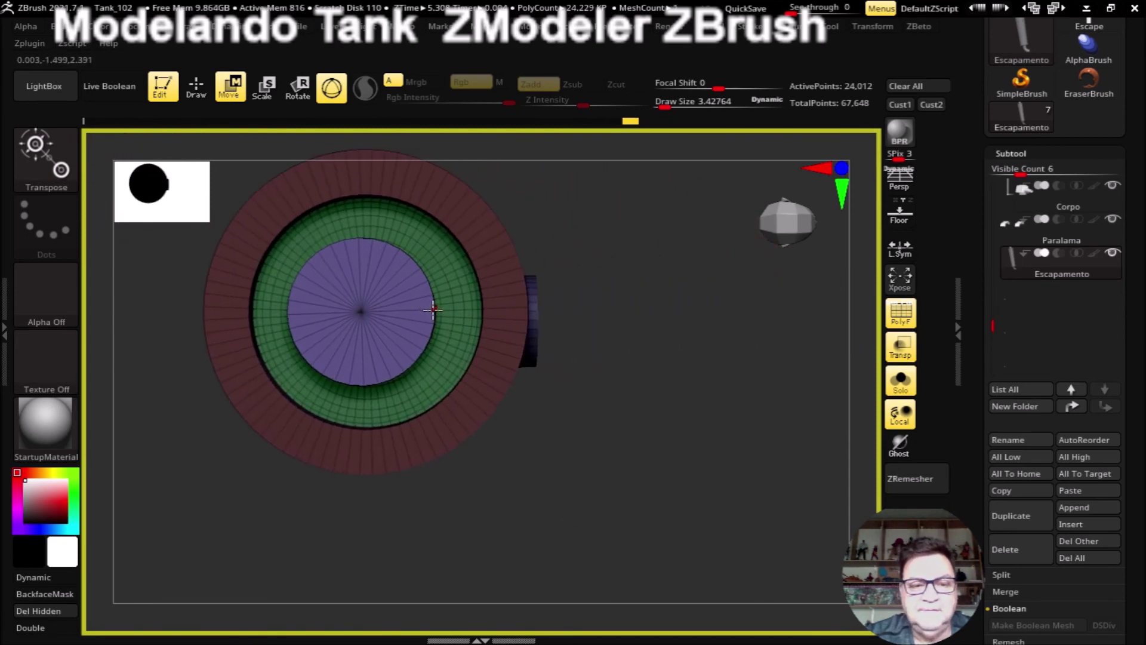
pyautogui.moveTo(546, 466)
pyautogui.mouseDown()
pyautogui.moveTo(553, 371)
pyautogui.moveTo(596, 360)
pyautogui.moveTo(539, 259)
pyautogui.mouseUp()
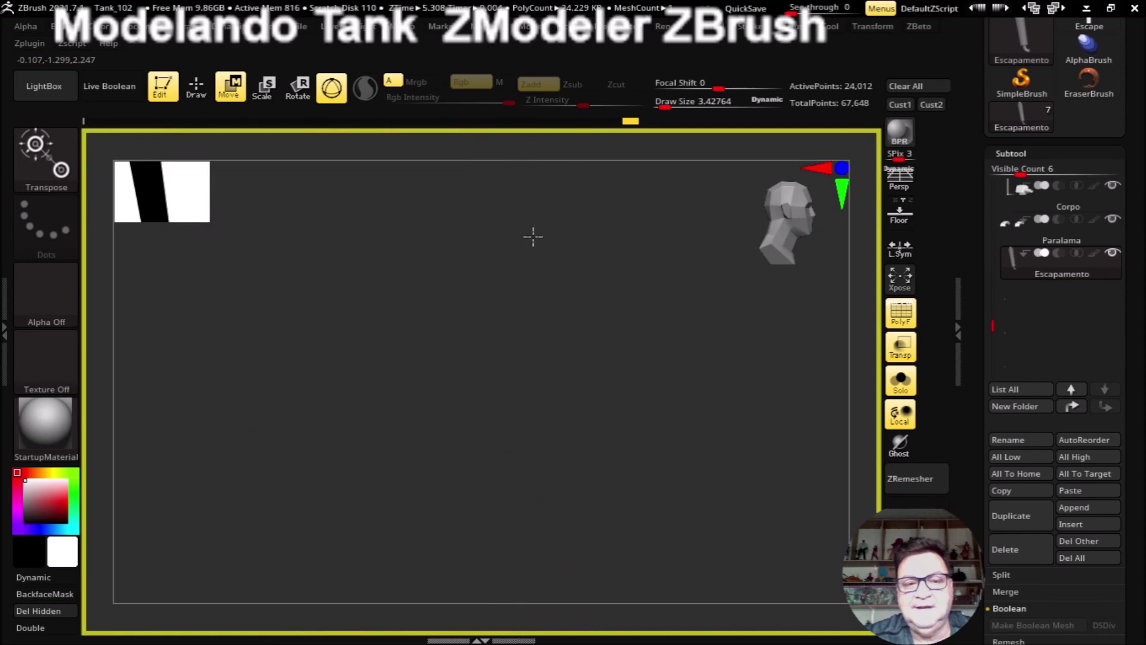
pyautogui.moveTo(661, 305)
pyautogui.keyDown('alt'); pyautogui.mouseDown()
pyautogui.moveTo(310, 376)
pyautogui.moveTo(494, 238)
pyautogui.moveTo(478, 345)
pyautogui.mouseUp(); pyautogui.keyUp('alt')
pyautogui.moveTo(479, 241)
pyautogui.mouseDown()
pyautogui.moveTo(671, 334)
pyautogui.moveTo(668, 446)
pyautogui.moveTo(686, 486)
pyautogui.moveTo(689, 416)
pyautogui.moveTo(725, 460)
pyautogui.moveTo(814, 455)
pyautogui.moveTo(529, 481)
pyautogui.moveTo(701, 494)
pyautogui.moveTo(573, 450)
pyautogui.moveTo(629, 525)
pyautogui.moveTo(722, 523)
pyautogui.moveTo(494, 379)
pyautogui.moveTo(524, 522)
pyautogui.moveTo(567, 353)
pyautogui.mouseUp()
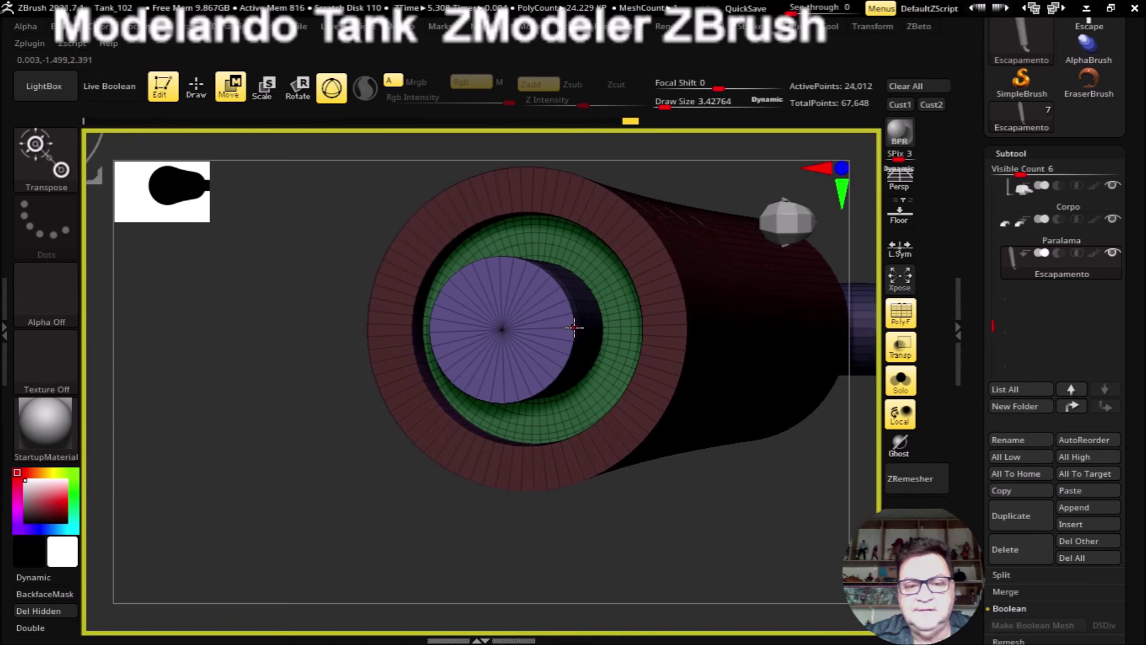
pyautogui.click(575, 327)
pyautogui.moveTo(644, 561)
pyautogui.mouseDown()
pyautogui.moveTo(639, 402)
pyautogui.moveTo(661, 387)
pyautogui.mouseUp()
pyautogui.keyDown('alt'); pyautogui.moveTo(740, 402); pyautogui.dragTo(724, 384); pyautogui.keyUp('alt')
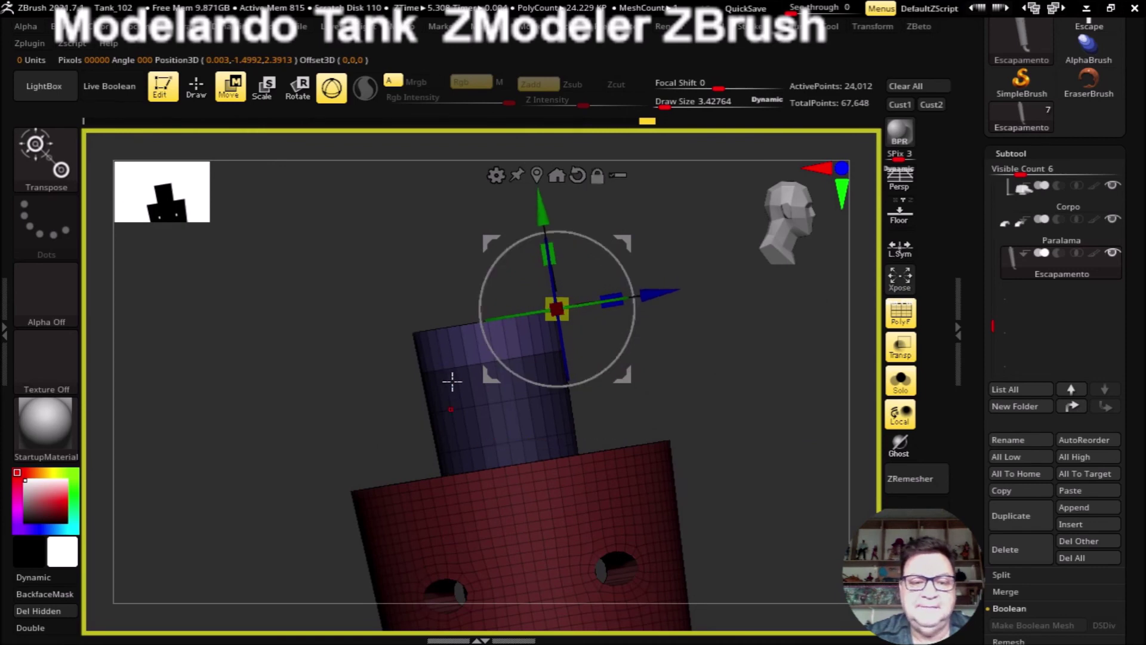
# Step: Shift the masked top of the purple inner tube upward and narrow its flared end
pyautogui.moveTo(501, 246); pyautogui.dragTo(494, 253)
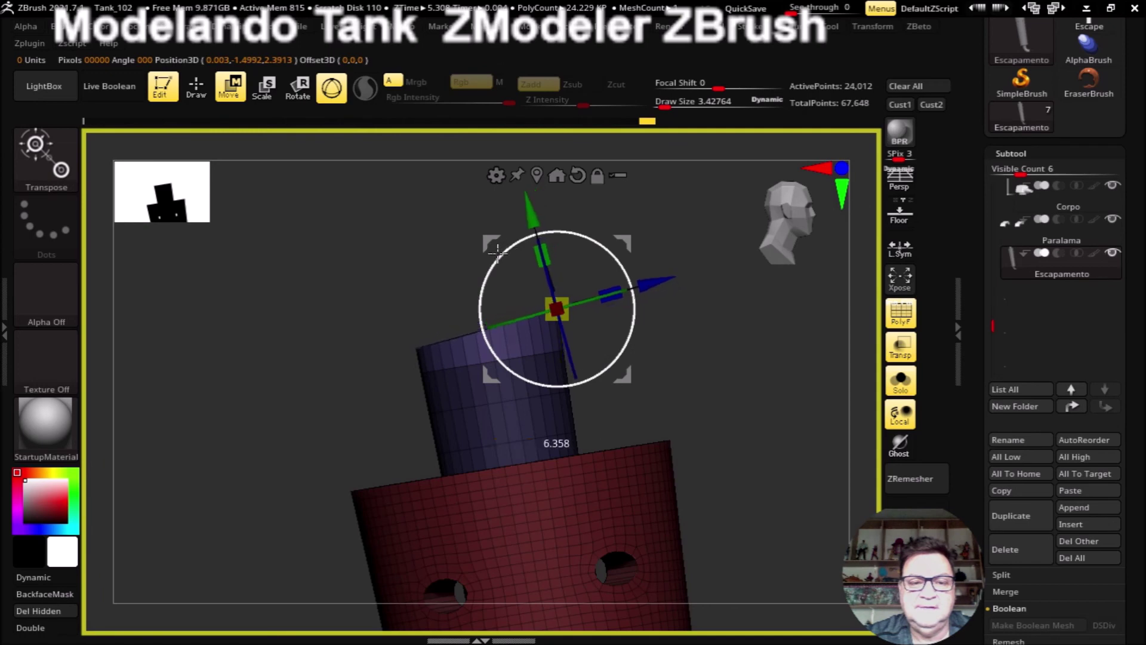
pyautogui.moveTo(515, 213)
pyautogui.mouseDown()
pyautogui.moveTo(506, 191)
pyautogui.moveTo(495, 236)
pyautogui.mouseUp()
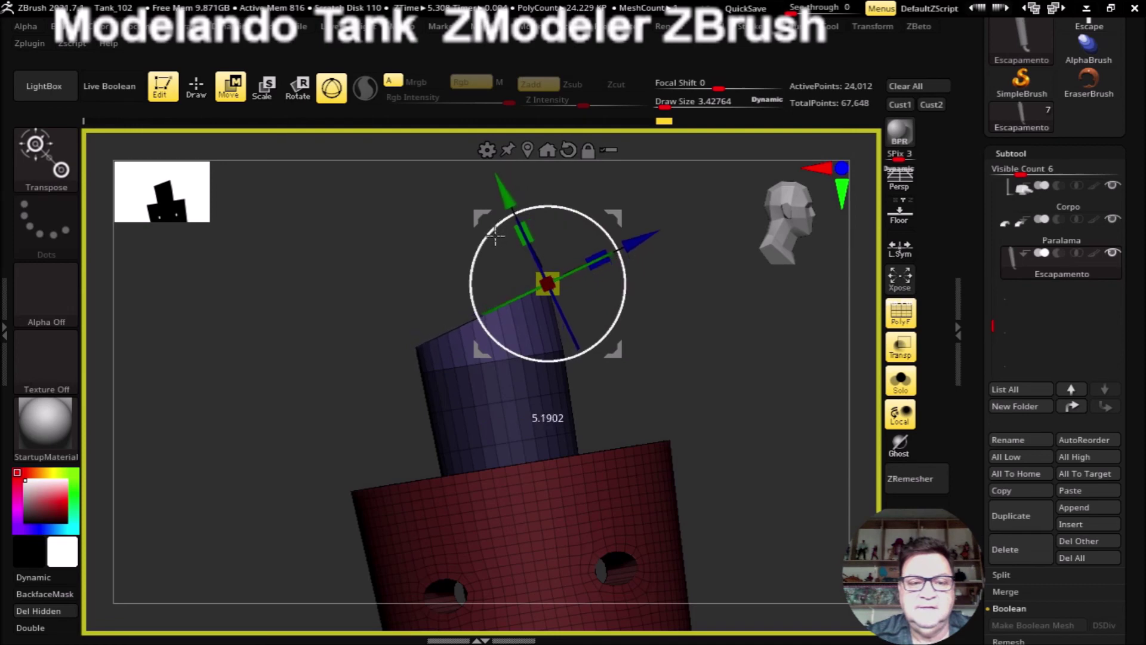
pyautogui.moveTo(690, 345)
pyautogui.mouseDown()
pyautogui.moveTo(678, 333)
pyautogui.moveTo(752, 353)
pyautogui.moveTo(688, 340)
pyautogui.moveTo(729, 366)
pyautogui.mouseUp()
pyautogui.moveTo(517, 197); pyautogui.dragTo(505, 169)
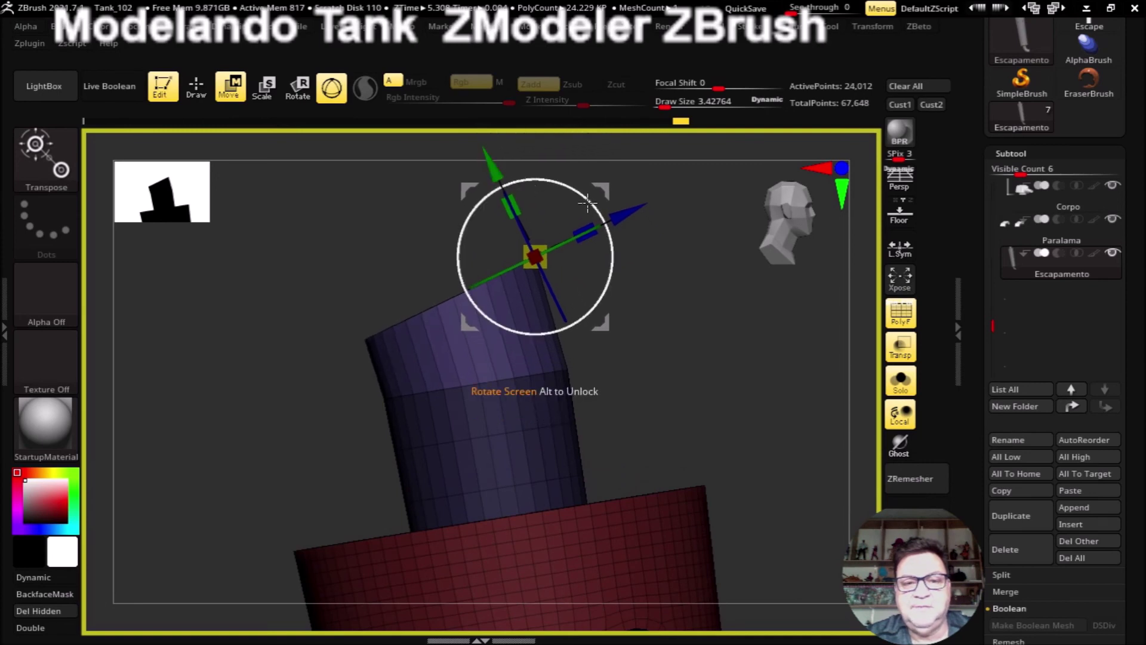
pyautogui.moveTo(627, 216); pyautogui.dragTo(639, 212)
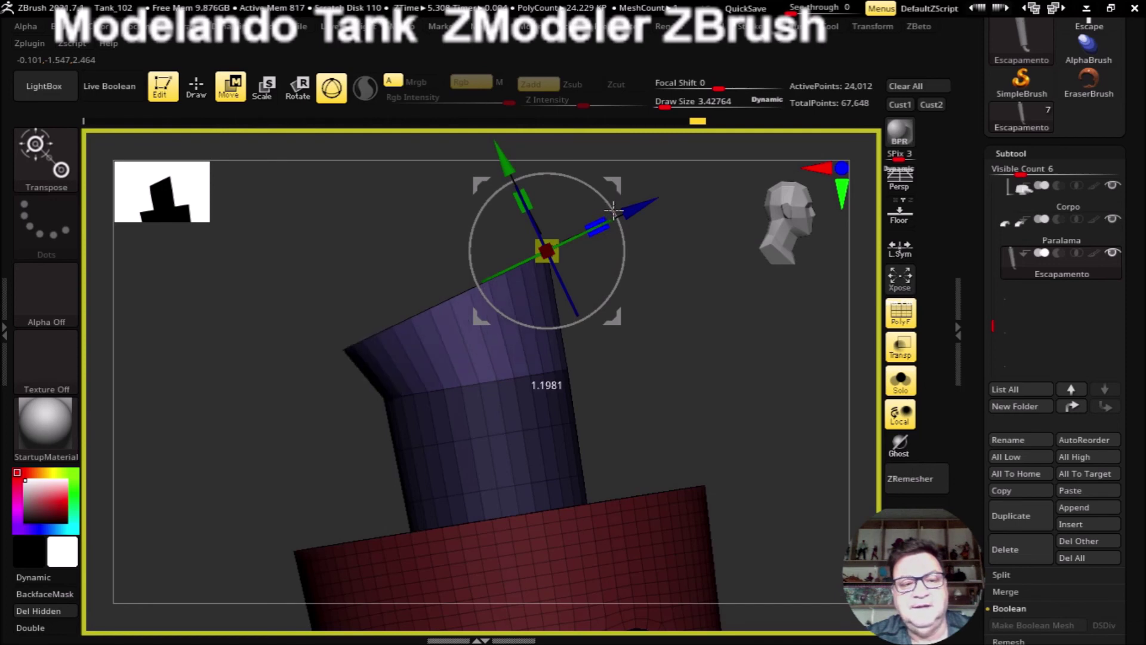
pyautogui.moveTo(613, 211)
pyautogui.mouseDown()
pyautogui.moveTo(581, 225)
pyautogui.moveTo(628, 211)
pyautogui.moveTo(600, 223)
pyautogui.mouseUp()
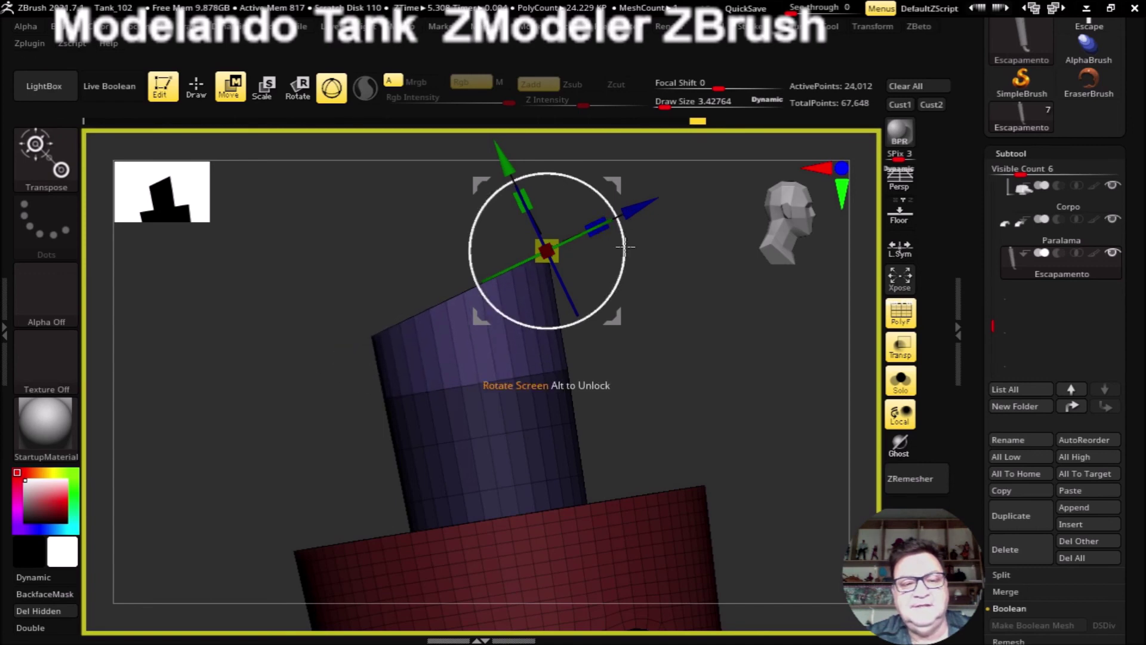
pyautogui.moveTo(683, 309)
pyautogui.mouseDown()
pyautogui.moveTo(734, 402)
pyautogui.moveTo(532, 251)
pyautogui.mouseUp()
pyautogui.moveTo(719, 371)
pyautogui.mouseDown()
pyautogui.moveTo(734, 359)
pyautogui.moveTo(695, 334)
pyautogui.moveTo(722, 376)
pyautogui.moveTo(699, 345)
pyautogui.moveTo(710, 345)
pyautogui.mouseUp()
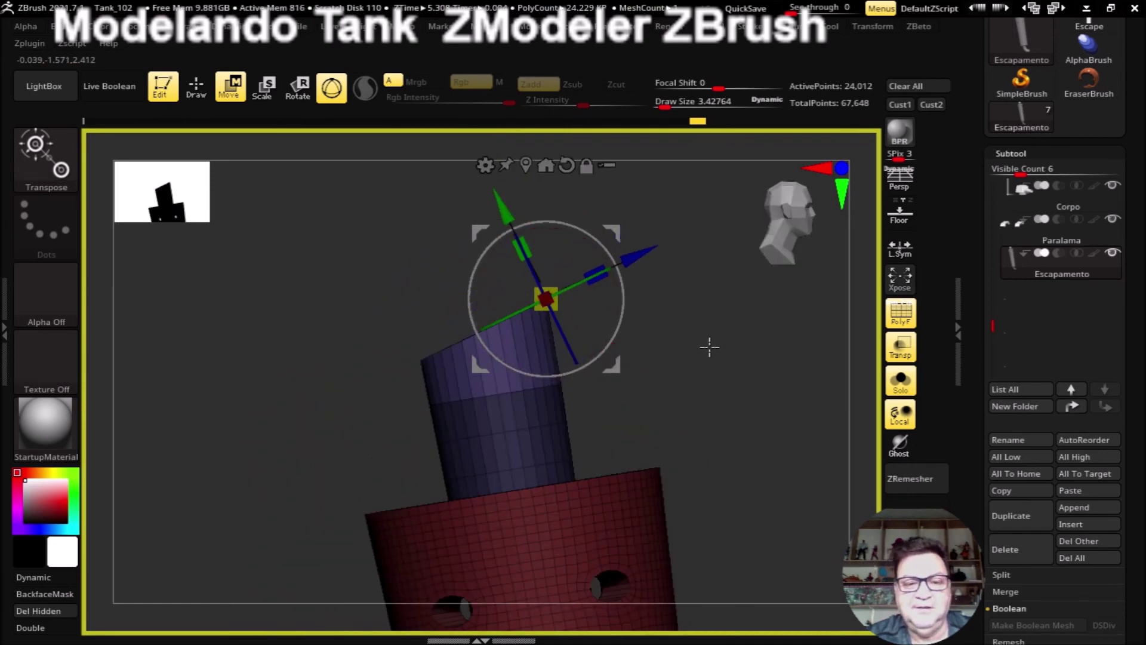
# Step: Align the gizmo with the upright inner tube and apply a Bend Curve deformer
pyautogui.press('q')
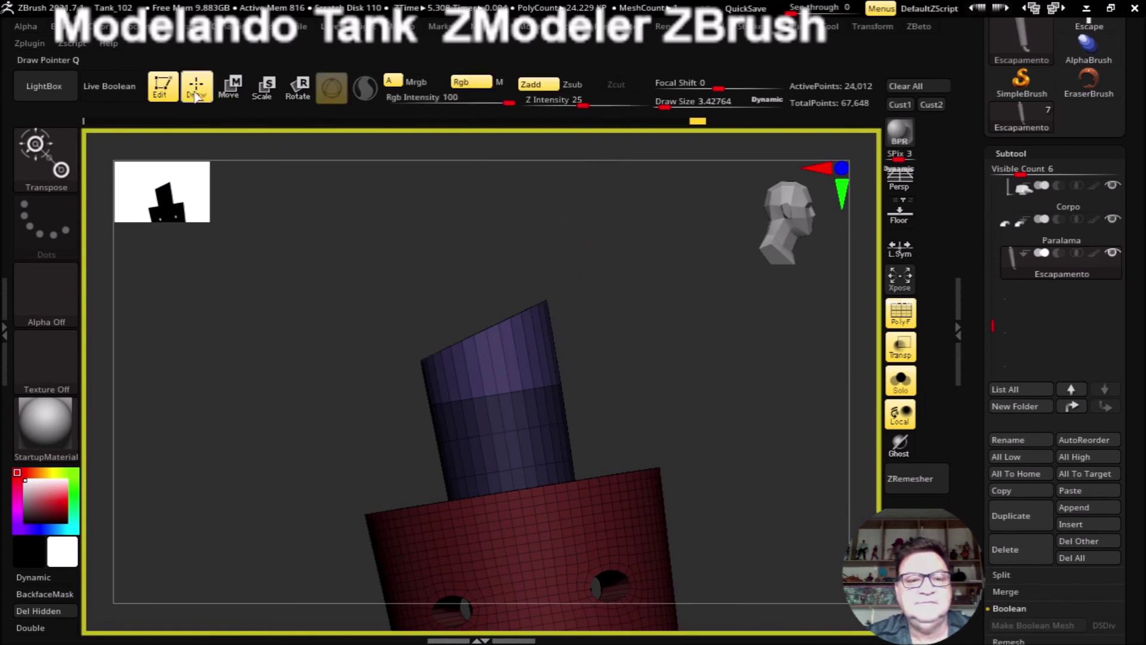
pyautogui.moveTo(739, 409)
pyautogui.mouseDown()
pyautogui.moveTo(686, 338)
pyautogui.moveTo(563, 280)
pyautogui.mouseUp()
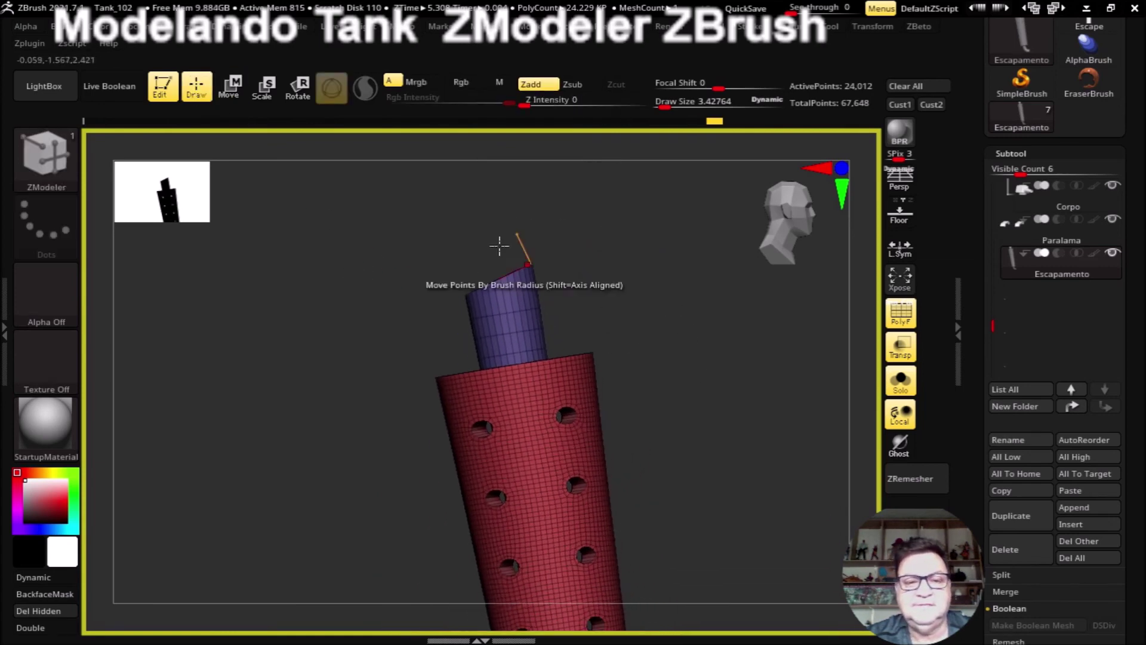
pyautogui.click(232, 88)
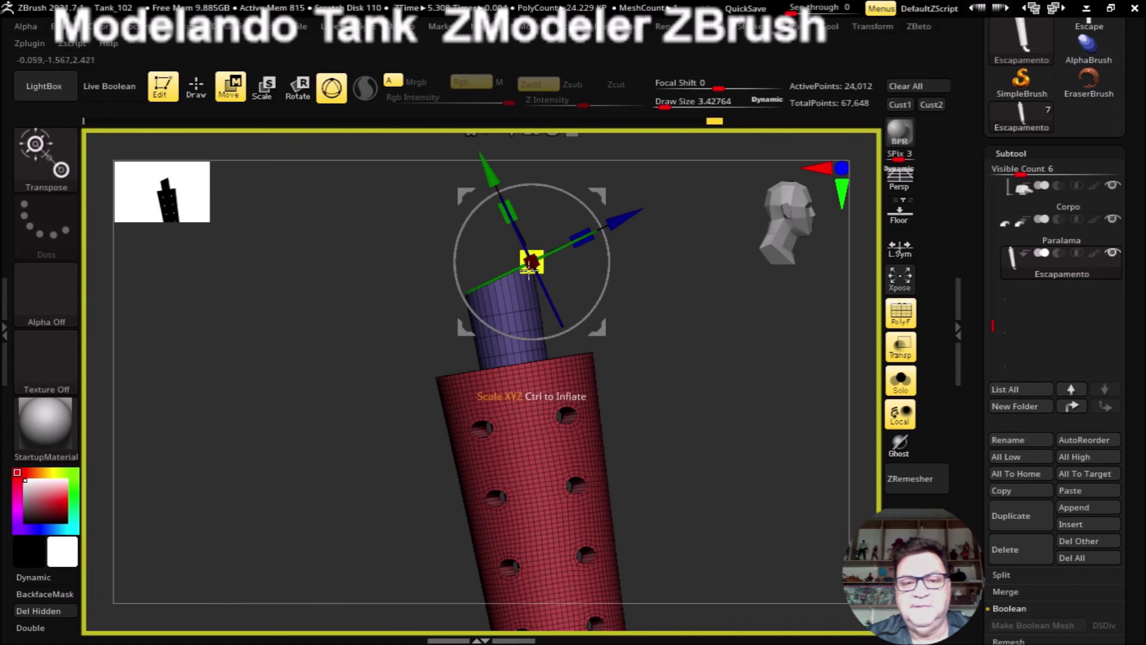
pyautogui.moveTo(720, 405)
pyautogui.mouseDown()
pyautogui.moveTo(671, 294)
pyautogui.moveTo(750, 444)
pyautogui.moveTo(538, 256)
pyautogui.mouseUp()
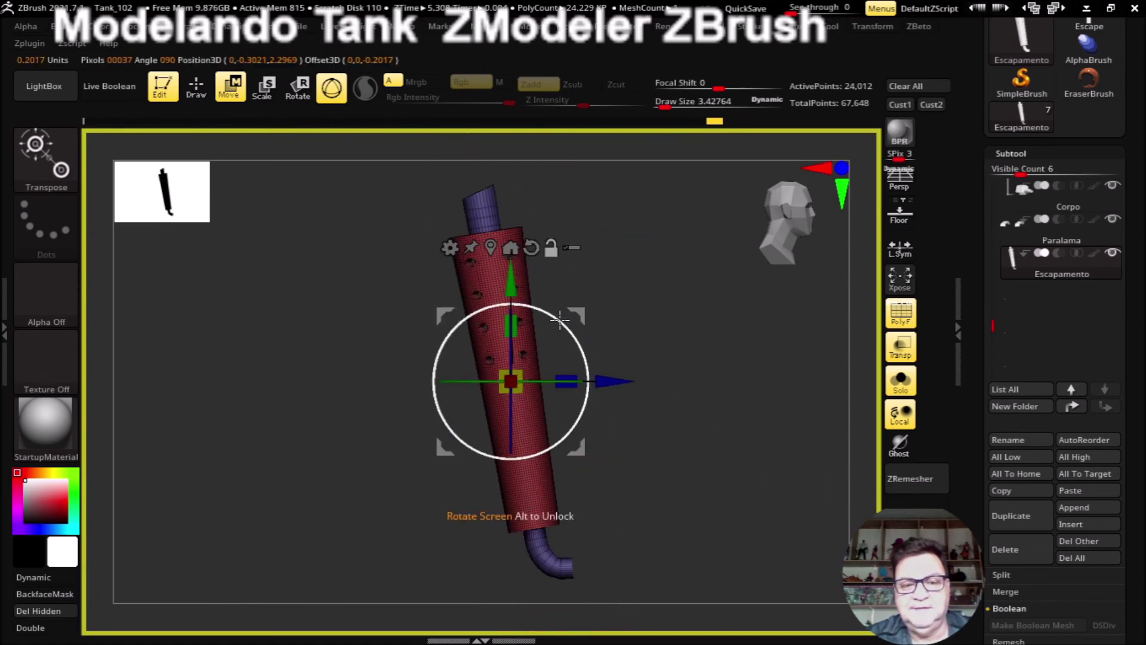
pyautogui.moveTo(568, 334); pyautogui.dragTo(525, 318)
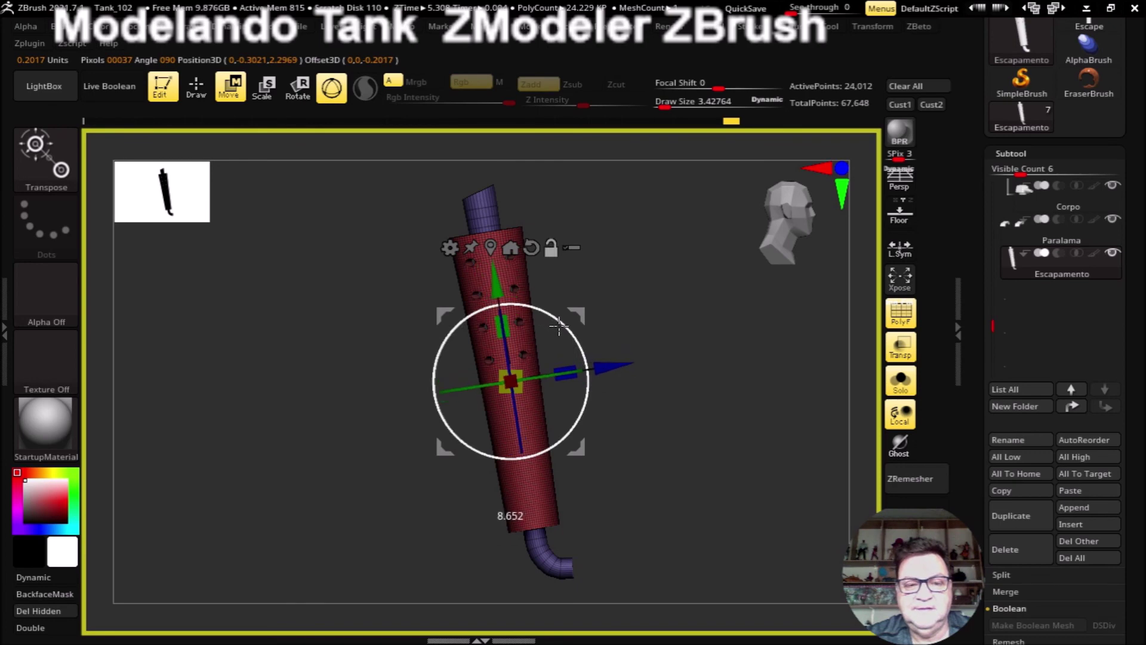
pyautogui.click(448, 248)
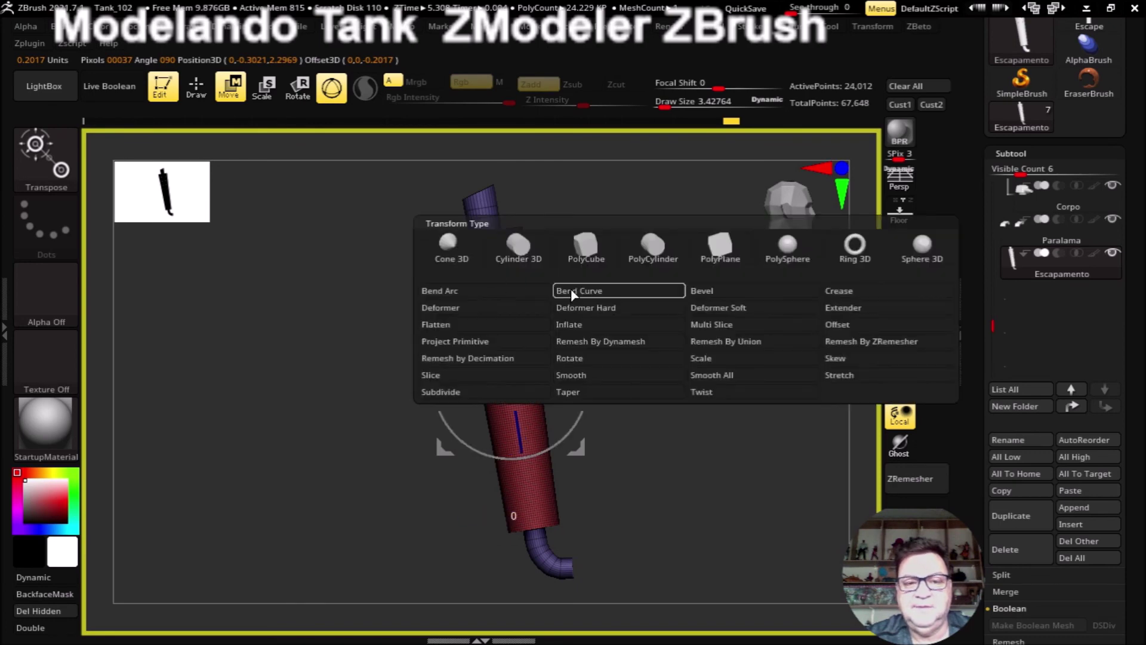
pyautogui.click(571, 289)
pyautogui.moveTo(686, 346)
pyautogui.mouseDown()
pyautogui.moveTo(742, 422)
pyautogui.moveTo(755, 486)
pyautogui.moveTo(739, 384)
pyautogui.moveTo(418, 237)
pyautogui.mouseUp()
# Step: Drag the Bend Curve control points to angle the inner tube's top to the left
pyautogui.moveTo(511, 209); pyautogui.dragTo(485, 213)
pyautogui.moveTo(524, 275); pyautogui.dragTo(506, 244)
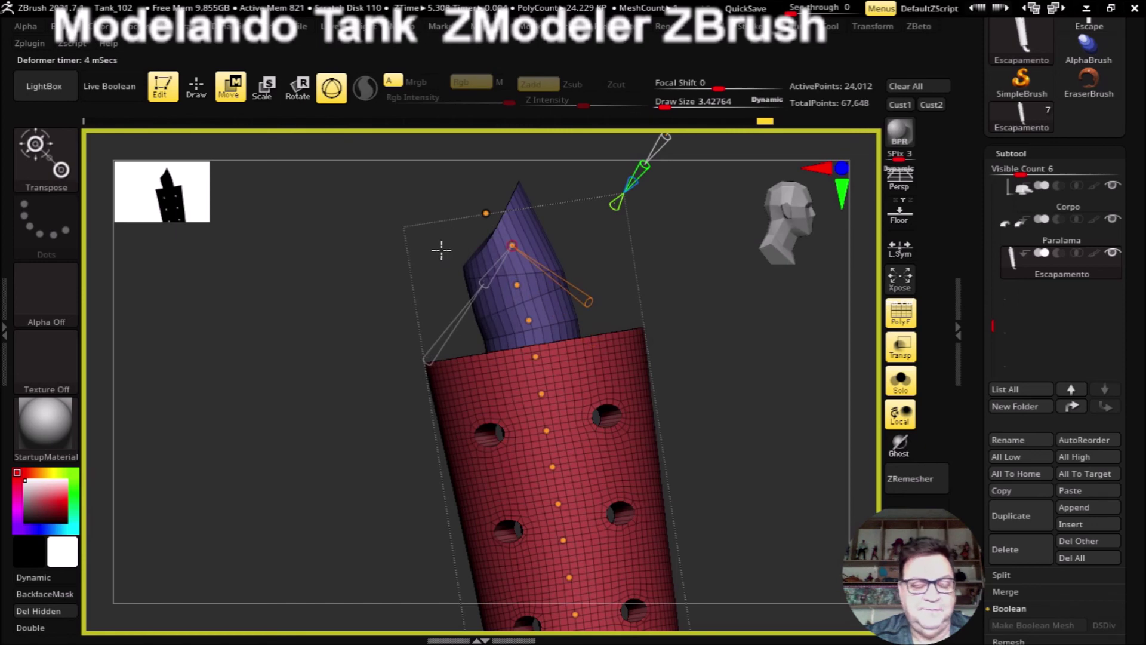
pyautogui.hotkey('ctrl', 'z')
pyautogui.hotkey('ctrl', 'z')
pyautogui.press('ctrl')
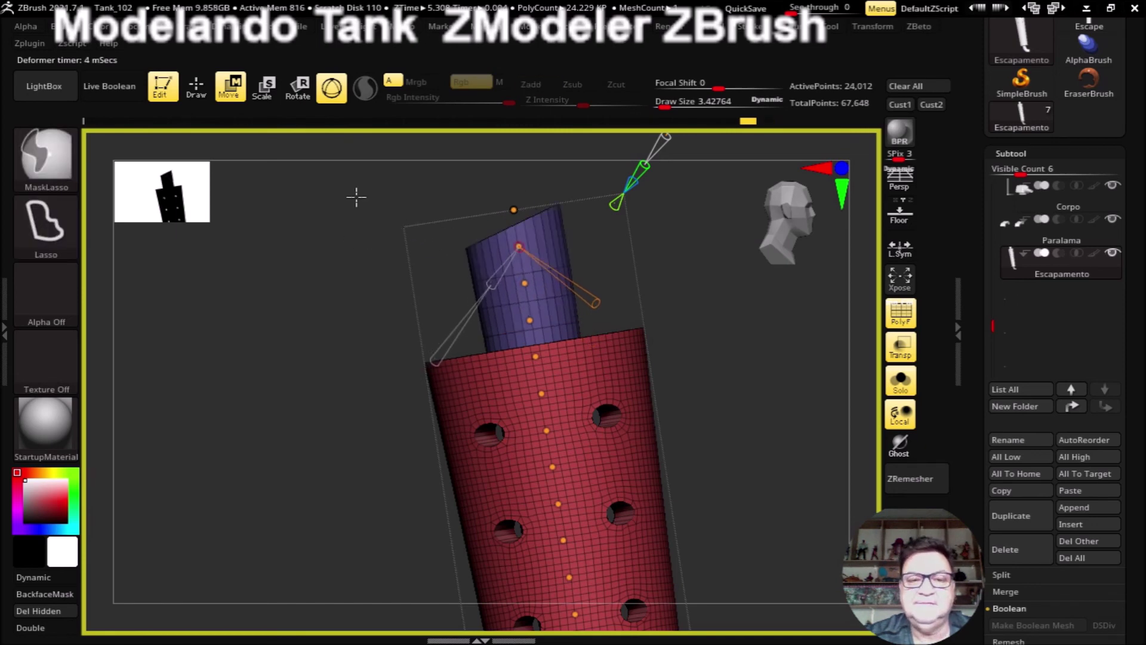
pyautogui.moveTo(510, 210)
pyautogui.mouseDown()
pyautogui.moveTo(497, 215)
pyautogui.moveTo(493, 249)
pyautogui.mouseUp()
pyautogui.click(521, 284)
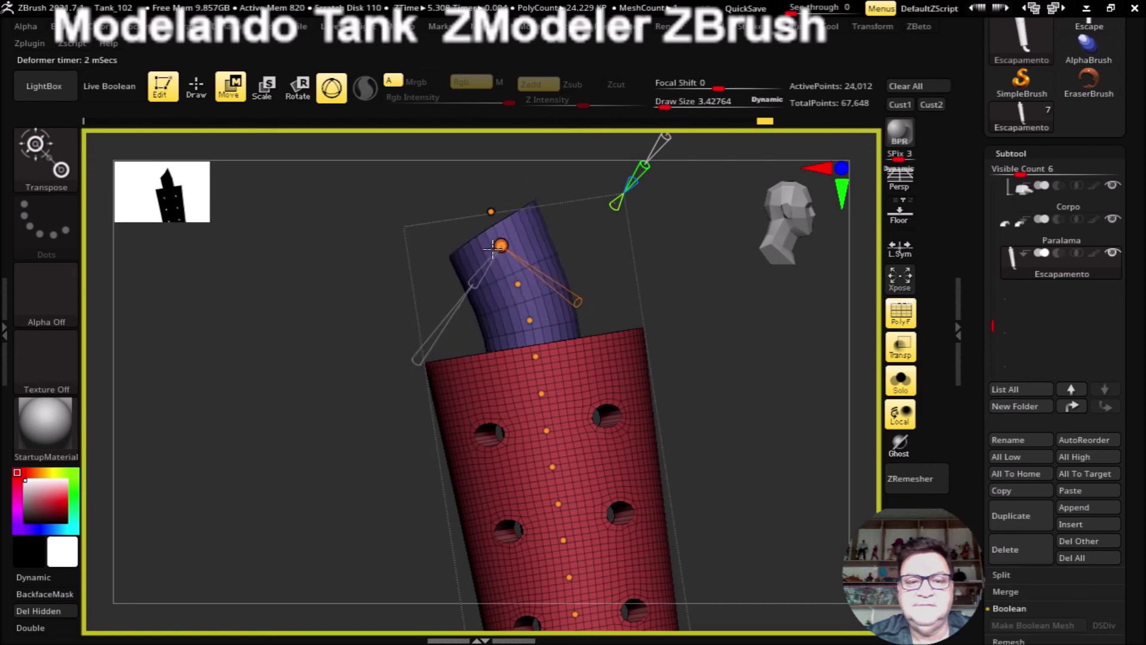
pyautogui.moveTo(488, 210); pyautogui.dragTo(449, 223)
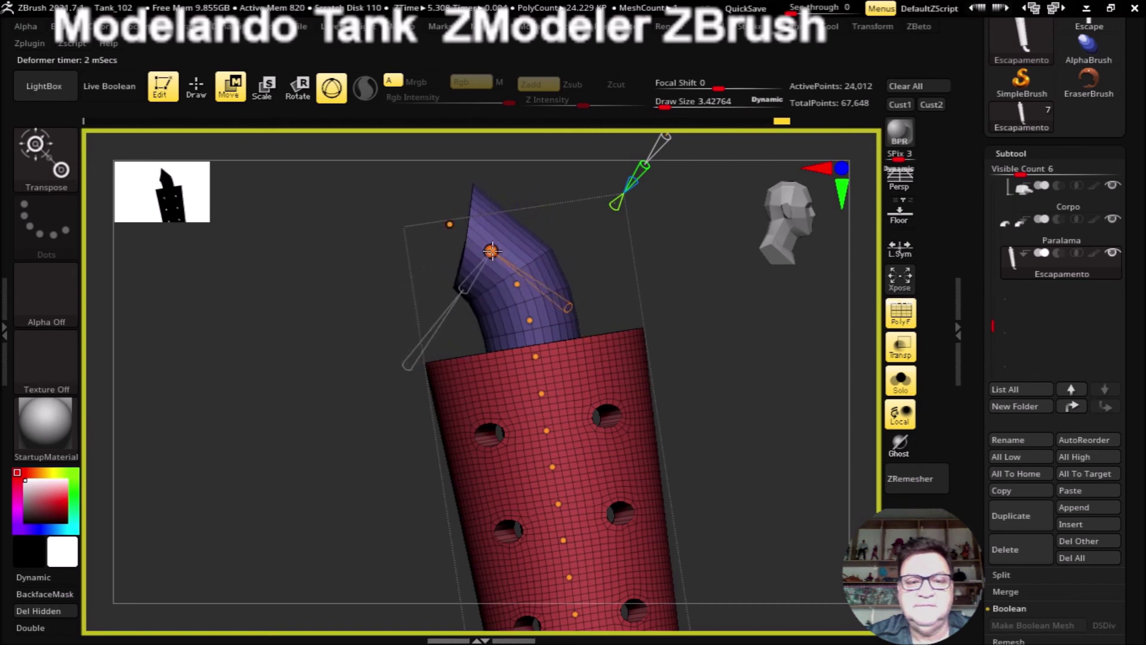
pyautogui.click(514, 279)
pyautogui.click(527, 315)
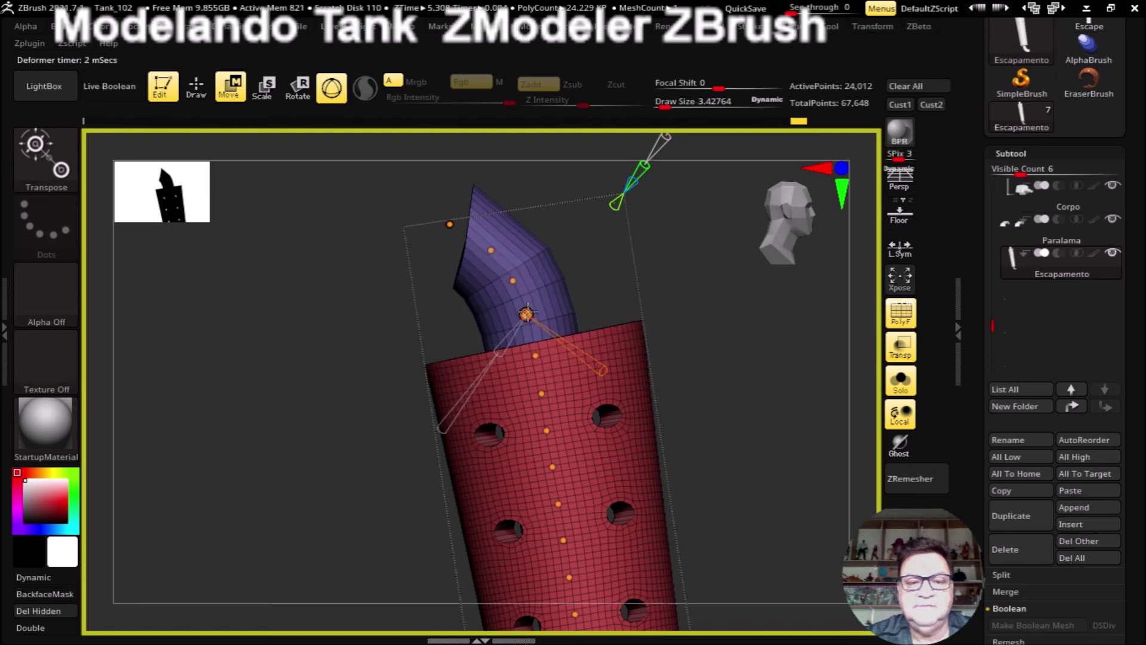
pyautogui.moveTo(531, 309); pyautogui.dragTo(527, 309)
pyautogui.click(512, 280)
pyautogui.moveTo(491, 251); pyautogui.dragTo(442, 228)
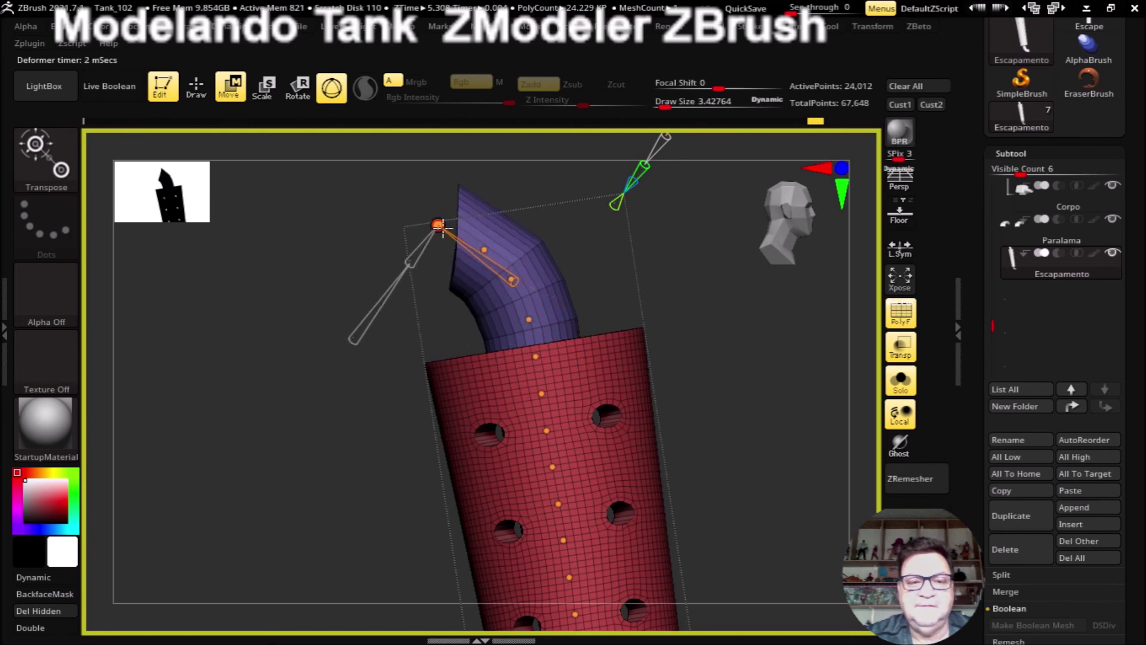
# Step: Finish adjusting the curve points, then turn off Solo and Transp to show the whole tank
pyautogui.click(479, 248)
pyautogui.click(504, 274)
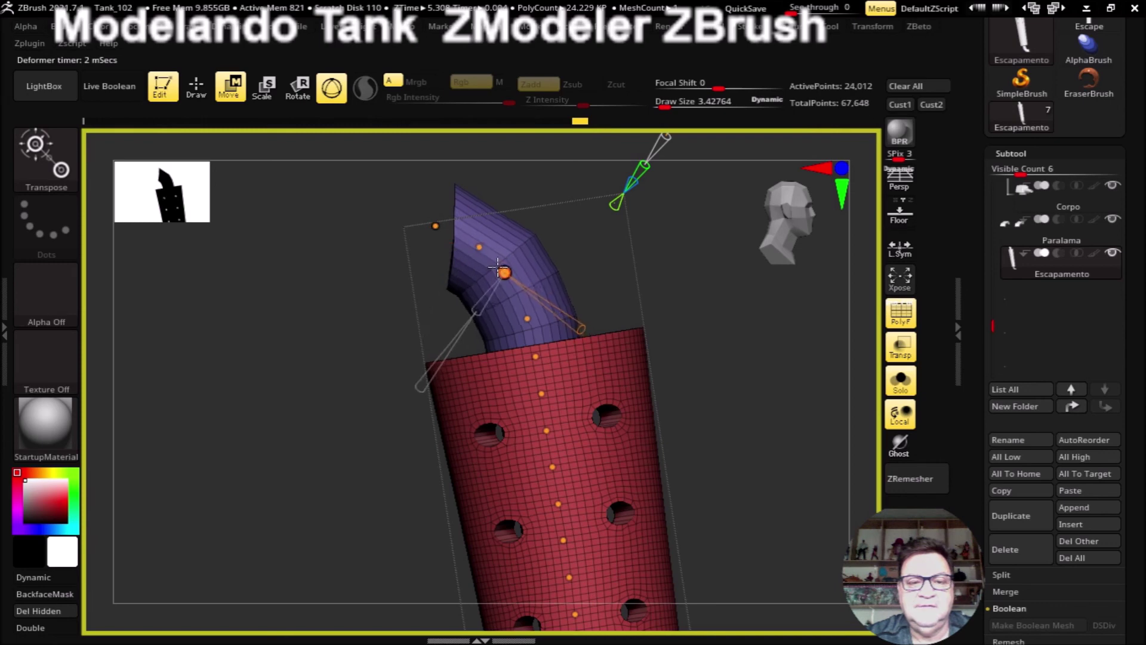
pyautogui.click(526, 317)
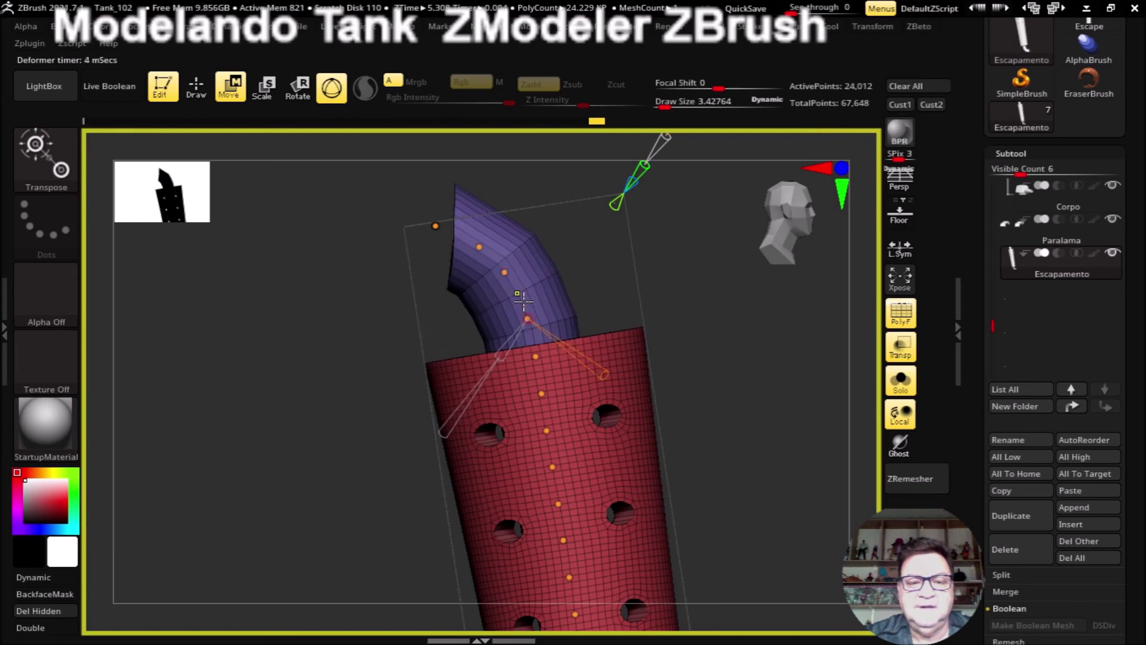
pyautogui.click(505, 273)
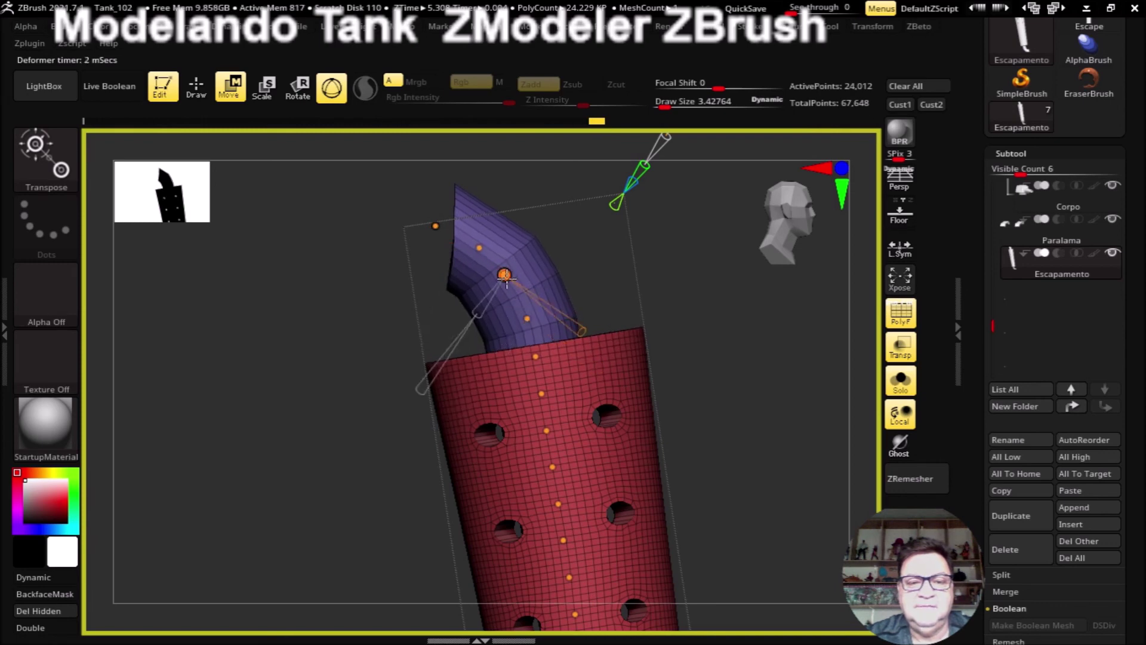
pyautogui.click(900, 388)
pyautogui.click(900, 367)
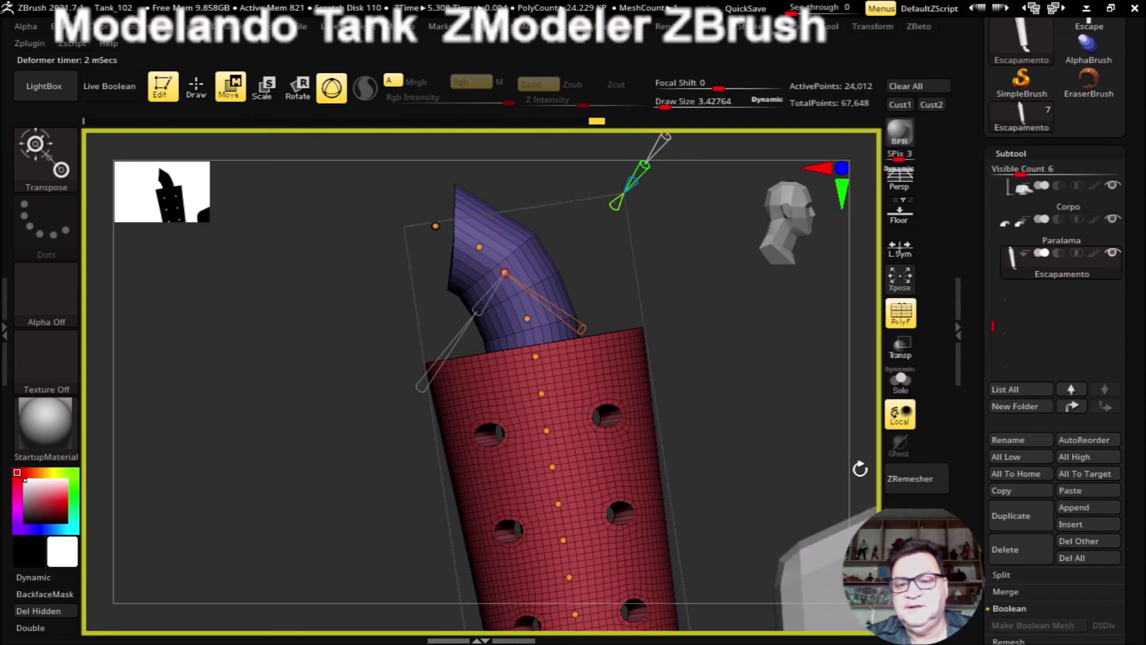
pyautogui.keyDown('alt'); pyautogui.moveTo(758, 407); pyautogui.dragTo(351, 260, button='right'); pyautogui.keyUp('alt')
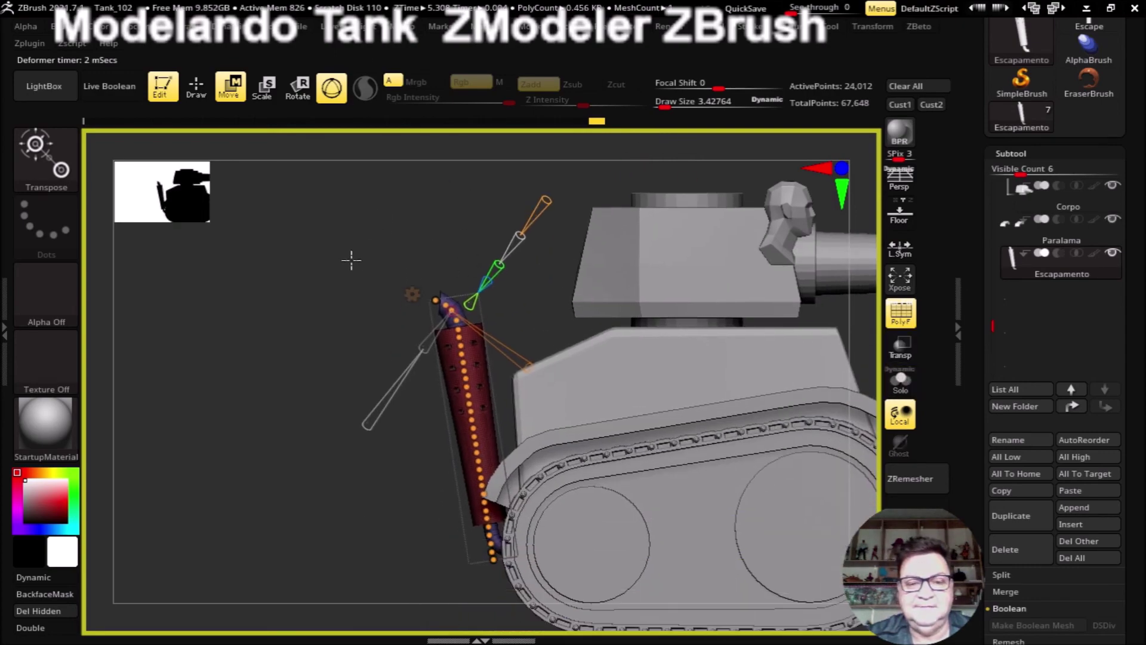
# Step: Return to the Gizmo 3D and stretch the exhaust pipe along its Y axis
pyautogui.moveTo(351, 260)
pyautogui.mouseDown(button='right')
pyautogui.moveTo(758, 346)
pyautogui.moveTo(694, 356)
pyautogui.moveTo(337, 233)
pyautogui.moveTo(393, 273)
pyautogui.mouseUp(button='right')
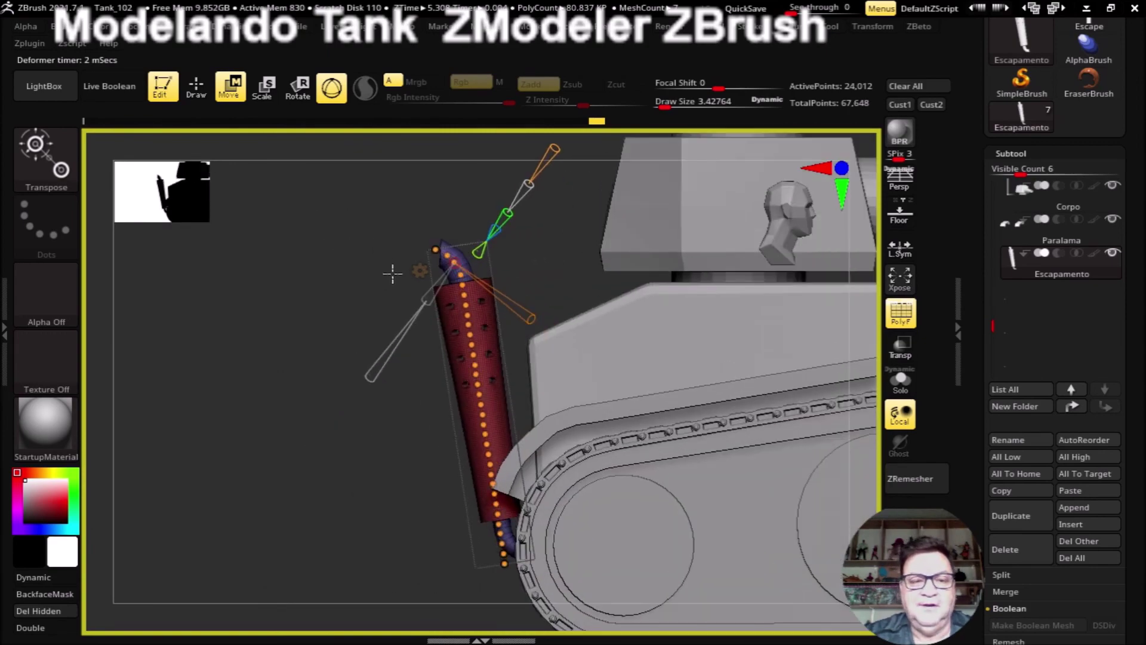
pyautogui.click(419, 271)
pyautogui.click(386, 266)
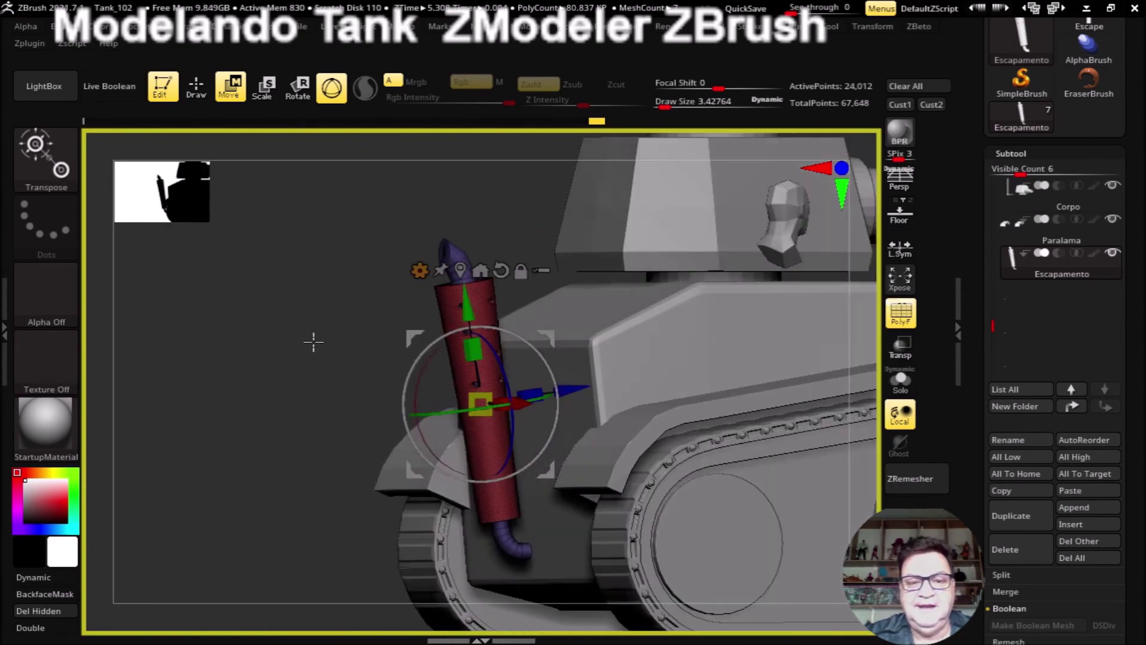
pyautogui.moveTo(294, 344)
pyautogui.mouseDown(button='right')
pyautogui.moveTo(384, 317)
pyautogui.moveTo(371, 328)
pyautogui.moveTo(358, 311)
pyautogui.moveTo(380, 297)
pyautogui.mouseUp(button='right')
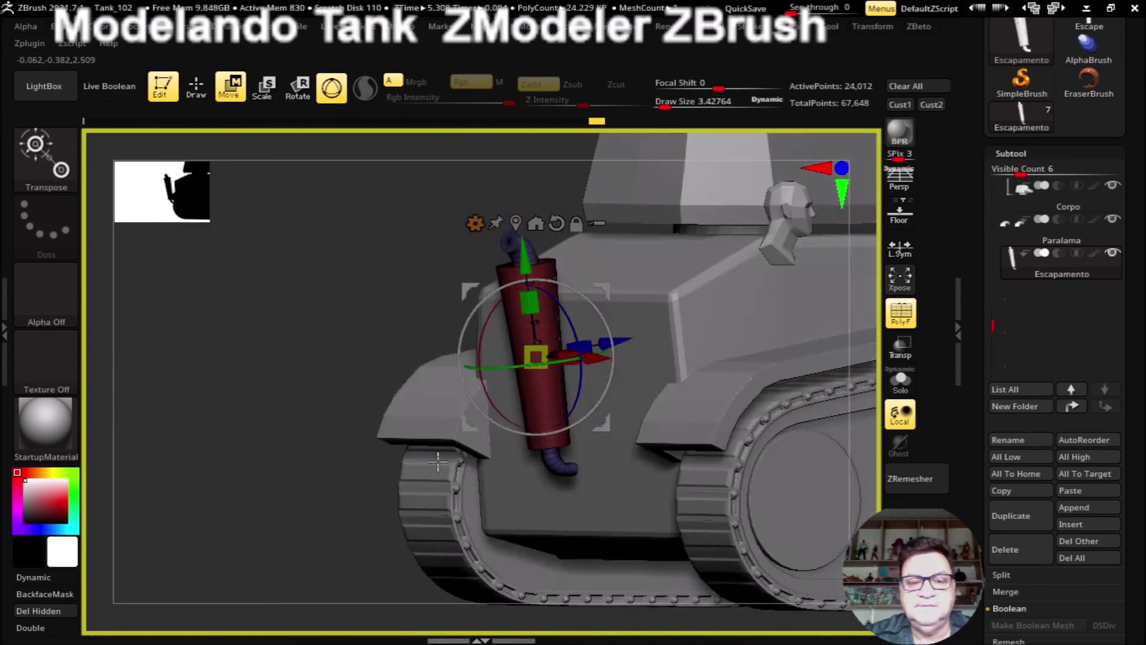
pyautogui.moveTo(519, 311); pyautogui.dragTo(517, 305)
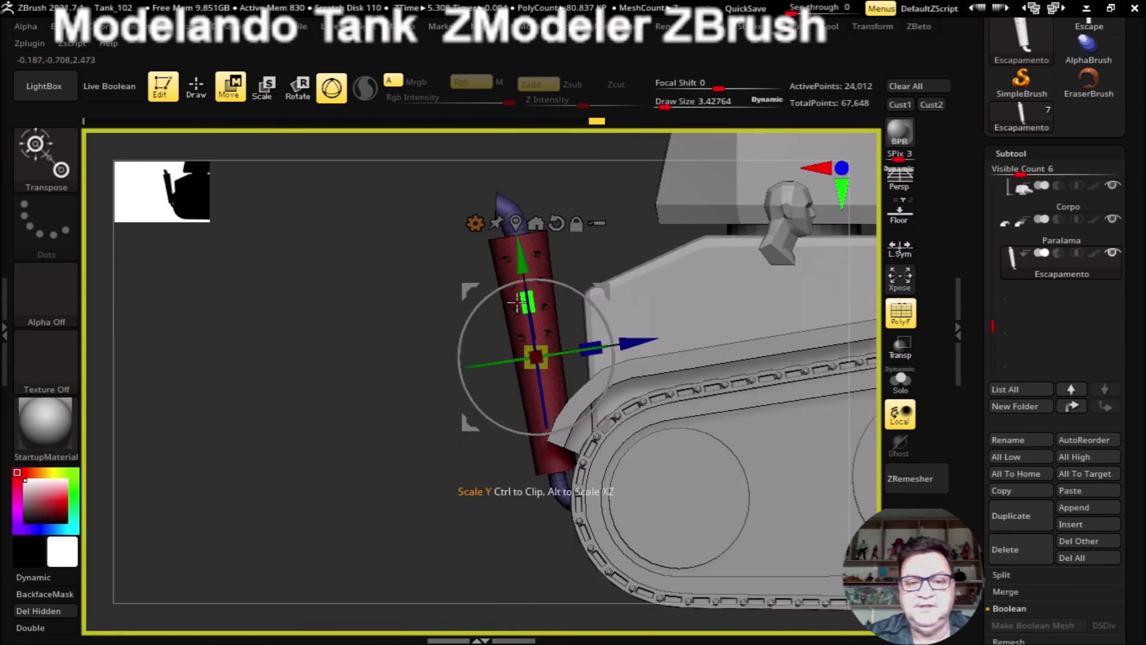
pyautogui.moveTo(537, 600)
pyautogui.mouseDown(button='right')
pyautogui.moveTo(637, 605)
pyautogui.moveTo(701, 336)
pyautogui.moveTo(655, 245)
pyautogui.moveTo(653, 267)
pyautogui.moveTo(518, 413)
pyautogui.mouseUp(button='right')
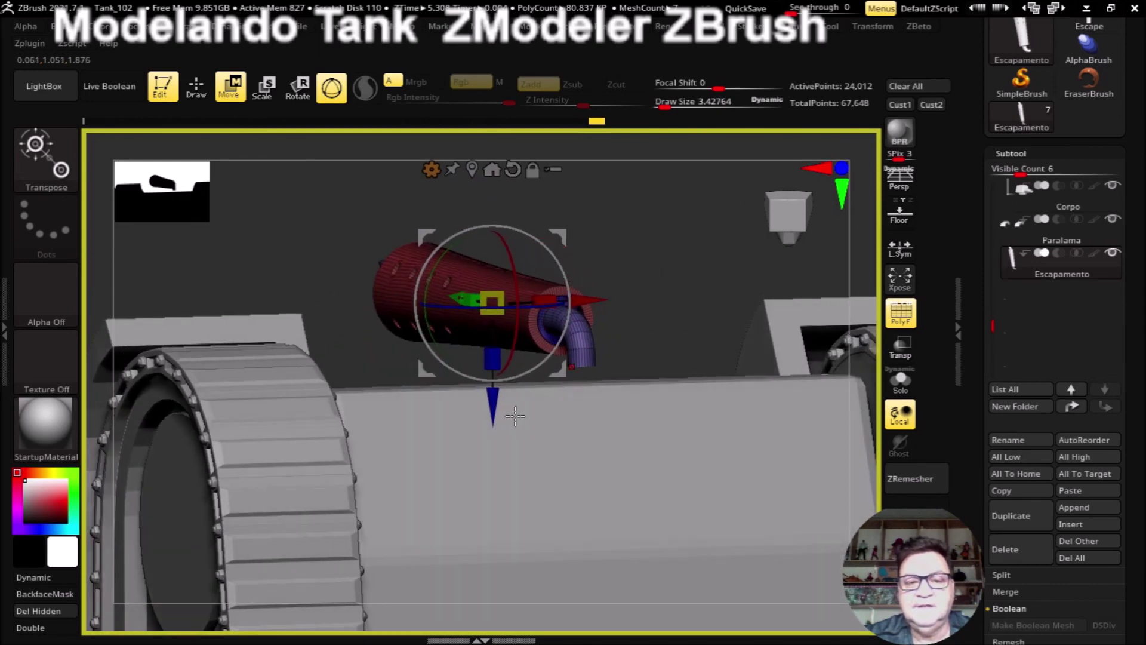
# Step: Lower the exhaust in several nudges until it sits against the rear hull
pyautogui.moveTo(492, 406); pyautogui.dragTo(492, 427)
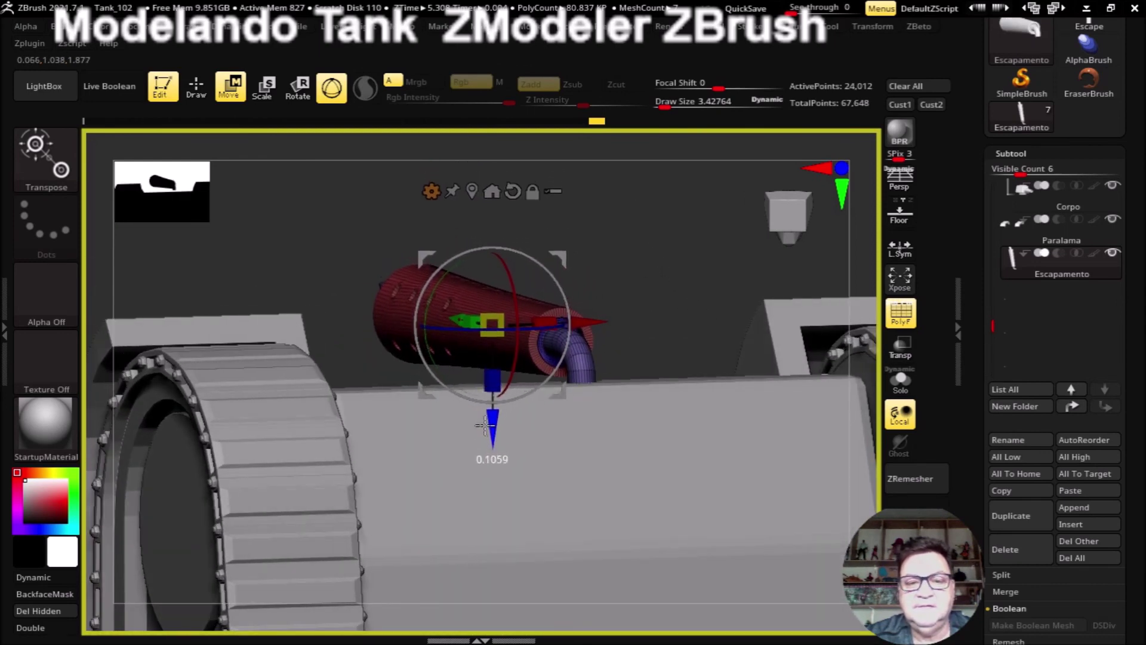
pyautogui.moveTo(641, 274)
pyautogui.mouseDown(button='right')
pyautogui.moveTo(633, 392)
pyautogui.moveTo(514, 513)
pyautogui.moveTo(479, 567)
pyautogui.moveTo(430, 563)
pyautogui.moveTo(384, 492)
pyautogui.moveTo(389, 435)
pyautogui.moveTo(340, 394)
pyautogui.moveTo(349, 382)
pyautogui.mouseUp(button='right')
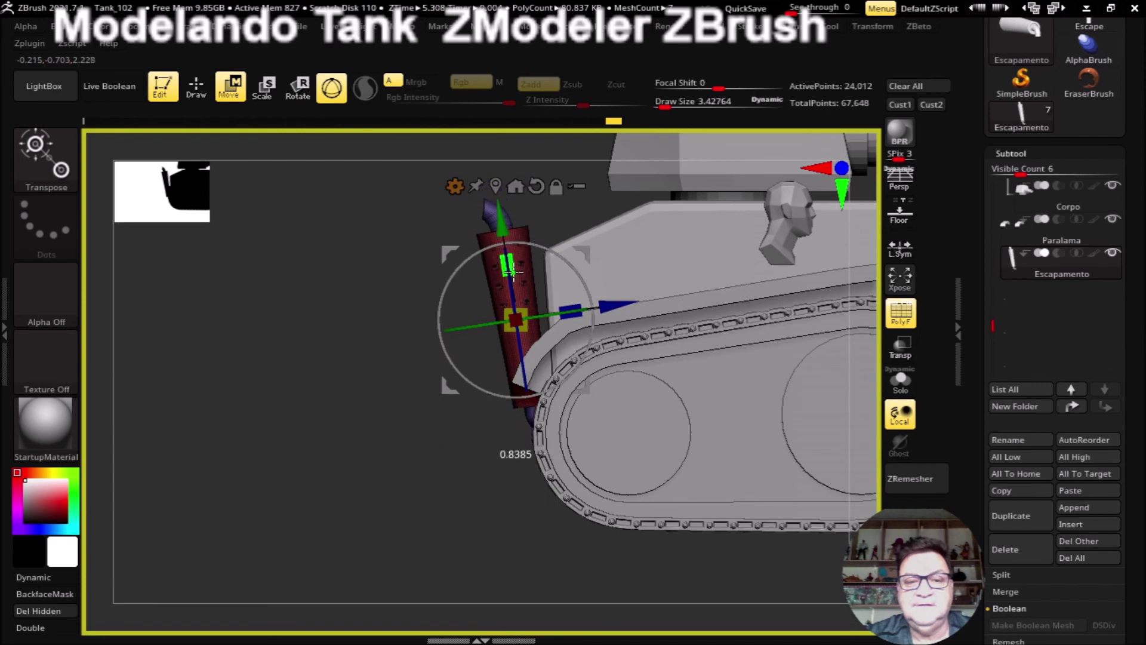
pyautogui.moveTo(509, 270); pyautogui.dragTo(449, 359)
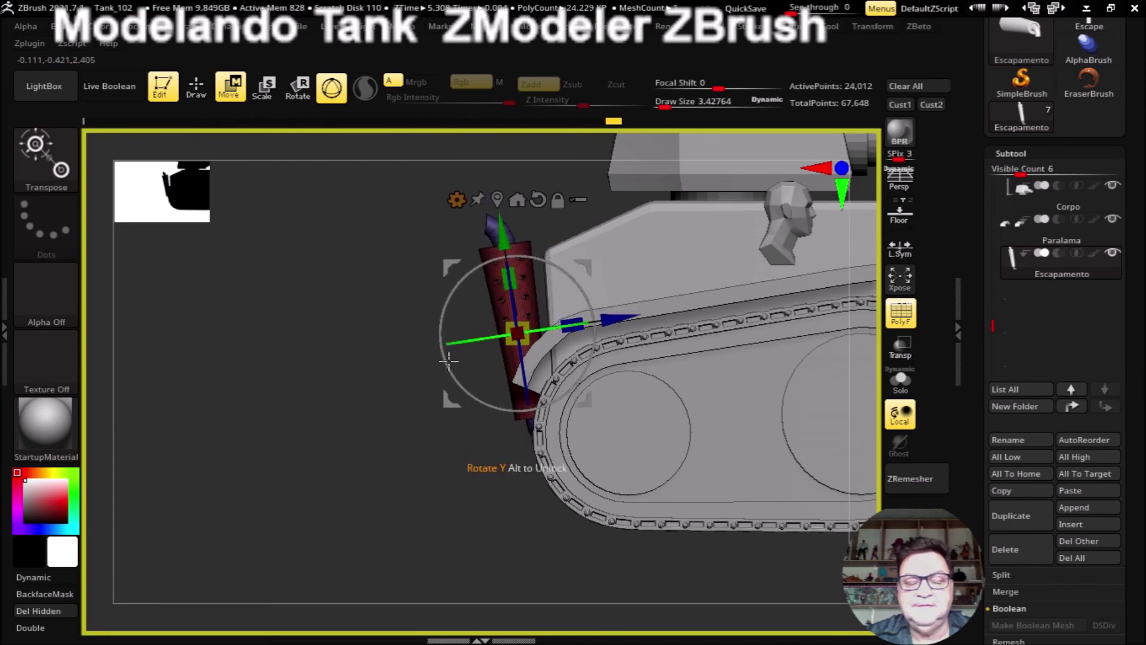
pyautogui.moveTo(449, 358); pyautogui.dragTo(496, 324, button='right')
pyautogui.moveTo(502, 242); pyautogui.dragTo(503, 254)
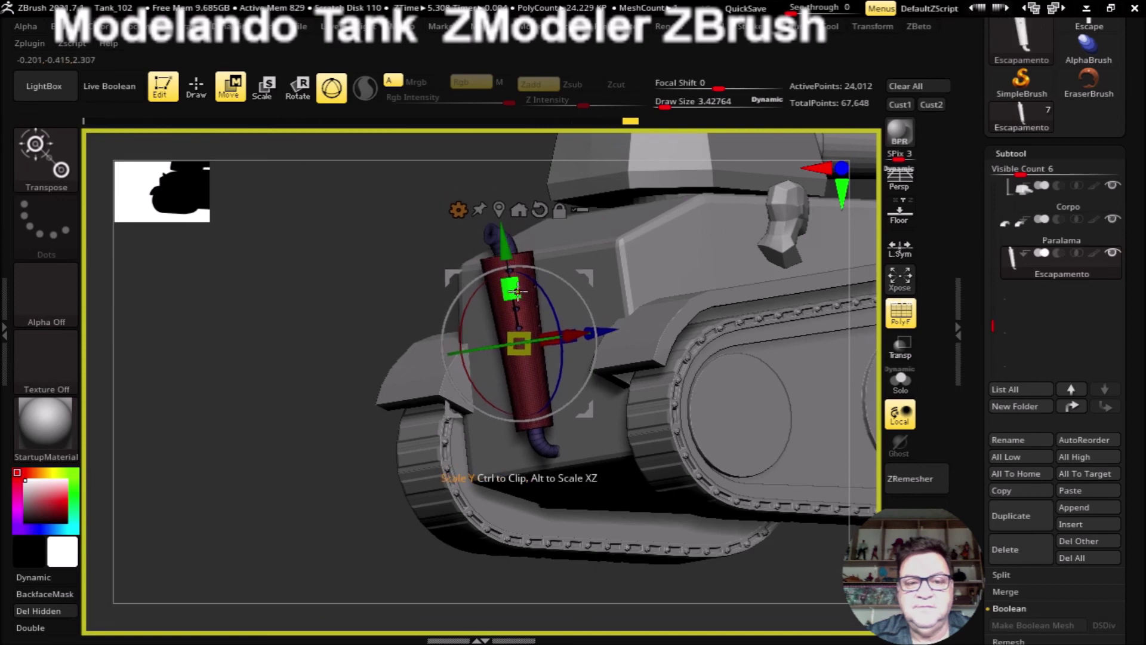
pyautogui.moveTo(504, 254); pyautogui.dragTo(505, 263)
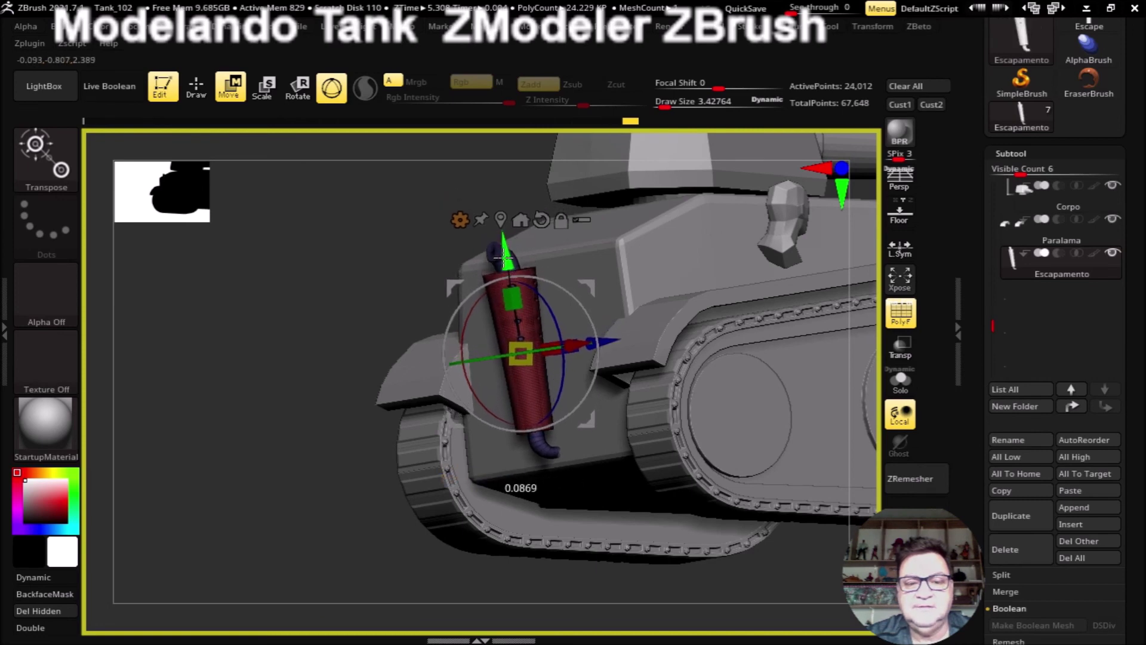
pyautogui.press('y')
pyautogui.keyDown('shift'); pyautogui.moveTo(326, 323); pyautogui.dragTo(538, 559); pyautogui.keyUp('shift')
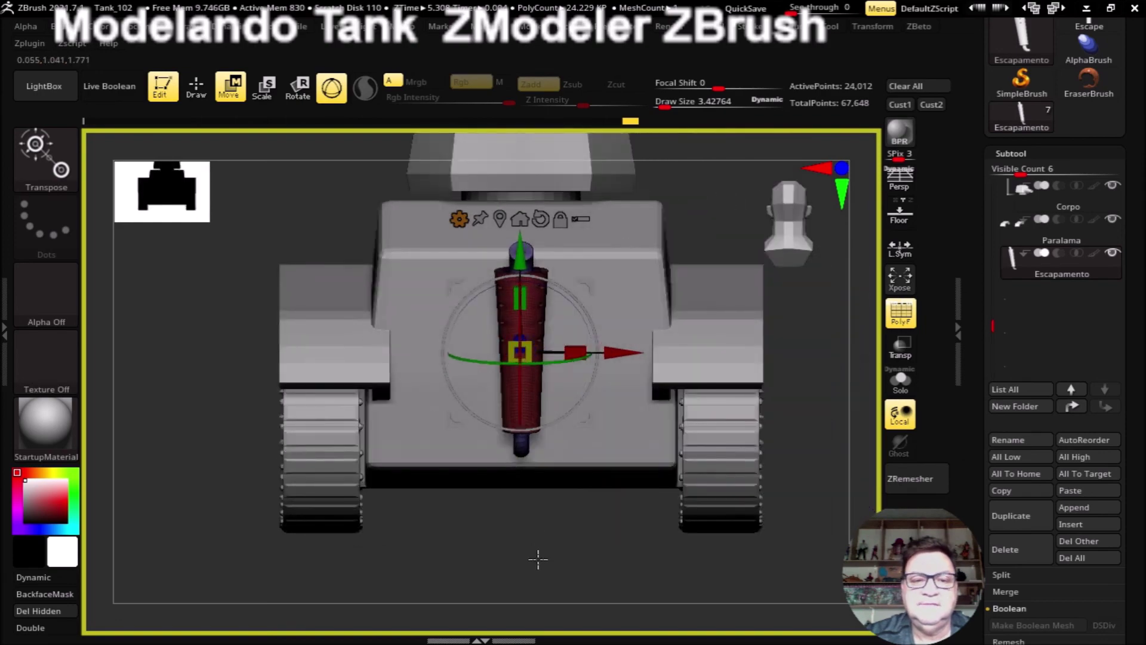
# Step: Slide the red exhaust along Z and nudge it sideways toward the right-hand track
pyautogui.moveTo(521, 564)
pyautogui.mouseDown()
pyautogui.moveTo(551, 555)
pyautogui.moveTo(487, 567)
pyautogui.mouseUp()
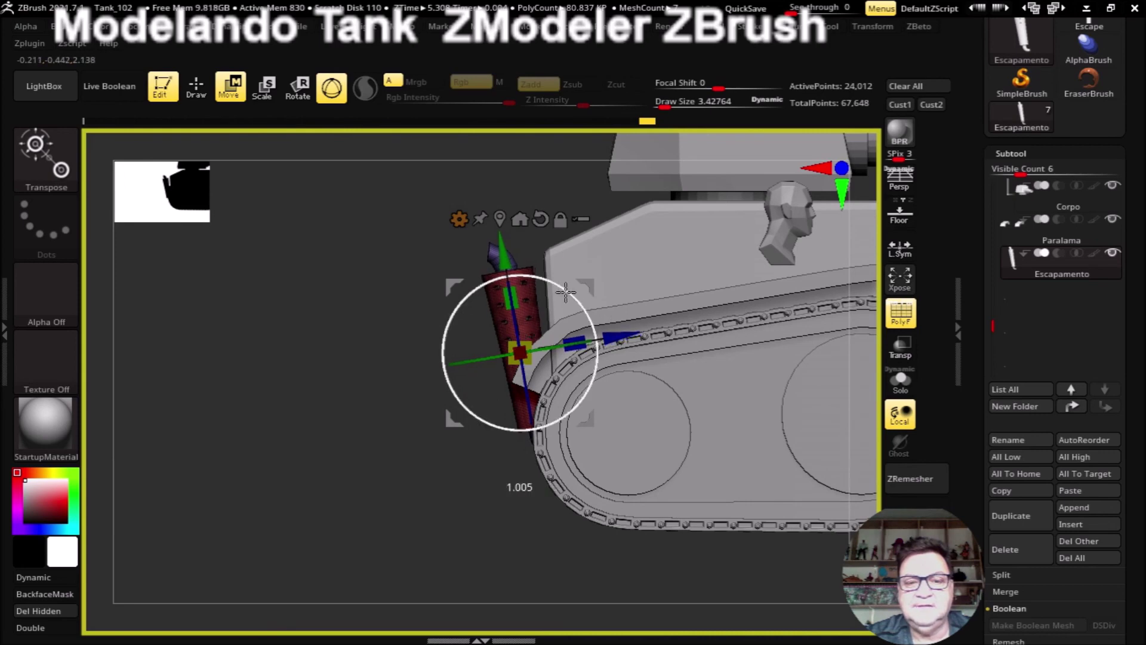
pyautogui.moveTo(457, 503)
pyautogui.mouseDown()
pyautogui.moveTo(626, 512)
pyautogui.moveTo(647, 550)
pyautogui.moveTo(663, 550)
pyautogui.moveTo(678, 397)
pyautogui.moveTo(686, 429)
pyautogui.mouseUp()
pyautogui.moveTo(425, 335); pyautogui.dragTo(434, 337)
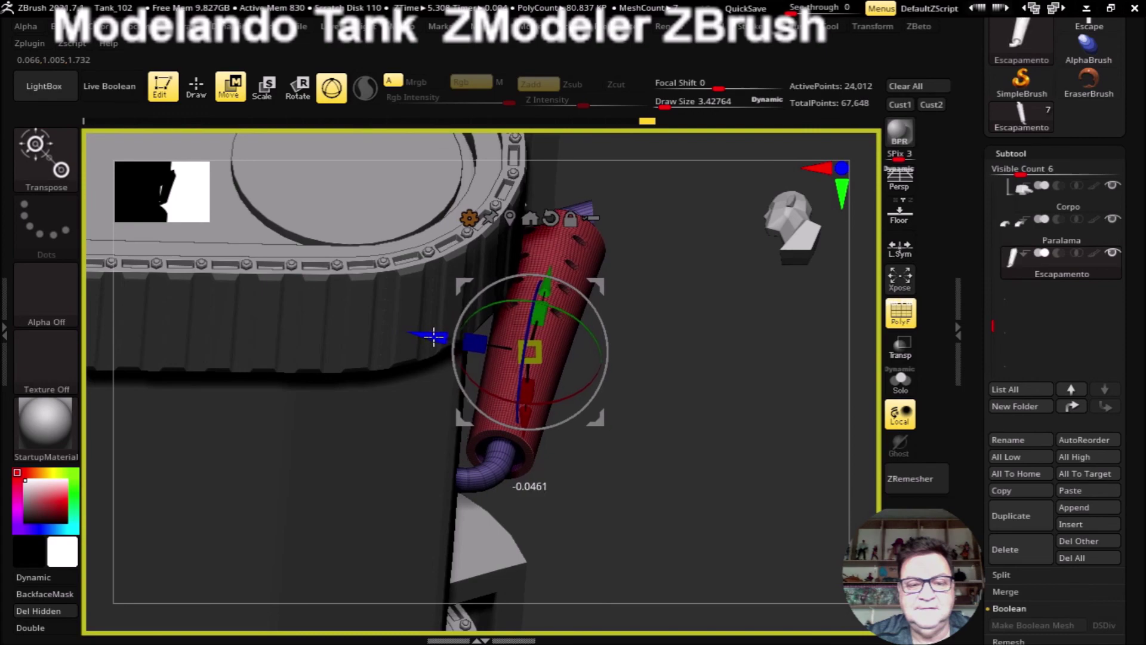
pyautogui.moveTo(690, 502)
pyautogui.mouseDown()
pyautogui.moveTo(727, 463)
pyautogui.moveTo(722, 517)
pyautogui.moveTo(728, 486)
pyautogui.moveTo(699, 524)
pyautogui.moveTo(512, 568)
pyautogui.moveTo(471, 532)
pyautogui.moveTo(543, 559)
pyautogui.moveTo(524, 522)
pyautogui.moveTo(581, 490)
pyautogui.mouseUp()
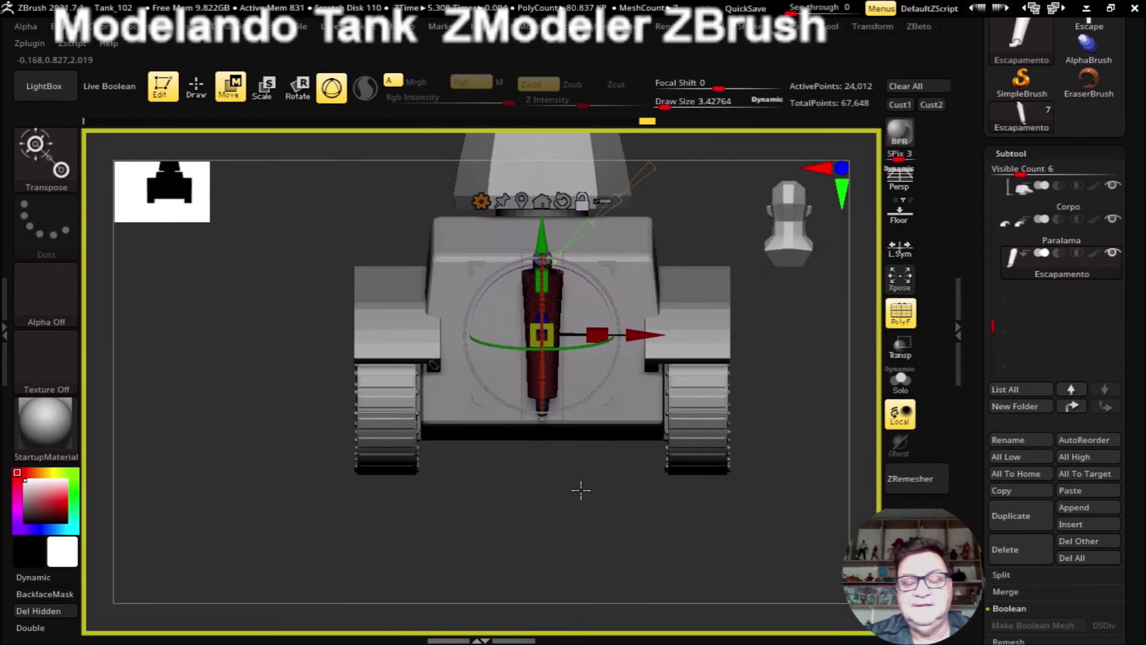
pyautogui.moveTo(639, 452)
pyautogui.mouseDown()
pyautogui.moveTo(625, 537)
pyautogui.moveTo(463, 540)
pyautogui.moveTo(656, 540)
pyautogui.moveTo(625, 366)
pyautogui.moveTo(705, 334)
pyautogui.mouseUp()
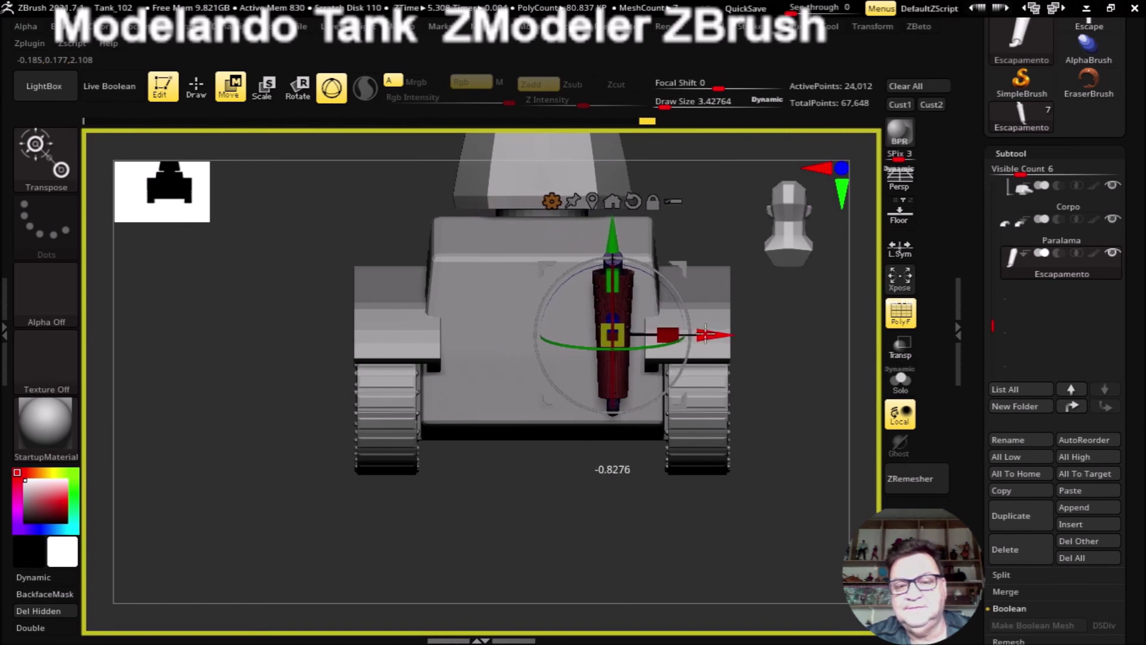
pyautogui.moveTo(706, 334); pyautogui.dragTo(704, 334)
pyautogui.moveTo(710, 536)
pyautogui.mouseDown()
pyautogui.moveTo(479, 566)
pyautogui.moveTo(568, 575)
pyautogui.moveTo(560, 558)
pyautogui.moveTo(594, 587)
pyautogui.moveTo(548, 453)
pyautogui.mouseUp()
# Step: Switch to ZModeler, turn on PolyF polygroup display, and zoom in on the exhaust's bent tube
pyautogui.press('q')
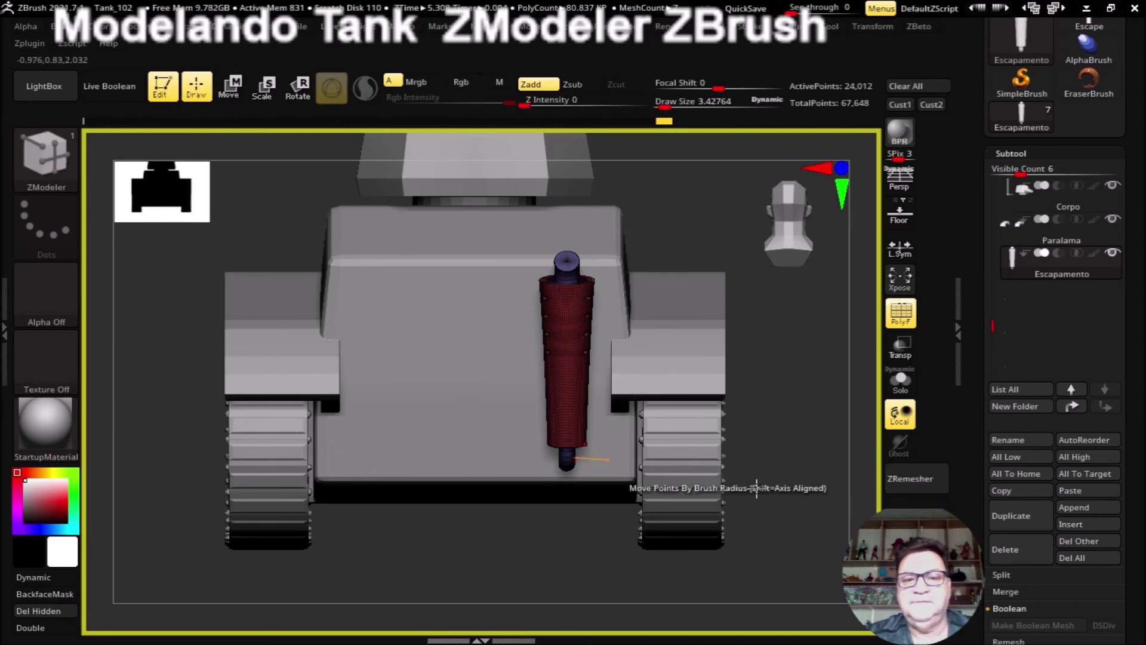
pyautogui.moveTo(788, 499); pyautogui.dragTo(895, 330)
pyautogui.moveTo(789, 478)
pyautogui.mouseDown()
pyautogui.moveTo(780, 461)
pyautogui.moveTo(614, 550)
pyautogui.moveTo(661, 563)
pyautogui.moveTo(645, 550)
pyautogui.moveTo(621, 579)
pyautogui.moveTo(521, 595)
pyautogui.moveTo(396, 542)
pyautogui.moveTo(544, 554)
pyautogui.moveTo(525, 540)
pyautogui.moveTo(563, 567)
pyautogui.moveTo(797, 437)
pyautogui.moveTo(788, 535)
pyautogui.moveTo(822, 417)
pyautogui.moveTo(785, 412)
pyautogui.moveTo(796, 449)
pyautogui.moveTo(872, 340)
pyautogui.mouseUp()
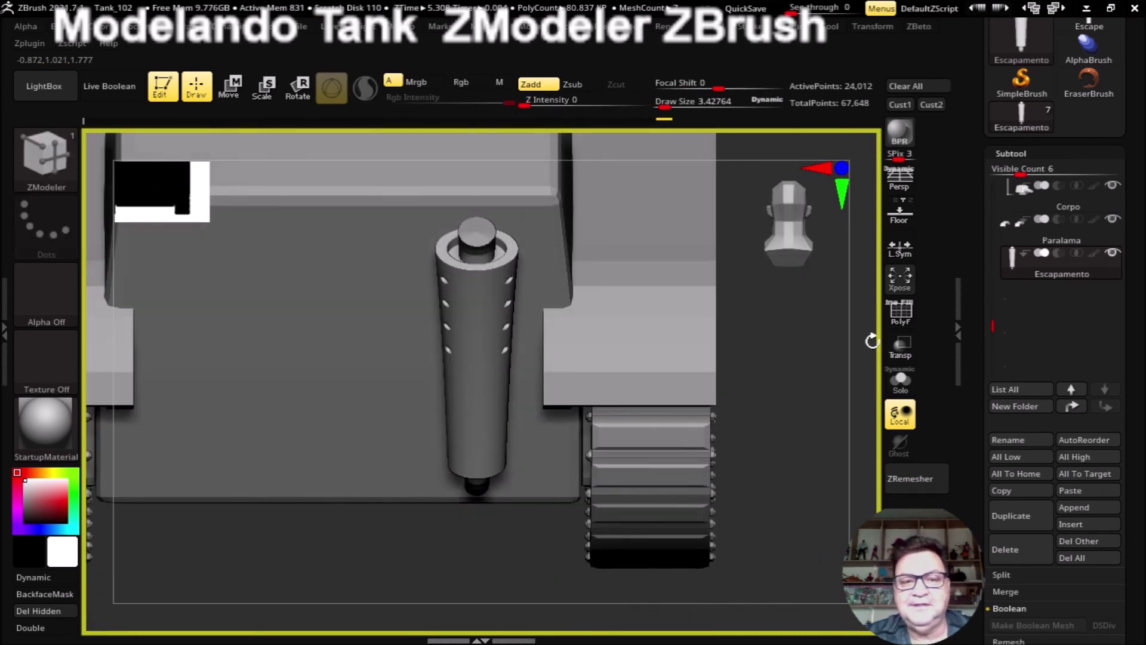
pyautogui.click(897, 320)
pyautogui.moveTo(806, 361)
pyautogui.mouseDown()
pyautogui.moveTo(598, 170)
pyautogui.moveTo(599, 184)
pyautogui.mouseUp()
pyautogui.moveTo(590, 144); pyautogui.dragTo(512, 159)
pyautogui.moveTo(259, 297)
pyautogui.keyDown('shift'); pyautogui.mouseDown()
pyautogui.moveTo(246, 295)
pyautogui.moveTo(312, 332)
pyautogui.moveTo(389, 332)
pyautogui.moveTo(403, 279)
pyautogui.moveTo(430, 281)
pyautogui.moveTo(414, 209)
pyautogui.moveTo(476, 197)
pyautogui.mouseUp(); pyautogui.keyUp('shift')
pyautogui.press('ctrl')
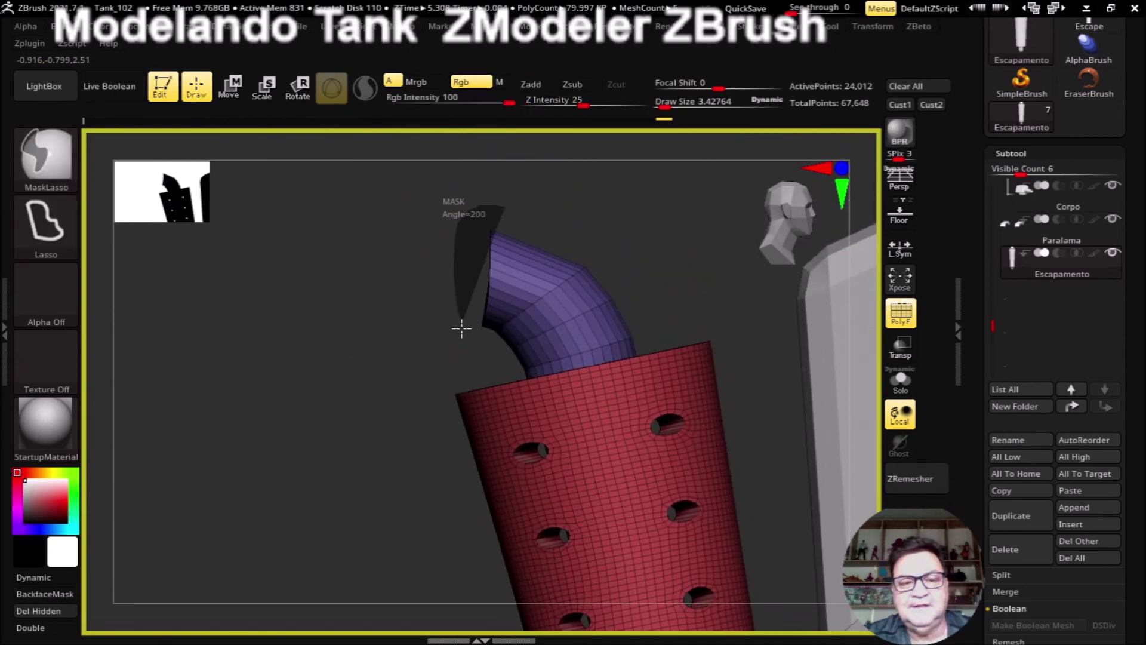
# Step: Mask all but the tube's open end and stretch it upward with the gizmo's Y scale
pyautogui.keyDown('ctrl'); pyautogui.click(502, 211); pyautogui.keyUp('ctrl')
pyautogui.press('w')
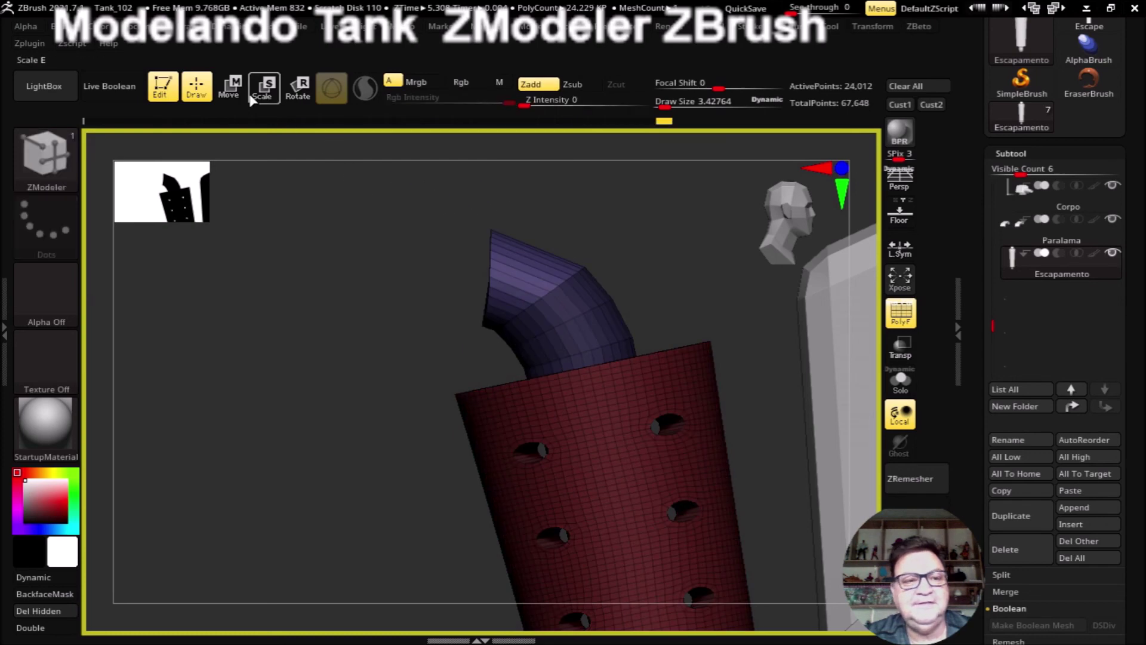
pyautogui.moveTo(409, 273); pyautogui.dragTo(493, 296)
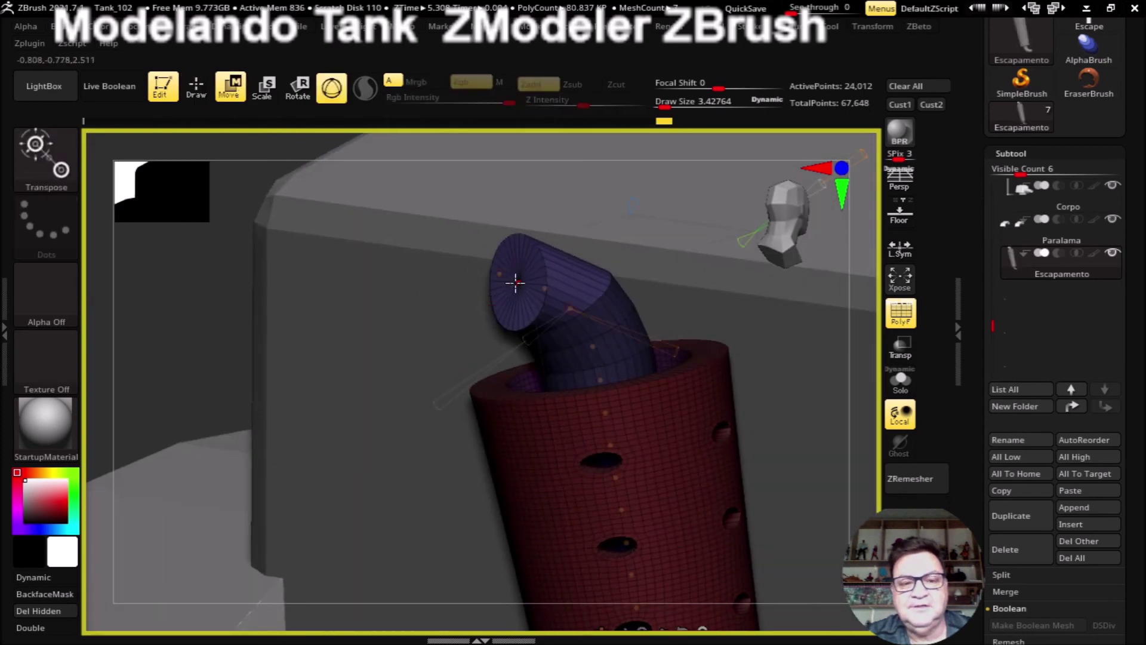
pyautogui.press('y')
pyautogui.moveTo(215, 294); pyautogui.dragTo(217, 290)
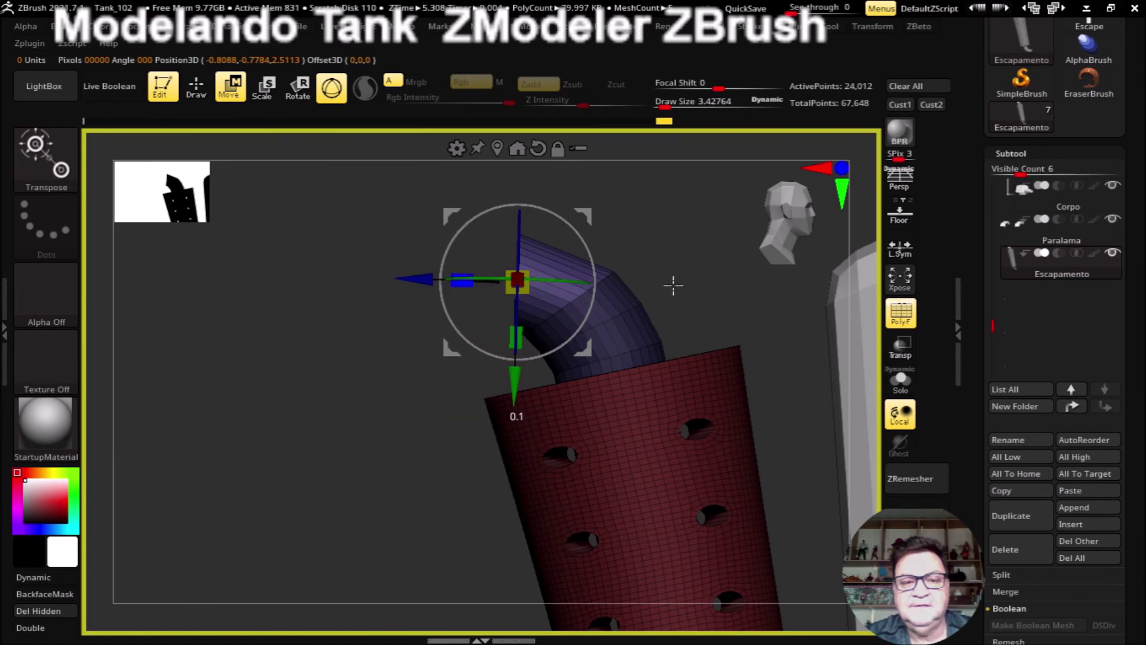
pyautogui.moveTo(418, 361); pyautogui.dragTo(476, 370)
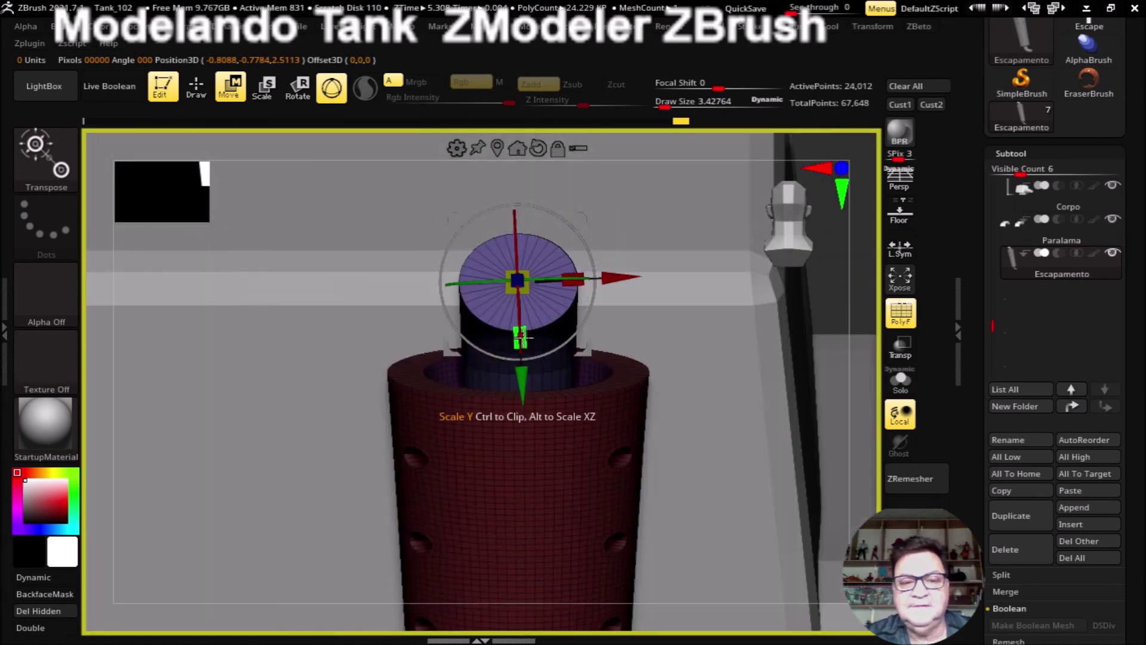
pyautogui.moveTo(521, 338); pyautogui.dragTo(524, 351)
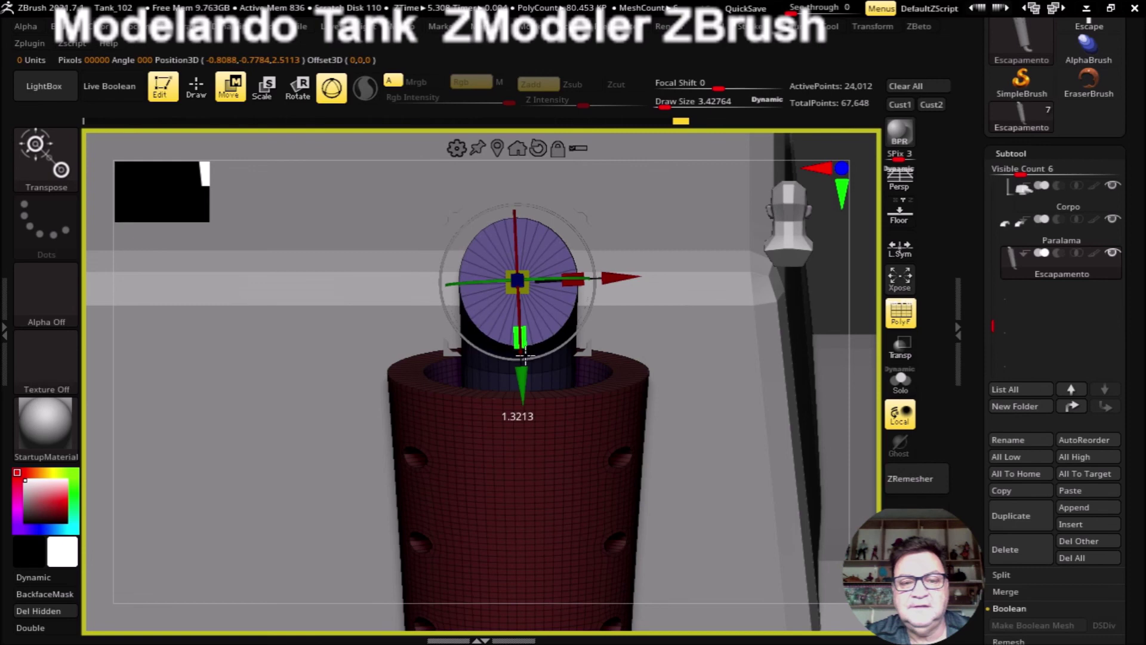
pyautogui.click(557, 146)
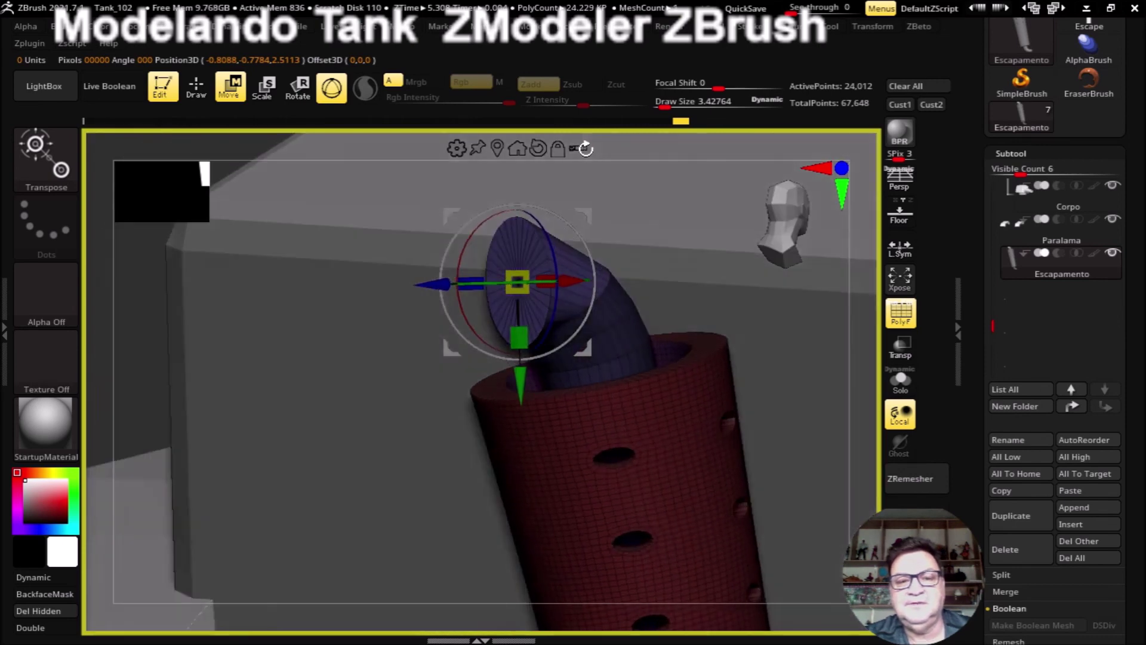
pyautogui.moveTo(495, 299); pyautogui.dragTo(442, 245)
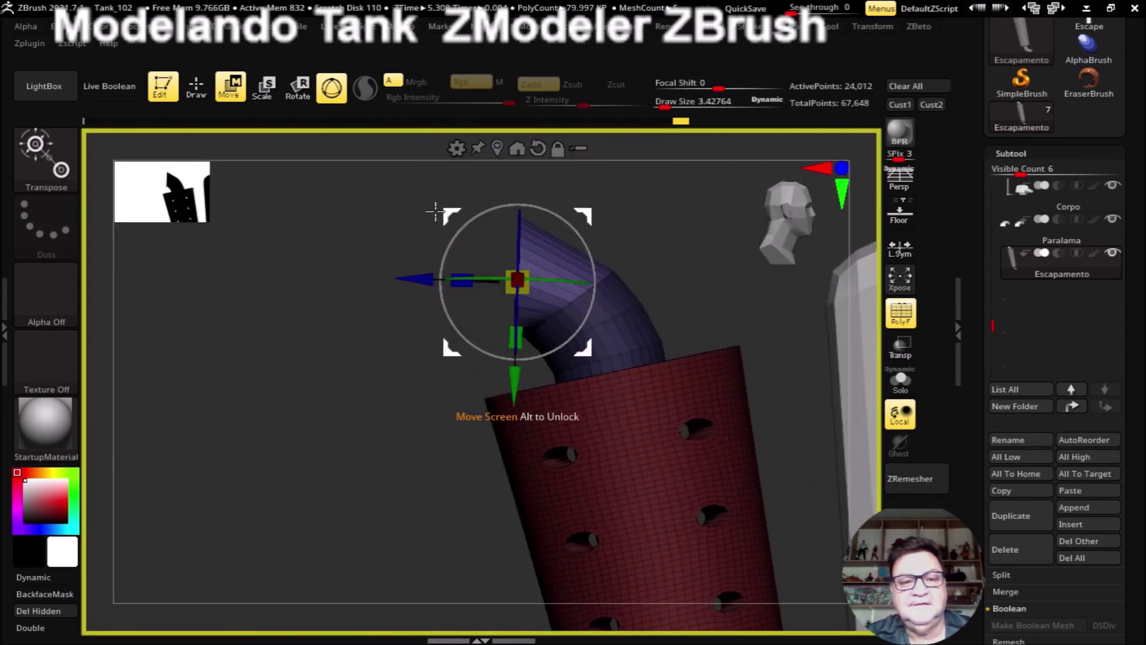
# Step: Move the tube end along Z and Y, then widen its opening about 1.19 times in X
pyautogui.click(195, 90)
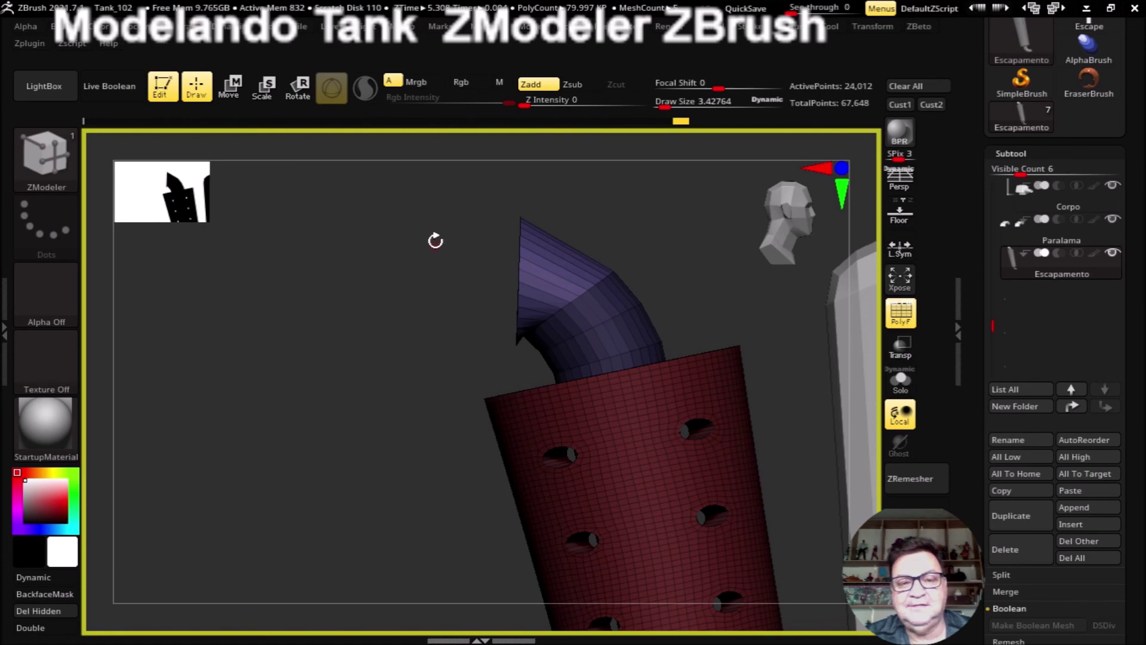
pyautogui.click(231, 87)
pyautogui.moveTo(436, 273); pyautogui.dragTo(406, 276)
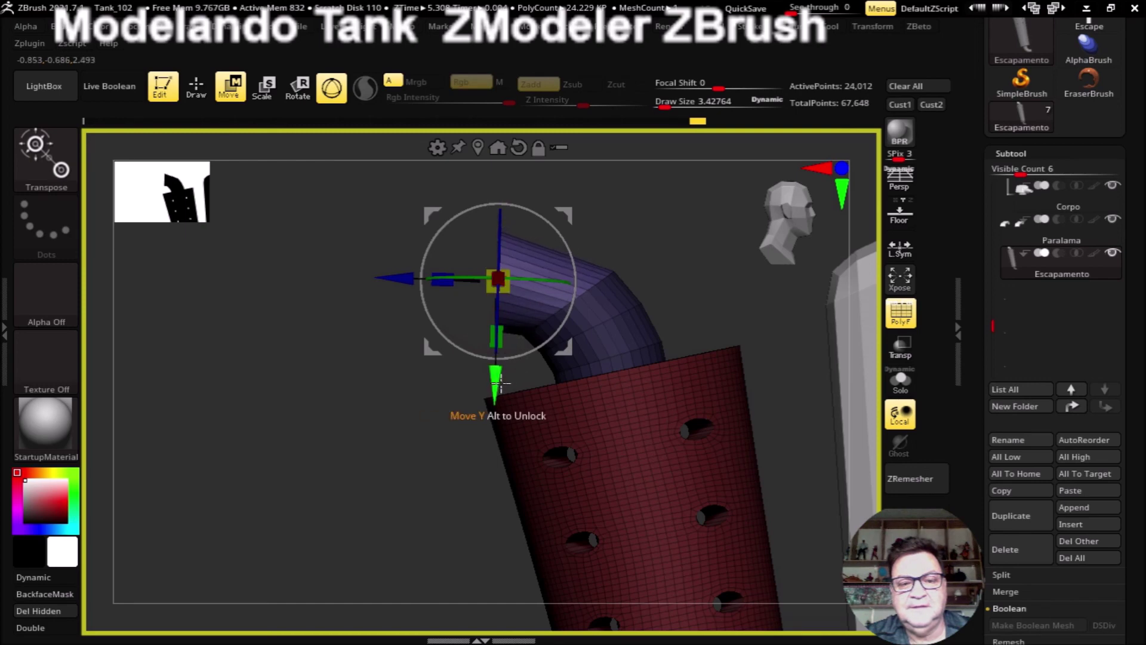
pyautogui.moveTo(500, 382); pyautogui.dragTo(497, 374)
pyautogui.moveTo(394, 415); pyautogui.dragTo(489, 410)
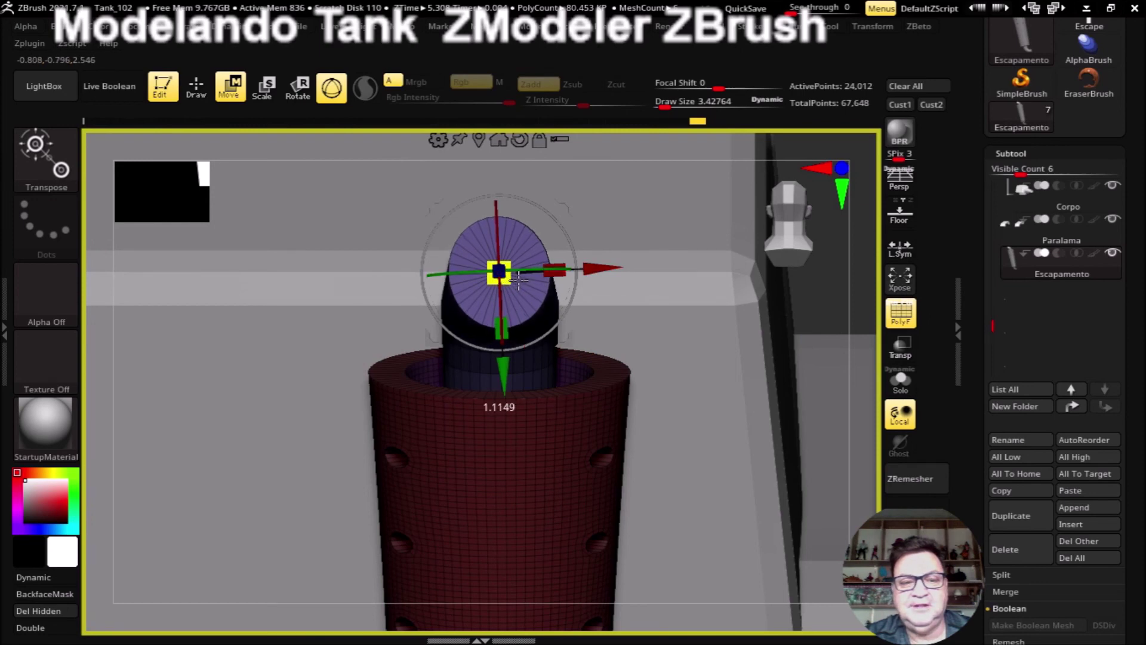
pyautogui.moveTo(557, 263); pyautogui.dragTo(570, 260)
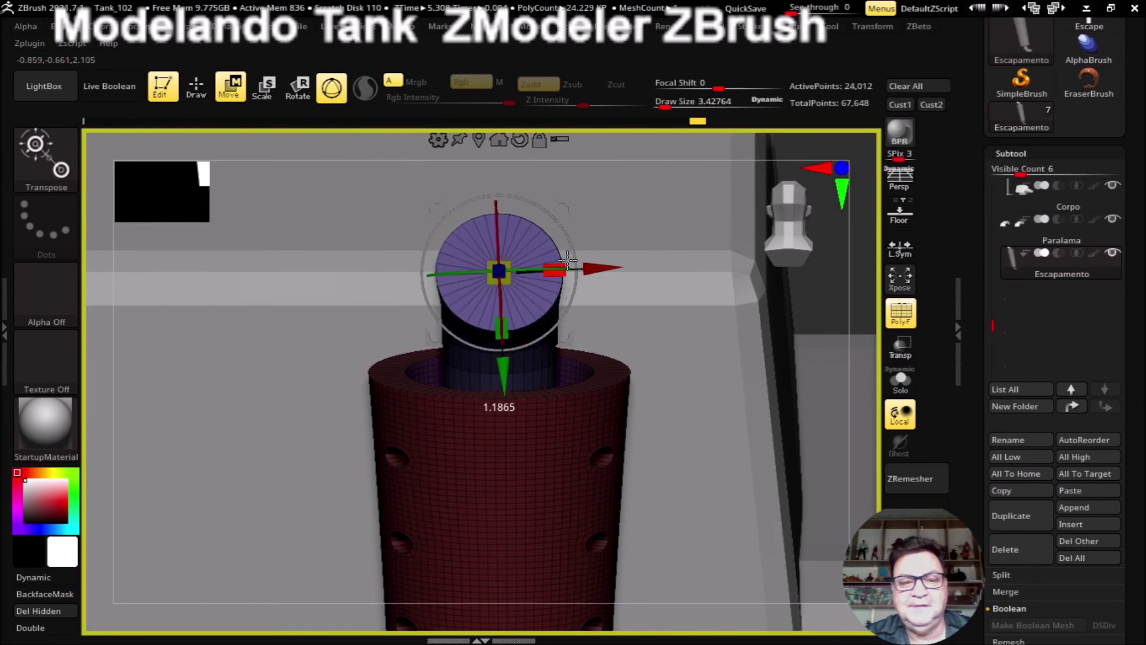
pyautogui.moveTo(822, 290); pyautogui.dragTo(709, 289)
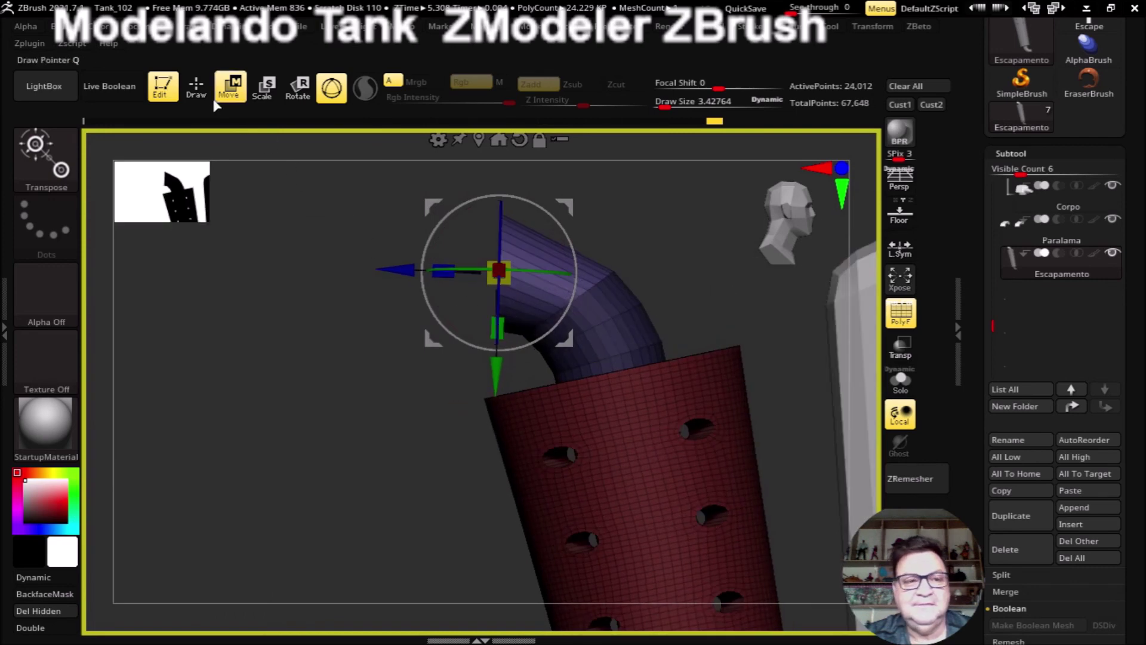
pyautogui.press('q')
pyautogui.keyDown('alt'); pyautogui.moveTo(379, 359); pyautogui.dragTo(368, 296); pyautogui.keyUp('alt')
pyautogui.moveTo(353, 340)
pyautogui.keyDown('alt'); pyautogui.mouseDown()
pyautogui.moveTo(284, 366)
pyautogui.moveTo(341, 382)
pyautogui.moveTo(310, 435)
pyautogui.moveTo(325, 422)
pyautogui.mouseUp(); pyautogui.keyUp('alt')
pyautogui.moveTo(353, 285)
pyautogui.mouseDown()
pyautogui.moveTo(371, 199)
pyautogui.moveTo(406, 266)
pyautogui.moveTo(388, 242)
pyautogui.moveTo(404, 249)
pyautogui.mouseUp()
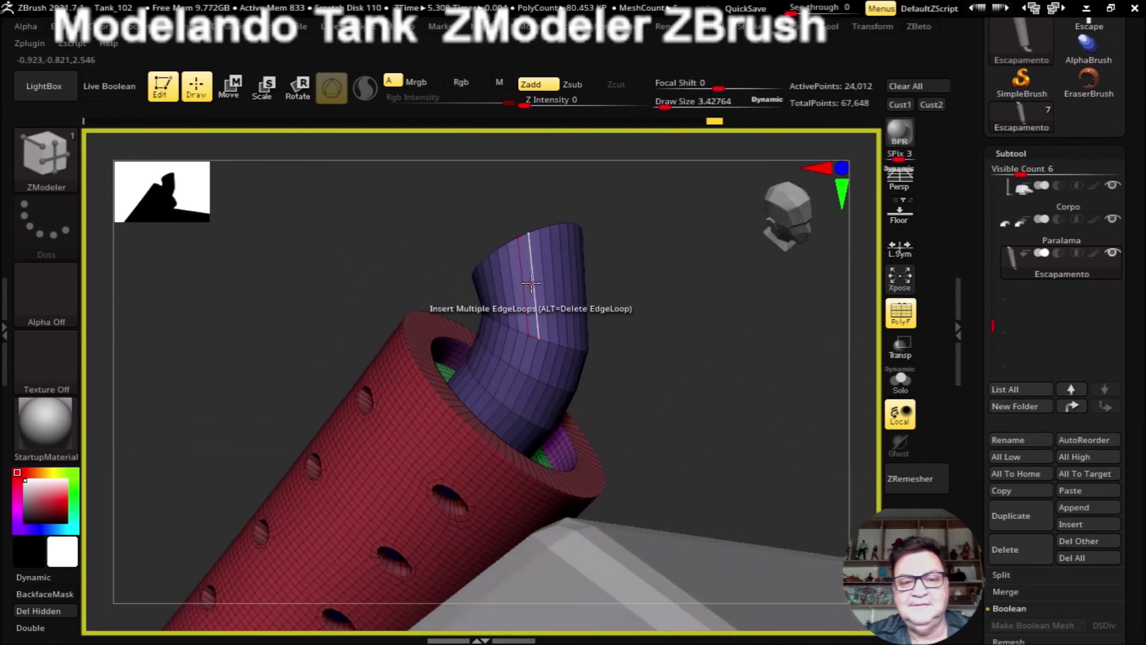
# Step: Insert a single edge loop across the bent purple tube
pyautogui.press('space')
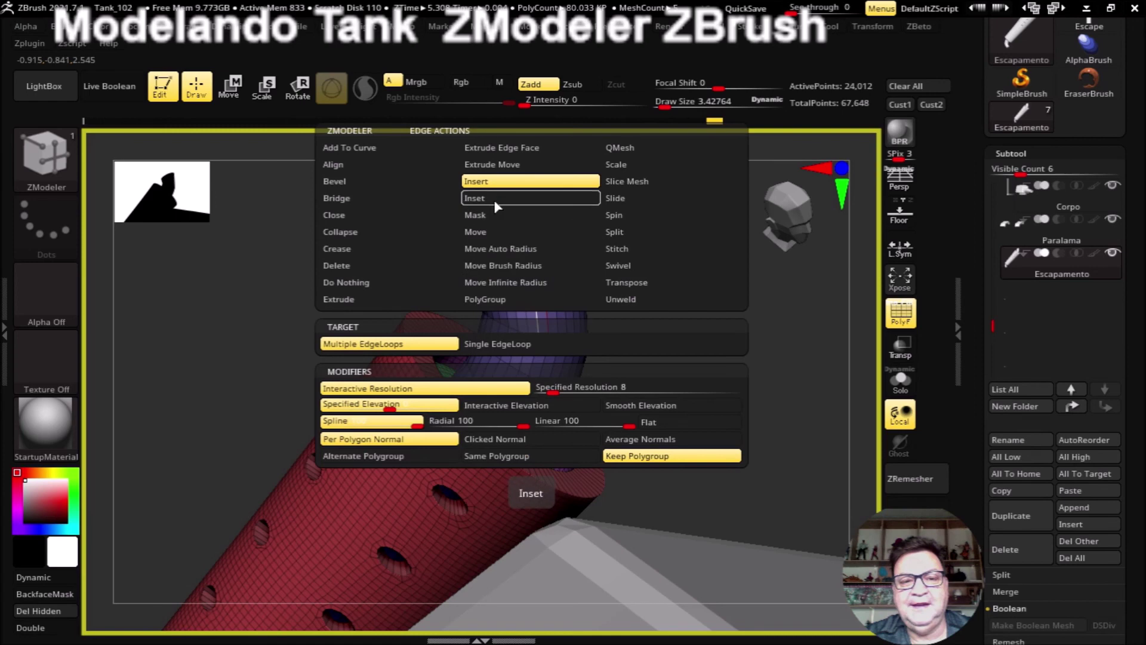
pyautogui.click(508, 347)
pyautogui.click(534, 279)
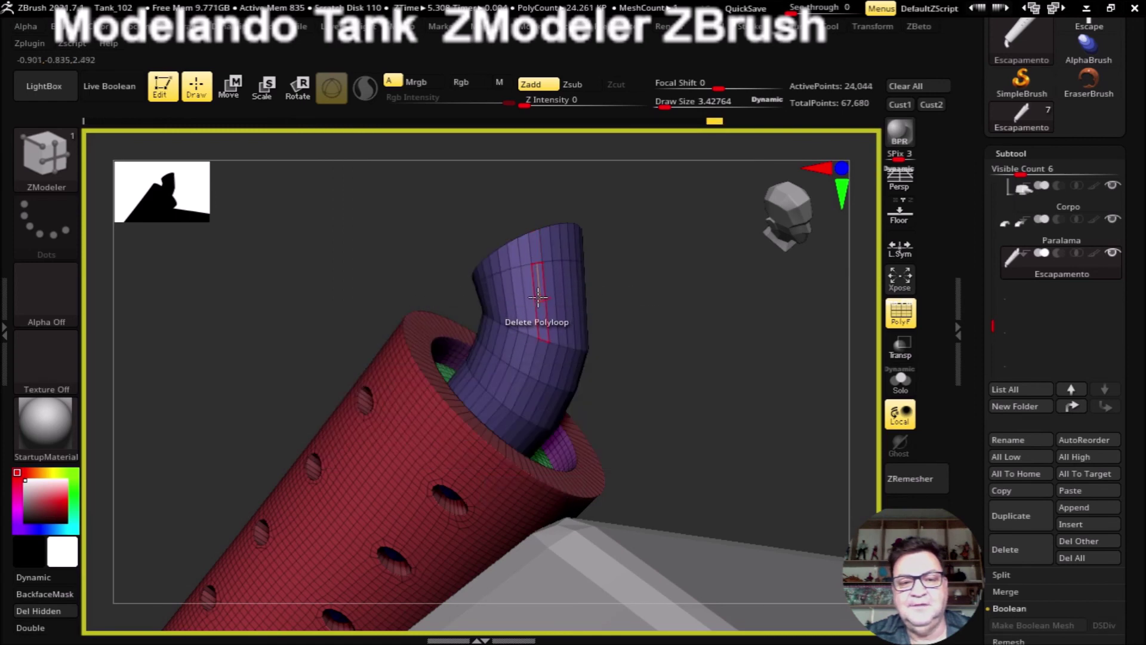
pyautogui.moveTo(378, 251); pyautogui.dragTo(439, 256)
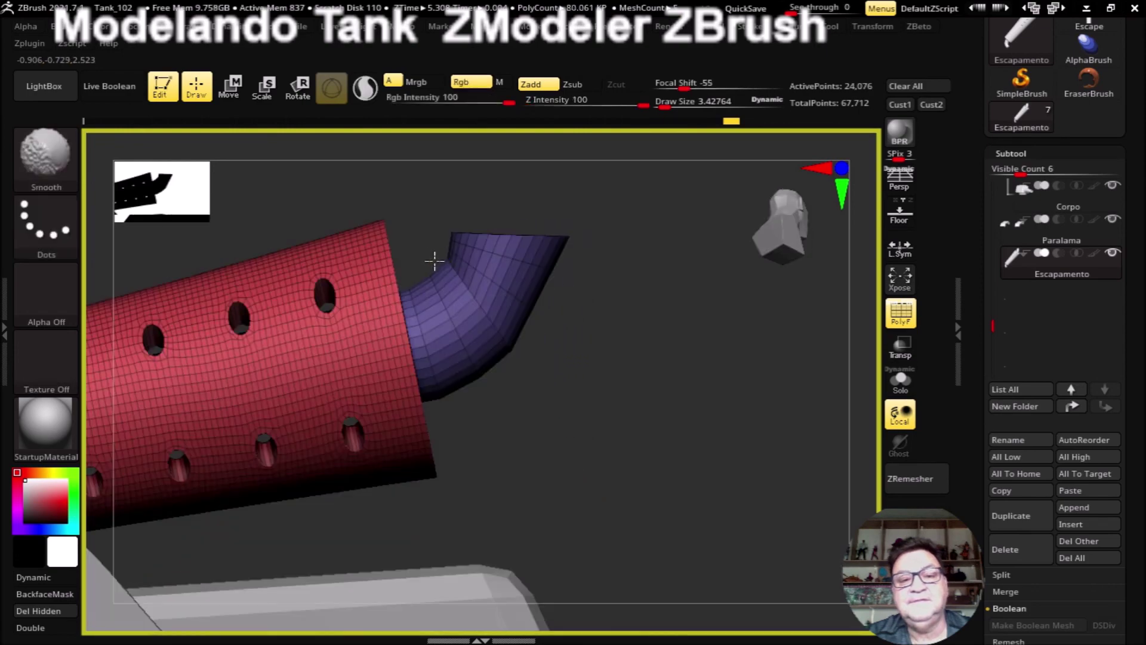
pyautogui.moveTo(633, 361)
pyautogui.mouseDown()
pyautogui.moveTo(685, 397)
pyautogui.moveTo(719, 399)
pyautogui.moveTo(750, 432)
pyautogui.moveTo(795, 342)
pyautogui.moveTo(685, 363)
pyautogui.moveTo(381, 269)
pyautogui.moveTo(384, 316)
pyautogui.moveTo(378, 274)
pyautogui.moveTo(400, 364)
pyautogui.moveTo(373, 338)
pyautogui.moveTo(571, 351)
pyautogui.mouseUp()
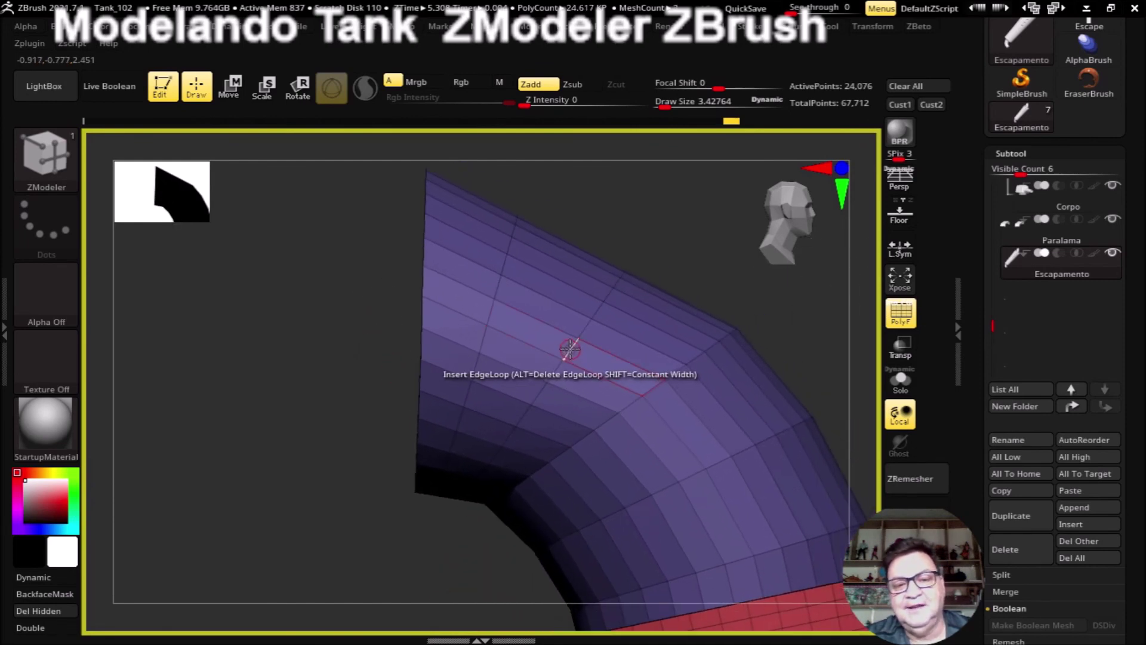
# Step: Scale up two complete edge loops at the tube's bend to round it out
pyautogui.press('space')
pyautogui.click(649, 167)
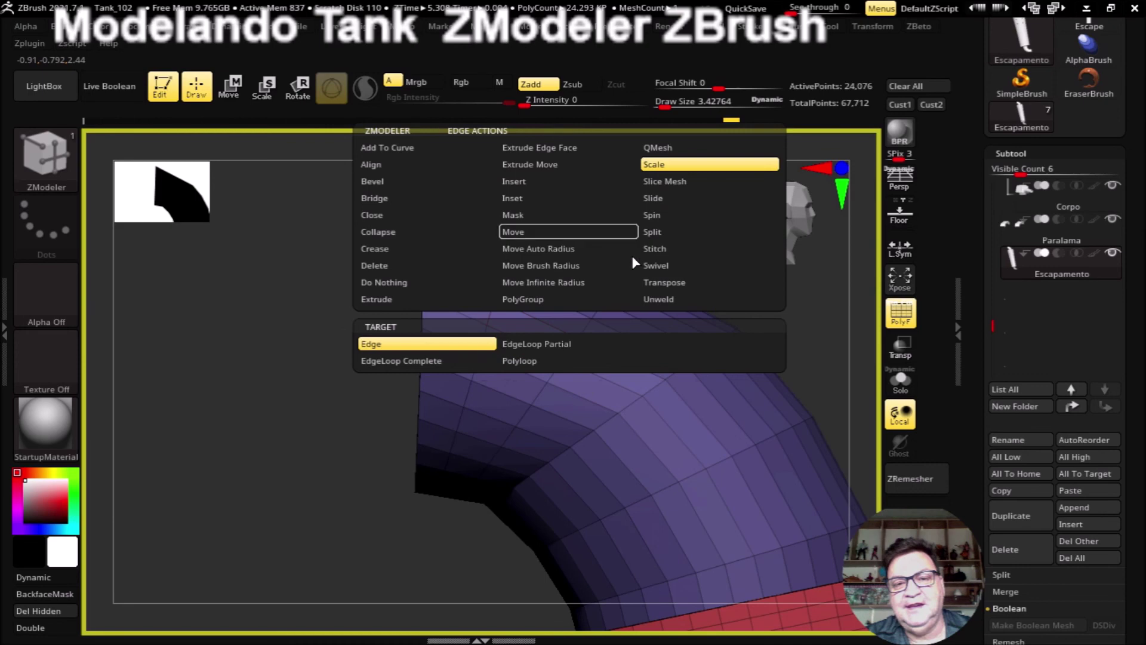
pyautogui.click(452, 362)
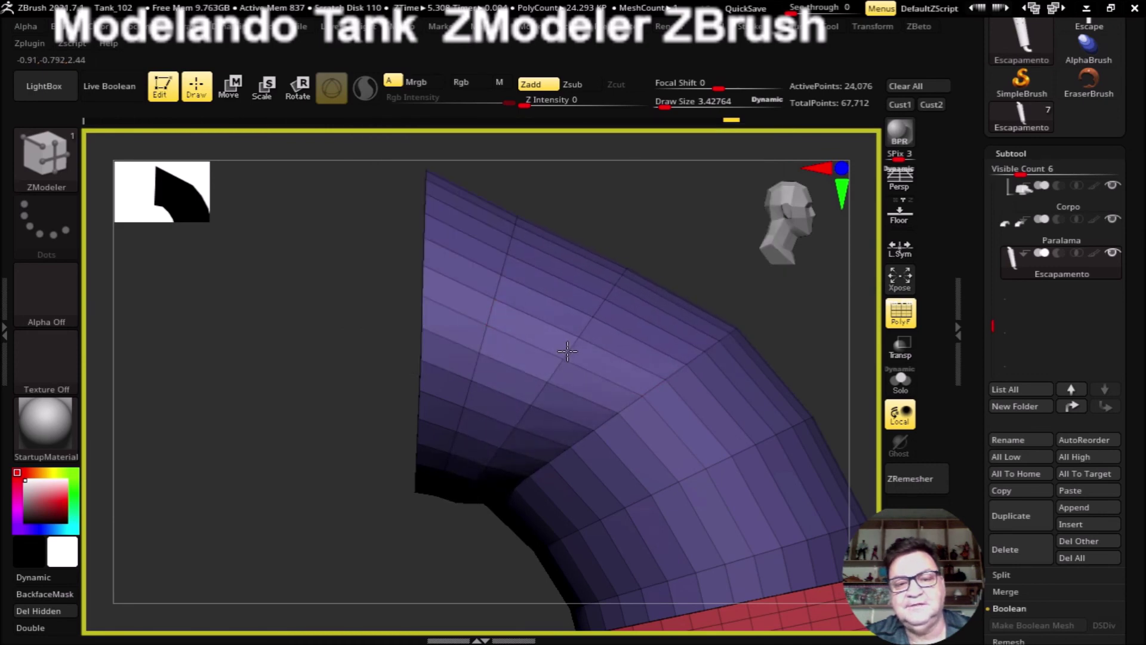
pyautogui.moveTo(500, 328); pyautogui.dragTo(490, 321)
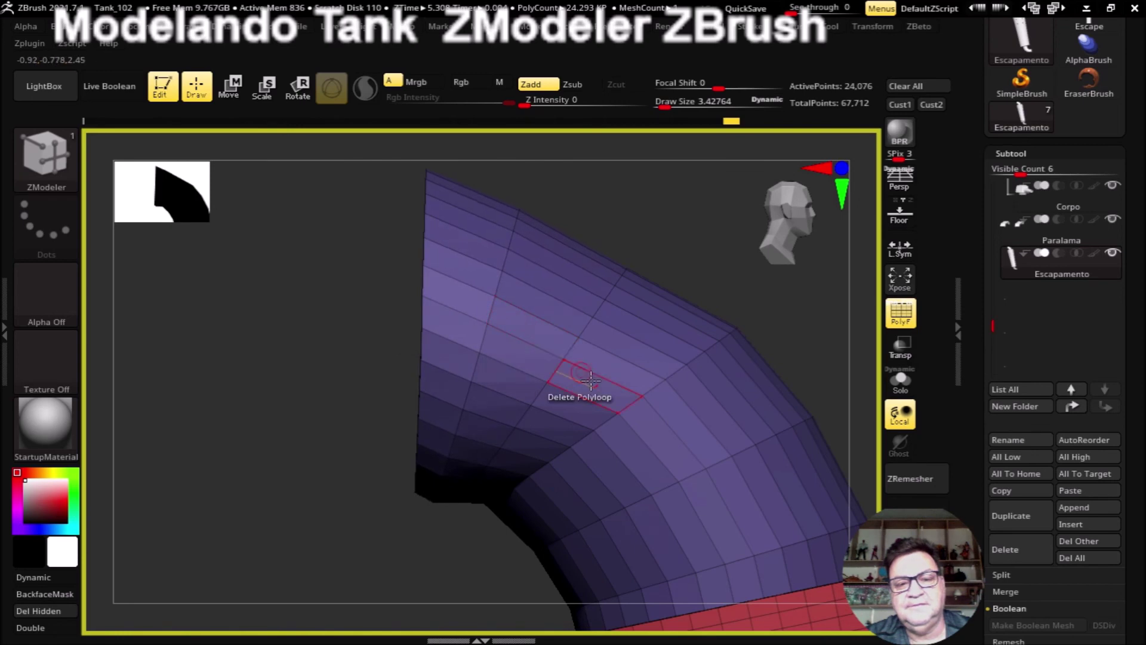
pyautogui.moveTo(627, 399); pyautogui.dragTo(624, 408)
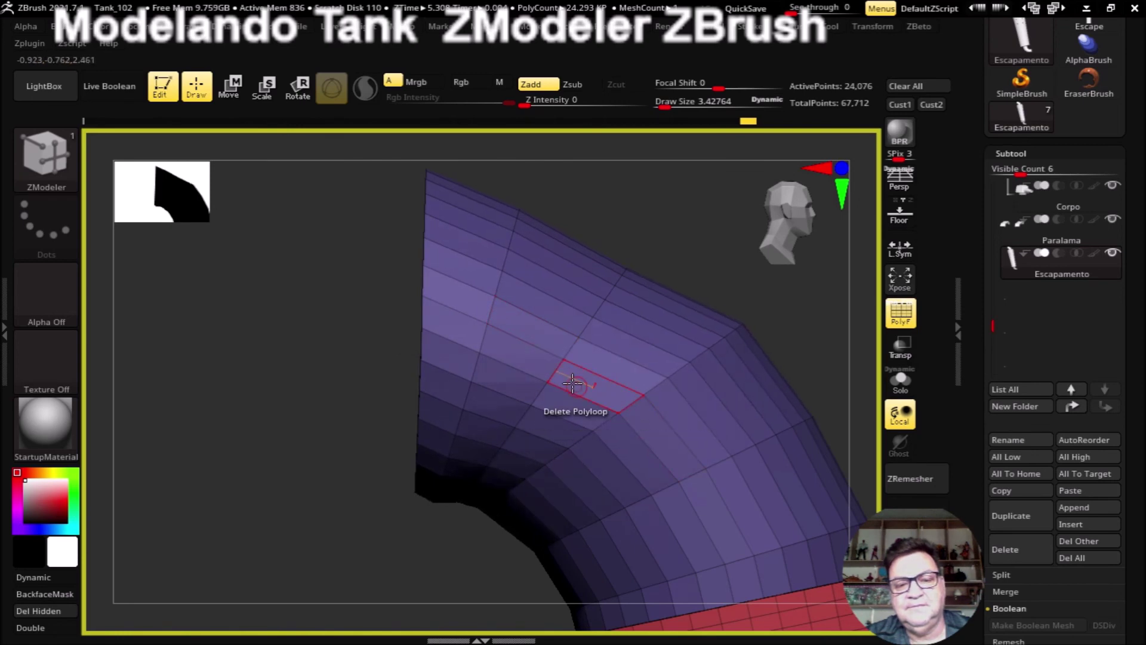
pyautogui.moveTo(466, 573)
pyautogui.mouseDown()
pyautogui.moveTo(451, 543)
pyautogui.moveTo(469, 526)
pyautogui.moveTo(512, 526)
pyautogui.moveTo(456, 531)
pyautogui.moveTo(359, 418)
pyautogui.mouseUp()
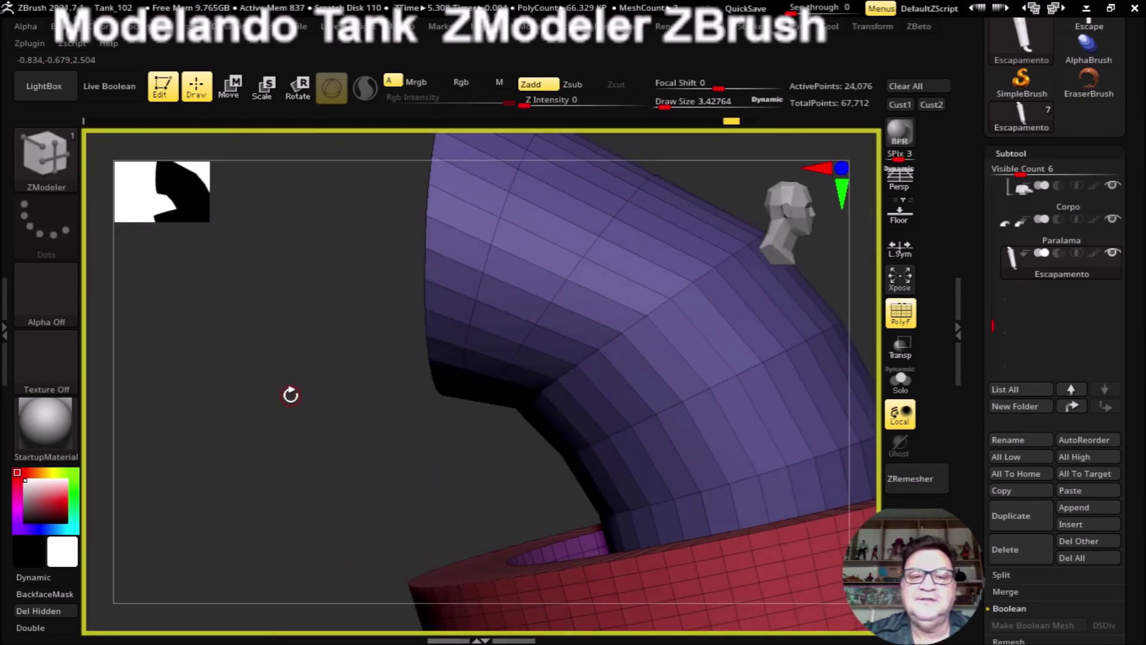
pyautogui.moveTo(317, 432)
pyautogui.mouseDown()
pyautogui.moveTo(270, 347)
pyautogui.moveTo(851, 524)
pyautogui.moveTo(595, 379)
pyautogui.moveTo(530, 605)
pyautogui.mouseUp()
pyautogui.moveTo(450, 630)
pyautogui.mouseDown()
pyautogui.moveTo(396, 593)
pyautogui.moveTo(471, 593)
pyautogui.mouseUp()
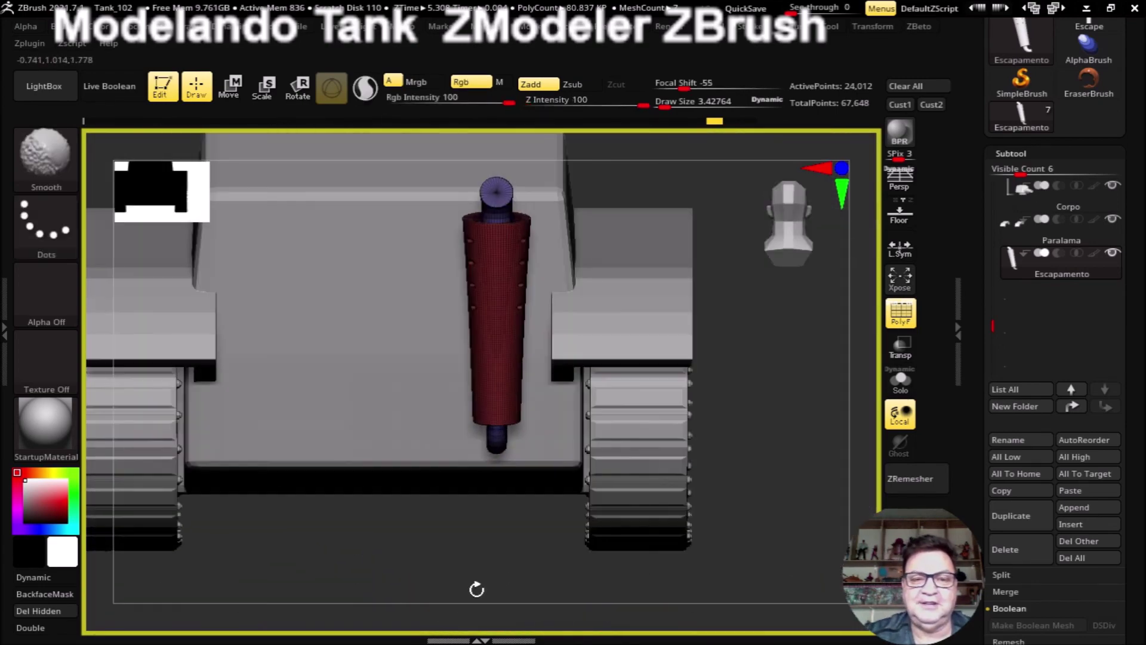
# Step: Hide the exhaust's polyframe and switch to Move with an axis-aligned gizmo
pyautogui.moveTo(785, 451)
pyautogui.mouseDown()
pyautogui.moveTo(801, 469)
pyautogui.moveTo(778, 399)
pyautogui.moveTo(795, 459)
pyautogui.moveTo(768, 486)
pyautogui.moveTo(803, 473)
pyautogui.moveTo(756, 481)
pyautogui.moveTo(786, 476)
pyautogui.moveTo(712, 419)
pyautogui.mouseUp()
pyautogui.hotkey('shift', 'f')
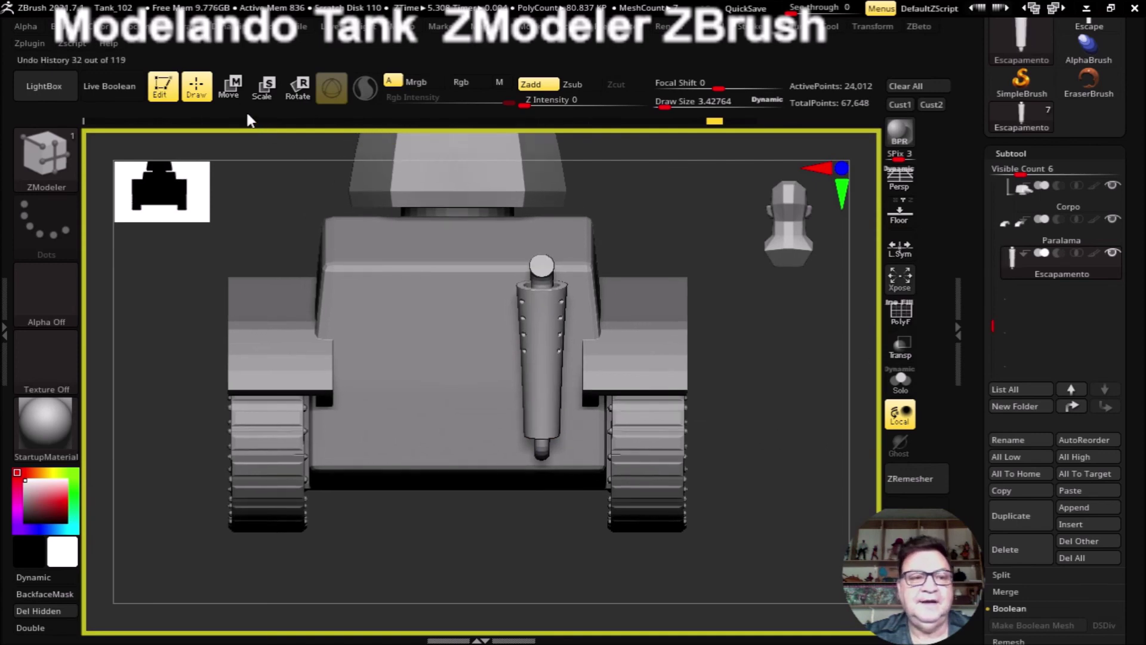
pyautogui.click(230, 87)
pyautogui.keyDown('alt'); pyautogui.moveTo(742, 307); pyautogui.dragTo(513, 222); pyautogui.keyUp('alt')
pyautogui.keyDown('alt'); pyautogui.moveTo(551, 445); pyautogui.dragTo(551, 536); pyautogui.keyUp('alt')
pyautogui.click(567, 306)
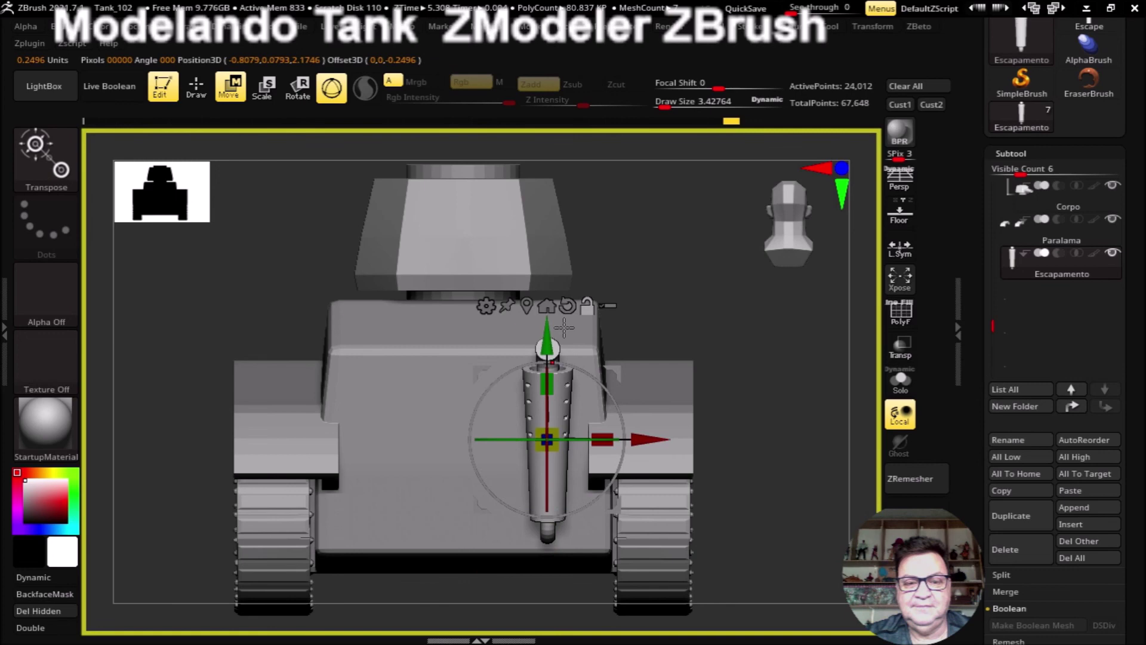
pyautogui.click(873, 26)
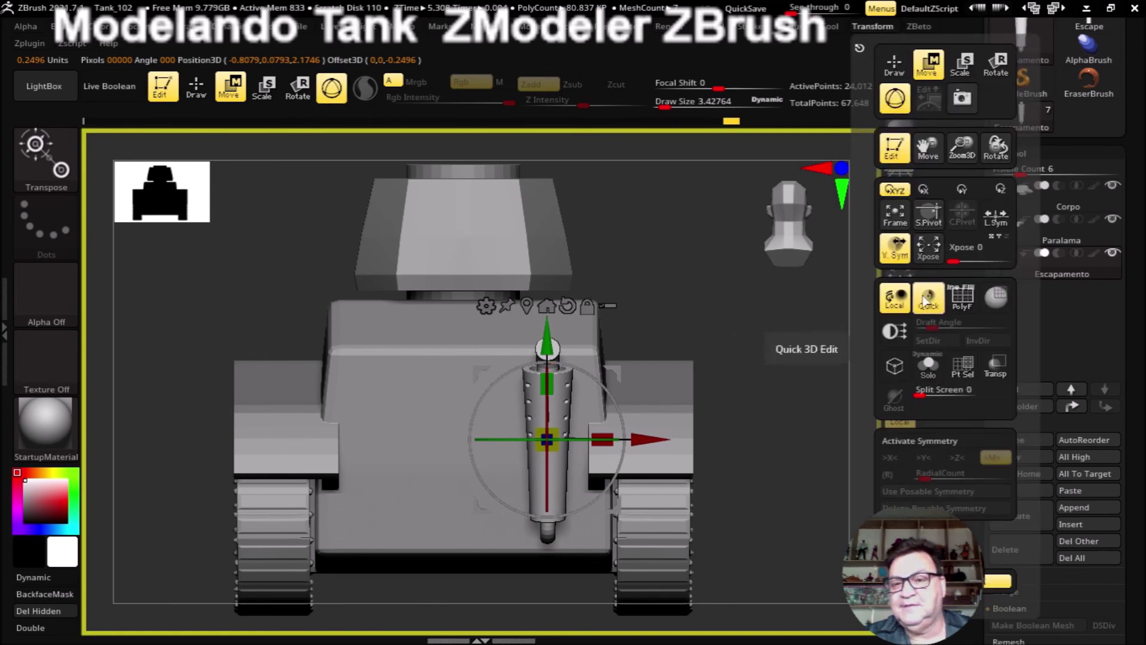
# Step: Orbit around to the tank's rear and bring up the exhaust's Geometry settings
pyautogui.moveTo(798, 464)
pyautogui.keyDown('alt'); pyautogui.mouseDown()
pyautogui.moveTo(768, 435)
pyautogui.moveTo(764, 369)
pyautogui.moveTo(785, 401)
pyautogui.moveTo(772, 381)
pyautogui.moveTo(620, 526)
pyautogui.moveTo(568, 512)
pyautogui.moveTo(736, 507)
pyautogui.mouseUp(); pyautogui.keyUp('alt')
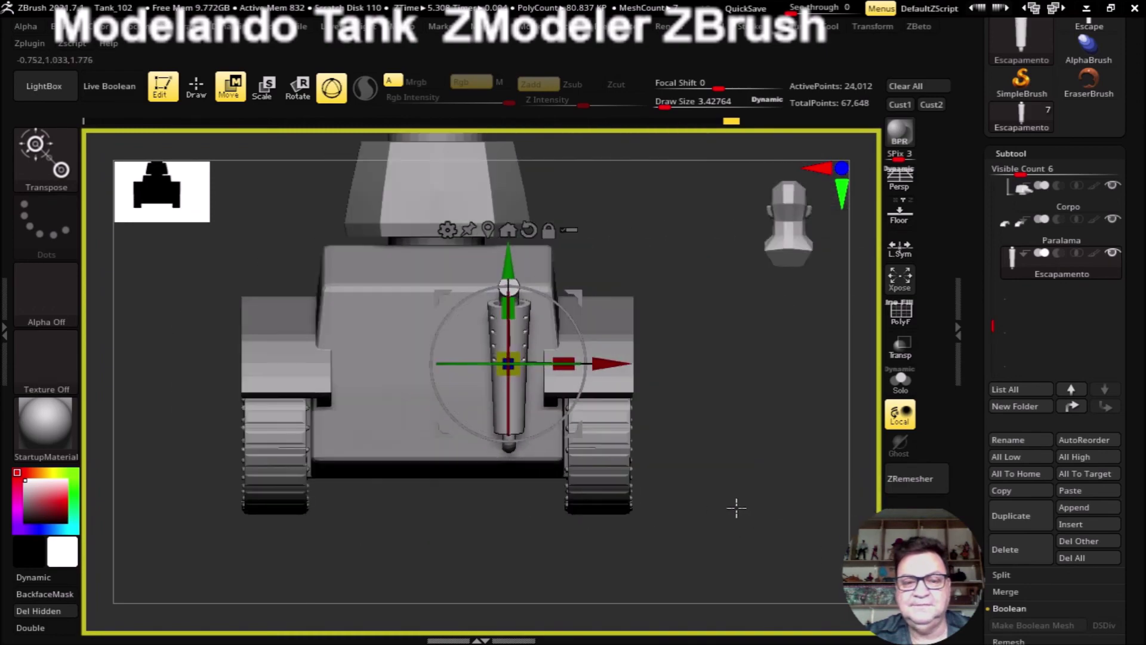
pyautogui.moveTo(749, 451)
pyautogui.mouseDown()
pyautogui.moveTo(537, 455)
pyautogui.moveTo(659, 486)
pyautogui.moveTo(536, 425)
pyautogui.mouseUp()
pyautogui.moveTo(503, 497)
pyautogui.mouseDown()
pyautogui.moveTo(568, 530)
pyautogui.moveTo(686, 527)
pyautogui.mouseUp()
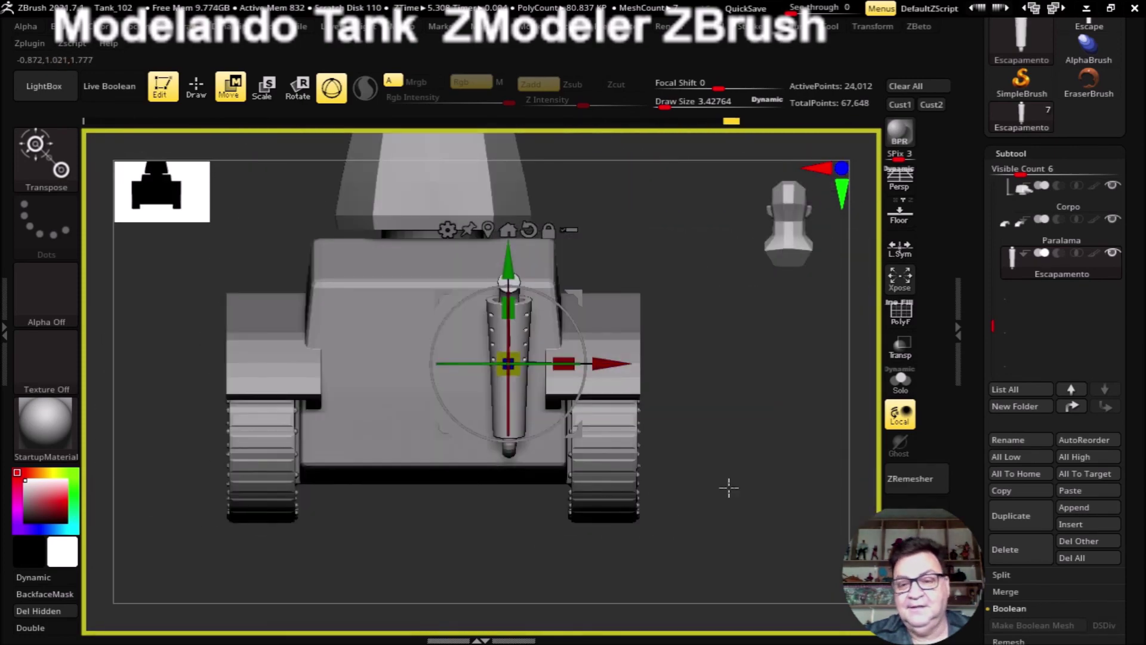
pyautogui.scroll(-5, 1030, 442)
pyautogui.click(1022, 411)
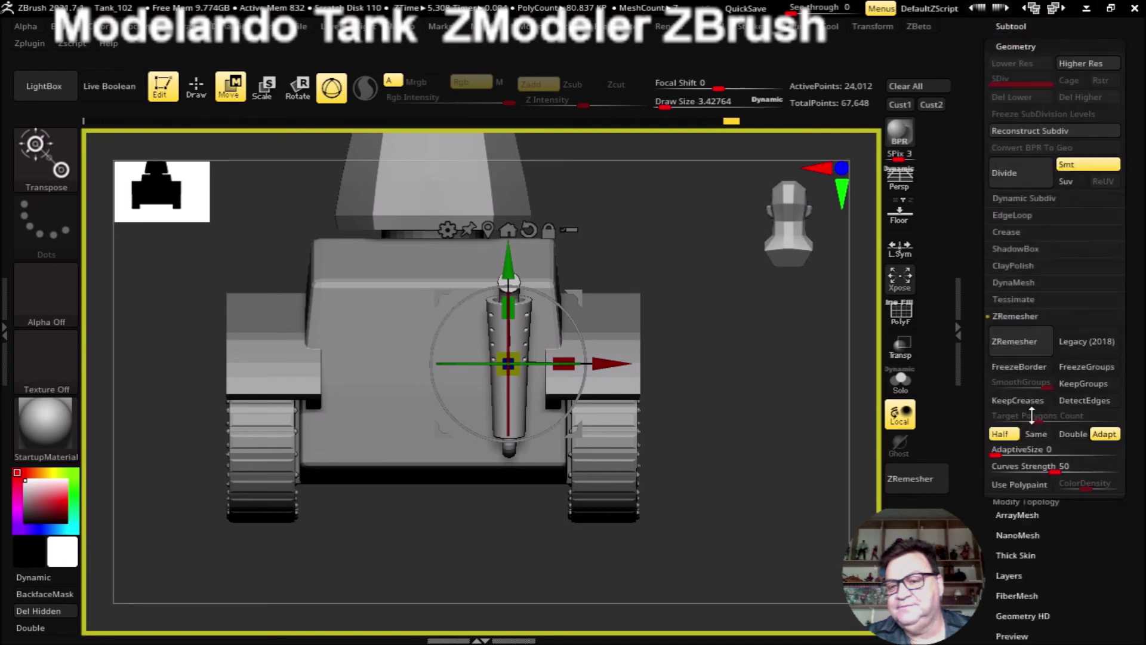
# Step: Mirror And Weld the exhaust to add a matching pipe, reaching 48,024 active points
pyautogui.click(1035, 505)
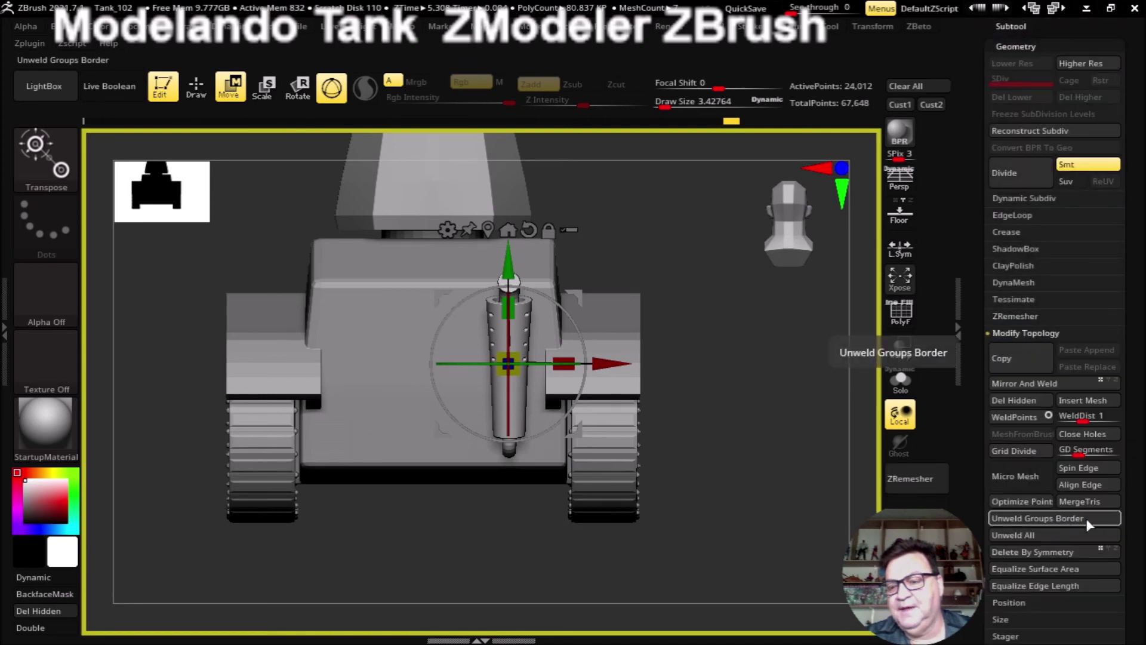
pyautogui.click(1025, 385)
pyautogui.moveTo(793, 479)
pyautogui.keyDown('shift'); pyautogui.mouseDown()
pyautogui.moveTo(793, 442)
pyautogui.moveTo(775, 440)
pyautogui.moveTo(785, 468)
pyautogui.moveTo(759, 378)
pyautogui.moveTo(775, 418)
pyautogui.mouseUp(); pyautogui.keyUp('shift')
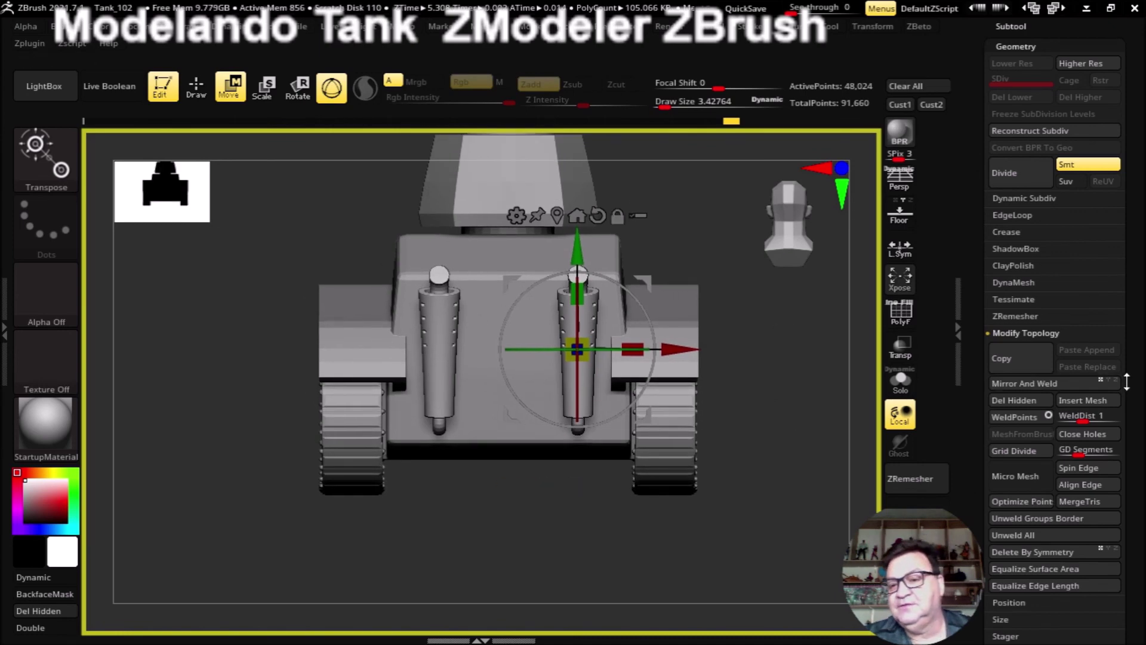
pyautogui.scroll(-3, 1127, 382)
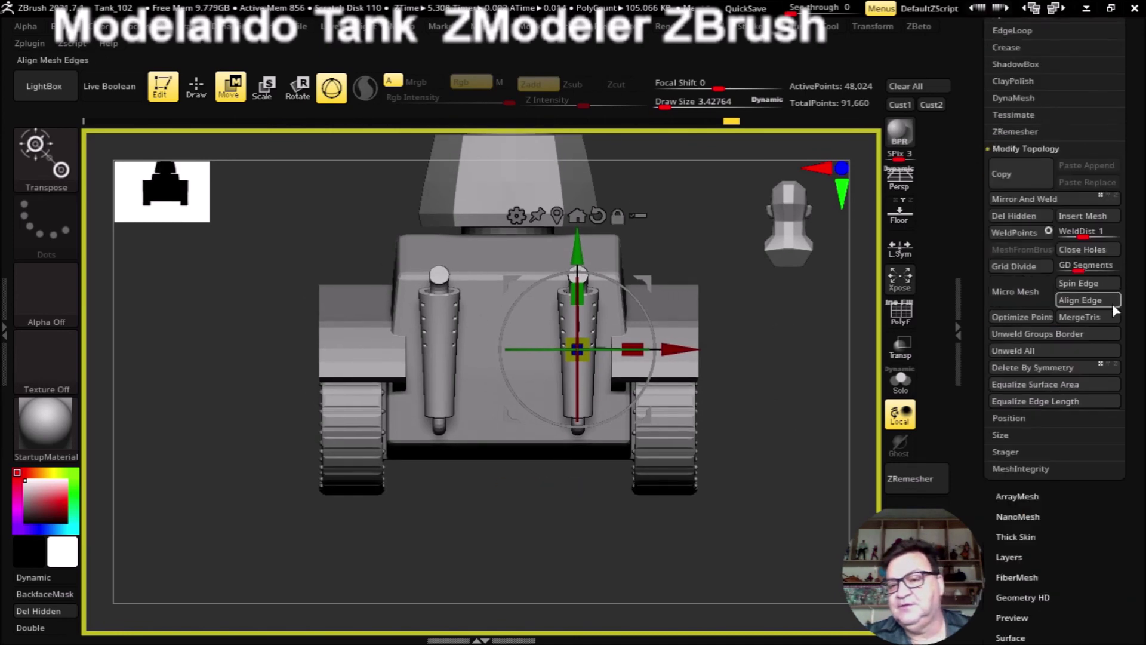
# Step: Set the exhaust pair's X Position to about 0 (0.00513) to centre them
pyautogui.click(1010, 420)
pyautogui.click(1011, 182)
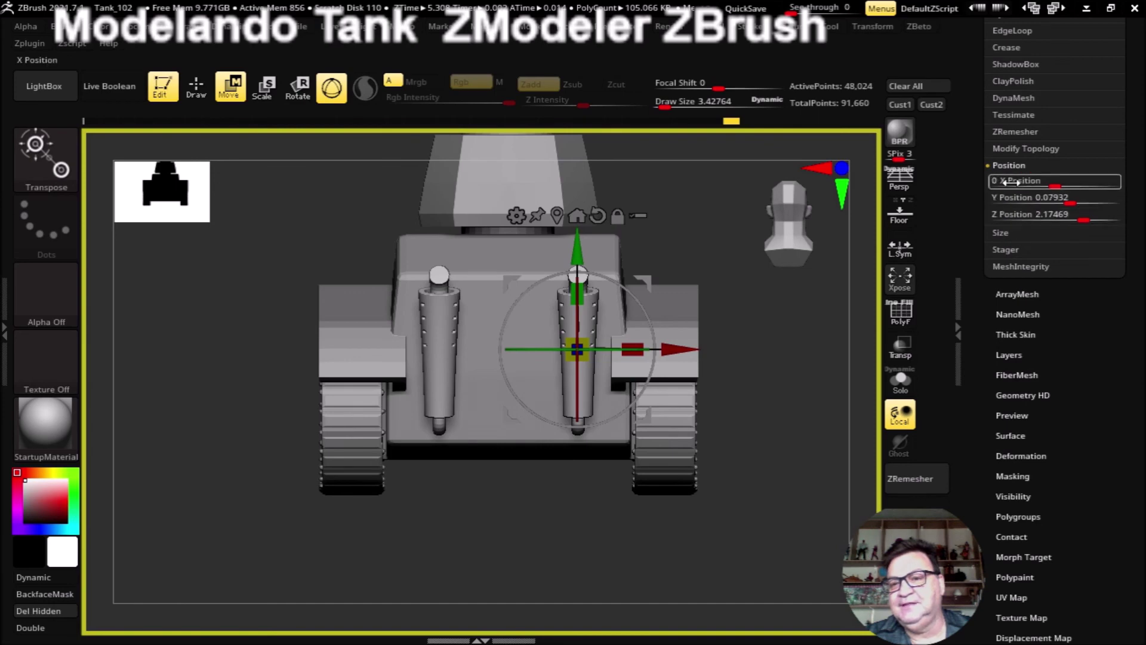
pyautogui.press('Return')
pyautogui.scroll(3, 800, 453)
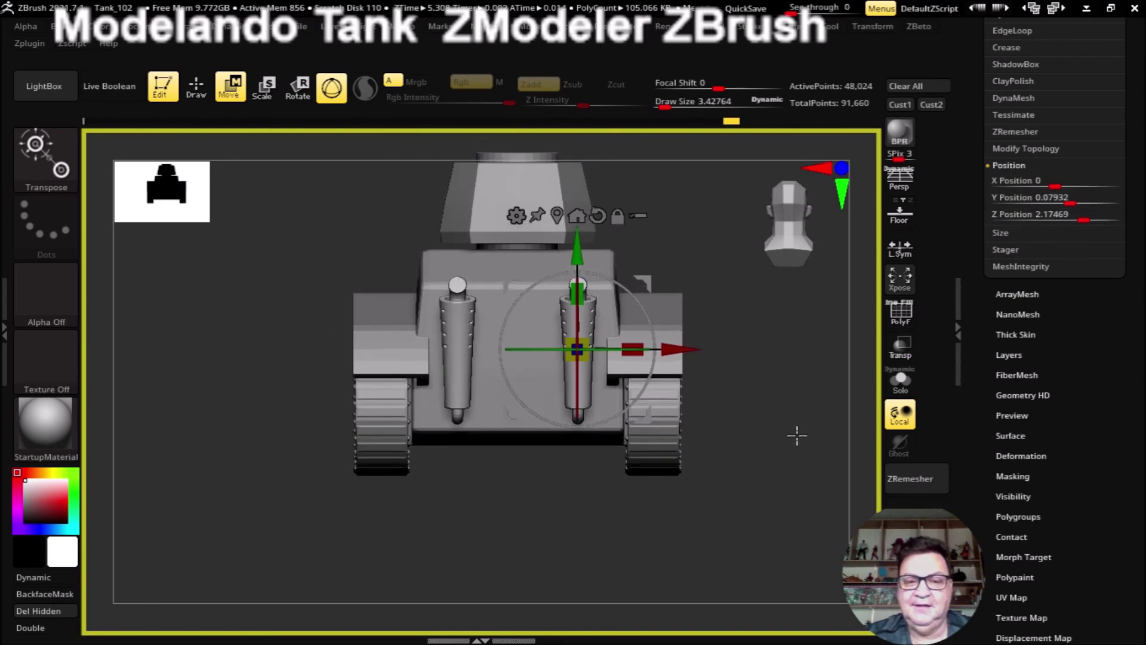
pyautogui.click(1010, 180)
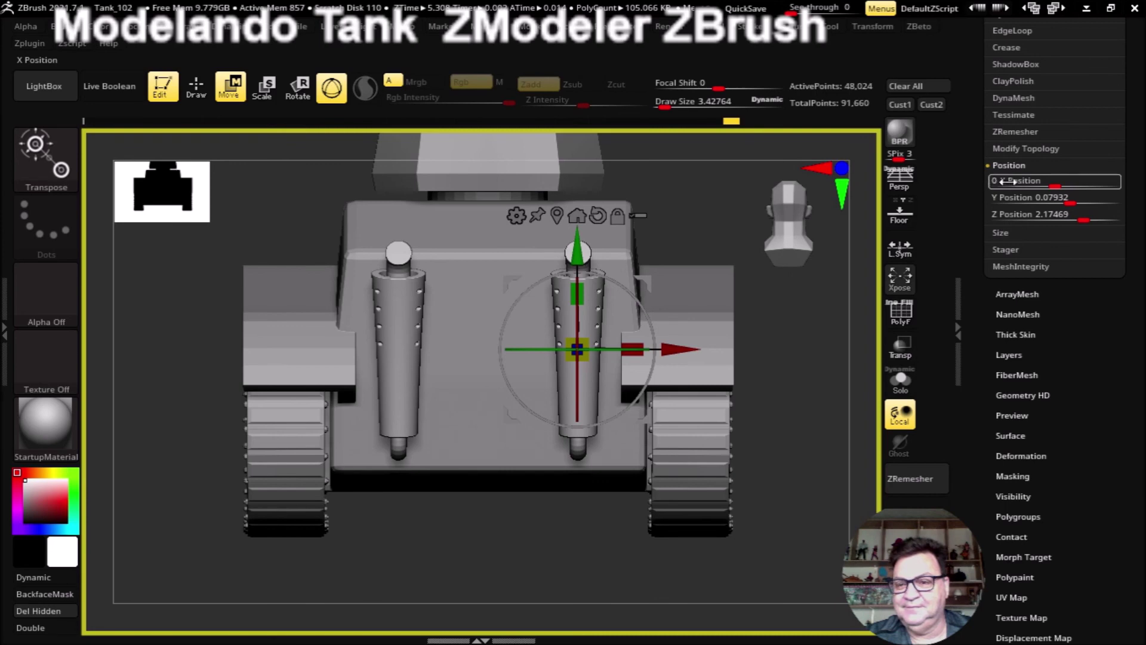
pyautogui.press('Return')
pyautogui.scroll(-2, 788, 450)
pyautogui.scroll(-2, 793, 440)
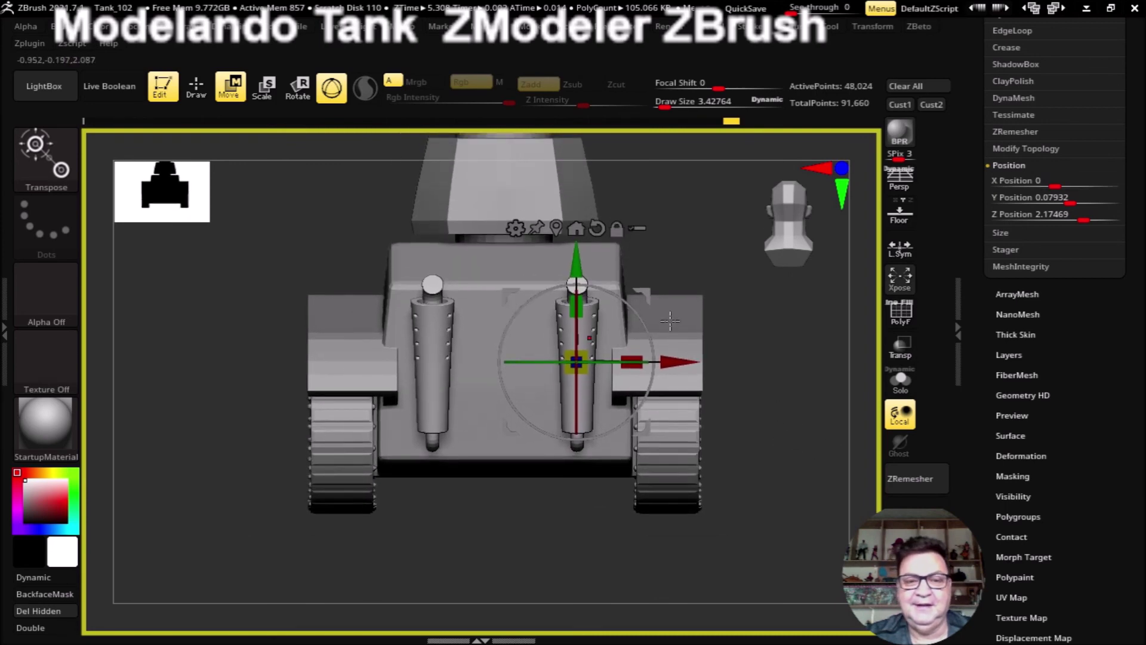
pyautogui.click(864, 29)
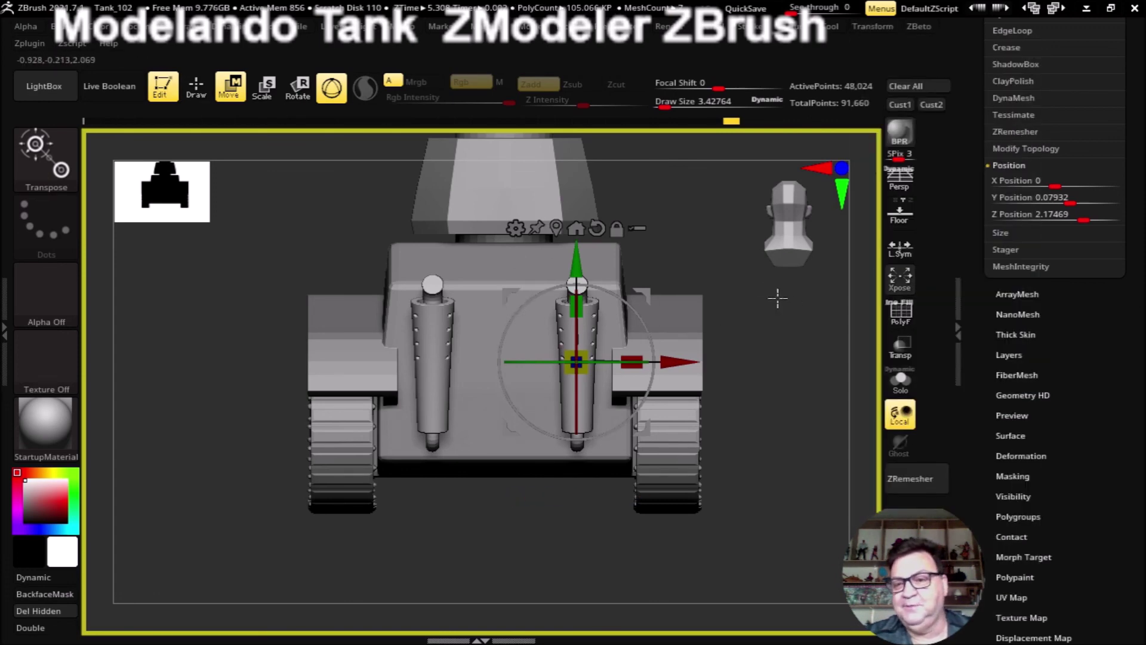
pyautogui.click(1018, 182)
pyautogui.press('Return')
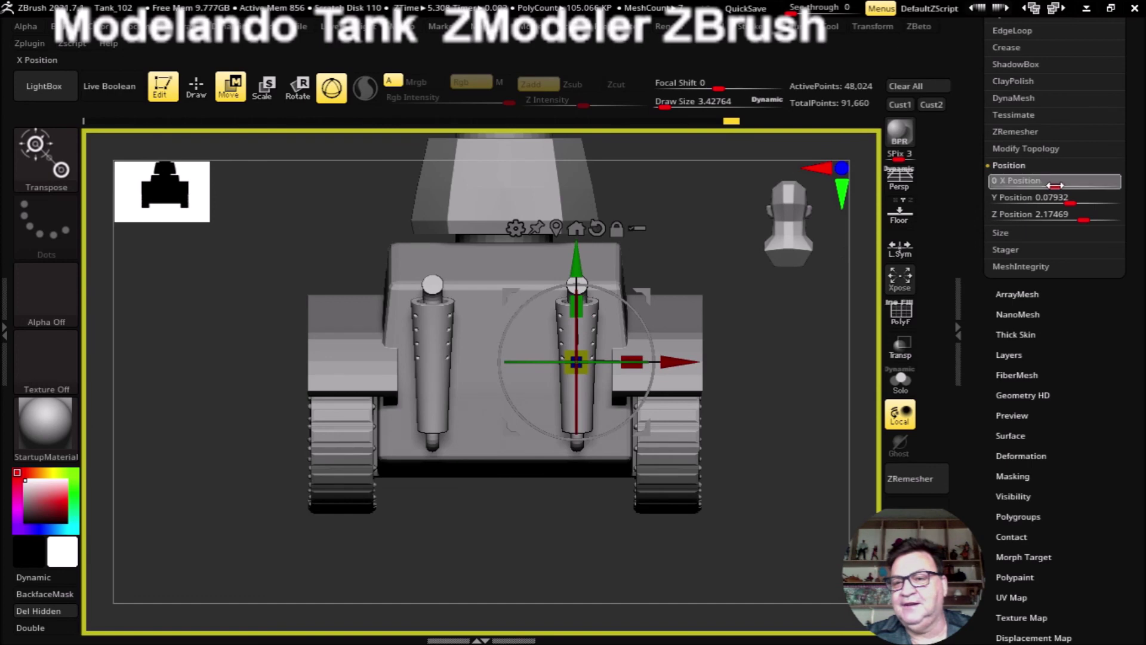
pyautogui.moveTo(1060, 184); pyautogui.dragTo(1062, 183)
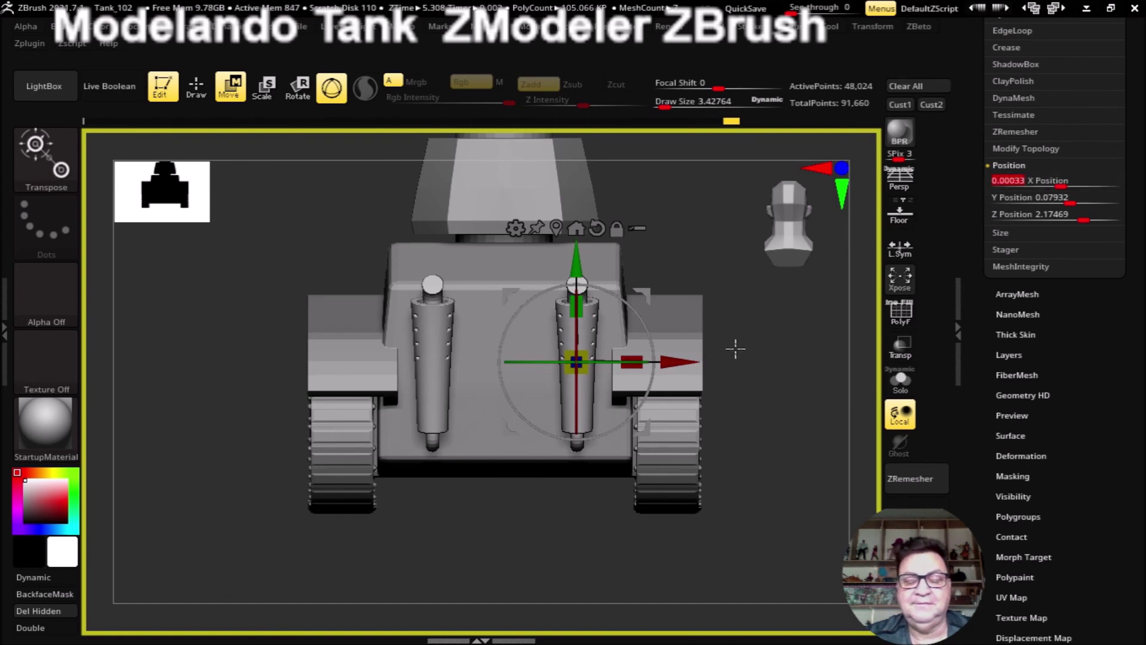
pyautogui.moveTo(1063, 184); pyautogui.dragTo(1066, 185)
# Step: Move the gizmo to the unmasked mesh centre and check the pipes from the side
pyautogui.keyDown('alt'); pyautogui.moveTo(812, 412); pyautogui.dragTo(764, 355); pyautogui.keyUp('alt')
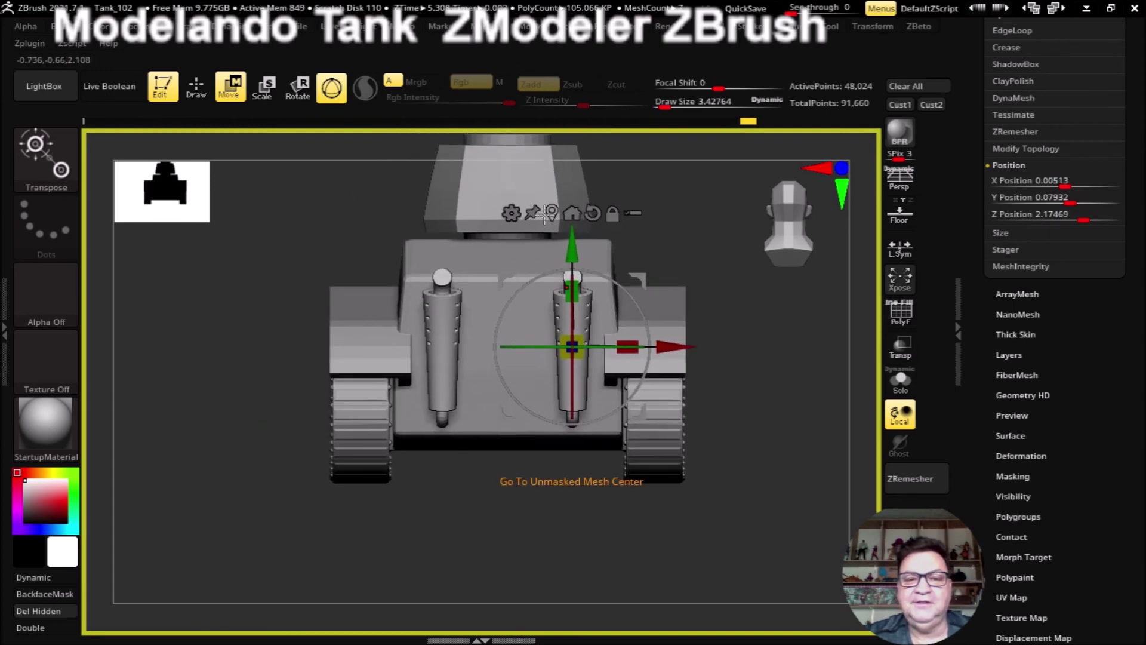
pyautogui.click(552, 212)
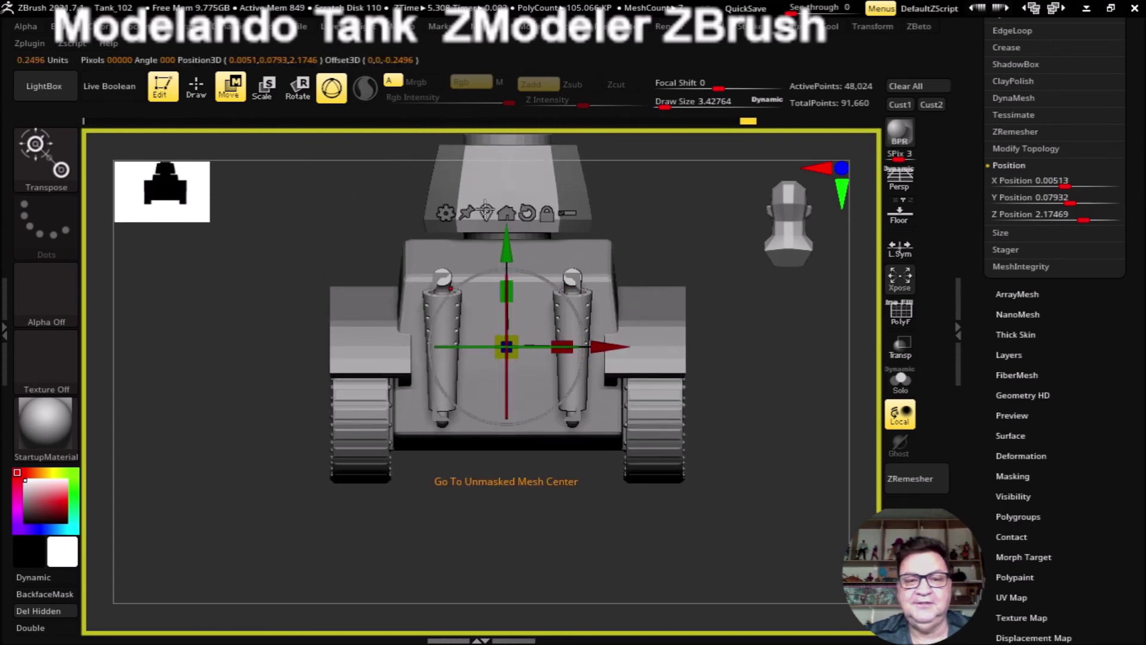
pyautogui.moveTo(643, 511)
pyautogui.mouseDown()
pyautogui.moveTo(583, 517)
pyautogui.moveTo(634, 517)
pyautogui.moveTo(591, 514)
pyautogui.moveTo(592, 528)
pyautogui.mouseUp()
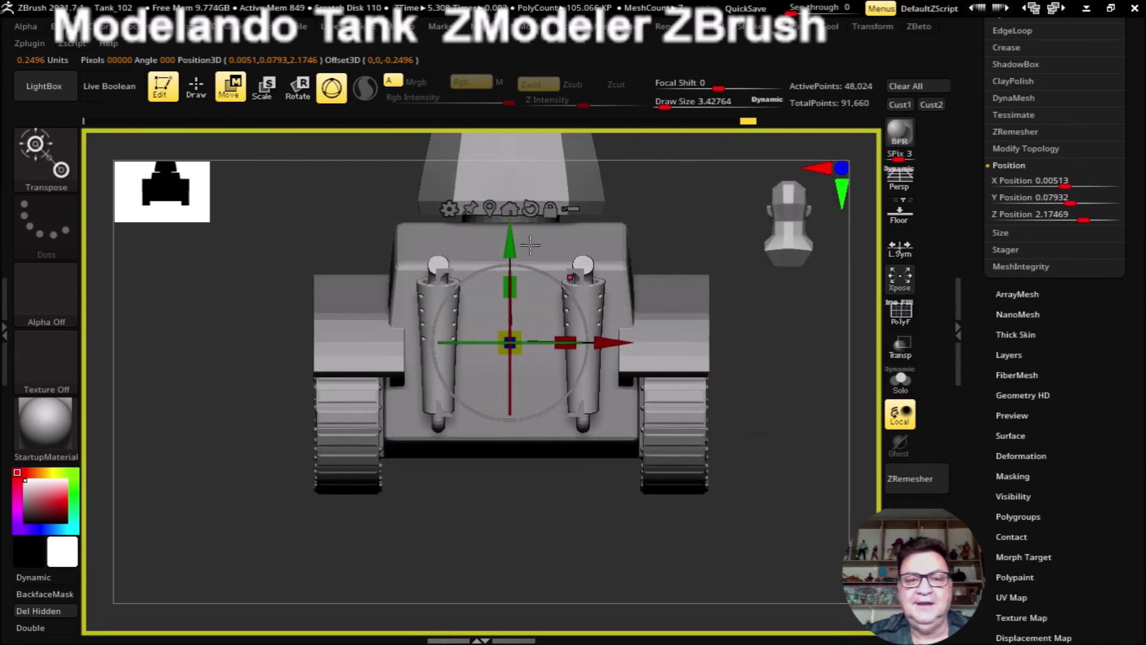
pyautogui.hotkey('ctrl', 'z')
pyautogui.moveTo(613, 547)
pyautogui.keyDown('alt'); pyautogui.mouseDown()
pyautogui.moveTo(360, 360)
pyautogui.moveTo(528, 473)
pyautogui.moveTo(504, 522)
pyautogui.moveTo(522, 396)
pyautogui.mouseUp(); pyautogui.keyUp('alt')
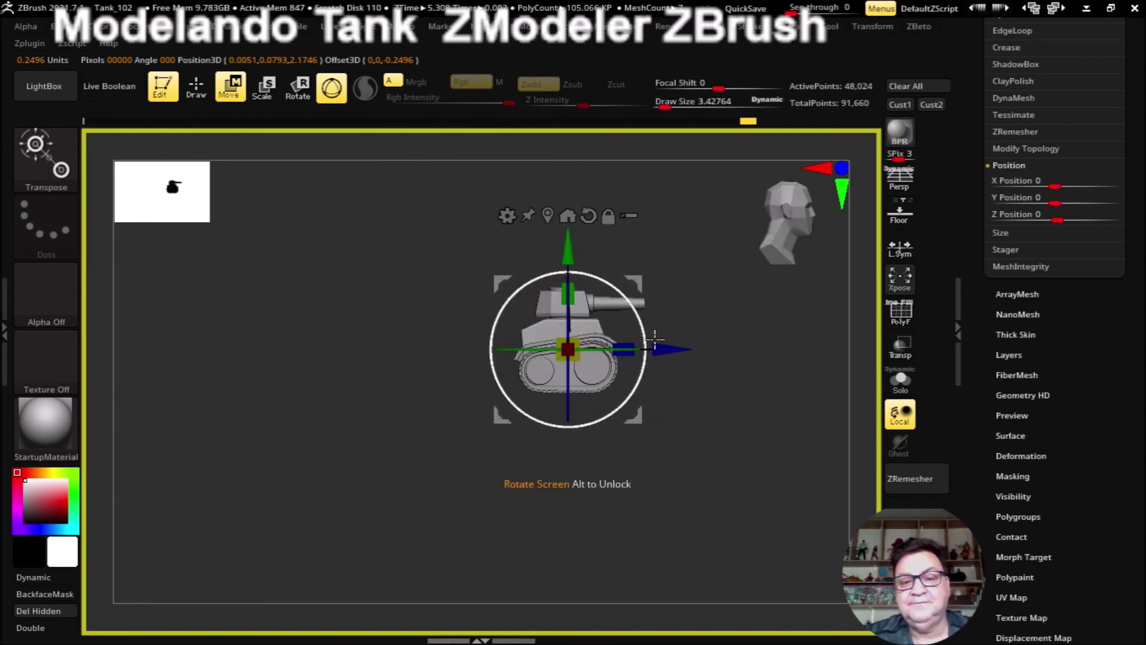
# Step: From a side view, slide the exhausts along Z to 2.16976 against the tank's rear
pyautogui.keyDown('alt'); pyautogui.moveTo(670, 379); pyautogui.dragTo(722, 511); pyautogui.keyUp('alt')
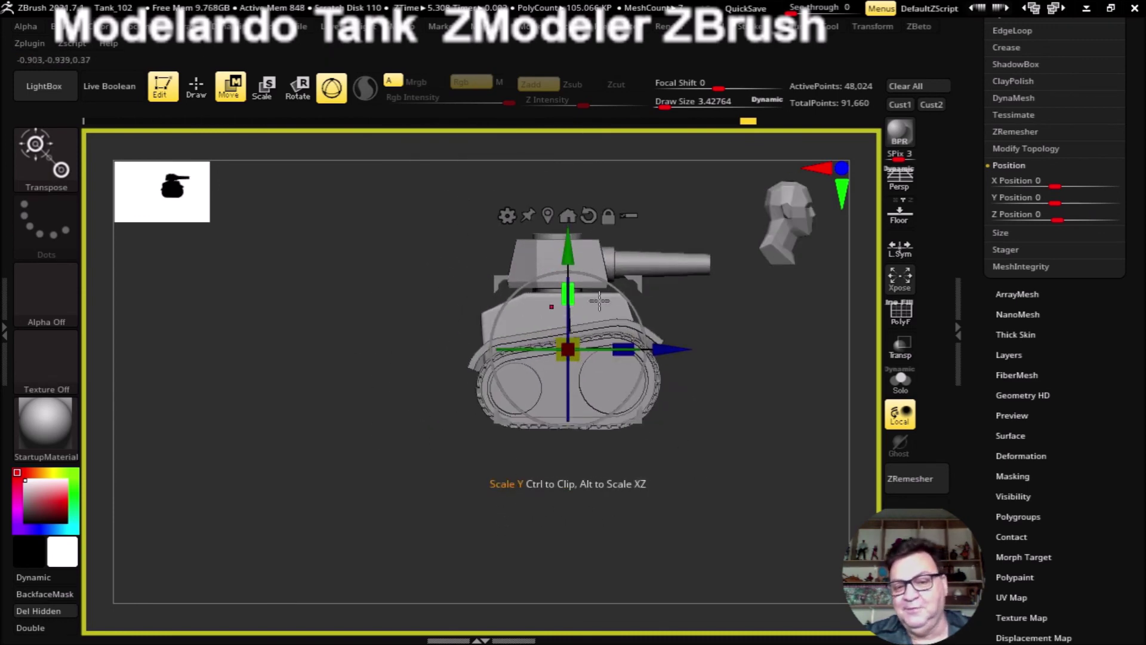
pyautogui.moveTo(618, 454)
pyautogui.mouseDown()
pyautogui.moveTo(640, 520)
pyautogui.moveTo(860, 334)
pyautogui.mouseUp()
pyautogui.click(898, 350)
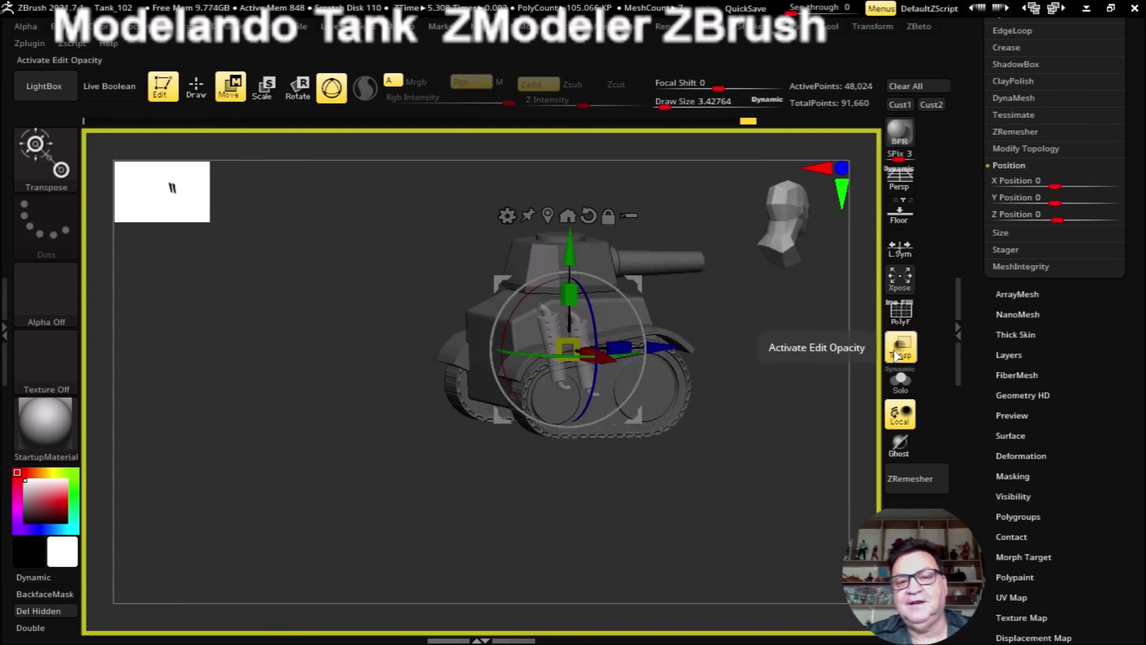
pyautogui.click(897, 354)
pyautogui.keyDown('shift'); pyautogui.moveTo(742, 486); pyautogui.dragTo(819, 383); pyautogui.keyUp('shift')
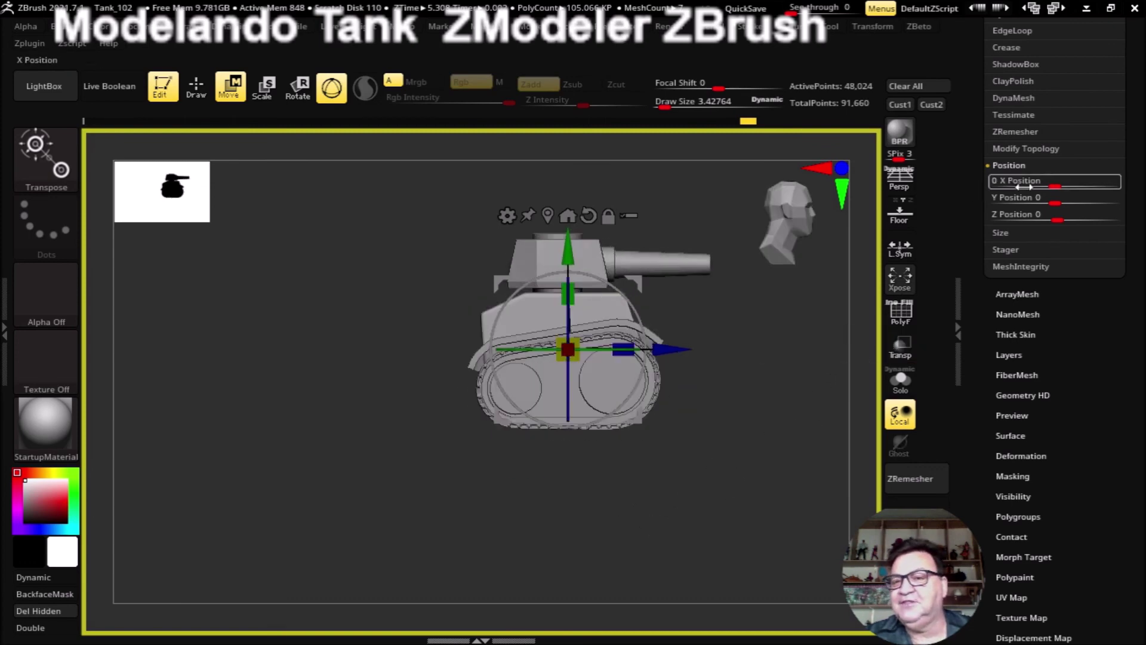
pyautogui.moveTo(670, 349); pyautogui.dragTo(579, 361)
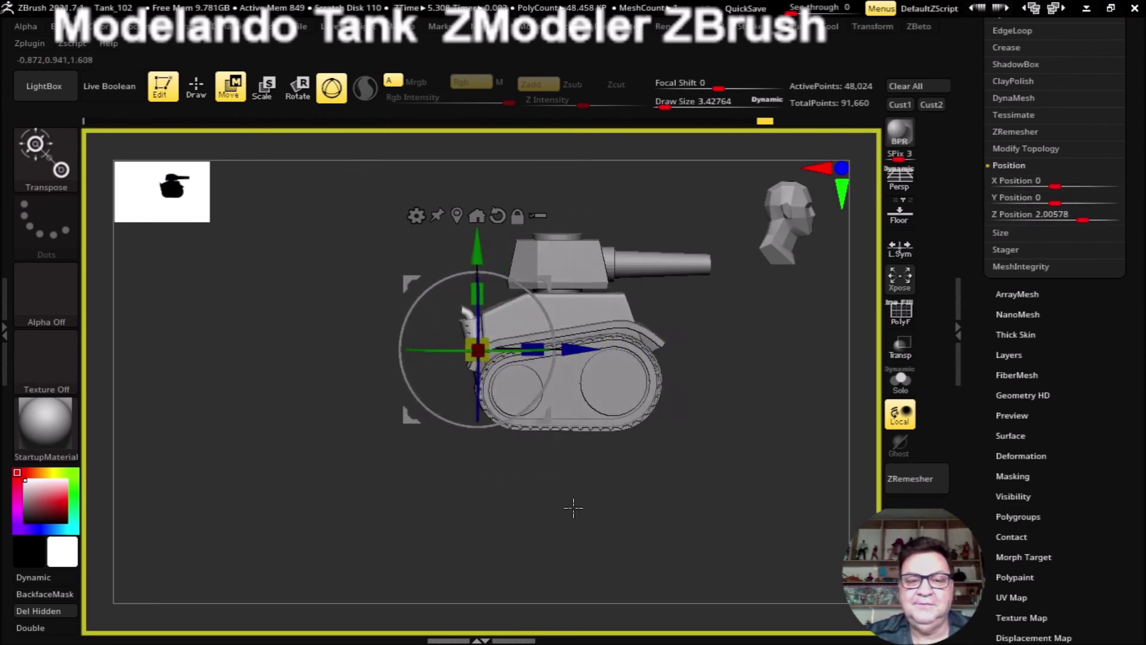
pyautogui.moveTo(563, 512)
pyautogui.keyDown('alt'); pyautogui.mouseDown()
pyautogui.moveTo(635, 550)
pyautogui.moveTo(588, 499)
pyautogui.moveTo(568, 453)
pyautogui.mouseUp(); pyautogui.keyUp('alt')
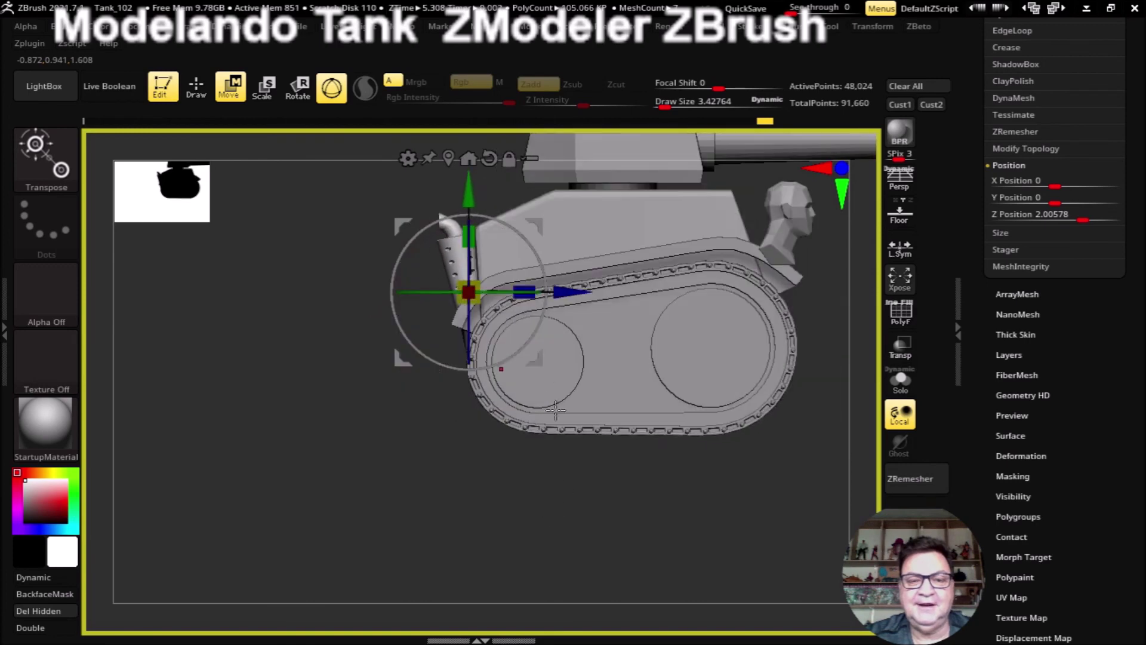
pyautogui.moveTo(563, 284); pyautogui.dragTo(573, 281)
pyautogui.moveTo(490, 513)
pyautogui.mouseDown()
pyautogui.moveTo(555, 499)
pyautogui.moveTo(547, 440)
pyautogui.moveTo(665, 272)
pyautogui.moveTo(763, 314)
pyautogui.moveTo(724, 302)
pyautogui.moveTo(722, 364)
pyautogui.mouseUp()
pyautogui.moveTo(519, 391); pyautogui.dragTo(513, 382)
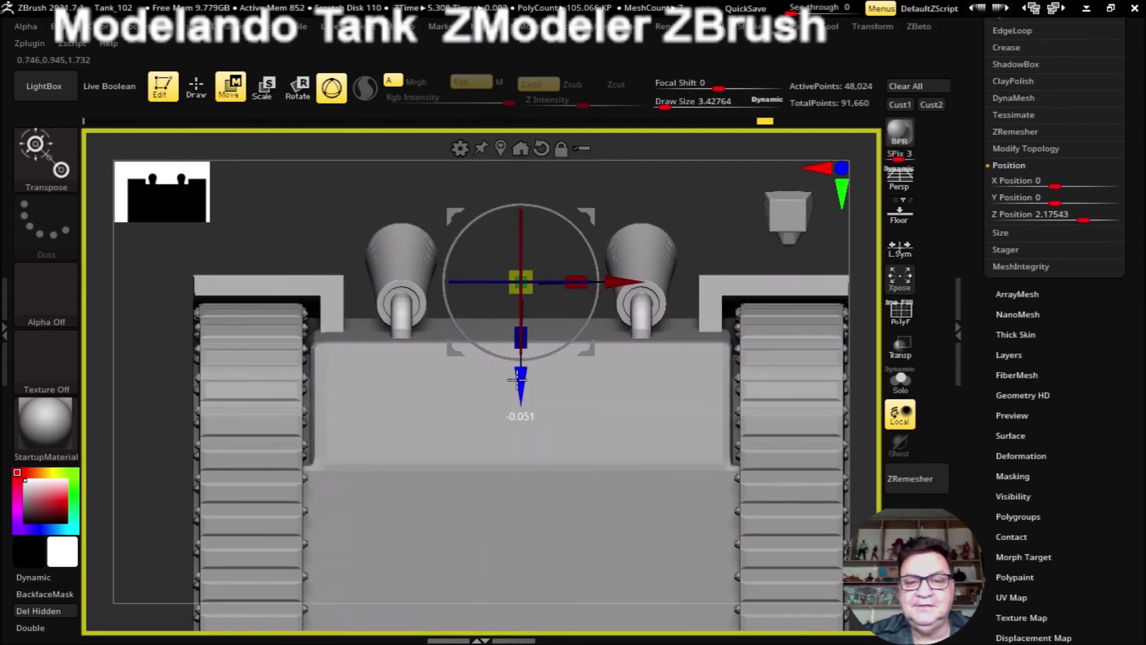
pyautogui.moveTo(345, 238)
pyautogui.mouseDown()
pyautogui.moveTo(411, 227)
pyautogui.moveTo(447, 248)
pyautogui.mouseUp()
# Step: Return to ZModeler and orbit to view the whole tank from rear and side
pyautogui.press('q')
pyautogui.moveTo(503, 202)
pyautogui.keyDown('alt'); pyautogui.mouseDown()
pyautogui.moveTo(755, 361)
pyautogui.moveTo(809, 463)
pyautogui.moveTo(624, 481)
pyautogui.moveTo(621, 522)
pyautogui.moveTo(546, 442)
pyautogui.moveTo(611, 499)
pyautogui.moveTo(625, 490)
pyautogui.moveTo(558, 522)
pyautogui.moveTo(615, 512)
pyautogui.moveTo(604, 520)
pyautogui.moveTo(538, 504)
pyautogui.moveTo(594, 460)
pyautogui.moveTo(589, 529)
pyautogui.moveTo(503, 519)
pyautogui.moveTo(591, 540)
pyautogui.moveTo(561, 504)
pyautogui.moveTo(562, 516)
pyautogui.moveTo(522, 532)
pyautogui.moveTo(583, 509)
pyautogui.moveTo(568, 534)
pyautogui.moveTo(614, 539)
pyautogui.moveTo(586, 519)
pyautogui.mouseUp(); pyautogui.keyUp('alt')
pyautogui.moveTo(660, 519)
pyautogui.keyDown('alt'); pyautogui.mouseDown()
pyautogui.moveTo(661, 540)
pyautogui.moveTo(532, 532)
pyautogui.moveTo(507, 546)
pyautogui.moveTo(532, 542)
pyautogui.moveTo(547, 493)
pyautogui.moveTo(525, 528)
pyautogui.moveTo(540, 520)
pyautogui.moveTo(542, 488)
pyautogui.moveTo(686, 504)
pyautogui.moveTo(657, 487)
pyautogui.mouseUp(); pyautogui.keyUp('alt')
pyautogui.moveTo(570, 497)
pyautogui.mouseDown()
pyautogui.moveTo(545, 517)
pyautogui.moveTo(612, 522)
pyautogui.moveTo(588, 523)
pyautogui.moveTo(593, 539)
pyautogui.moveTo(639, 522)
pyautogui.moveTo(629, 545)
pyautogui.moveTo(557, 546)
pyautogui.moveTo(583, 535)
pyautogui.moveTo(587, 550)
pyautogui.moveTo(588, 532)
pyautogui.mouseUp()
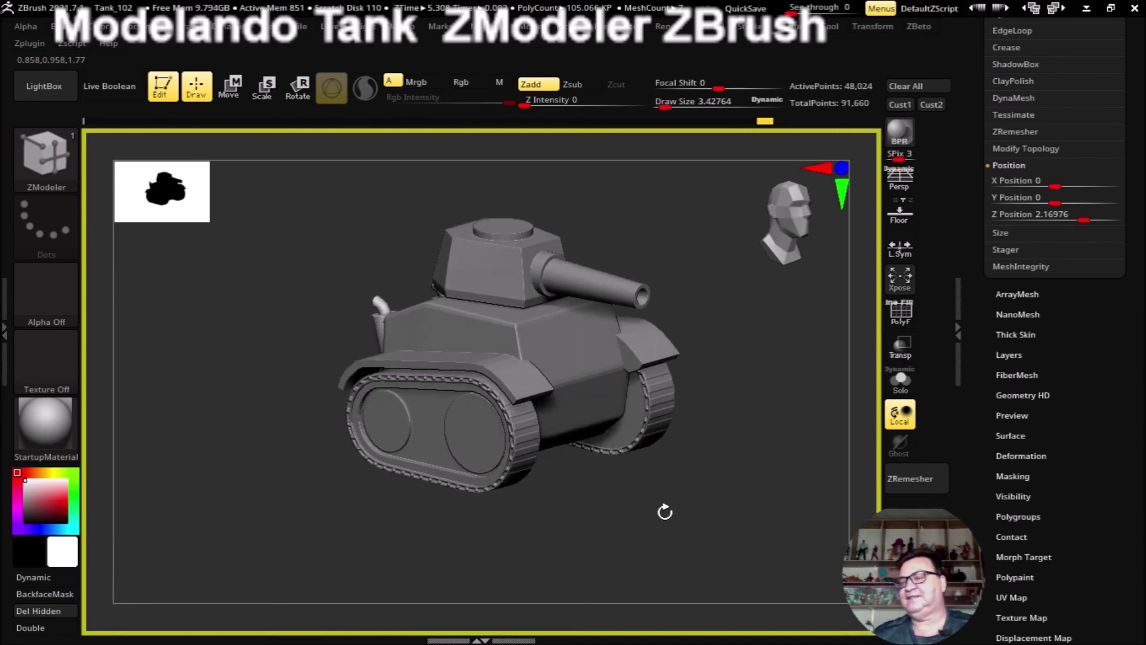